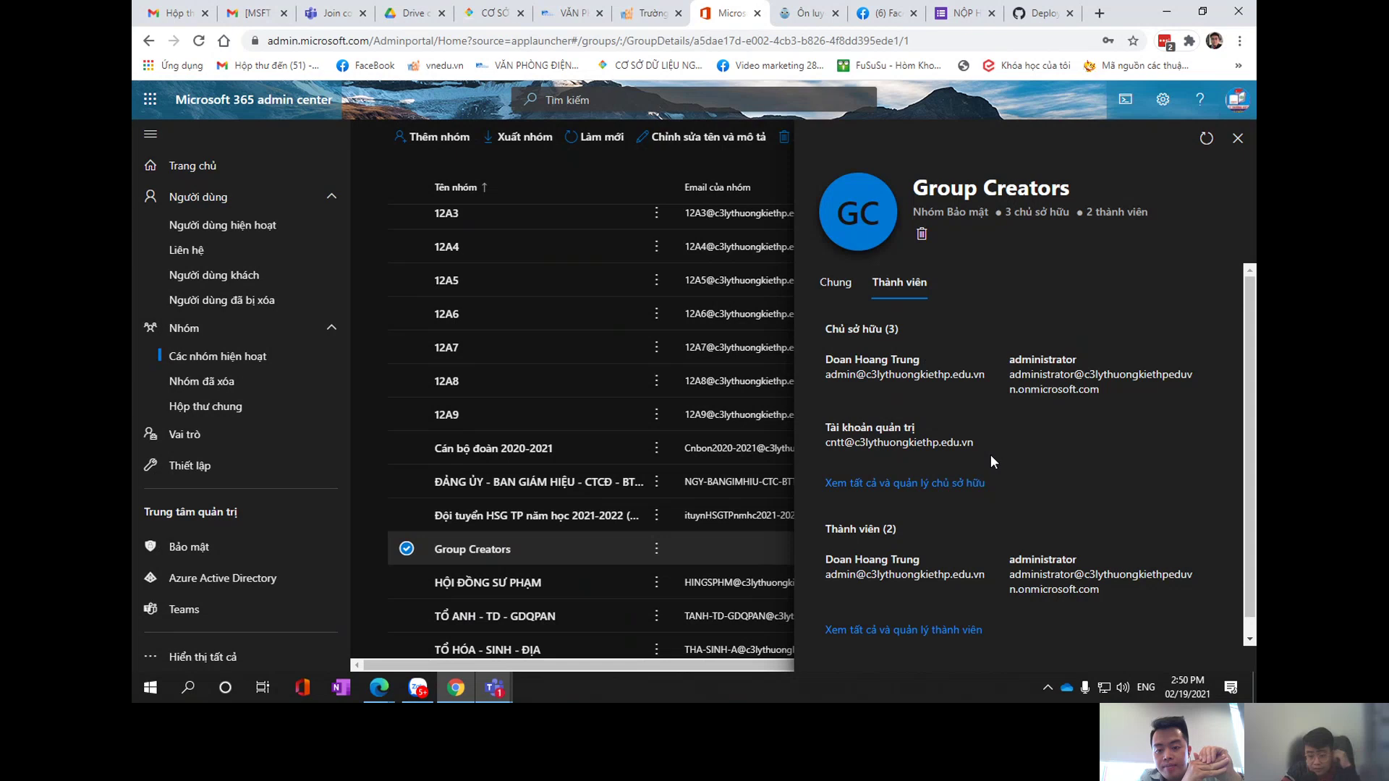
# Step: Open the Group Creators member list and filter current members for 'cntt'
pyautogui.scroll(-1, 991, 455)
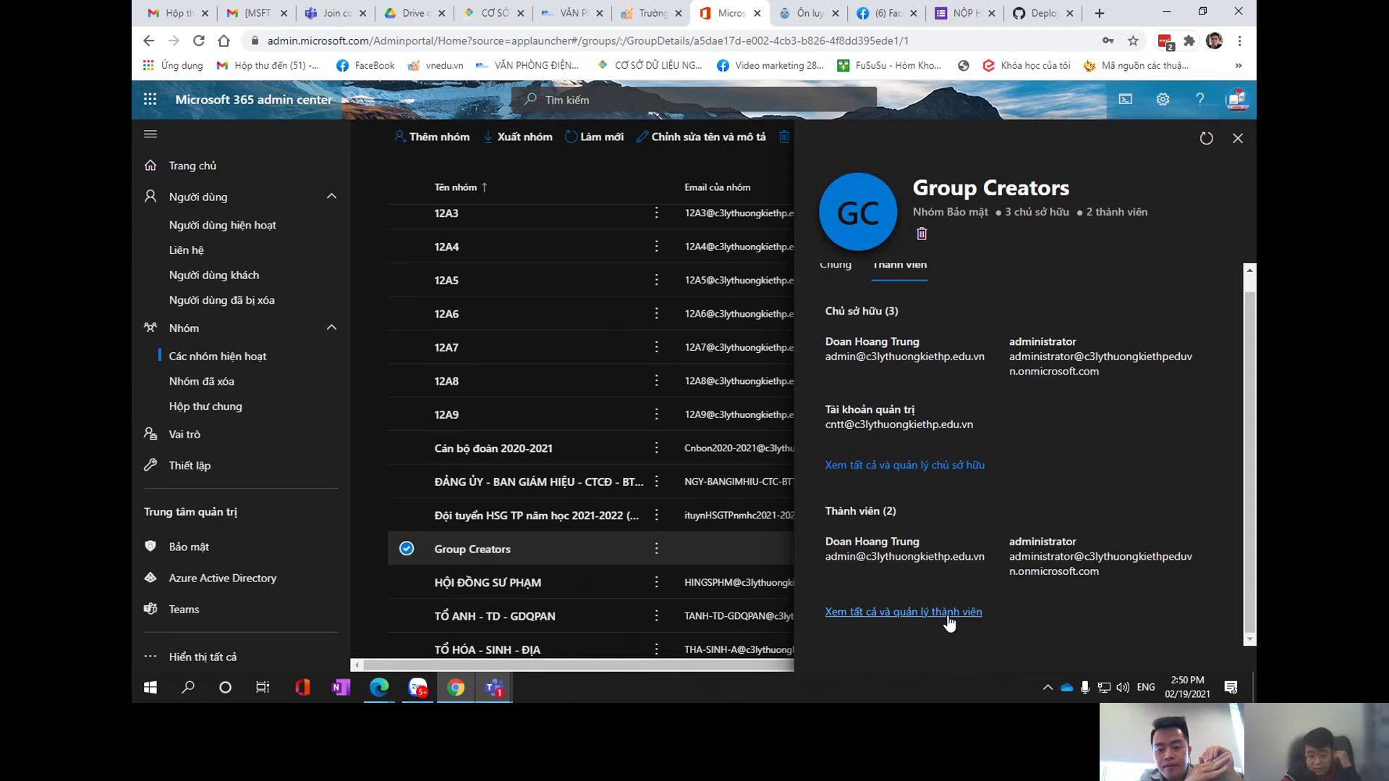
pyautogui.click(950, 623)
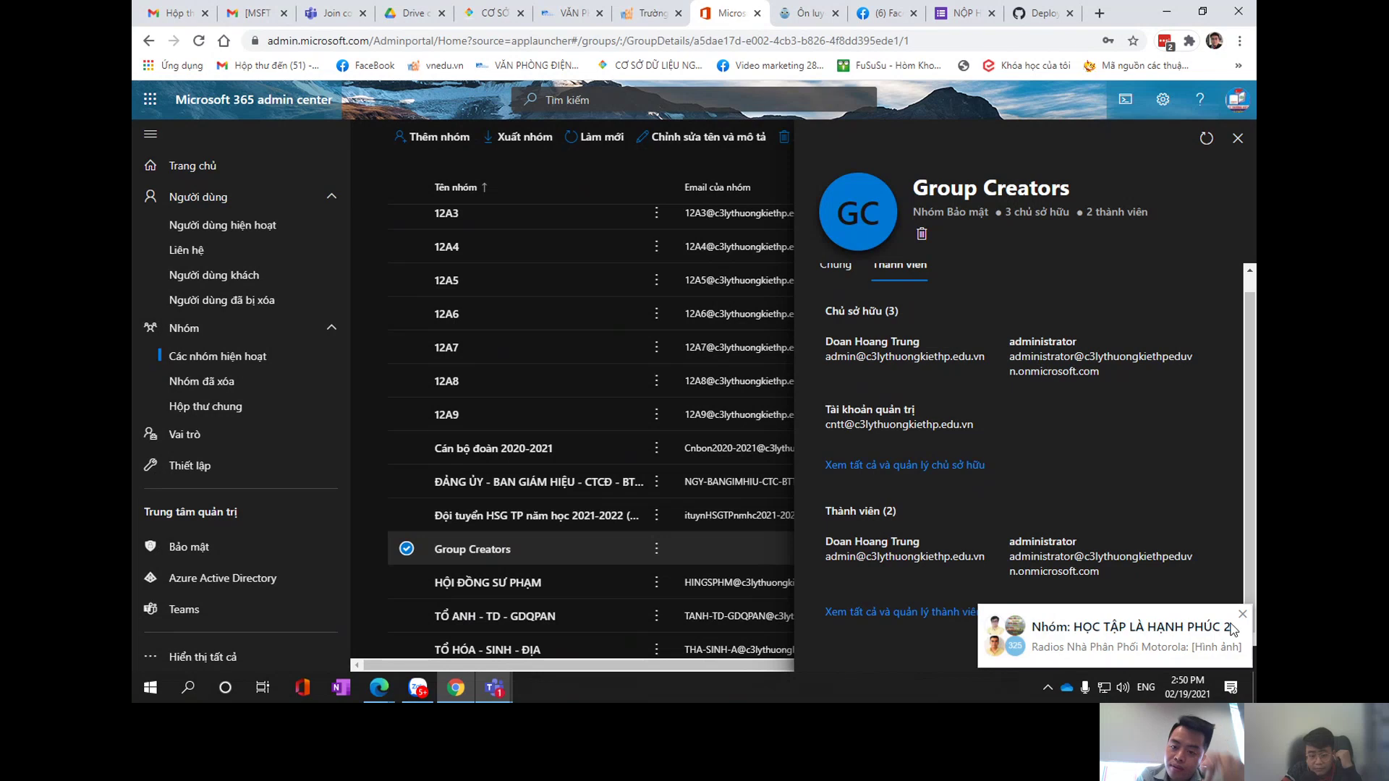
pyautogui.click(1241, 616)
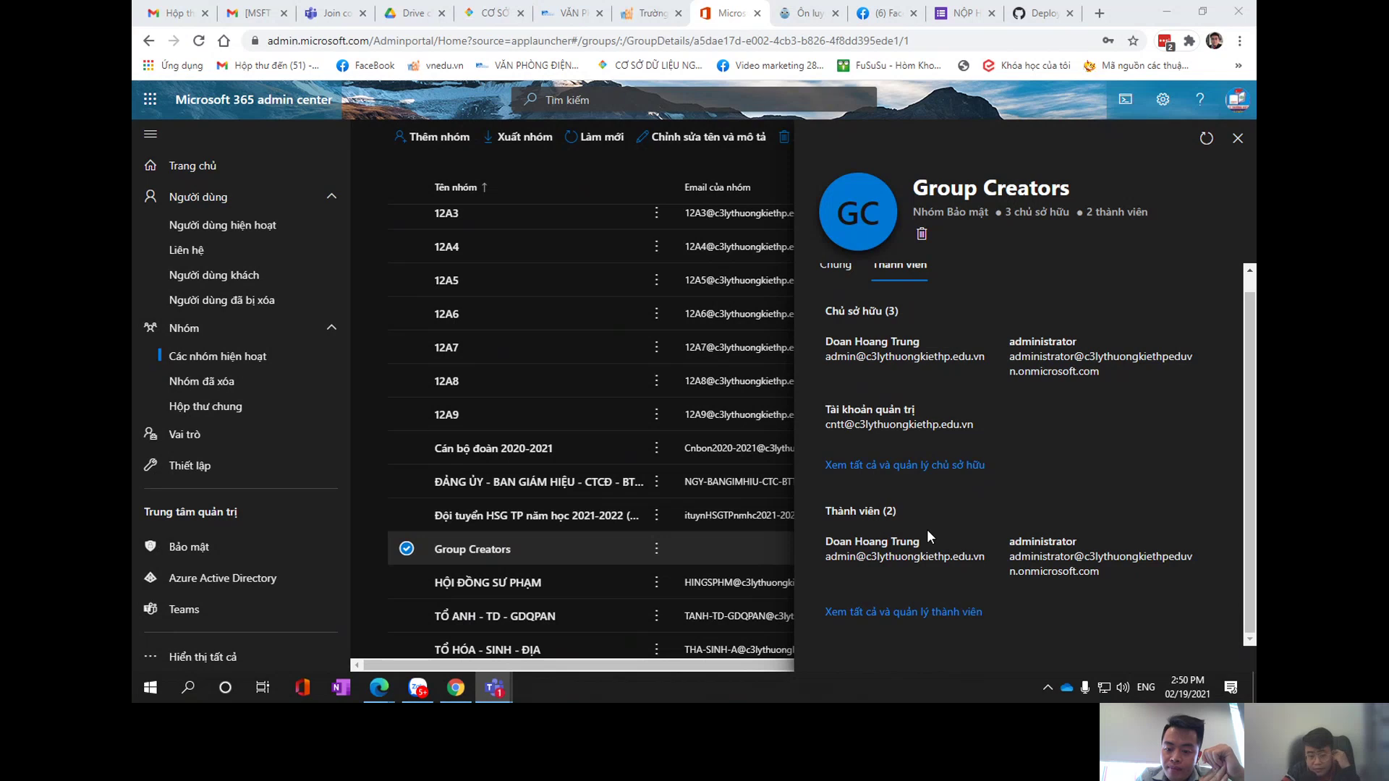
pyautogui.scroll(1, 974, 514)
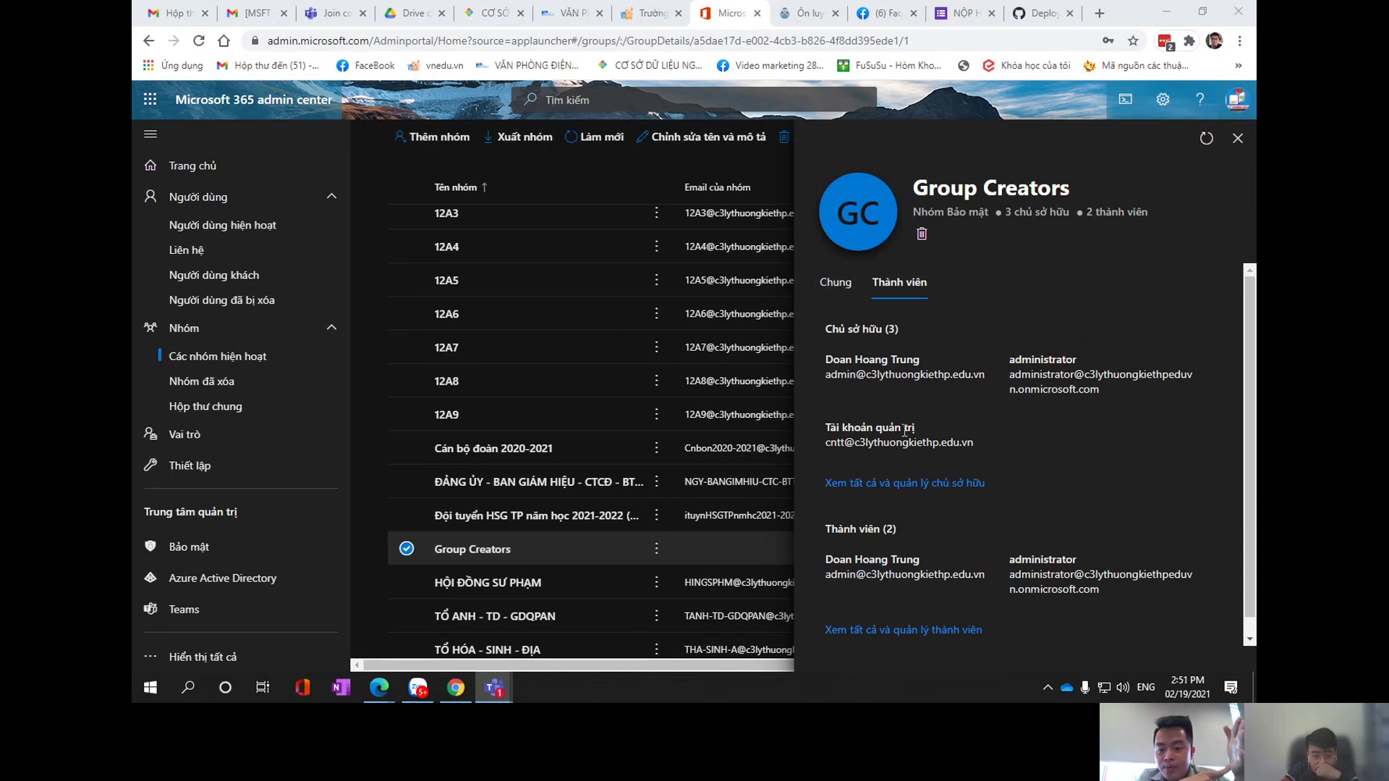
pyautogui.click(973, 631)
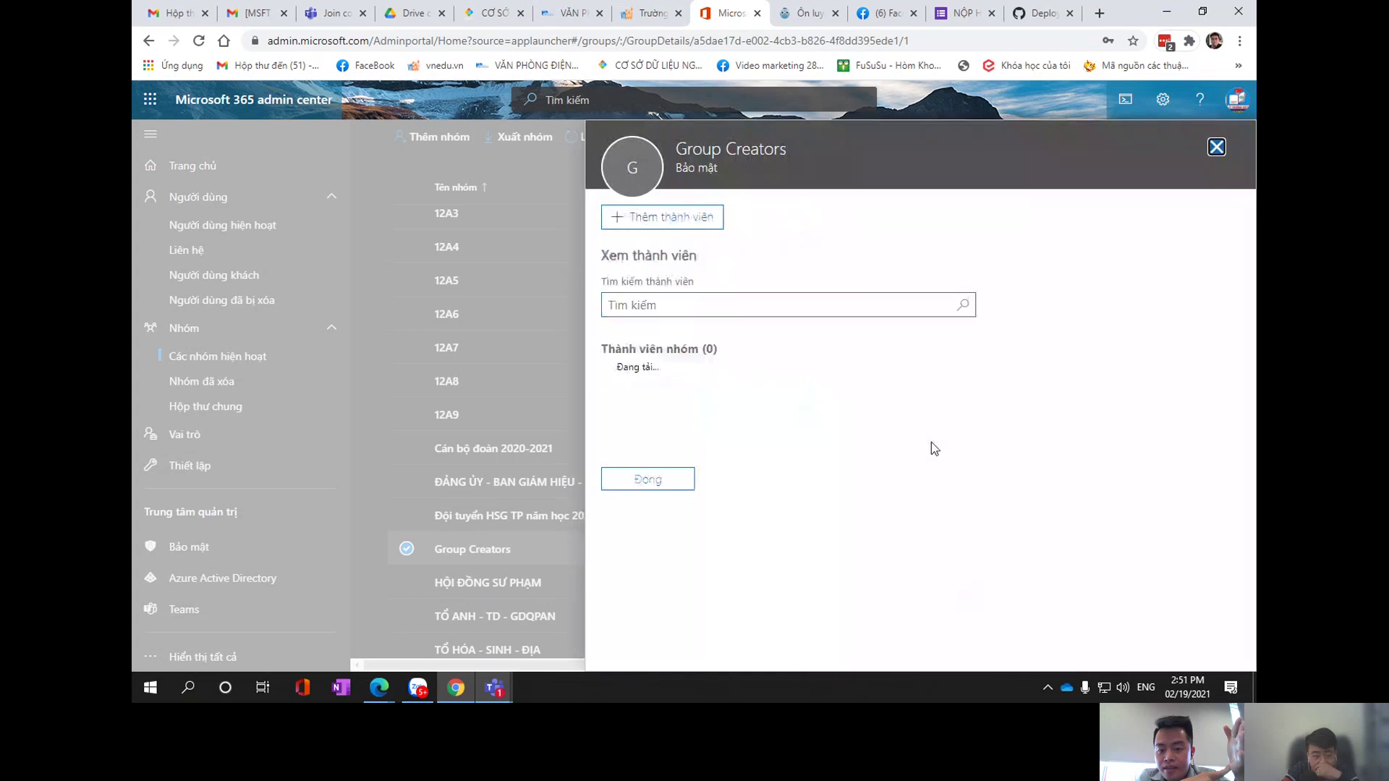
pyautogui.click(760, 305)
pyautogui.write('c')
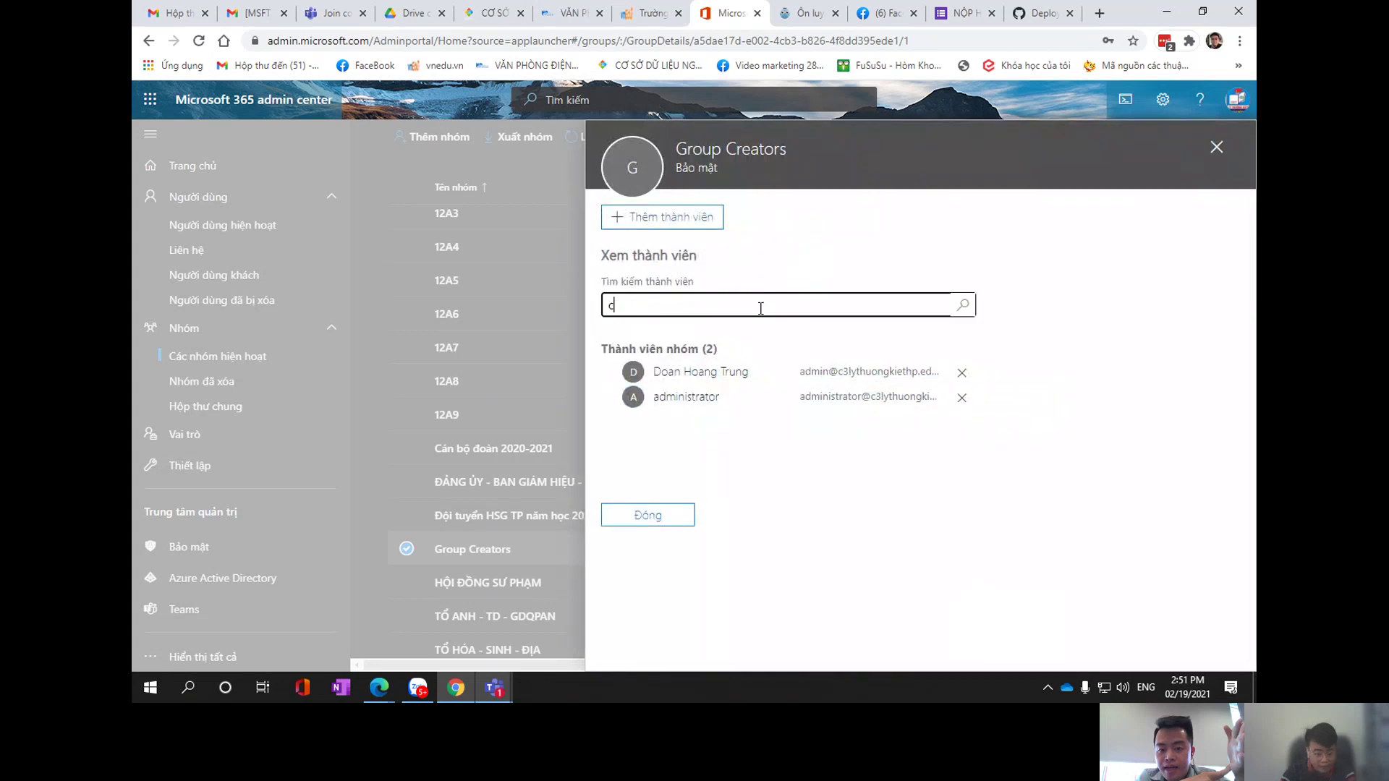
pyautogui.write('ntt')
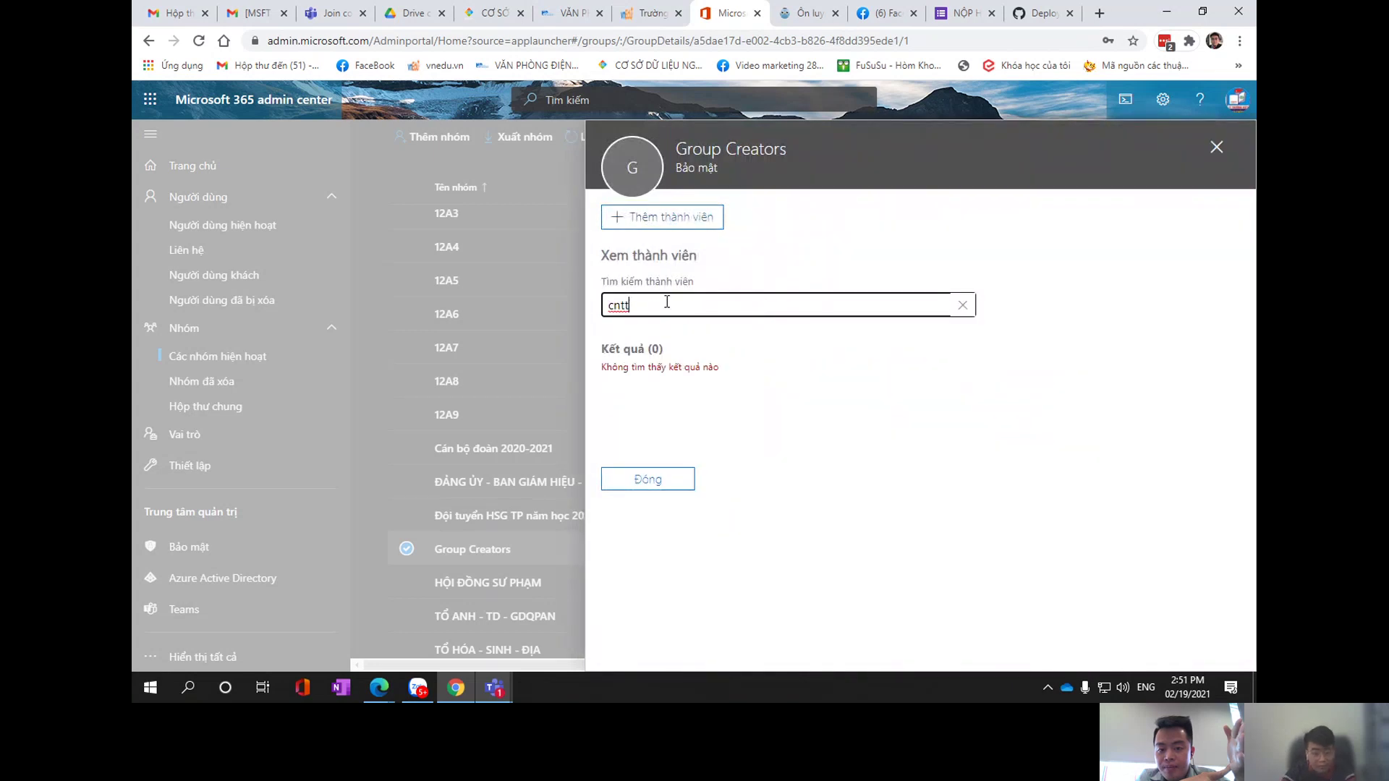
pyautogui.moveTo(666, 304); pyautogui.dragTo(530, 305)
# Step: Add the administrative account found by 'cntt@' to the group, save, and close the pane
pyautogui.click(689, 226)
pyautogui.click(705, 304)
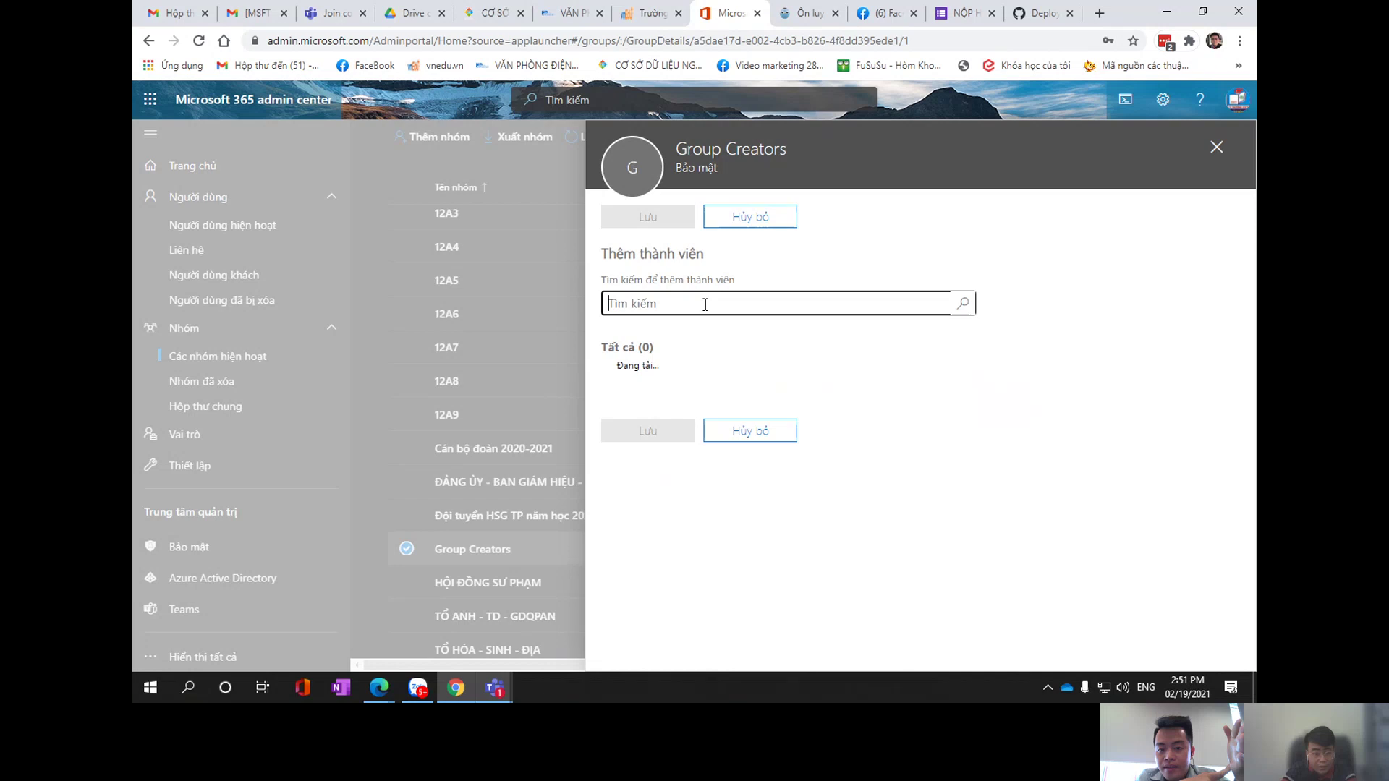
pyautogui.write('cntt')
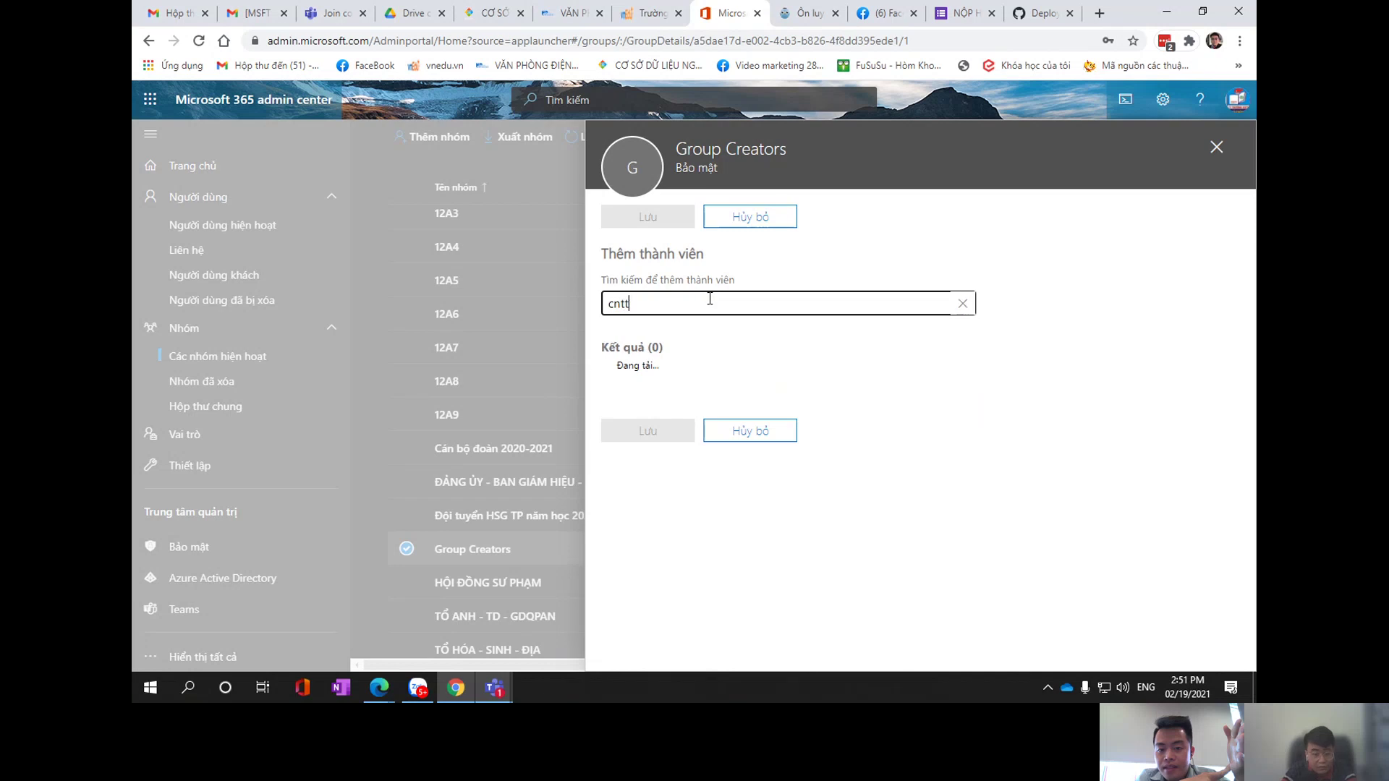
pyautogui.write('@')
pyautogui.click(696, 367)
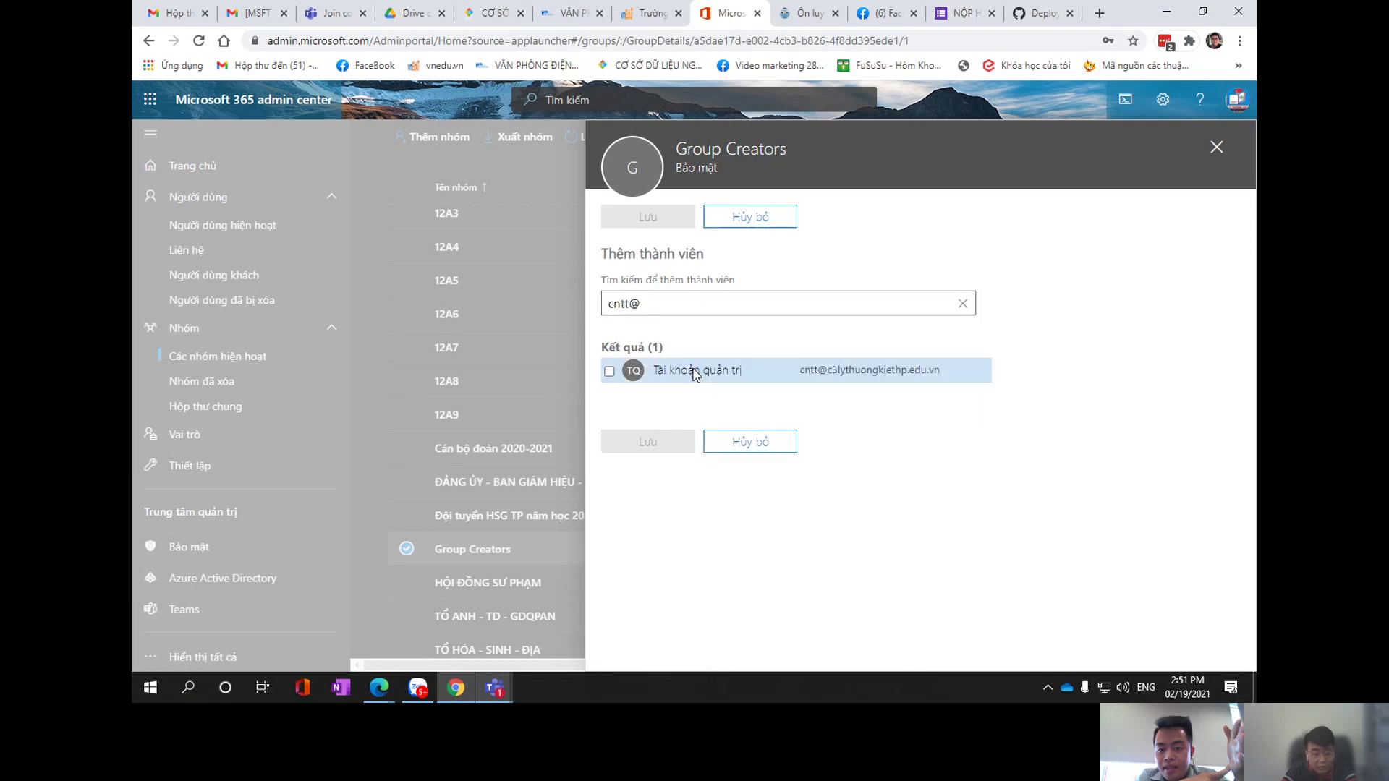
pyautogui.click(666, 490)
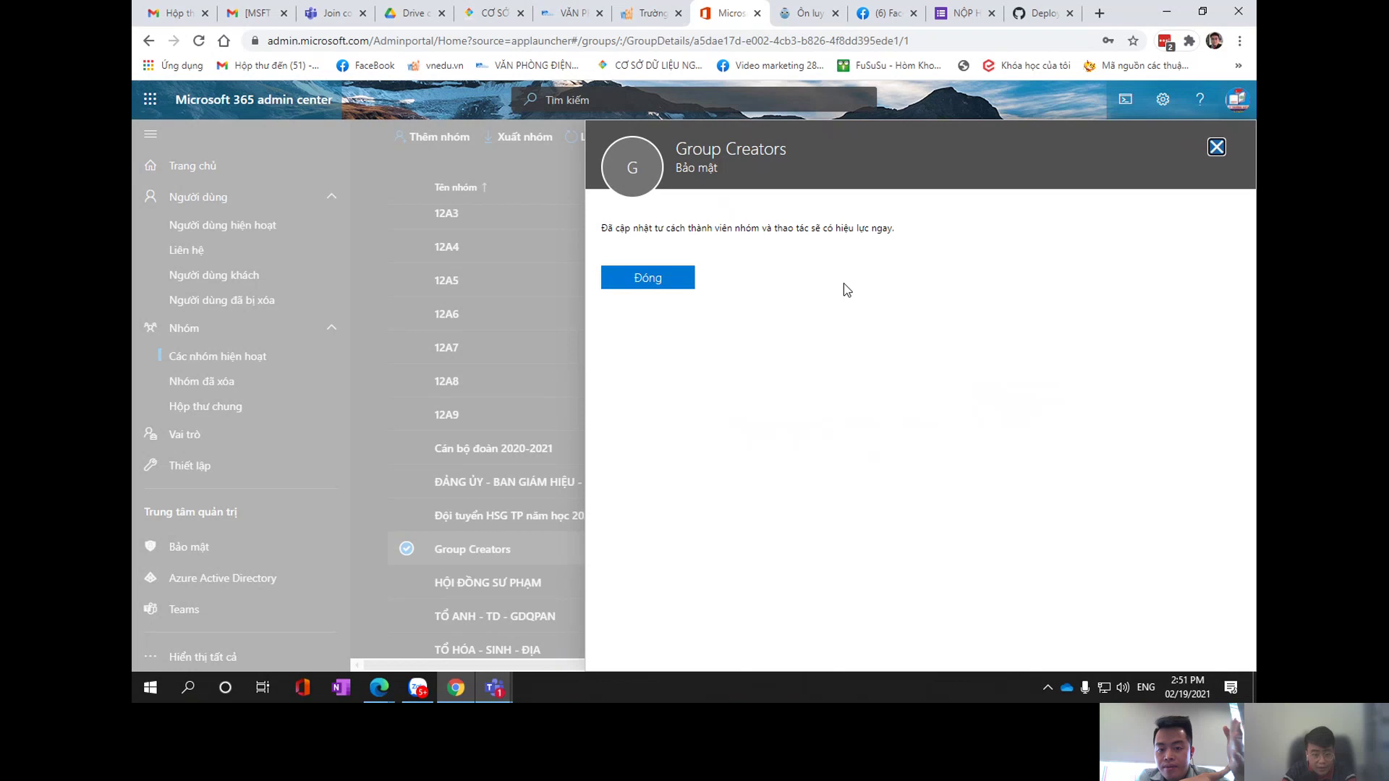
pyautogui.click(668, 282)
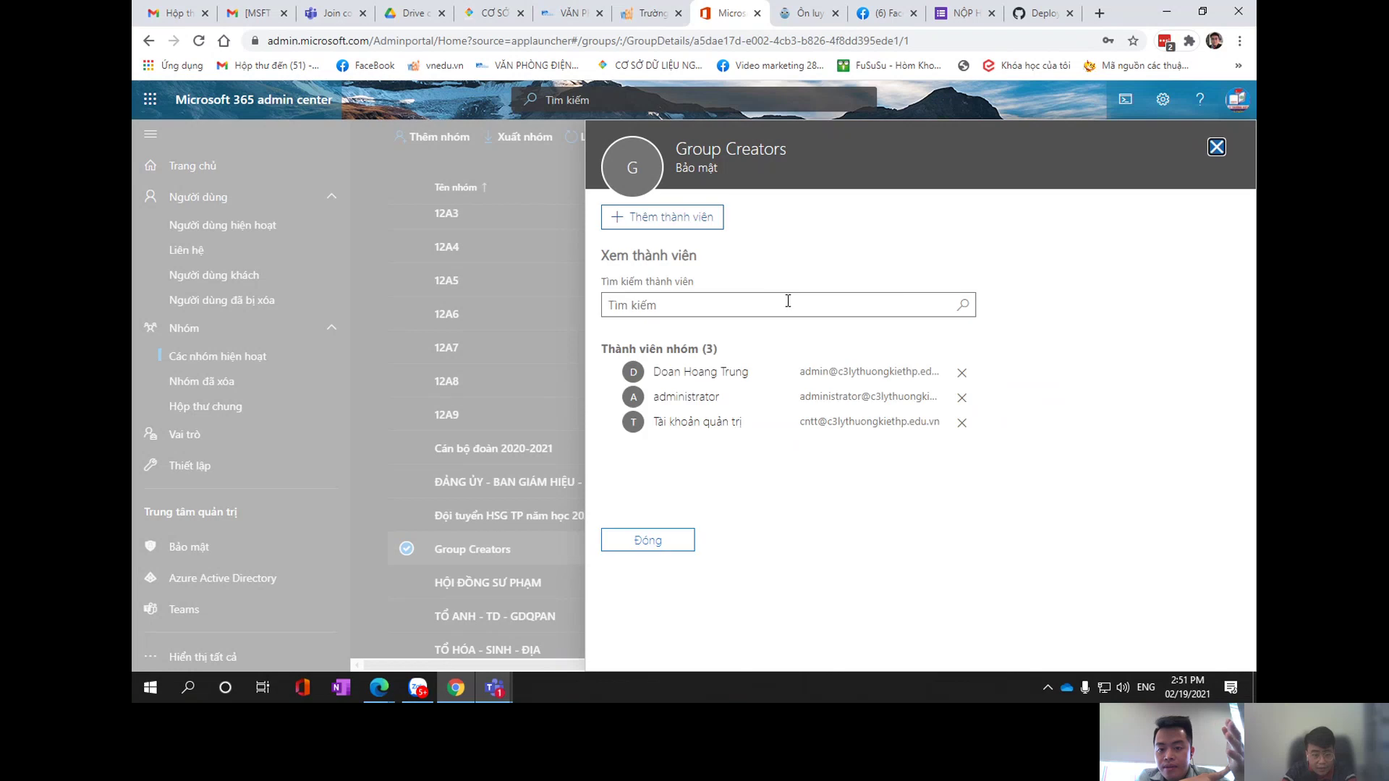
pyautogui.click(1217, 153)
# Step: In the Teams browser window, create a Staff-type team named 'Attendance'
pyautogui.moveTo(395, 689)
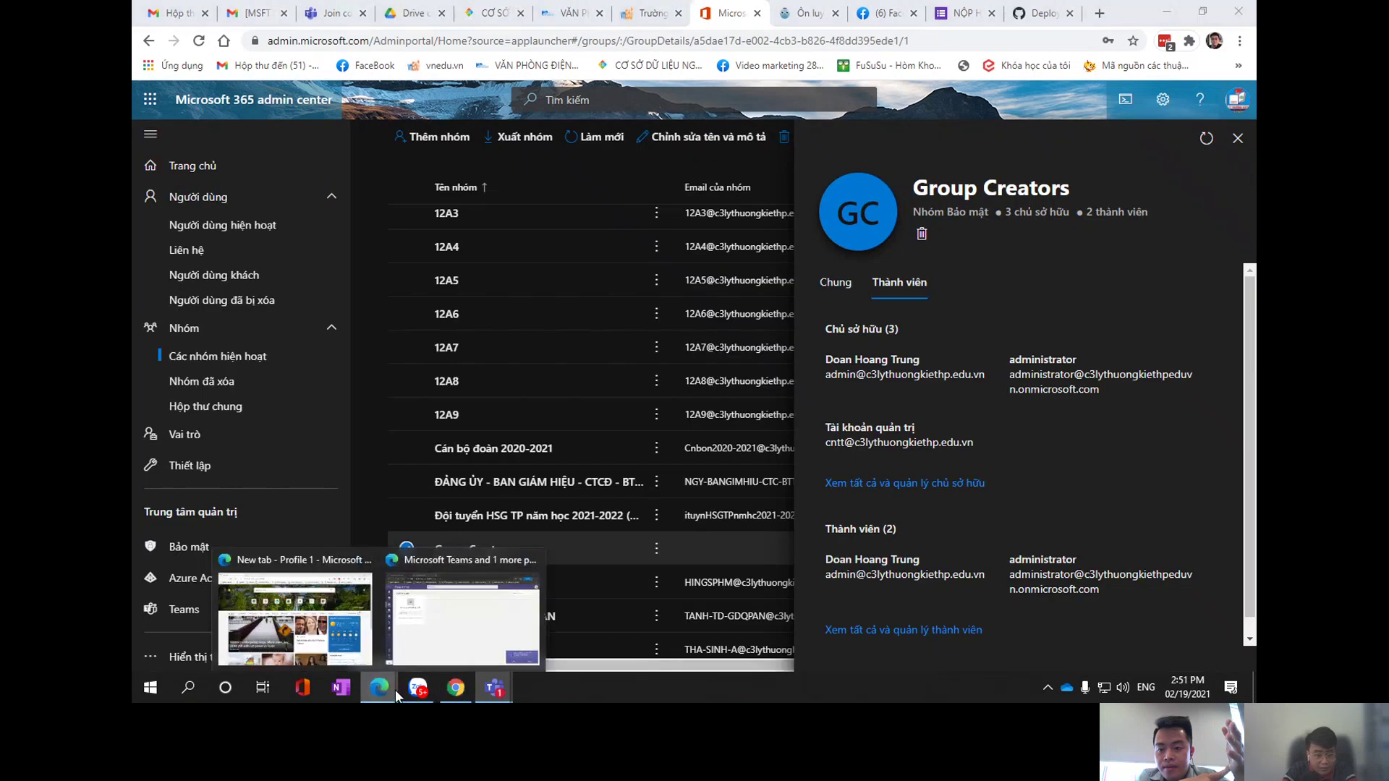
pyautogui.click(455, 633)
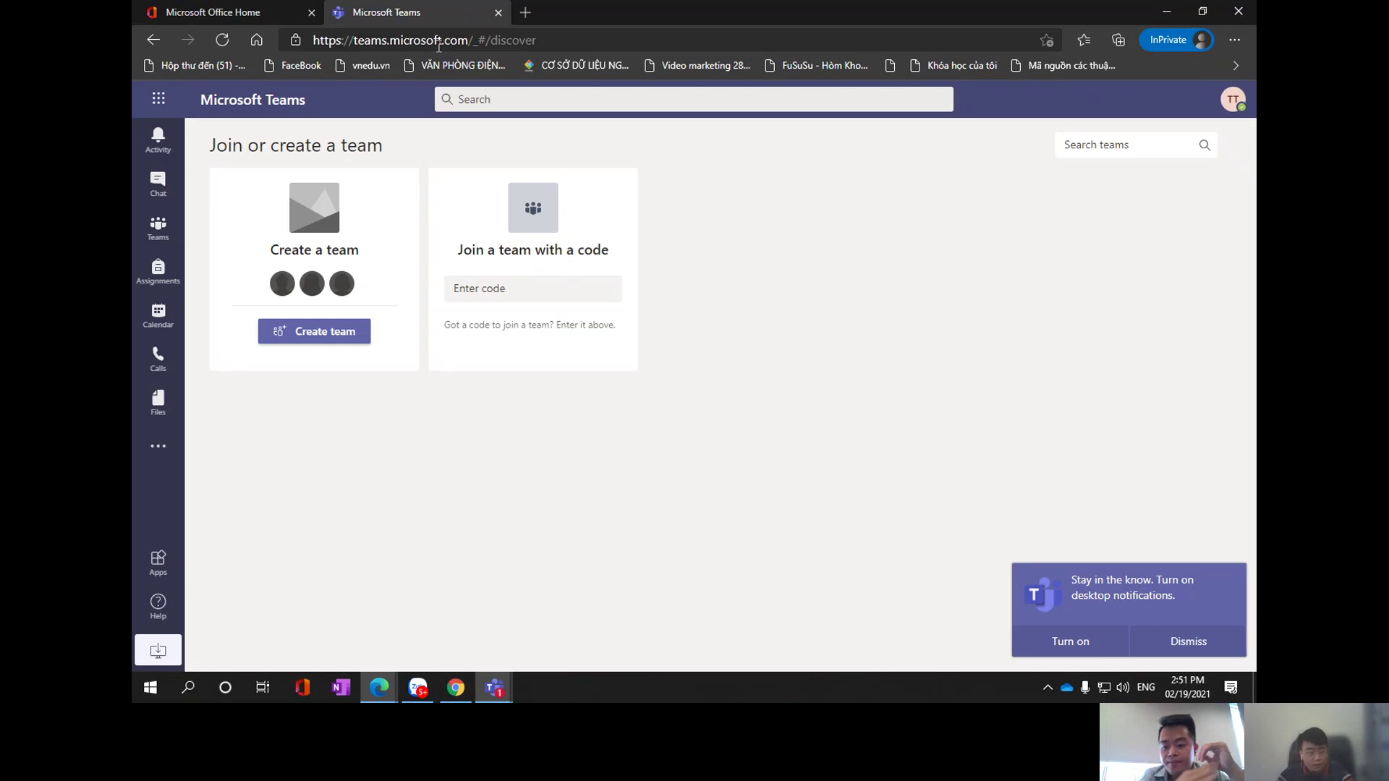
pyautogui.click(332, 332)
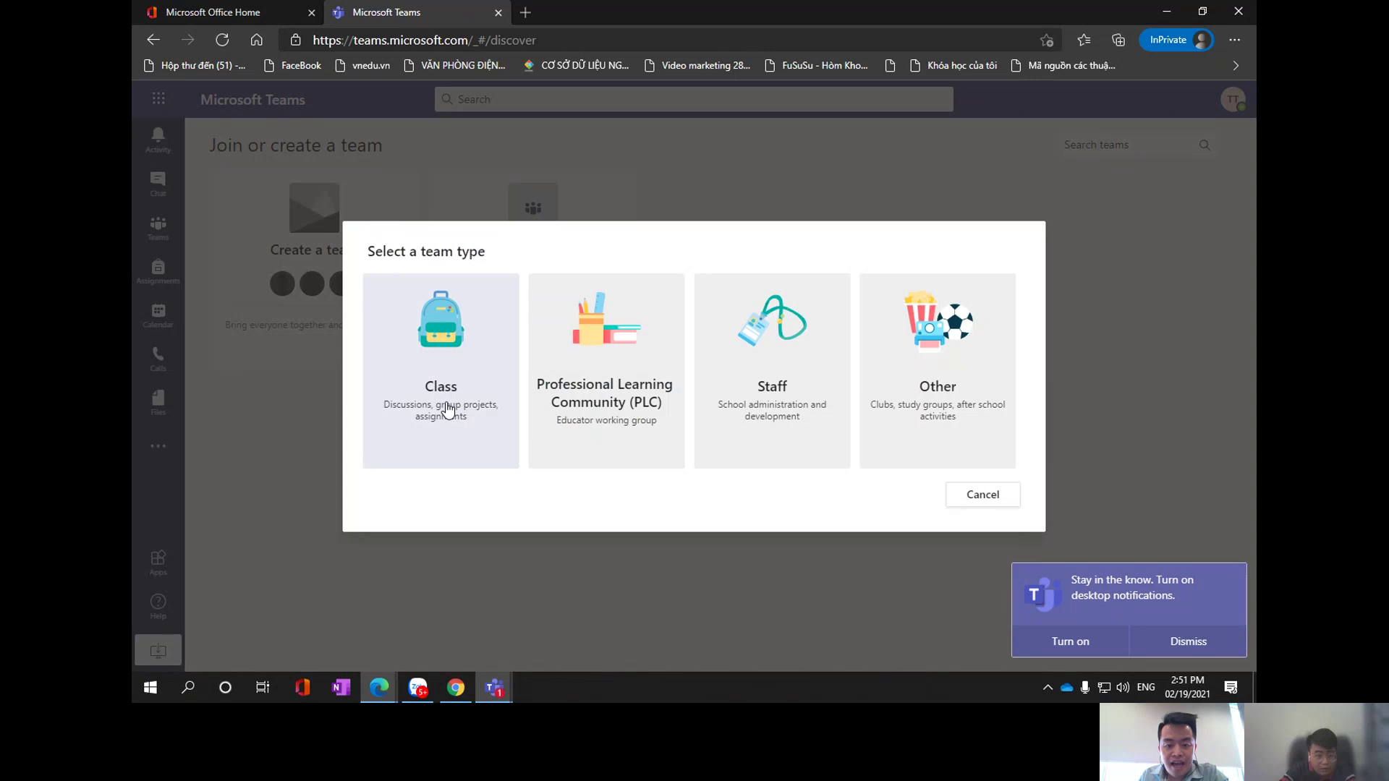
pyautogui.click(765, 353)
pyautogui.write('Attendance')
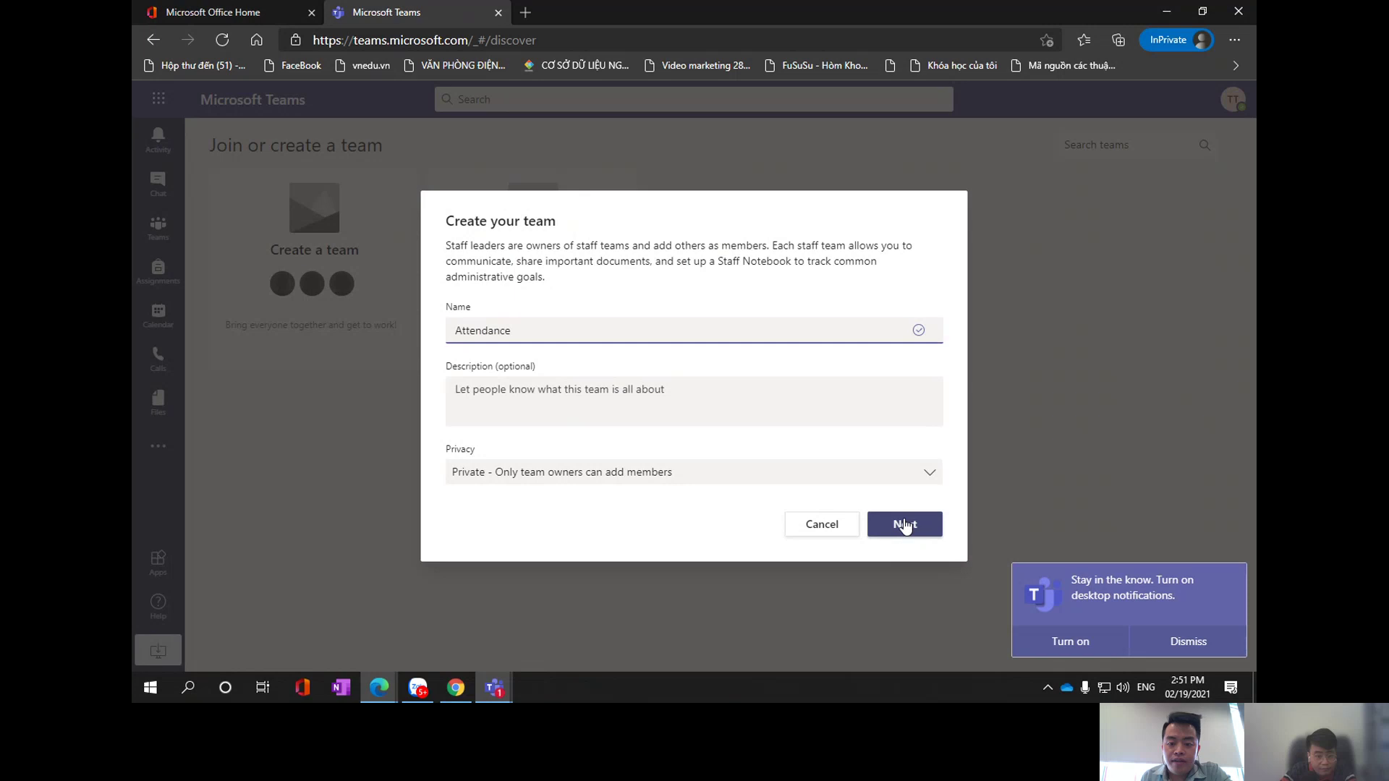
pyautogui.click(909, 514)
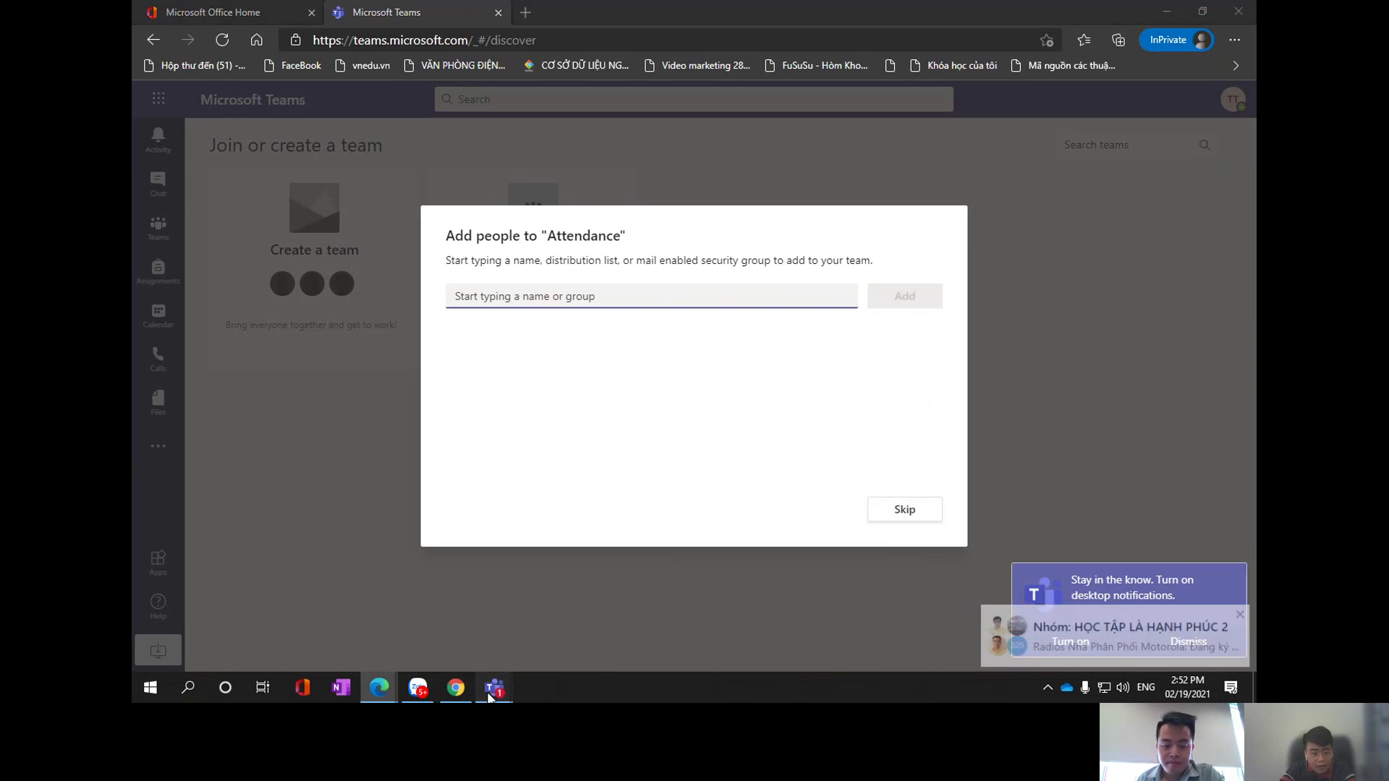
# Step: Unmute the microphone in the Teams meeting, then return to the add-people dialog
pyautogui.moveTo(495, 688)
pyautogui.click(555, 608)
pyautogui.click(1076, 55)
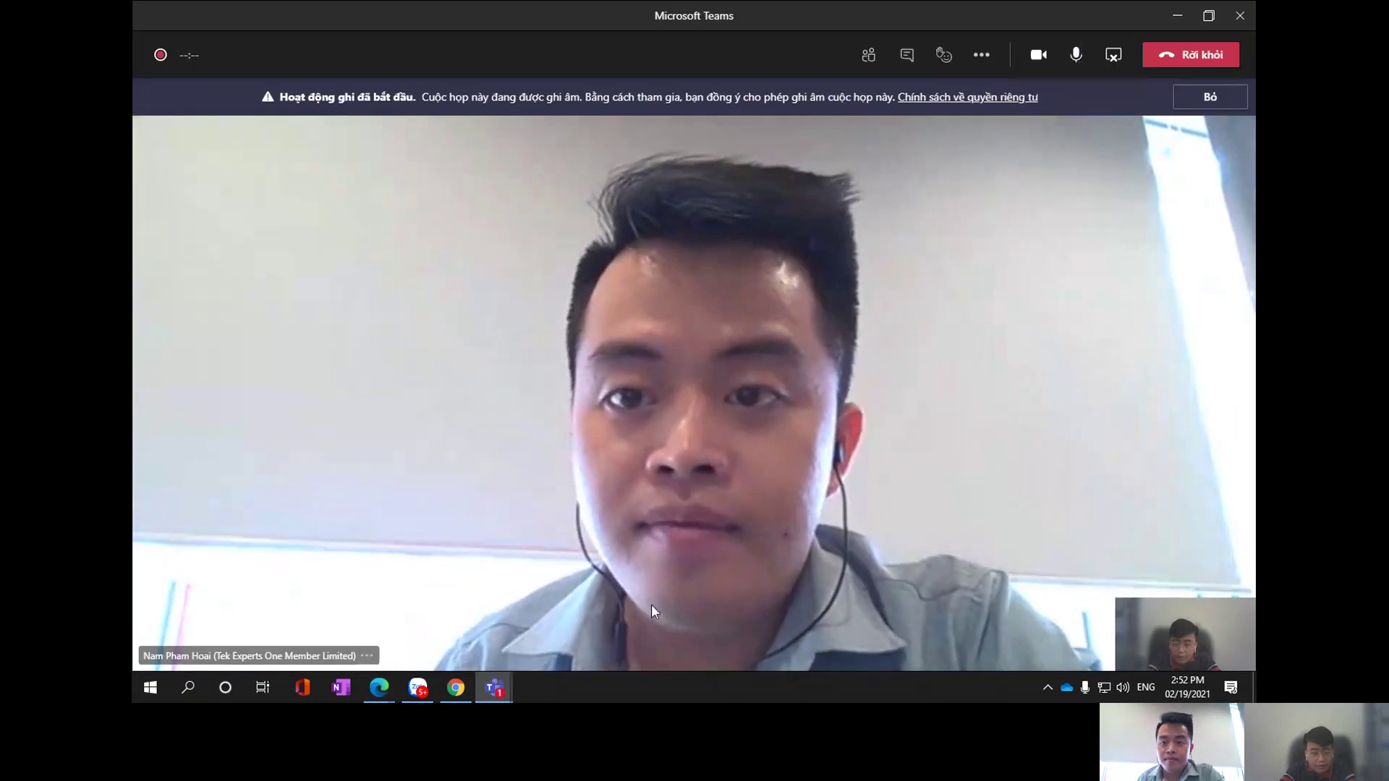
pyautogui.click(506, 684)
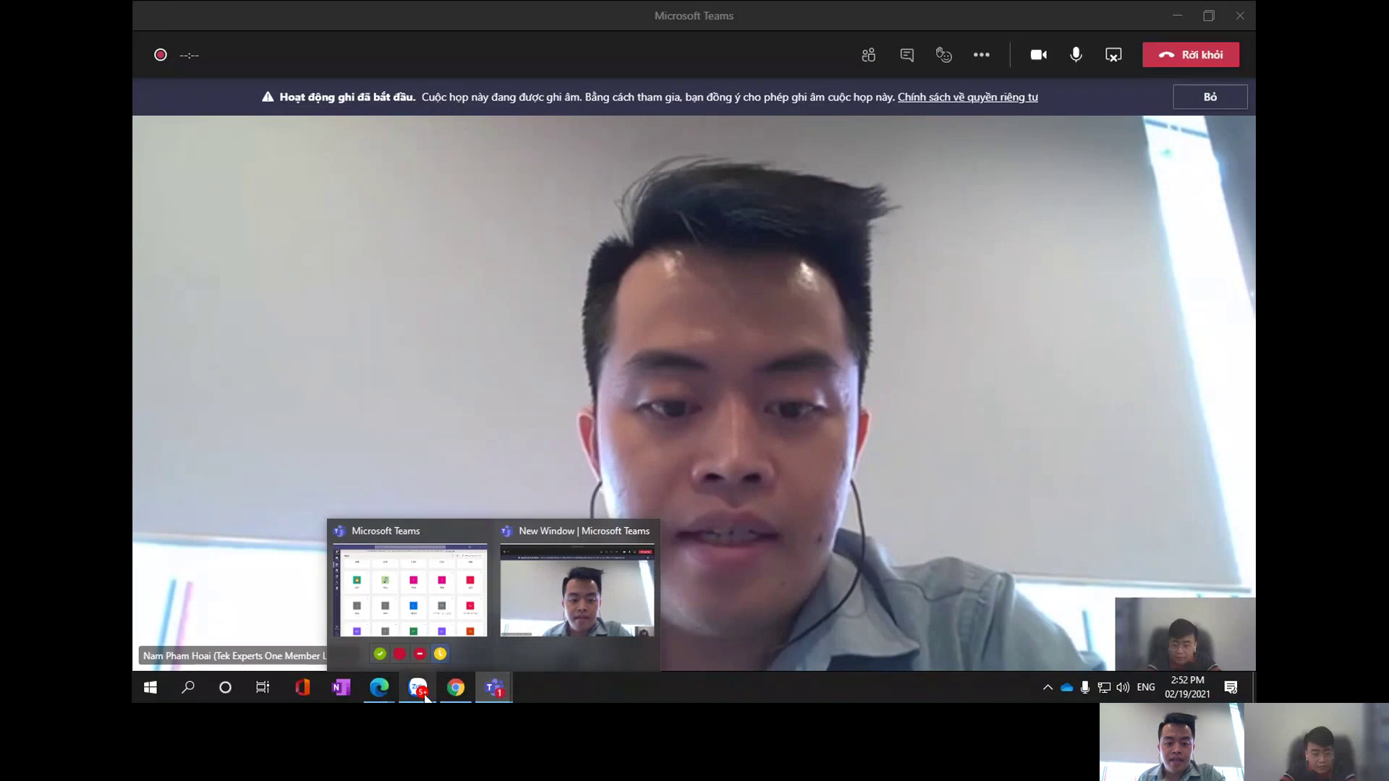
pyautogui.moveTo(383, 677)
pyautogui.click(475, 602)
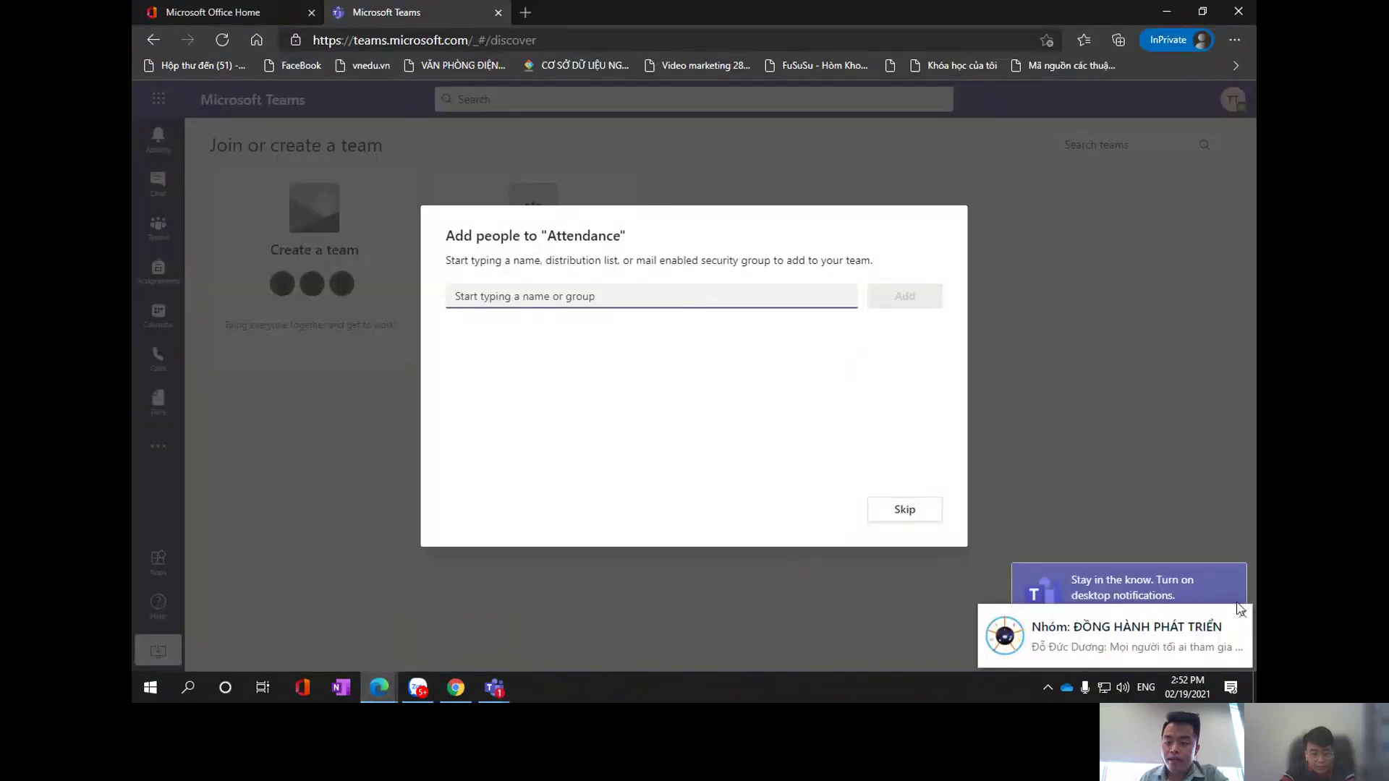
pyautogui.click(1243, 617)
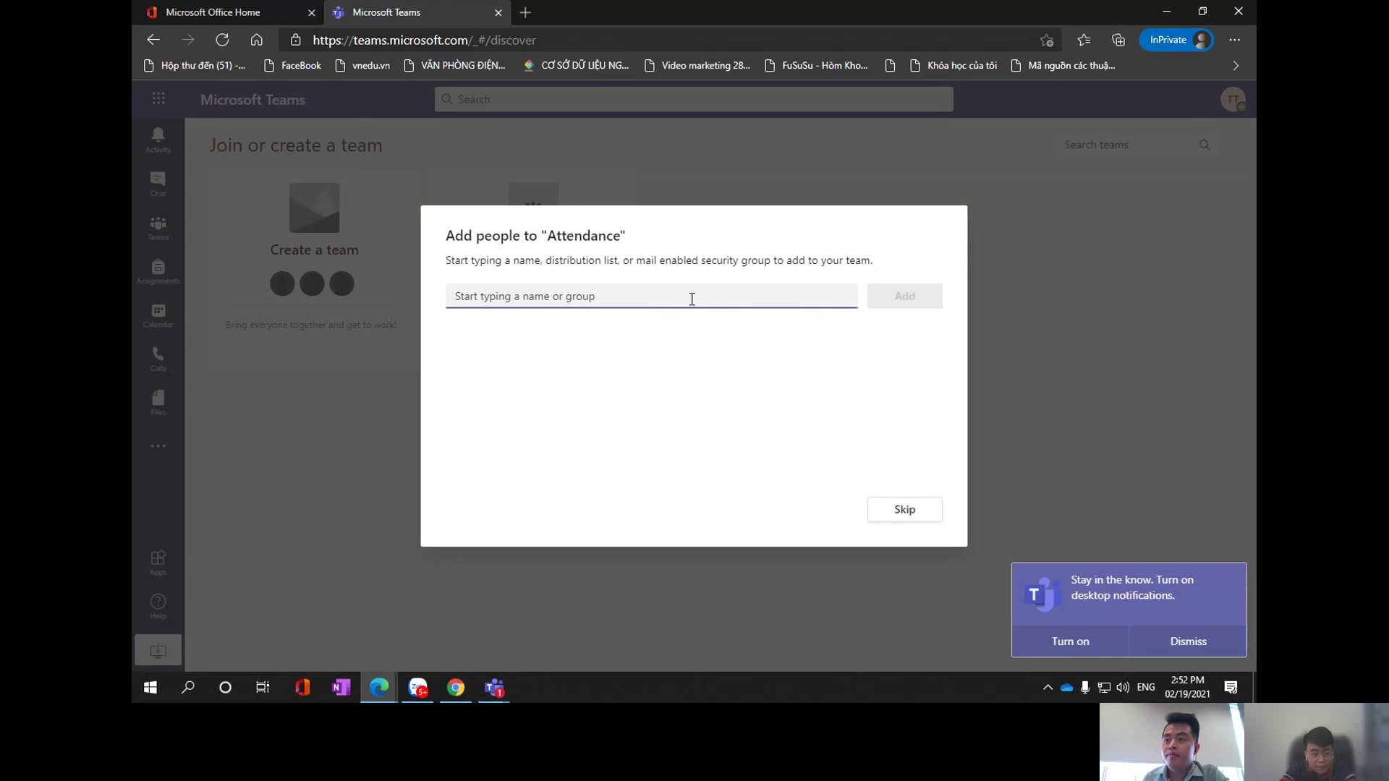
# Step: Search 'doanx', add the teacher account and a second matching account, then open the team
pyautogui.write('nd')
pyautogui.press('BackSpace')
pyautogui.press('BackSpace')
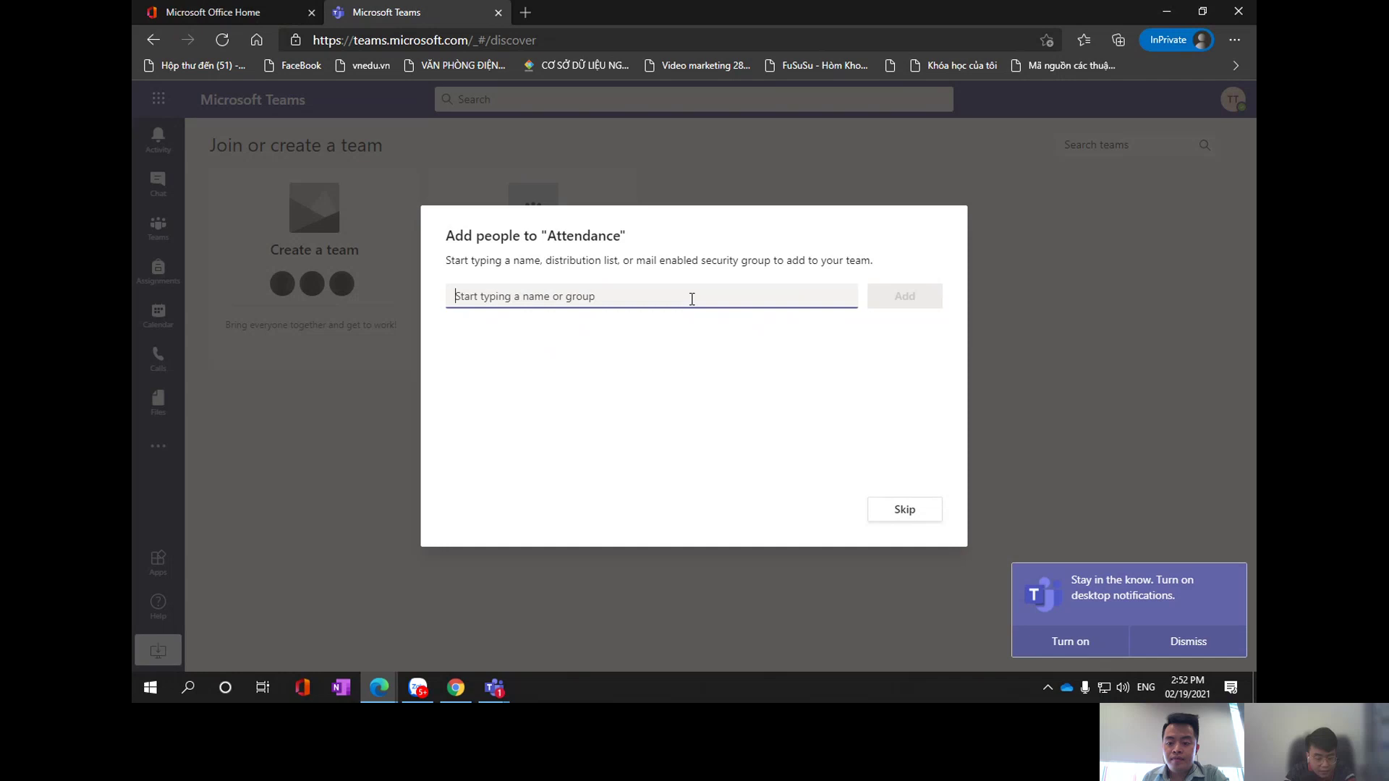
pyautogui.write('d')
pyautogui.press('BackSpace')
pyautogui.write('do')
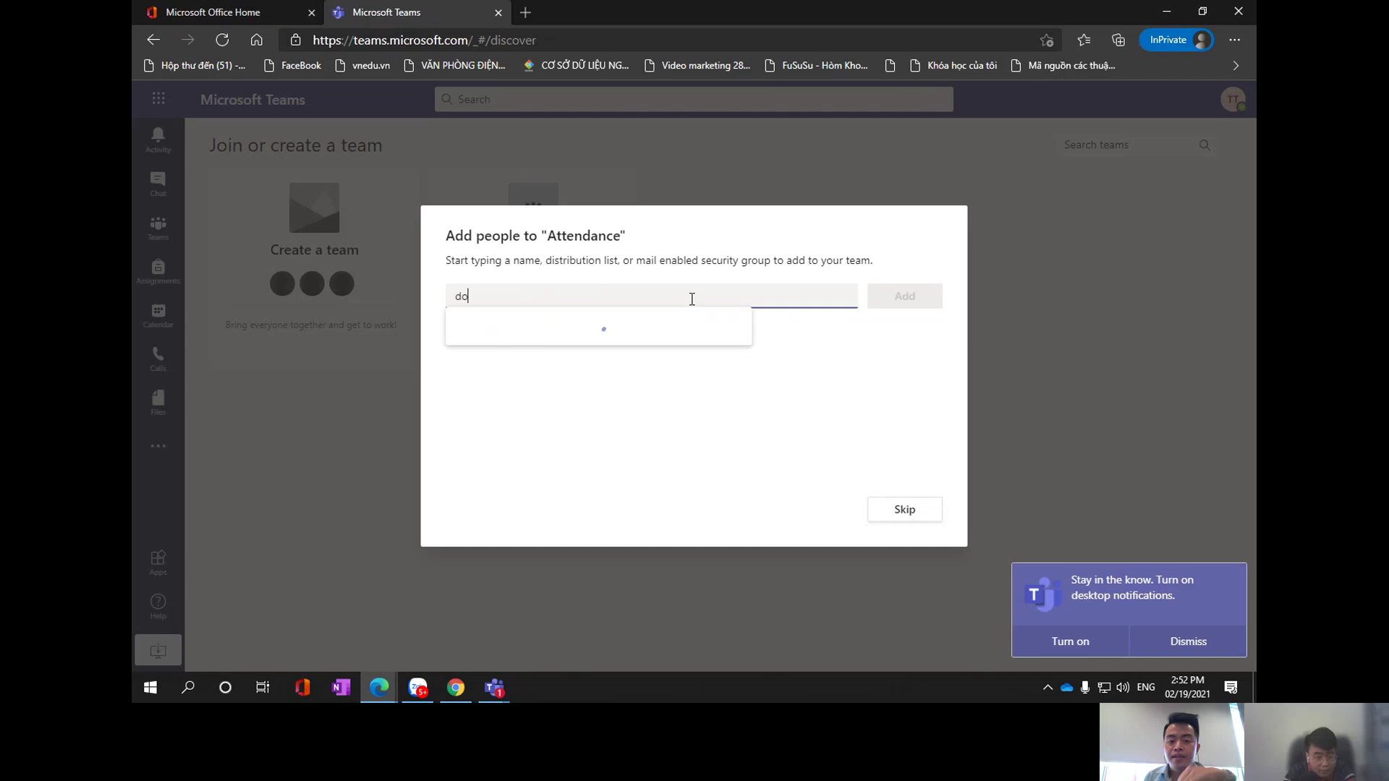
pyautogui.write('anx')
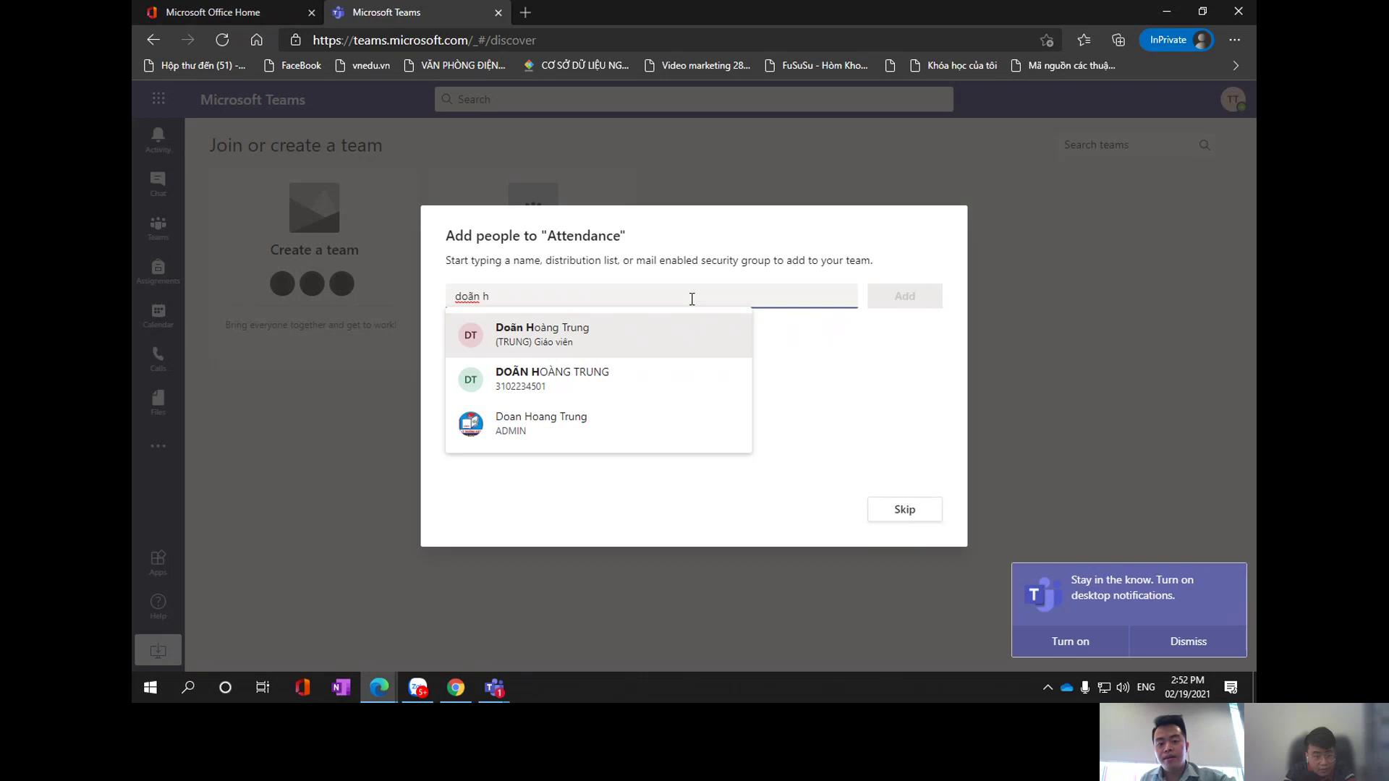
pyautogui.click(609, 340)
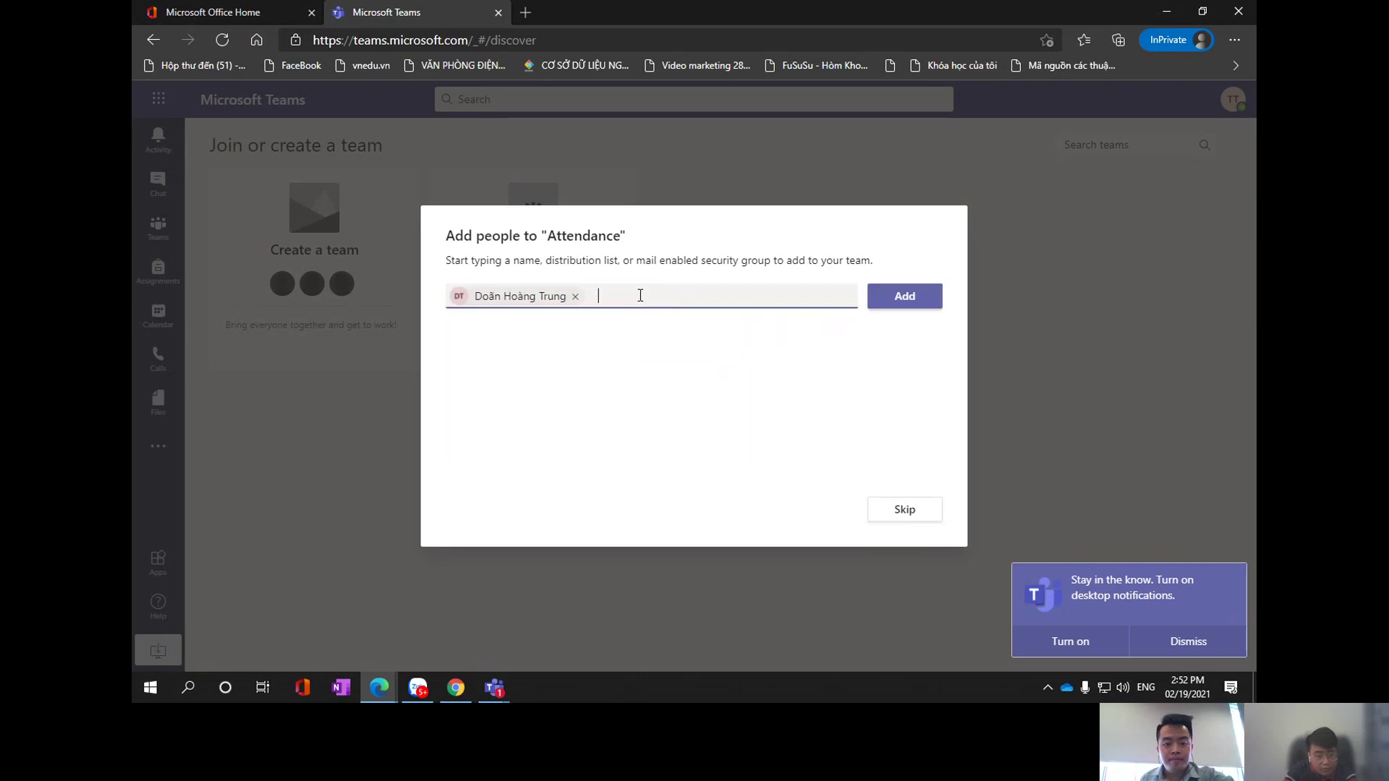
pyautogui.write('doa')
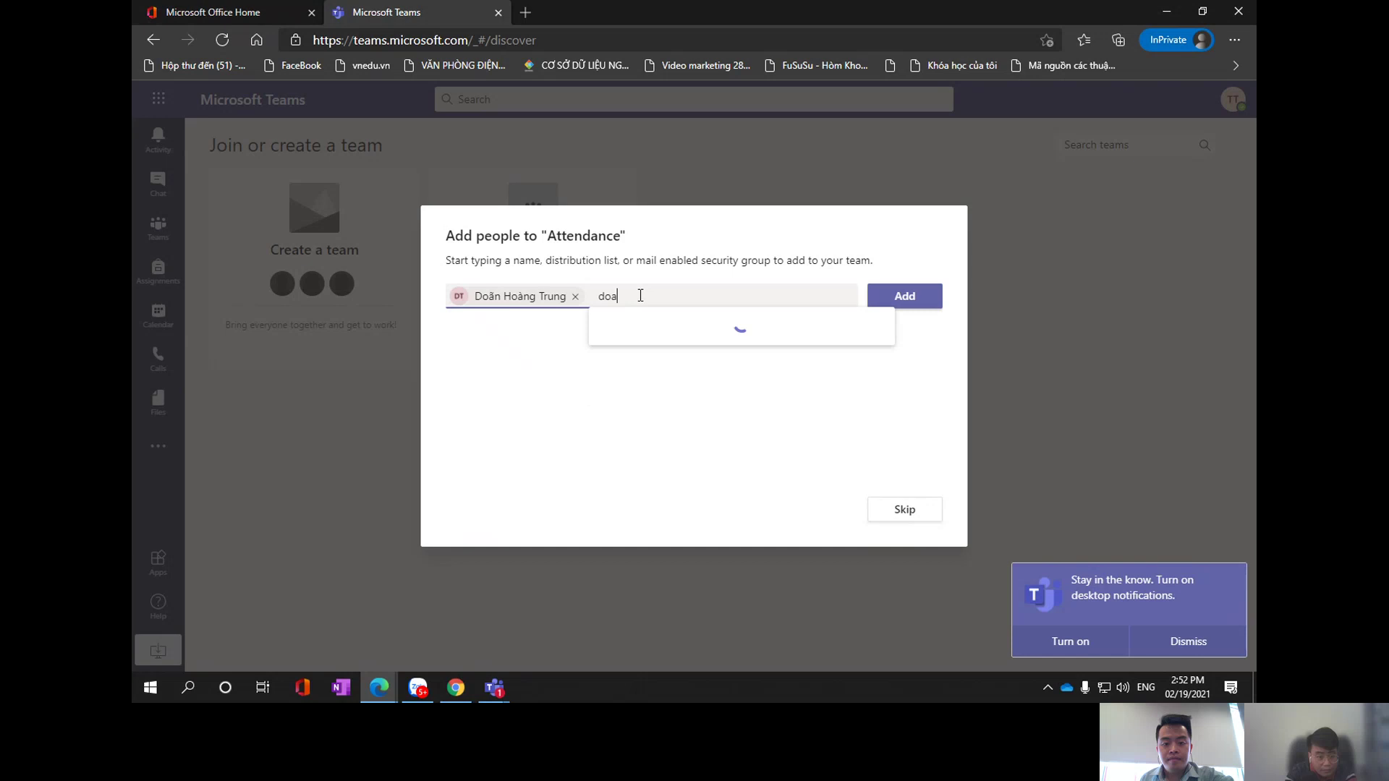
pyautogui.write('nx')
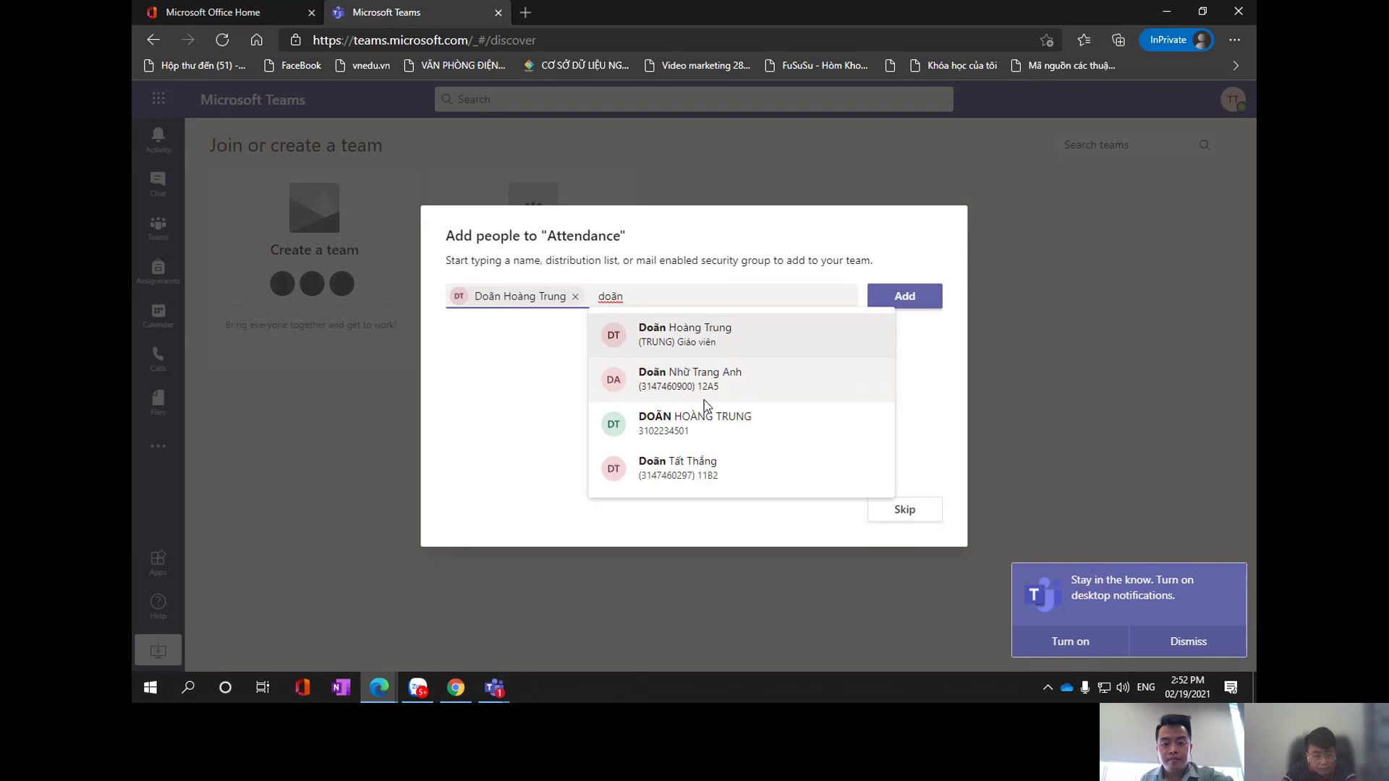
pyautogui.click(724, 426)
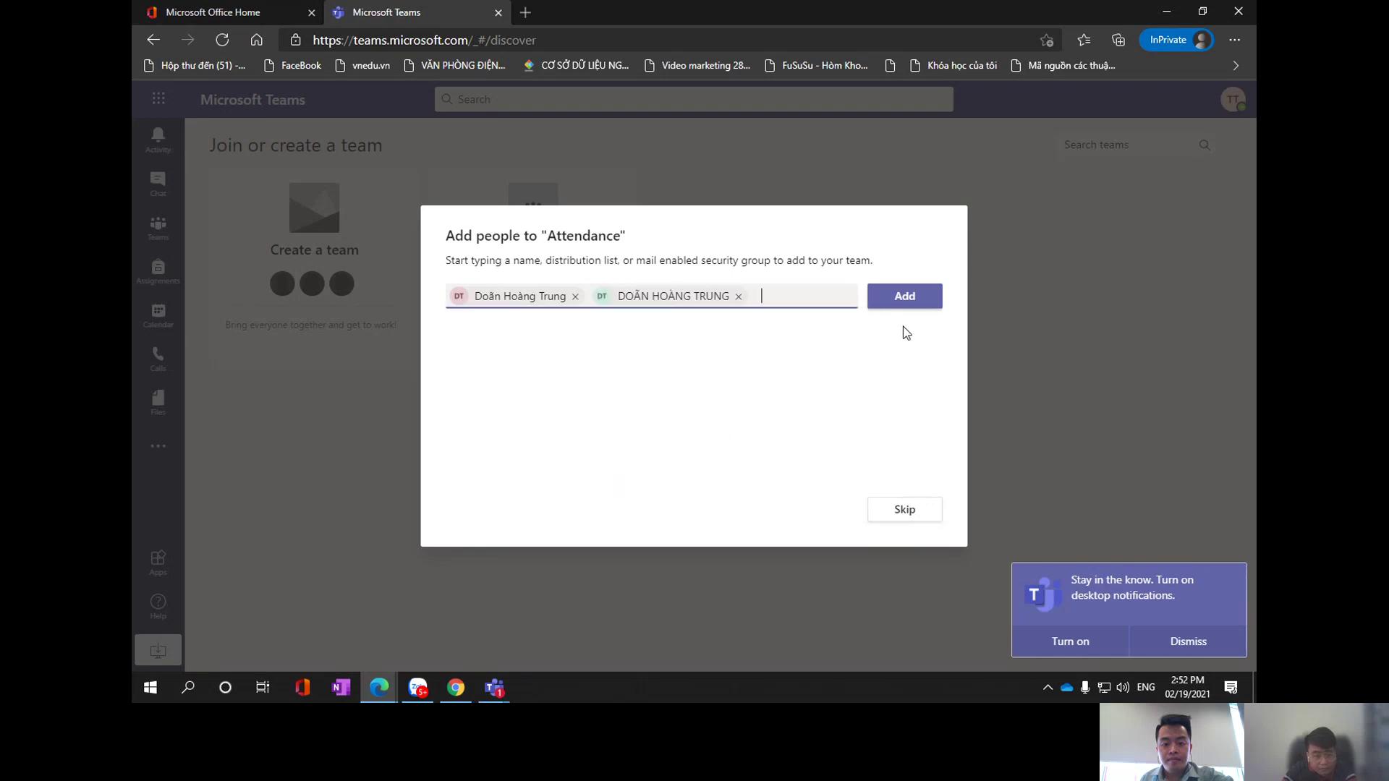
pyautogui.click(904, 296)
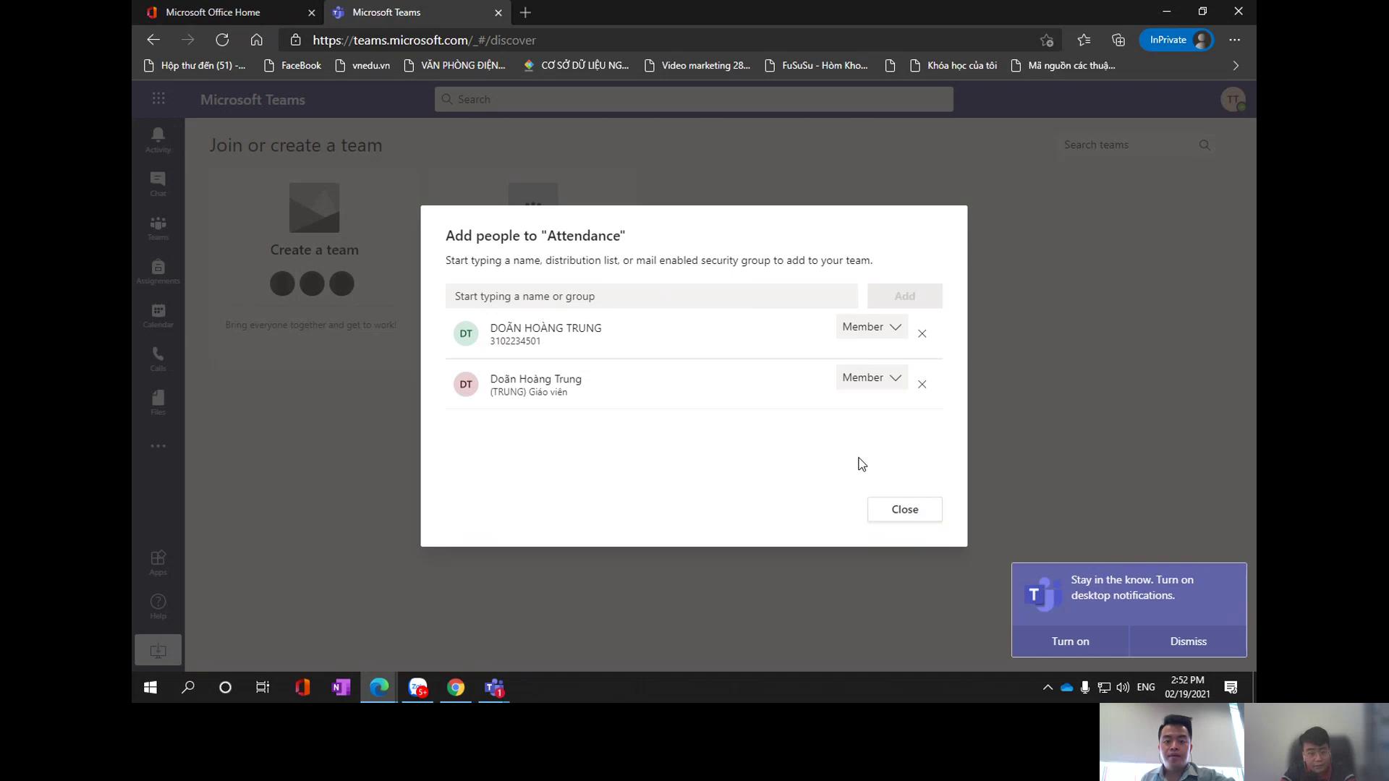
pyautogui.click(908, 512)
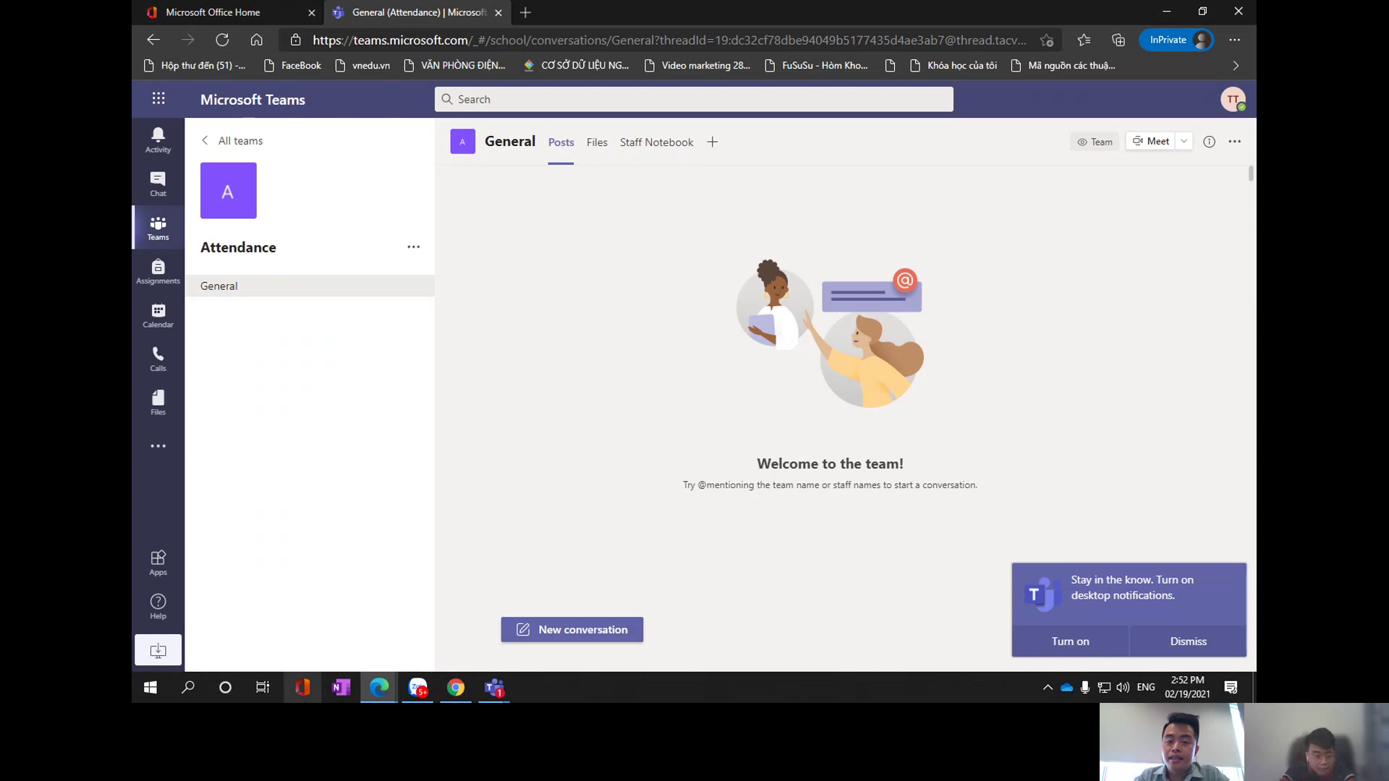
# Step: Scroll the GitHub deployment guide to Step 2 on making the group security enabled
pyautogui.click(456, 687)
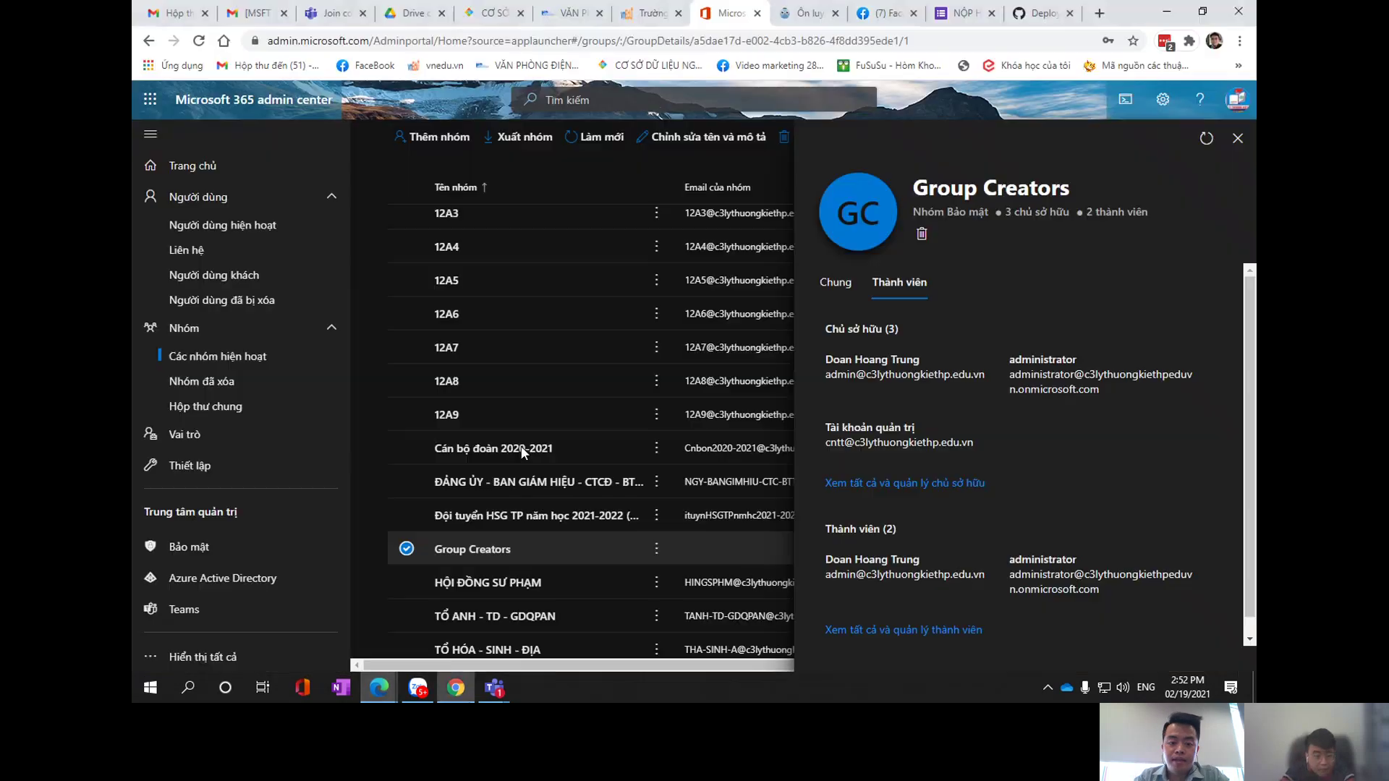
pyautogui.click(1046, 14)
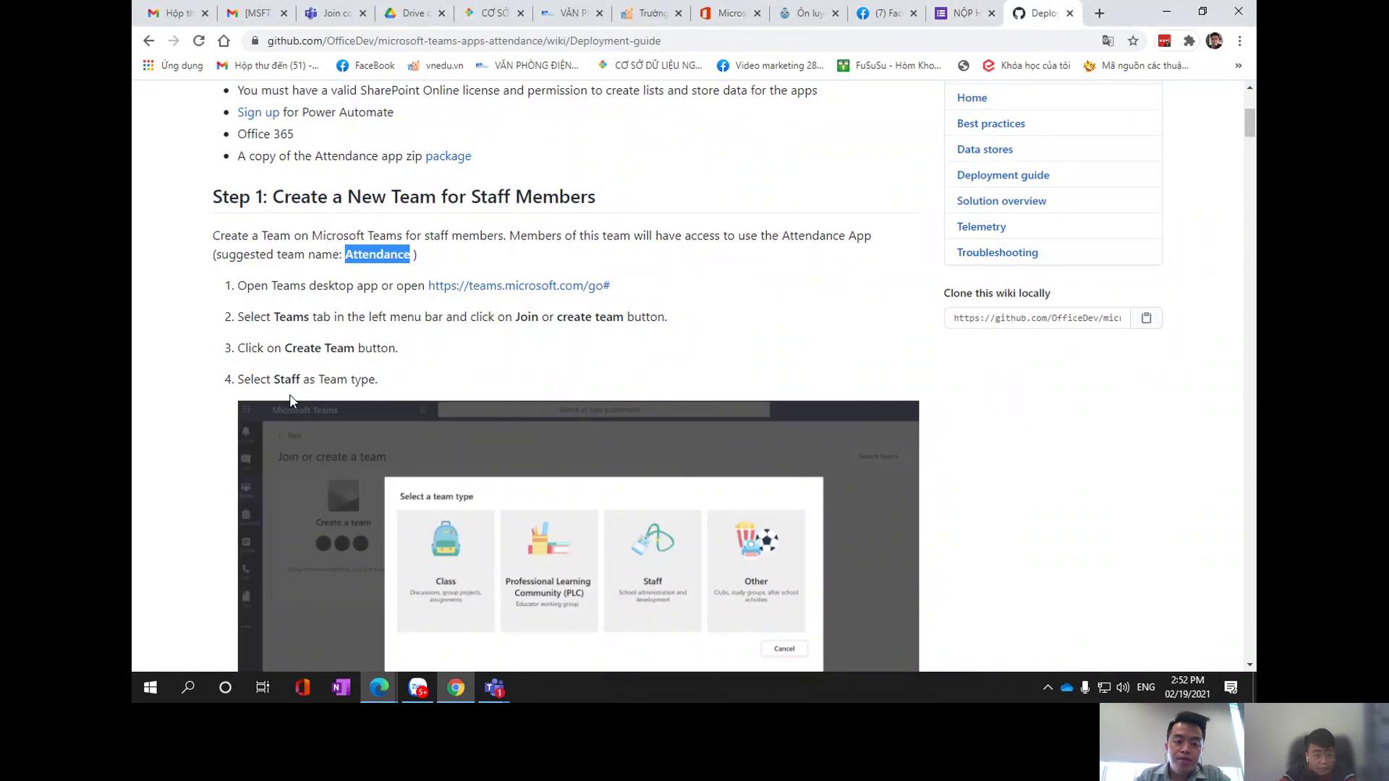
pyautogui.scroll(-9, 292, 398)
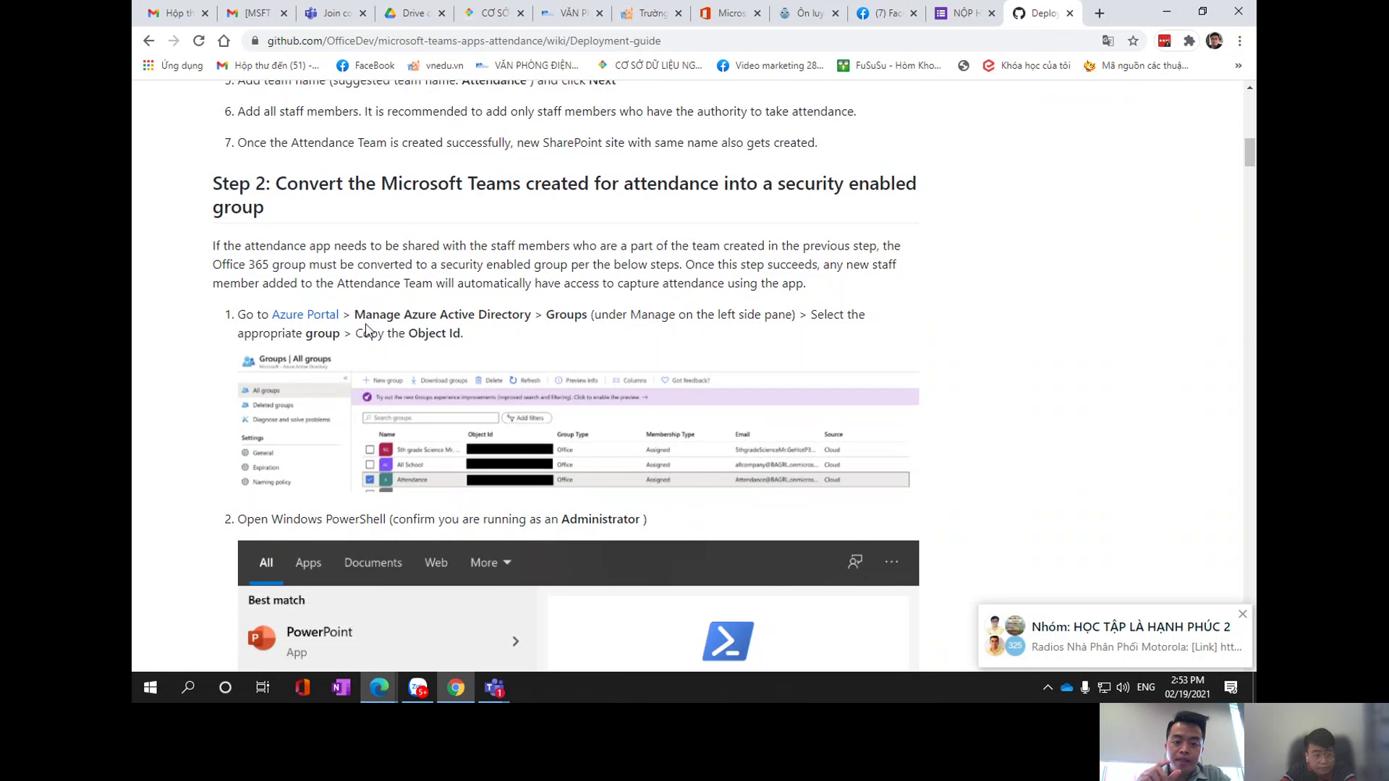
pyautogui.moveTo(590, 183); pyautogui.dragTo(655, 210)
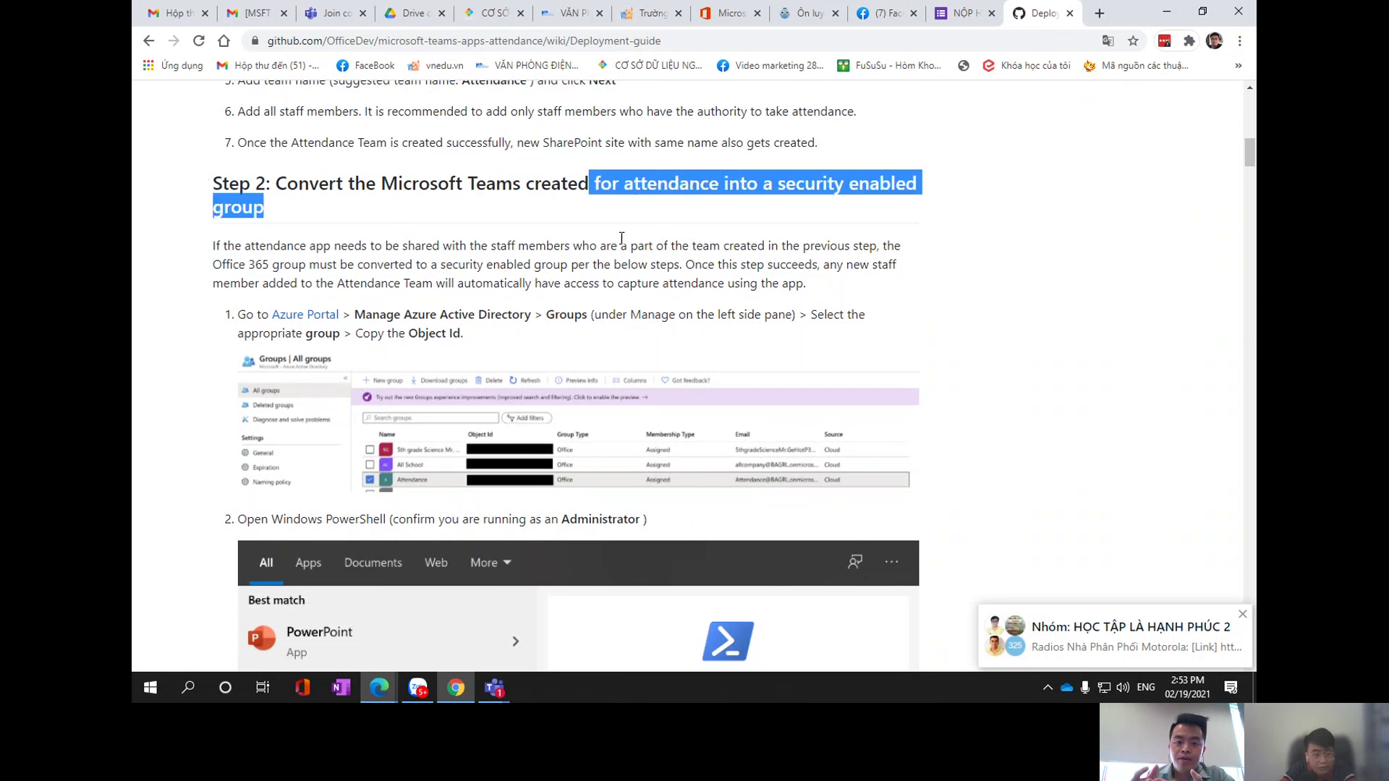
pyautogui.click(682, 190)
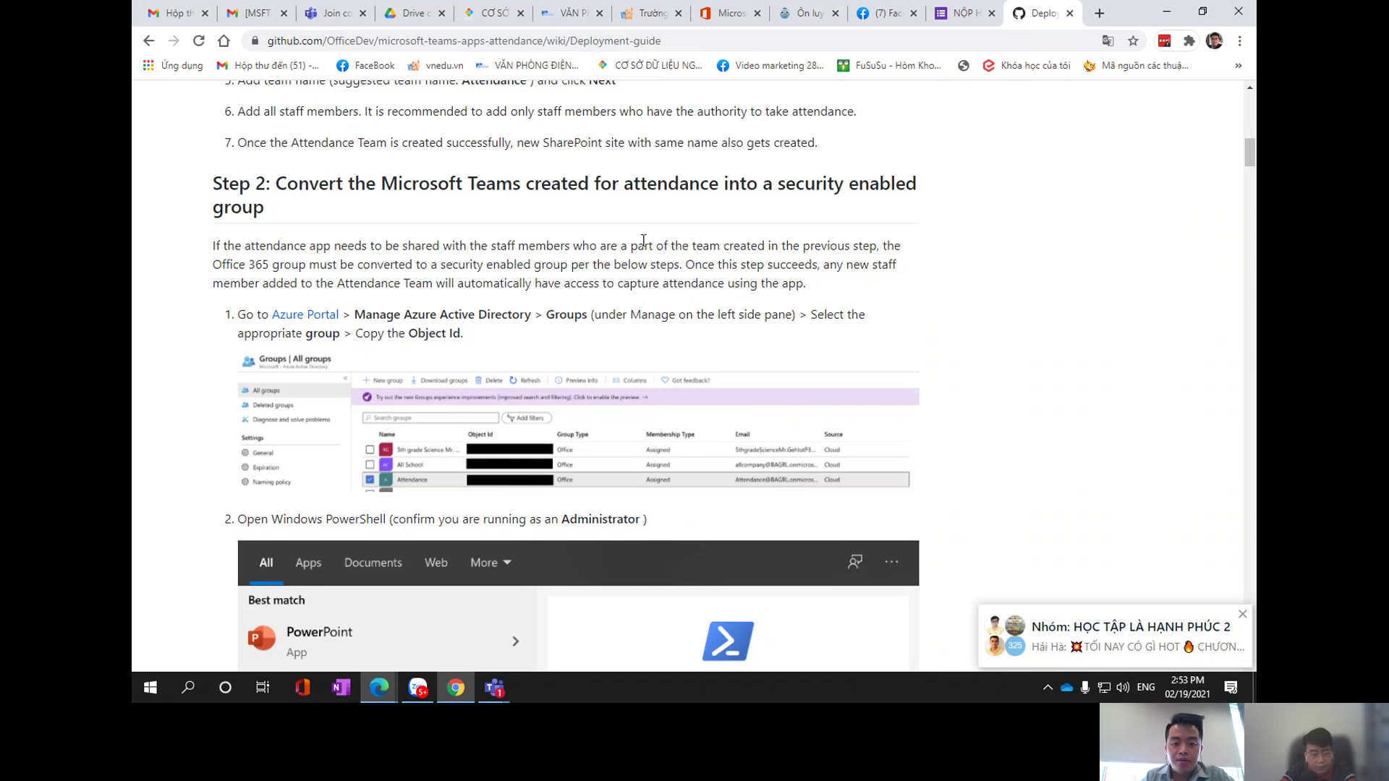
# Step: Open the guide's Azure Portal link in a new tab and switch to it
pyautogui.rightClick(300, 314)
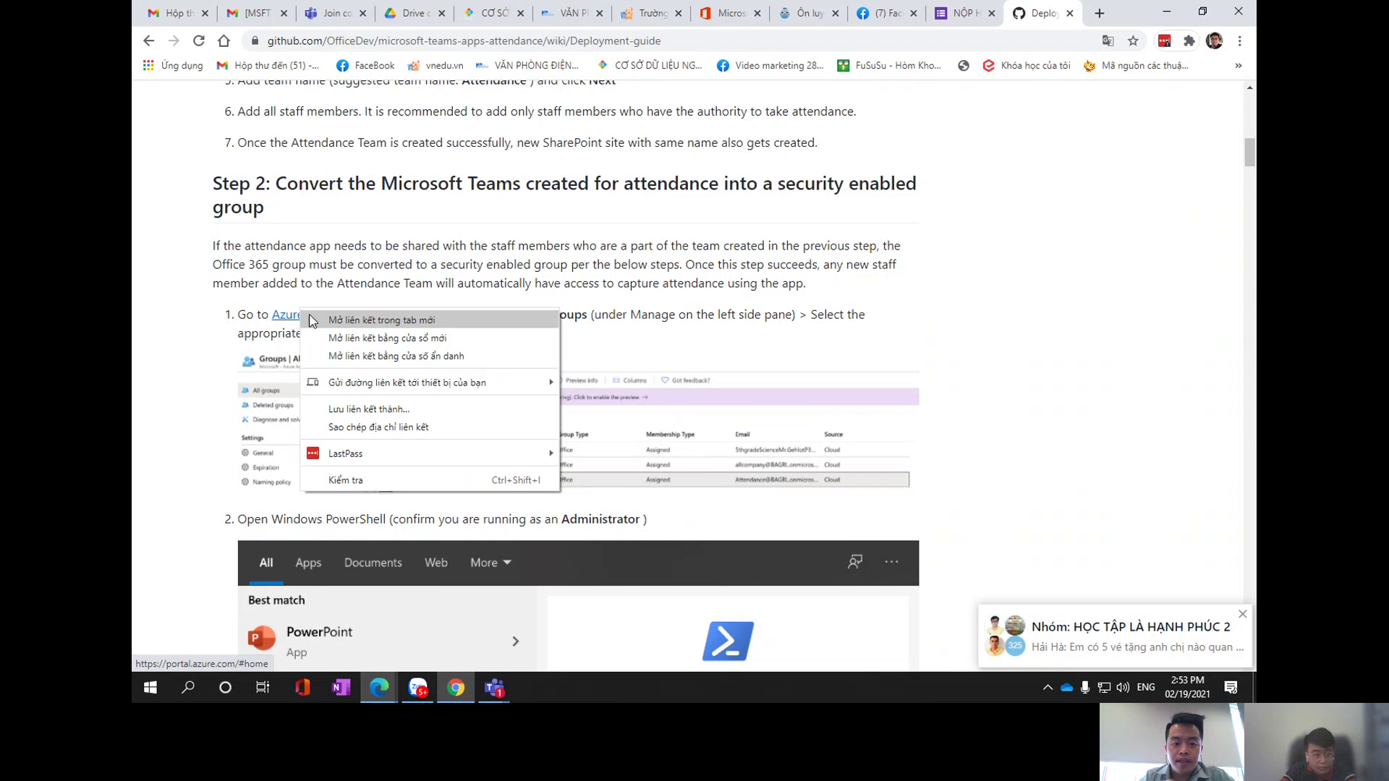
pyautogui.click(319, 324)
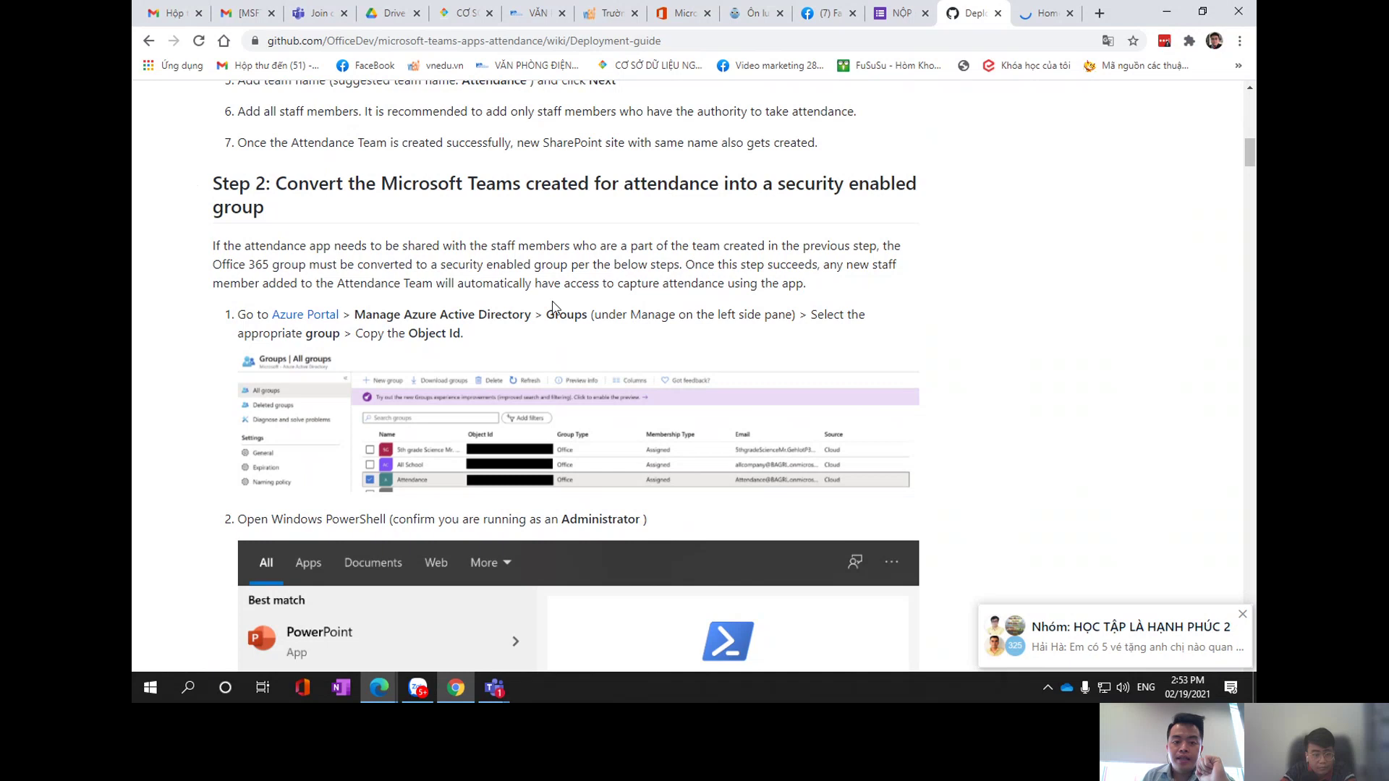
pyautogui.moveTo(406, 338); pyautogui.dragTo(465, 337)
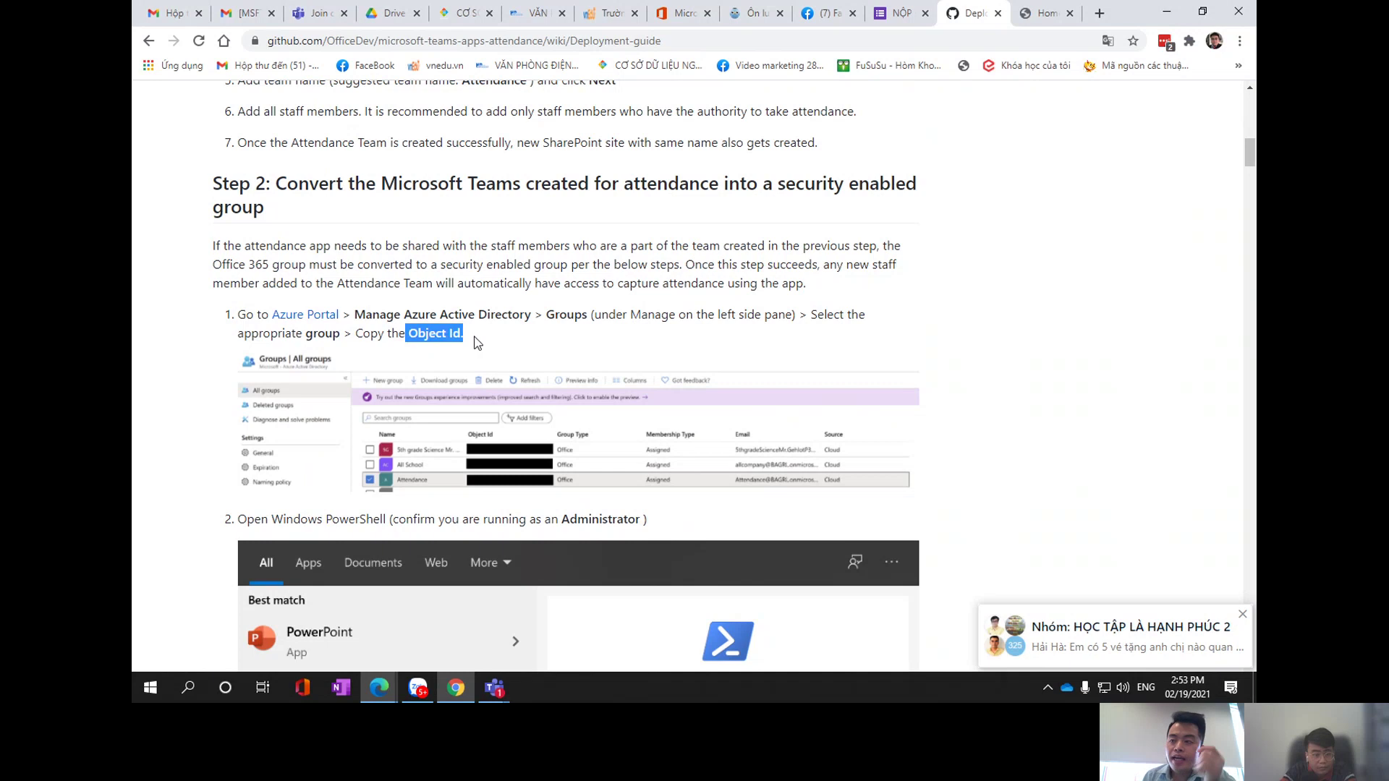
pyautogui.click(1046, 13)
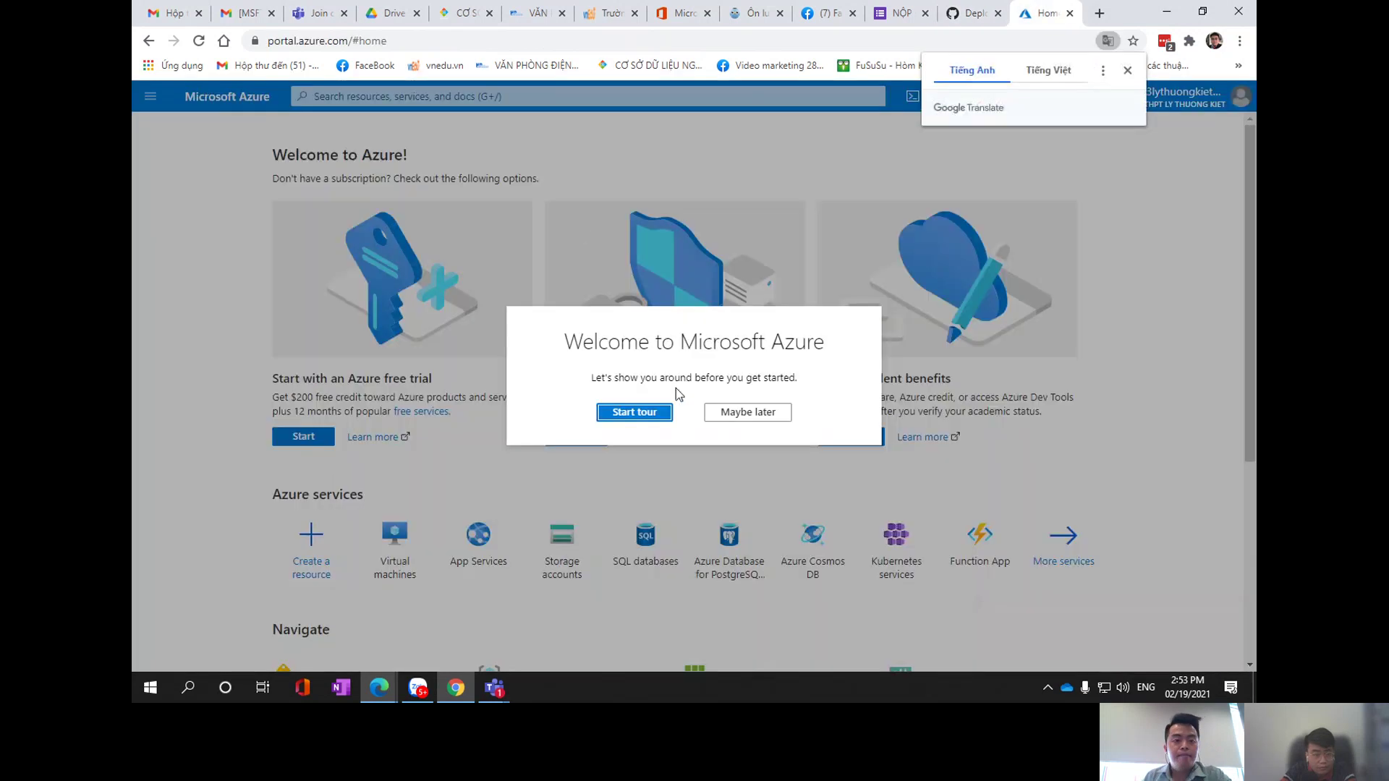
# Step: Go to Azure Active Directory > Groups and load more groups until Attendance appears
pyautogui.click(756, 415)
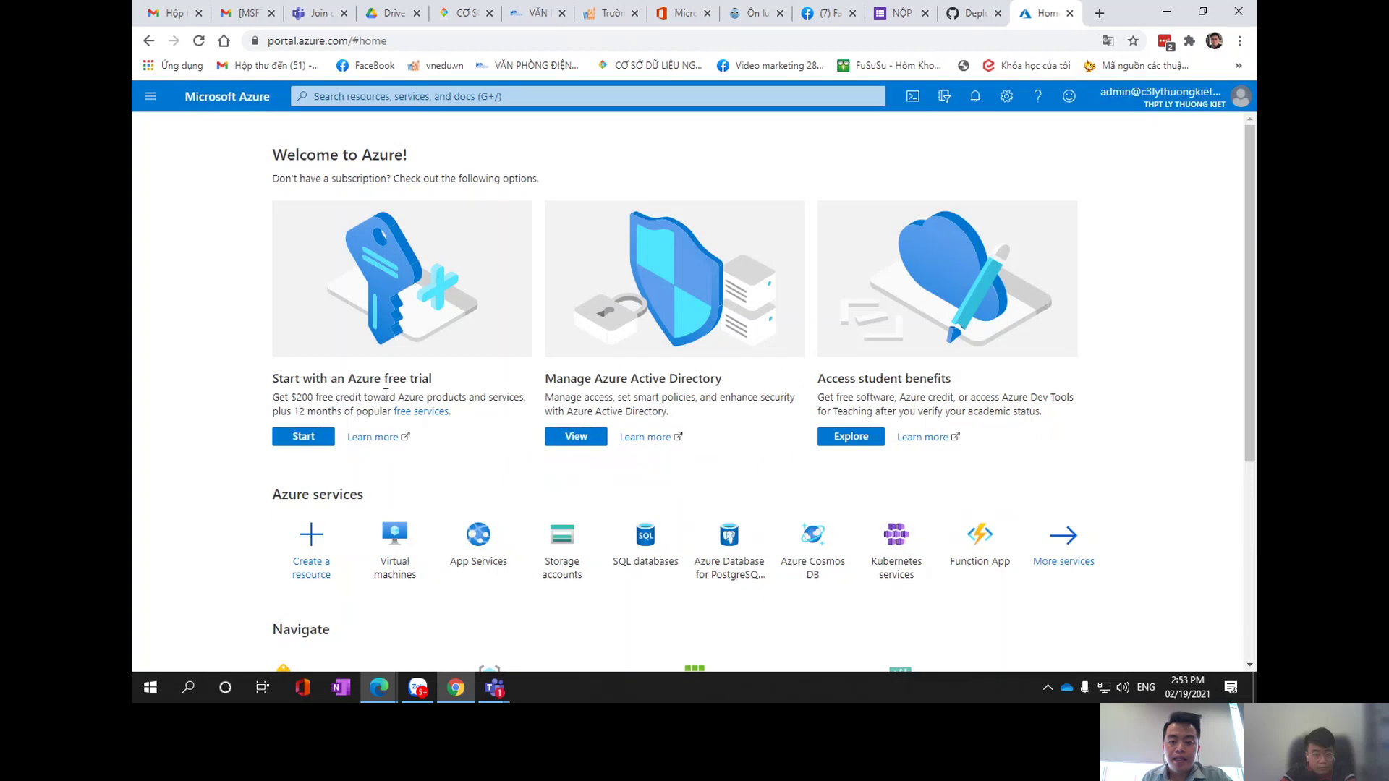
pyautogui.click(150, 96)
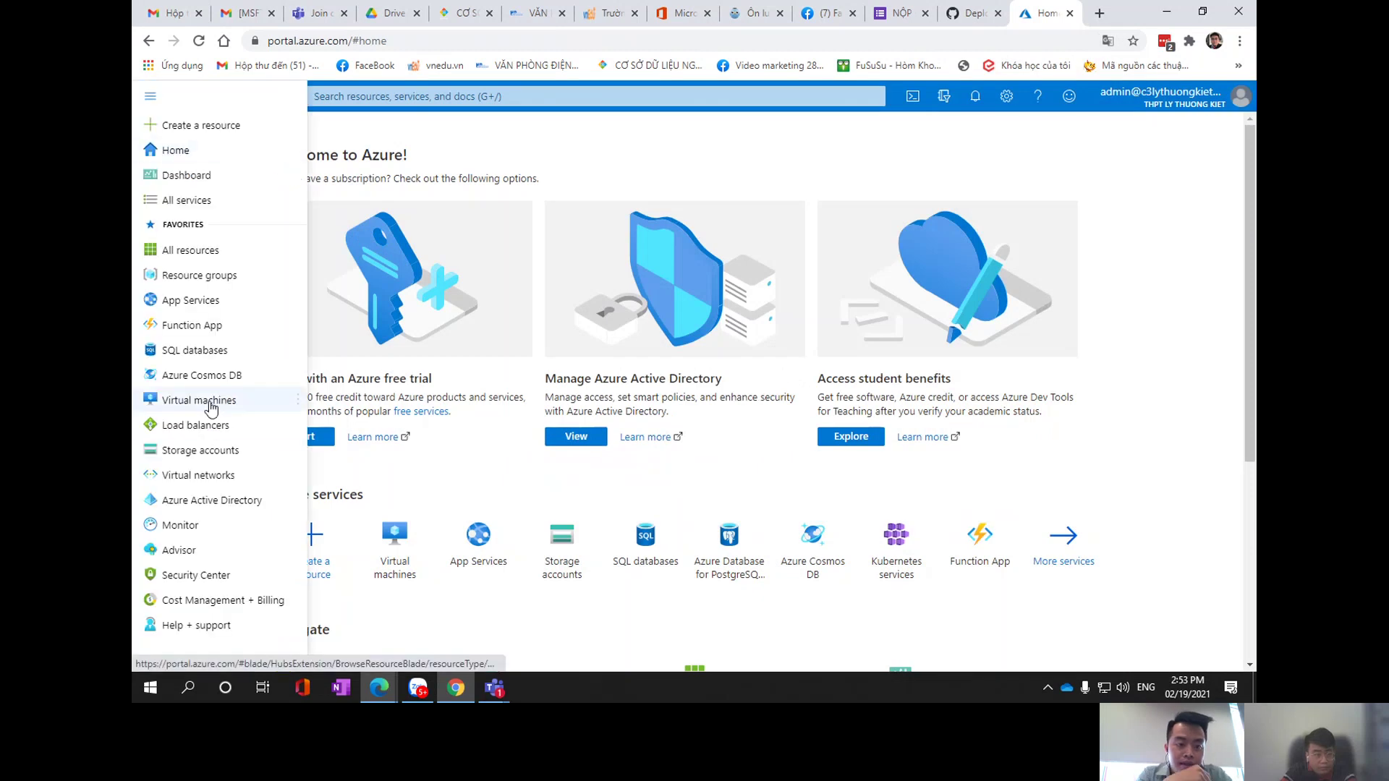
pyautogui.click(210, 502)
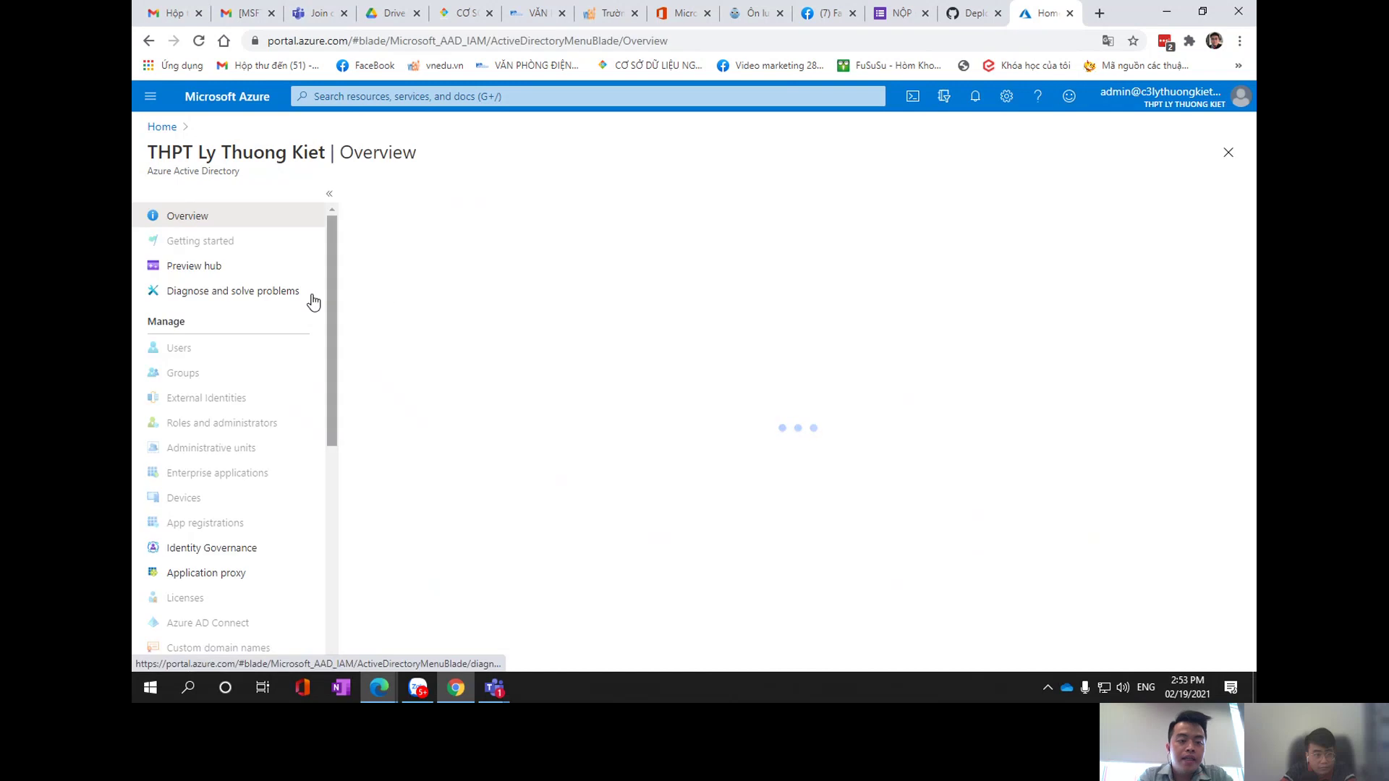
pyautogui.scroll(-1, 250, 405)
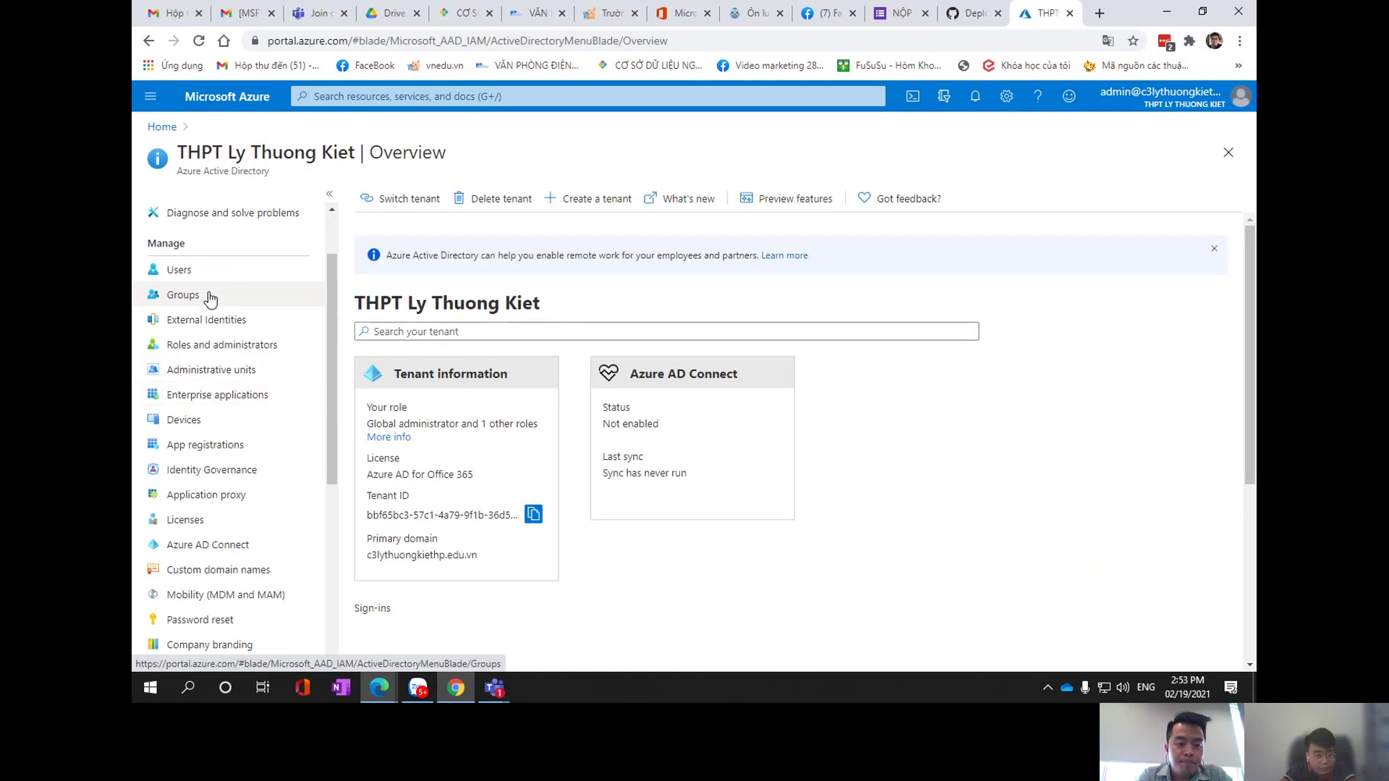
pyautogui.click(284, 294)
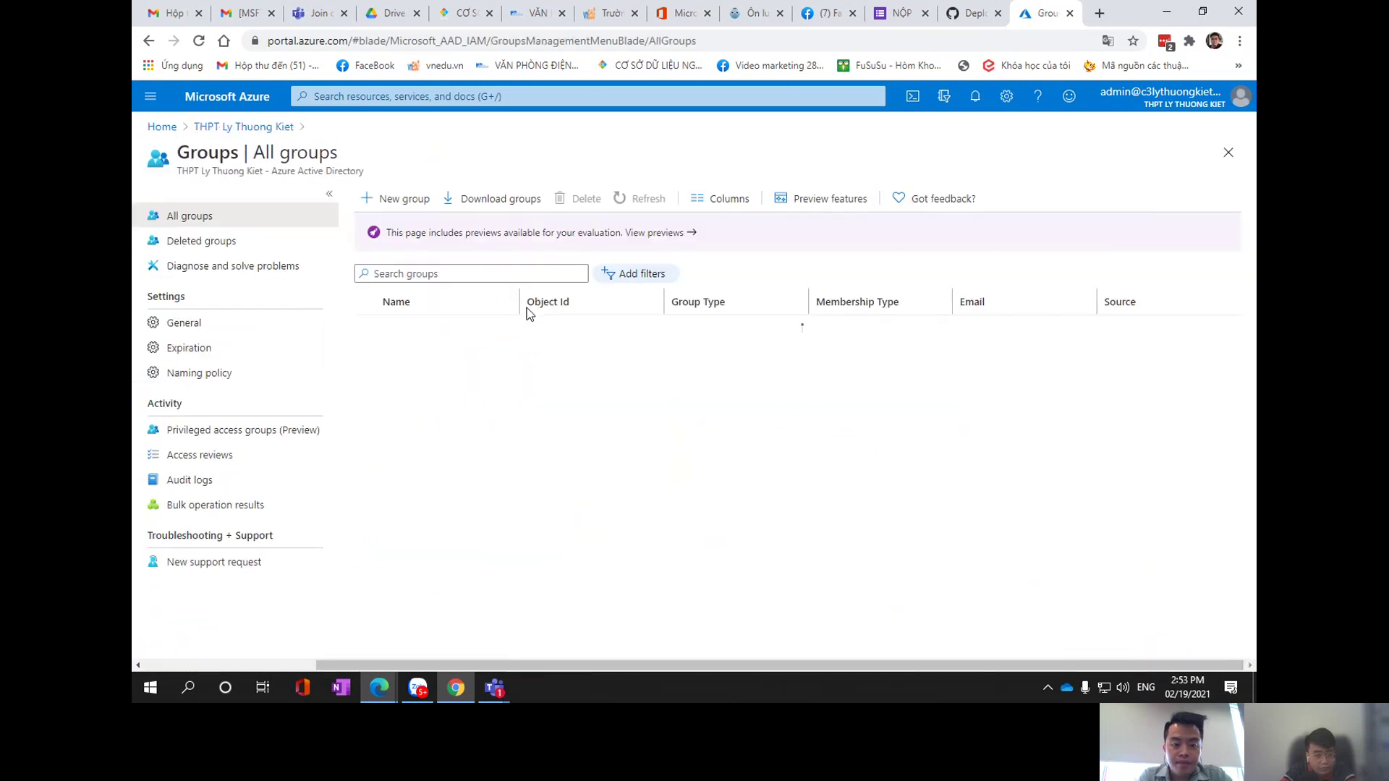
pyautogui.scroll(-3, 565, 442)
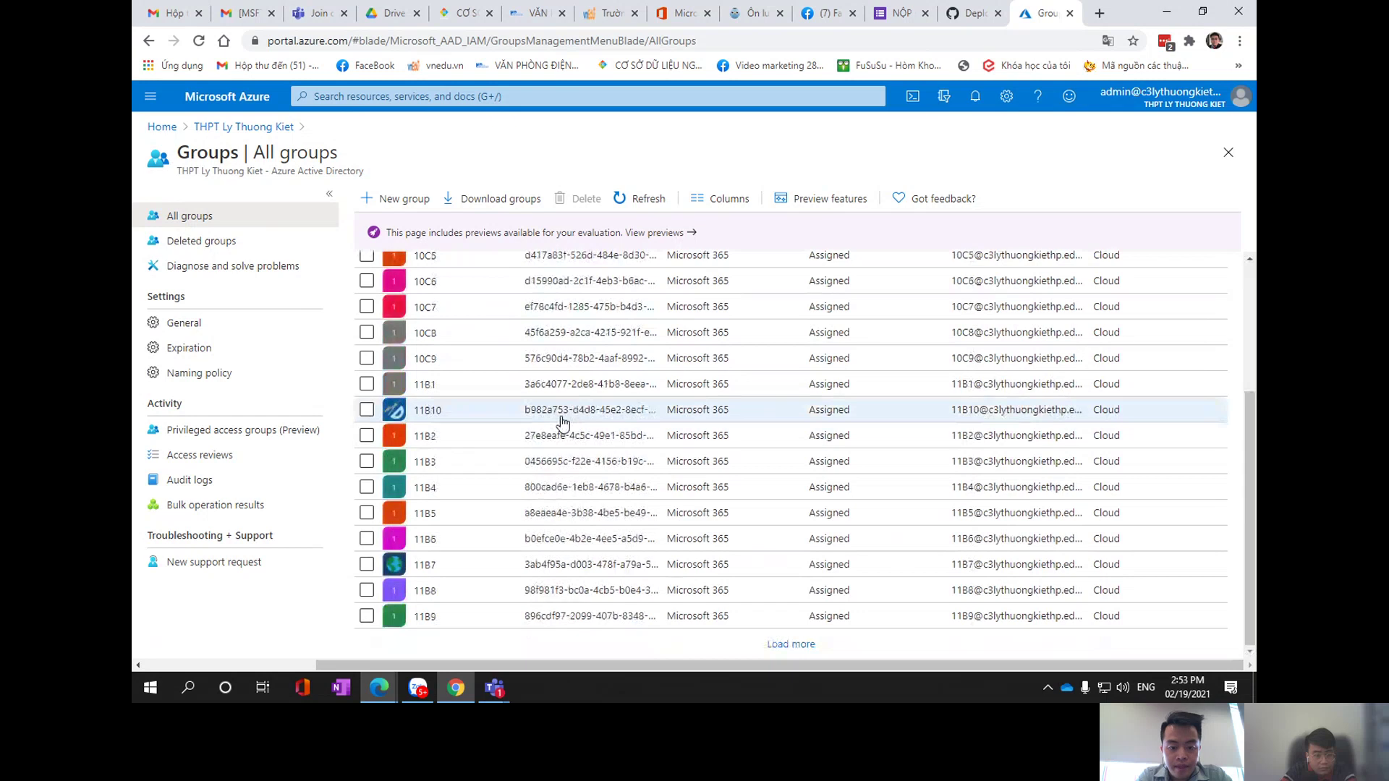
pyautogui.click(794, 644)
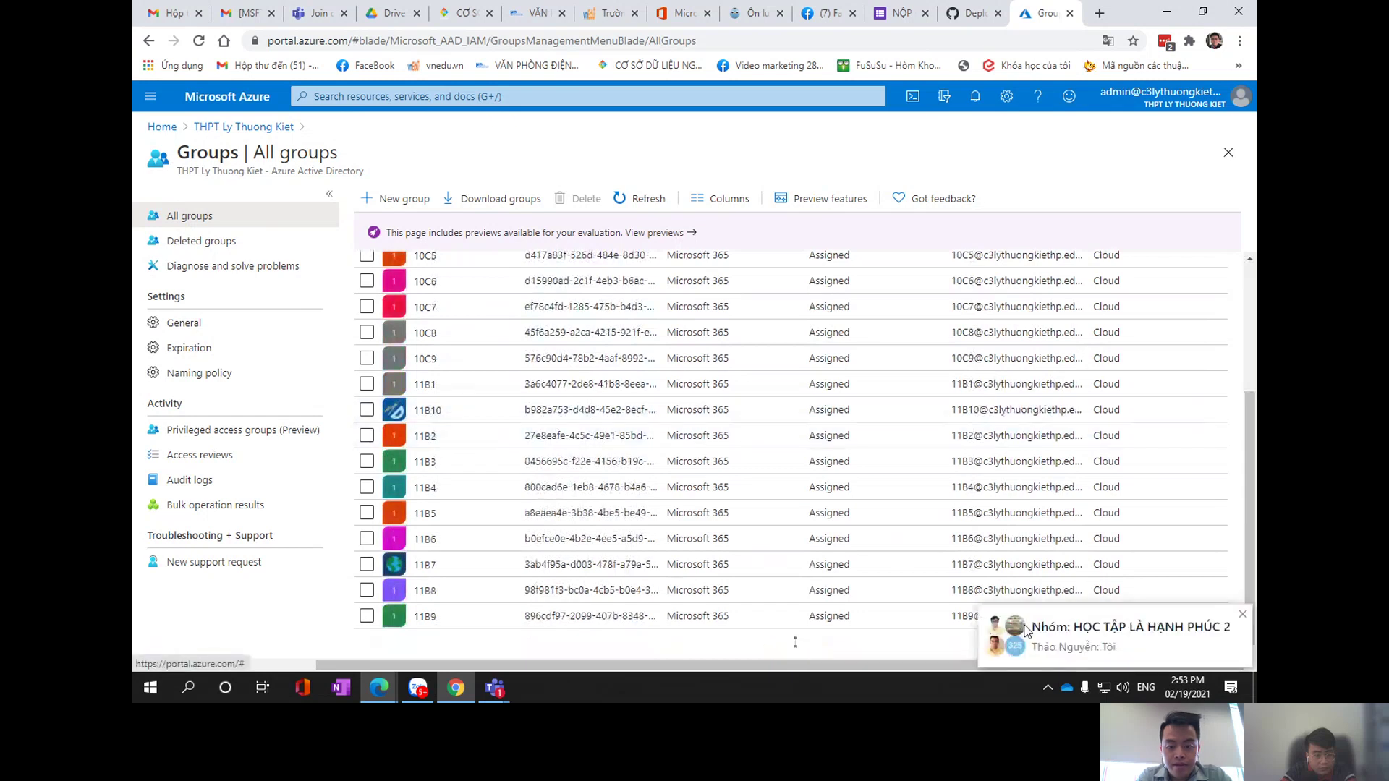
pyautogui.click(1243, 616)
pyautogui.scroll(-4, 788, 579)
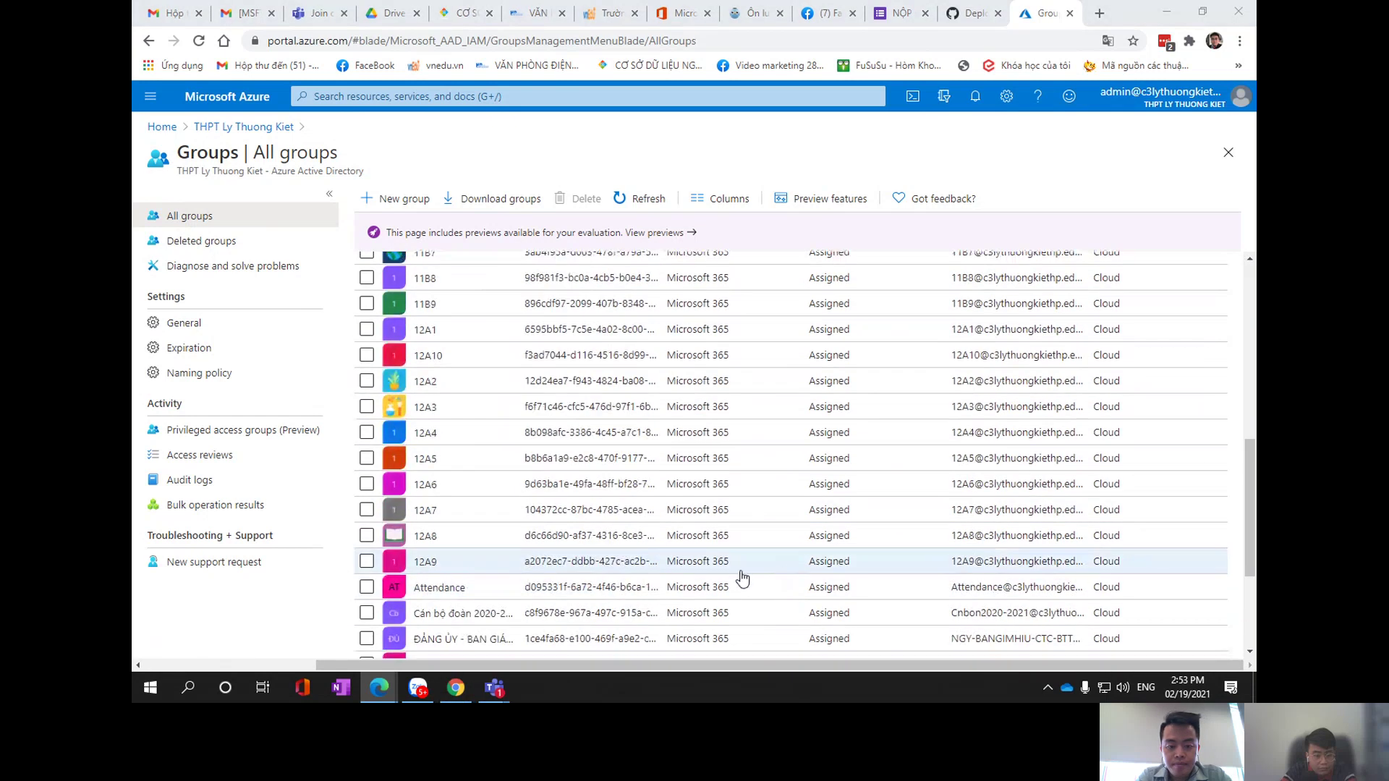
pyautogui.scroll(-2, 744, 577)
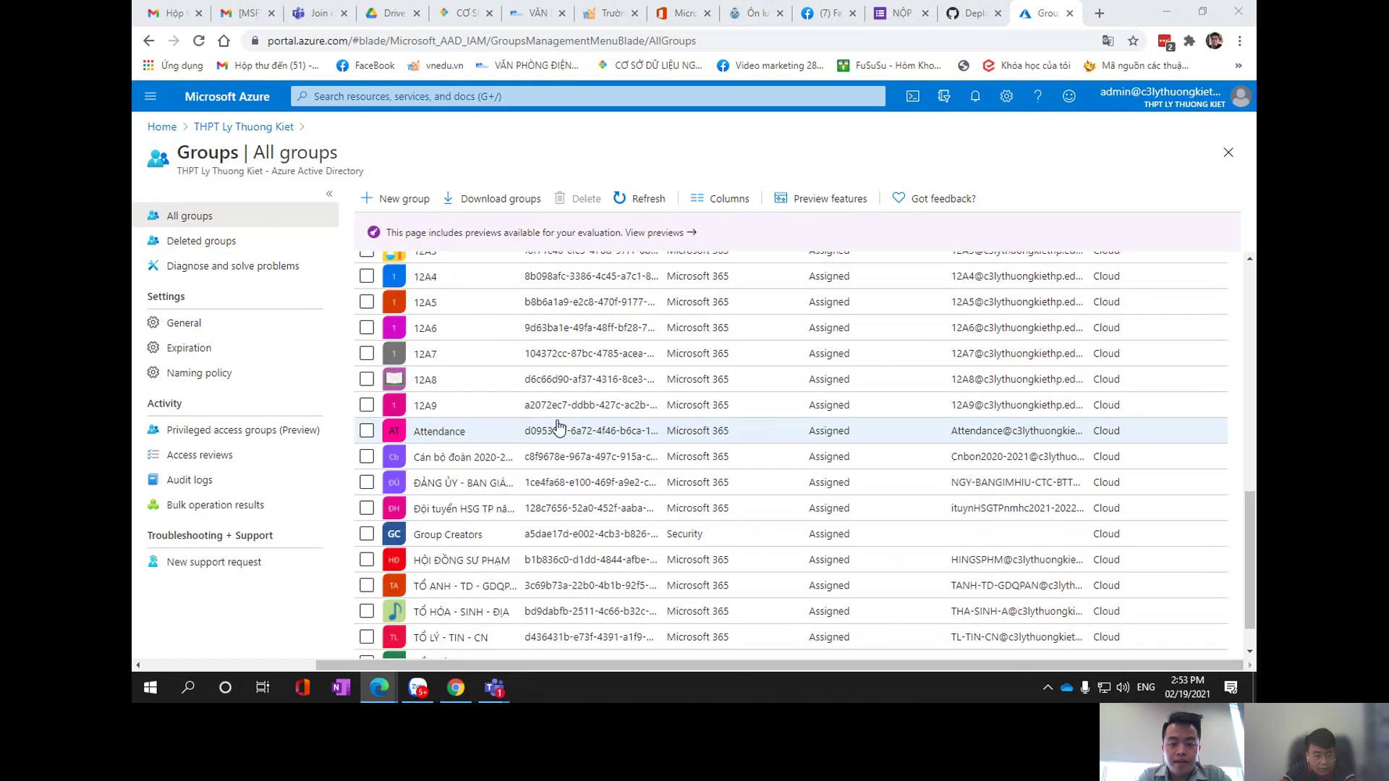
# Step: Open the Attendance group's overview and select its Object Id, briefly checking Teams
pyautogui.click(523, 435)
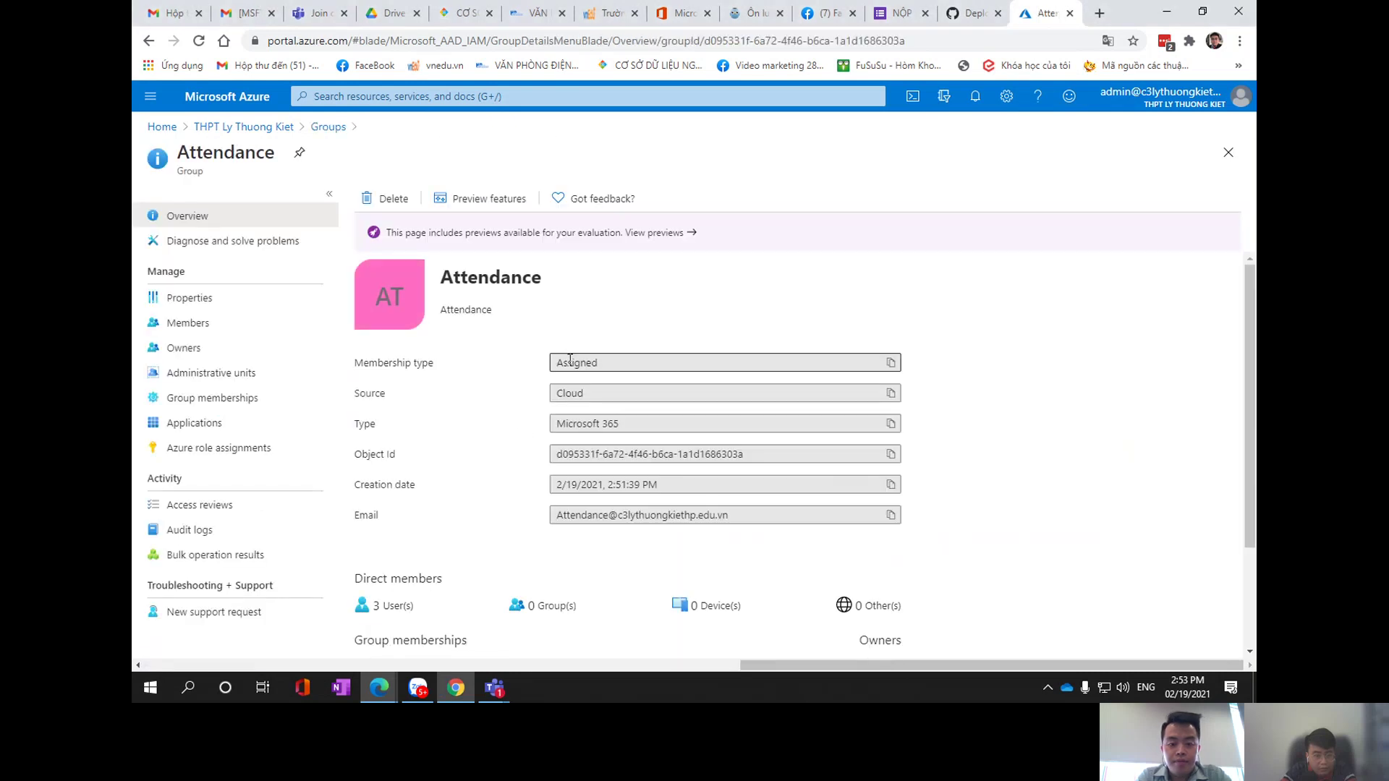
pyautogui.moveTo(785, 453); pyautogui.dragTo(480, 453)
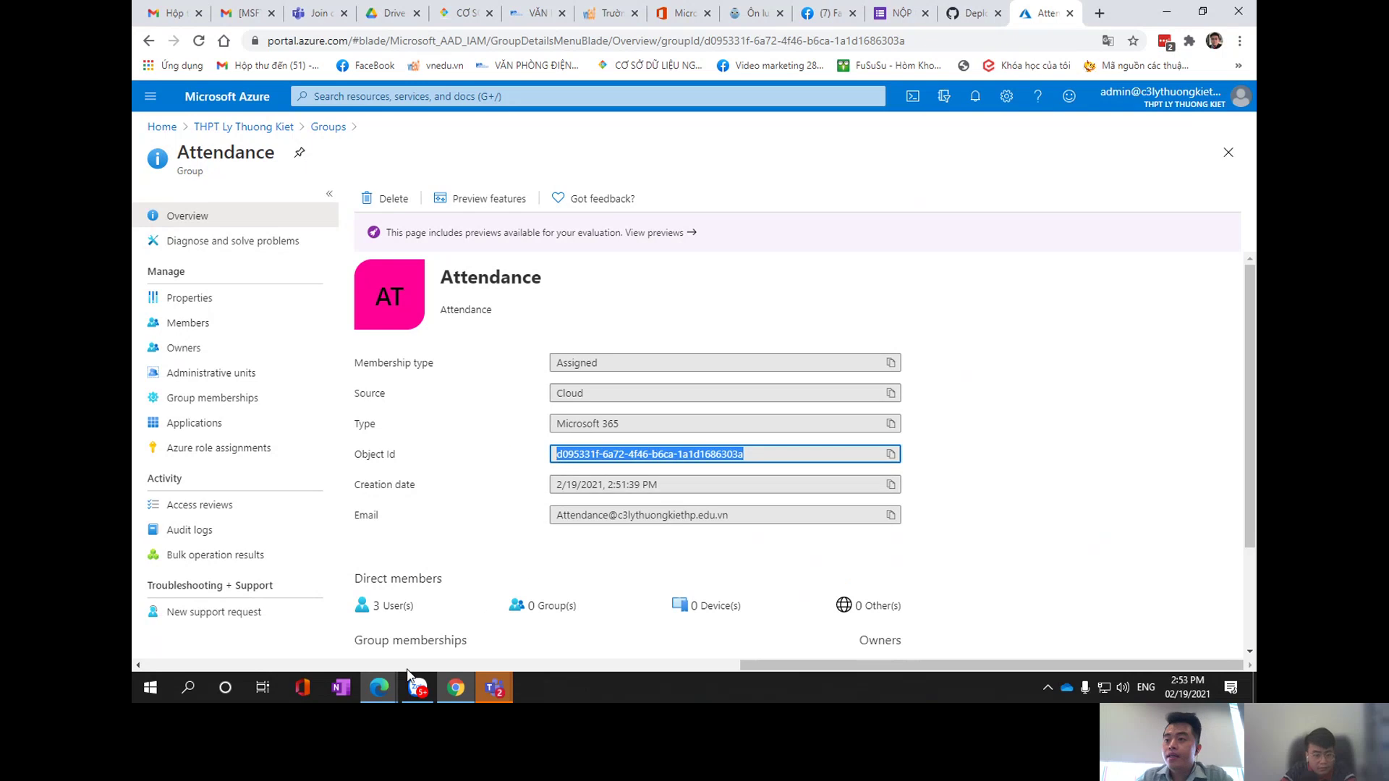
pyautogui.click(380, 688)
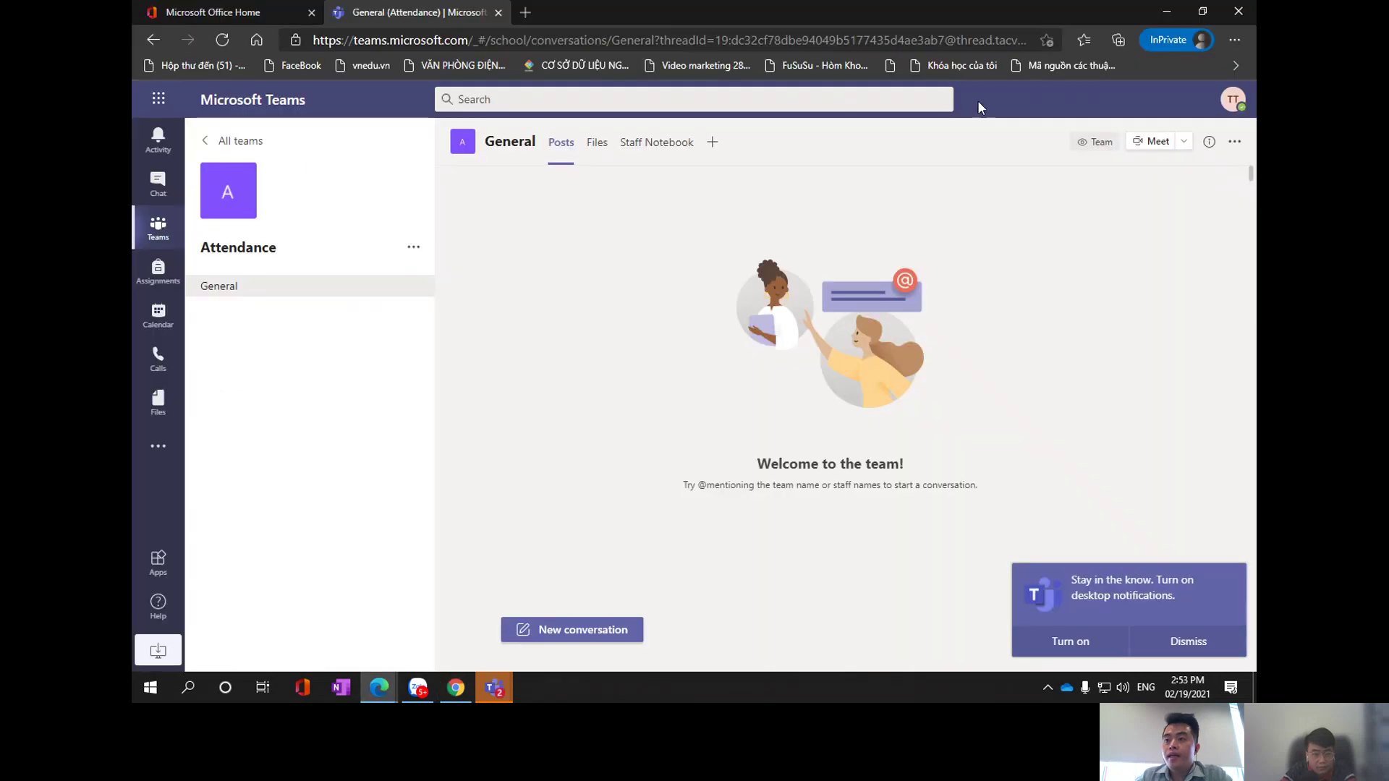
pyautogui.click(456, 689)
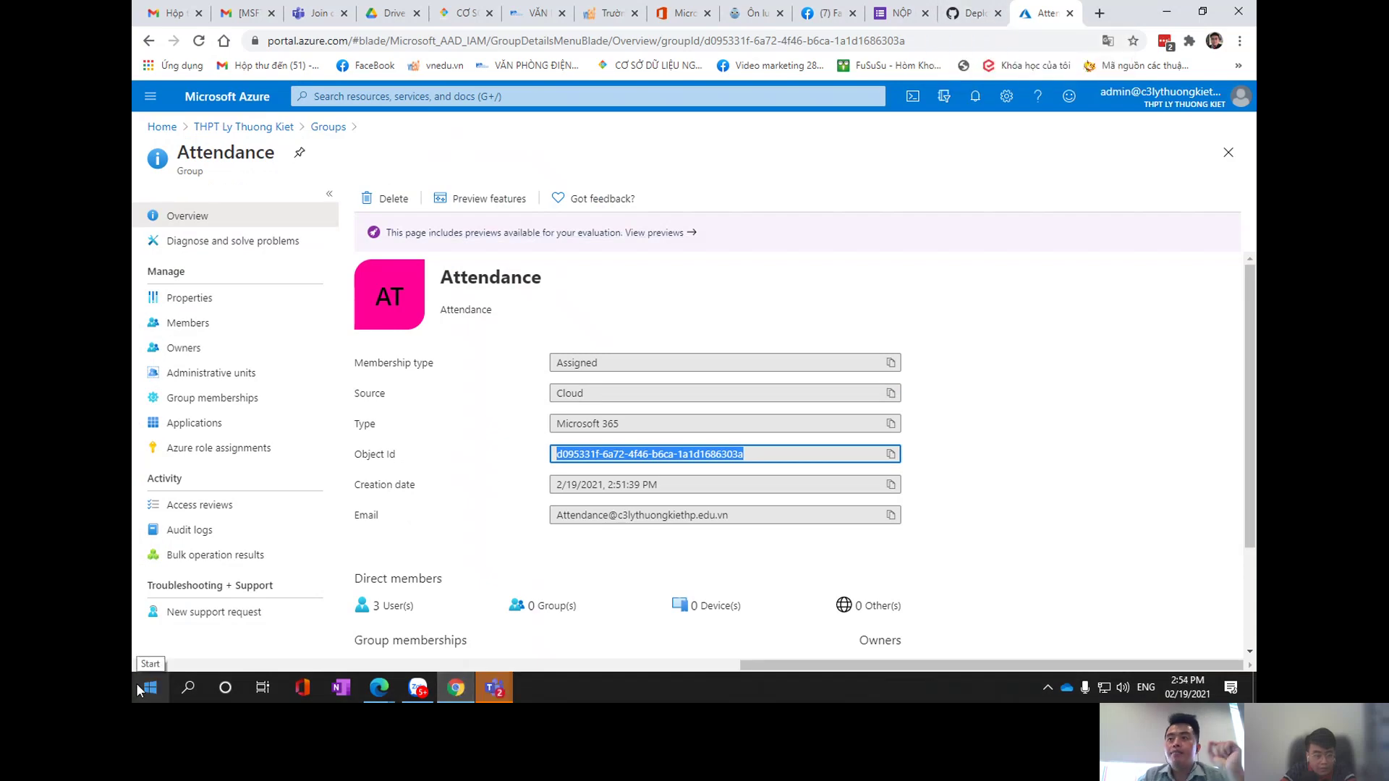
# Step: Launch Windows PowerShell (Admin) from the Win+X menu and move its window right
pyautogui.click(137, 683)
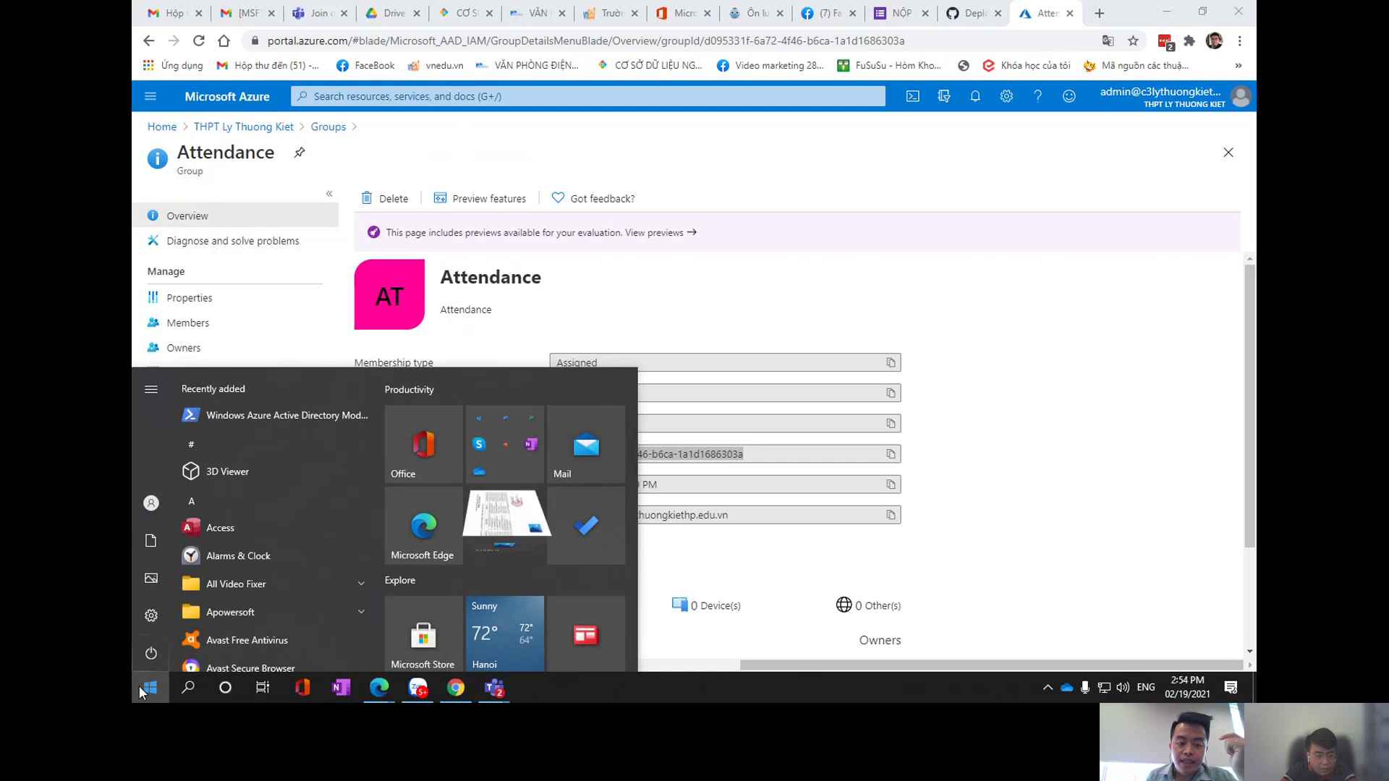
pyautogui.click(181, 689)
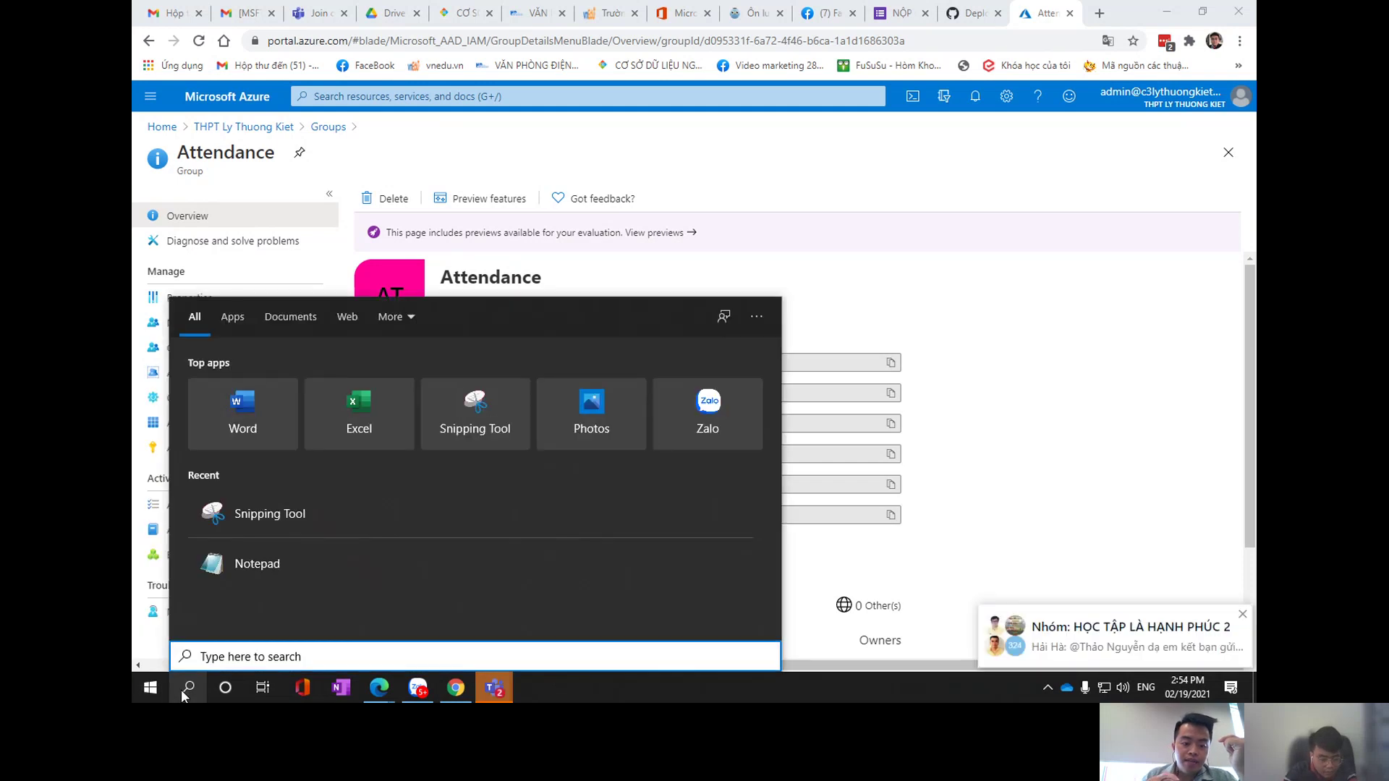
pyautogui.press('super+x')
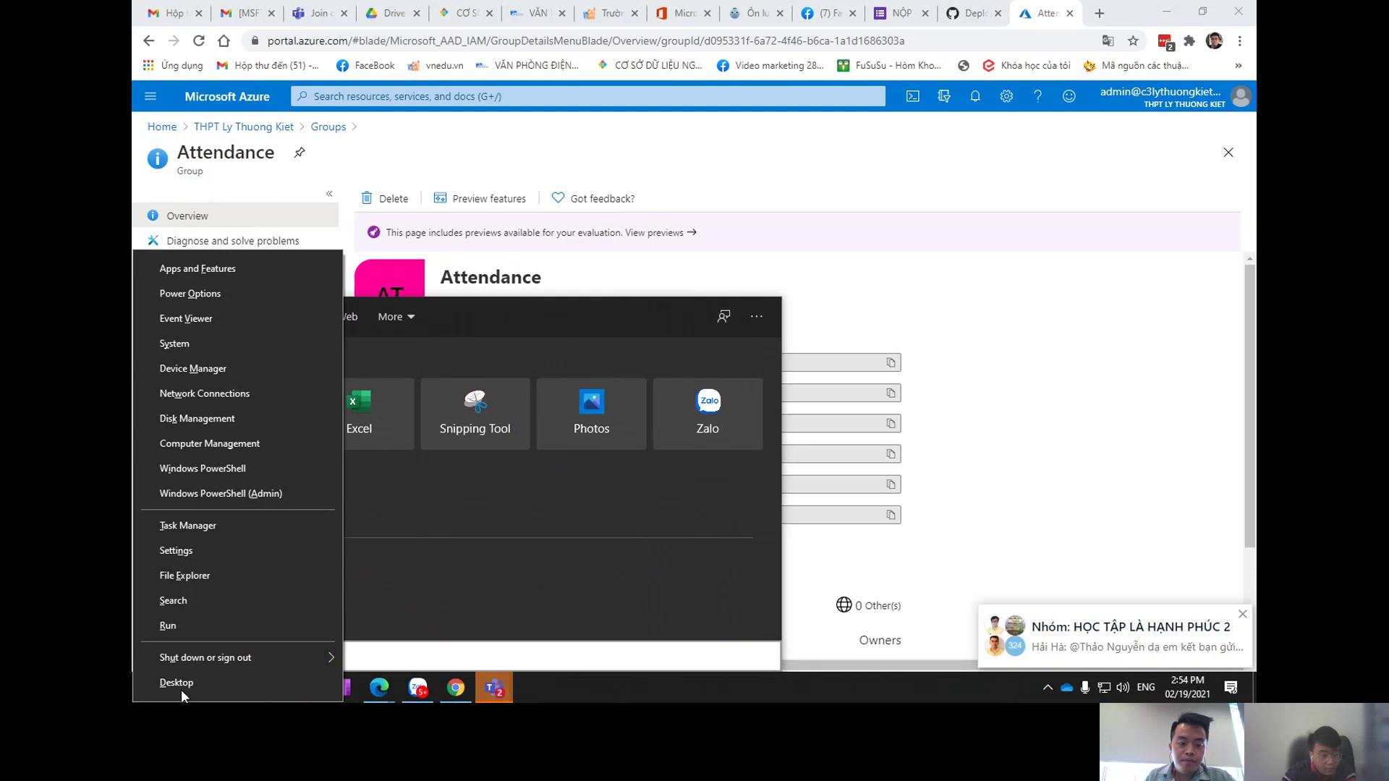
pyautogui.click(262, 495)
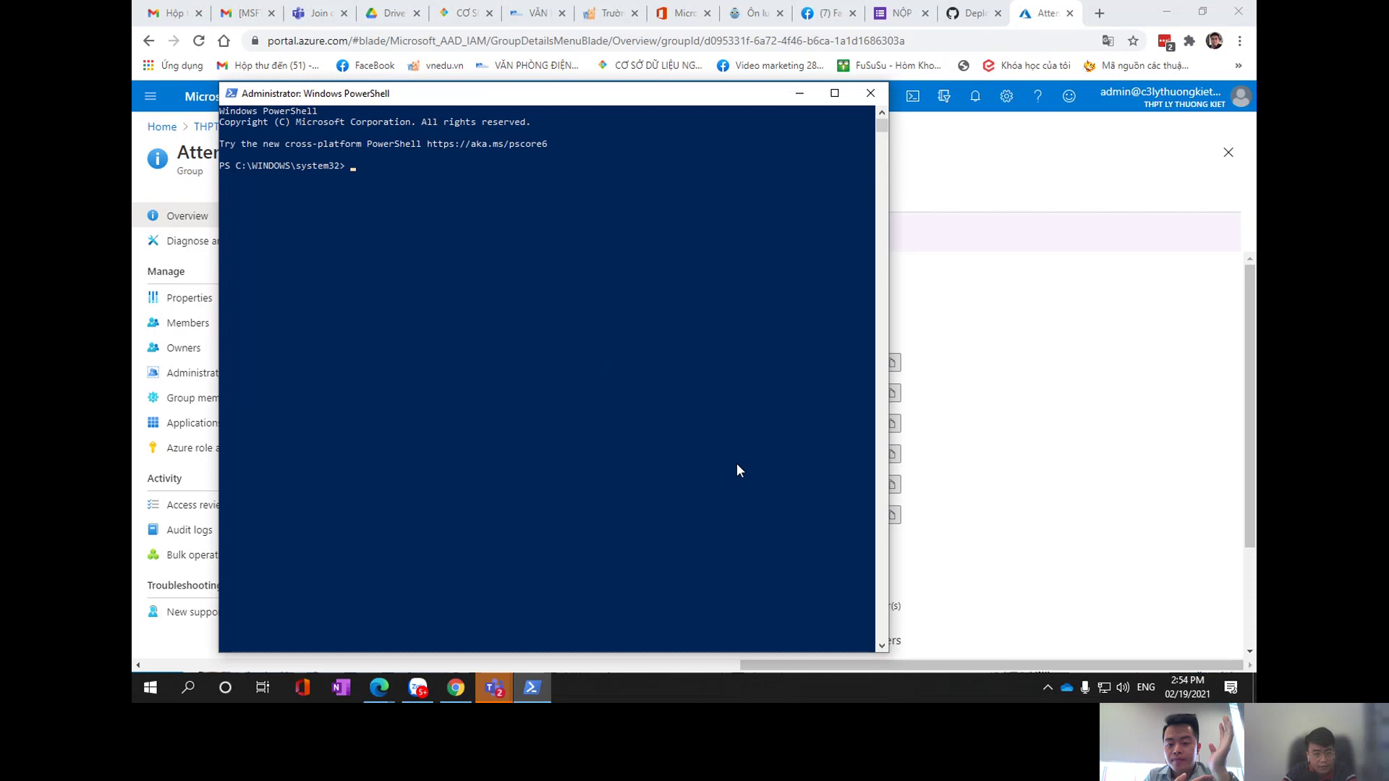
pyautogui.moveTo(572, 100); pyautogui.dragTo(707, 109)
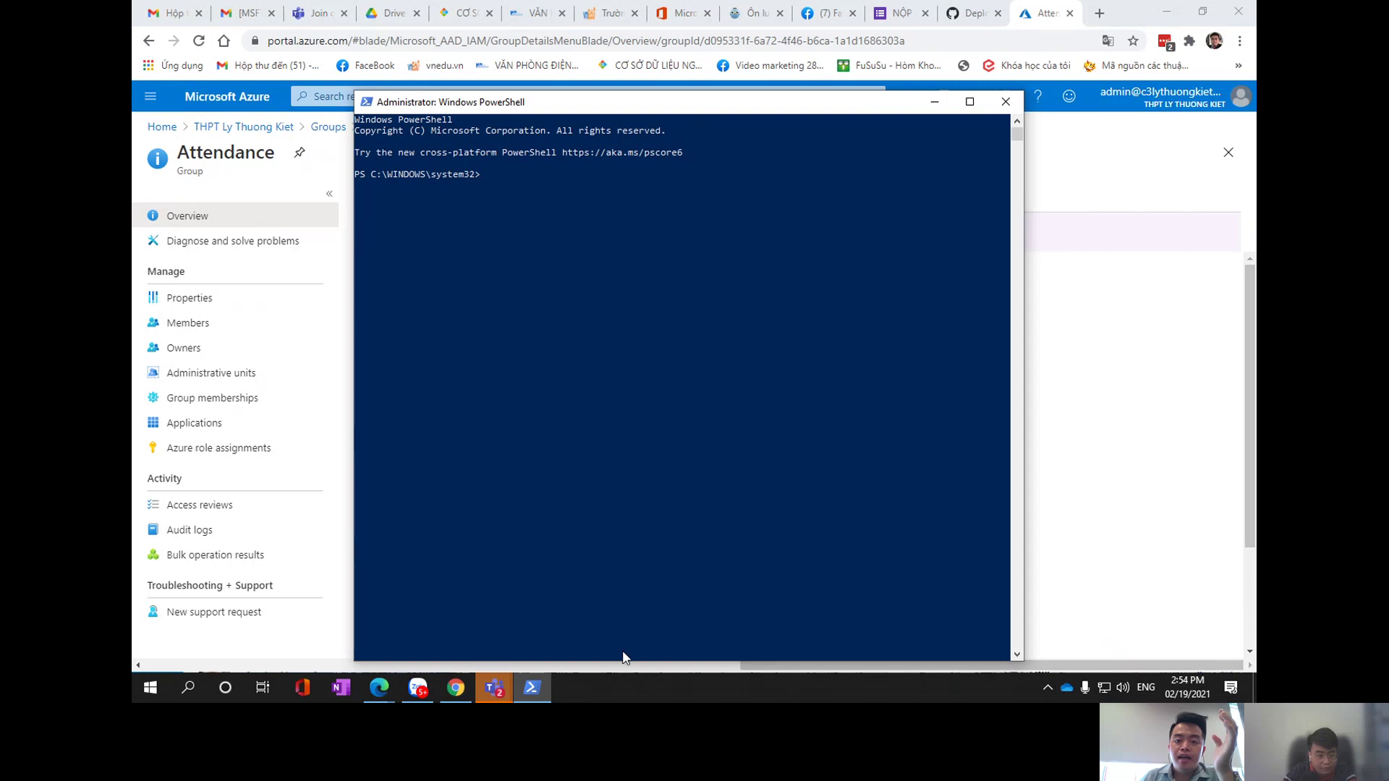
# Step: Copy Connect-AzureAD from the GitHub guide, run it in PowerShell, and maximise the window
pyautogui.click(973, 13)
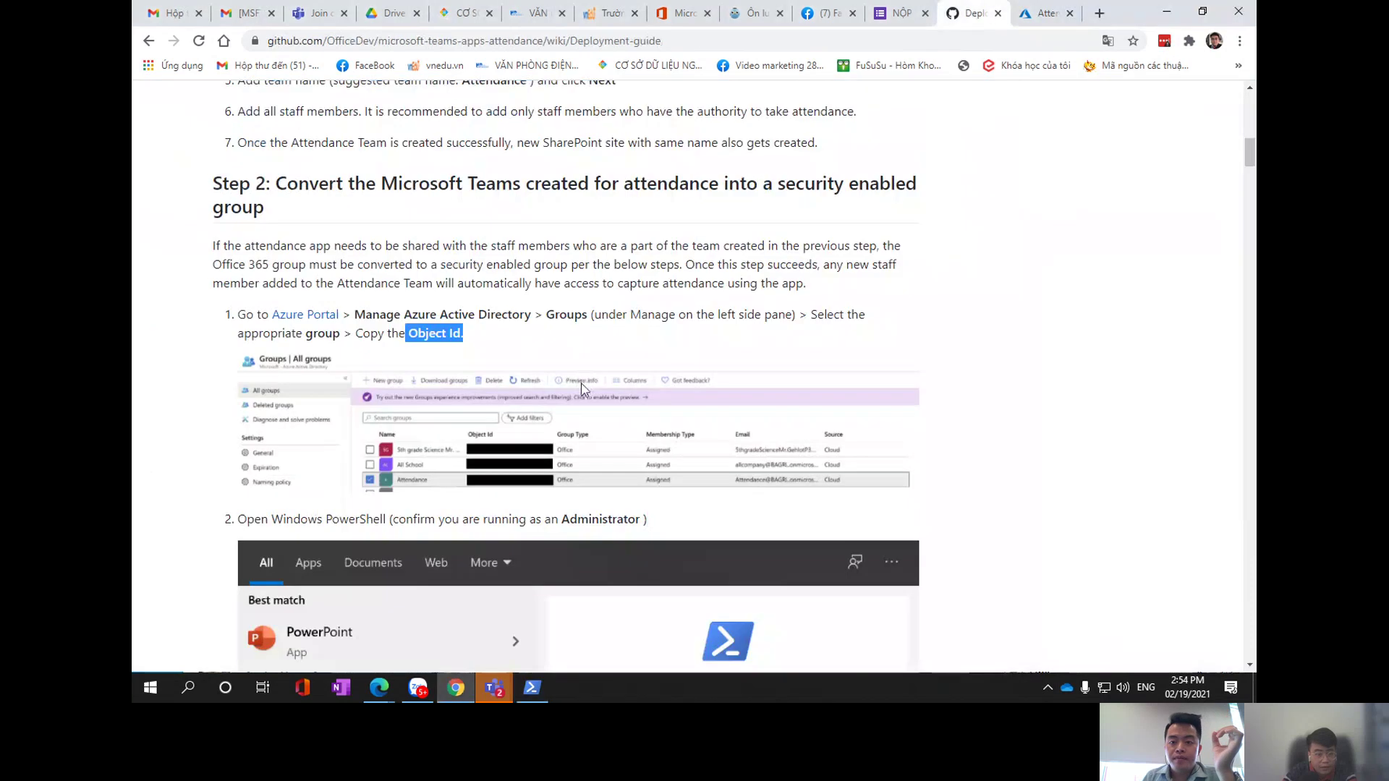
pyautogui.scroll(-5, 582, 387)
pyautogui.scroll(-6, 581, 387)
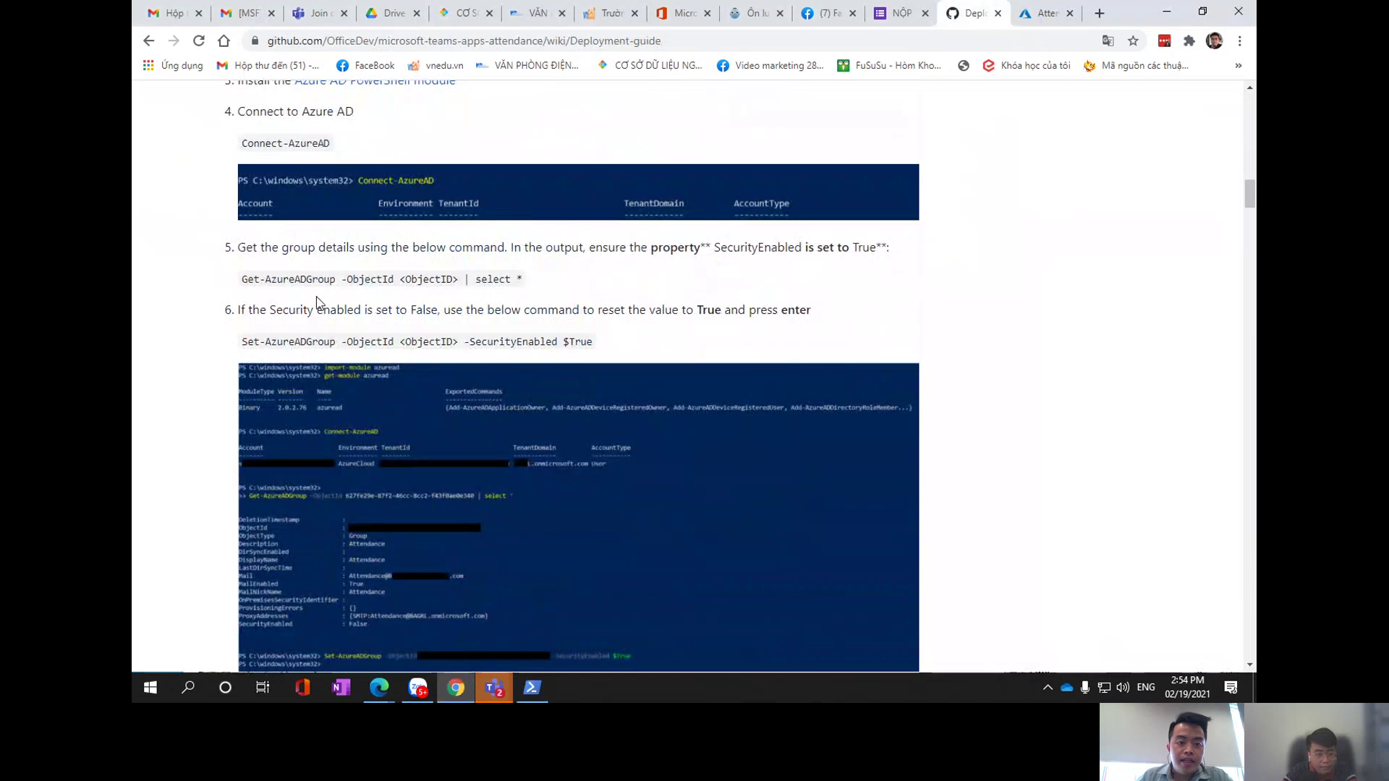
pyautogui.scroll(-1, 361, 246)
pyautogui.scroll(3, 337, 195)
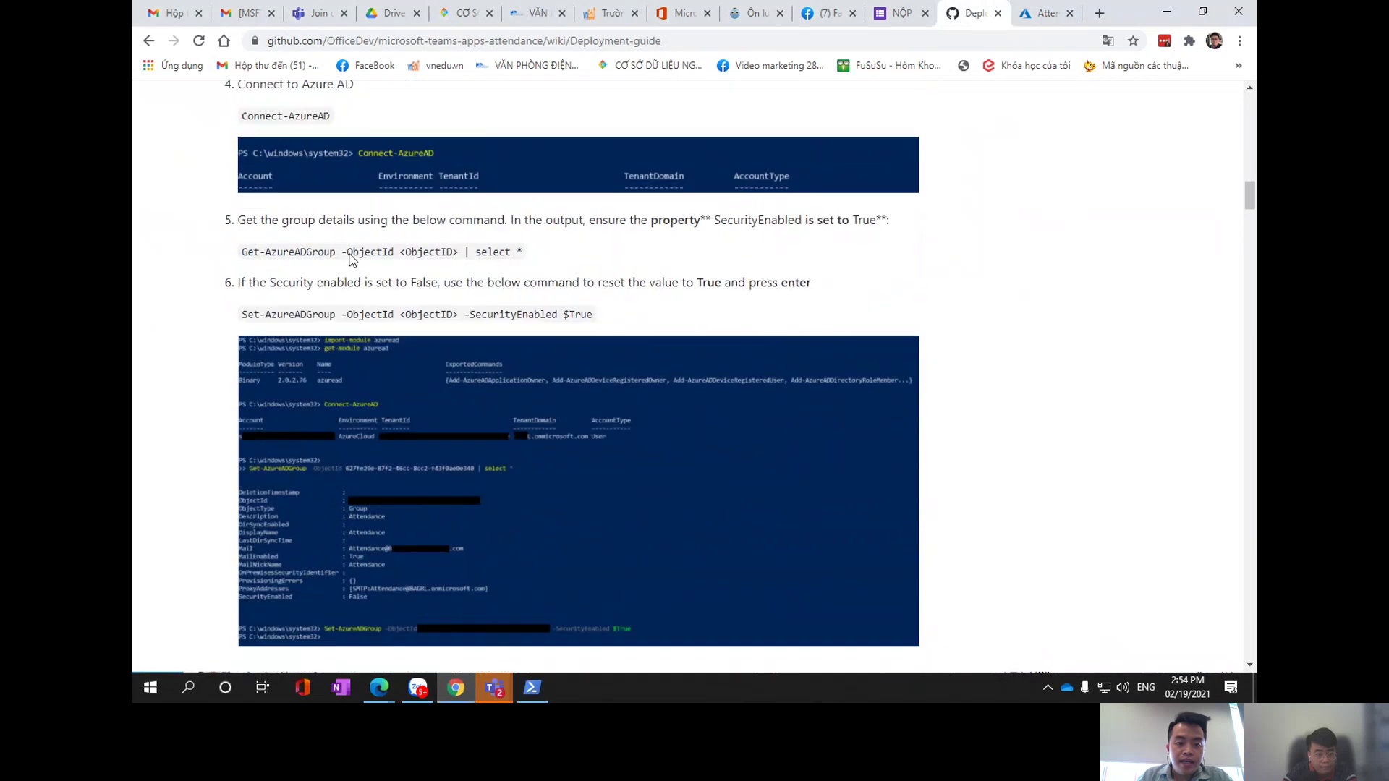
pyautogui.moveTo(241, 303); pyautogui.dragTo(331, 299)
pyautogui.press('super+c')
pyautogui.click(533, 687)
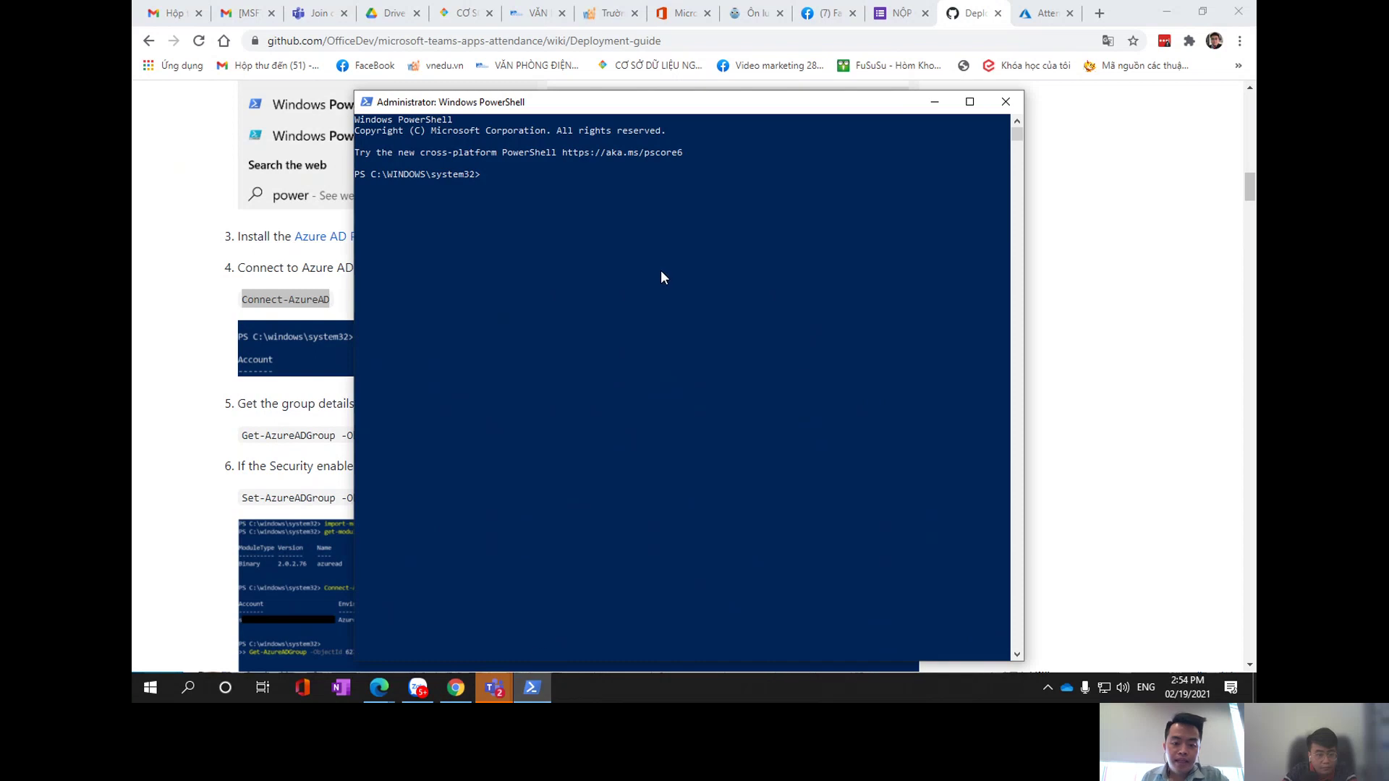
pyautogui.rightClick(680, 283)
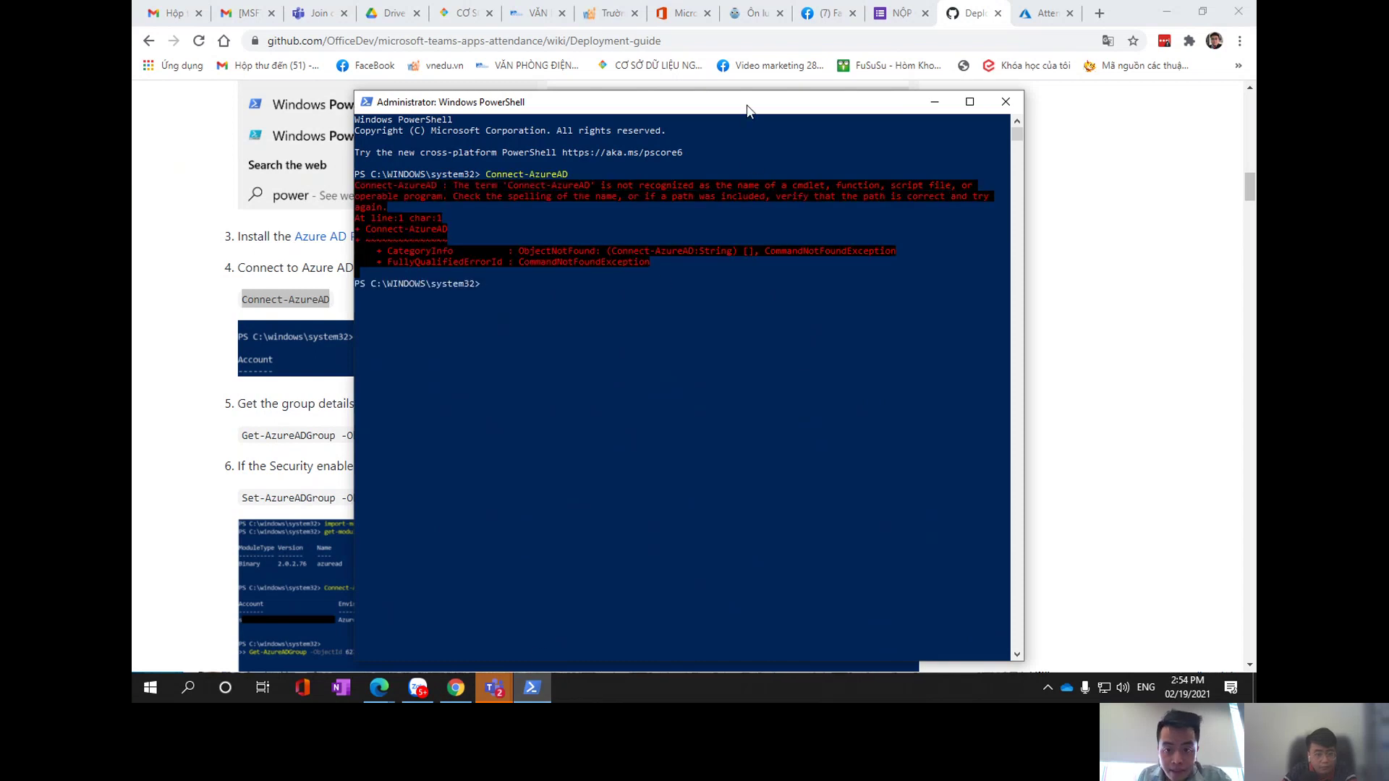
pyautogui.moveTo(747, 106); pyautogui.dragTo(767, 100)
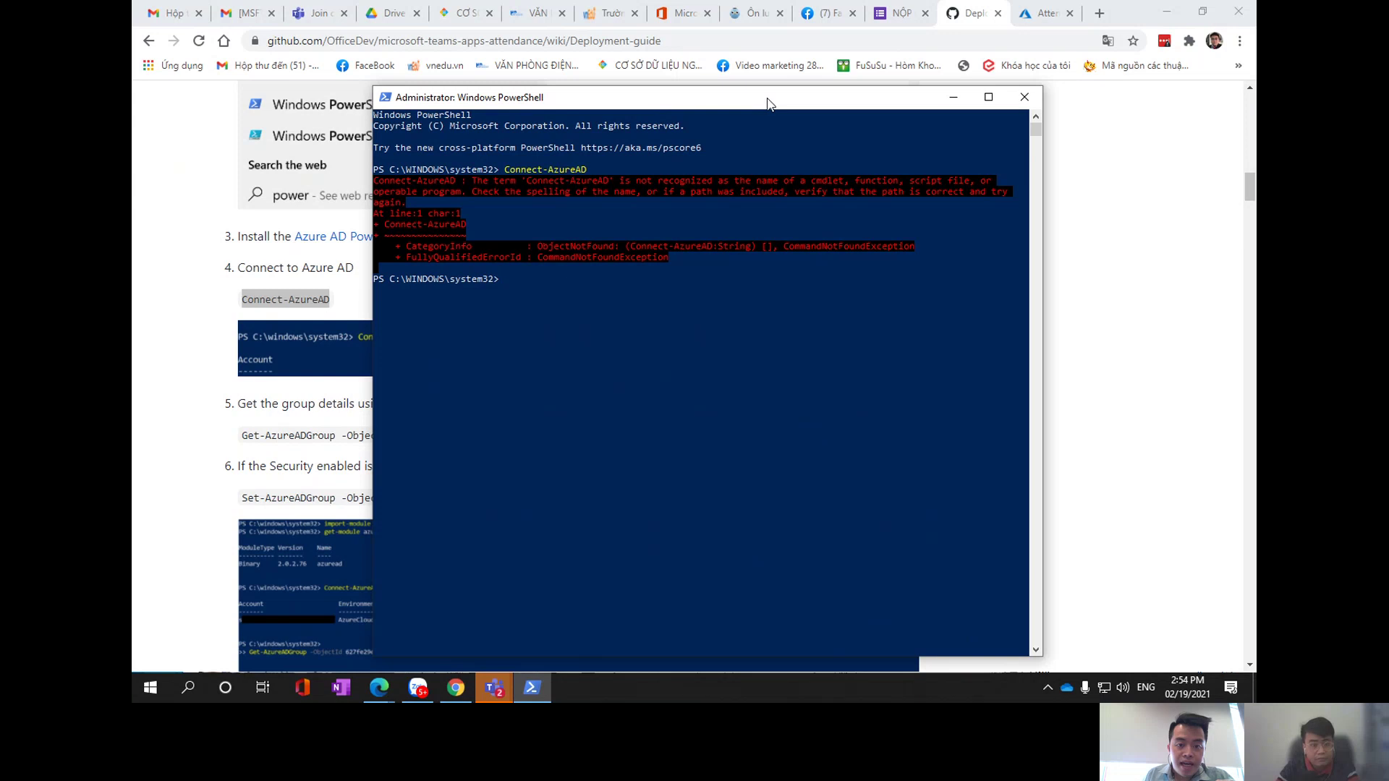
pyautogui.doubleClick(768, 99)
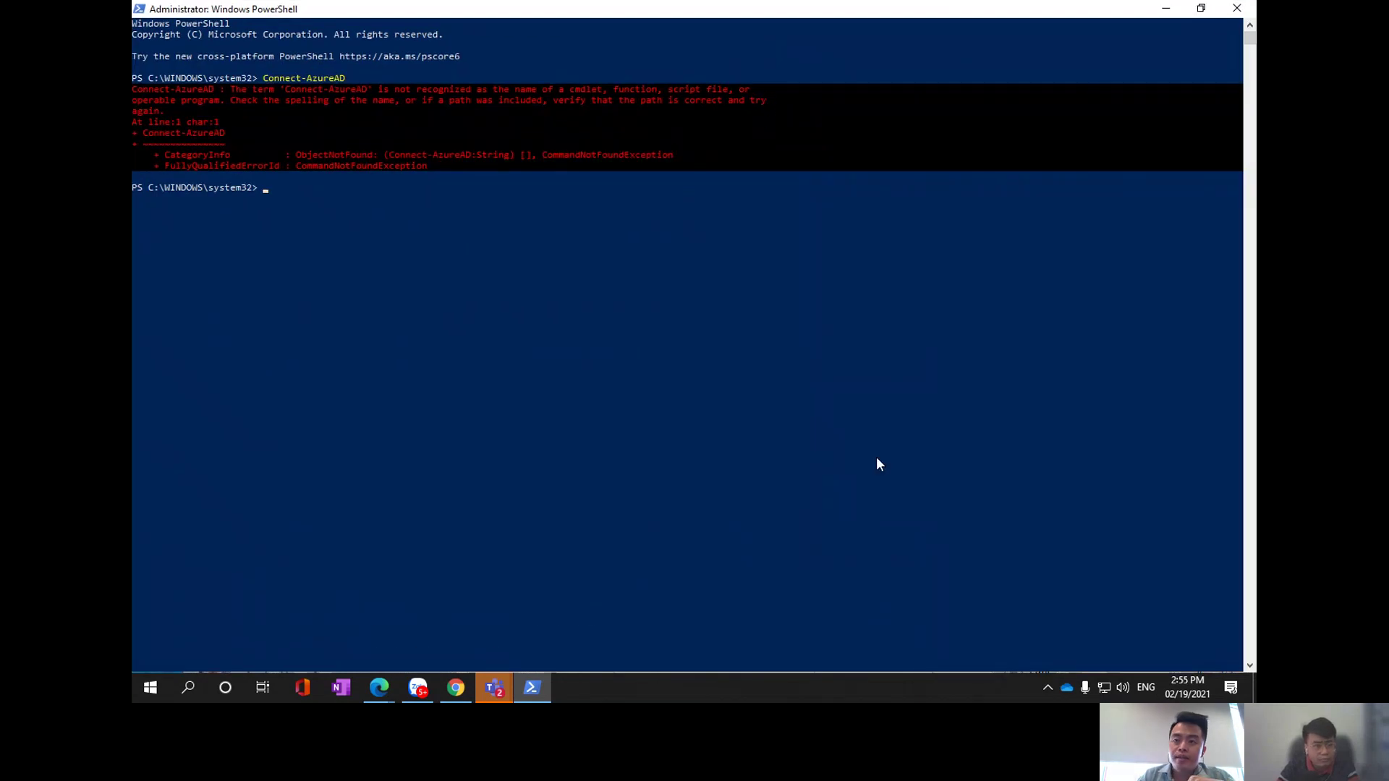
# Step: Browse File Explorer to D:\TRUNGLTK\…\TaiKhoanMSteams\M365ManagementPS-main
pyautogui.press('super+d')
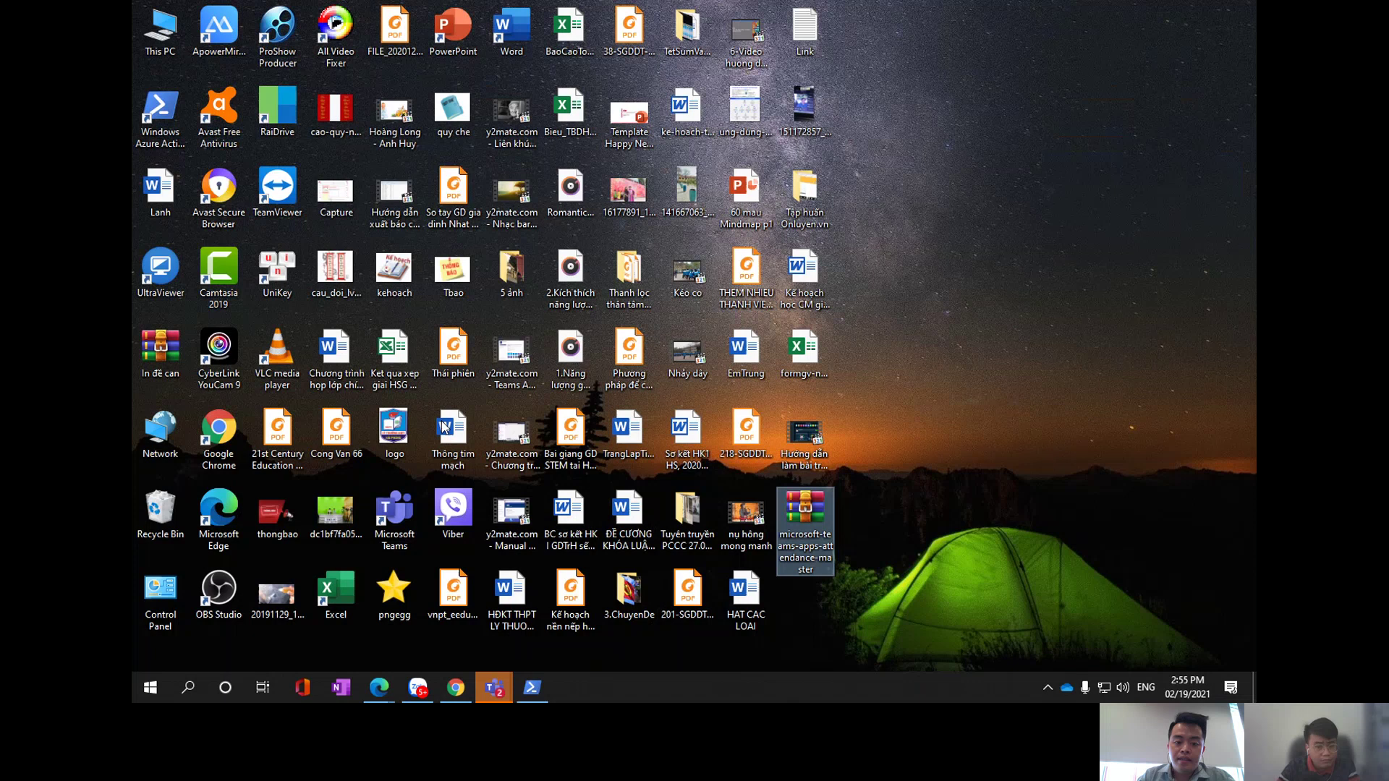
pyautogui.press('super+e')
pyautogui.doubleClick(380, 56)
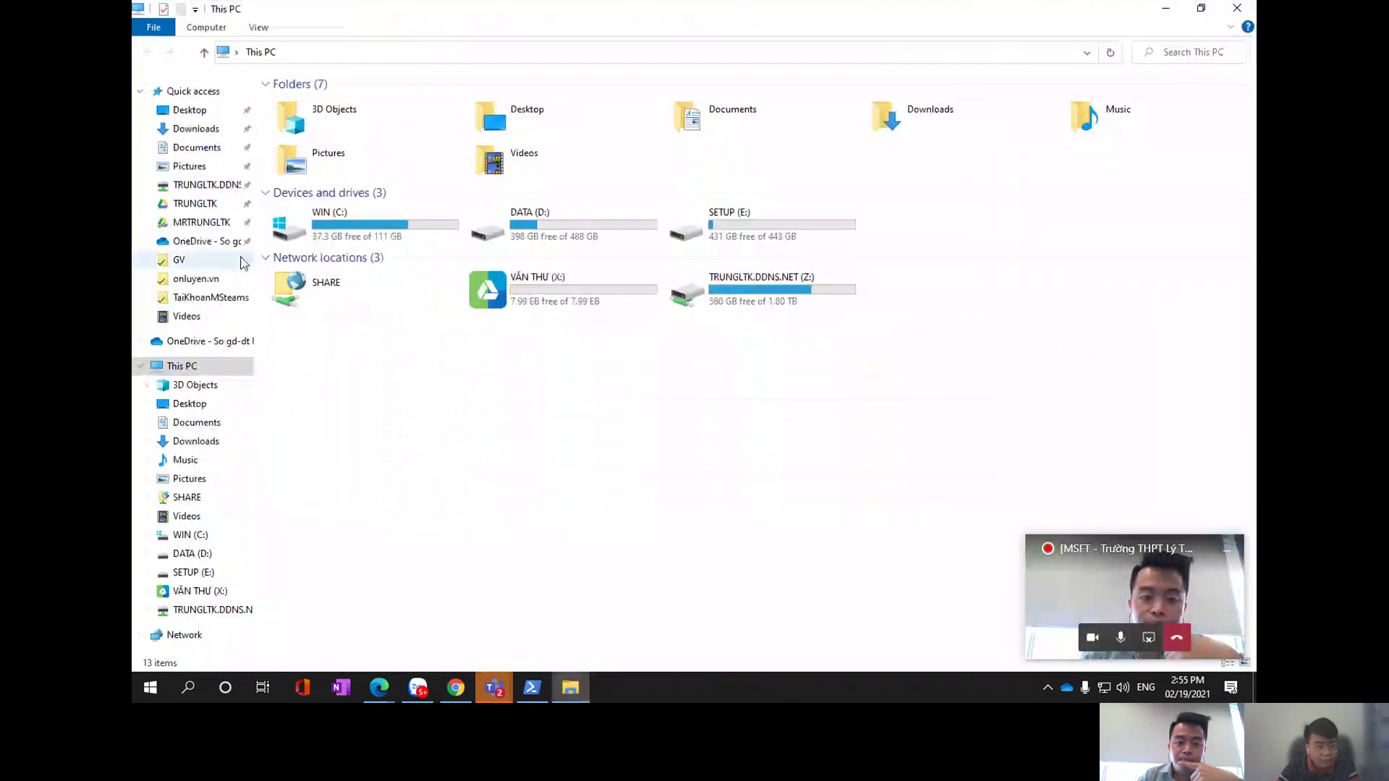
pyautogui.click(207, 204)
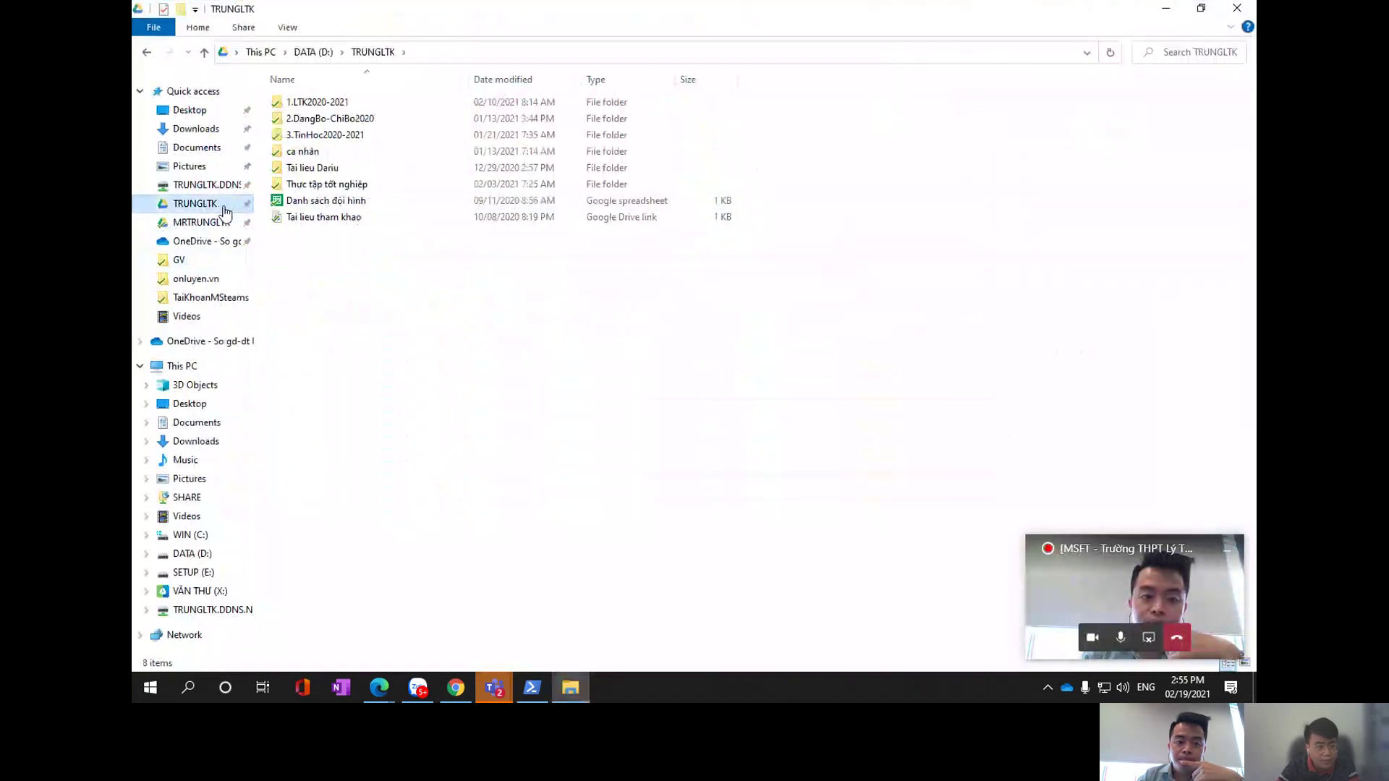
pyautogui.doubleClick(323, 112)
pyautogui.click(211, 298)
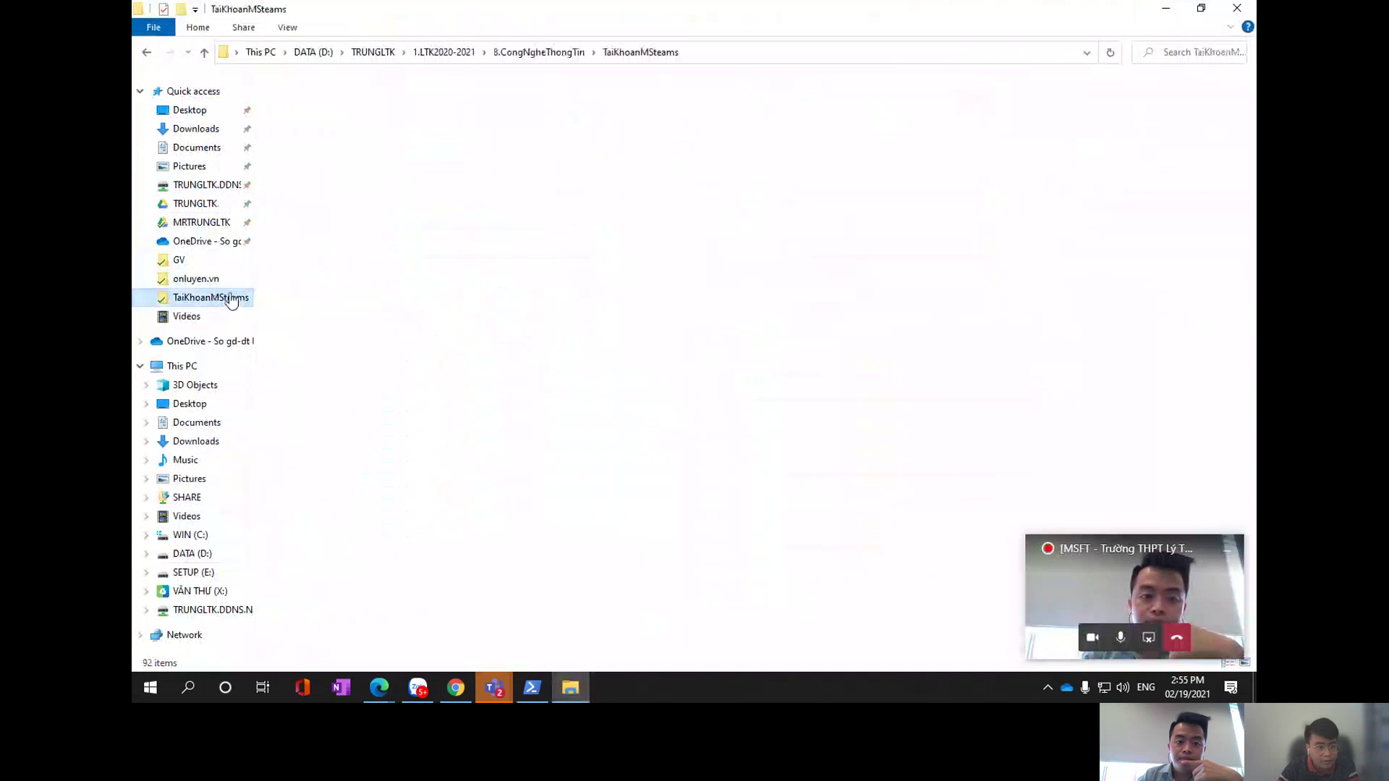
pyautogui.doubleClick(362, 167)
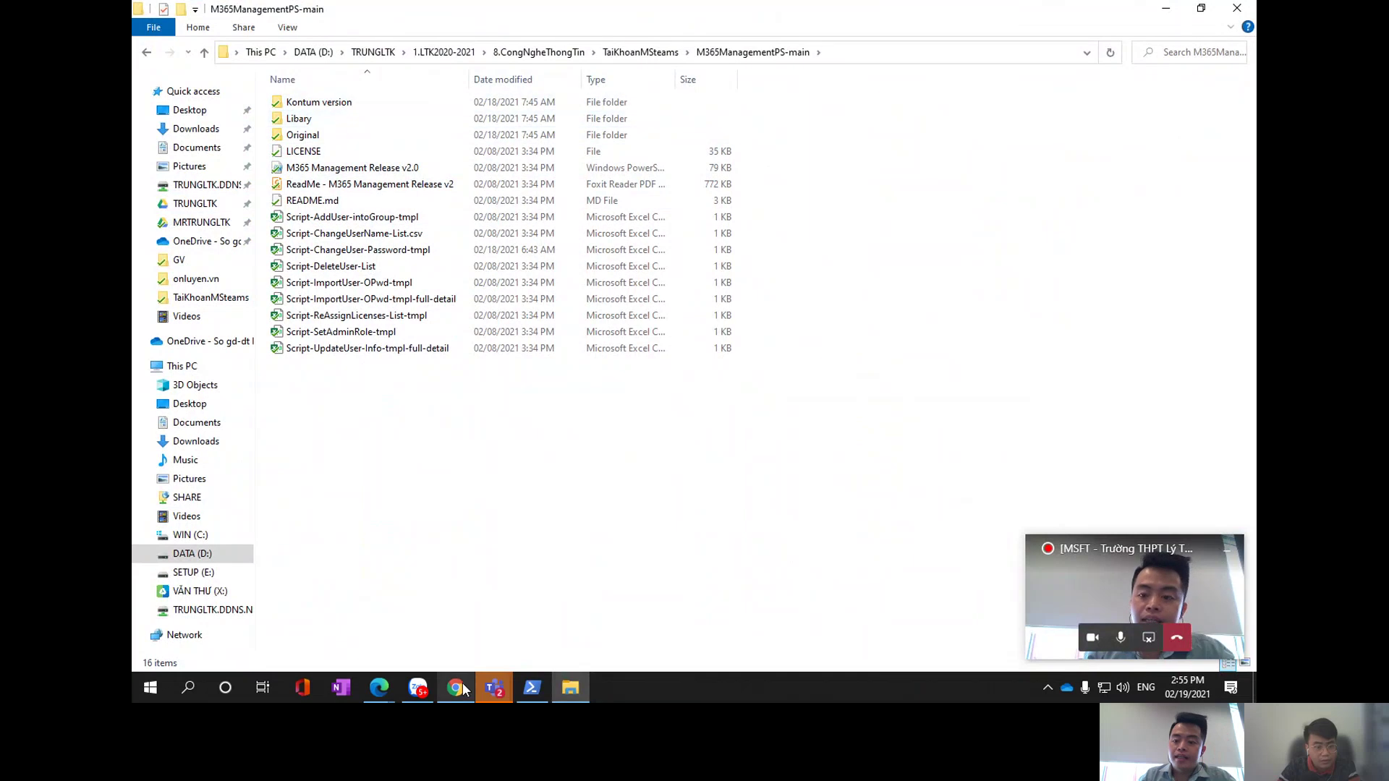
# Step: Return to the browser's Azure portal Attendance group tab
pyautogui.moveTo(463, 690)
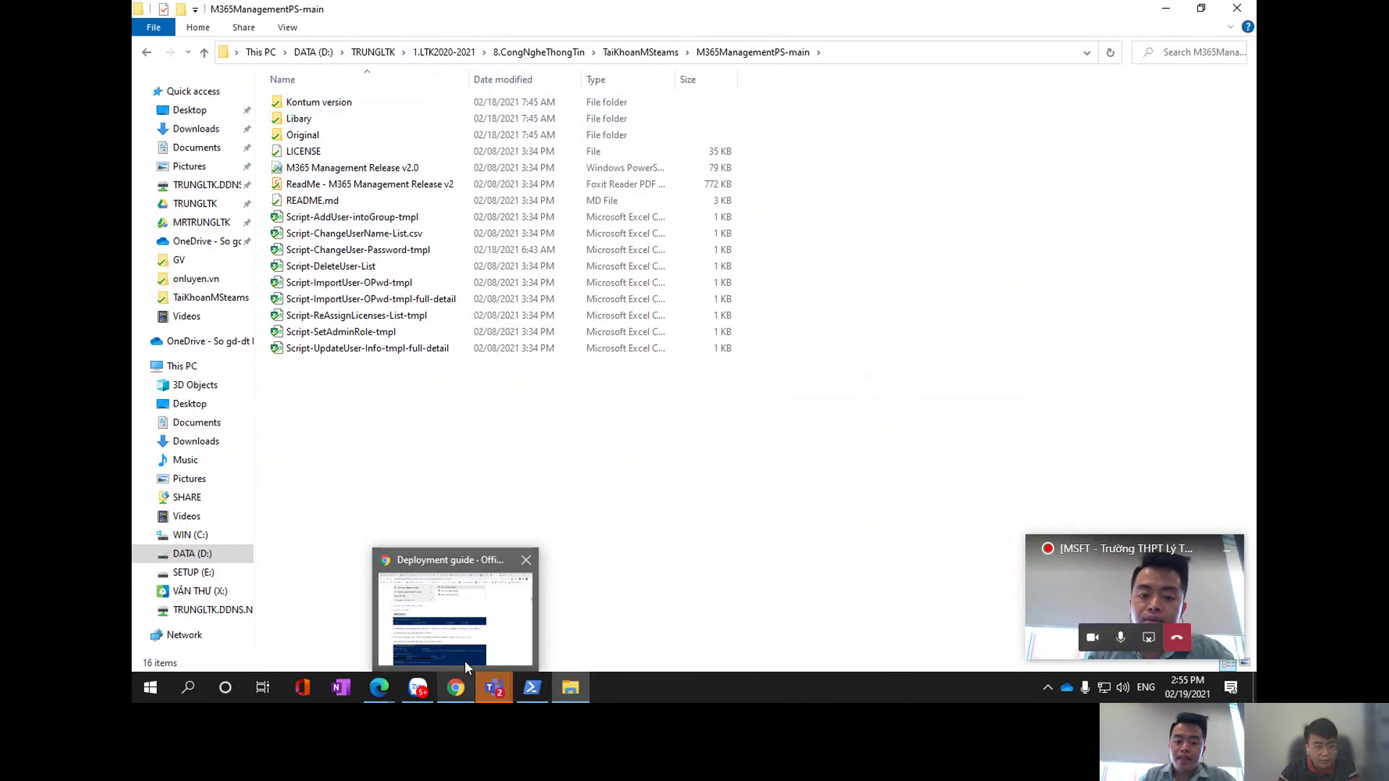
pyautogui.click(470, 640)
pyautogui.click(1064, 9)
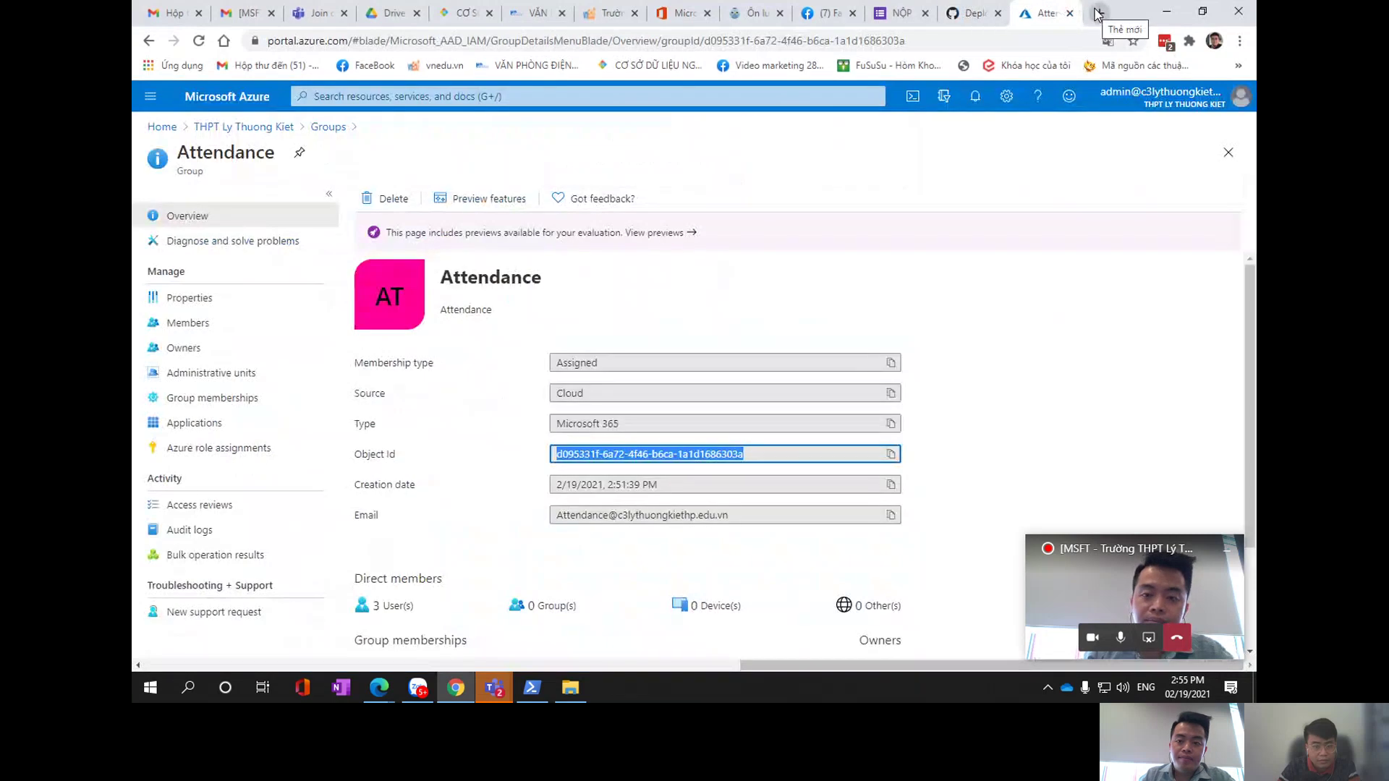
# Step: Follow the guide's links to the AzureAD 2.0.2.130 gallery page and select 'Install-Module -Name AzureAD'
pyautogui.click(973, 13)
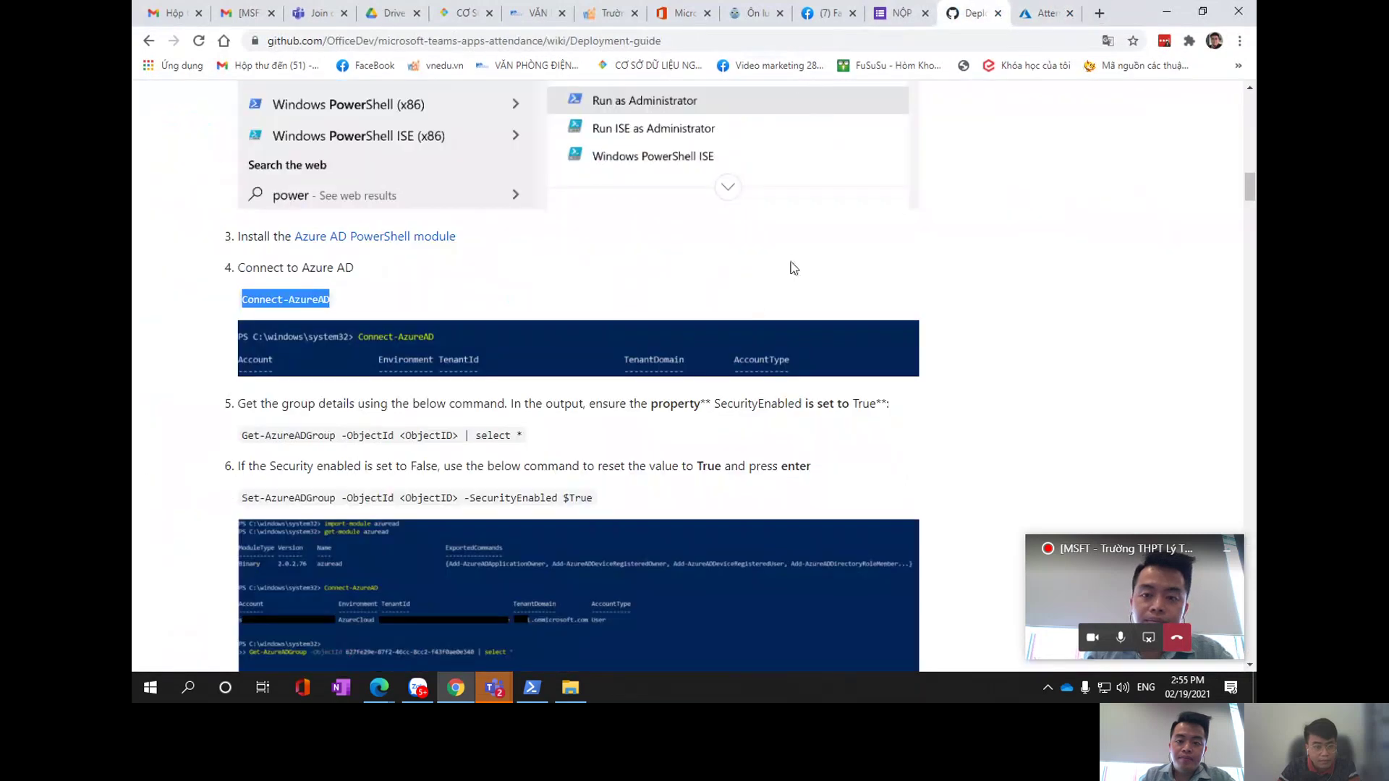
pyautogui.keyDown('ctrl'); pyautogui.click(362, 238); pyautogui.keyUp('ctrl')
pyautogui.click(1043, 13)
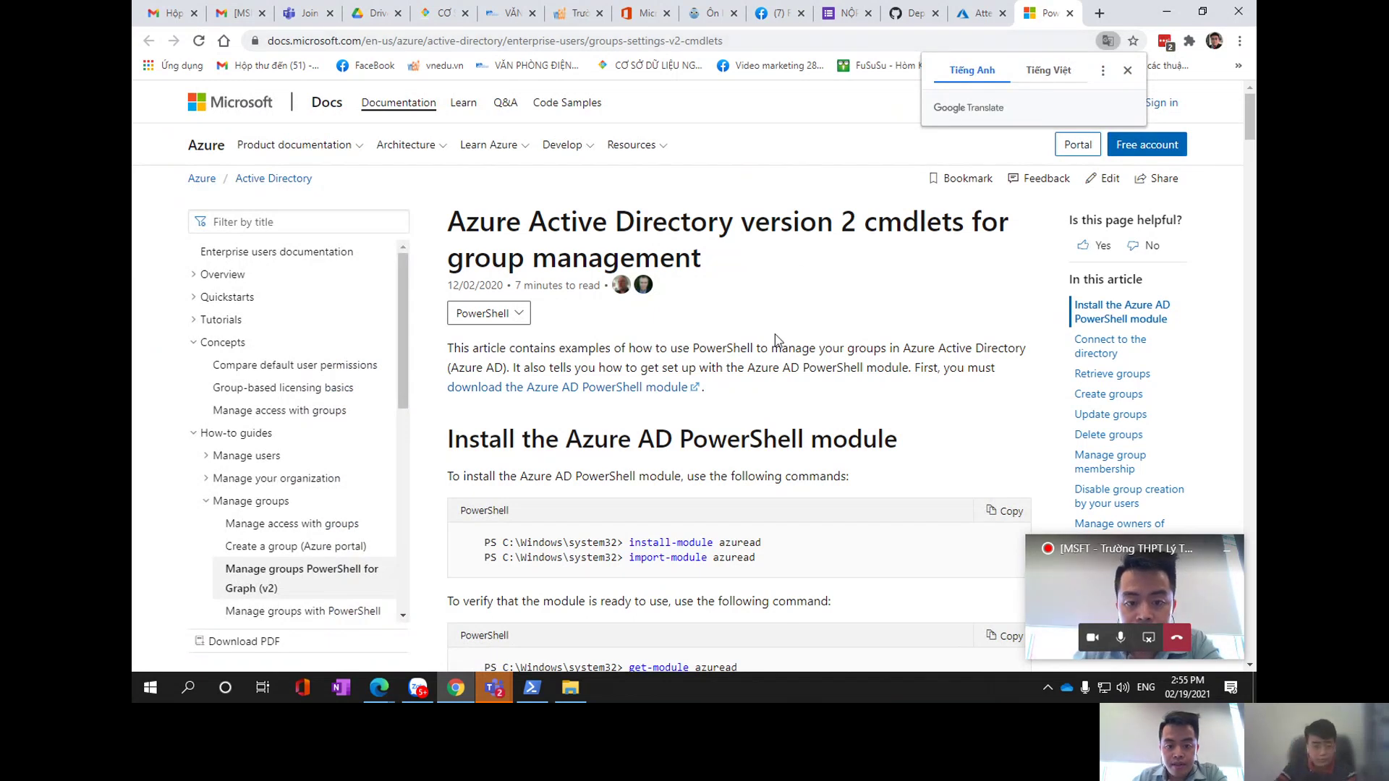
pyautogui.rightClick(611, 391)
pyautogui.click(631, 399)
pyautogui.click(1042, 13)
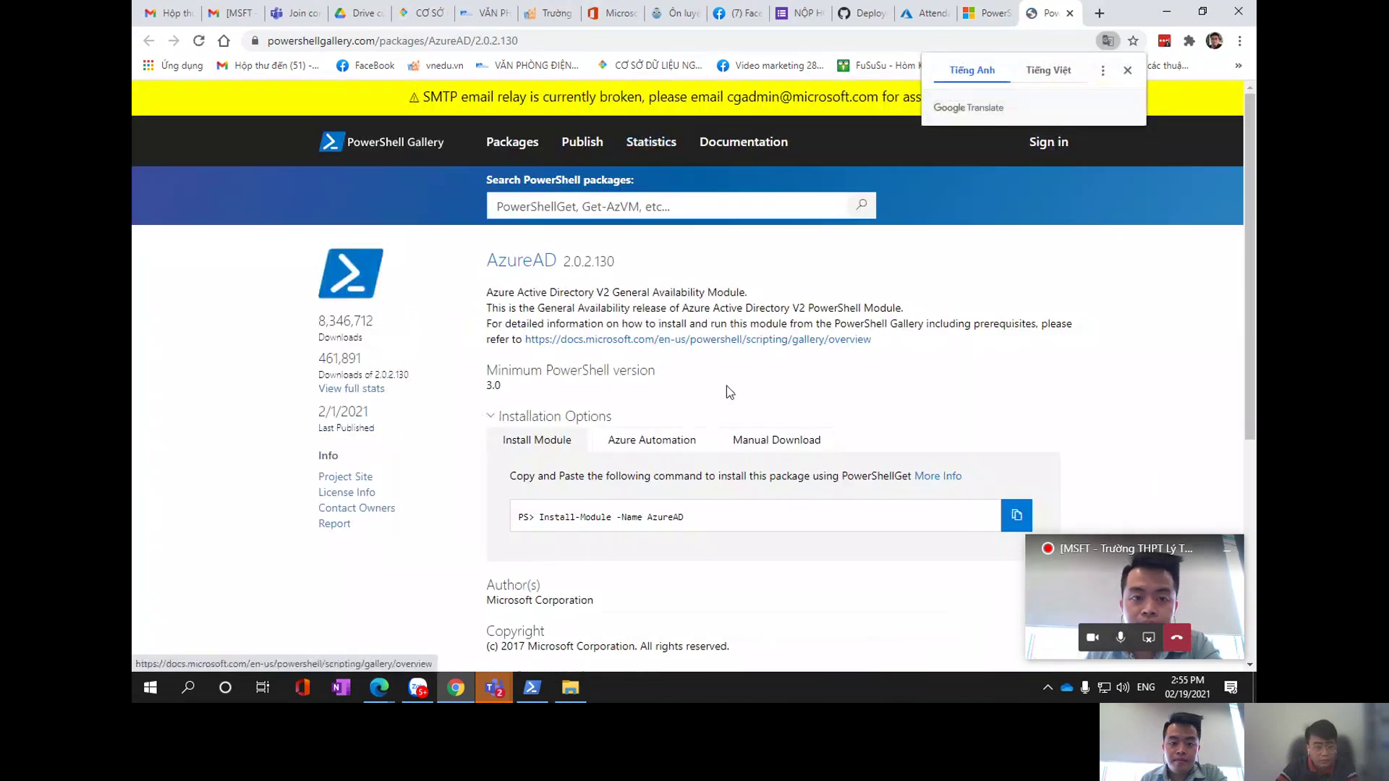
pyautogui.moveTo(696, 521); pyautogui.dragTo(519, 528)
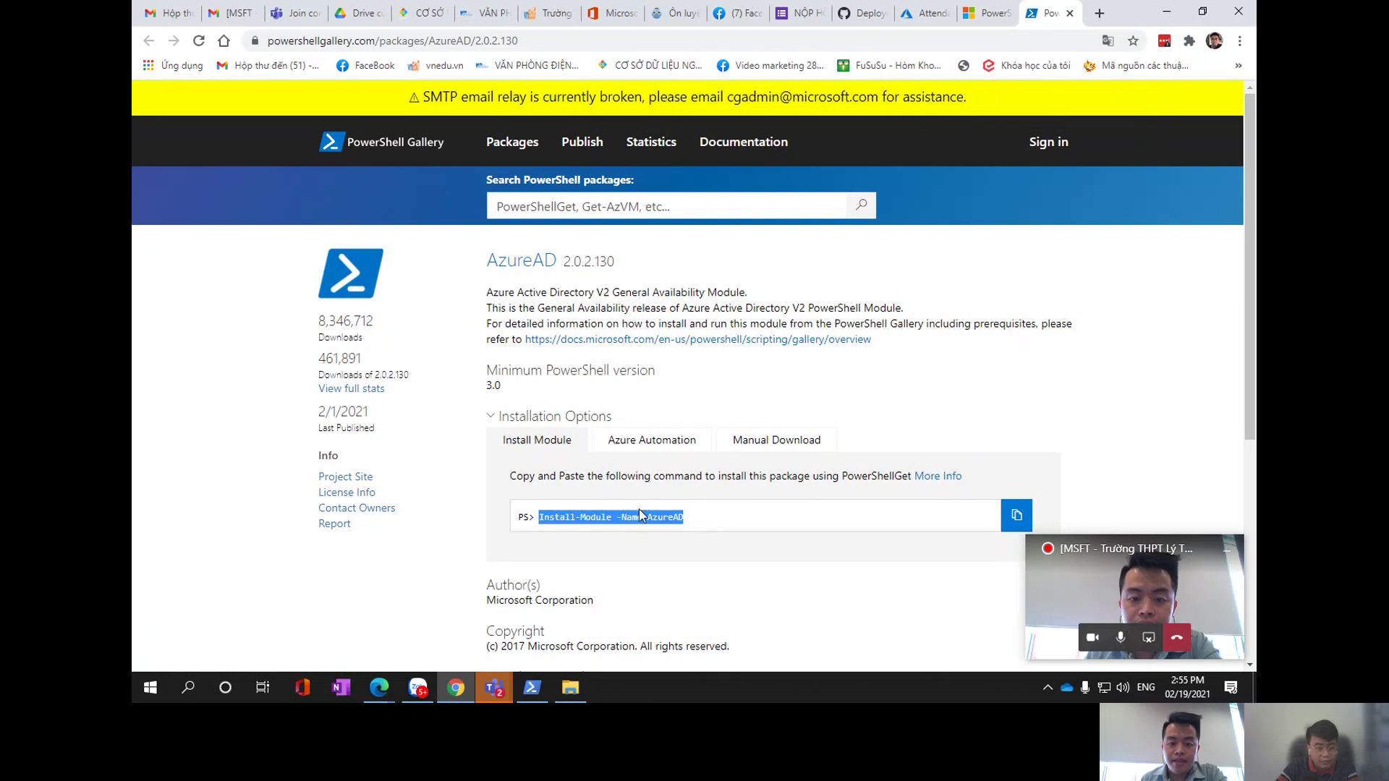
pyautogui.moveTo(715, 516); pyautogui.dragTo(521, 523)
pyautogui.press('super+c')
# Step: Install the AzureAD module, accepting the NuGet provider and trusting PSGallery with Yes to All
pyautogui.click(532, 687)
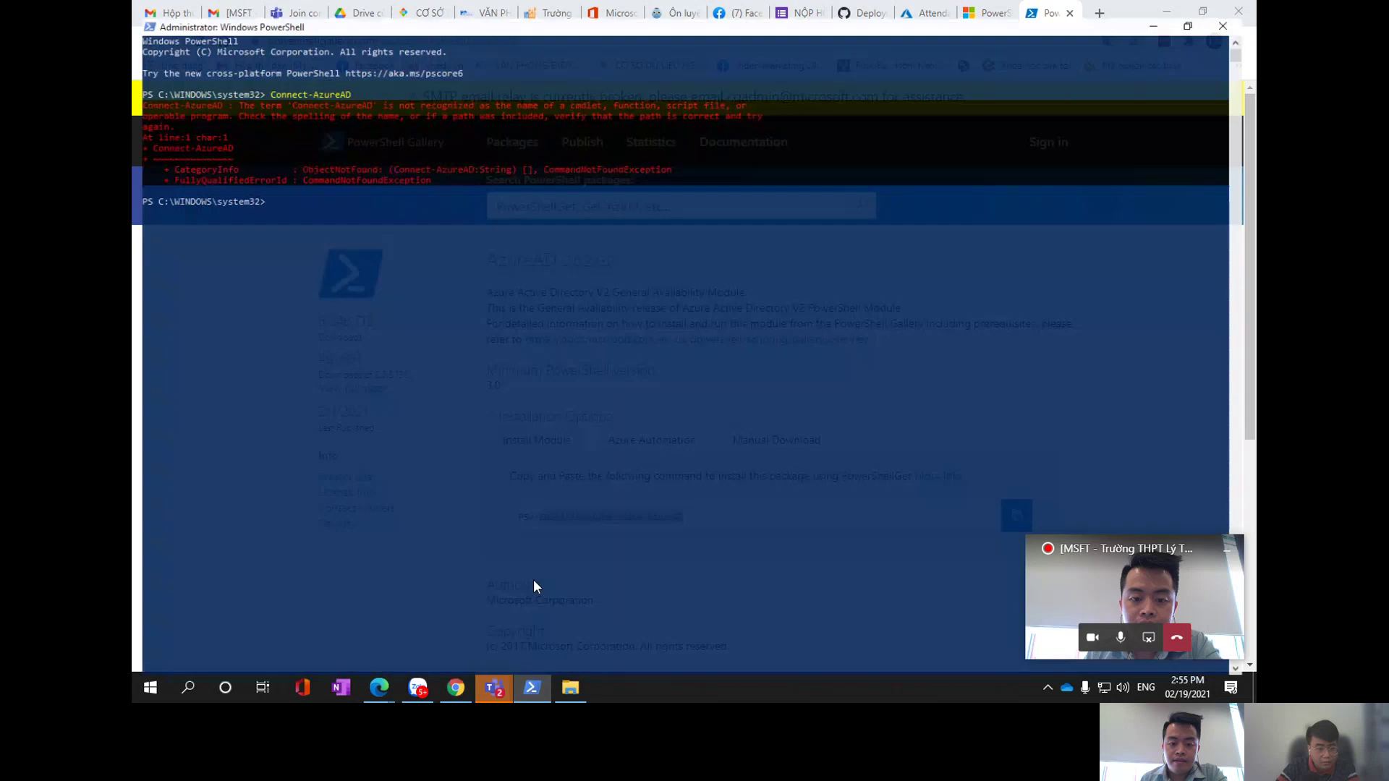
pyautogui.rightClick(612, 395)
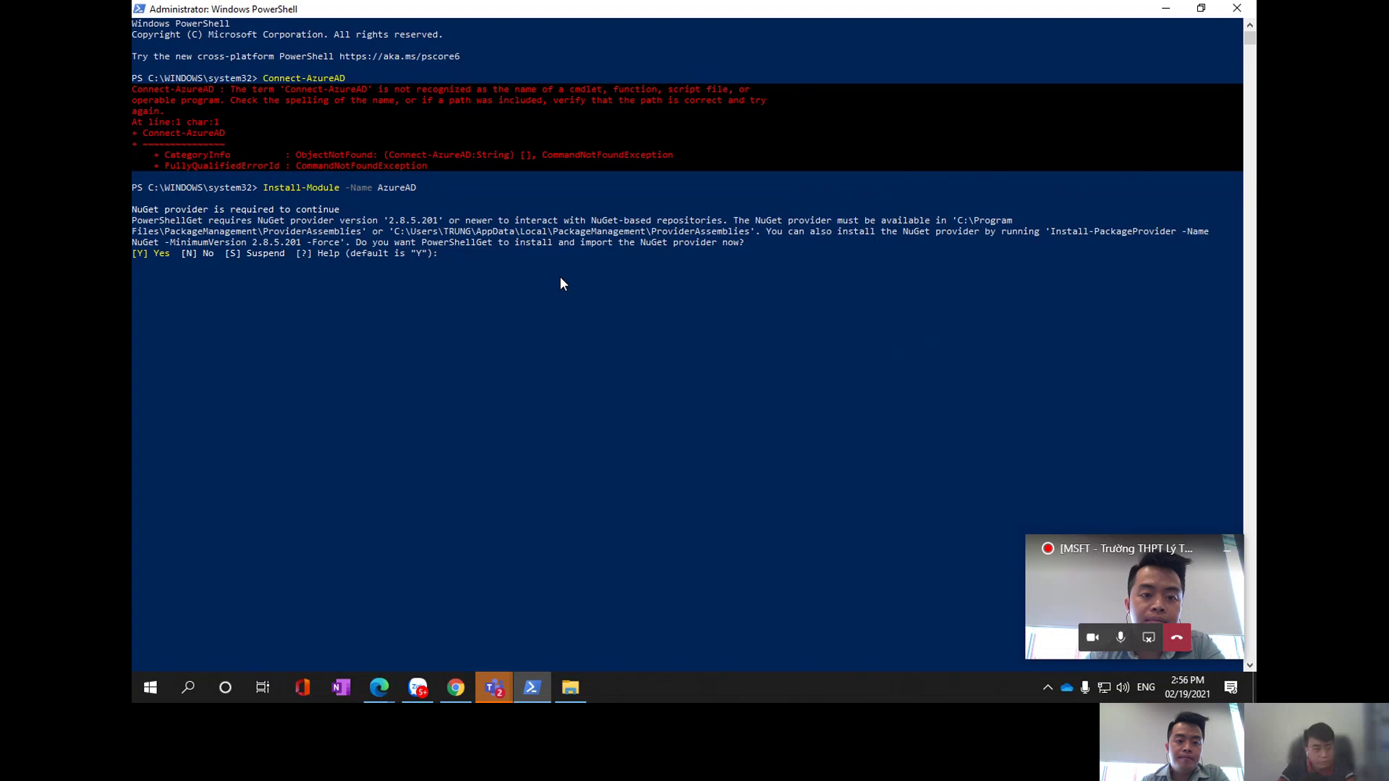
pyautogui.write('y')
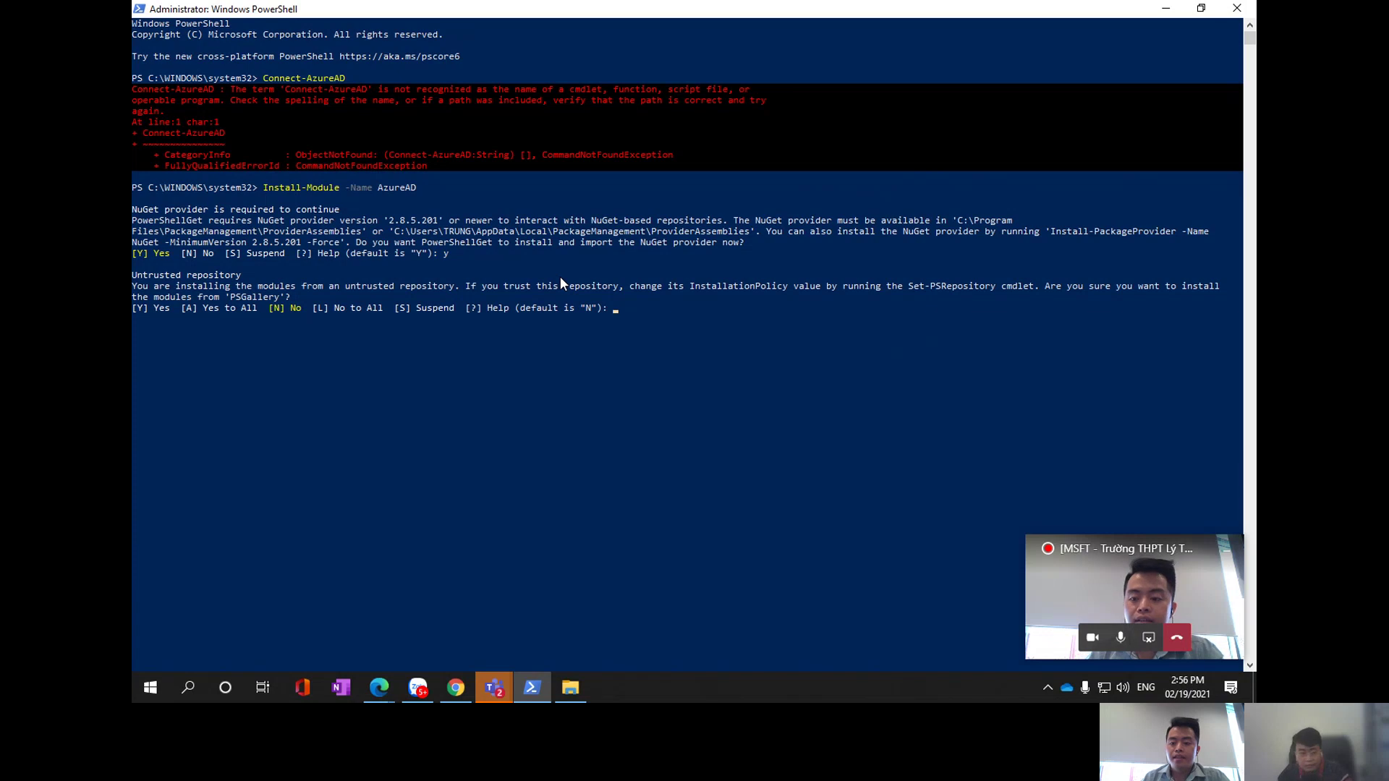
pyautogui.write('A')
pyautogui.press('Return')
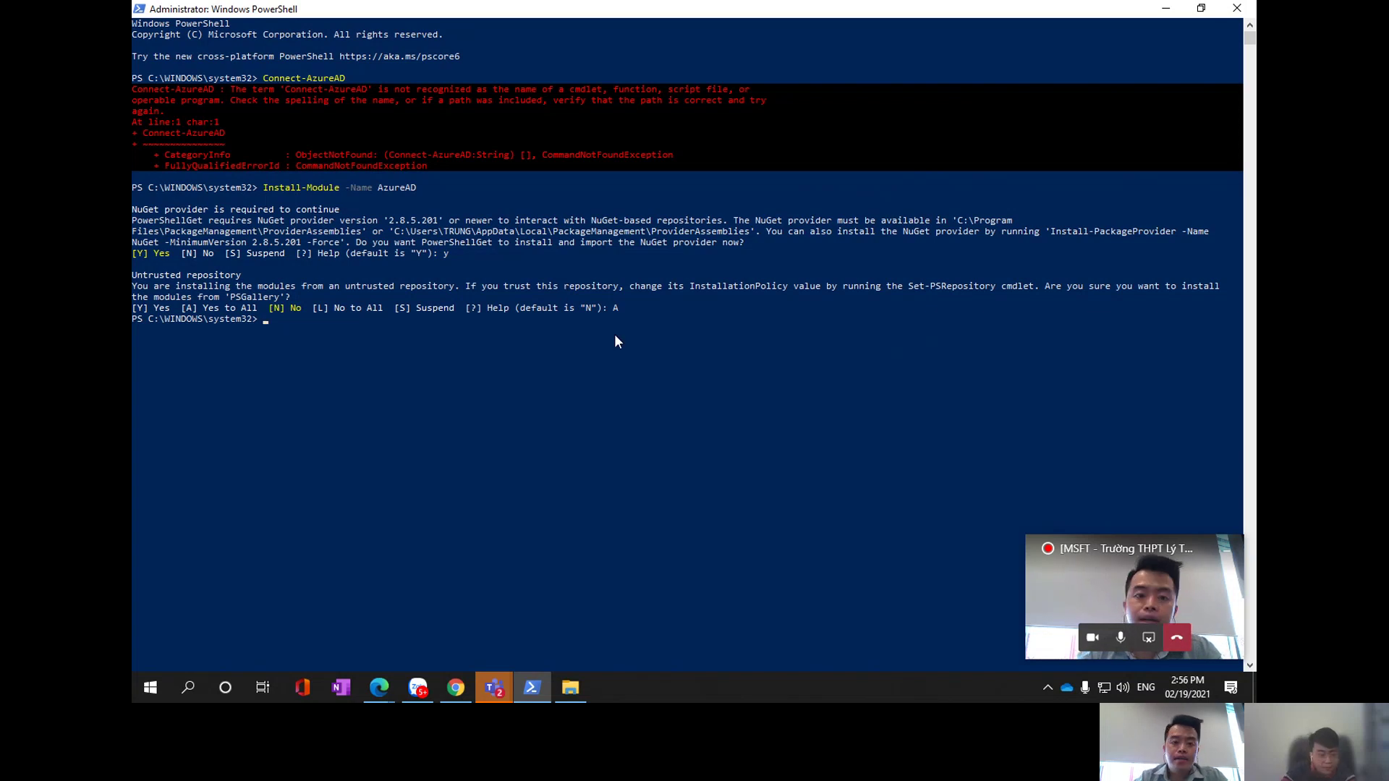
pyautogui.press('Up')
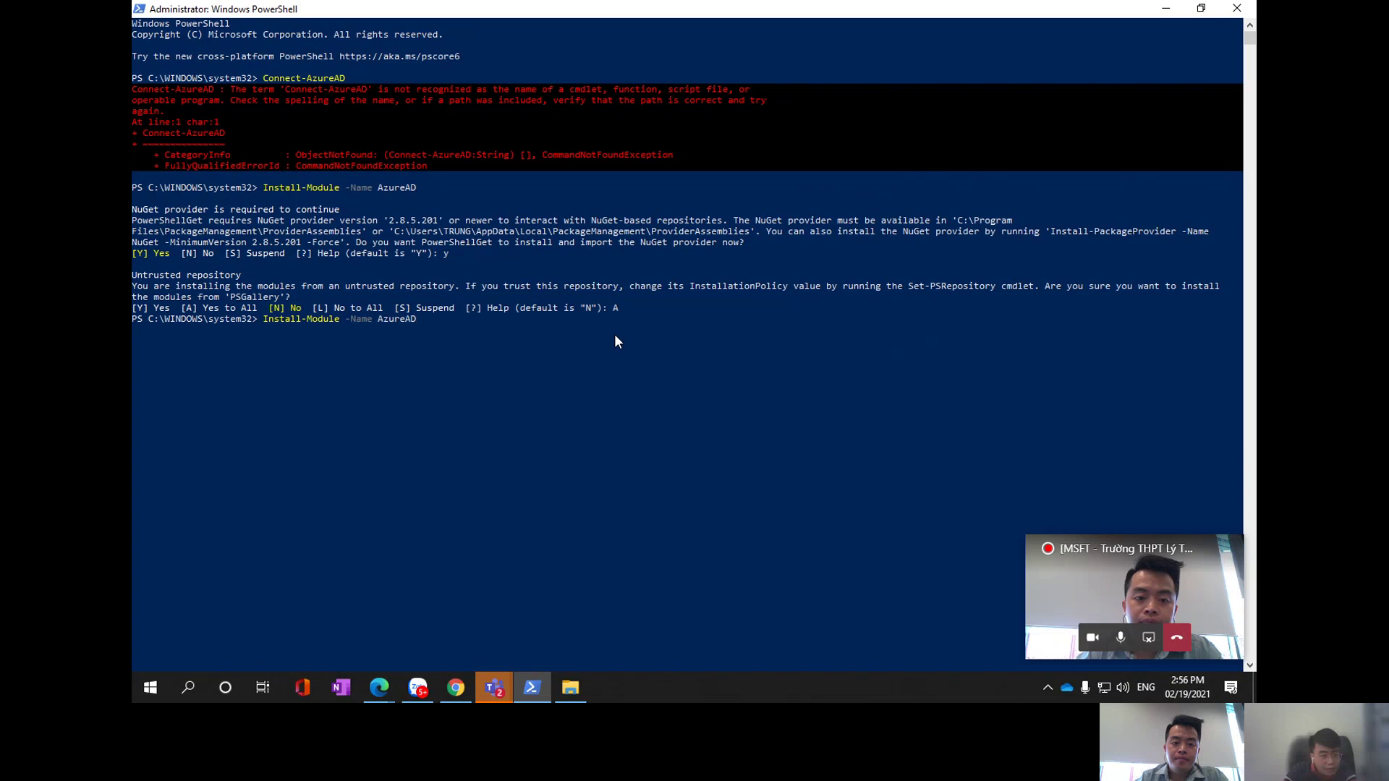
# Step: Run Connect-AzureAD and sign in with the admin account's e-mail and password
pyautogui.press('Up')
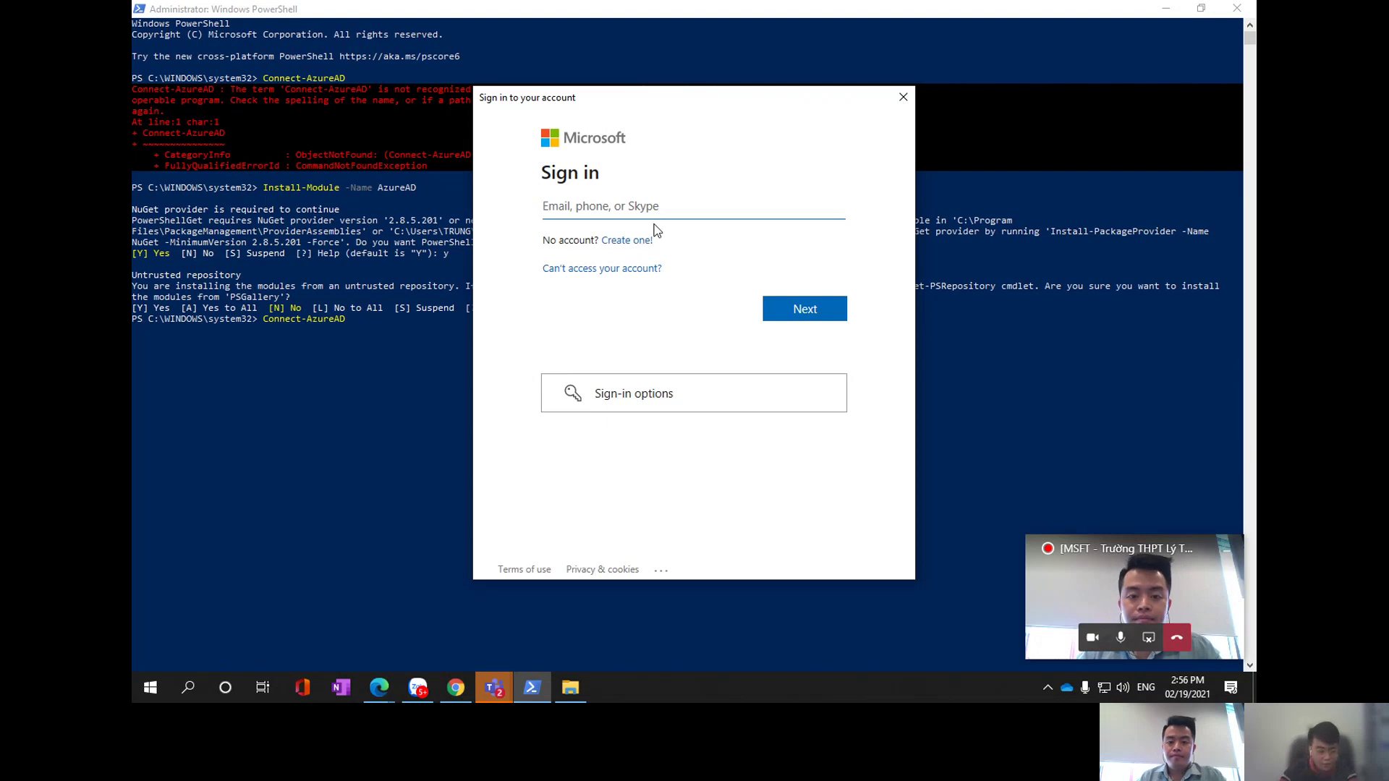
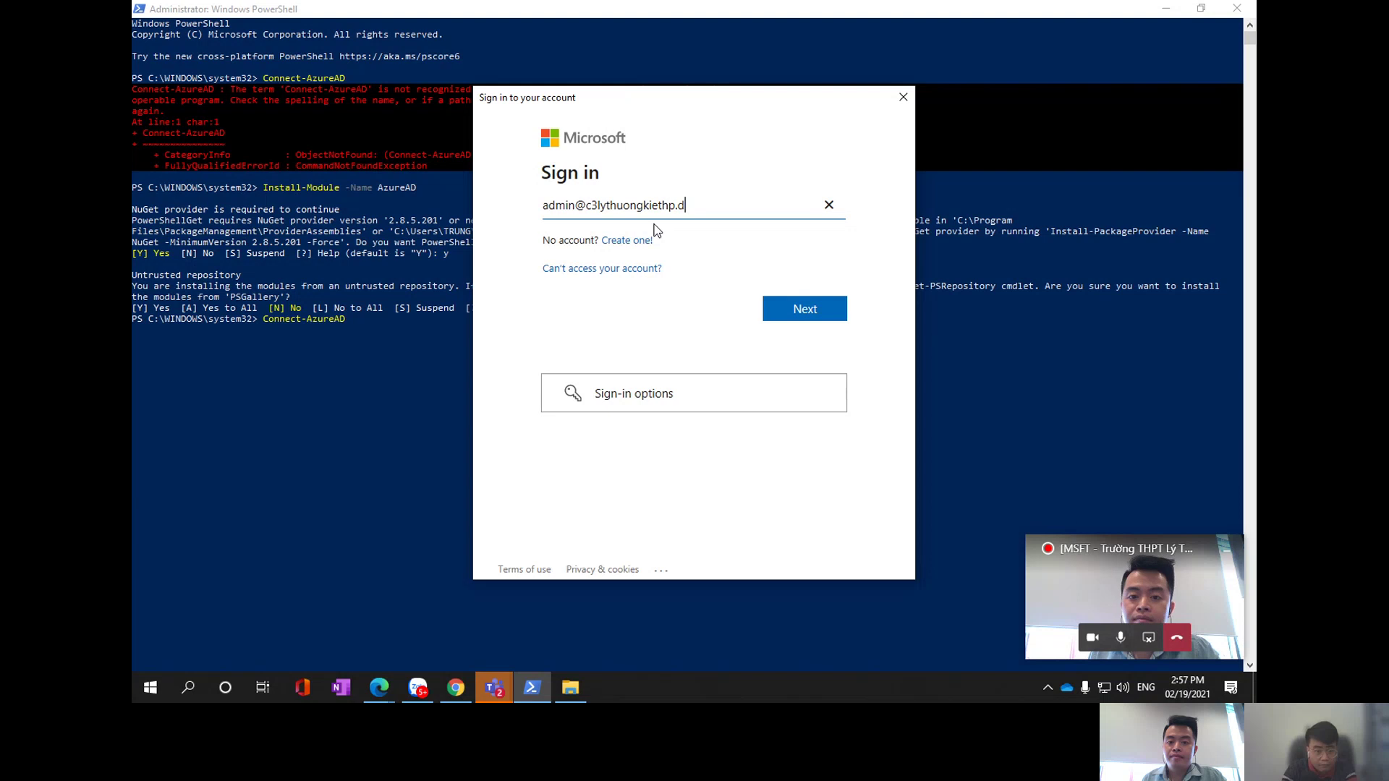
pyautogui.press('Return')
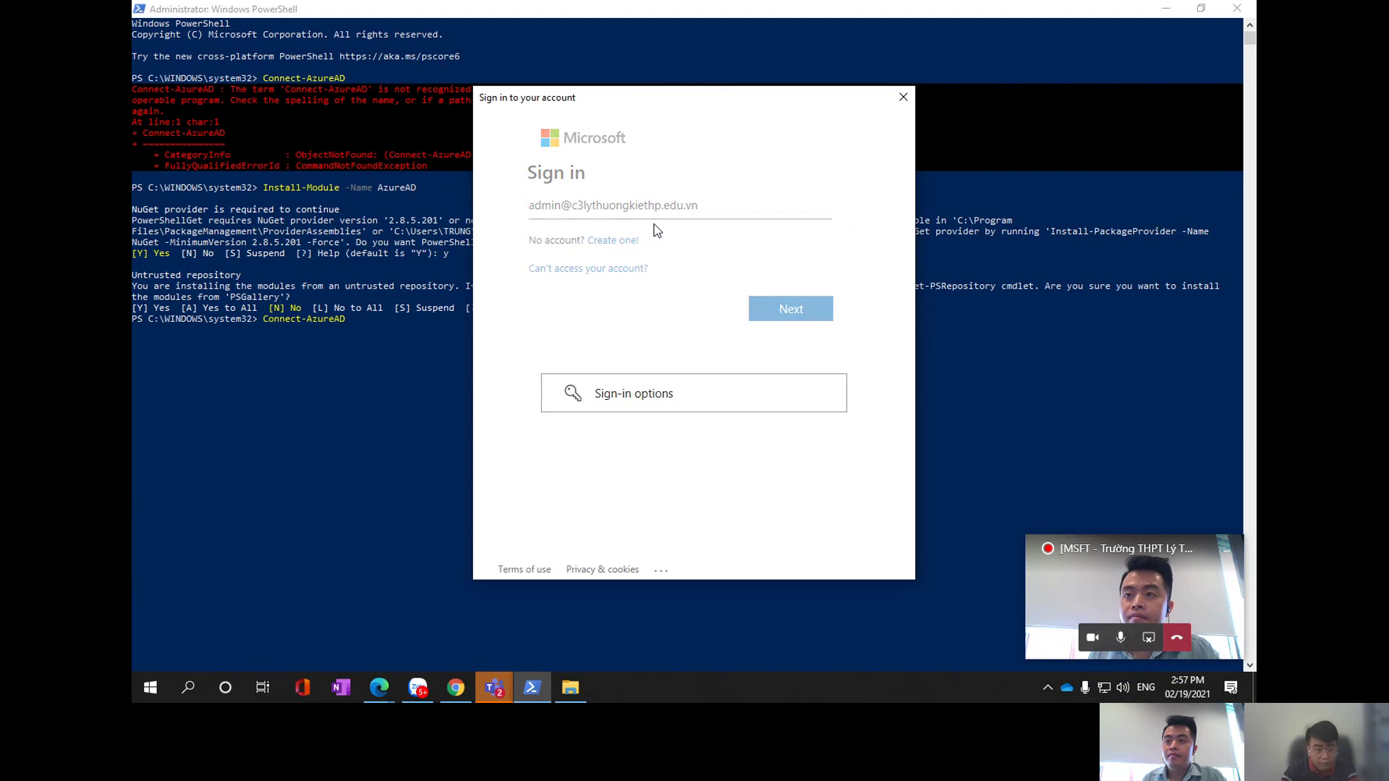
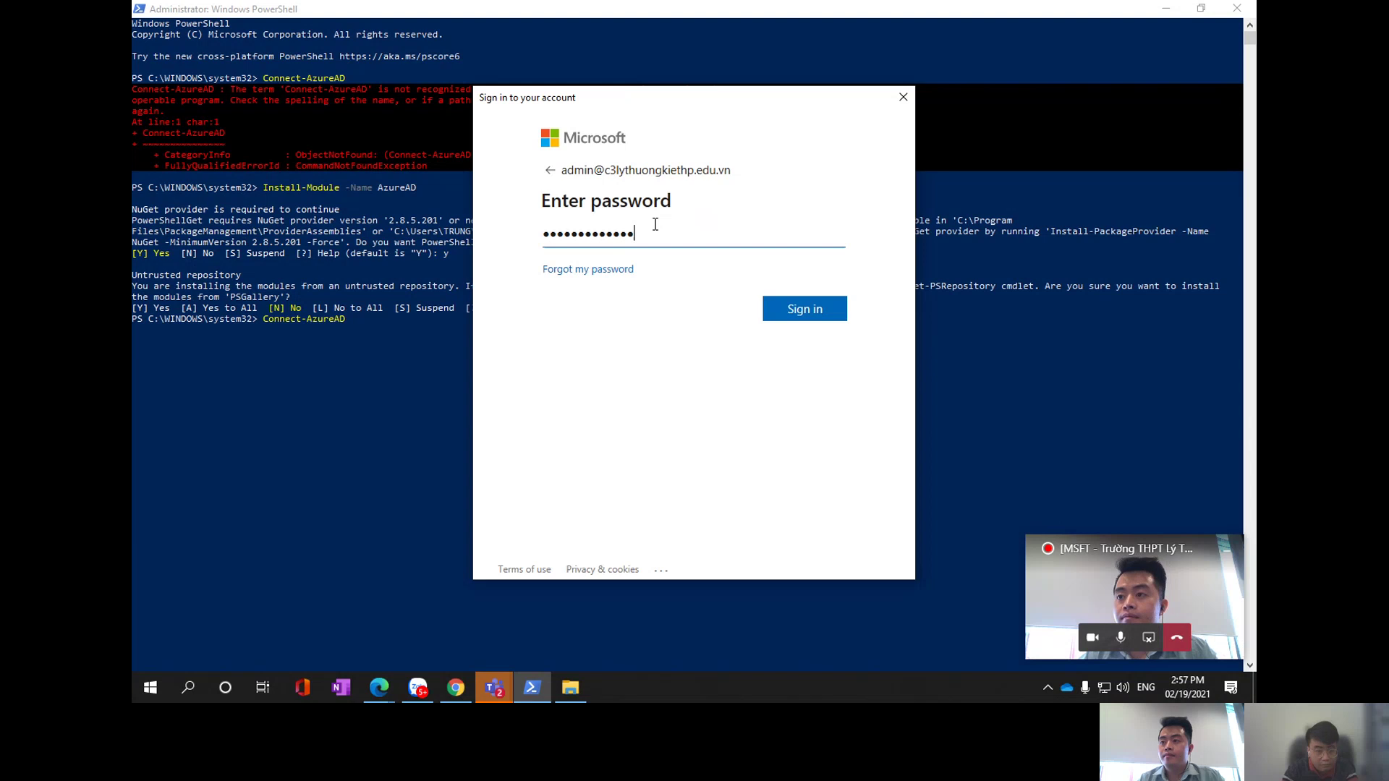
pyautogui.press('Return')
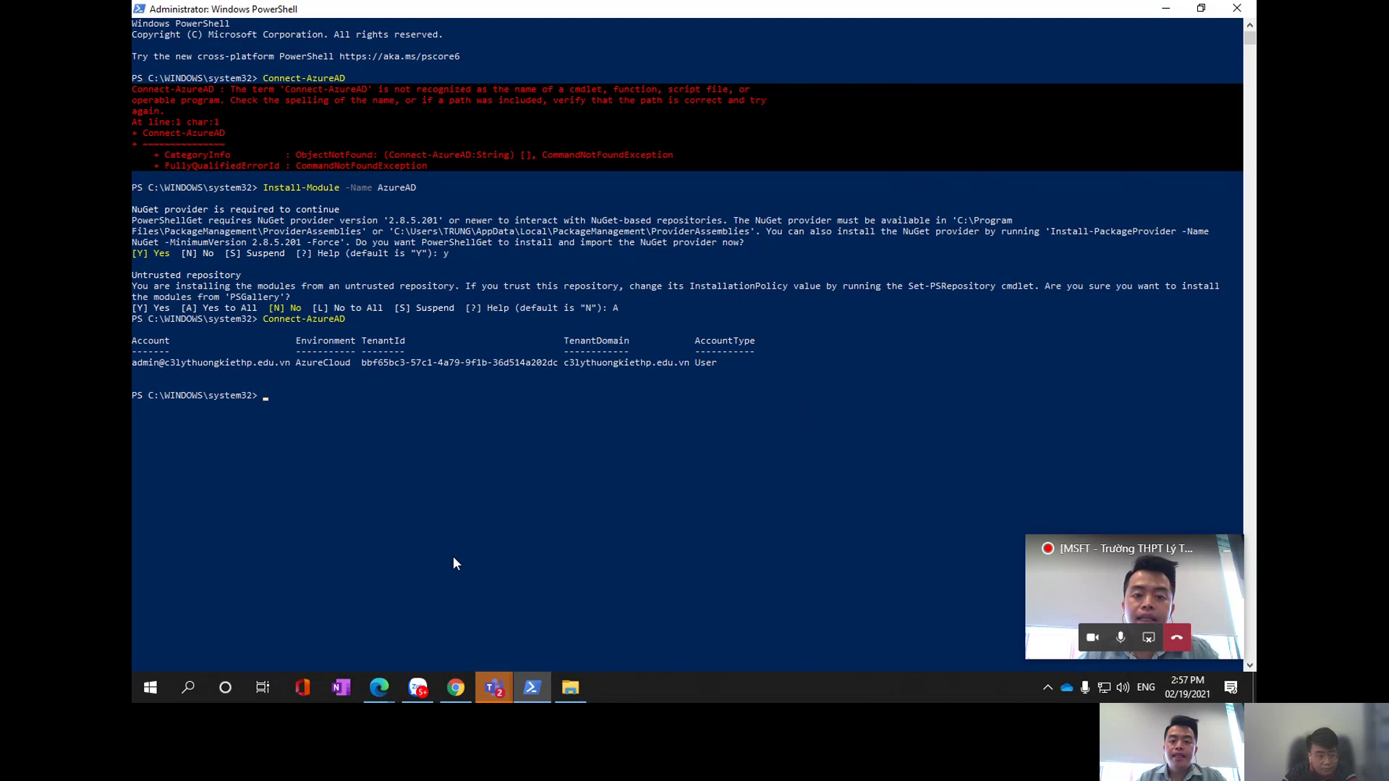
# Step: Review the Azure AD cmdlets documentation, then return to the Attendance group in Azure portal
pyautogui.click(456, 687)
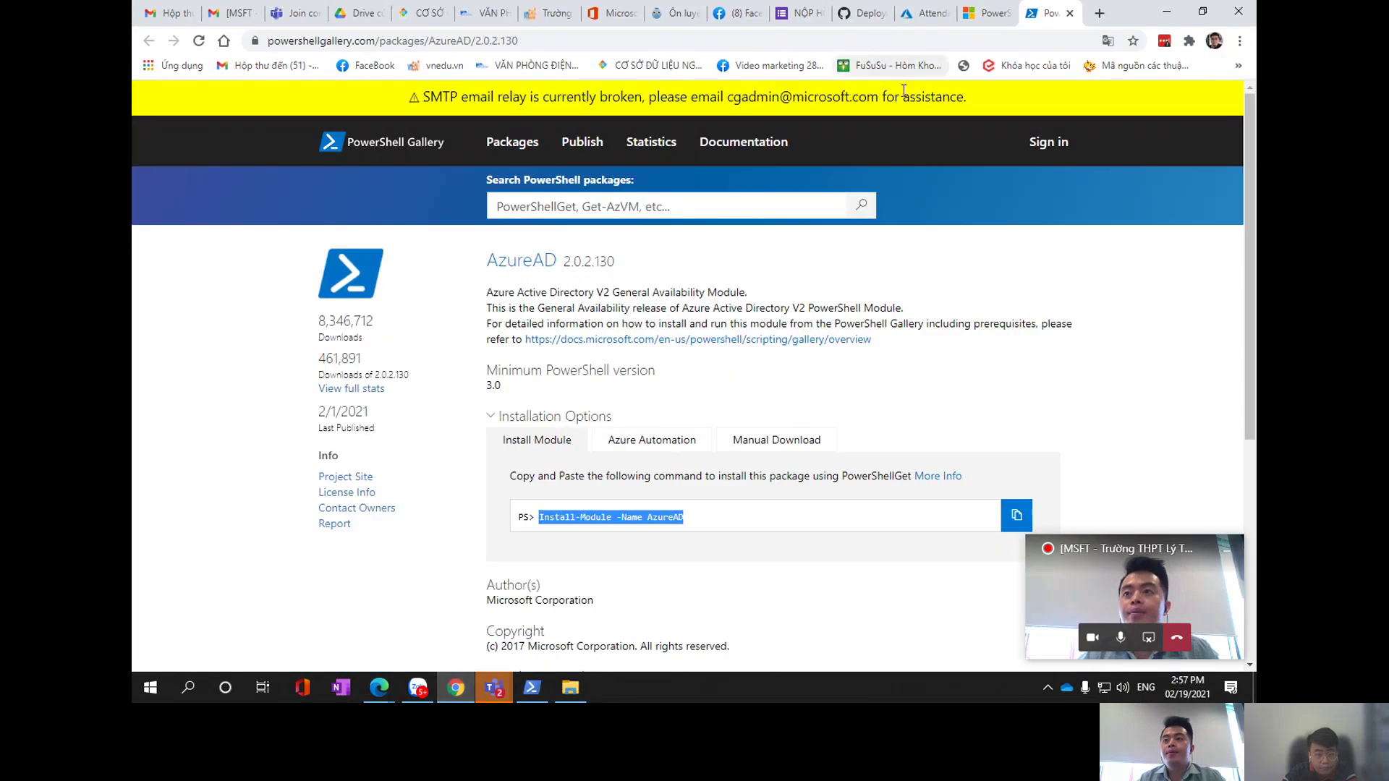
pyautogui.click(989, 14)
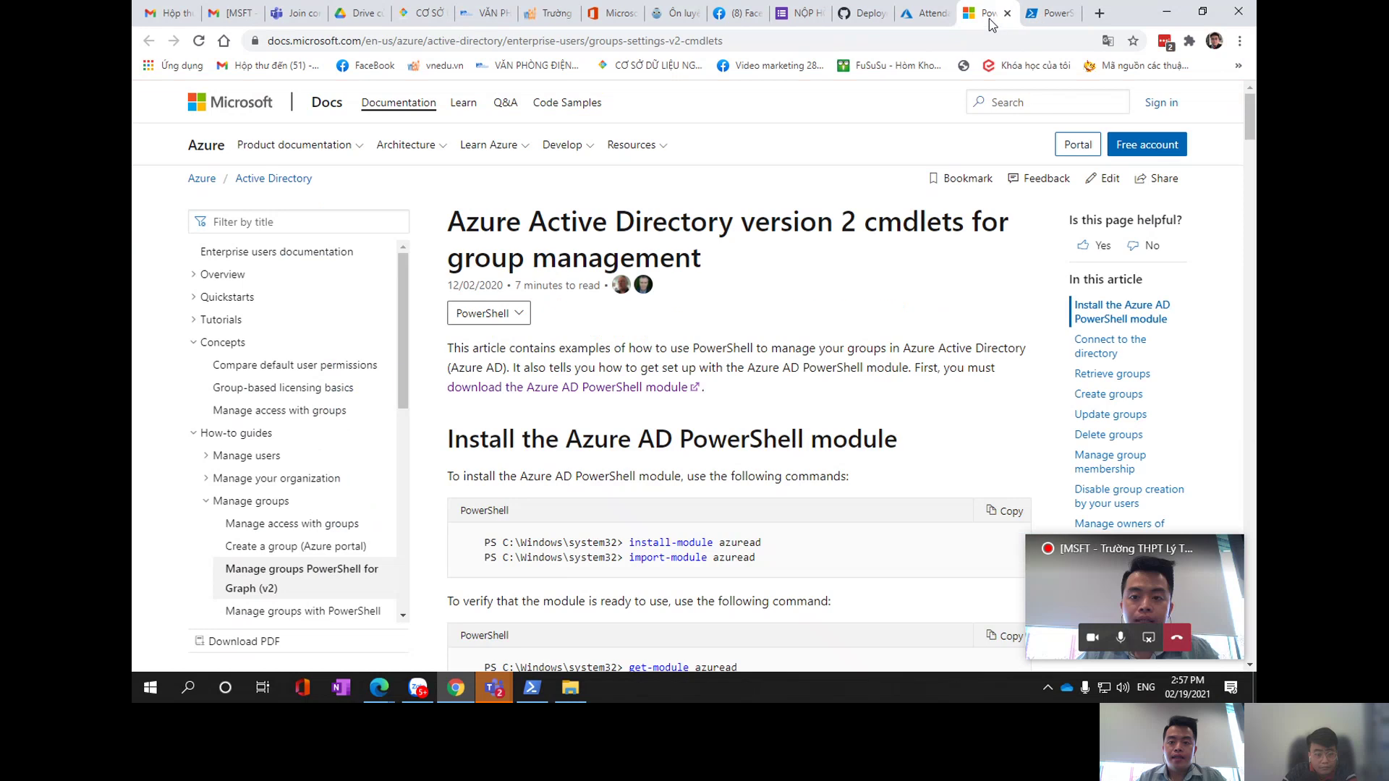
pyautogui.scroll(-2, 751, 468)
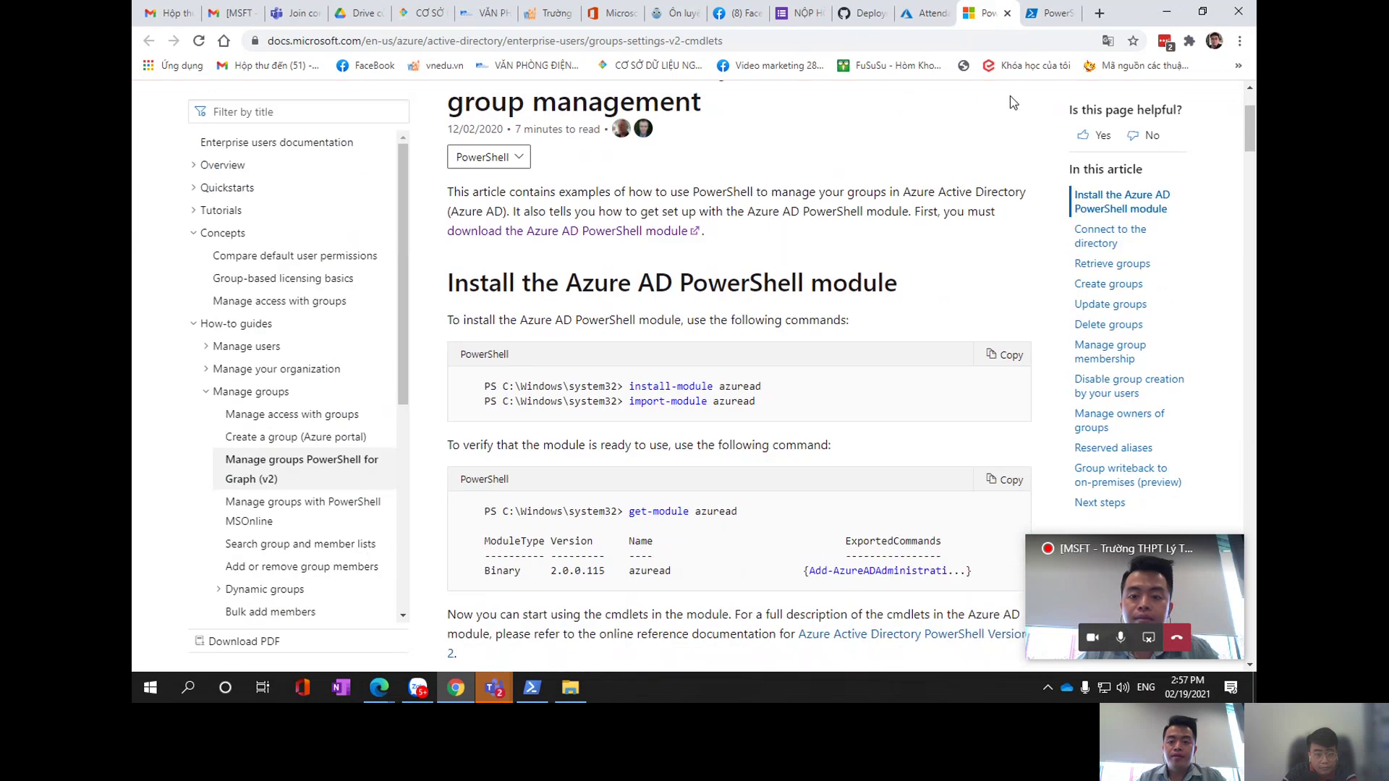
pyautogui.click(1048, 14)
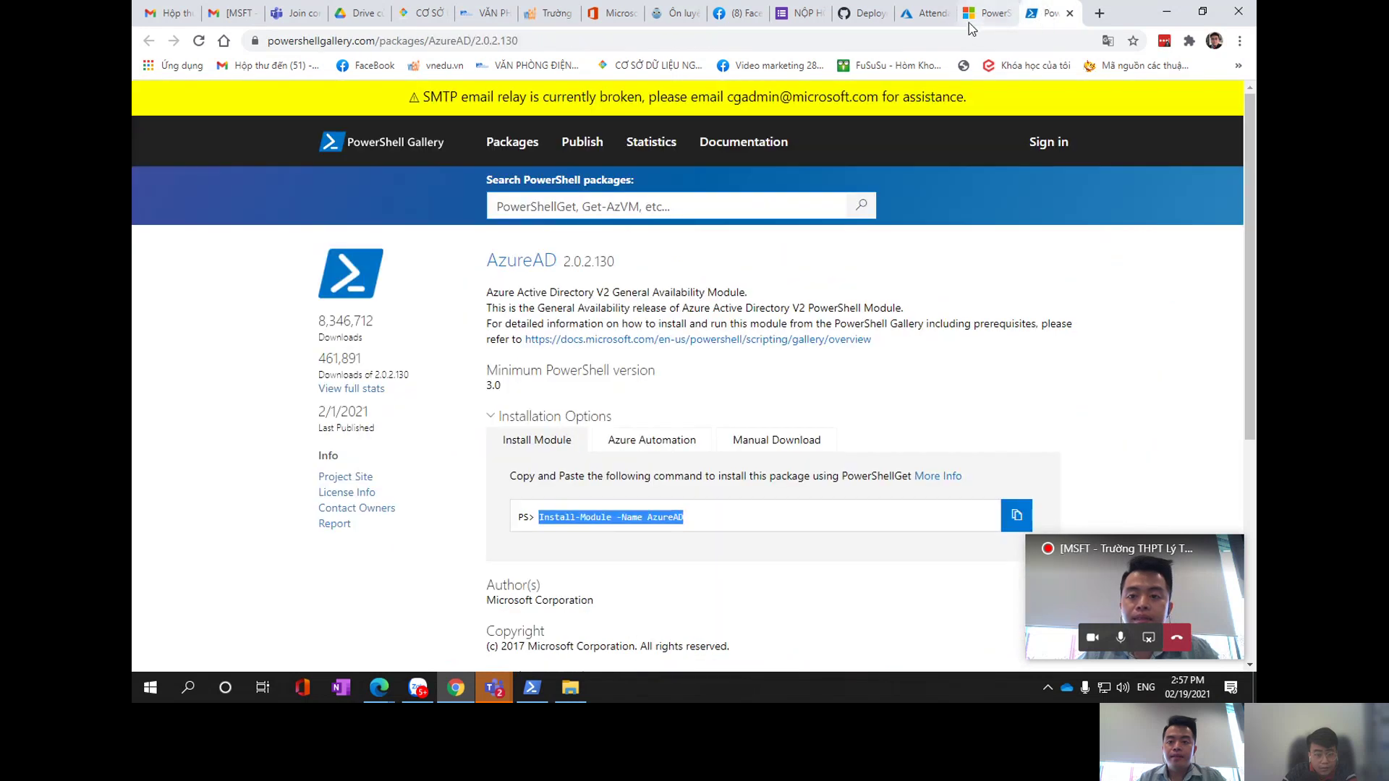
pyautogui.click(927, 25)
pyautogui.scroll(-2, 796, 311)
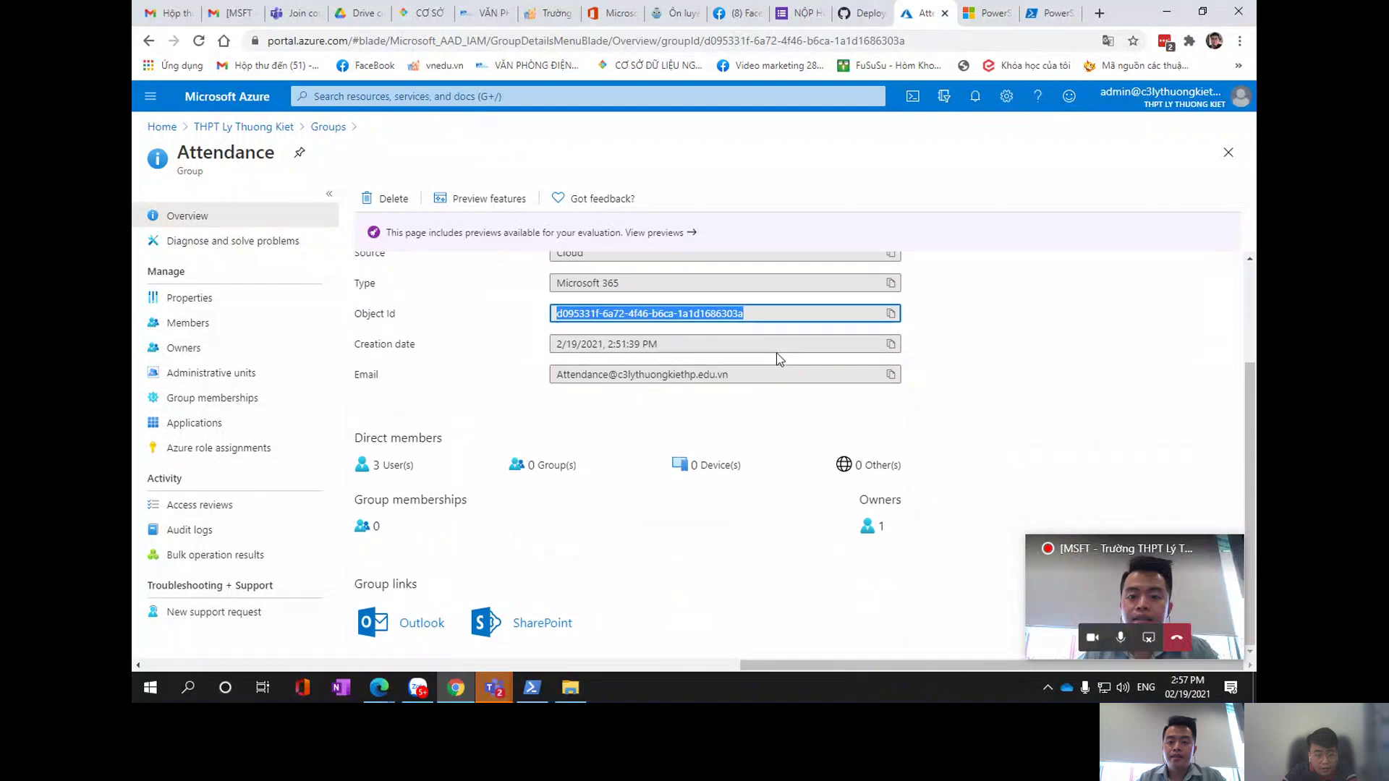
pyautogui.scroll(2, 809, 341)
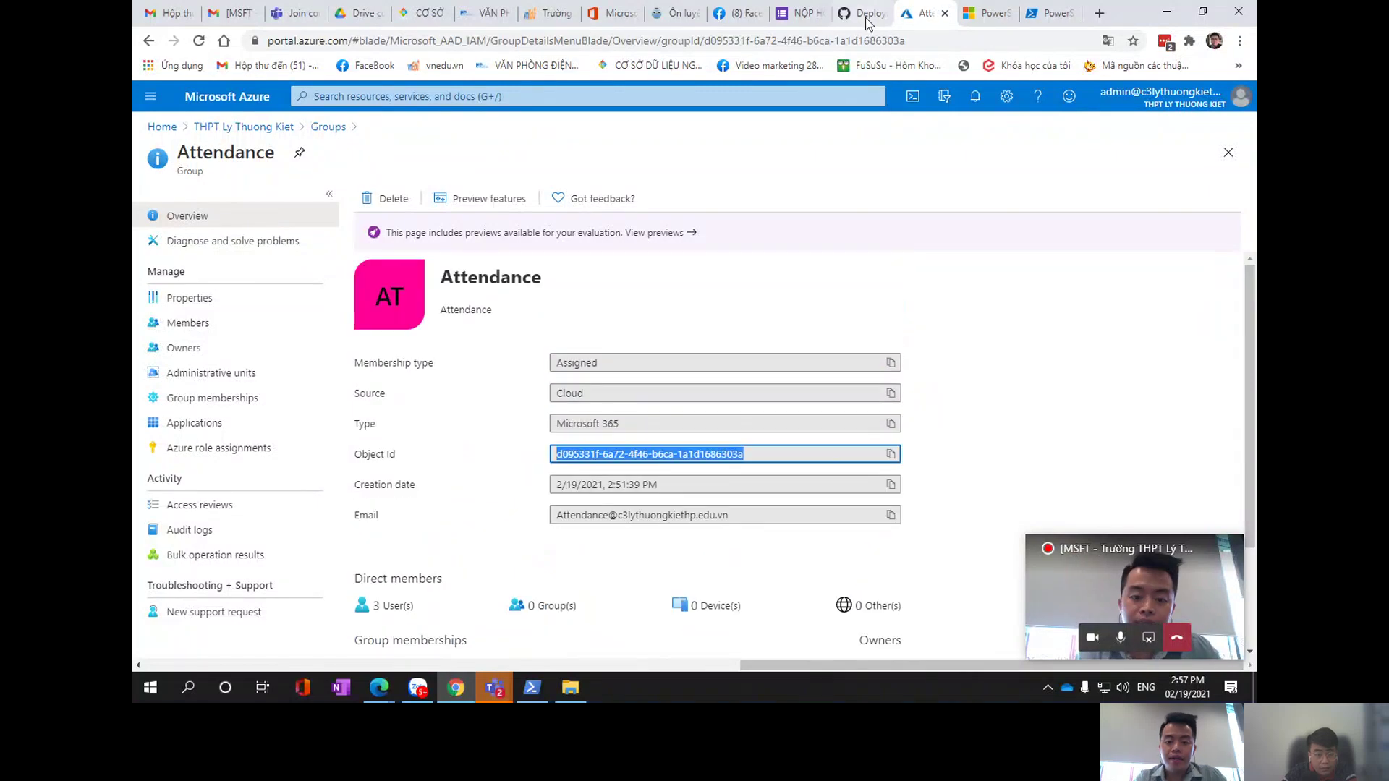
# Step: Open a blank Notepad note and paste the Attendance group's Object Id into it
pyautogui.click(201, 691)
pyautogui.write('note')
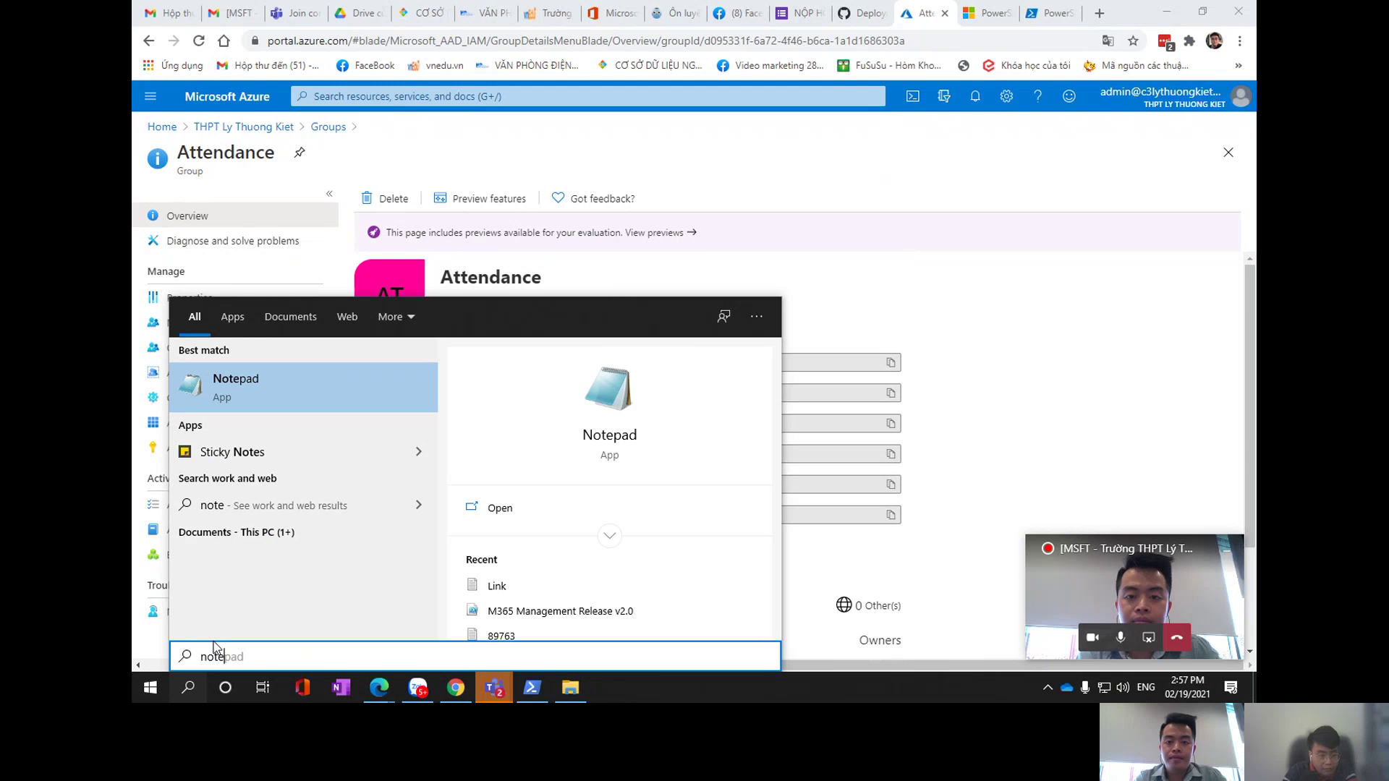
pyautogui.press('Return')
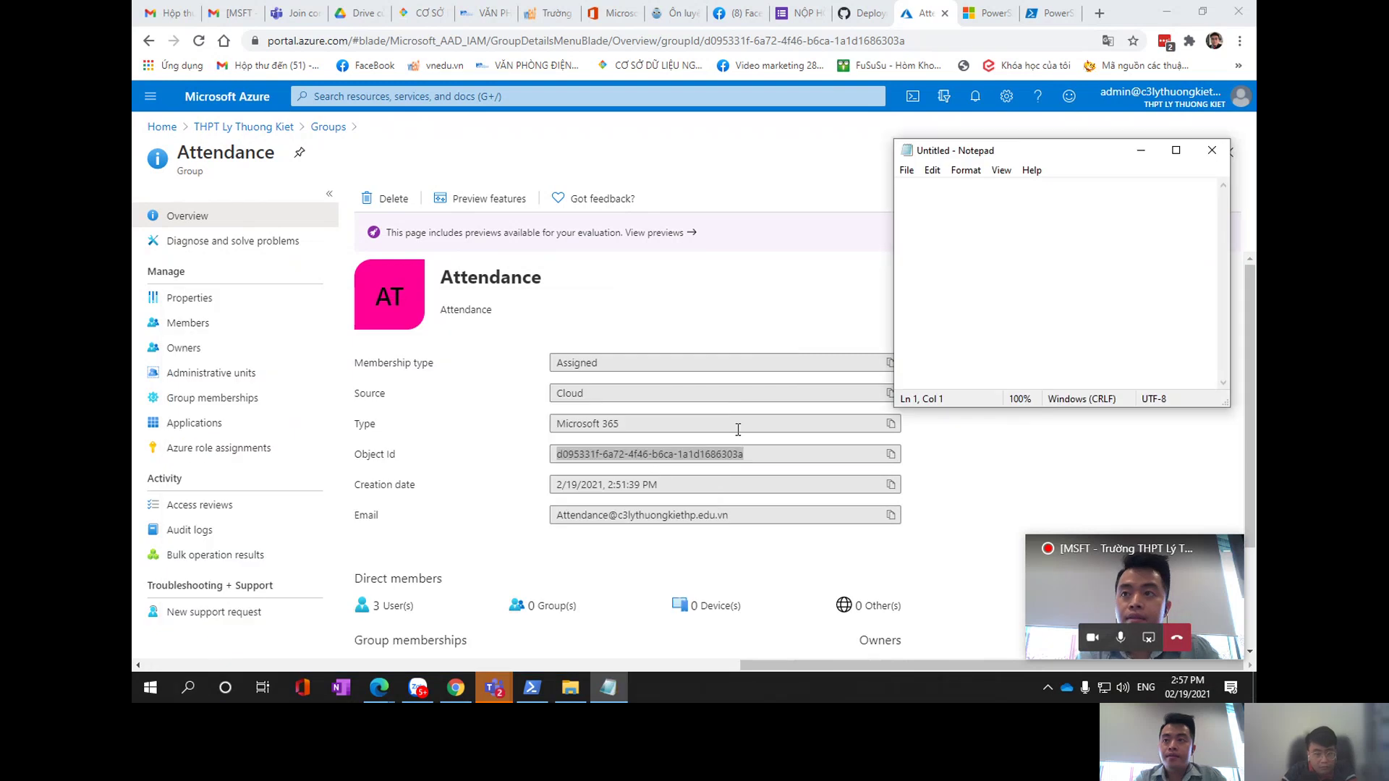
pyautogui.write('d095331f-6a72-4f46-b6ca-1a1d1686303a')
pyautogui.click(850, 261)
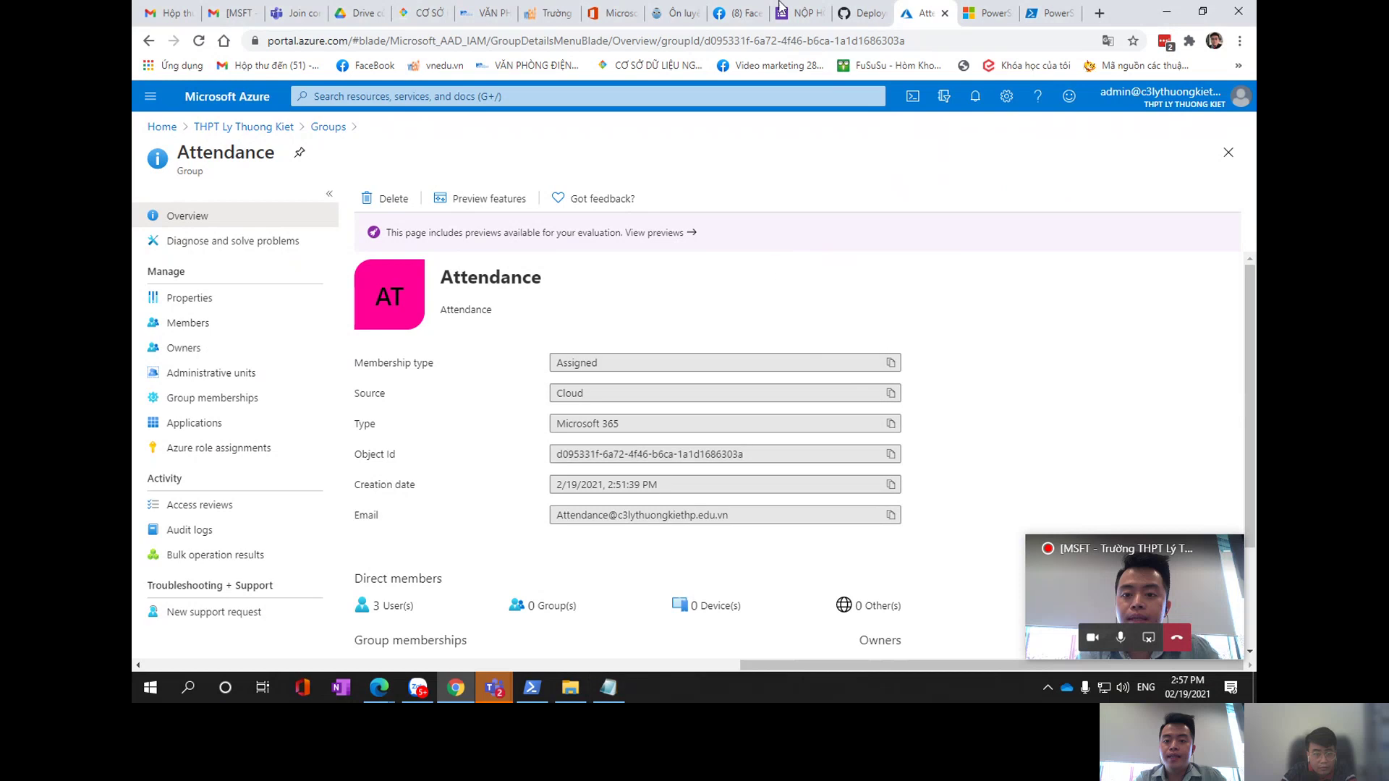
# Step: Copy the Get-AzureADGroup command from the GitHub guide into the note below the Object Id
pyautogui.click(868, 12)
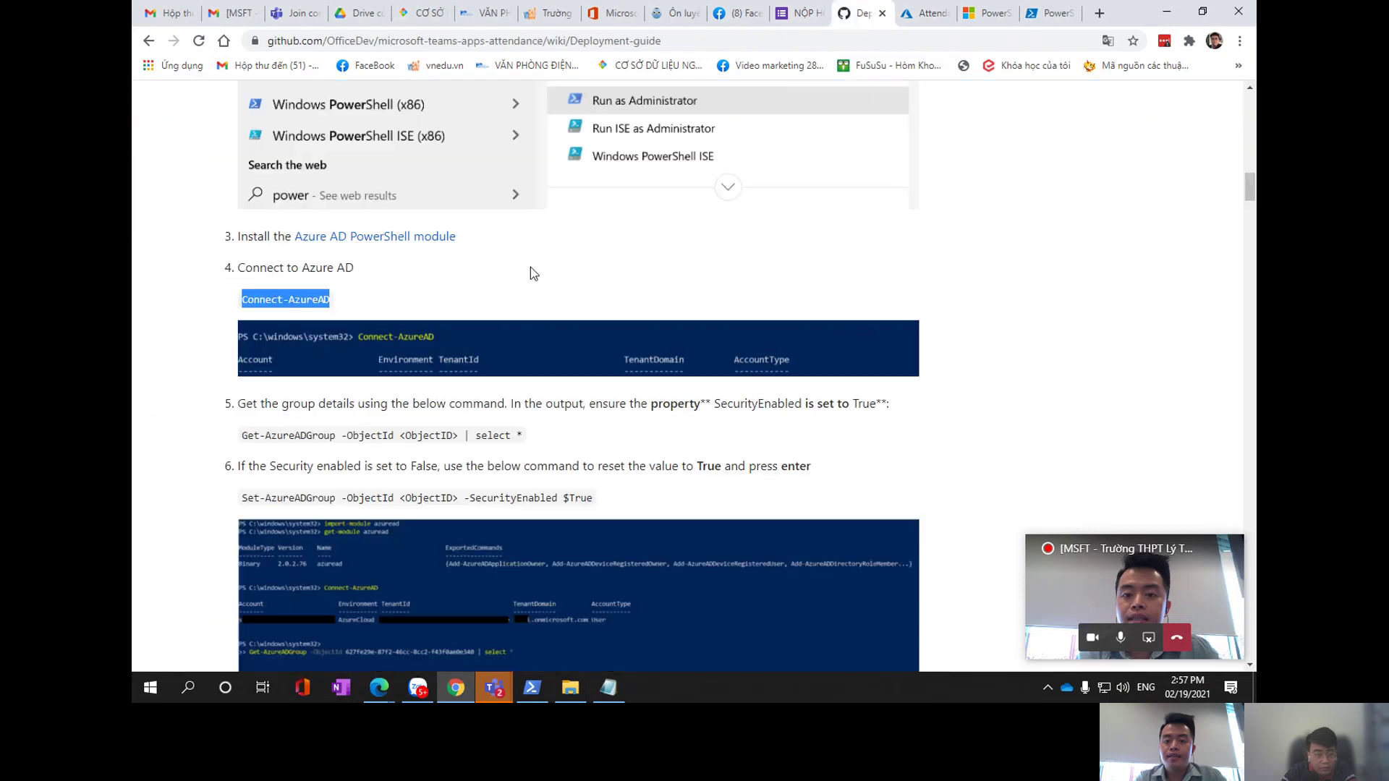
pyautogui.scroll(-1, 622, 428)
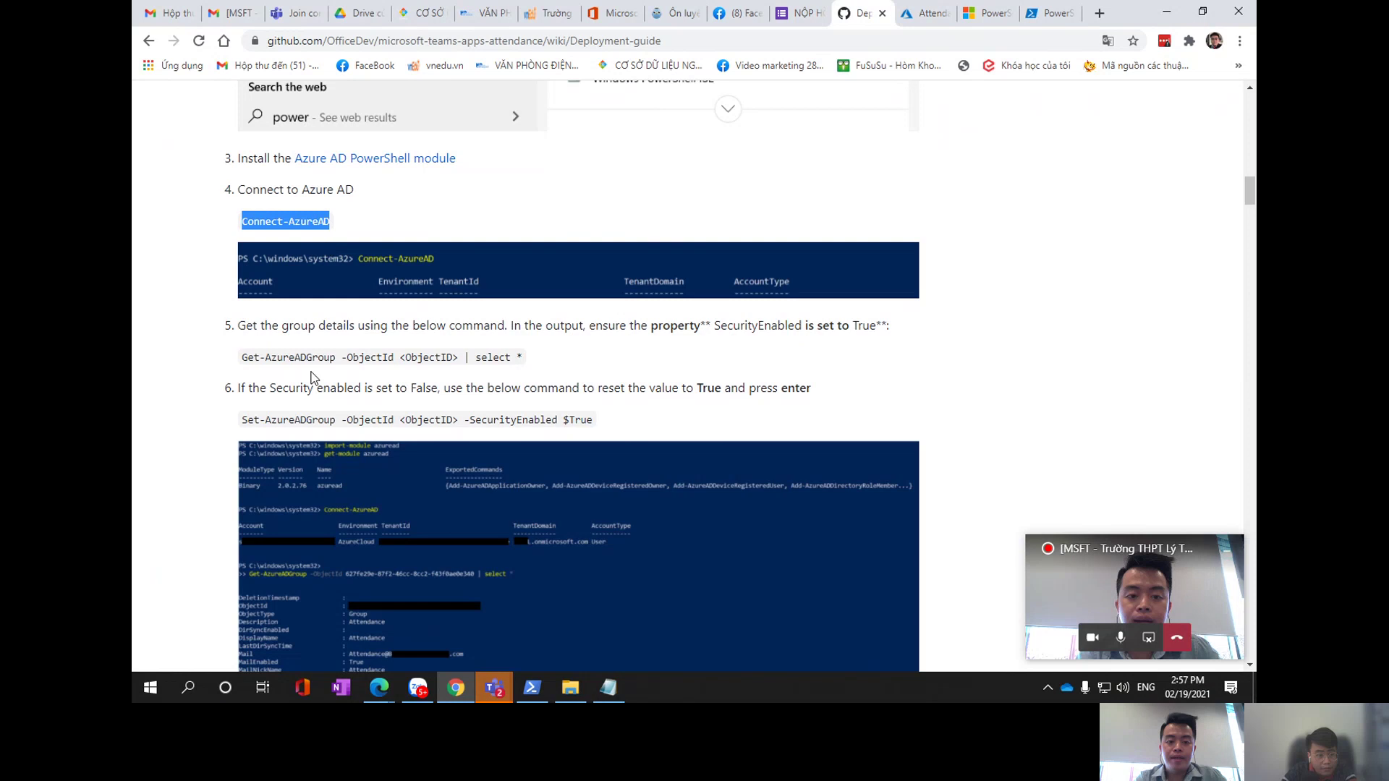
pyautogui.moveTo(242, 358); pyautogui.dragTo(531, 365)
pyautogui.hotkey('ctrl', 'c')
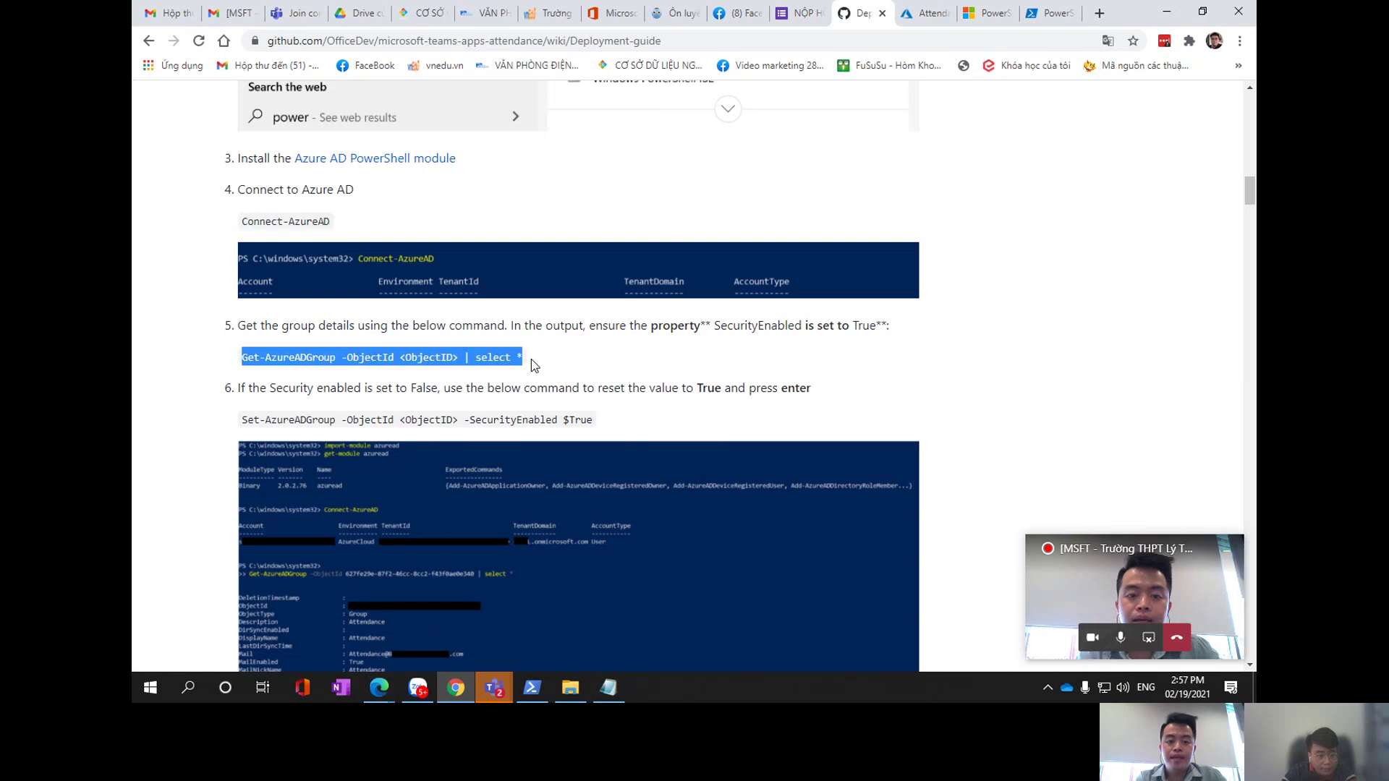
pyautogui.click(607, 688)
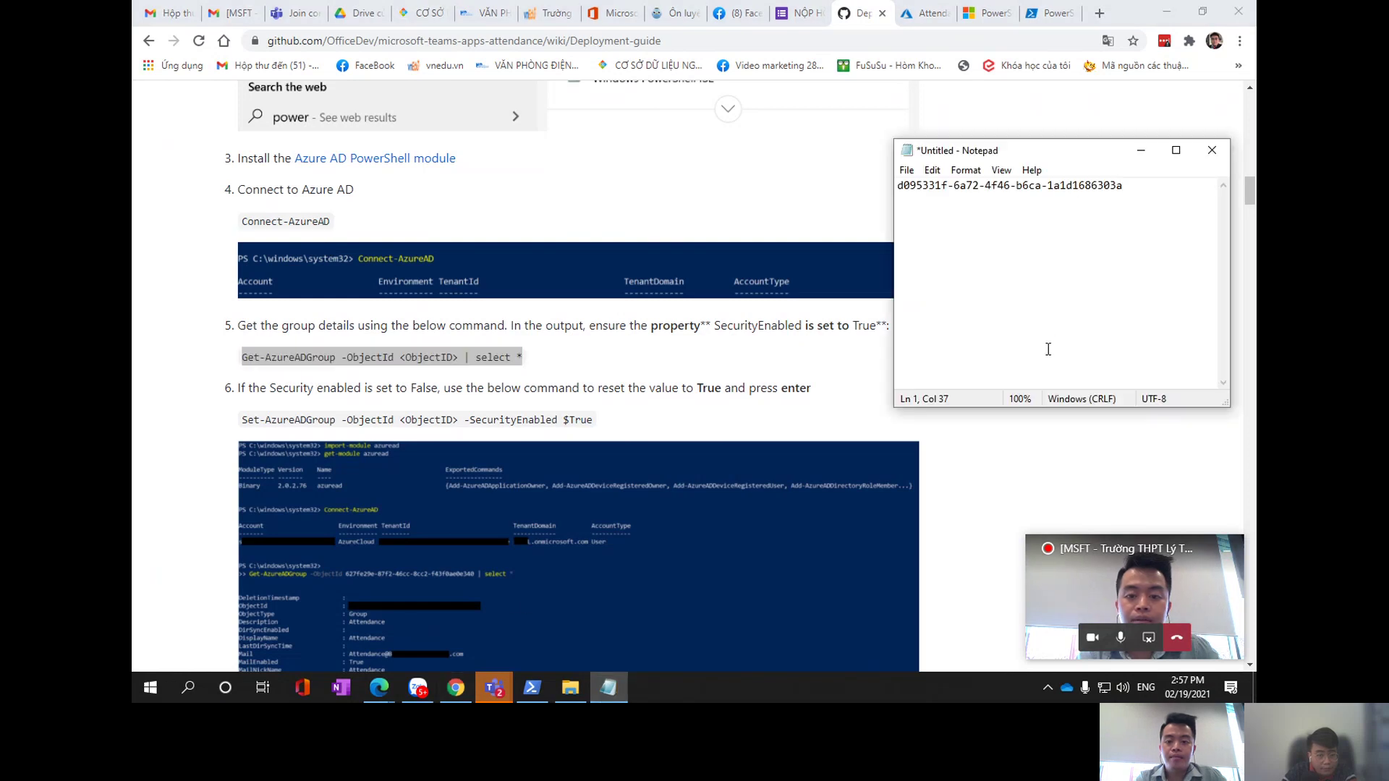
pyautogui.press('Return')
pyautogui.press('Return')
pyautogui.hotkey('ctrl', 'v')
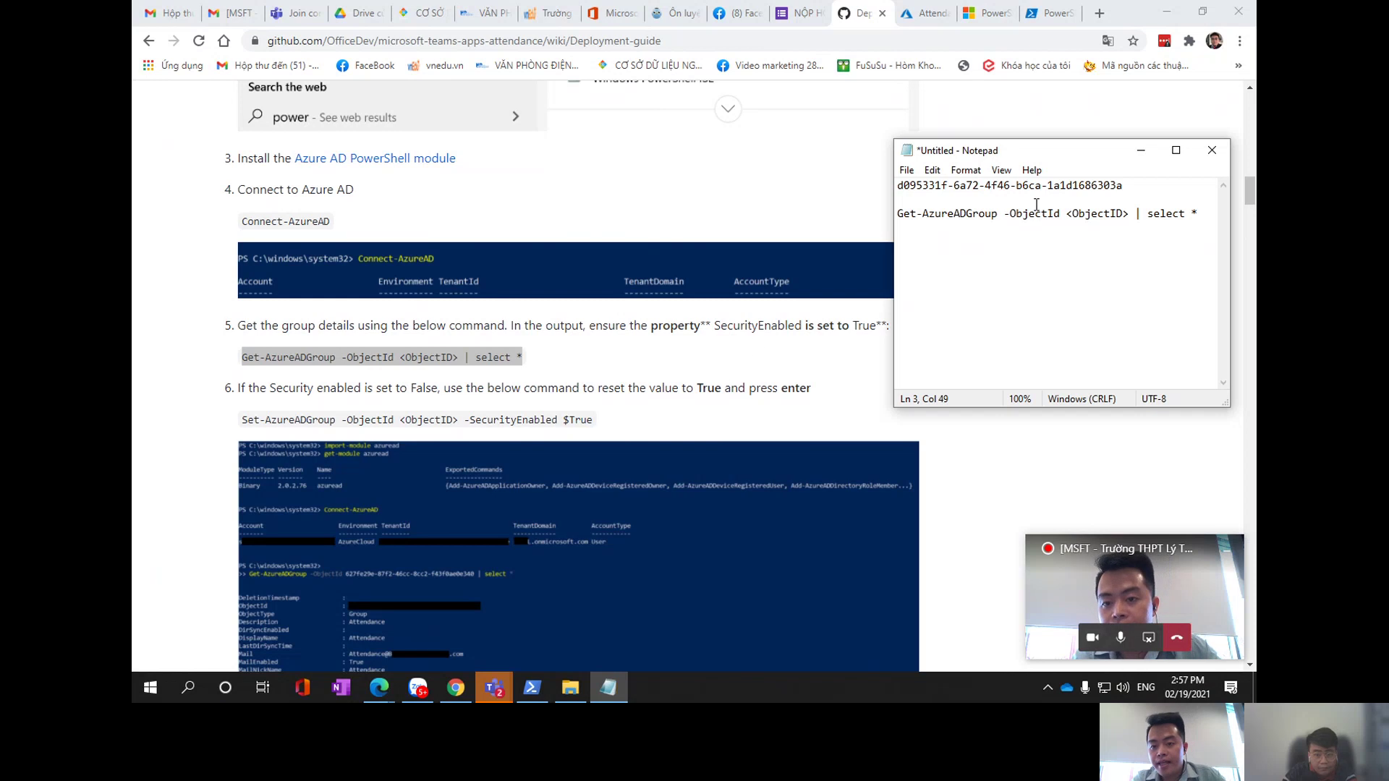
# Step: Replace <ObjectID> with the Attendance Object Id, remove blank lines, and copy the finished command
pyautogui.moveTo(1151, 185); pyautogui.dragTo(769, 180)
pyautogui.hotkey('ctrl', 'c')
pyautogui.press('BackSpace')
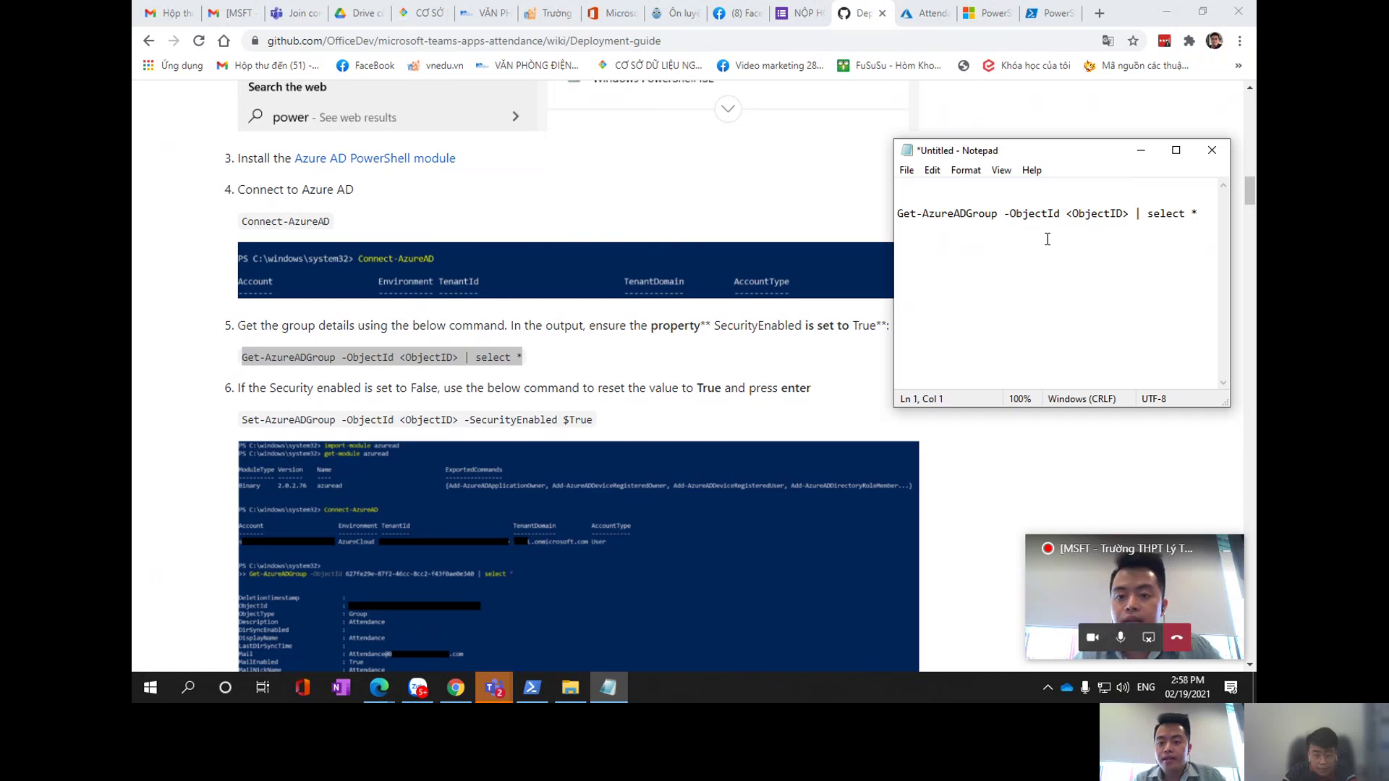
pyautogui.moveTo(1063, 216); pyautogui.dragTo(1005, 212)
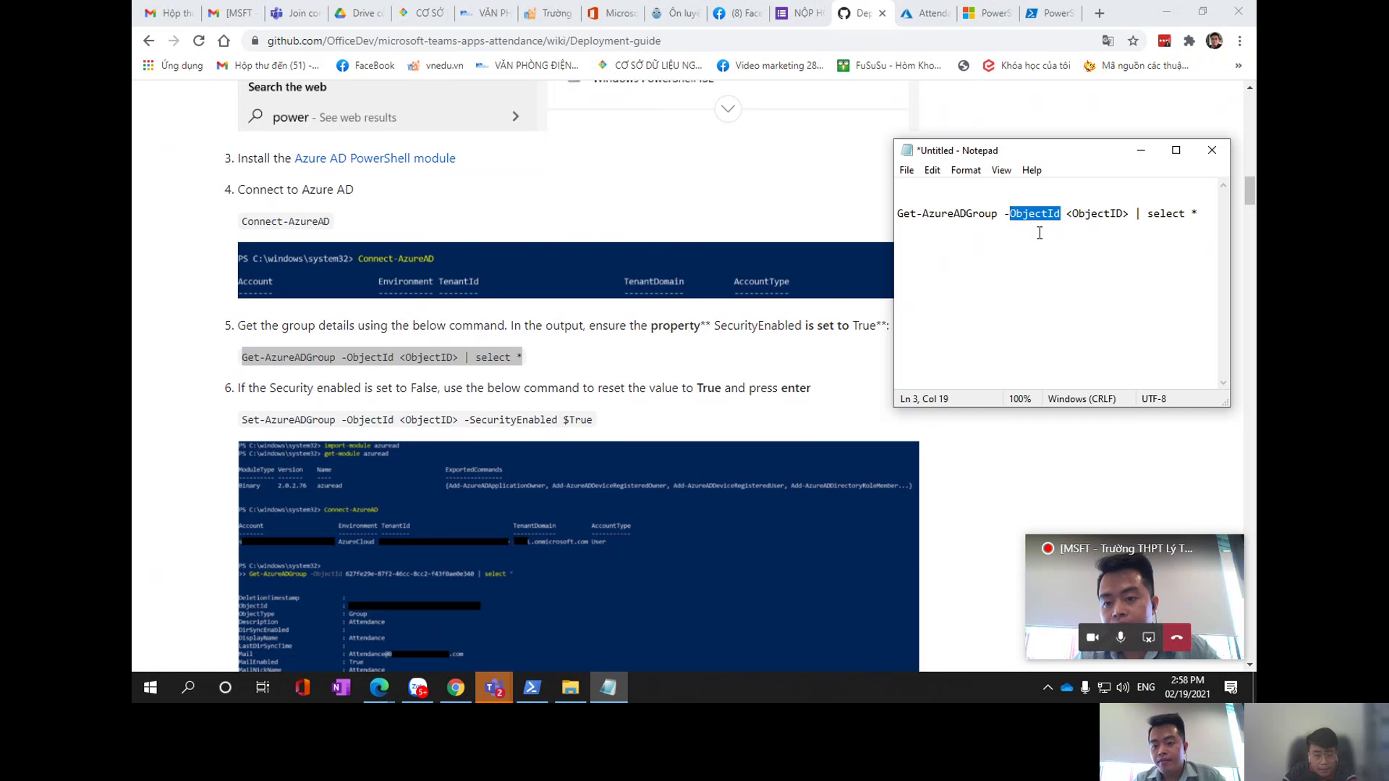
pyautogui.moveTo(1125, 211); pyautogui.dragTo(1073, 212)
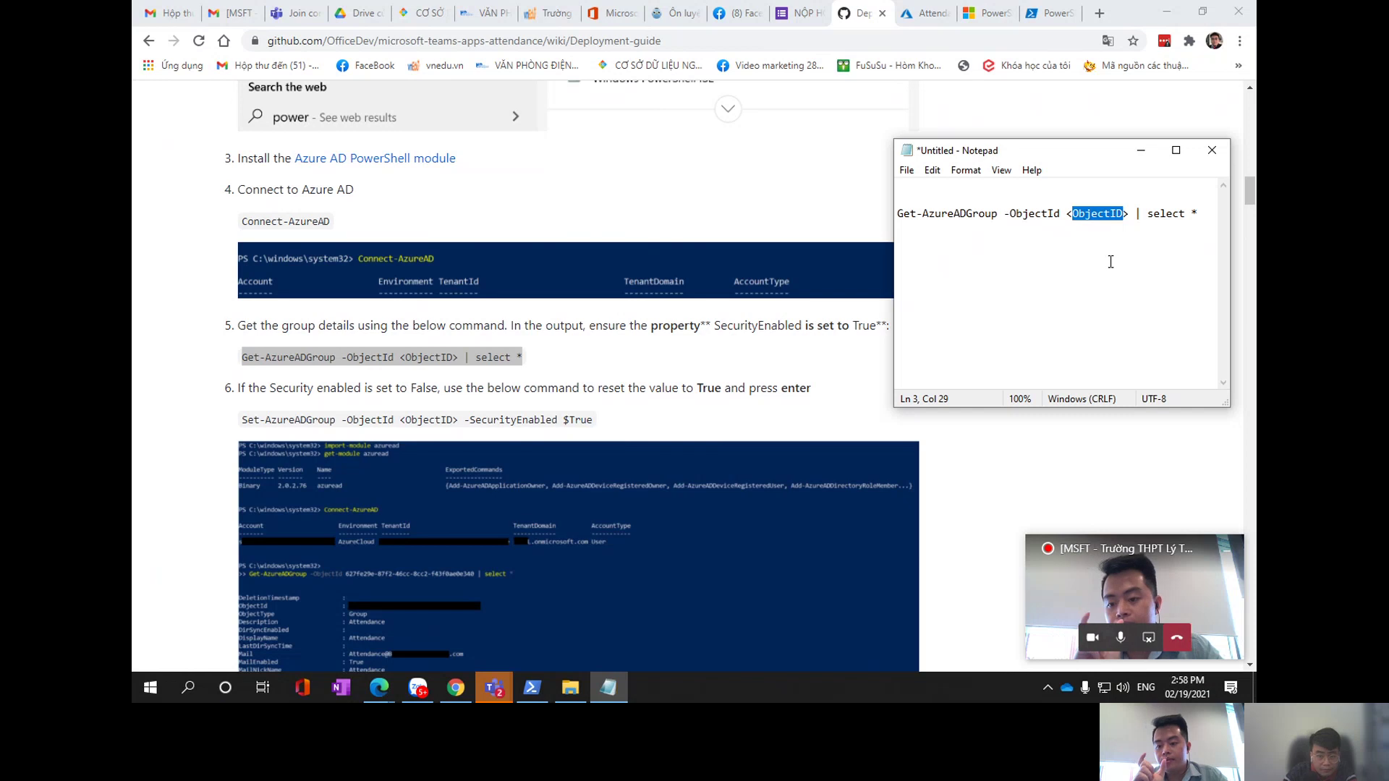
pyautogui.press('BackSpace')
pyautogui.press('BackSpace')
pyautogui.press('Delete')
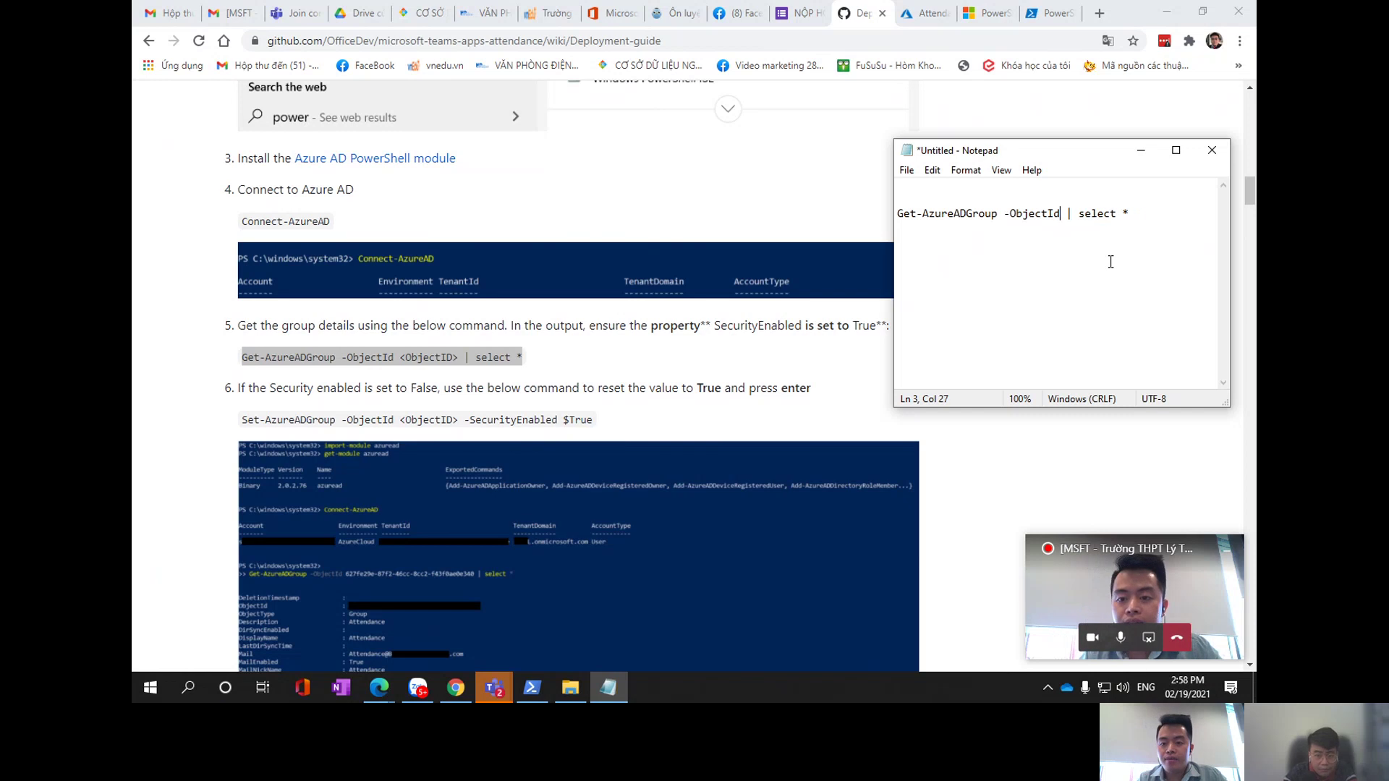
pyautogui.hotkey('ctrl', 'v')
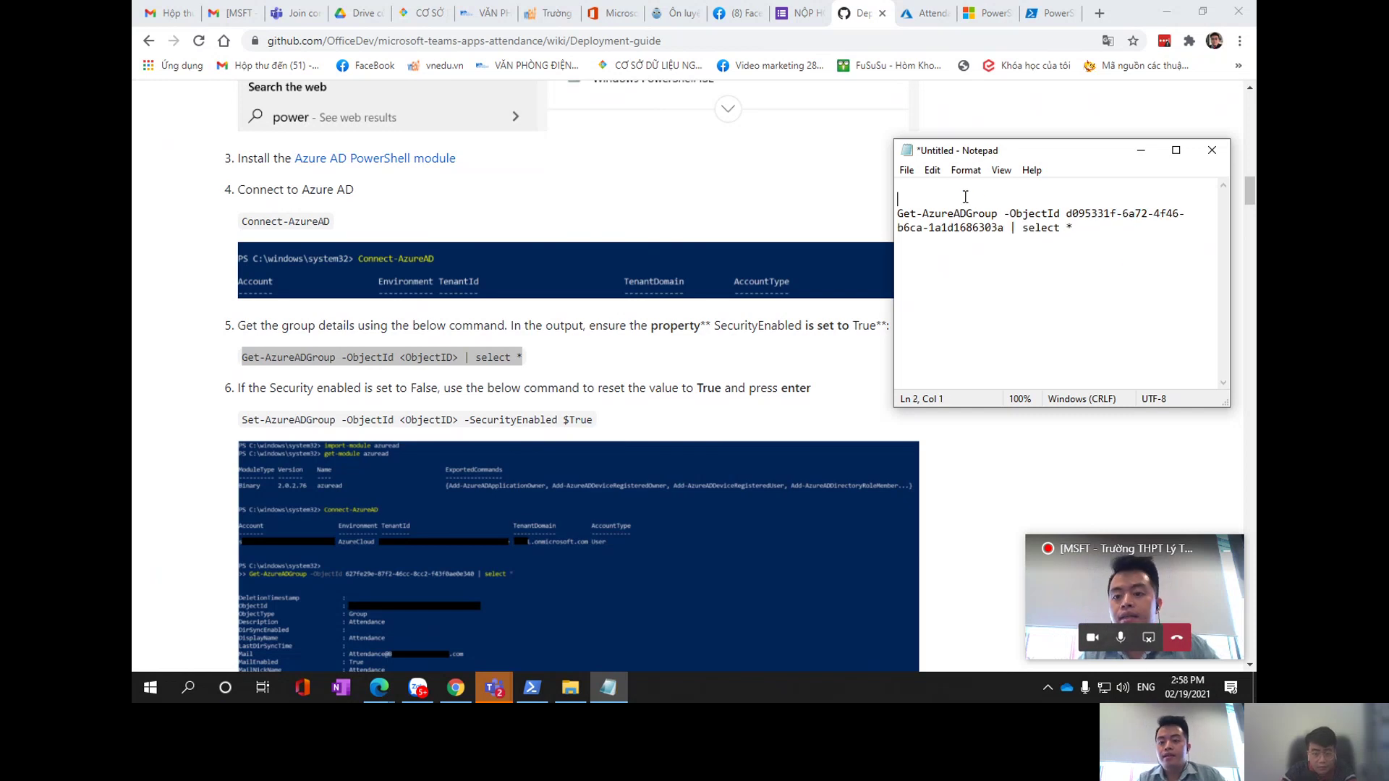
pyautogui.hotkey('ctrl', 'Home')
pyautogui.press('Delete')
pyautogui.press('Delete')
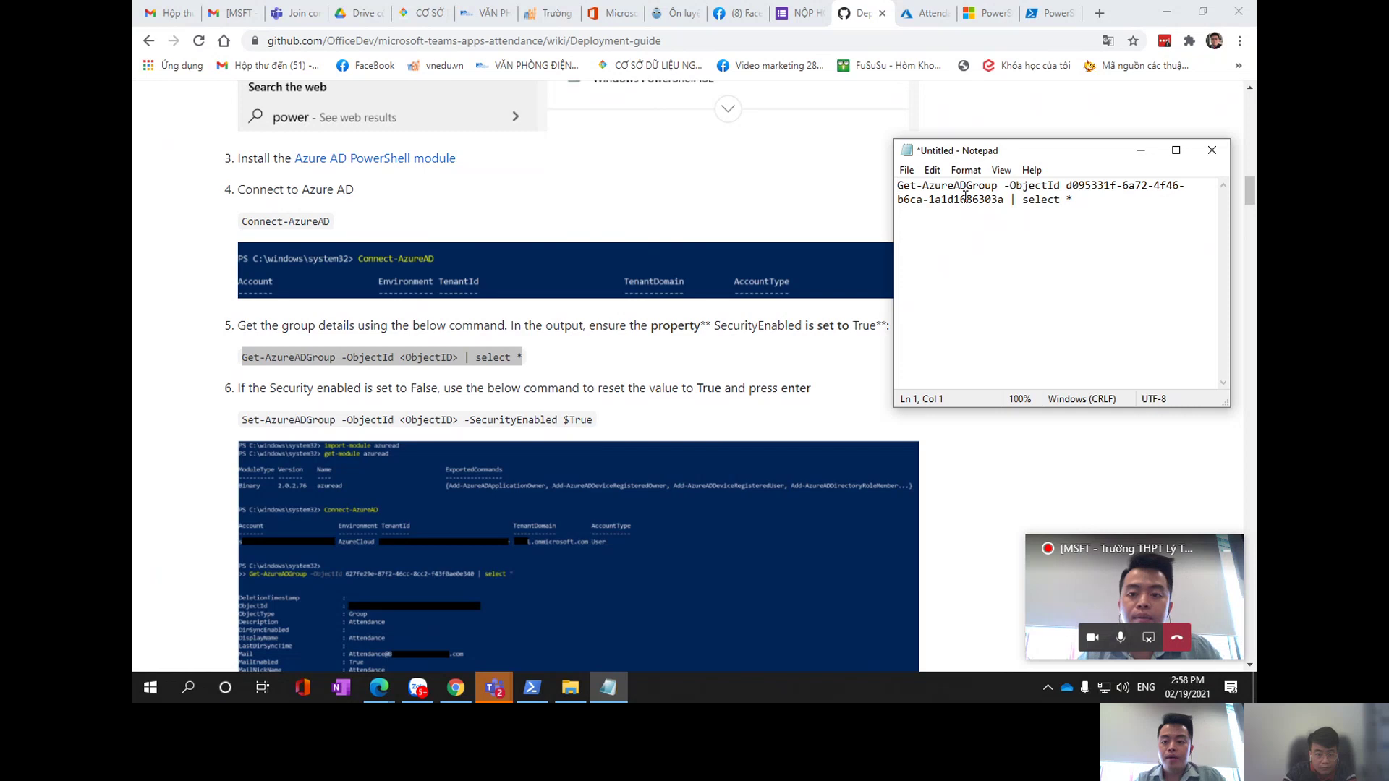
pyautogui.hotkey('ctrl', 'a')
pyautogui.hotkey('ctrl', 'c')
# Step: Run the Get-AzureADGroup query in PowerShell, listing the Attendance group with SecurityEnabled False
pyautogui.click(531, 687)
pyautogui.rightClick(553, 492)
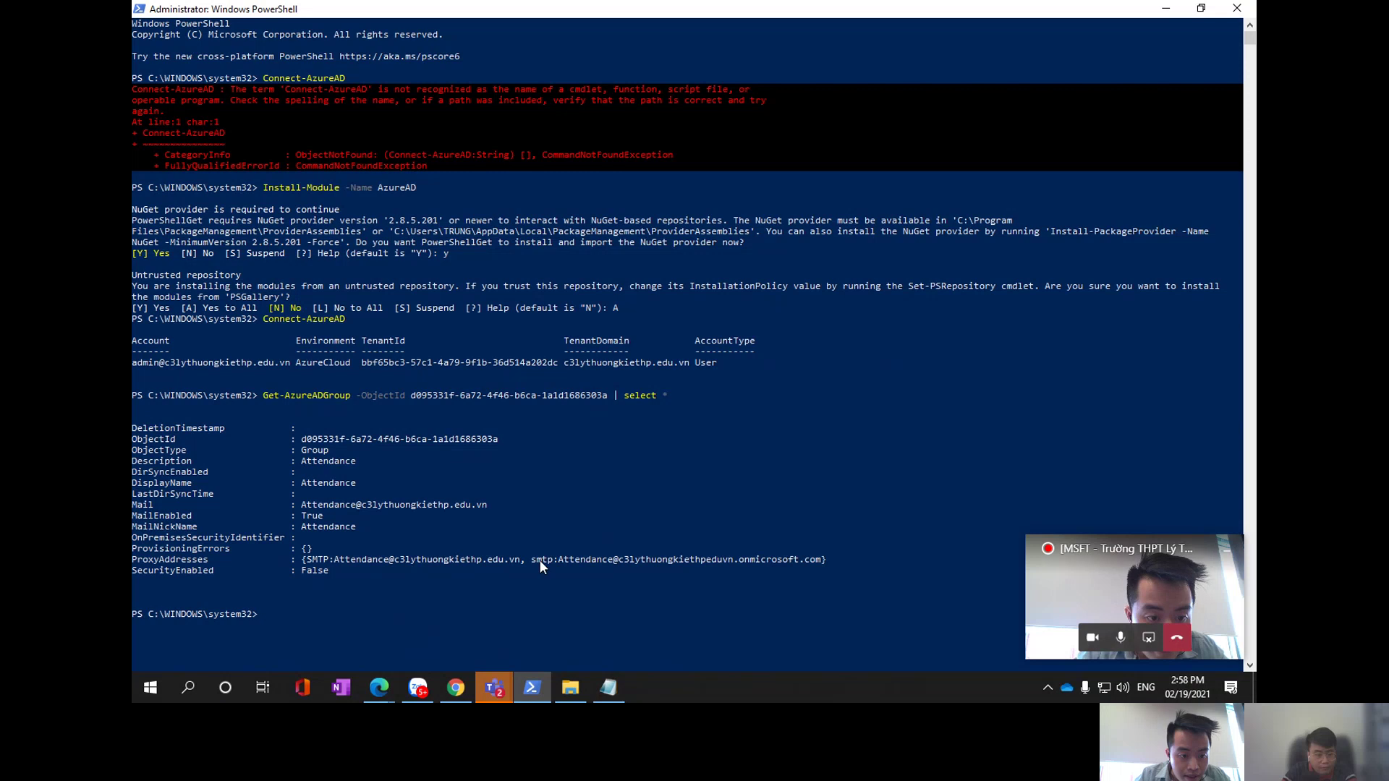
pyautogui.scroll(-1, 358, 553)
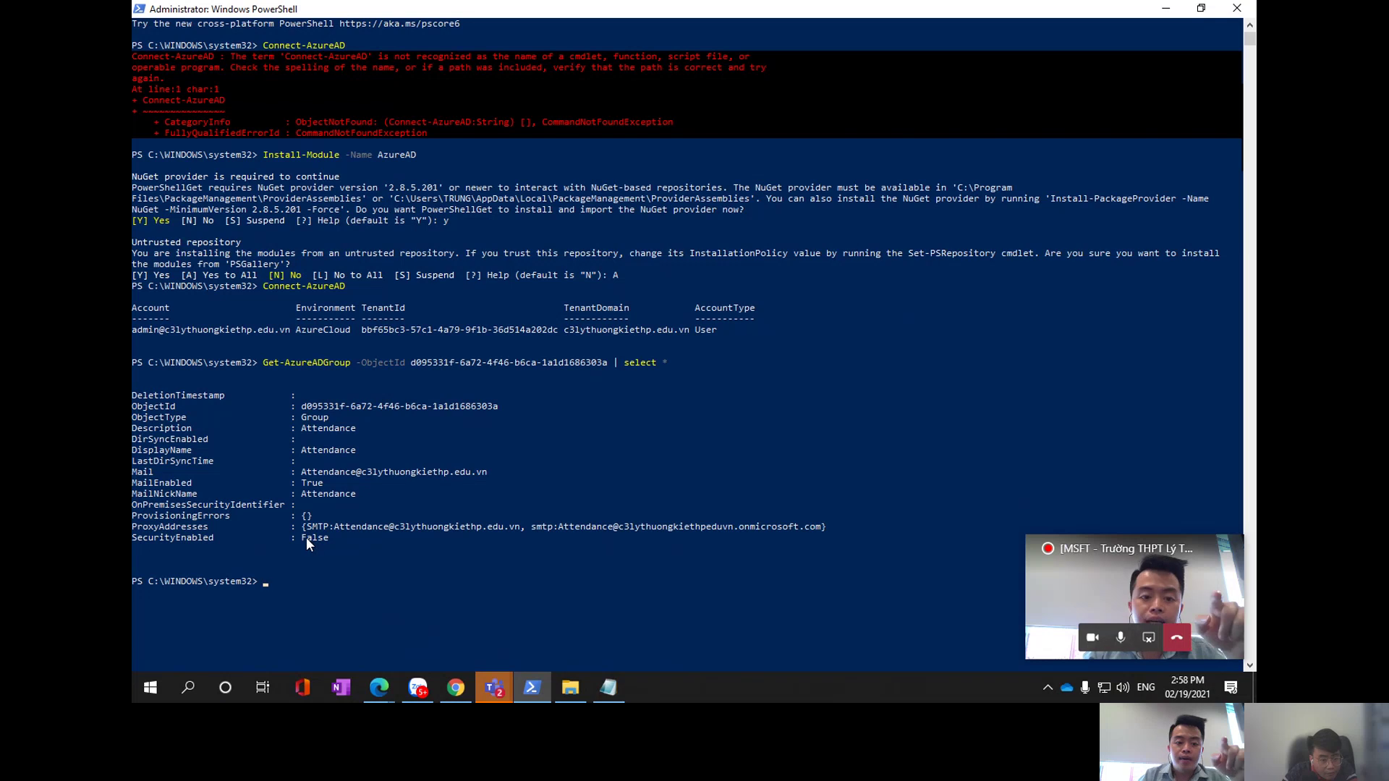
pyautogui.click(467, 691)
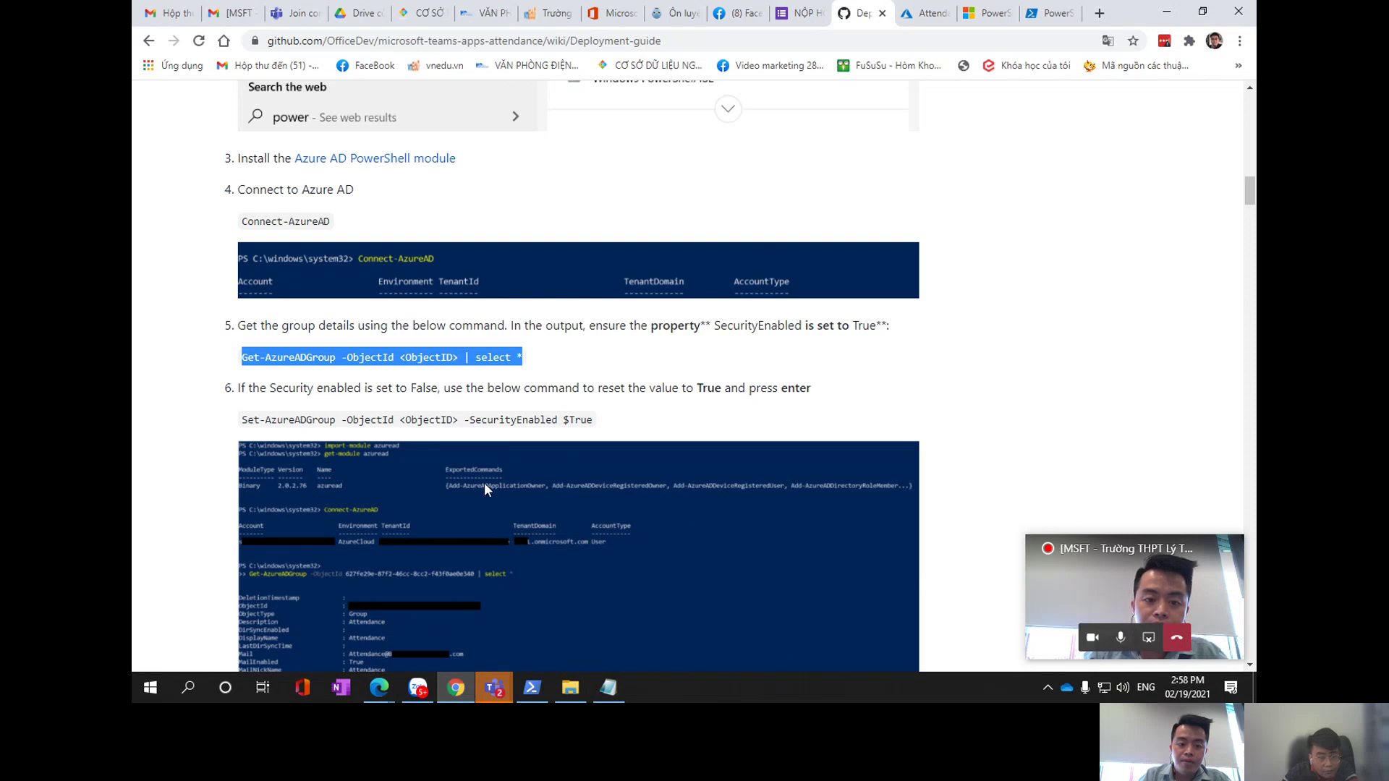
# Step: Copy Set-AzureADGroup from the guide and insert the Attendance Object Id in Notepad
pyautogui.moveTo(611, 424); pyautogui.dragTo(244, 413)
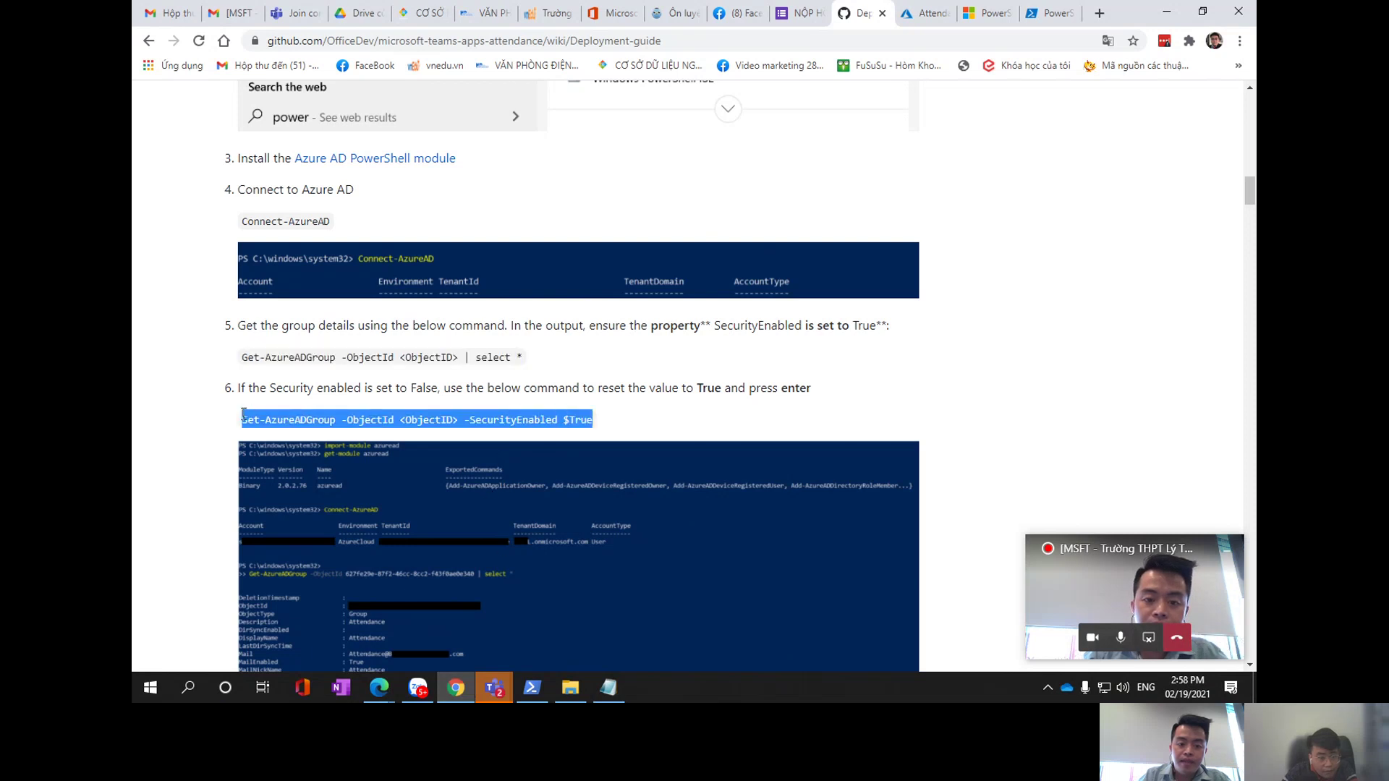
pyautogui.click(532, 687)
pyautogui.rightClick(566, 581)
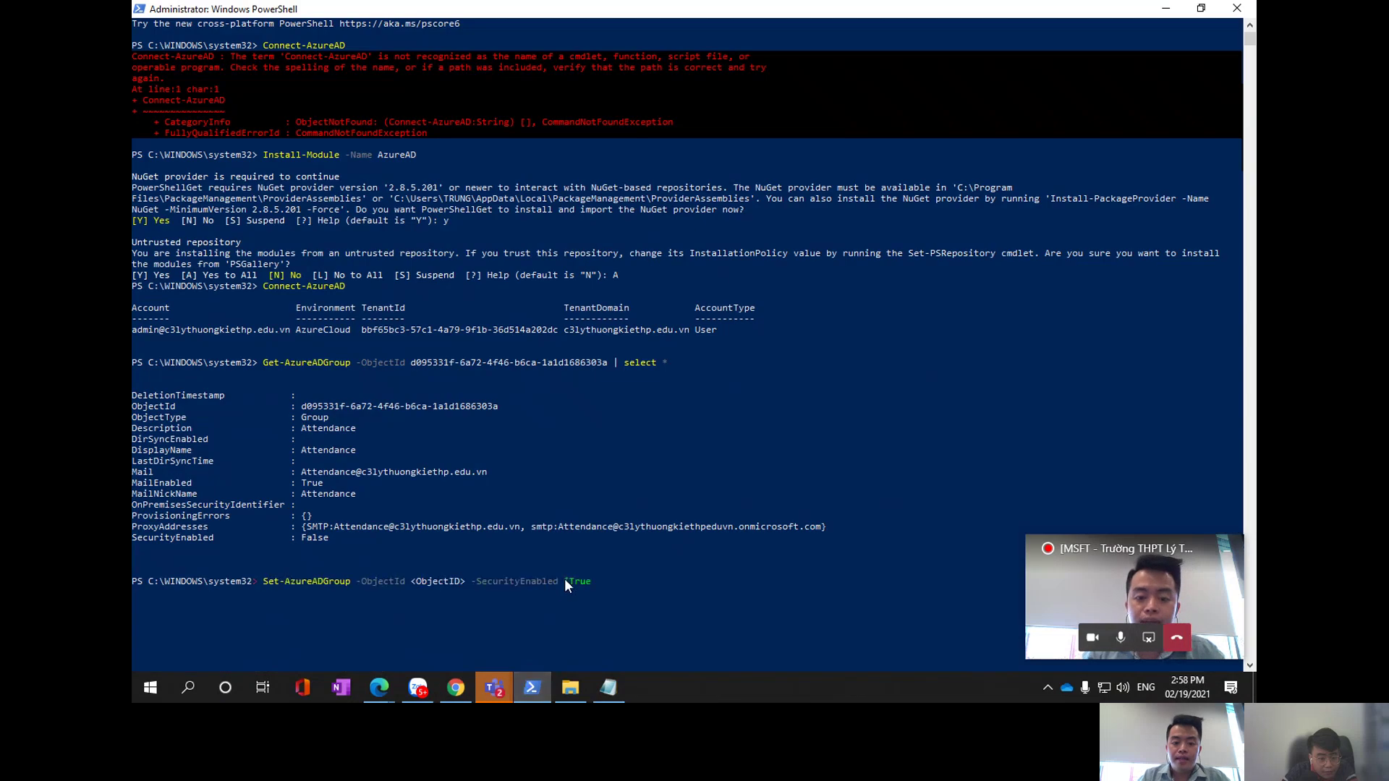
pyautogui.click(609, 687)
pyautogui.click(1111, 230)
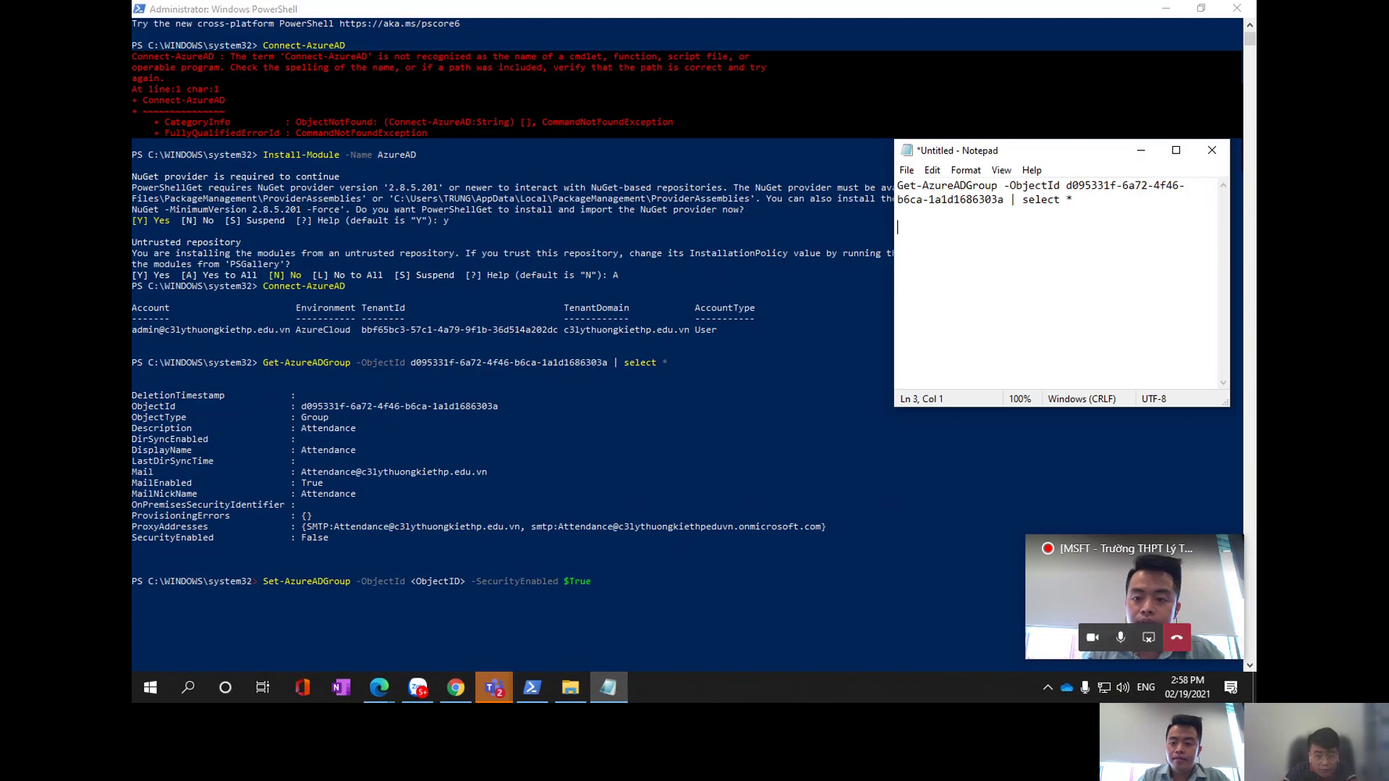
pyautogui.hotkey('ctrl', 'v')
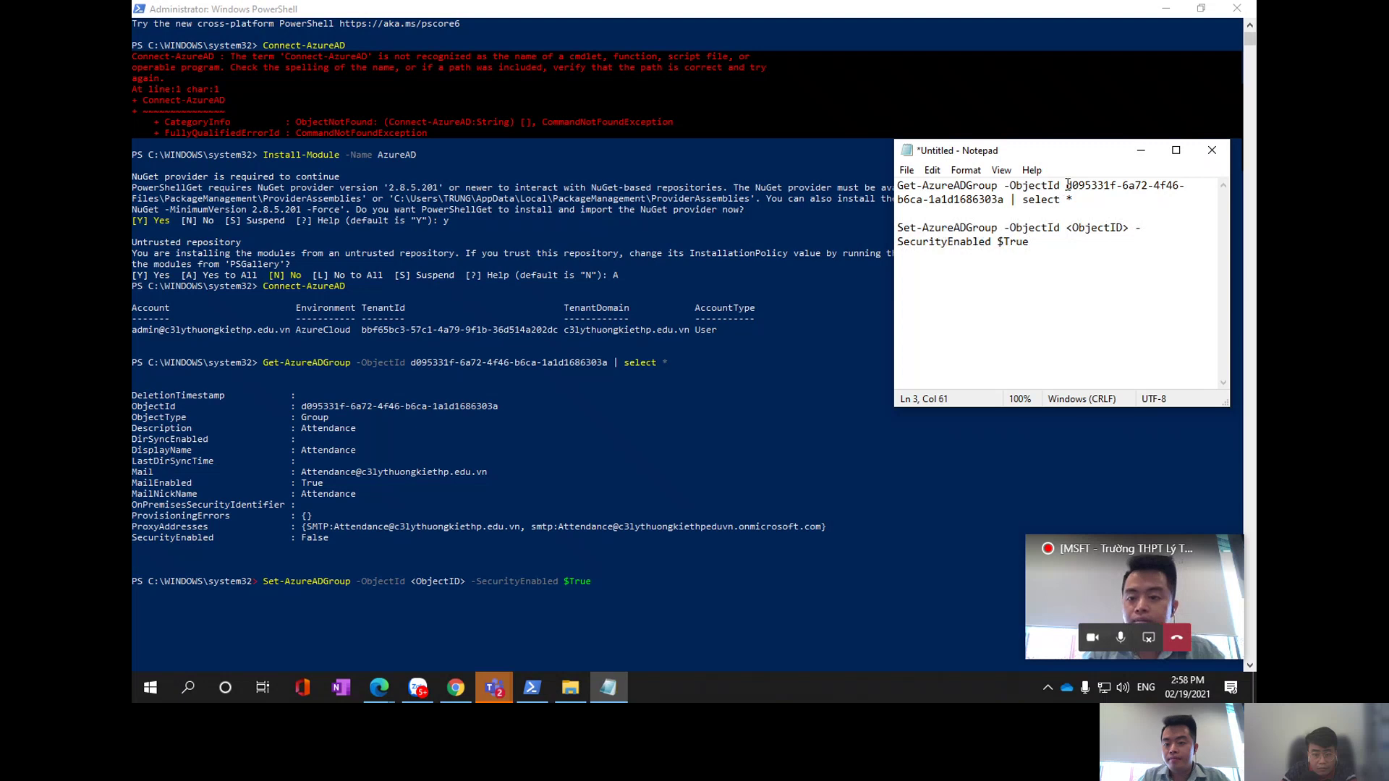
pyautogui.moveTo(1066, 186); pyautogui.dragTo(729, 227)
pyautogui.write('d095331f-6a72-4f46-b6ca-1a1d1686303a')
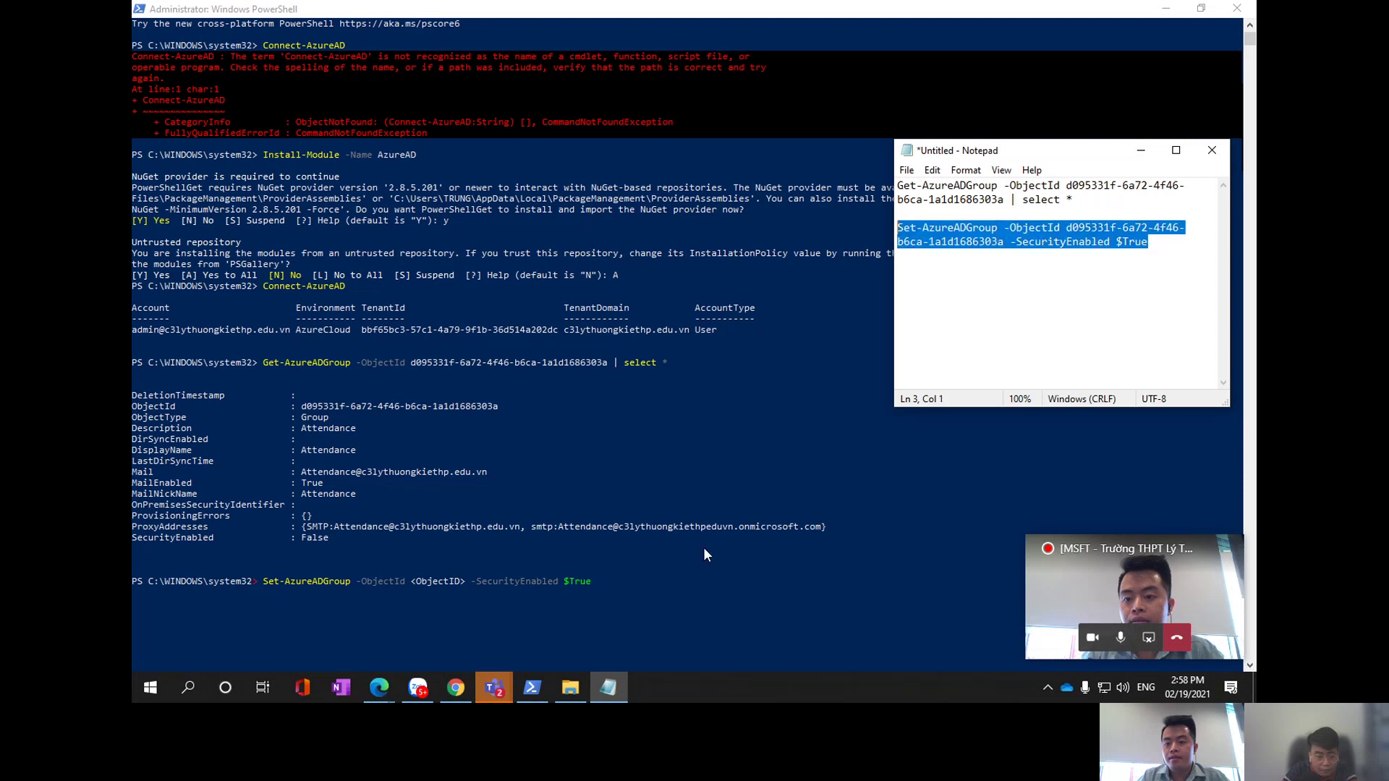
# Step: Clear the prompt and run the completed Set-AzureADGroup -SecurityEnabled $True command in PowerShell
pyautogui.click(630, 635)
pyautogui.click(643, 591)
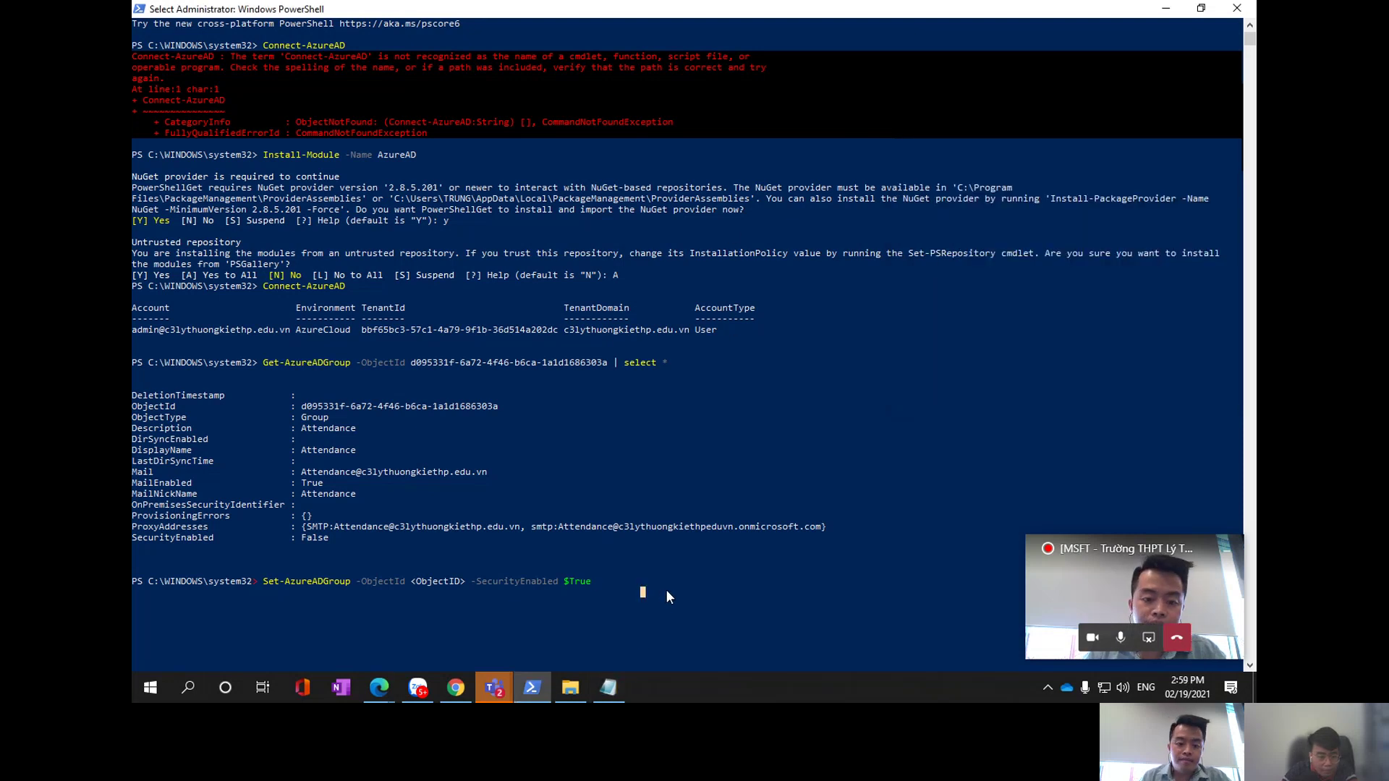
pyautogui.press('Escape')
pyautogui.press('BackSpace')
pyautogui.press('BackSpace')
pyautogui.press('BackSpace')
pyautogui.press('BackSpace')
pyautogui.press('BackSpace')
pyautogui.press('BackSpace')
pyautogui.press('BackSpace')
pyautogui.press('BackSpace')
pyautogui.press('BackSpace')
pyautogui.press('BackSpace')
pyautogui.press('BackSpace')
pyautogui.press('BackSpace')
pyautogui.press('BackSpace')
pyautogui.press('BackSpace')
pyautogui.press('BackSpace')
pyautogui.press('BackSpace')
pyautogui.press('BackSpace')
pyautogui.press('BackSpace')
pyautogui.press('BackSpace')
pyautogui.press('BackSpace')
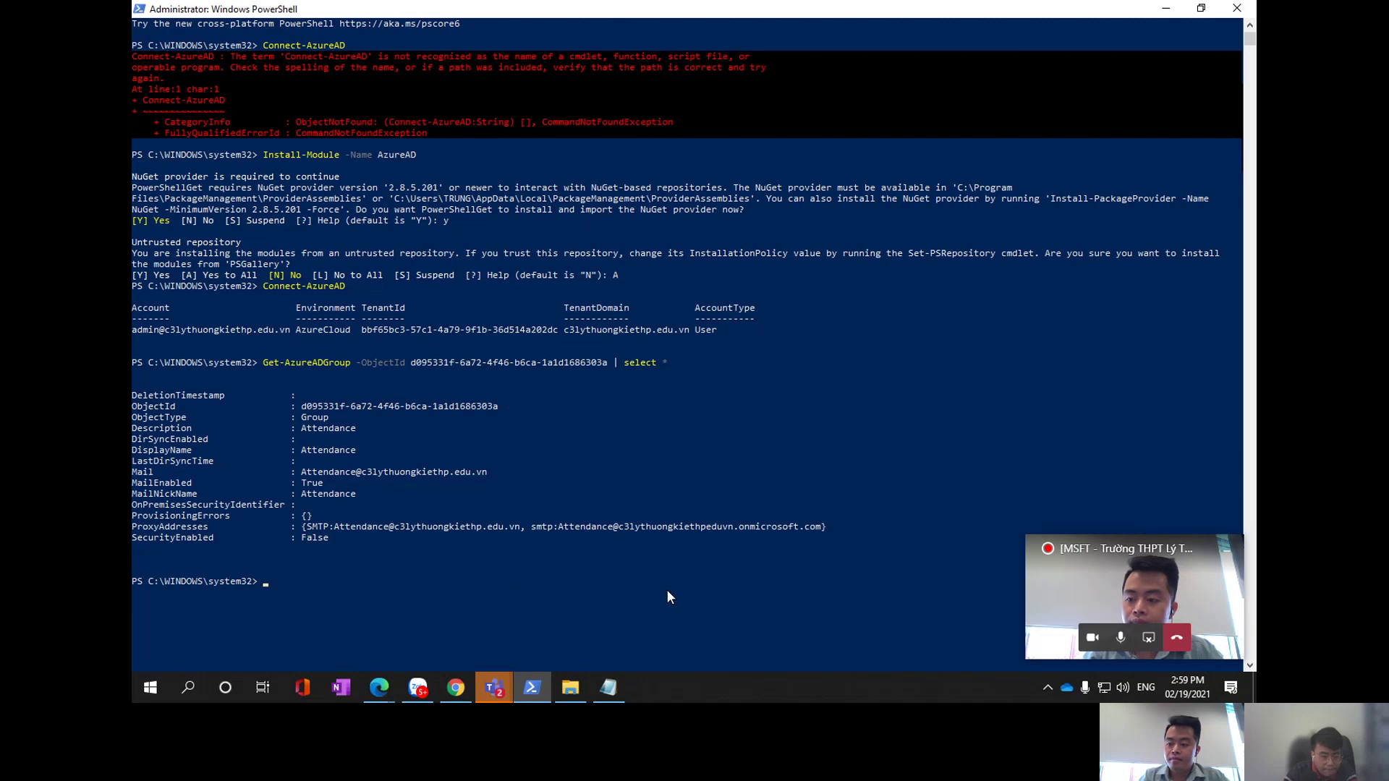
pyautogui.rightClick(668, 589)
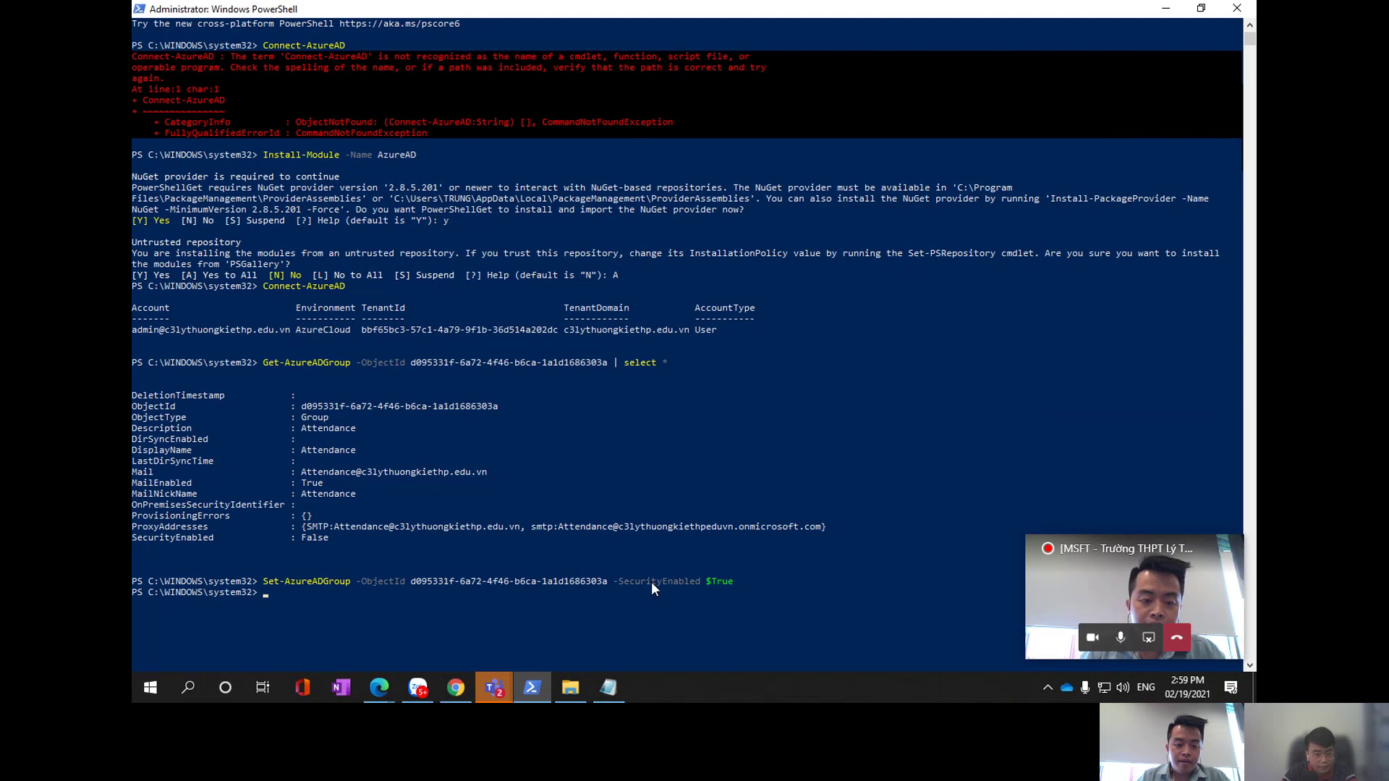
pyautogui.scroll(-1, 651, 588)
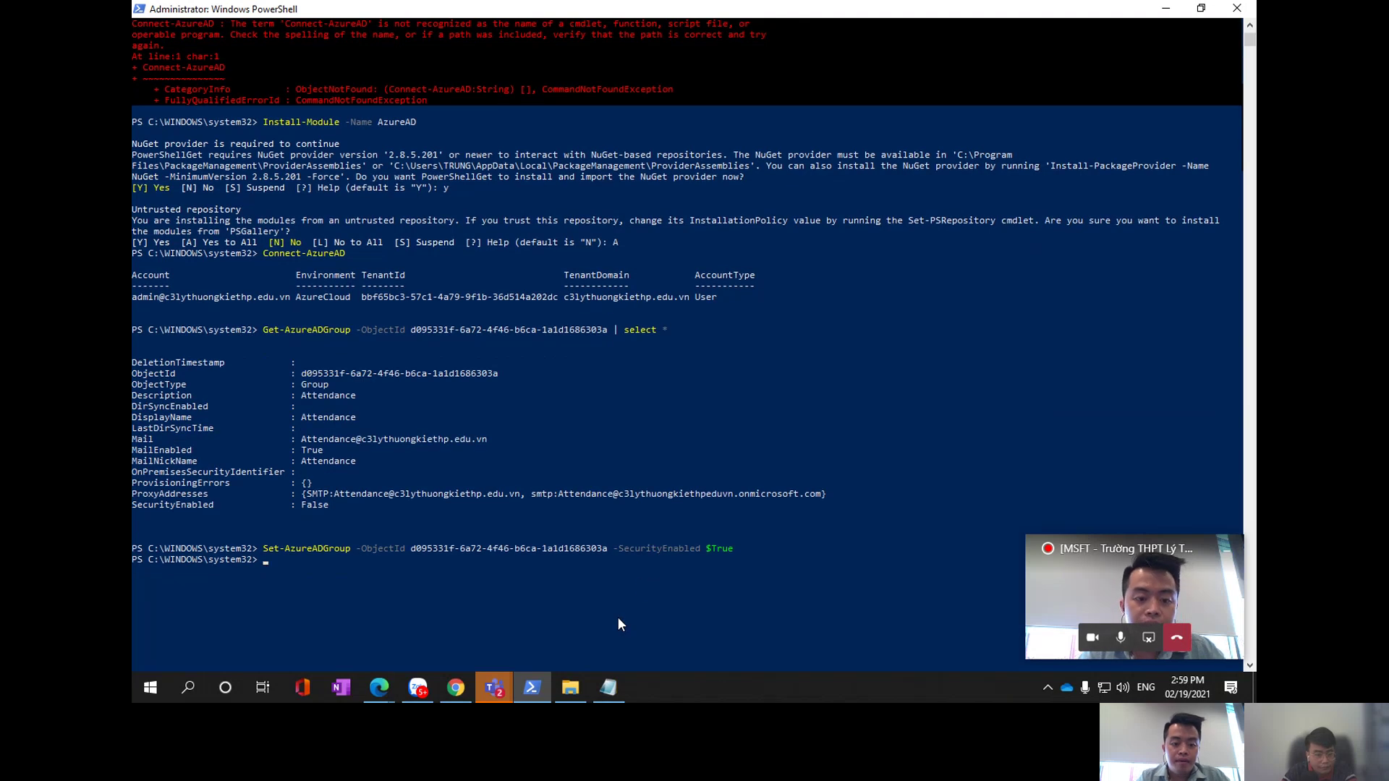
# Step: Re-run Get-AzureADGroup to confirm SecurityEnabled True, then view the guide's Create SharePoint Lists step
pyautogui.press('Up')
pyautogui.press('Up')
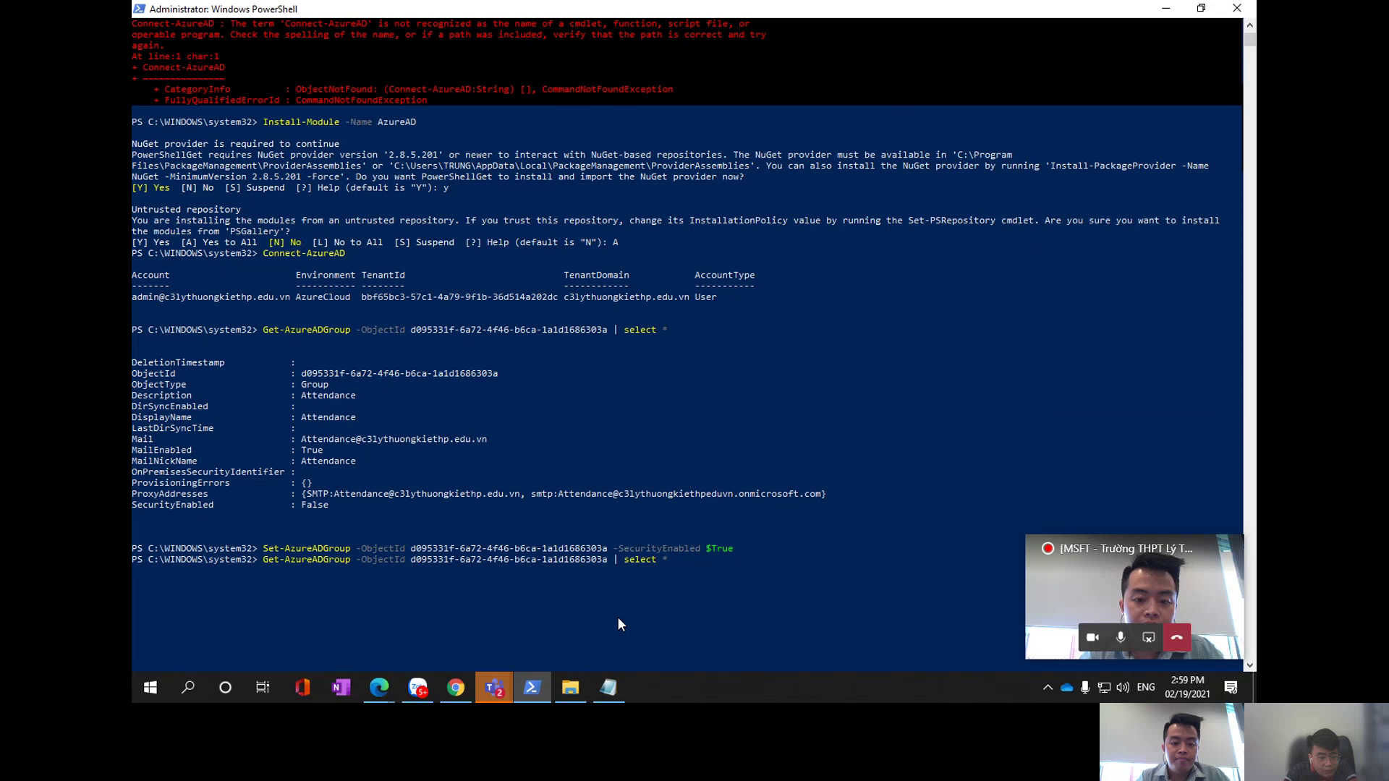
pyautogui.press('Return')
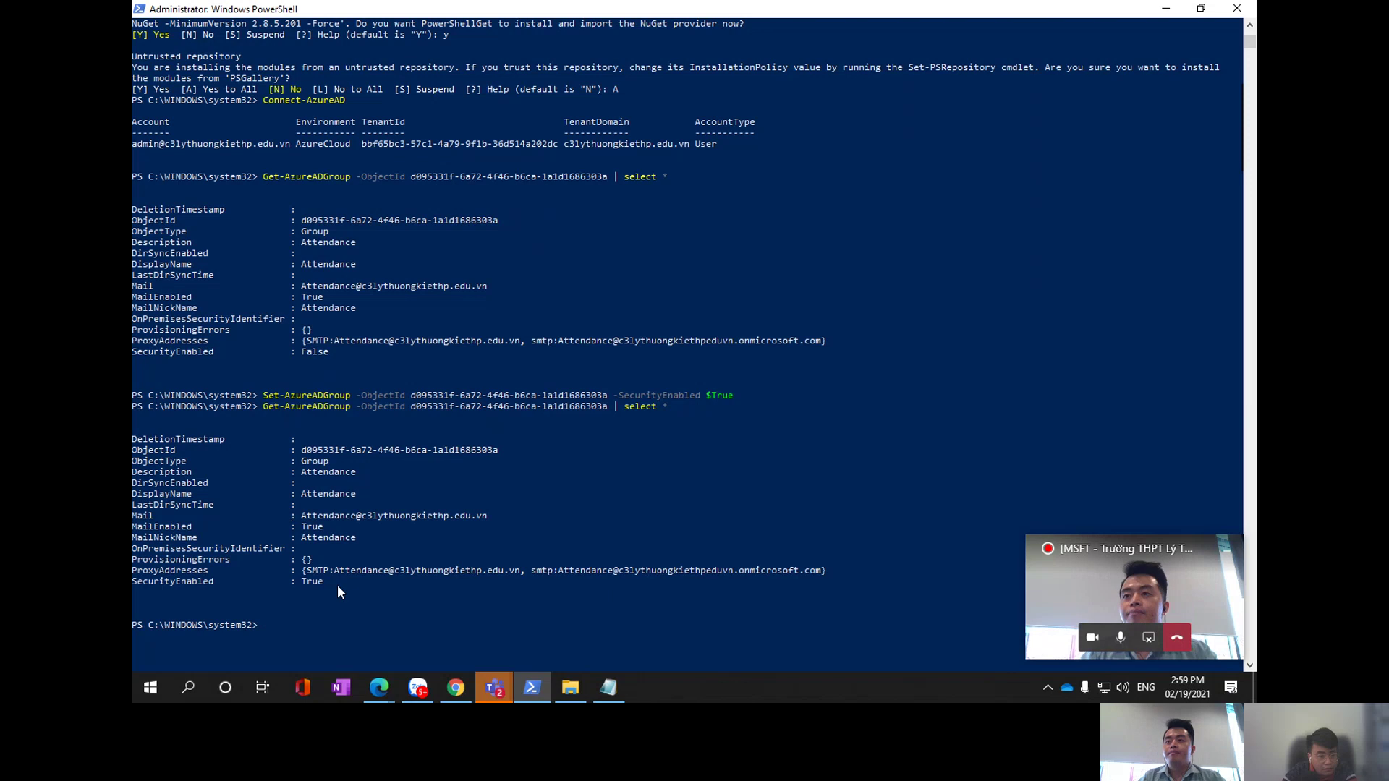
pyautogui.scroll(-2, 337, 585)
pyautogui.click(336, 516)
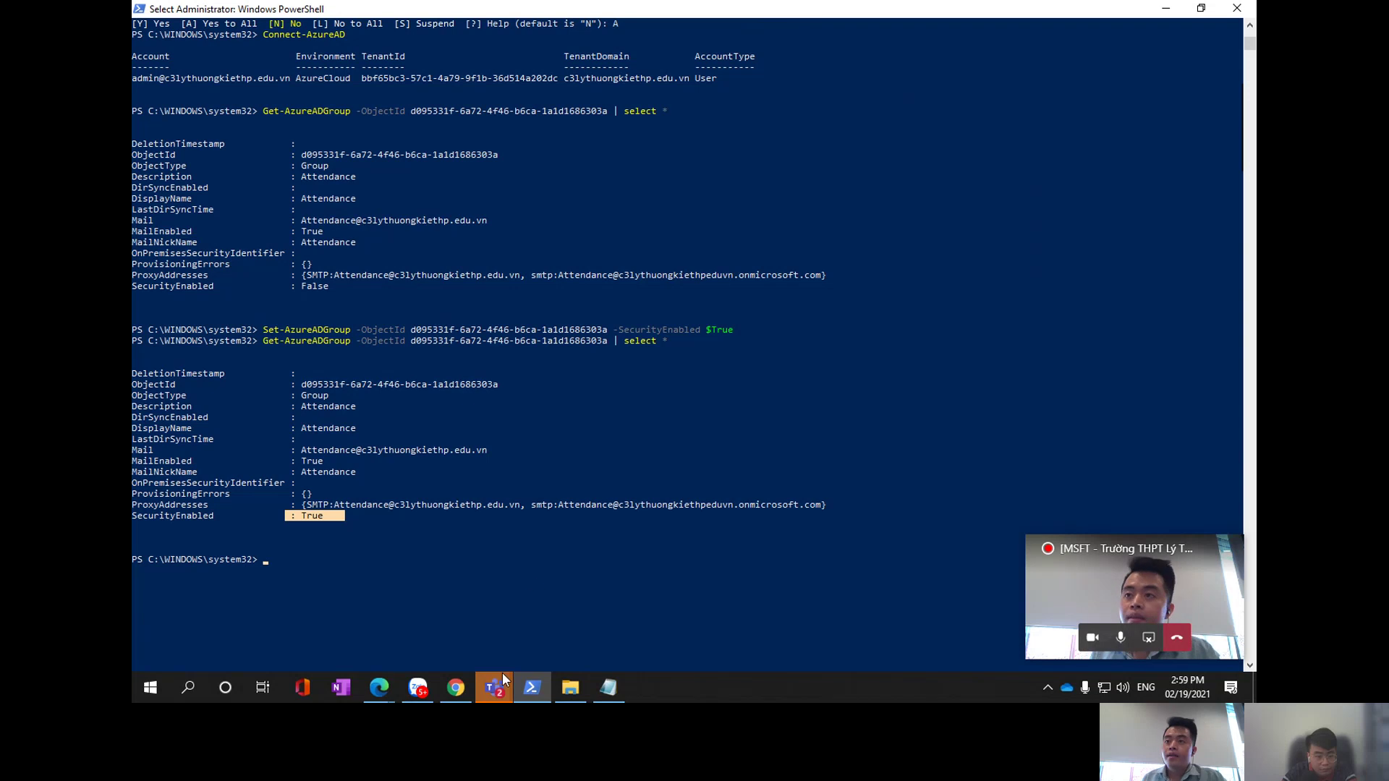
pyautogui.click(455, 687)
pyautogui.scroll(-9, 610, 512)
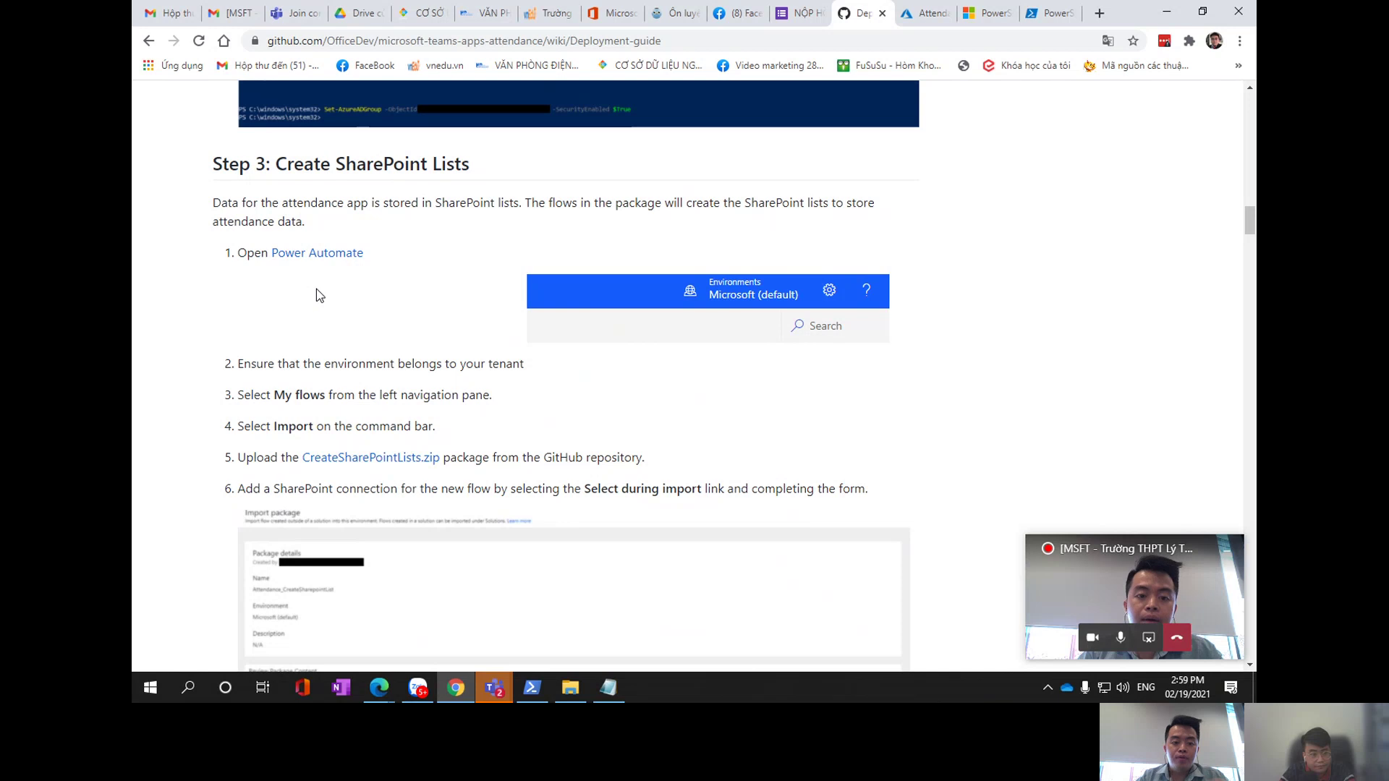
# Step: Open the guide's Power Automate link in a new tab and dismiss the translation prompt
pyautogui.rightClick(327, 253)
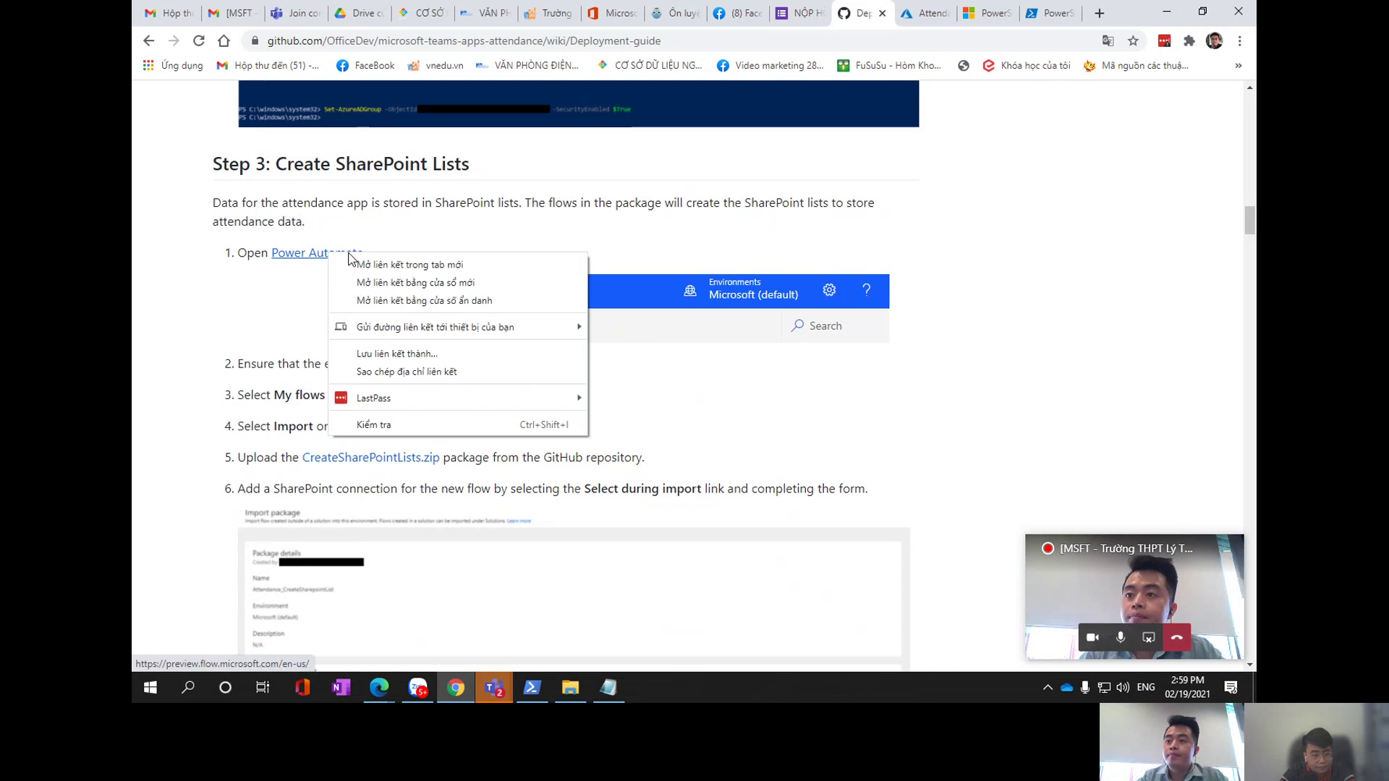
pyautogui.click(354, 264)
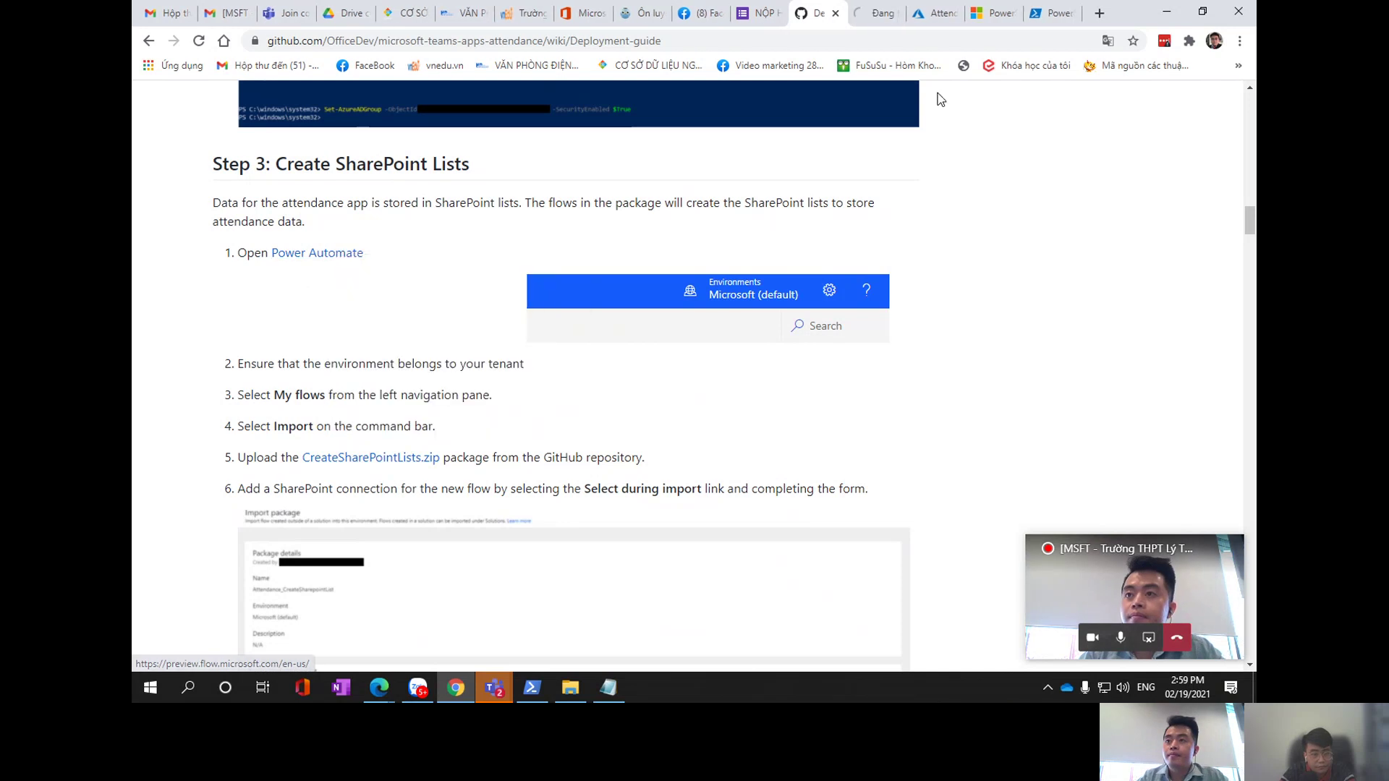
pyautogui.click(871, 12)
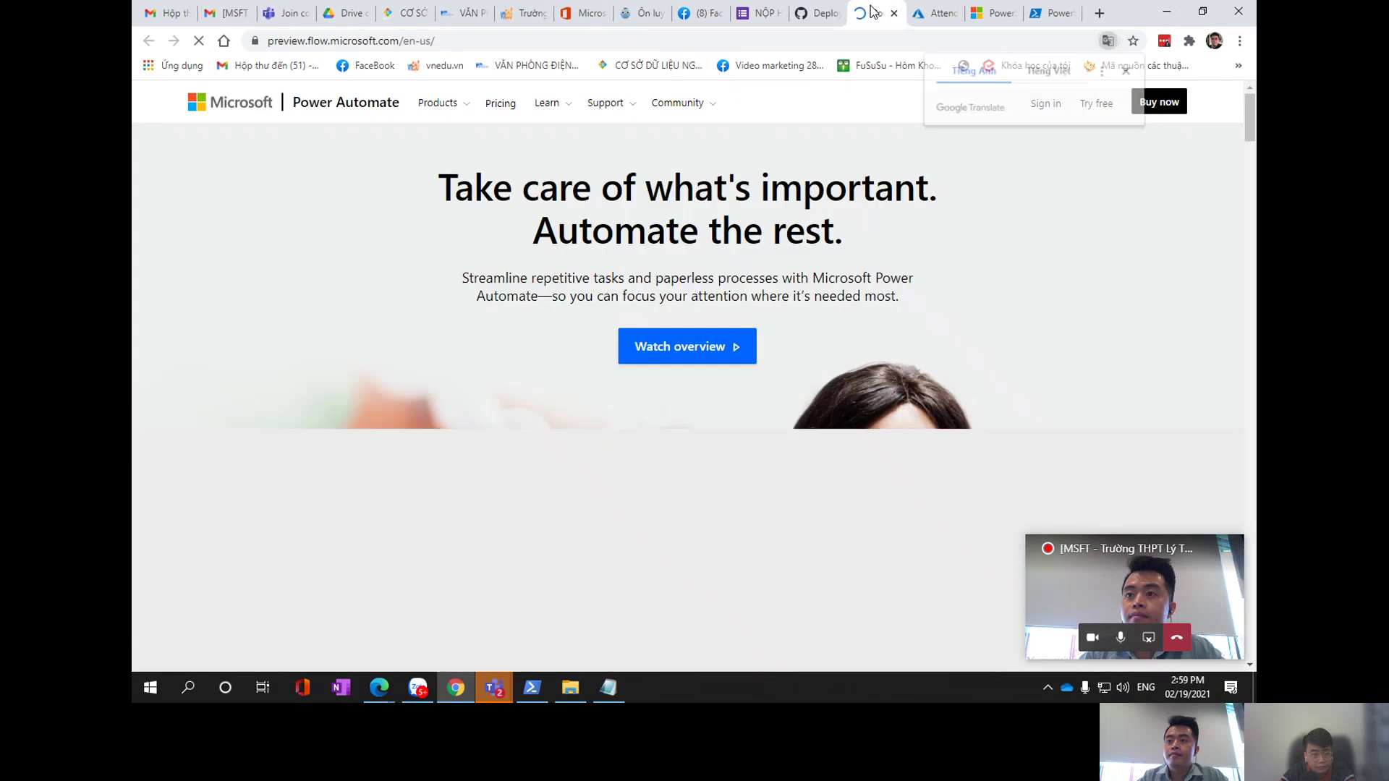
pyautogui.click(1013, 254)
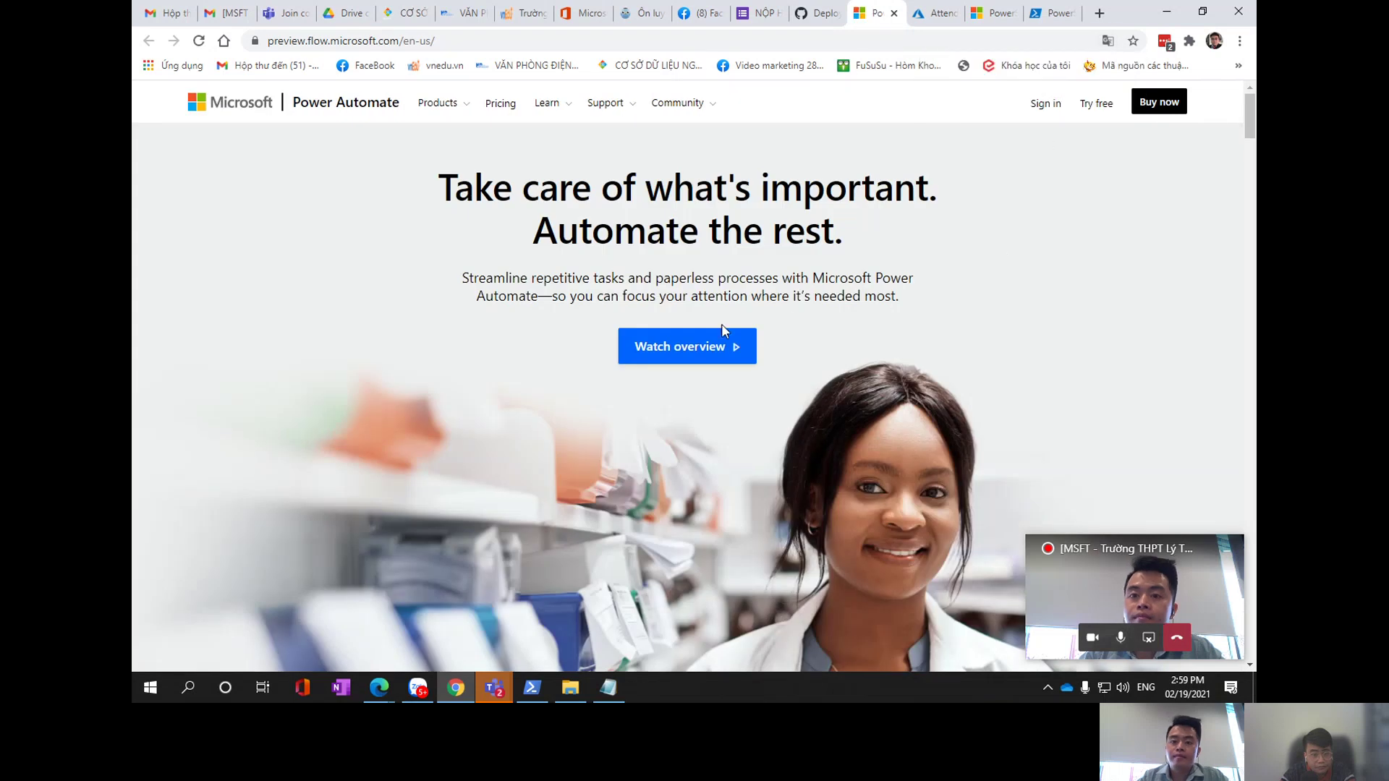
pyautogui.scroll(-4, 722, 331)
pyautogui.scroll(3, 749, 325)
pyautogui.scroll(1, 750, 325)
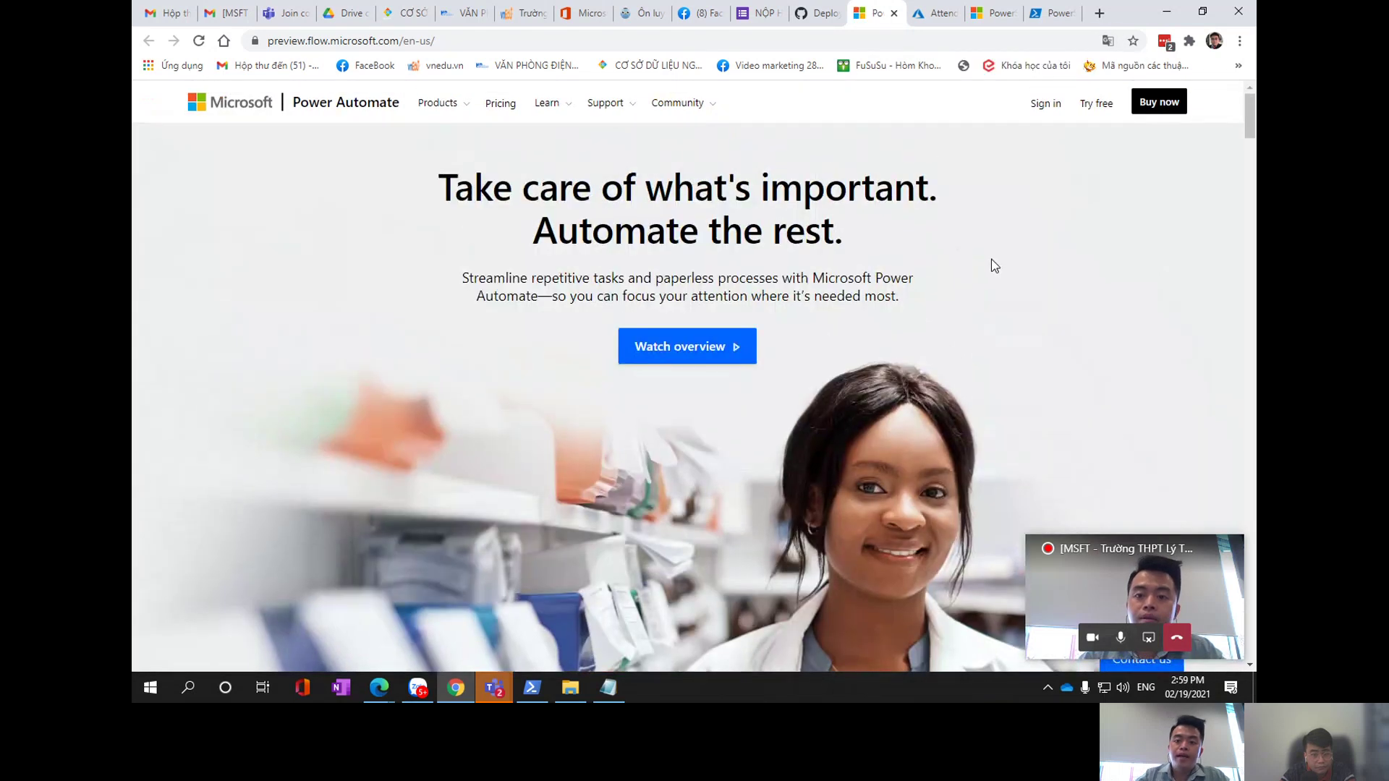
# Step: Attempt Power Automate sign-in, go back from the blank page, and glance at PowerShell
pyautogui.click(1035, 105)
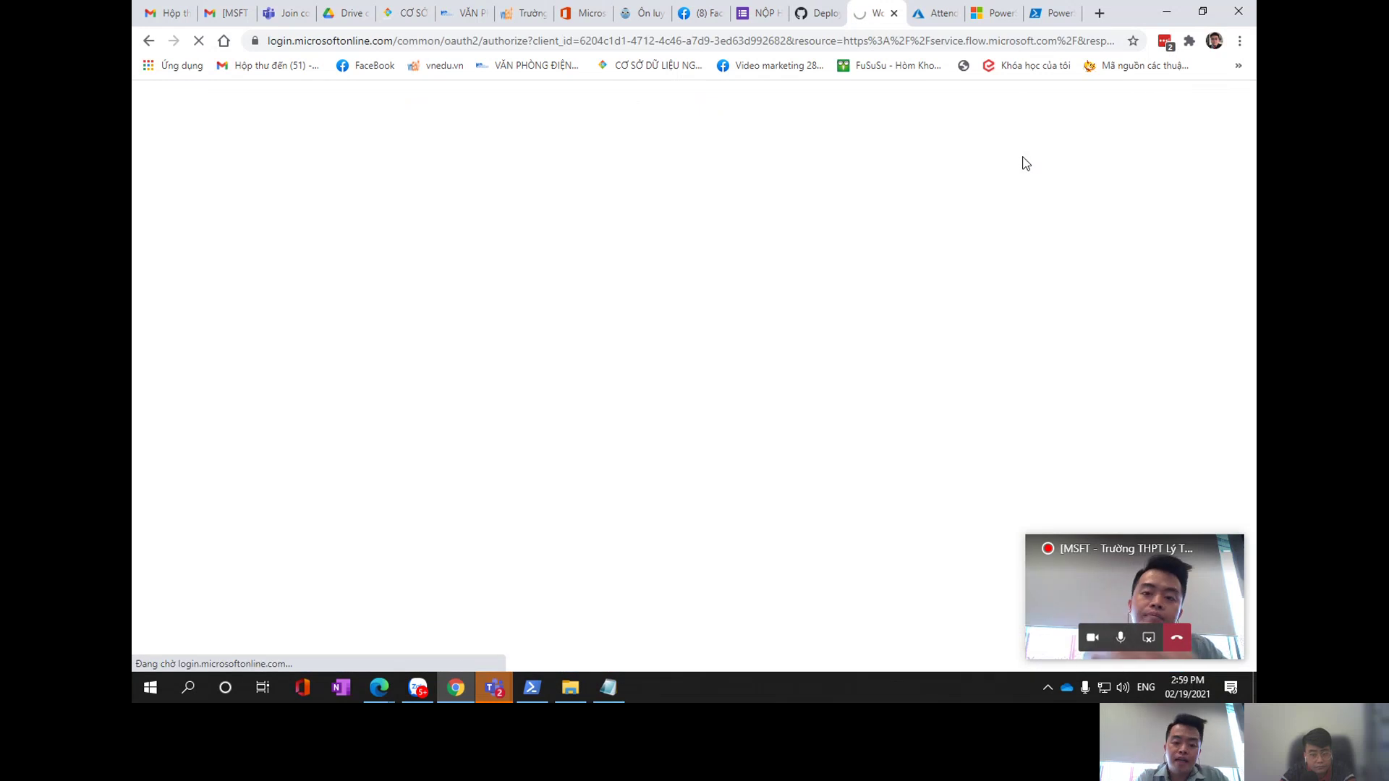
pyautogui.click(149, 41)
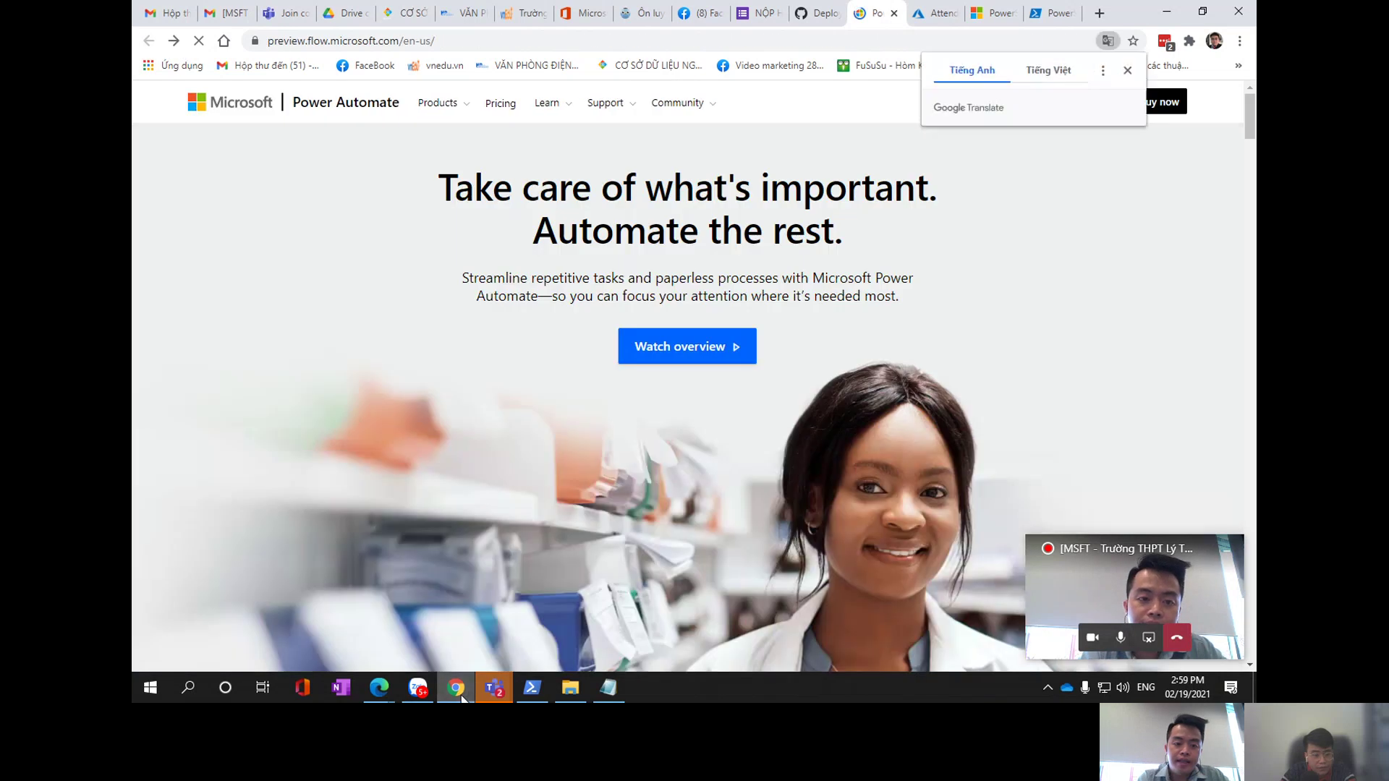
pyautogui.click(461, 697)
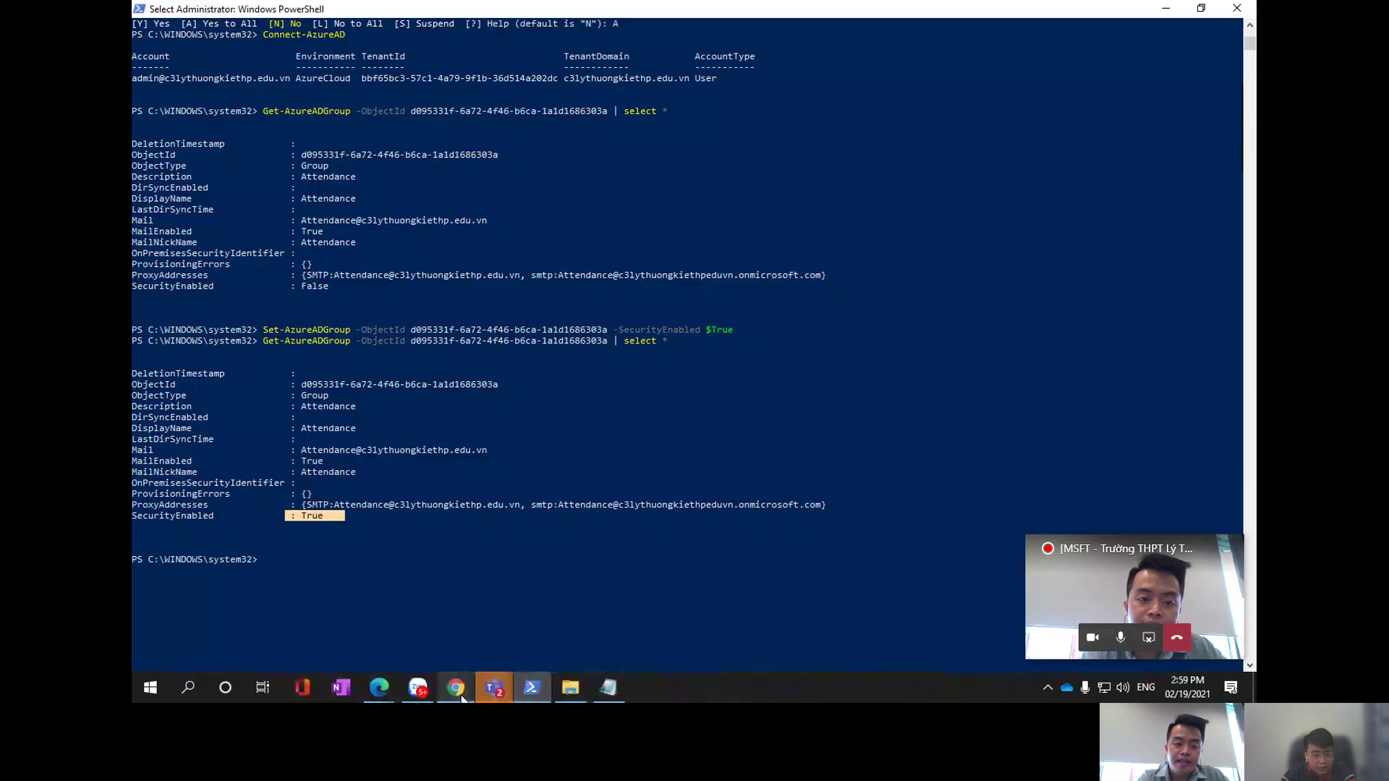
pyautogui.click(461, 697)
# Step: Open a new InPrivate tab and copy the Power Automate page address
pyautogui.moveTo(379, 688)
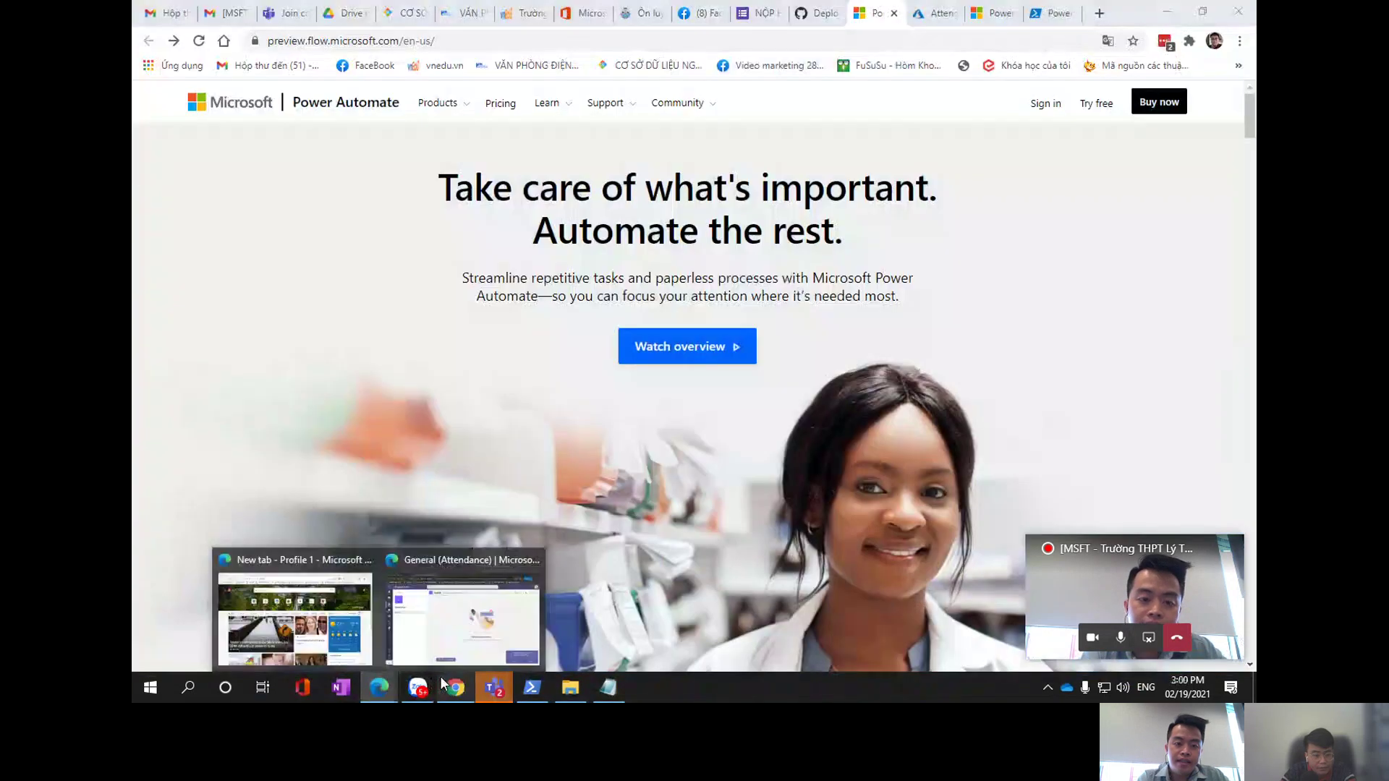
pyautogui.click(347, 646)
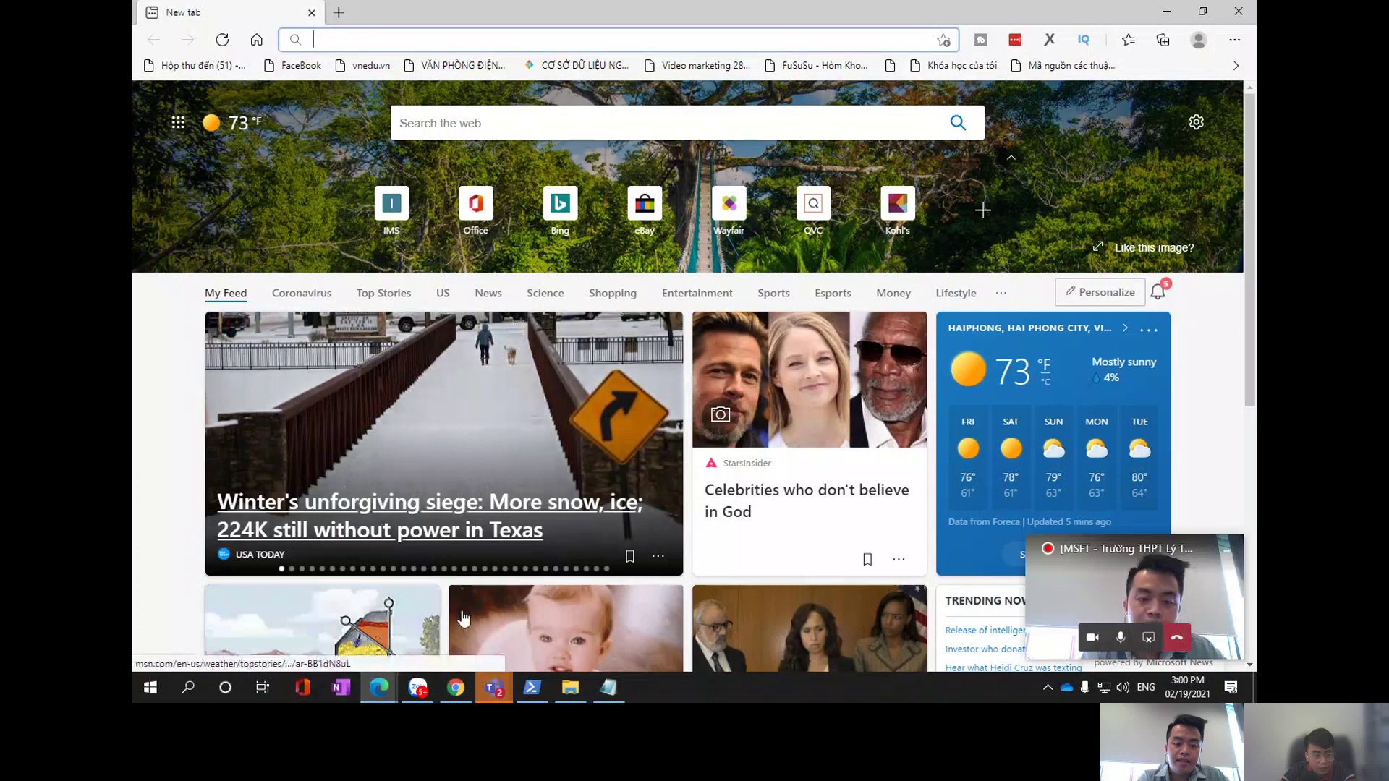
pyautogui.moveTo(393, 688)
pyautogui.click(440, 618)
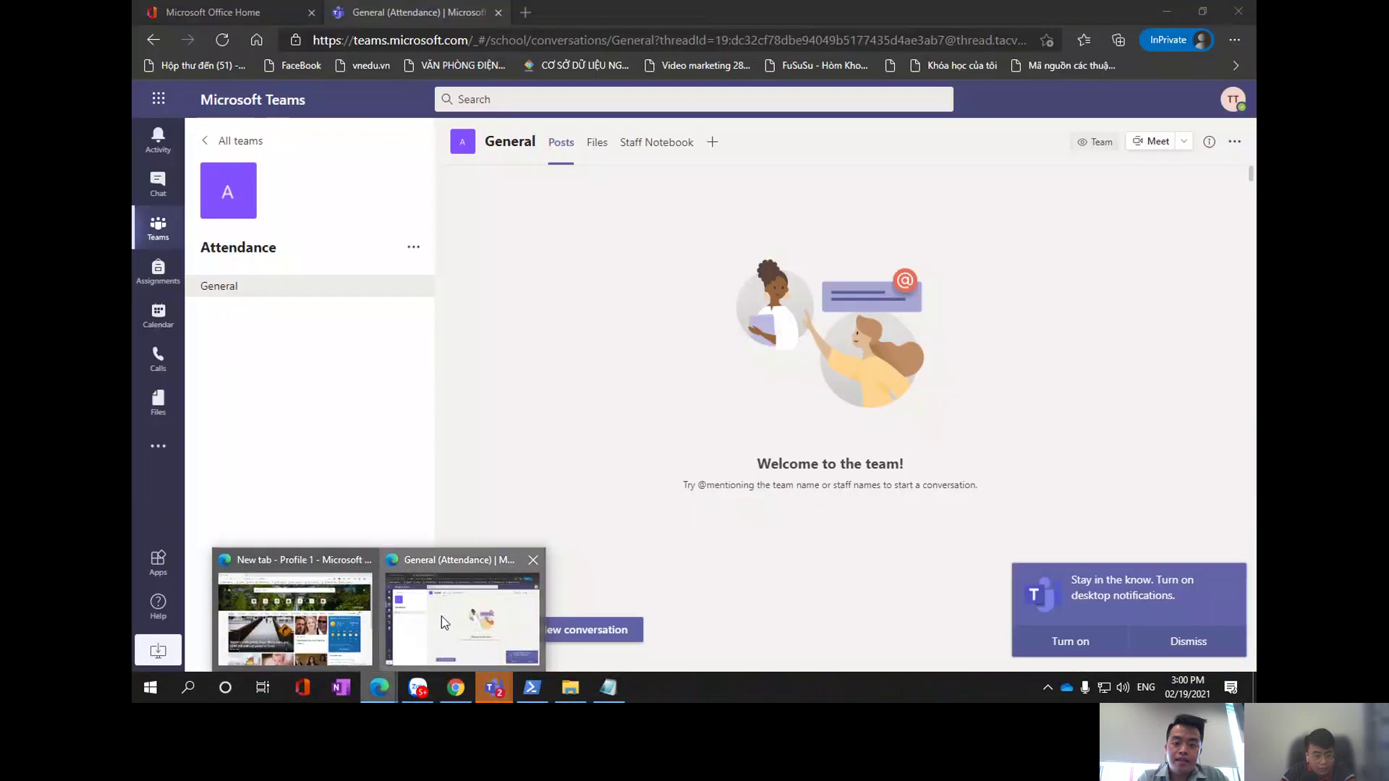
pyautogui.click(525, 12)
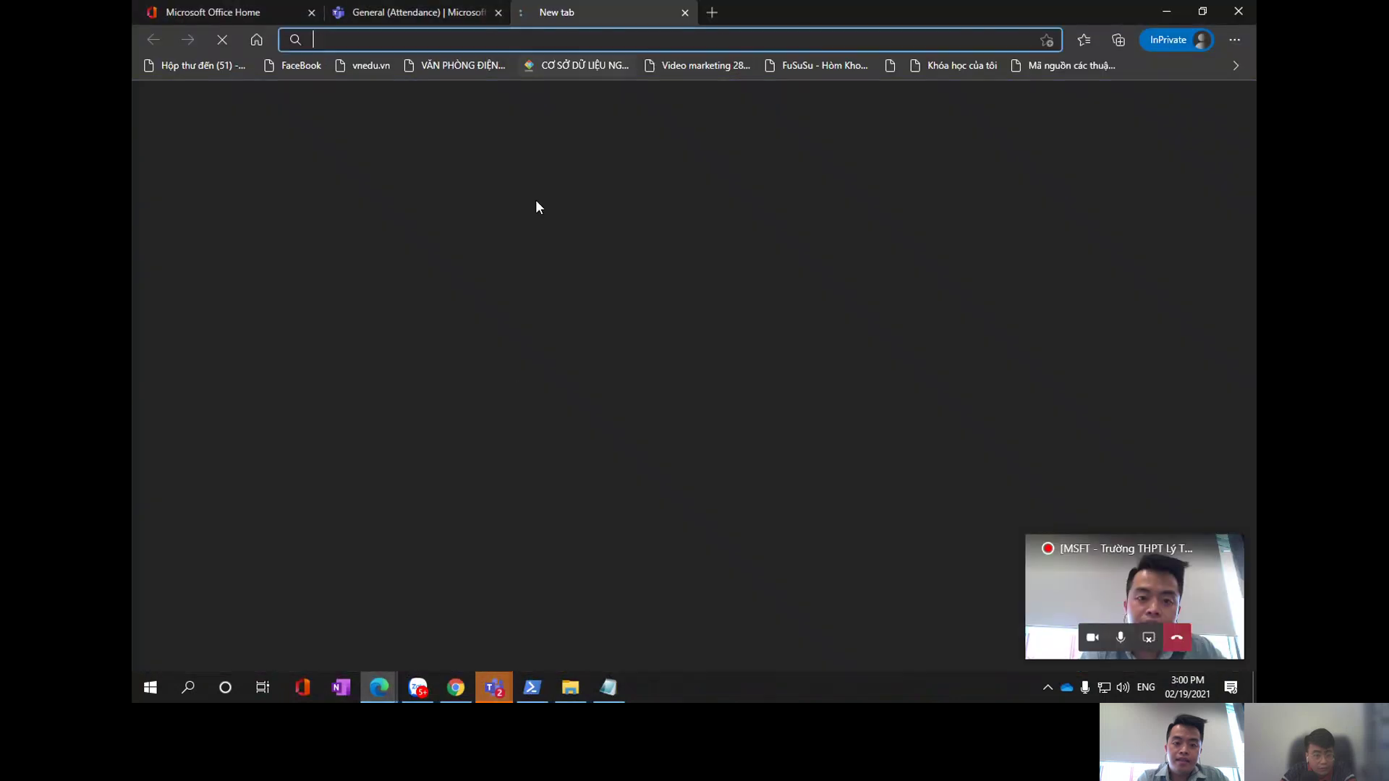
pyautogui.click(463, 688)
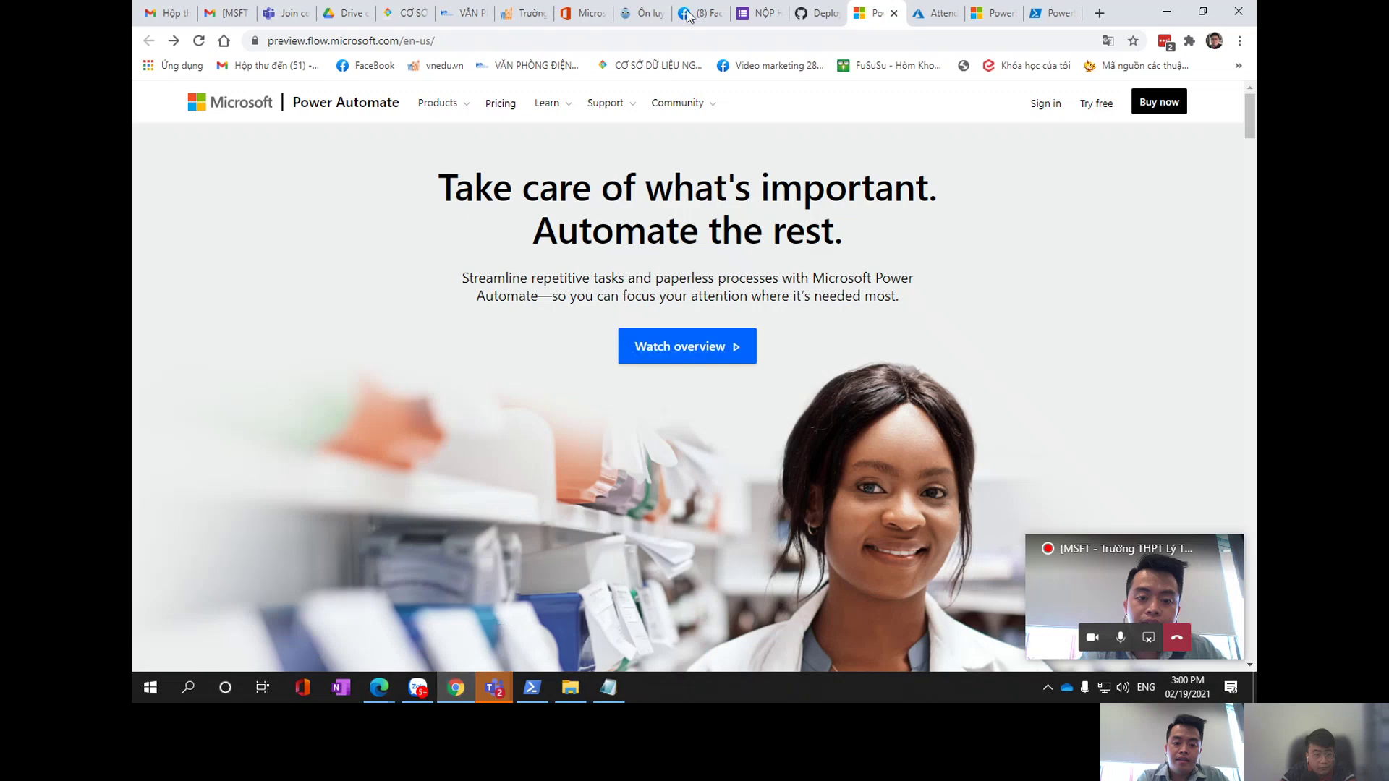
pyautogui.click(554, 41)
pyautogui.hotkey('ctrl', 'c')
# Step: Load Power Automate in the InPrivate tab and sign in past the more-information notice
pyautogui.click(379, 687)
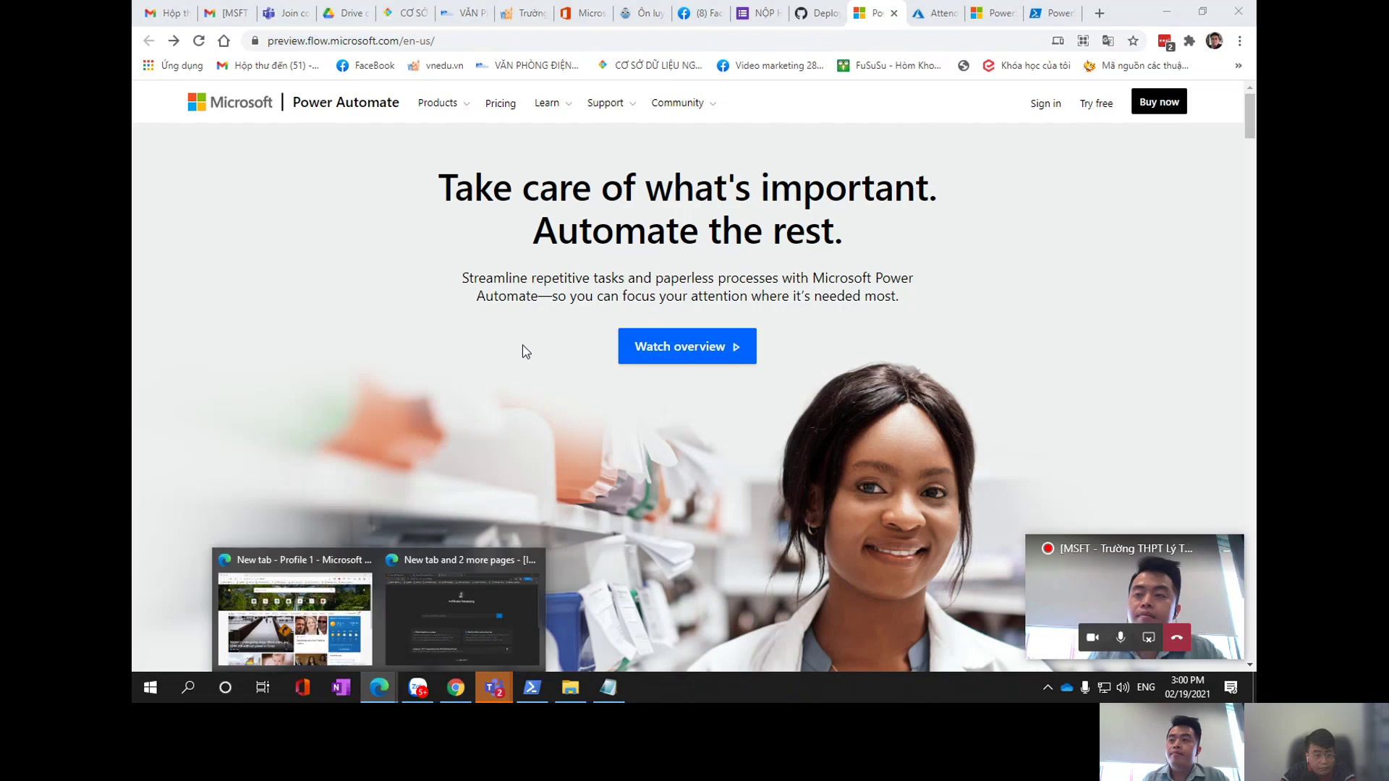
pyautogui.click(479, 563)
pyautogui.click(538, 40)
pyautogui.hotkey('ctrl', 'v')
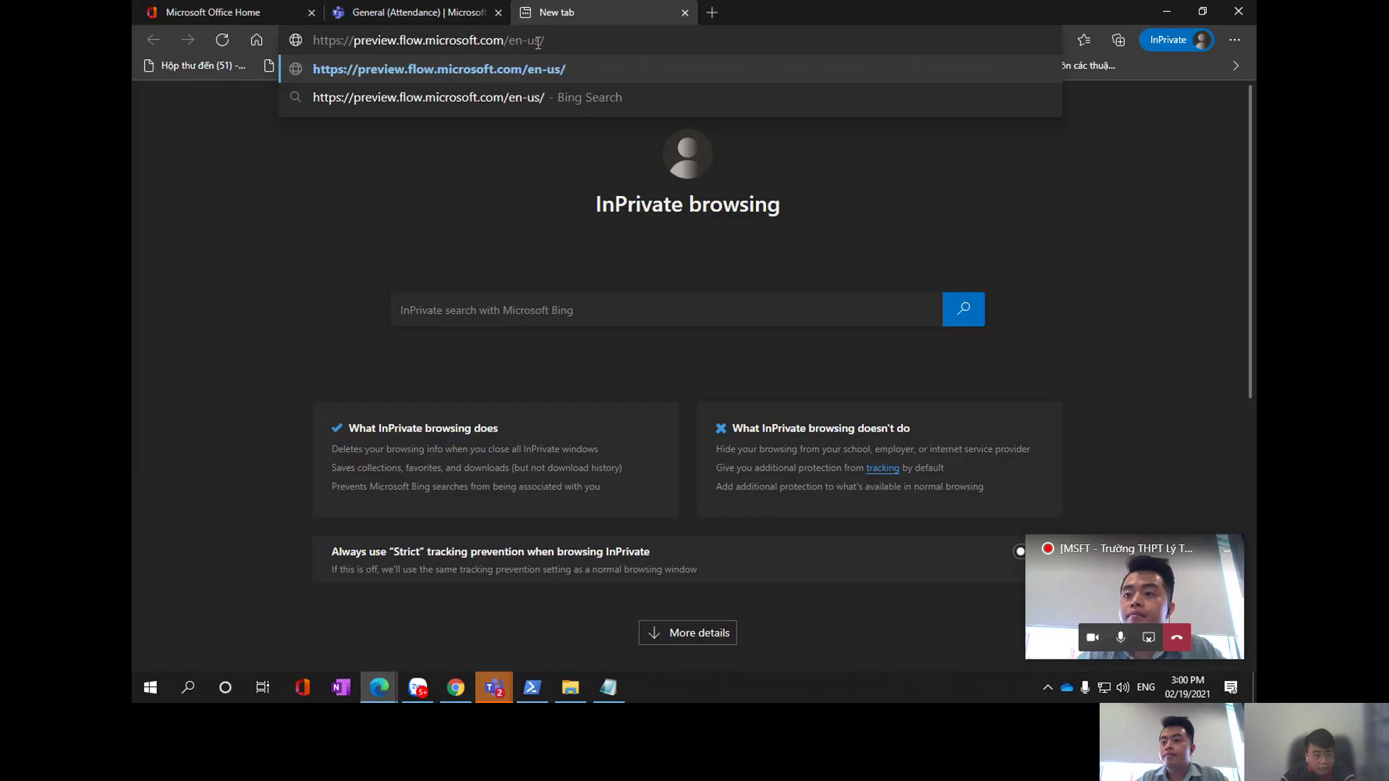
pyautogui.press('Return')
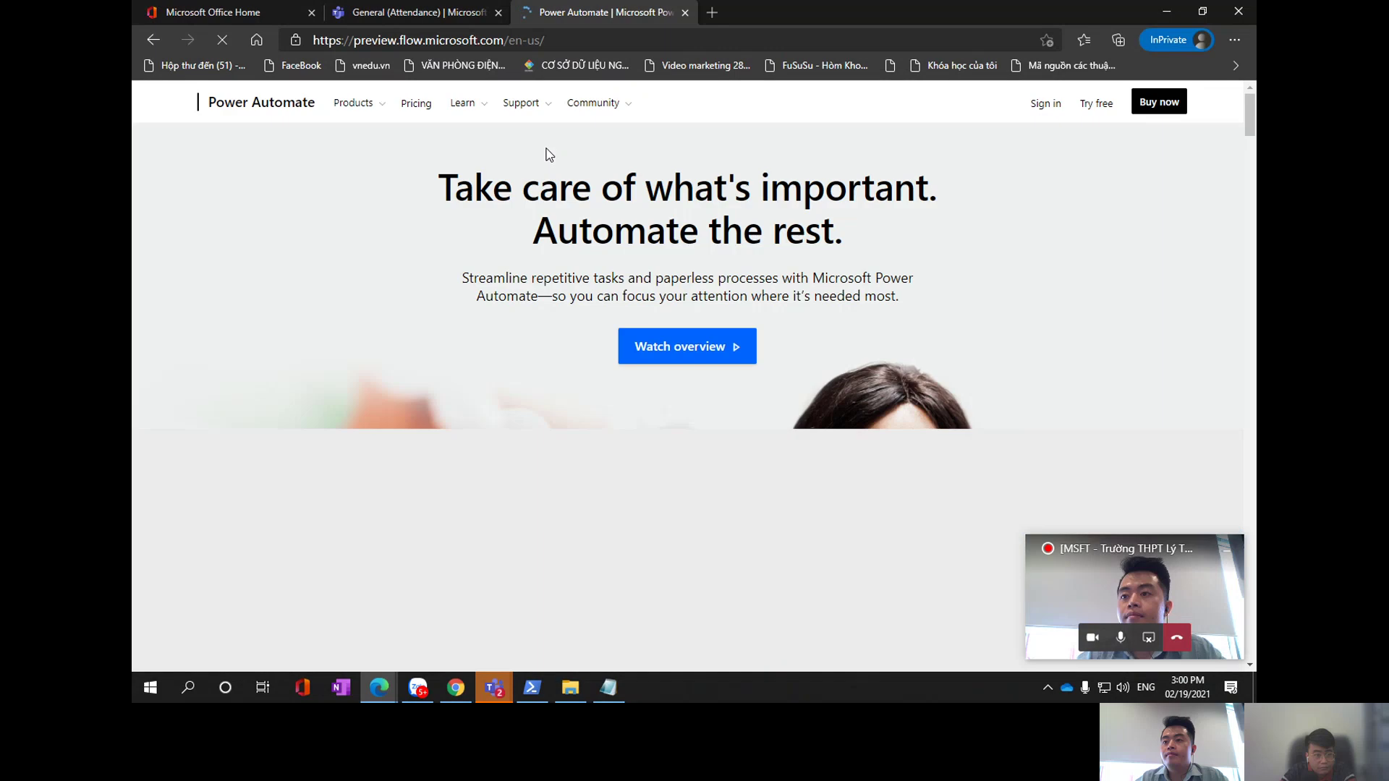
pyautogui.click(1045, 108)
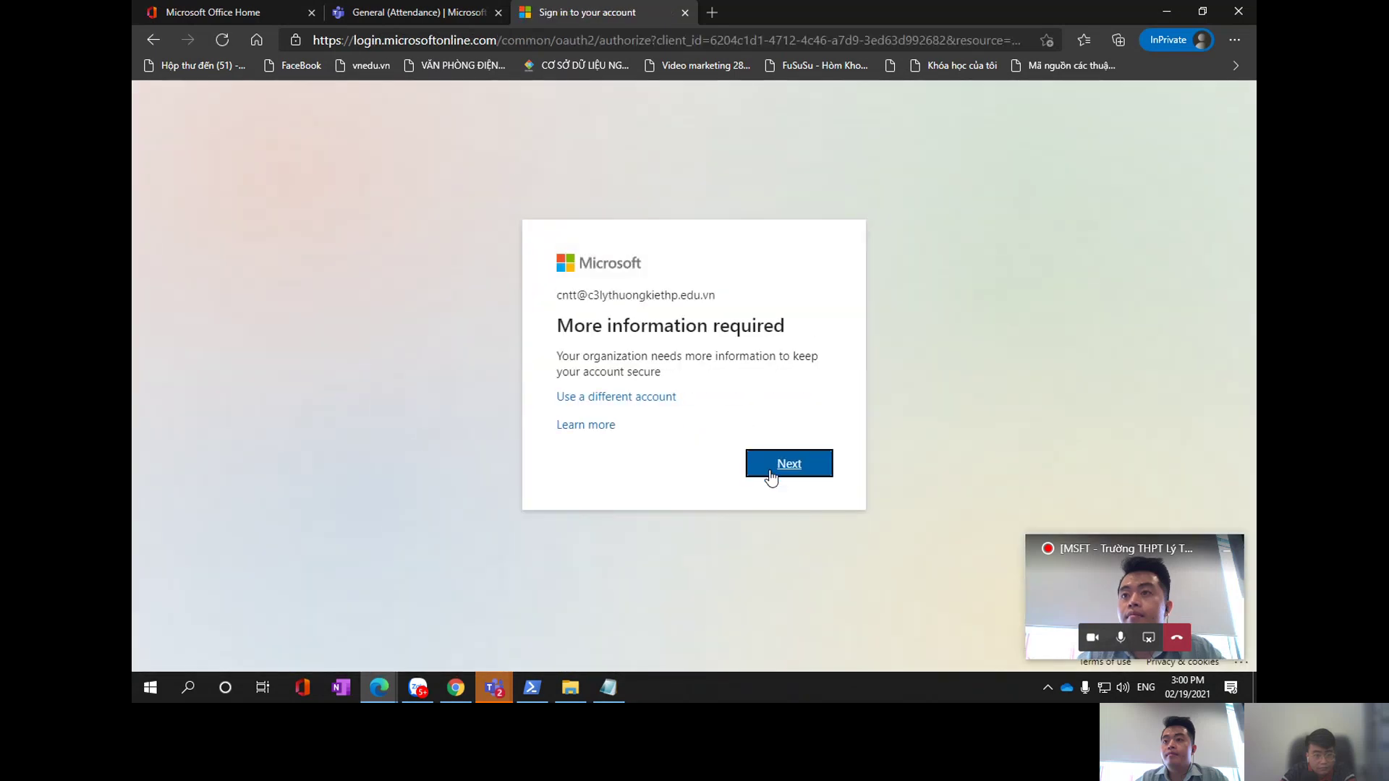
pyautogui.click(770, 471)
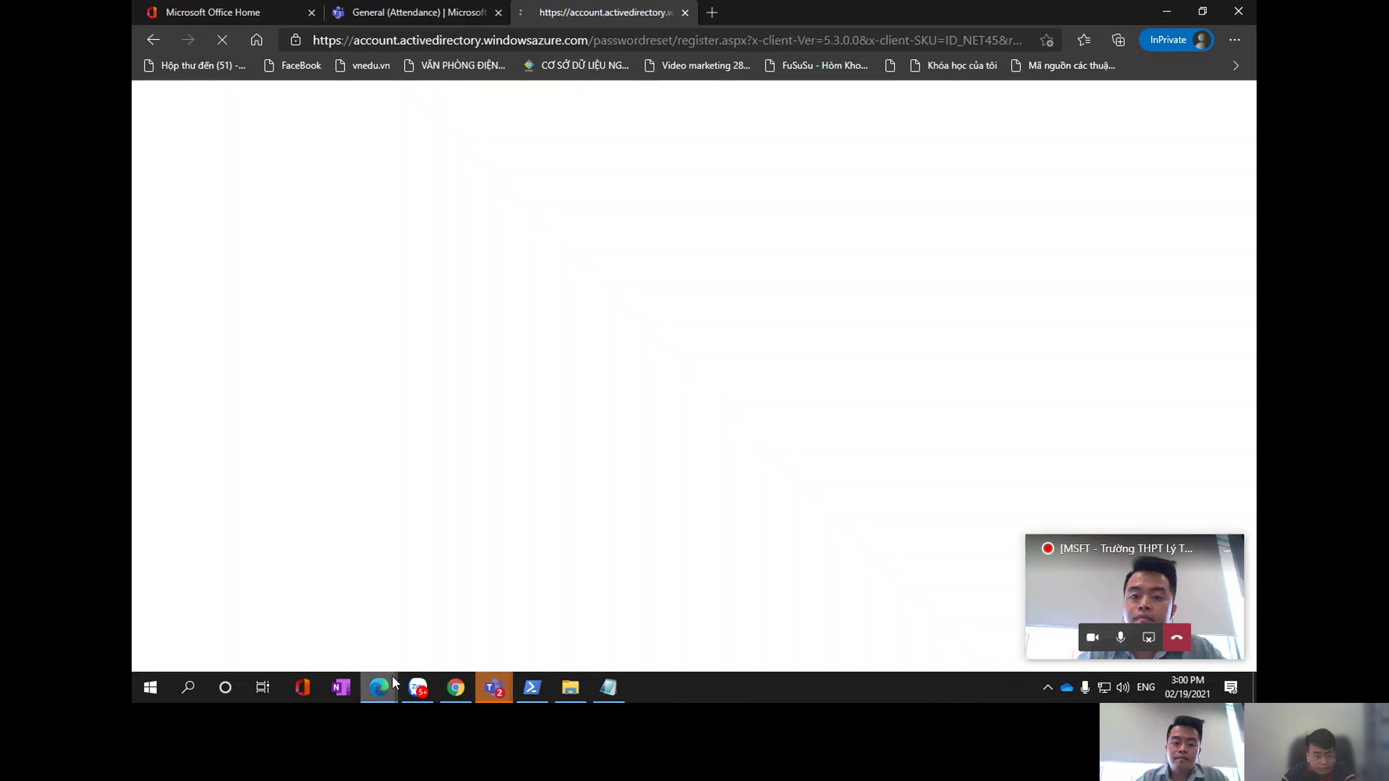
pyautogui.moveTo(380, 686)
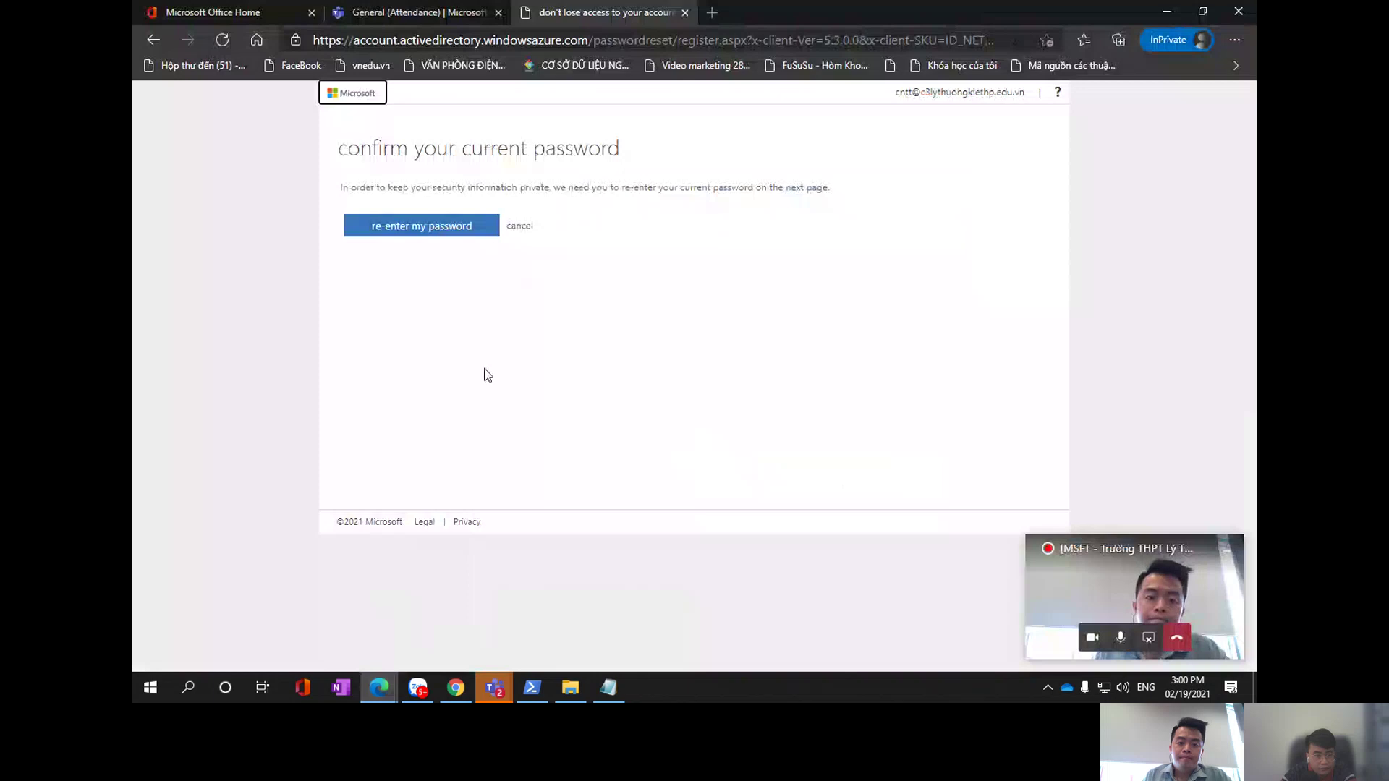
# Step: Re-enter the account password, retrying after errors, and choose Yes to stay signed in
pyautogui.click(445, 227)
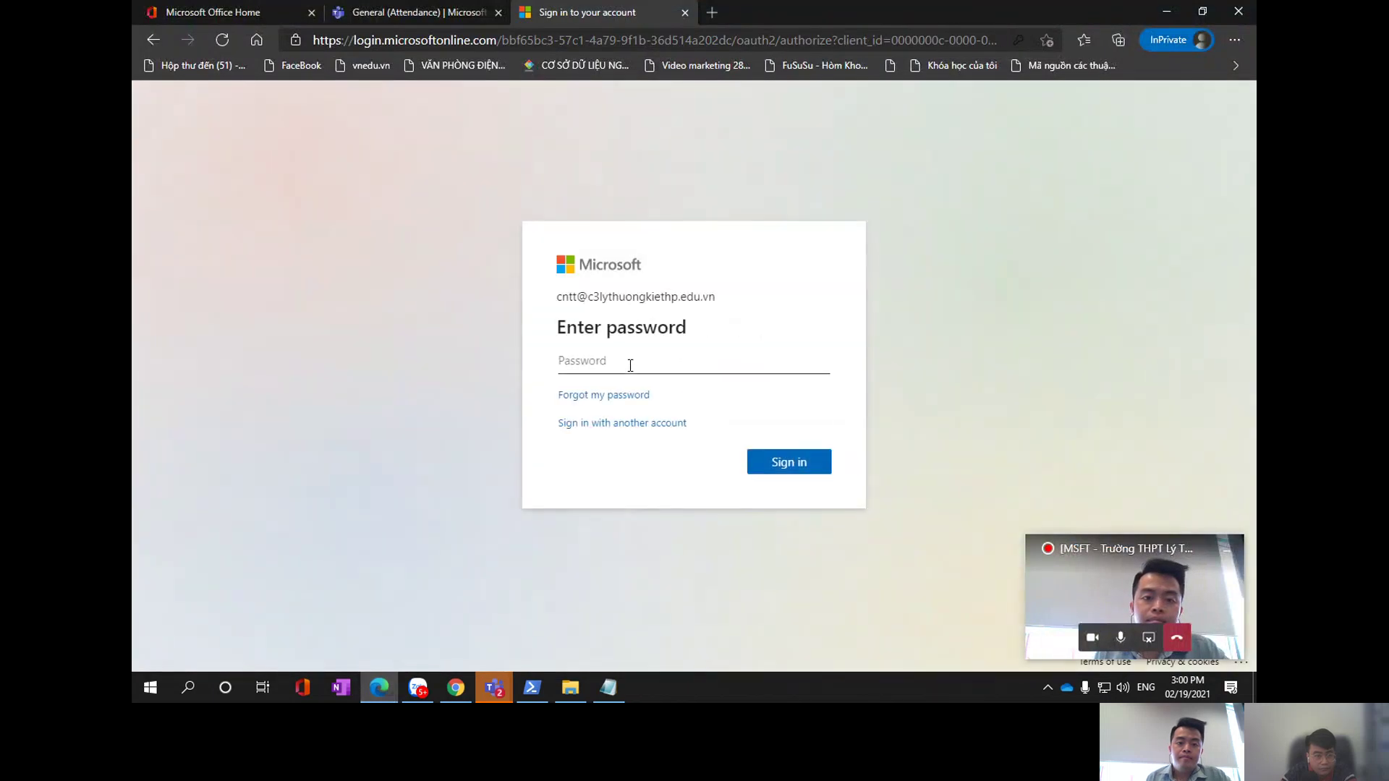
pyautogui.write('*')
pyautogui.write('••••••••')
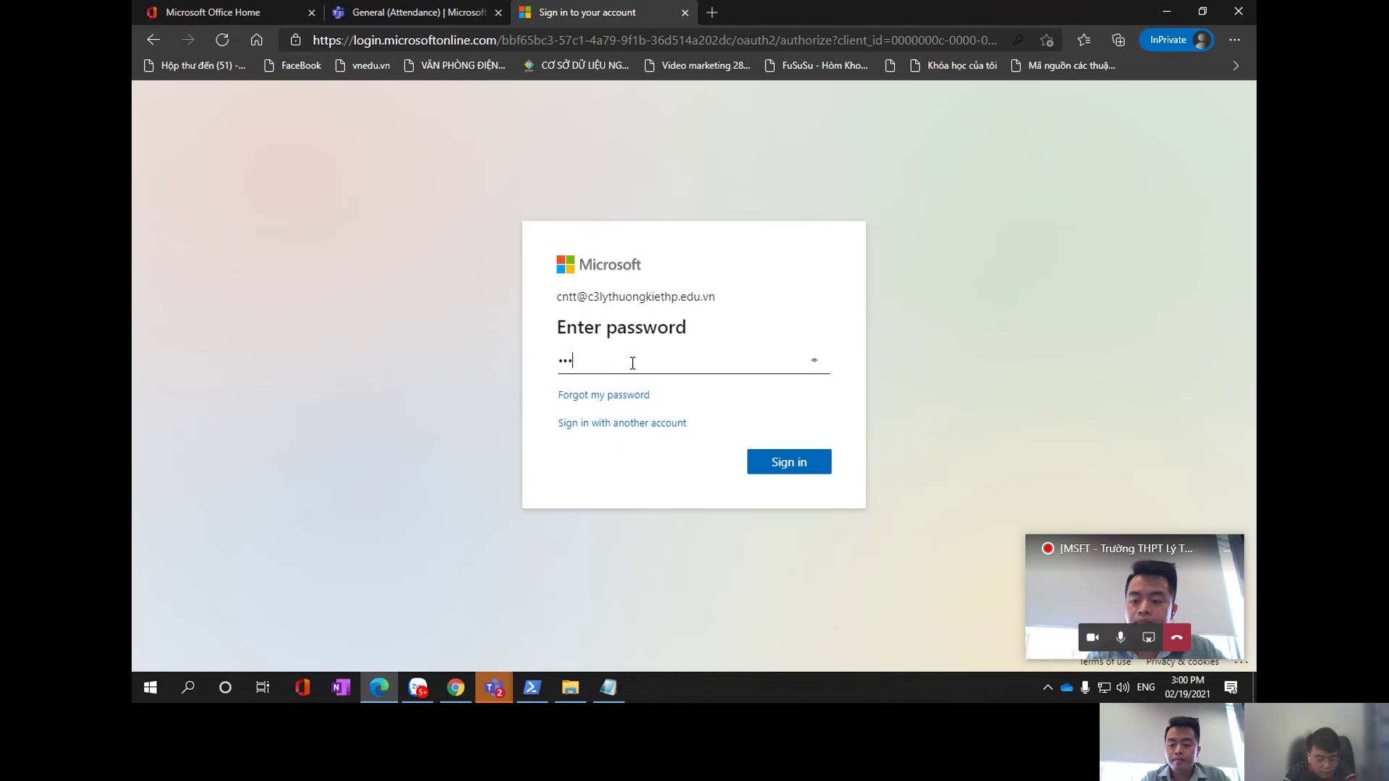
pyautogui.press('Return')
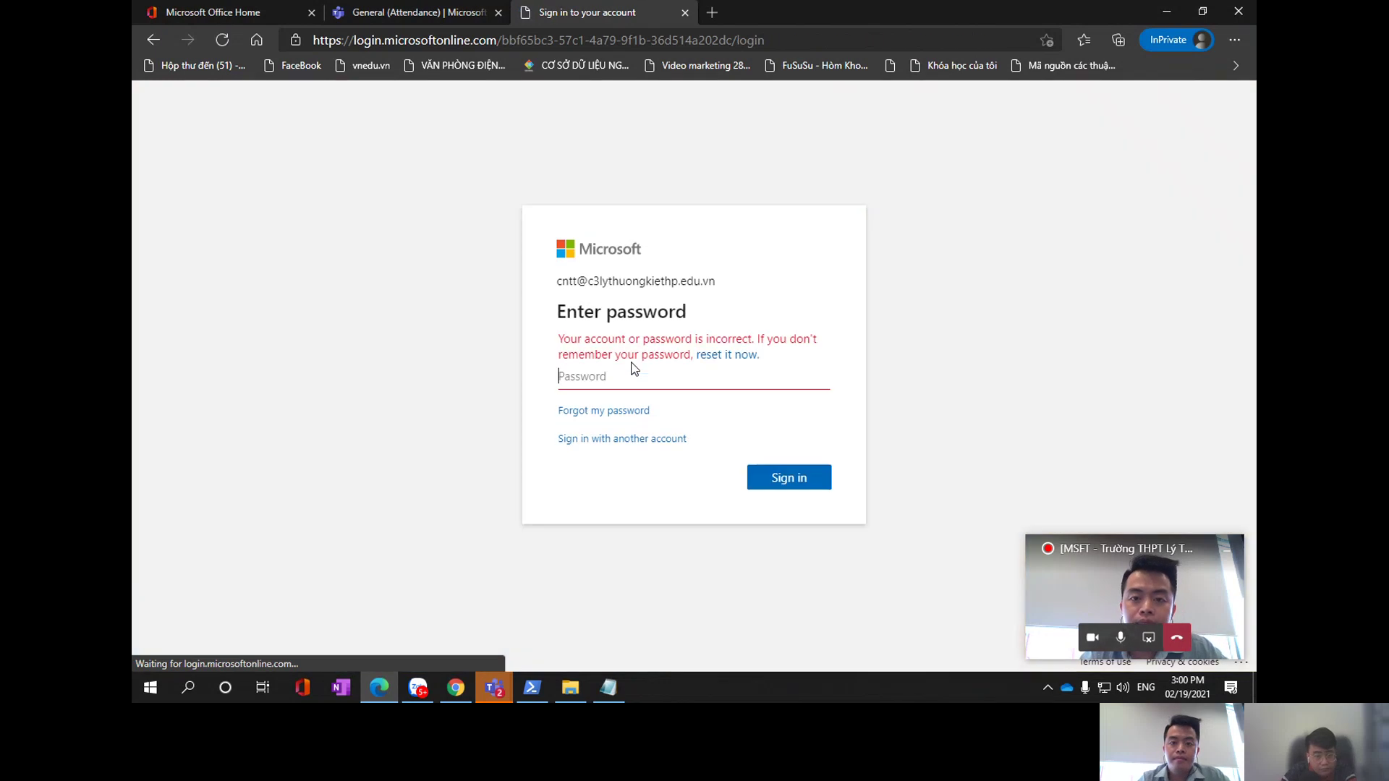
pyautogui.write('••••••')
pyautogui.press('Return')
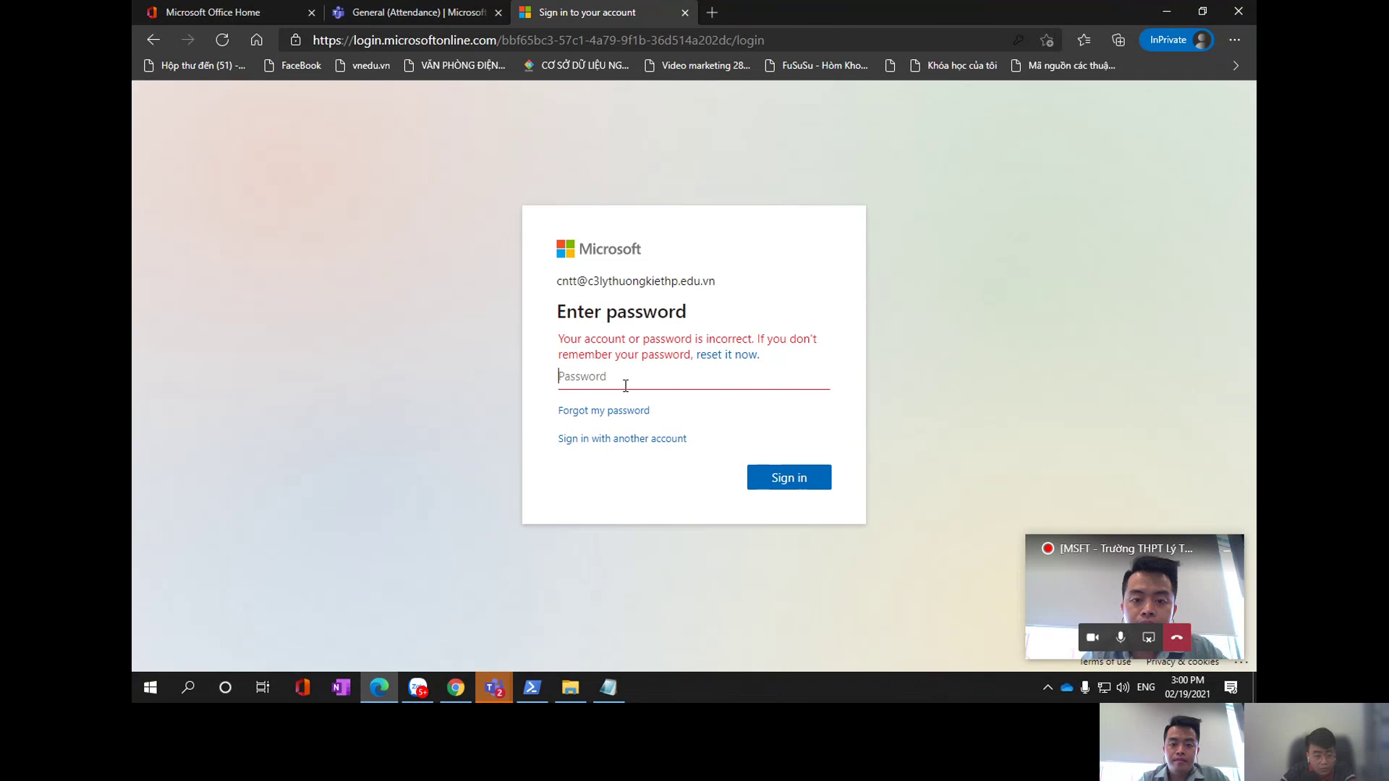
pyautogui.write('•••••••')
pyautogui.press('Return')
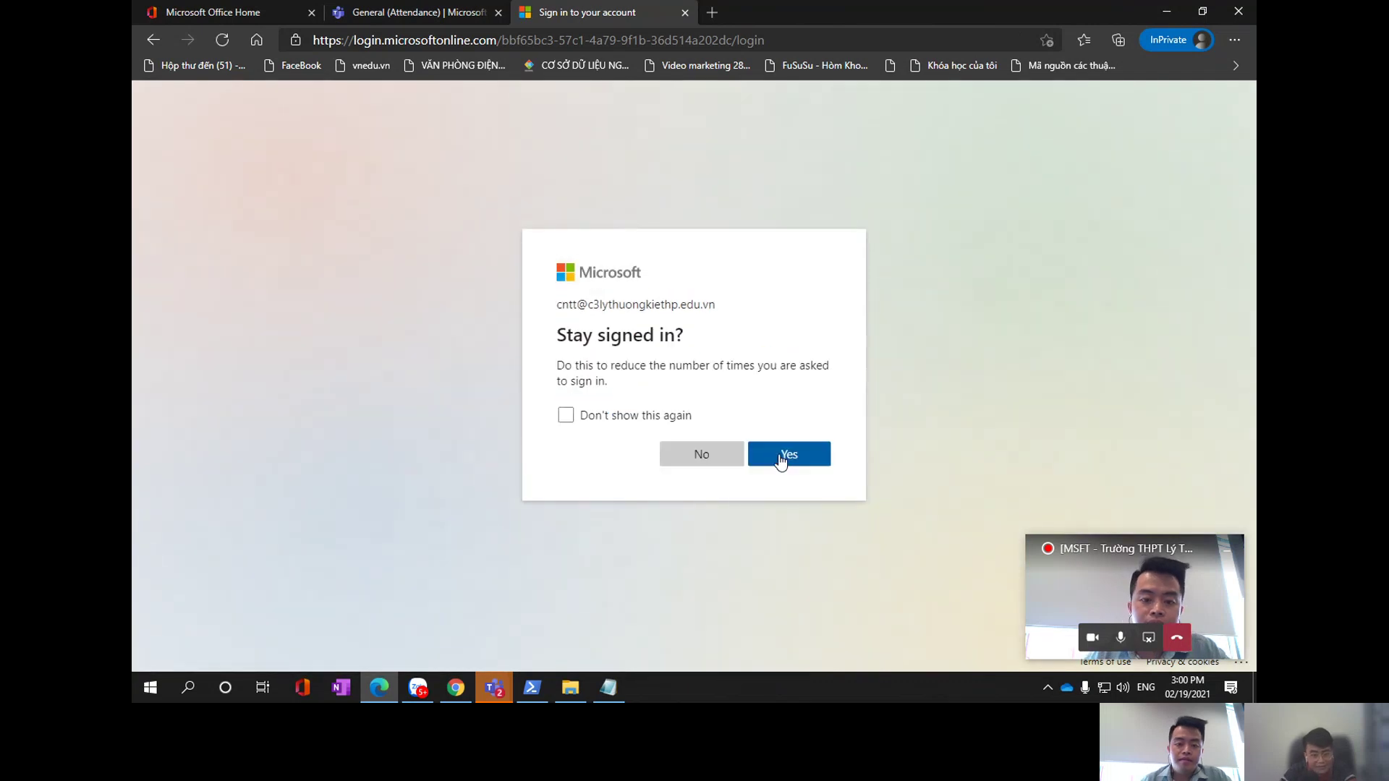
pyautogui.click(781, 461)
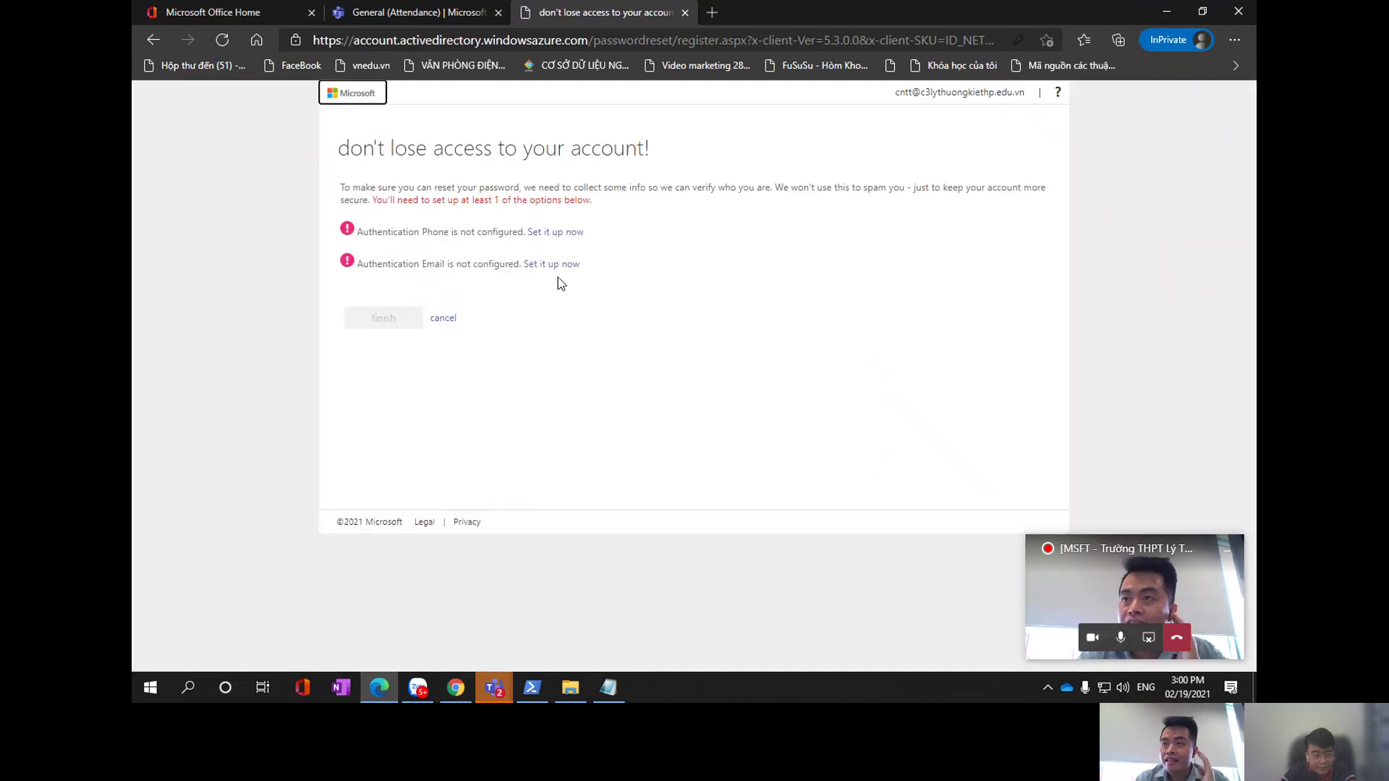
# Step: Skip account recovery setup and start Power Automate with United States as the country
pyautogui.click(441, 321)
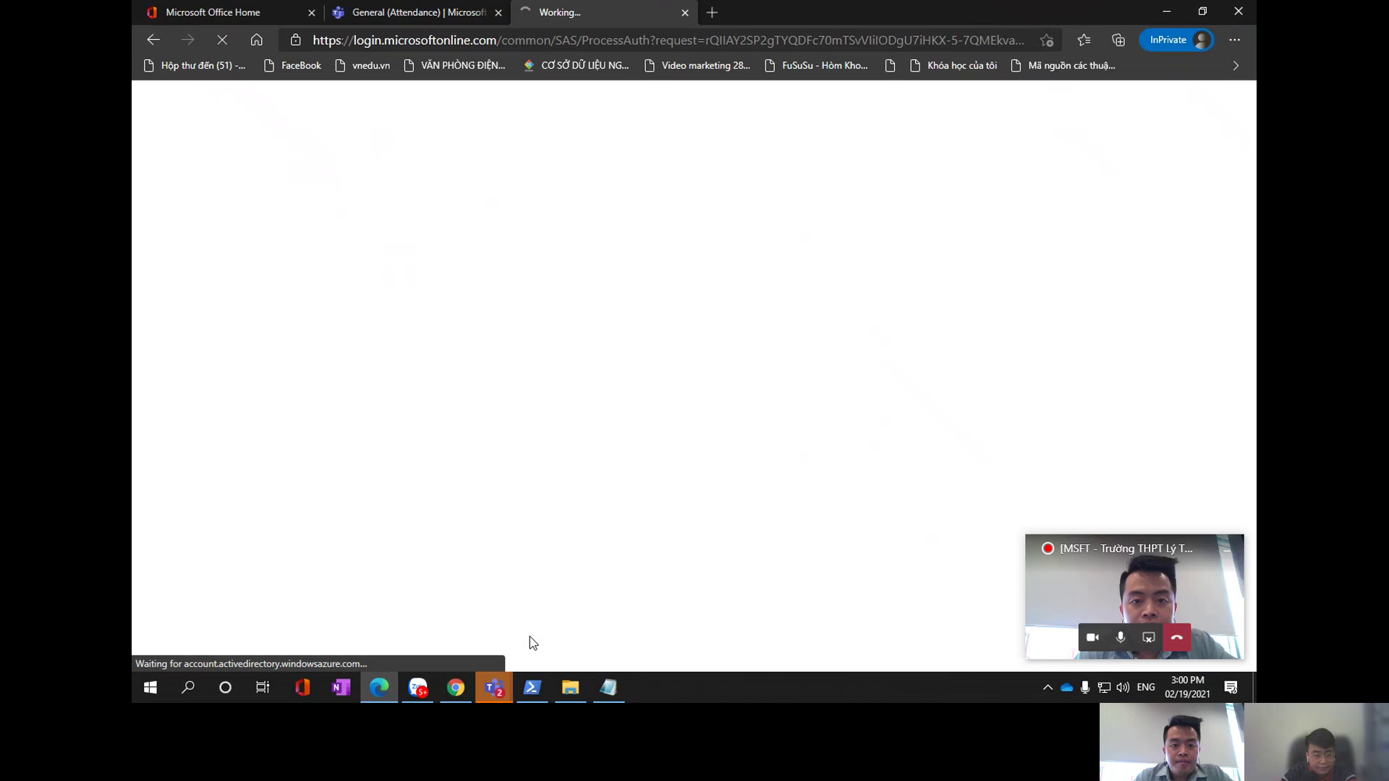
pyautogui.click(493, 688)
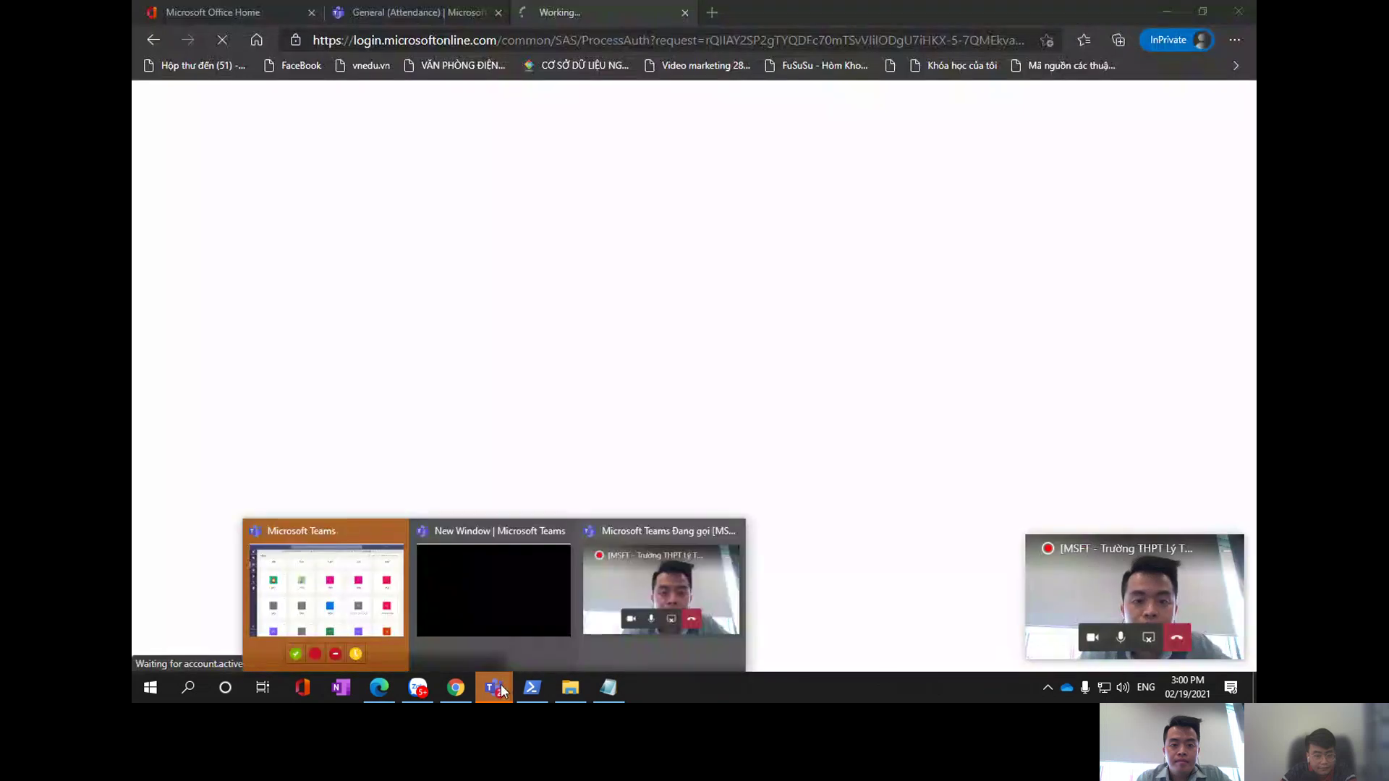
pyautogui.moveTo(388, 683)
pyautogui.click(409, 628)
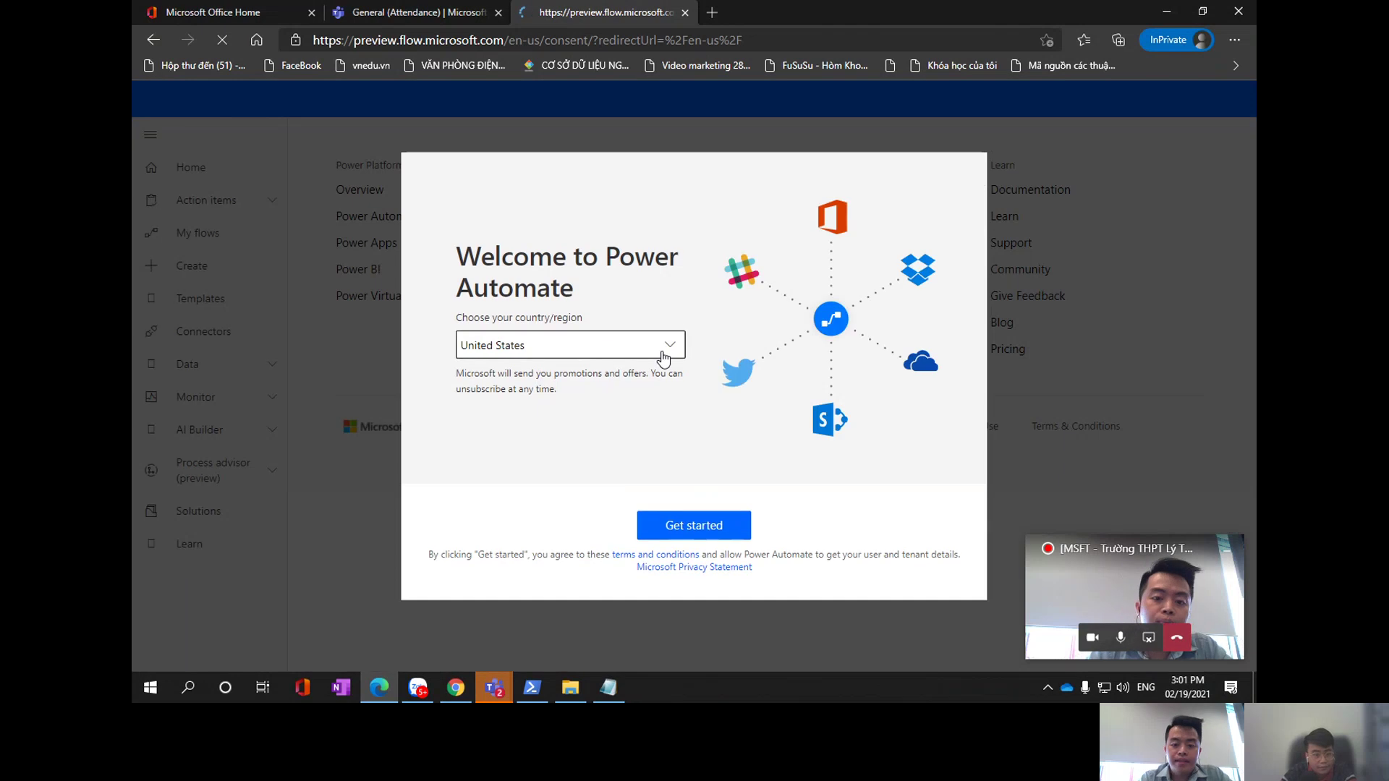
pyautogui.click(711, 529)
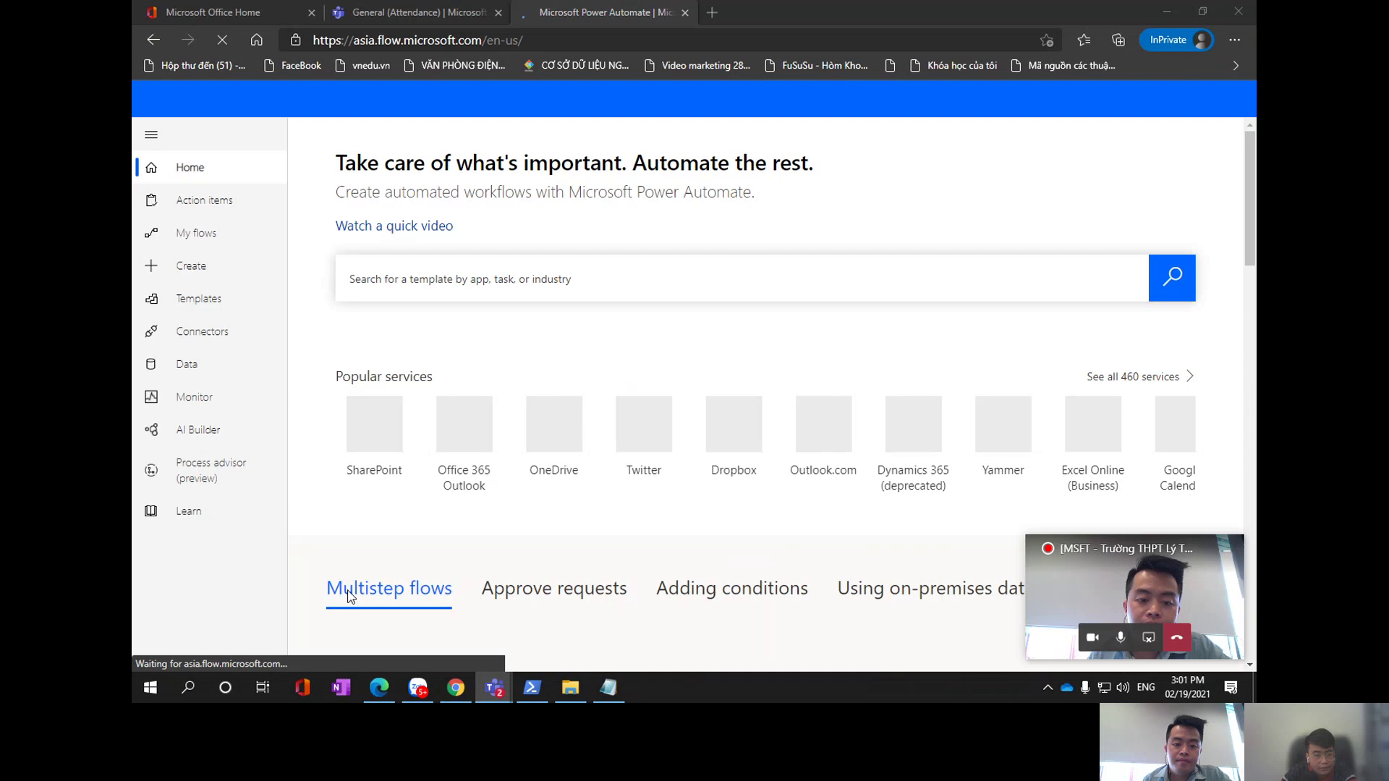
# Step: Switch to Teams and open the TIN channel of team 12A4
pyautogui.click(494, 688)
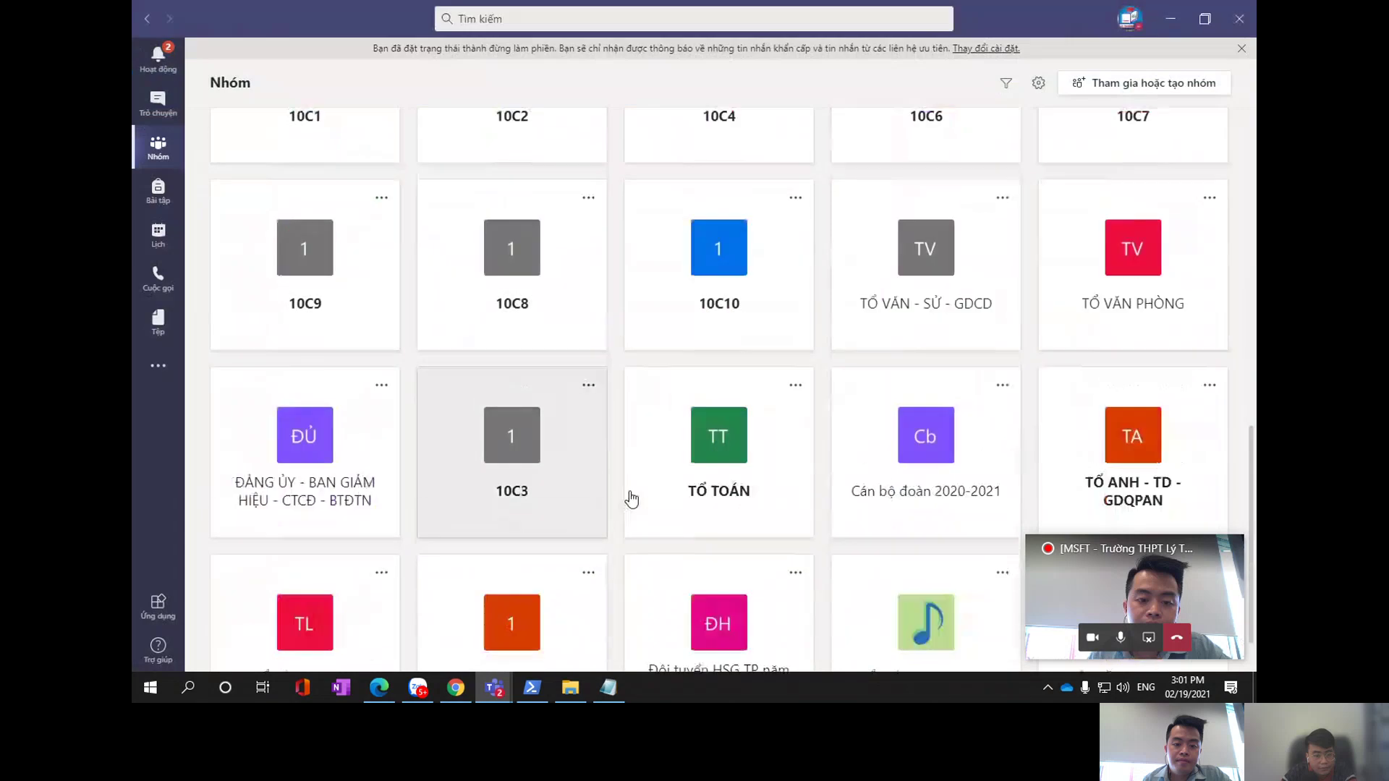
pyautogui.scroll(-2, 701, 460)
pyautogui.scroll(4, 749, 472)
pyautogui.scroll(4, 749, 472)
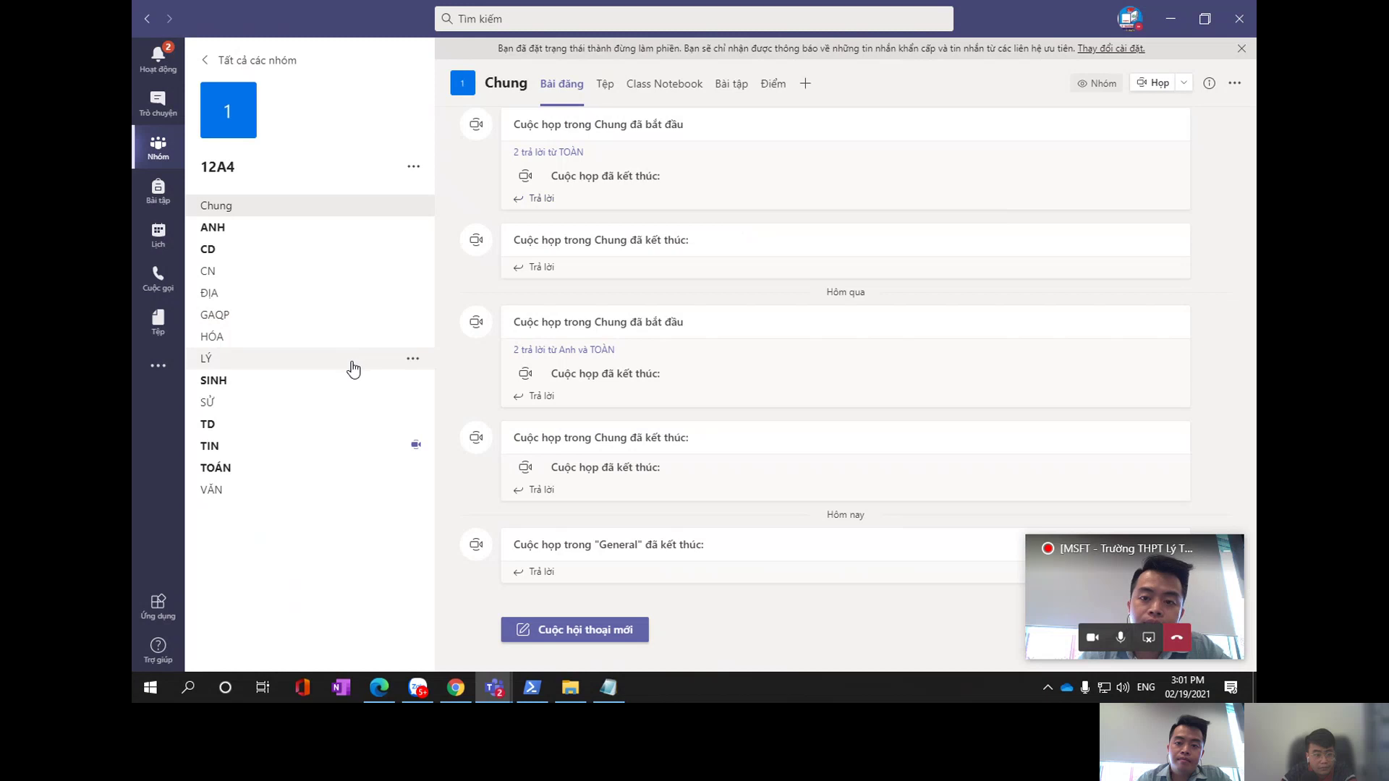
pyautogui.click(301, 446)
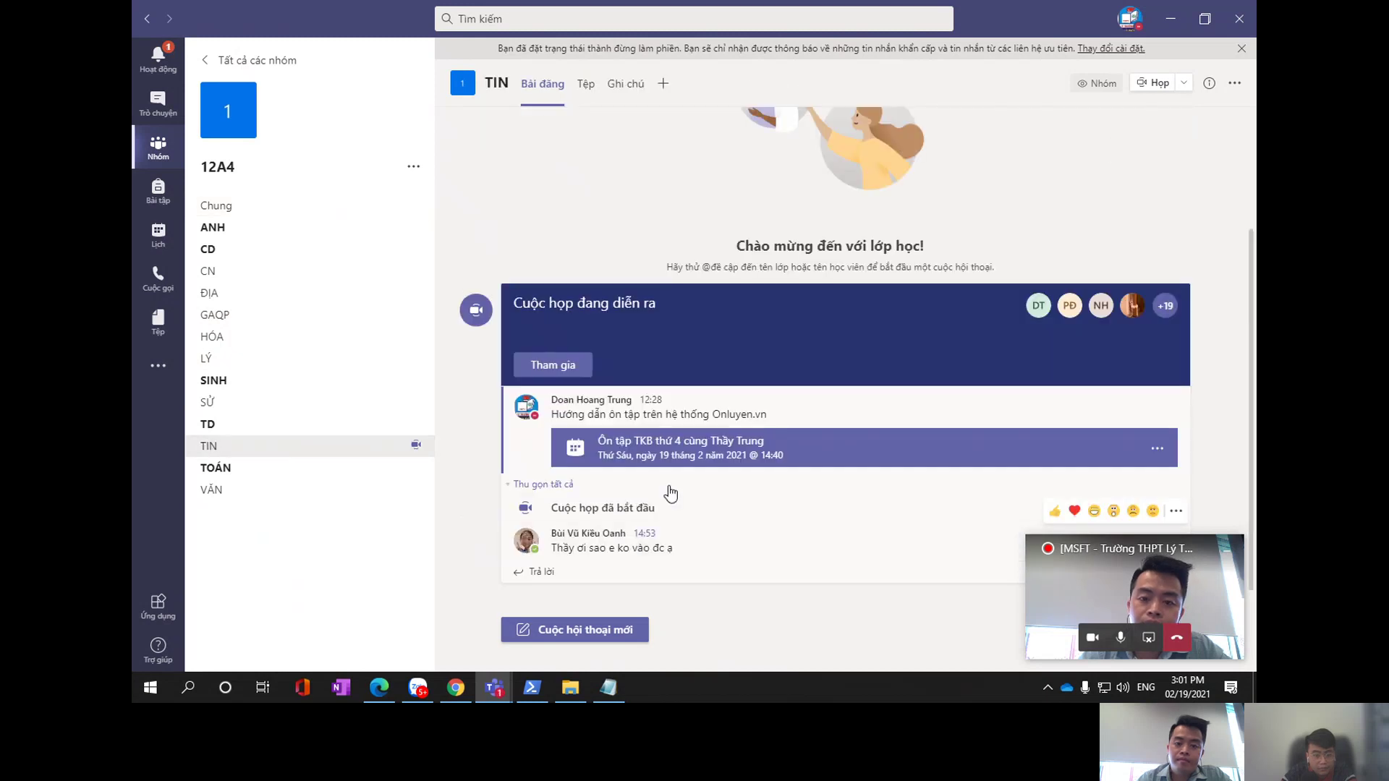
# Step: Join the channel's ongoing meeting, reaching the audio and video options with the microphone muted
pyautogui.click(575, 366)
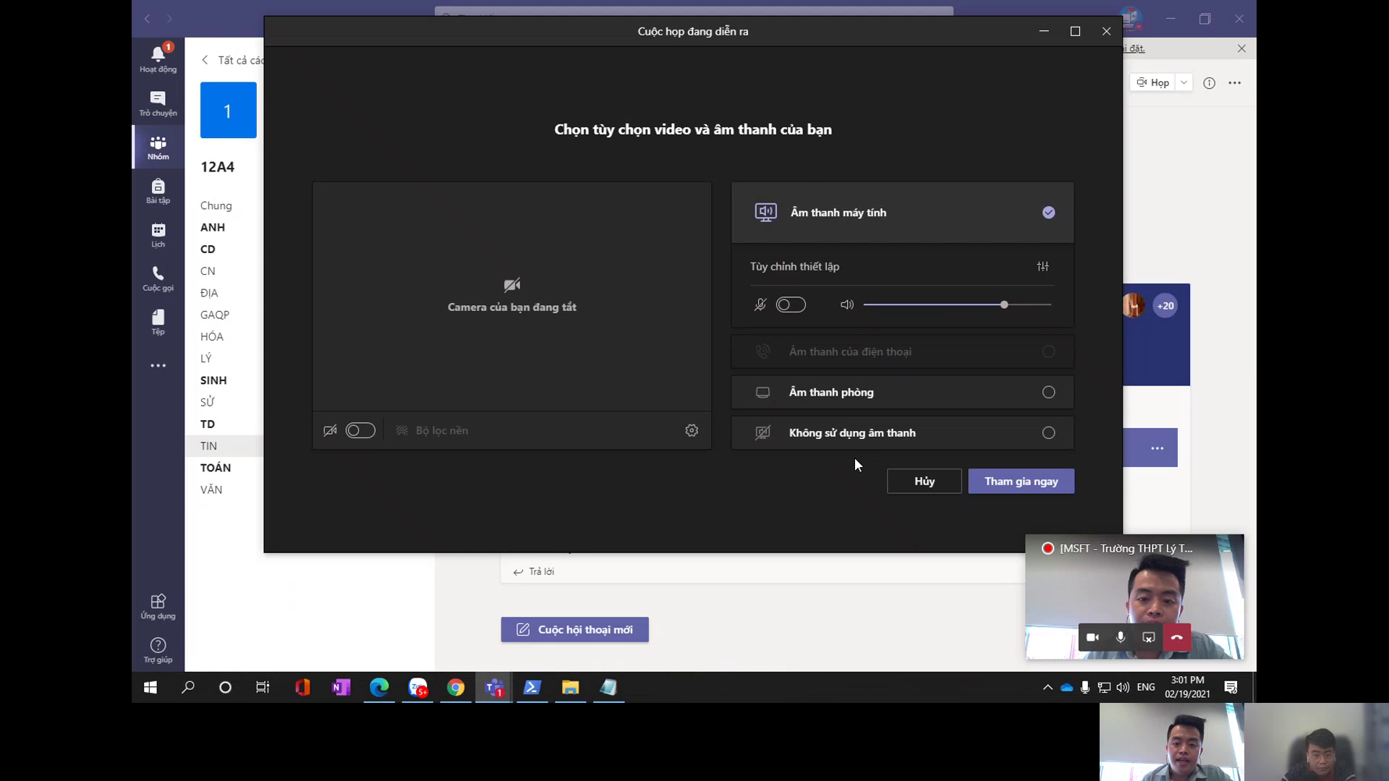
pyautogui.click(923, 483)
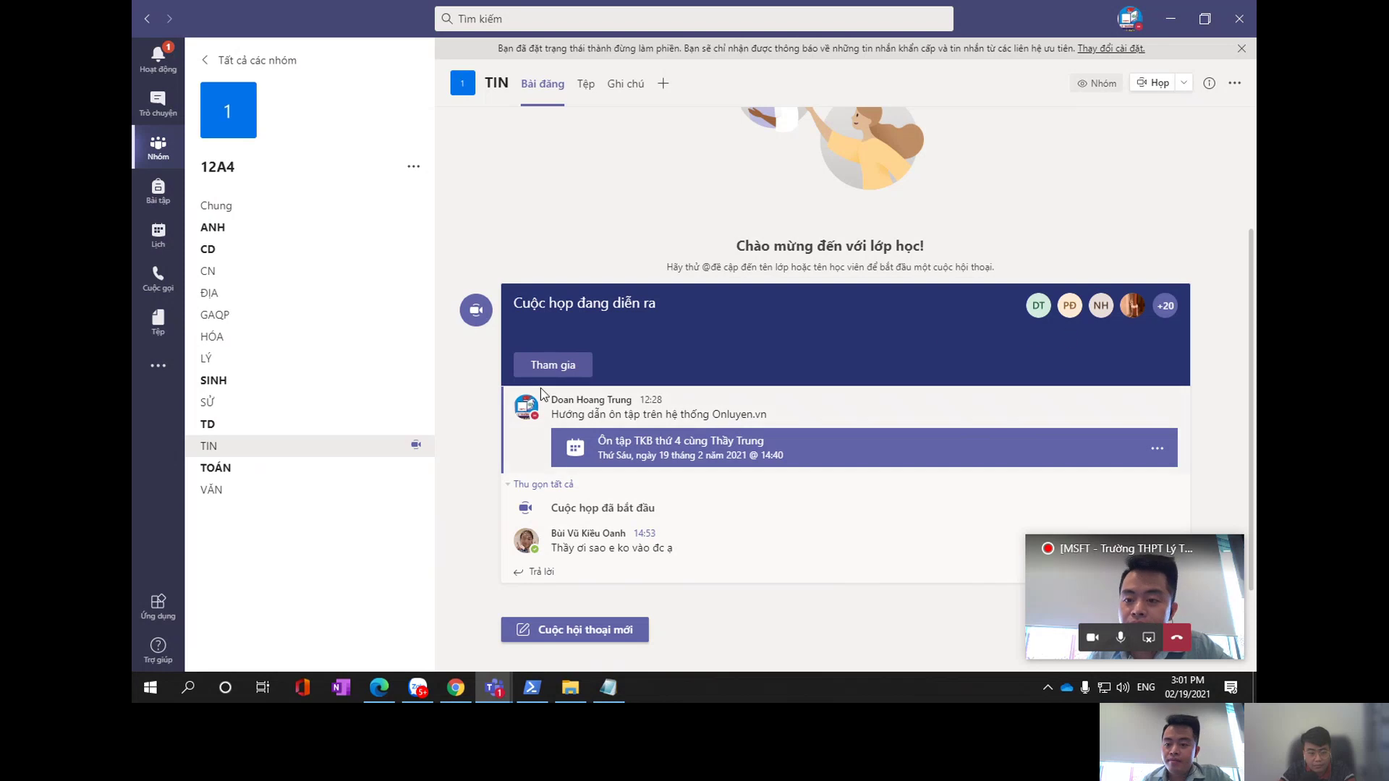
pyautogui.click(553, 367)
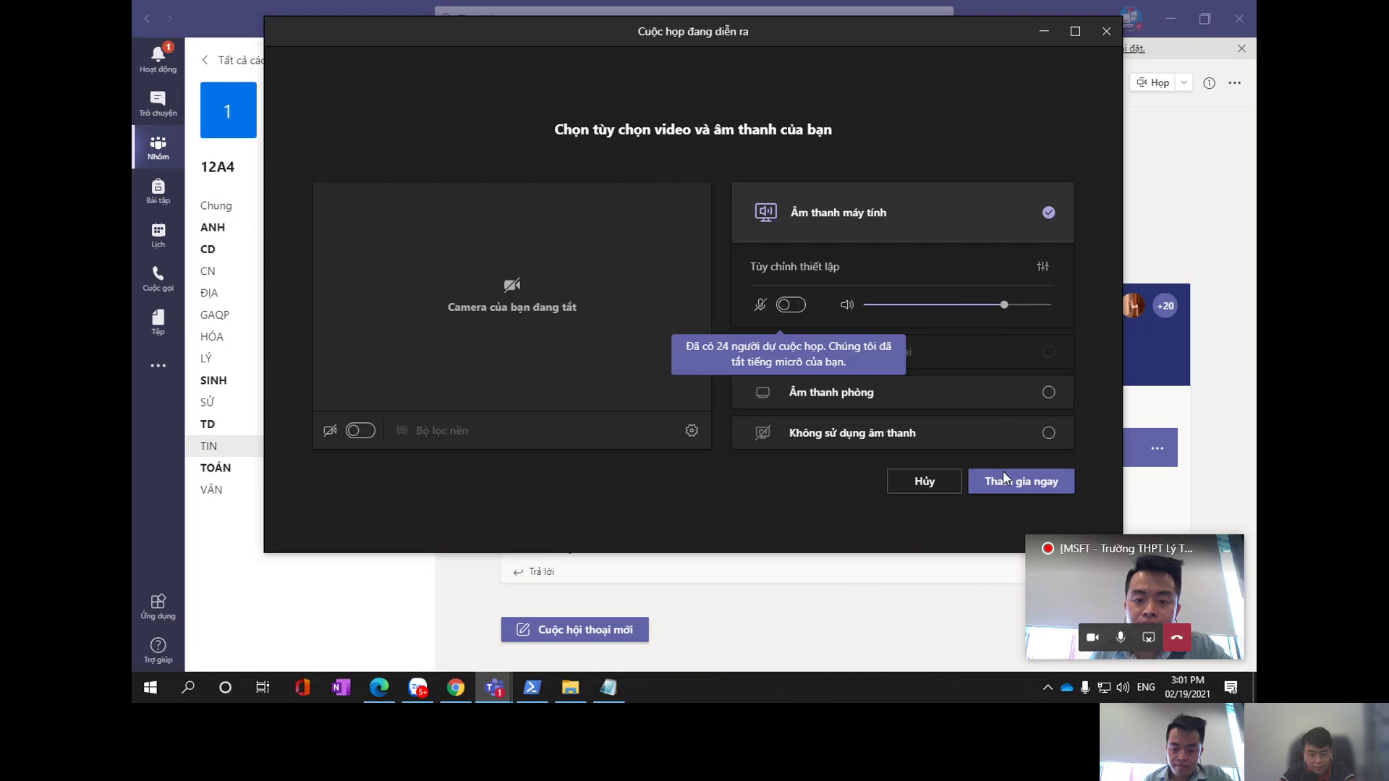
pyautogui.click(1033, 482)
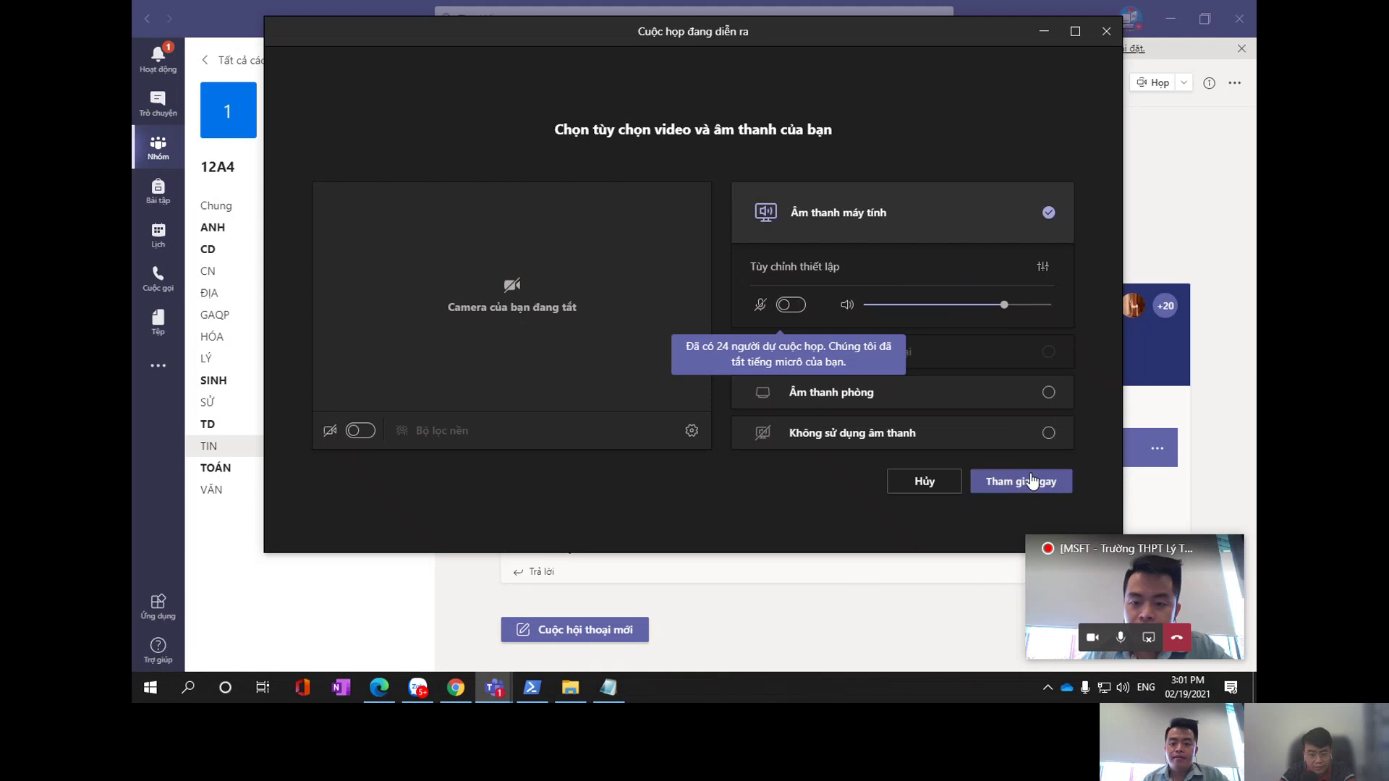
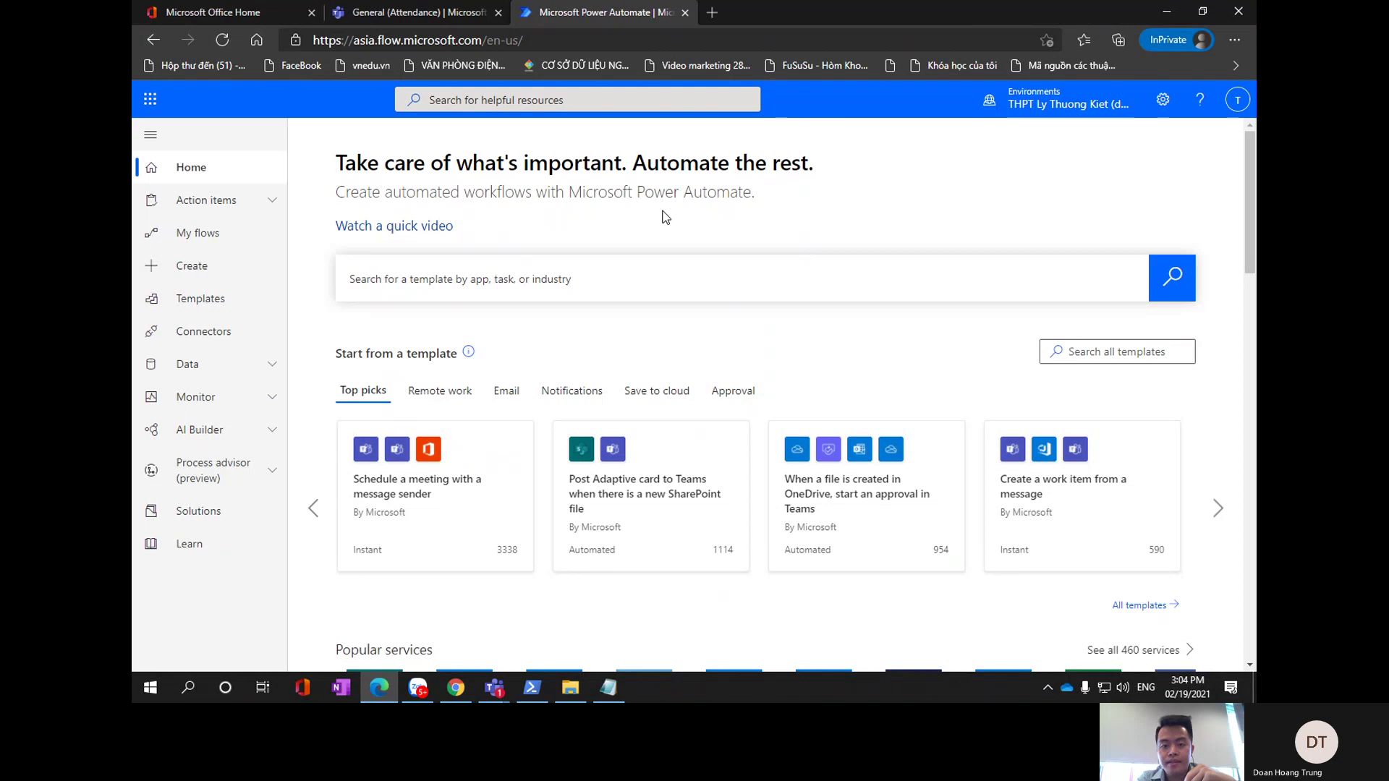
# Step: Check that the Cloud flows list under My flows is empty, then minimise Edge
pyautogui.click(217, 267)
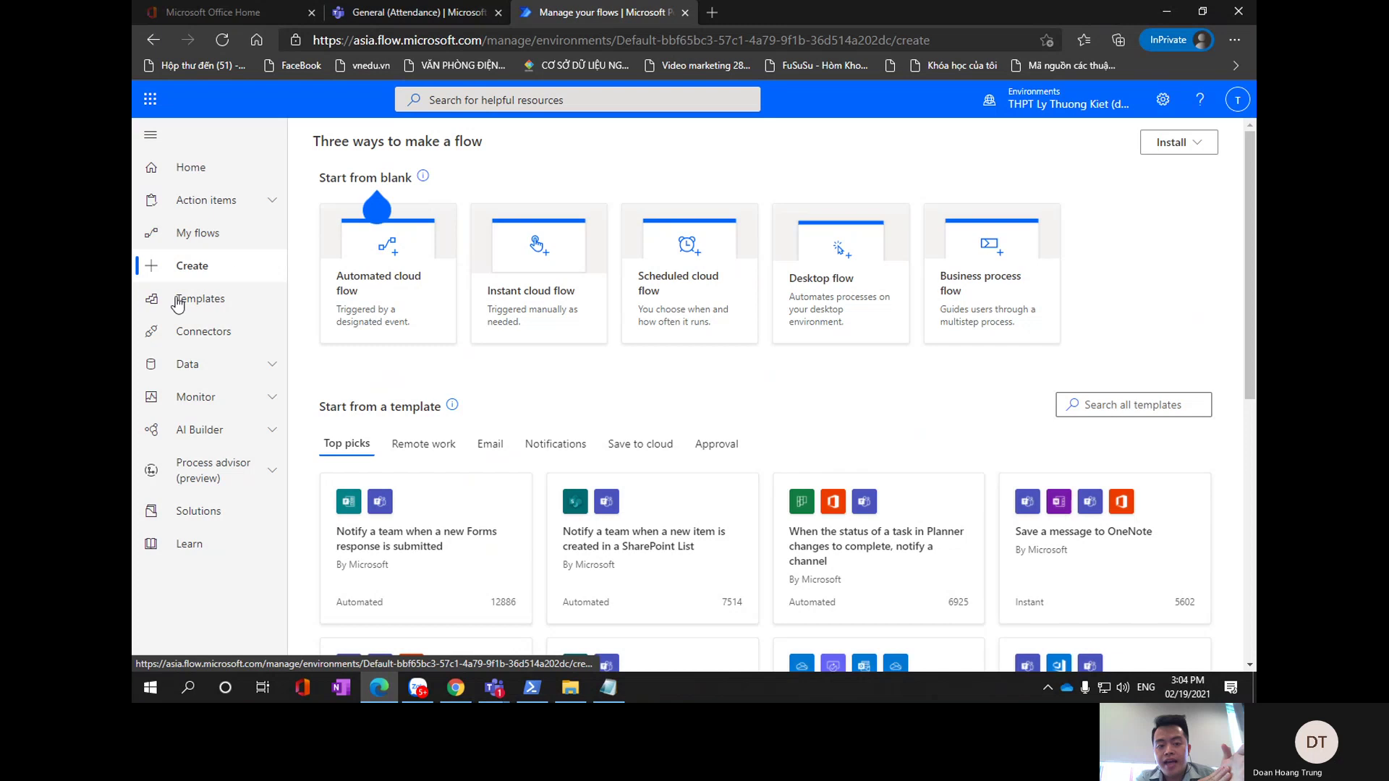
pyautogui.click(192, 234)
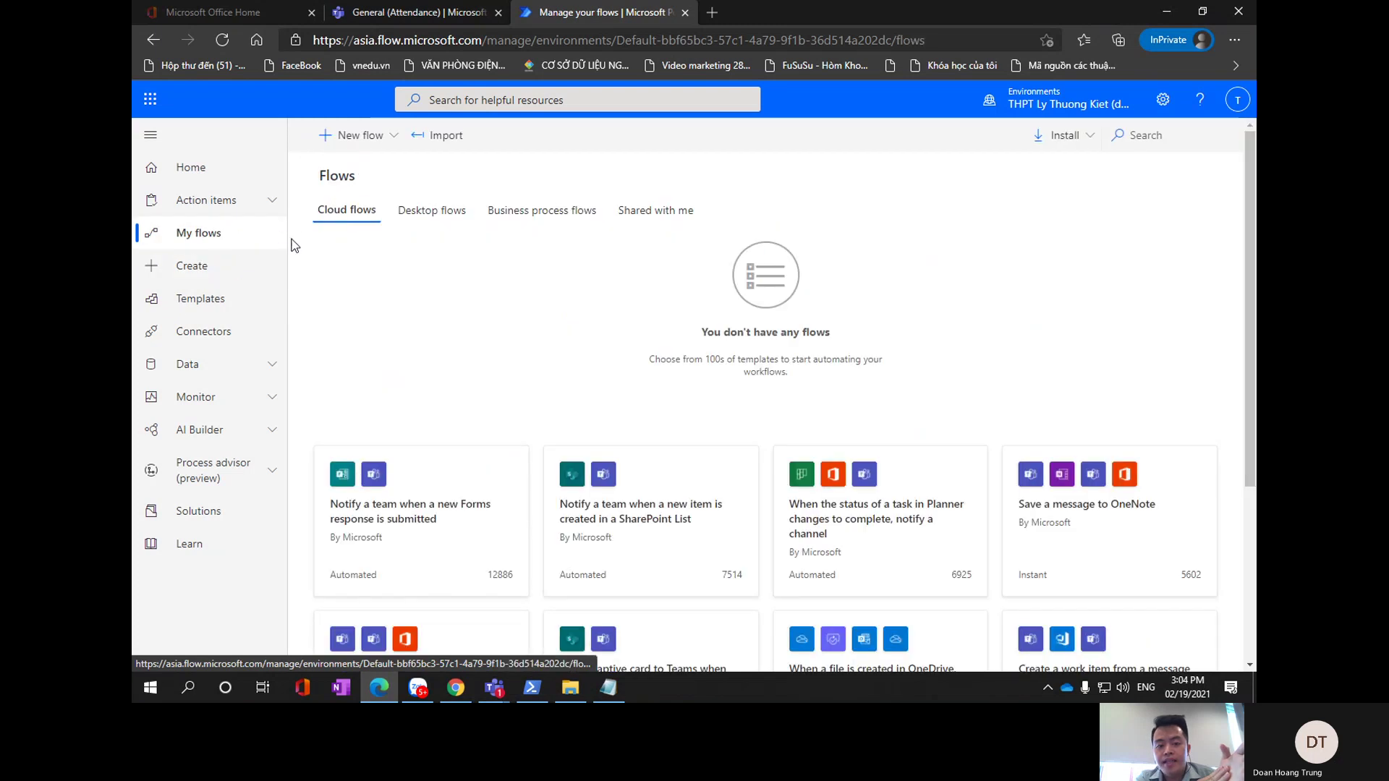
pyautogui.click(325, 209)
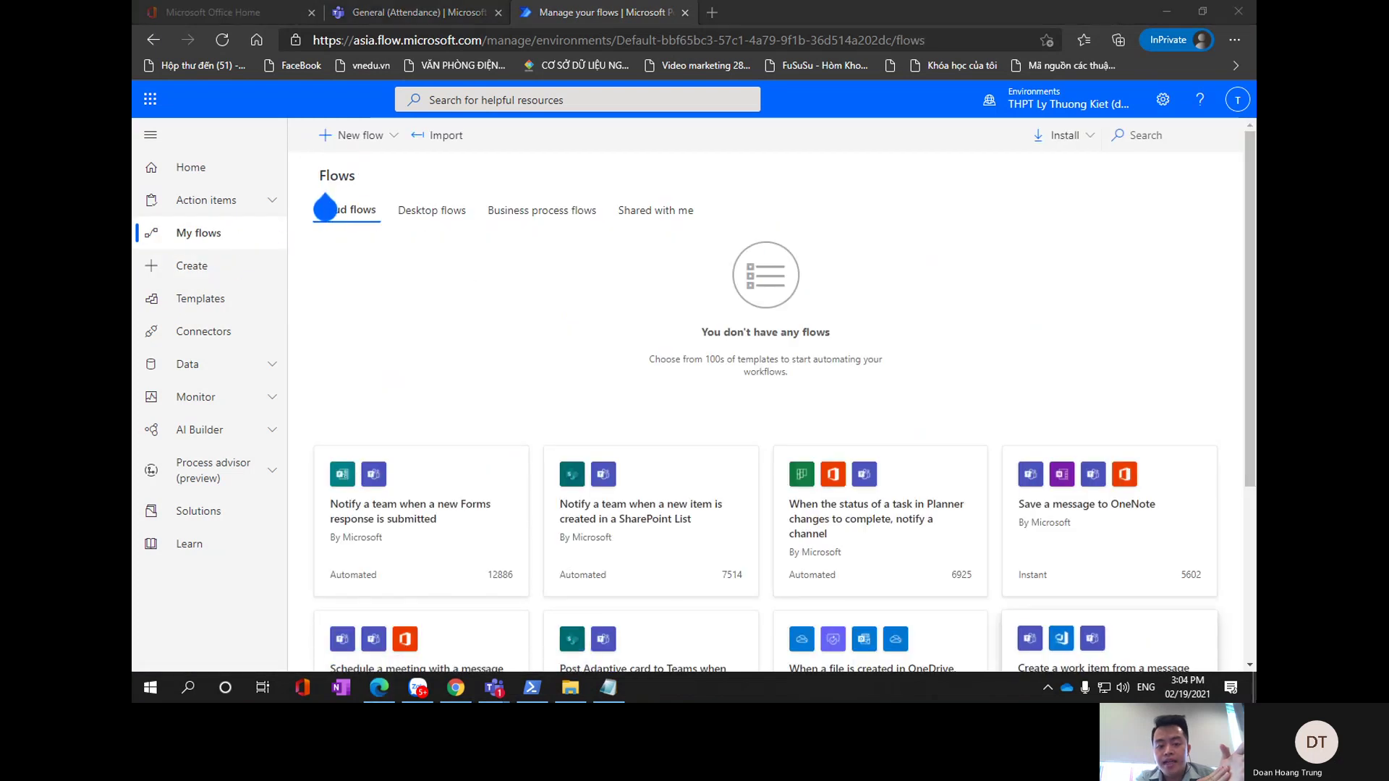
pyautogui.click(1254, 688)
# Step: Extract the microsoft-teams-apps-attendance-master zip and open its inner folder showing Package and Script
pyautogui.rightClick(813, 517)
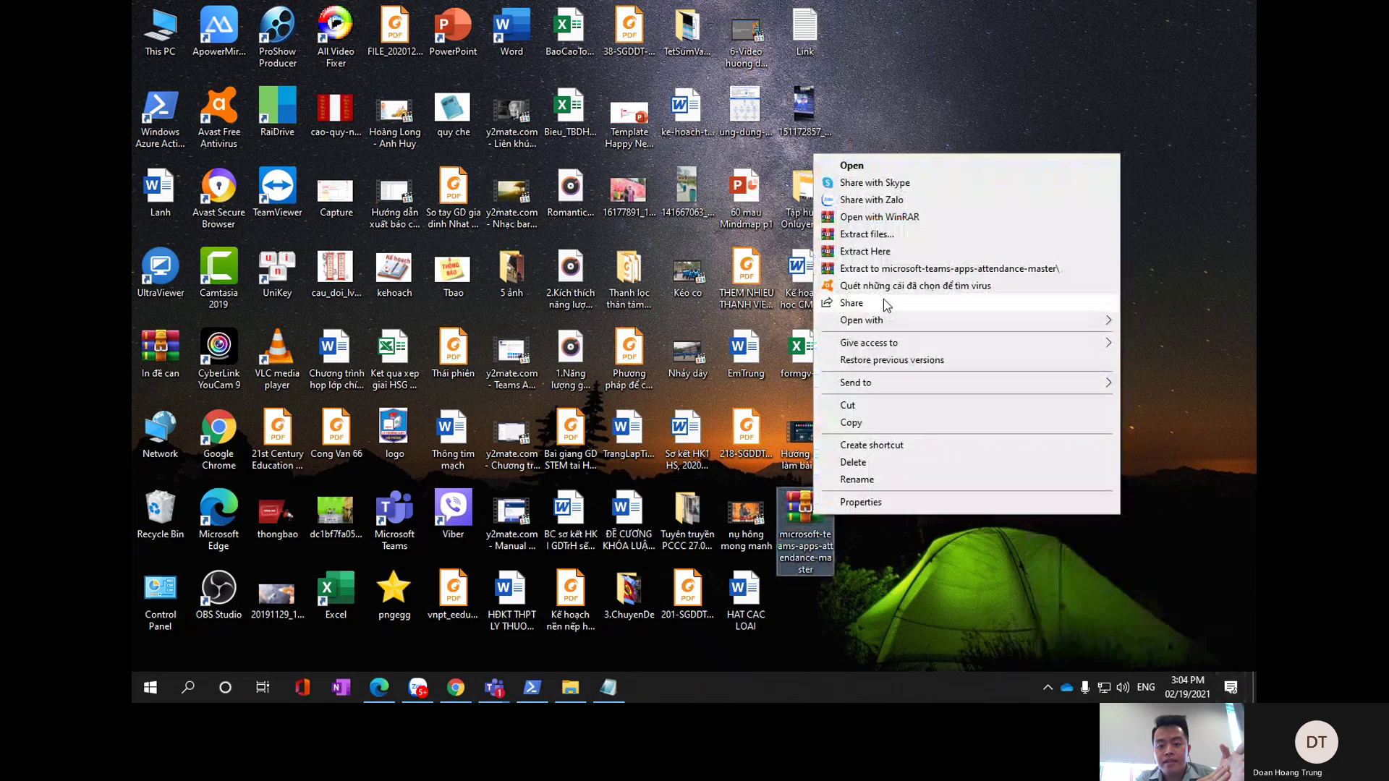
pyautogui.click(868, 266)
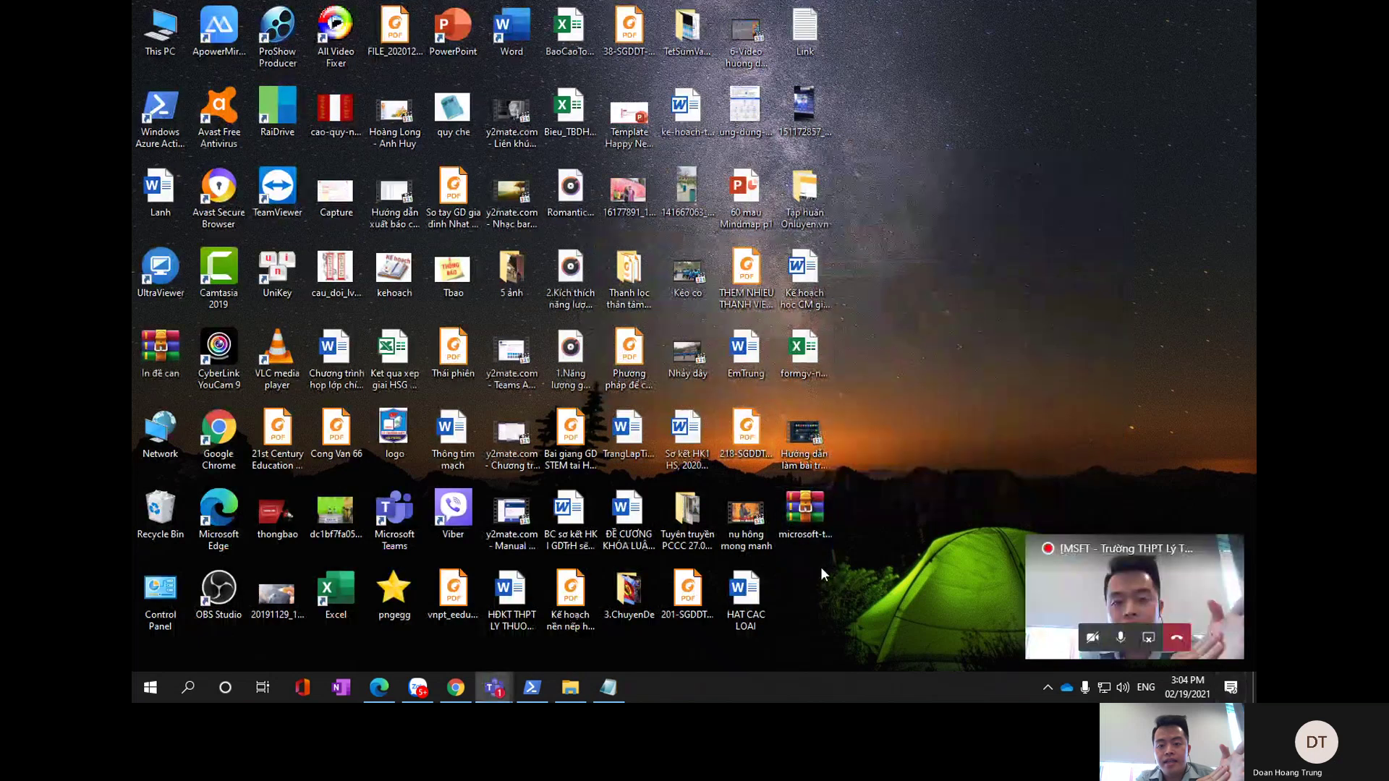
pyautogui.doubleClick(160, 32)
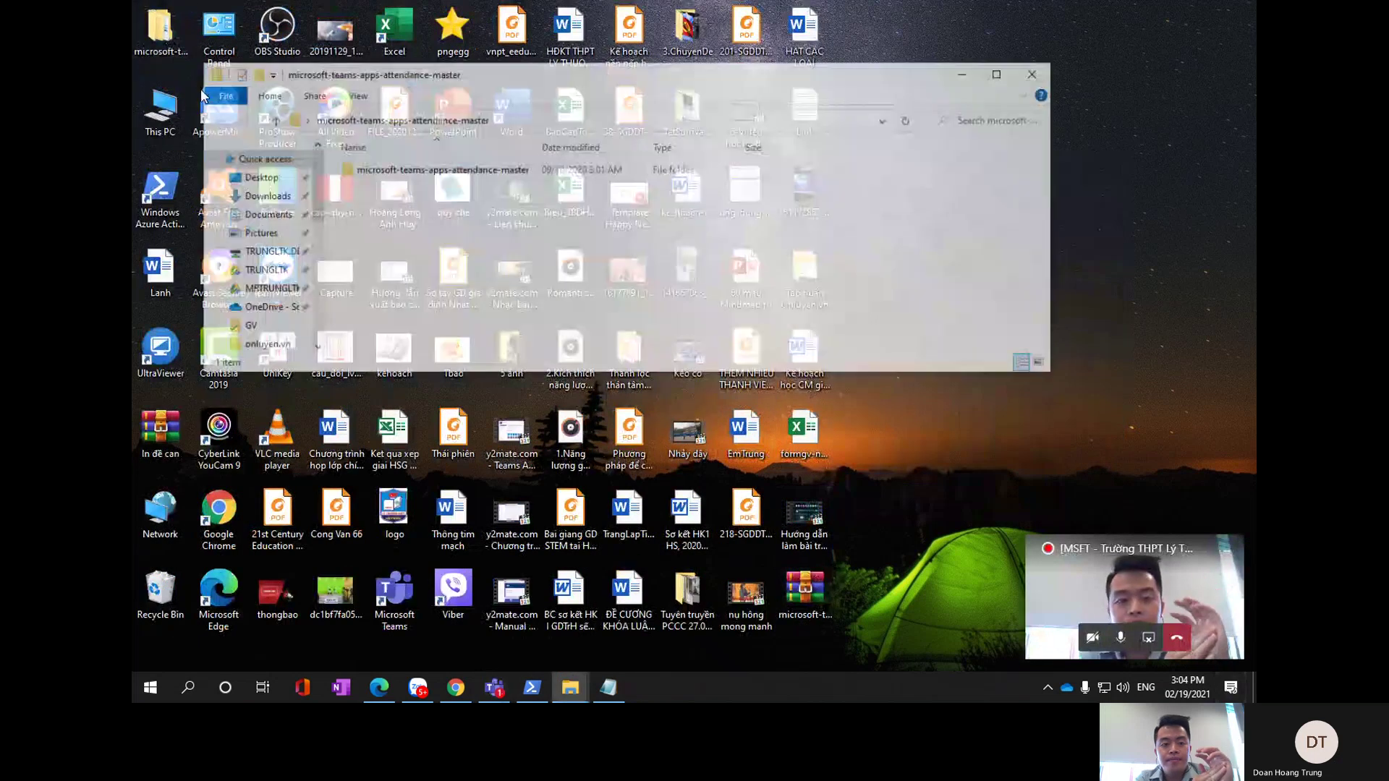
pyautogui.doubleClick(636, 82)
pyautogui.doubleClick(358, 107)
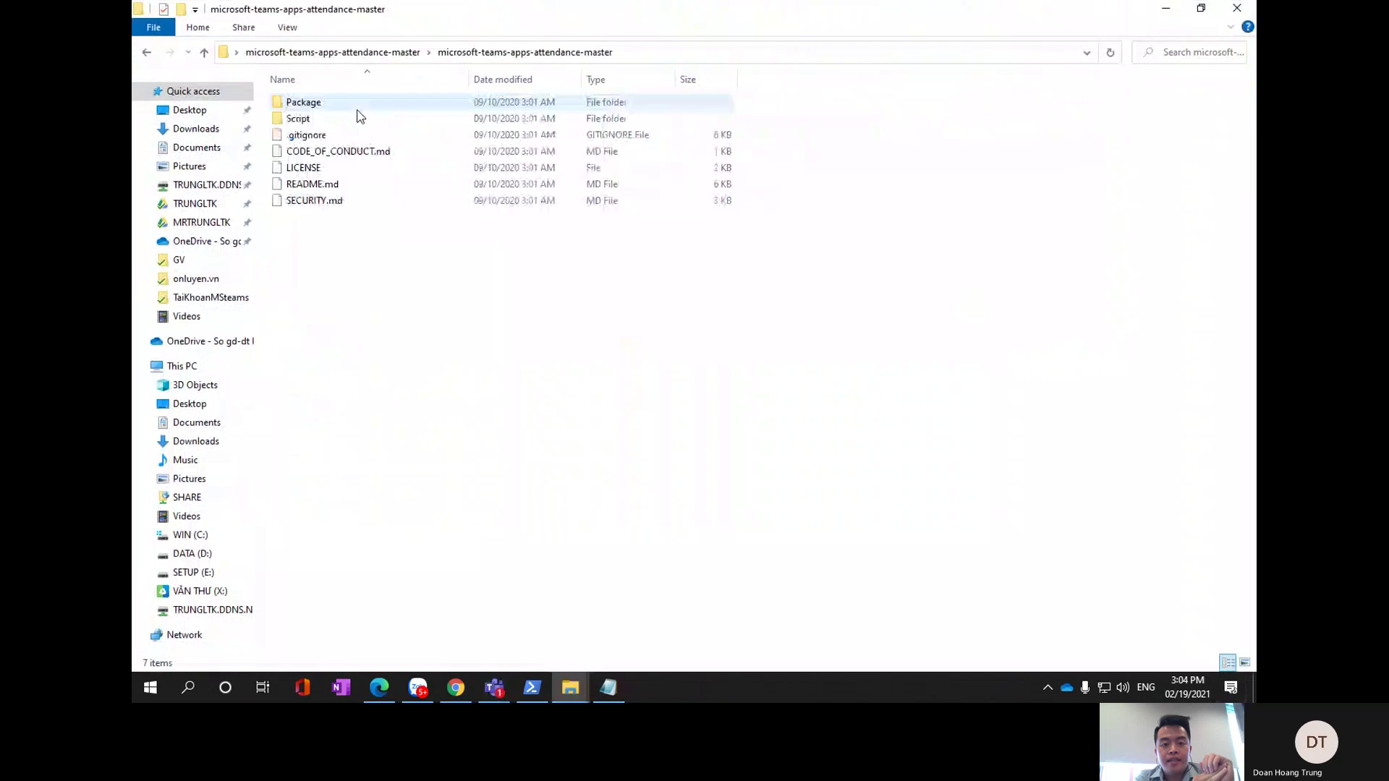
# Step: Return to the My flows page in Edge
pyautogui.click(490, 689)
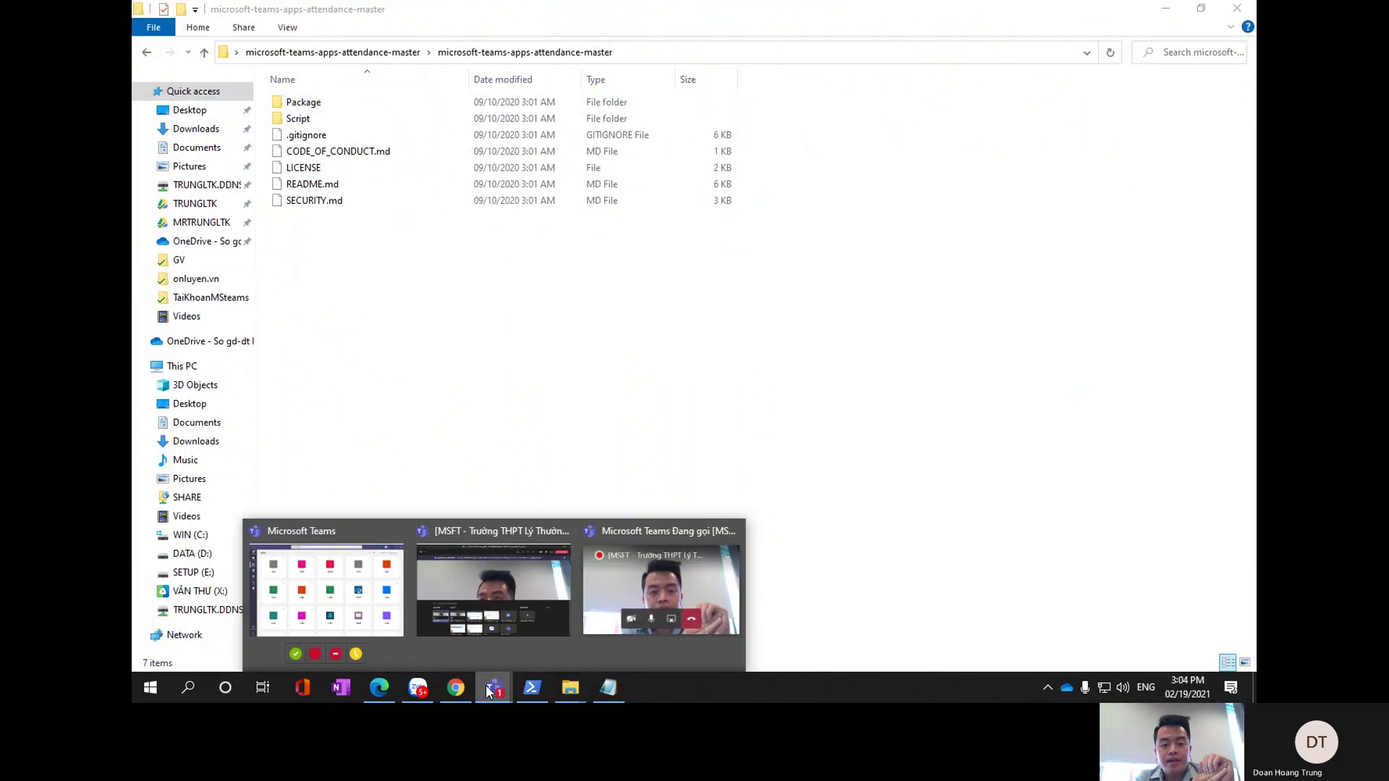
pyautogui.click(373, 684)
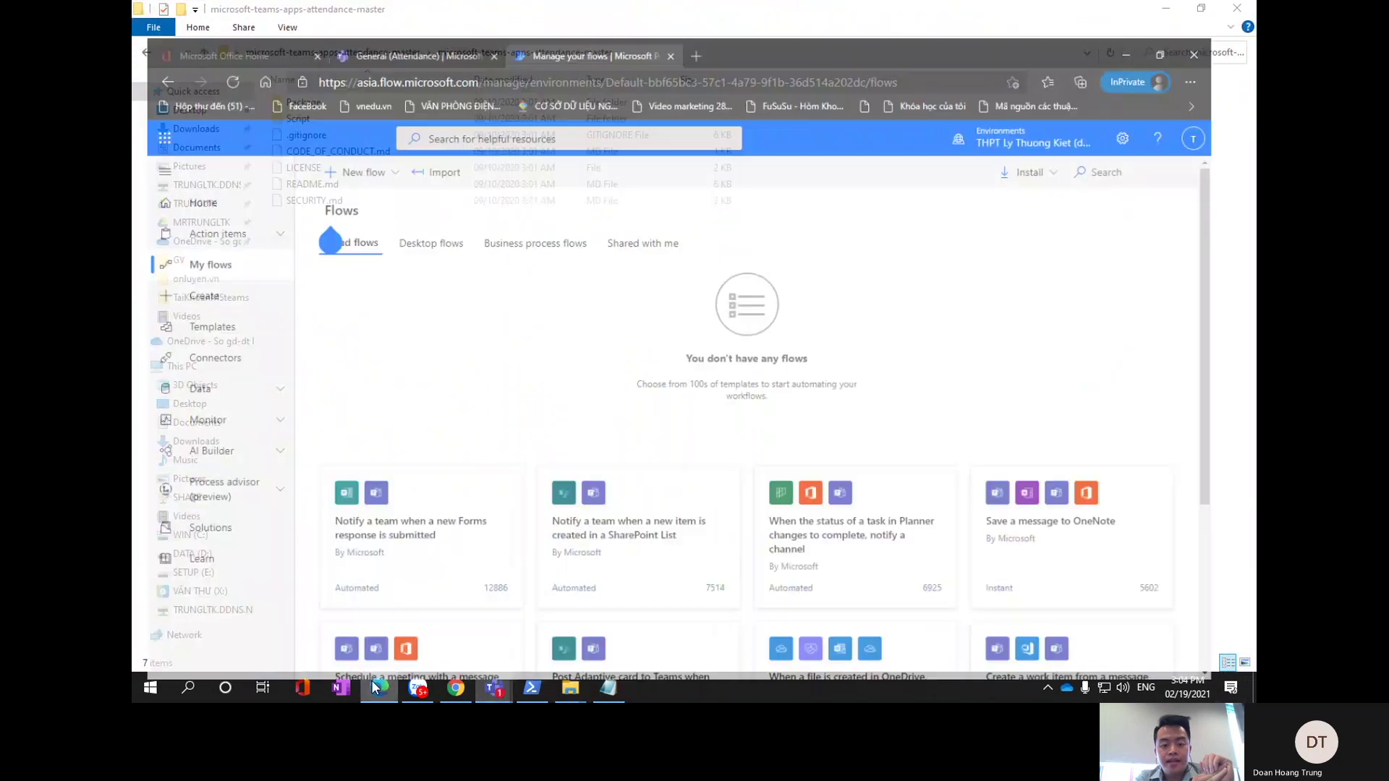
pyautogui.scroll(-1, 474, 270)
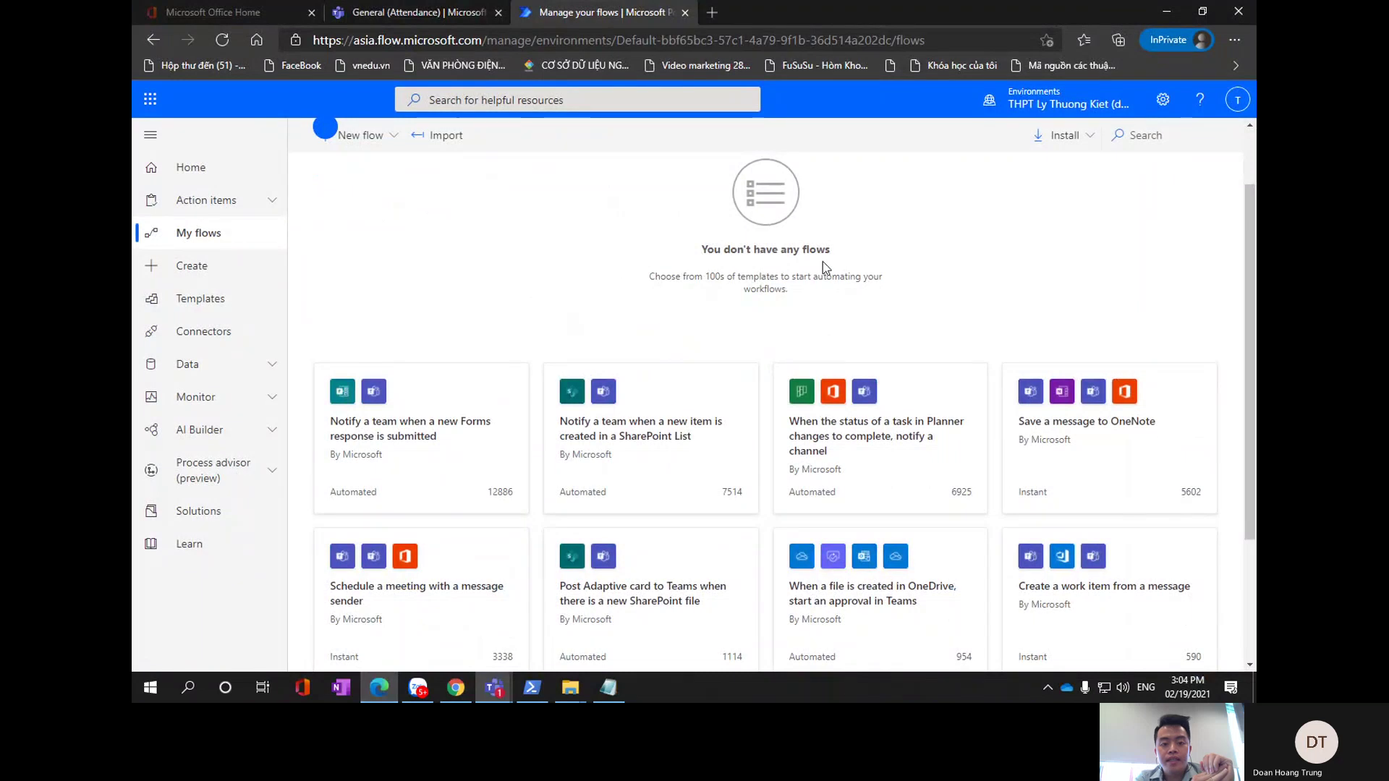
pyautogui.scroll(1, 822, 262)
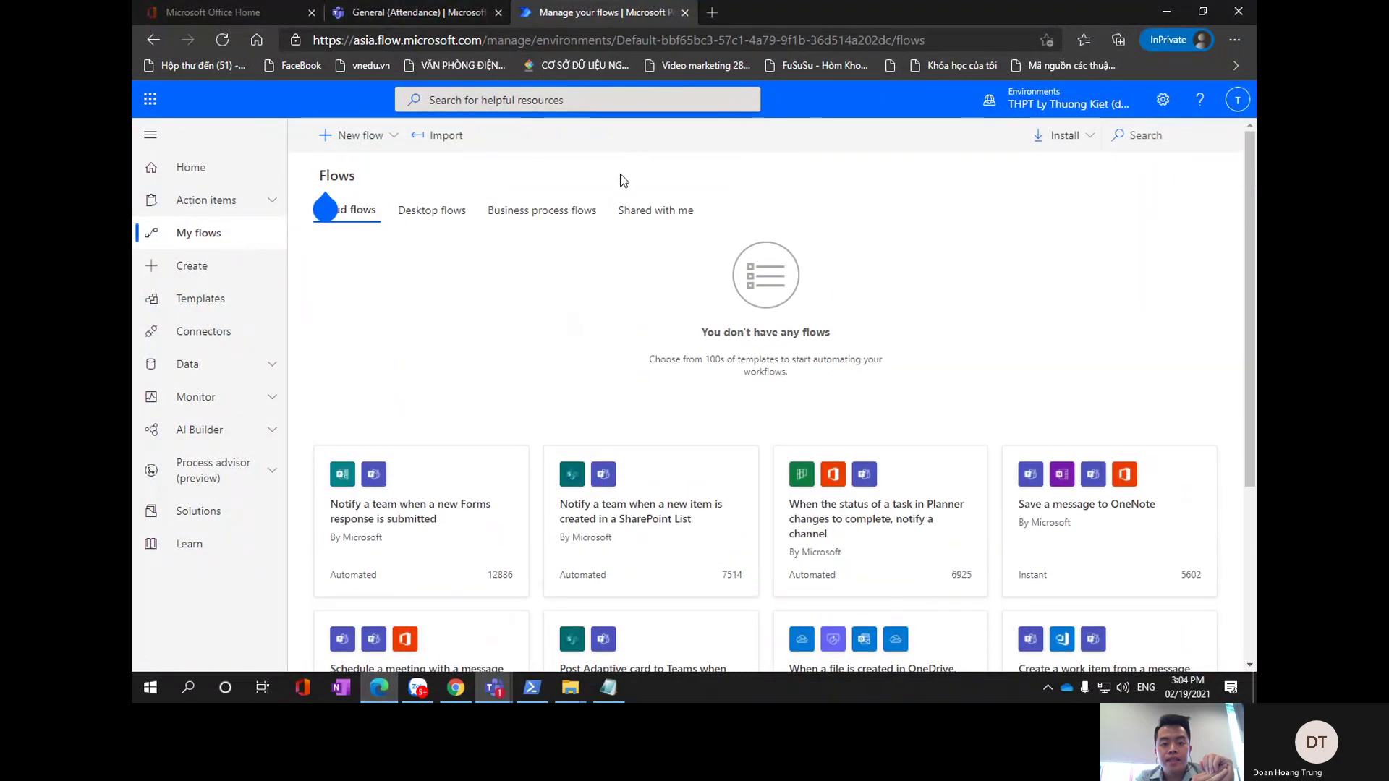
# Step: Upload CreateSharePointLists.zip from Desktop > microsoft-teams-apps-attendance-master > Package for import
pyautogui.click(446, 136)
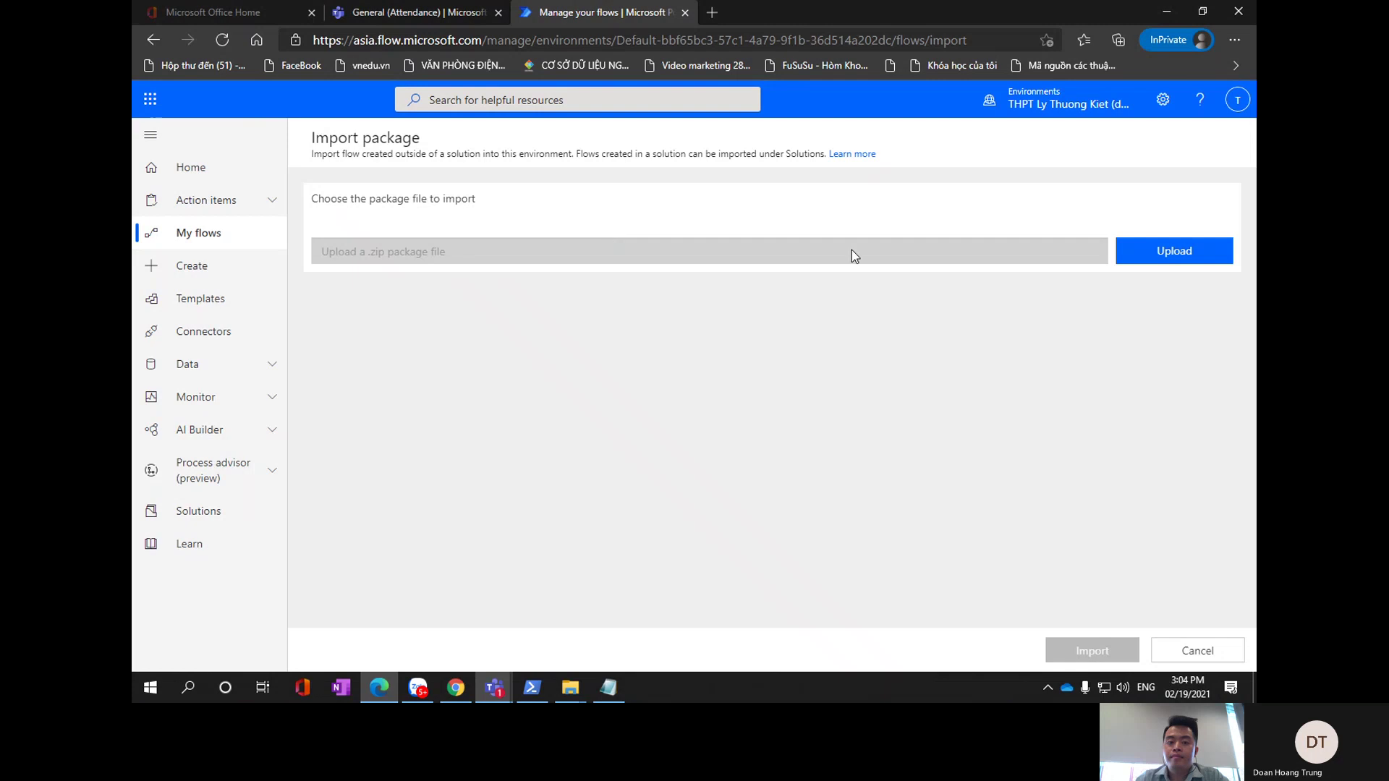
pyautogui.click(1175, 253)
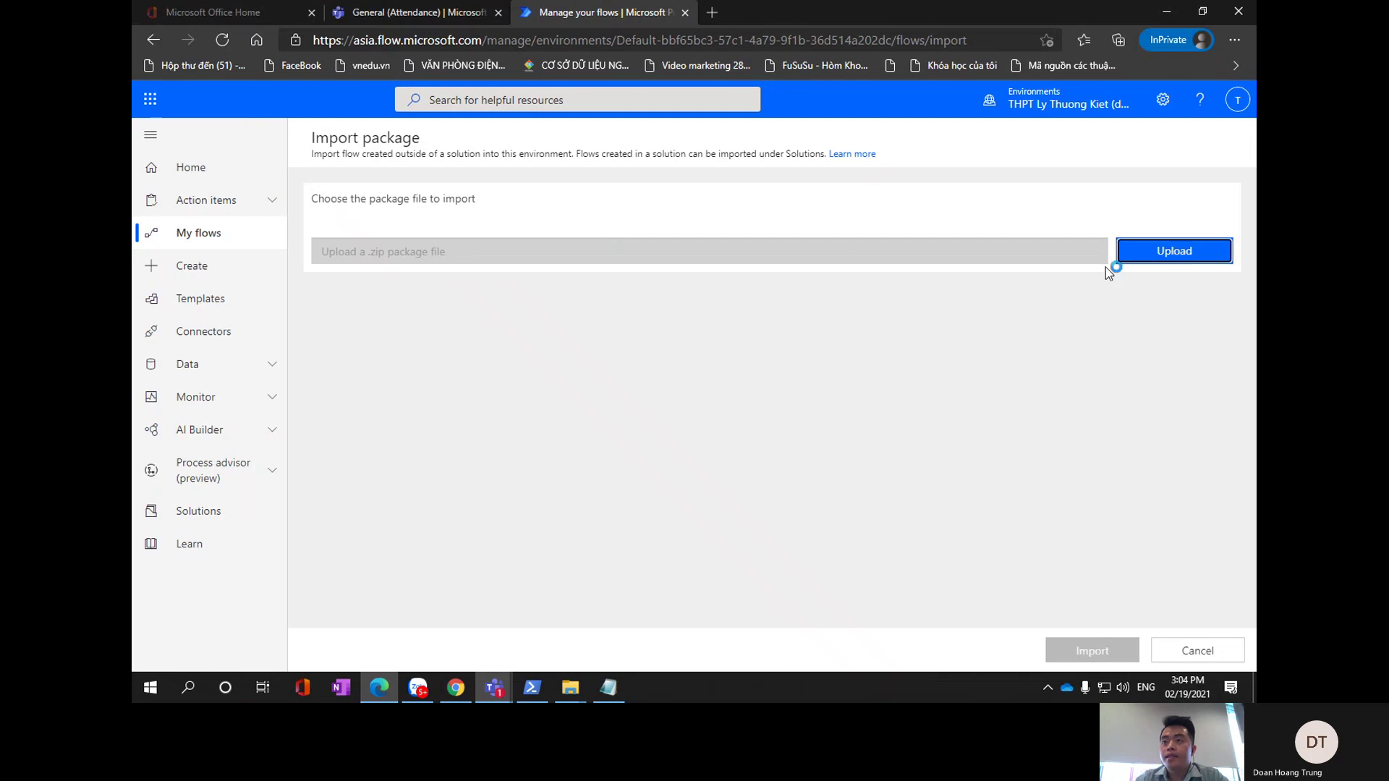
pyautogui.click(204, 122)
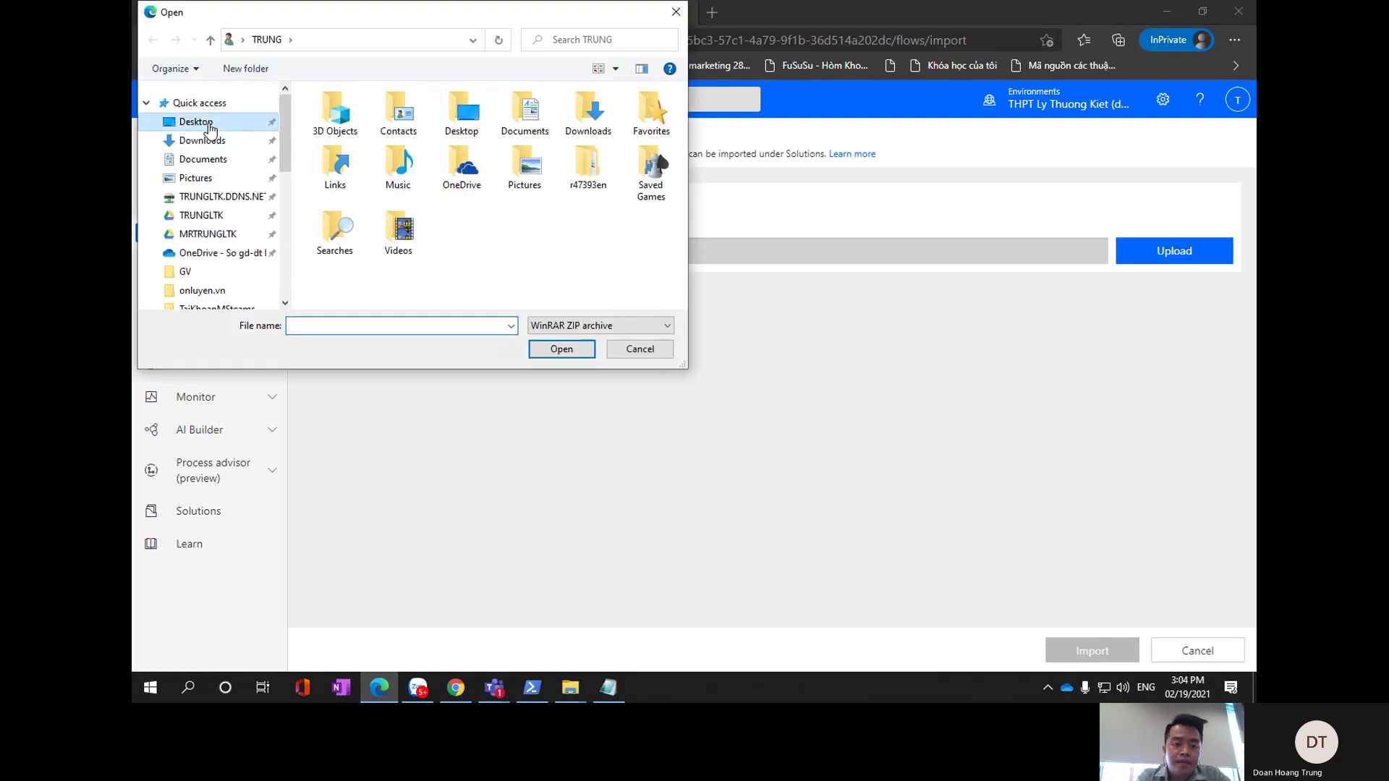
pyautogui.doubleClick(534, 16)
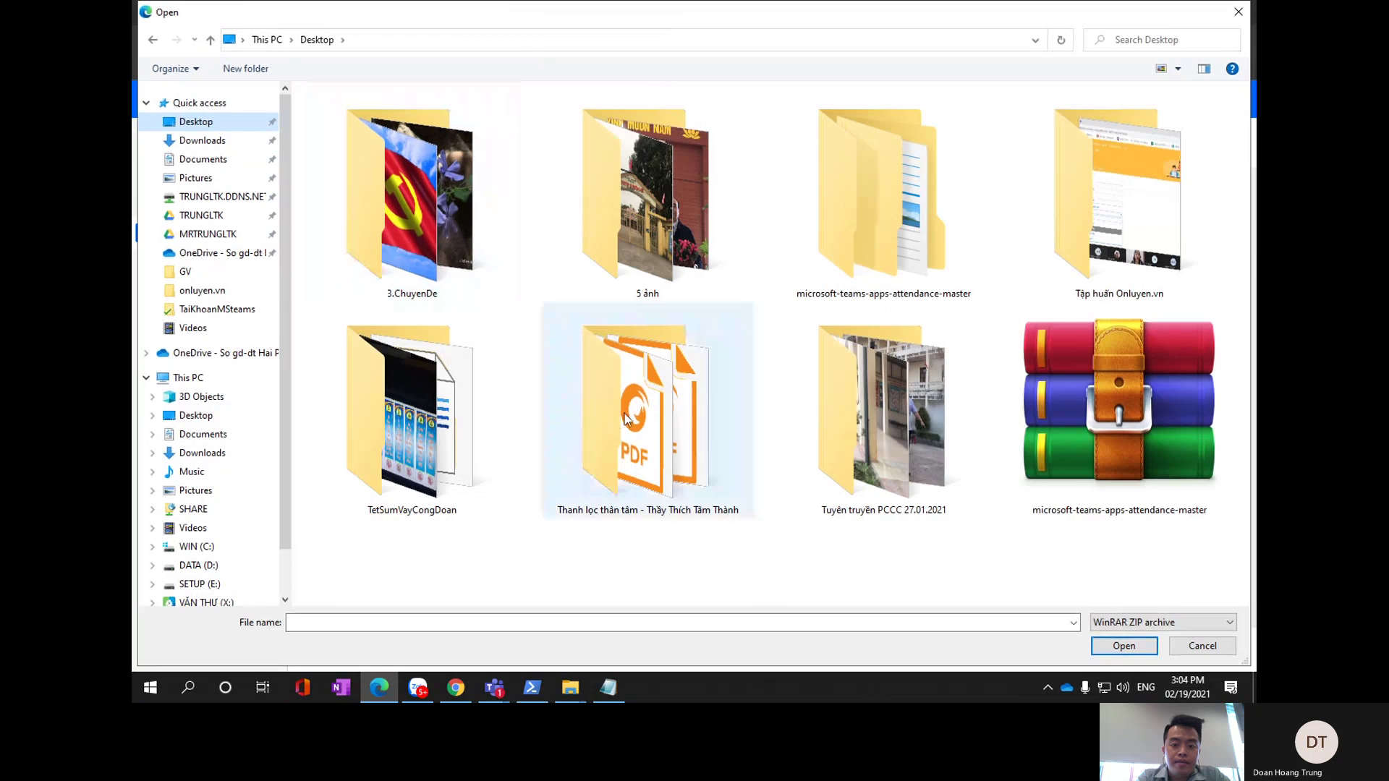
pyautogui.doubleClick(968, 260)
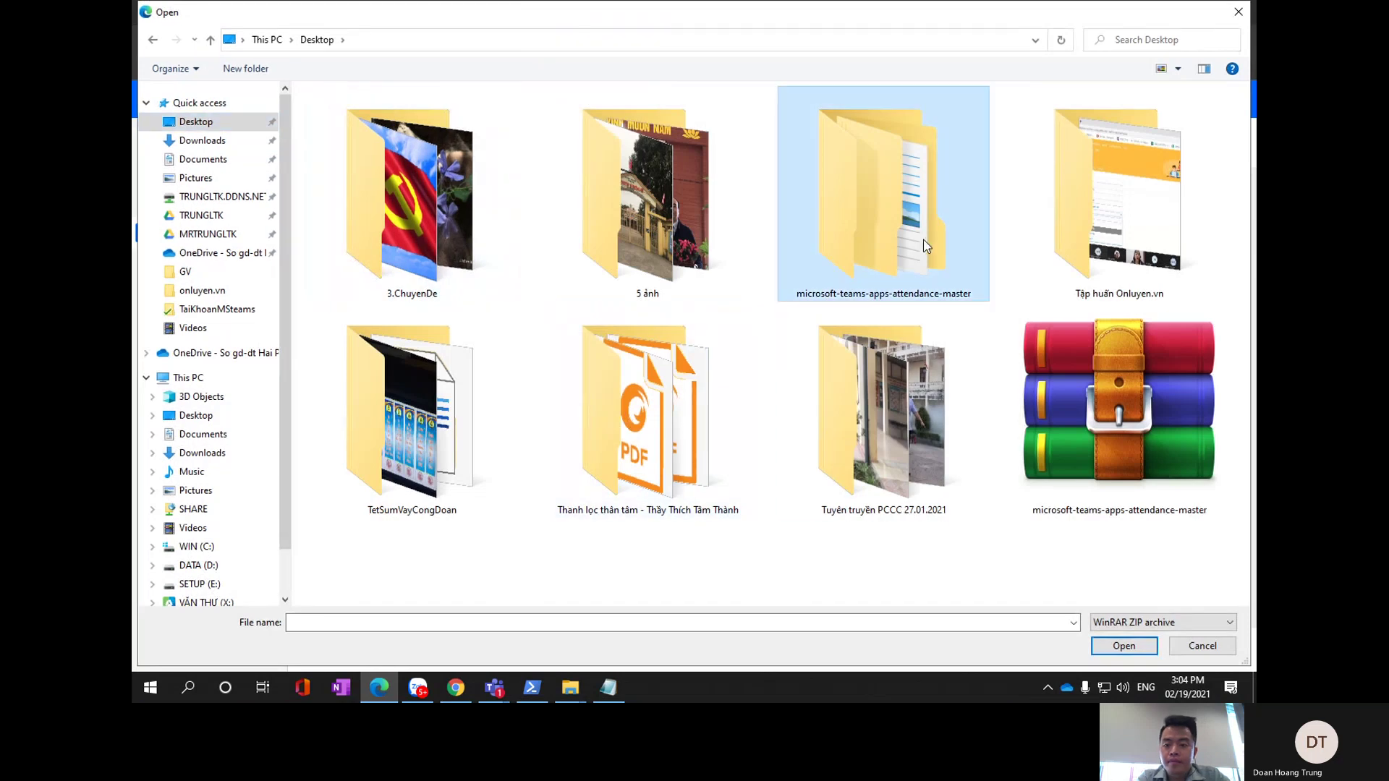
pyautogui.doubleClick(372, 114)
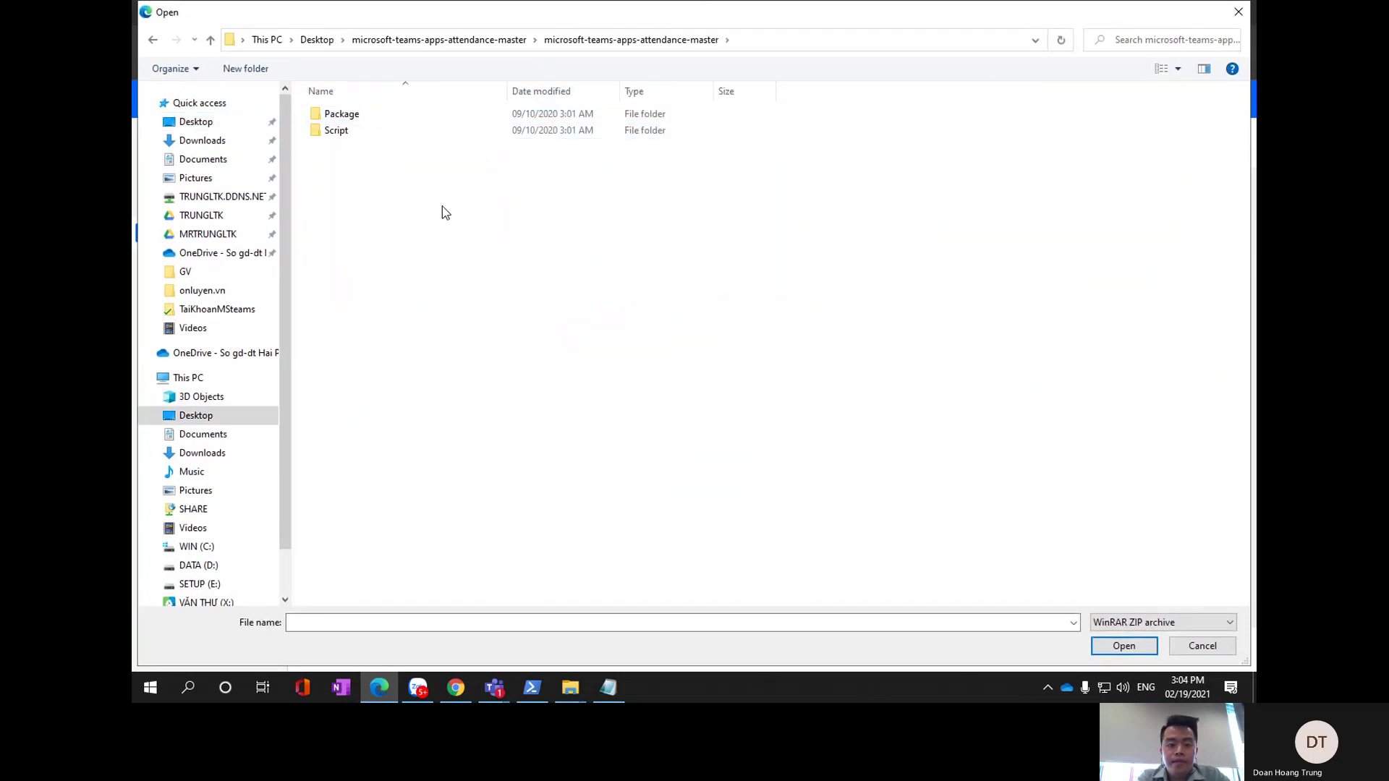
pyautogui.doubleClick(347, 115)
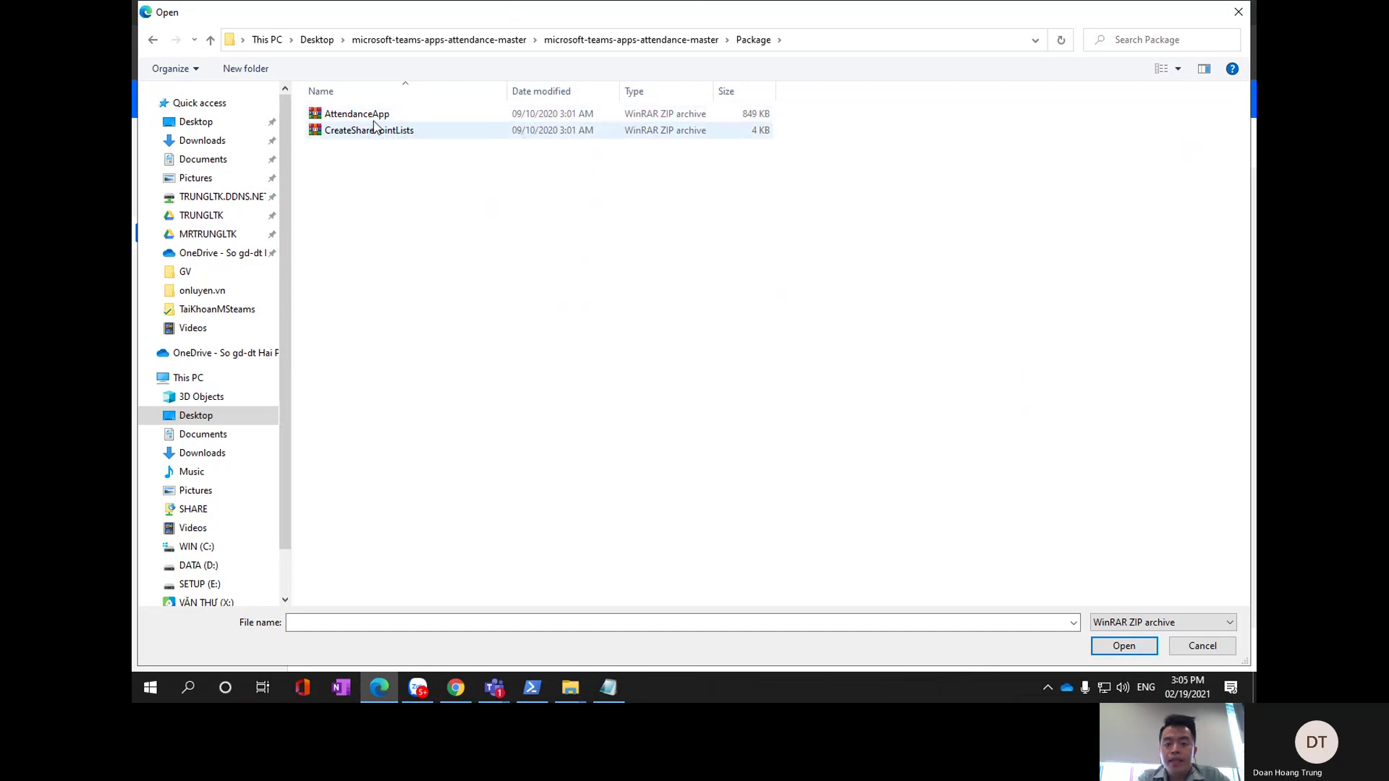
pyautogui.click(424, 134)
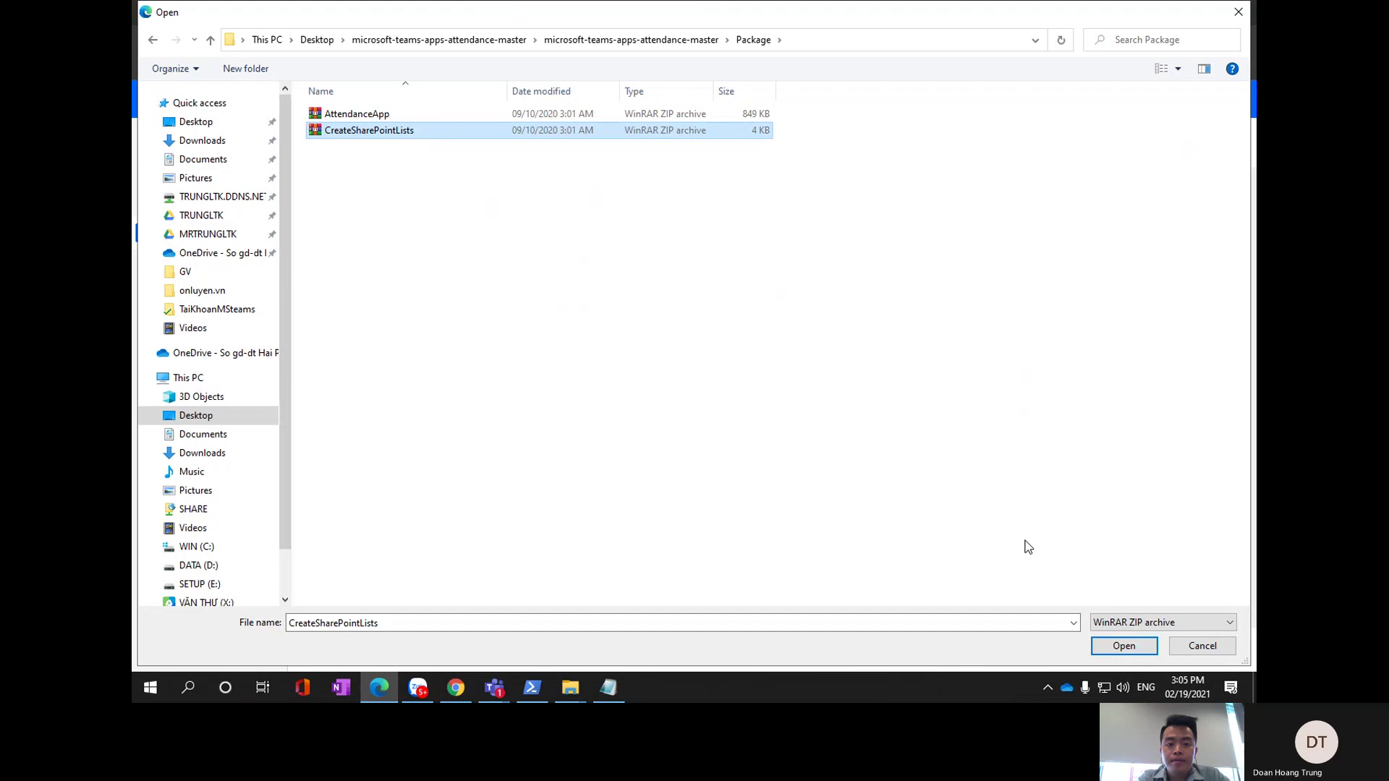
pyautogui.click(1125, 646)
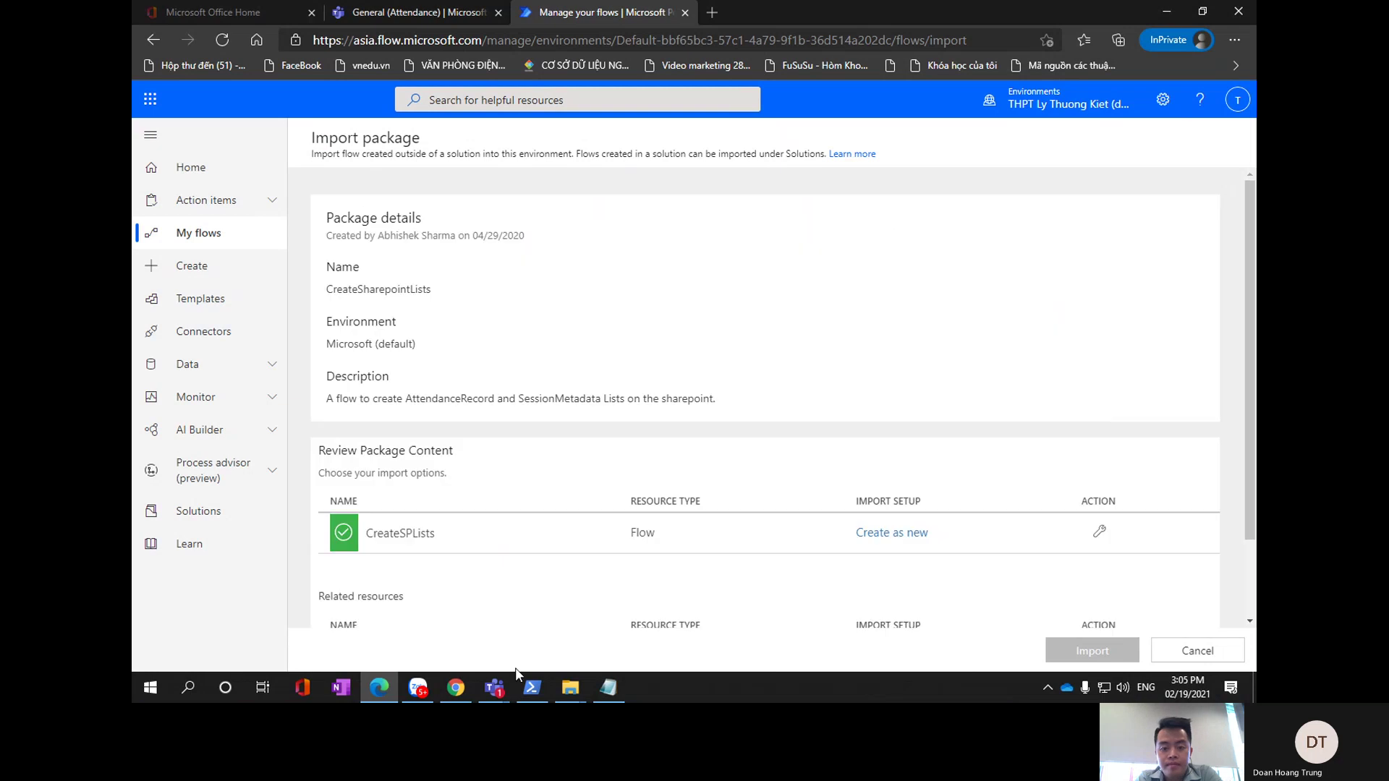
# Step: Save CreateSPLists' import setup as Create as new and bring up the SharePoint Connection setup
pyautogui.scroll(-3, 840, 414)
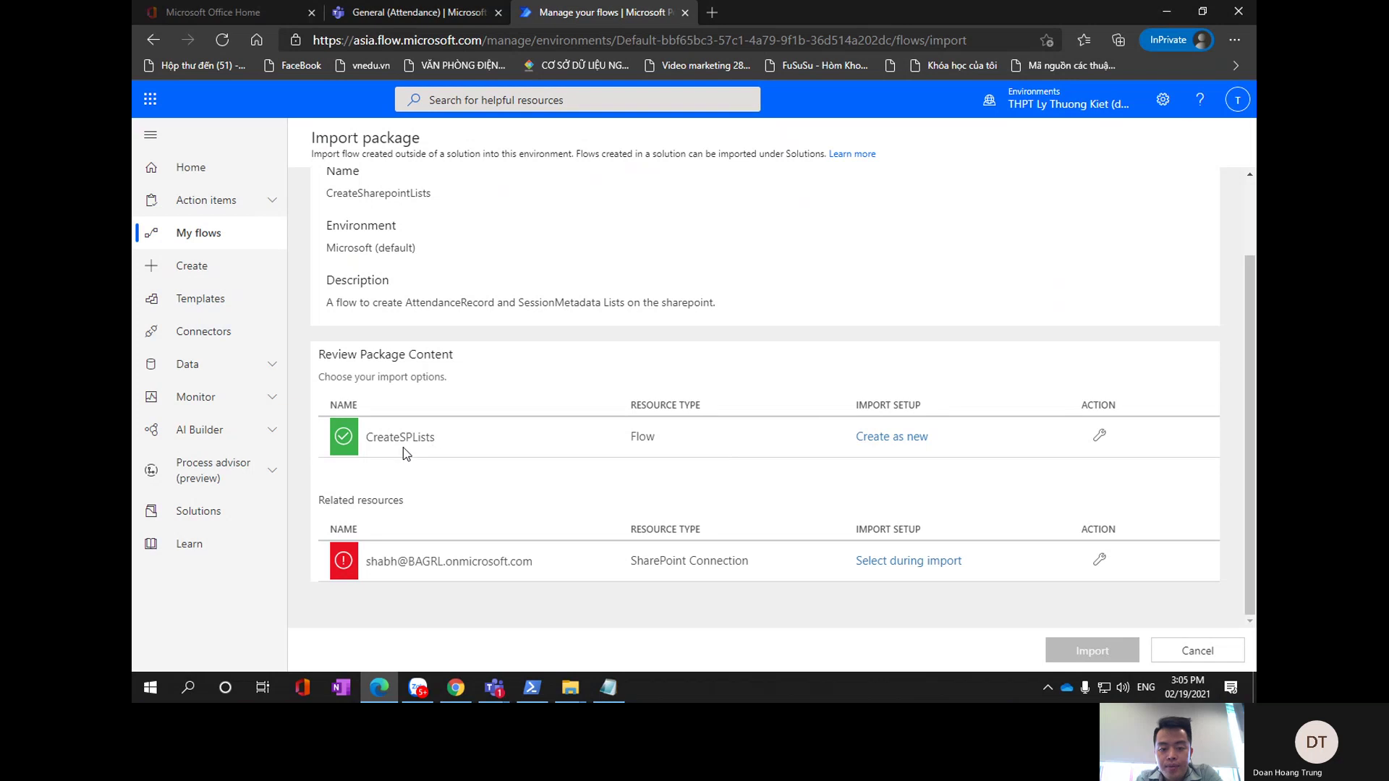
pyautogui.scroll(3, 402, 447)
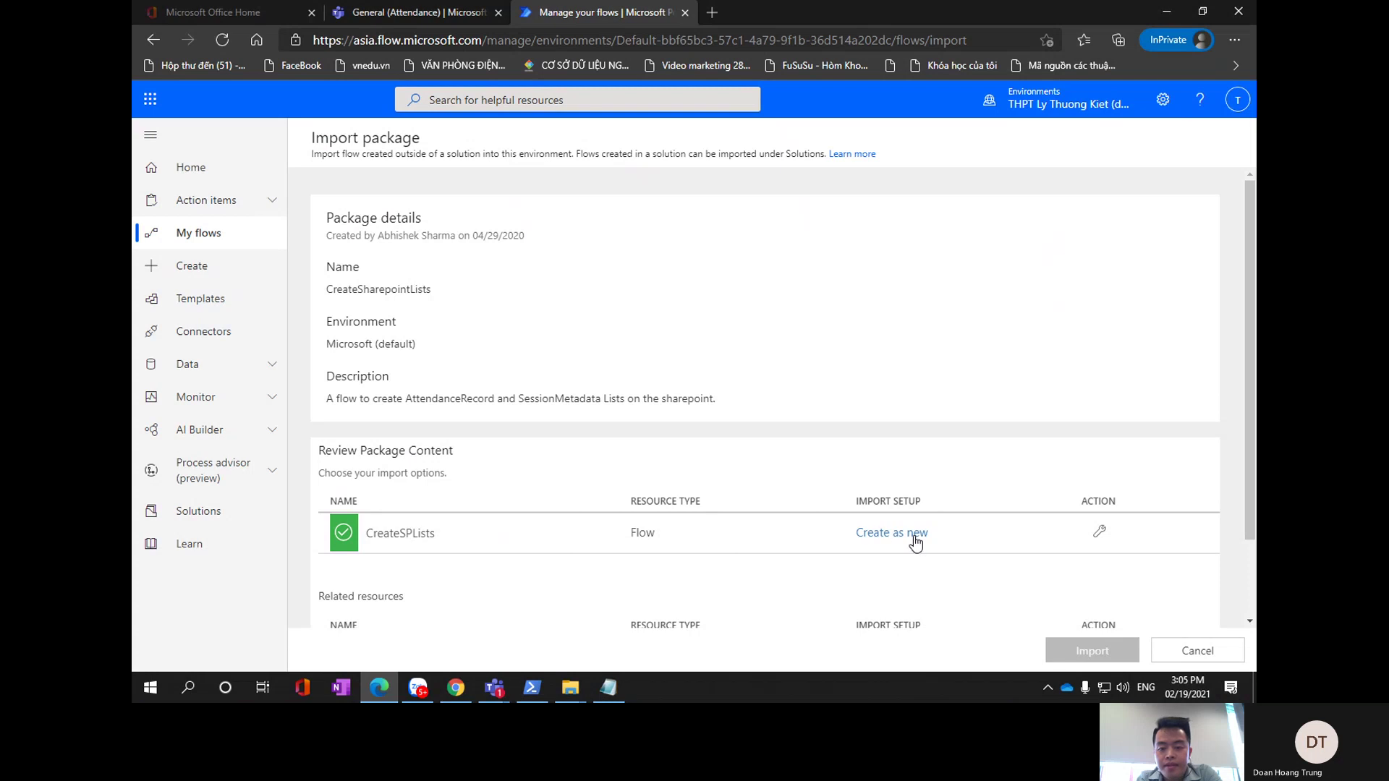
pyautogui.scroll(-1, 931, 544)
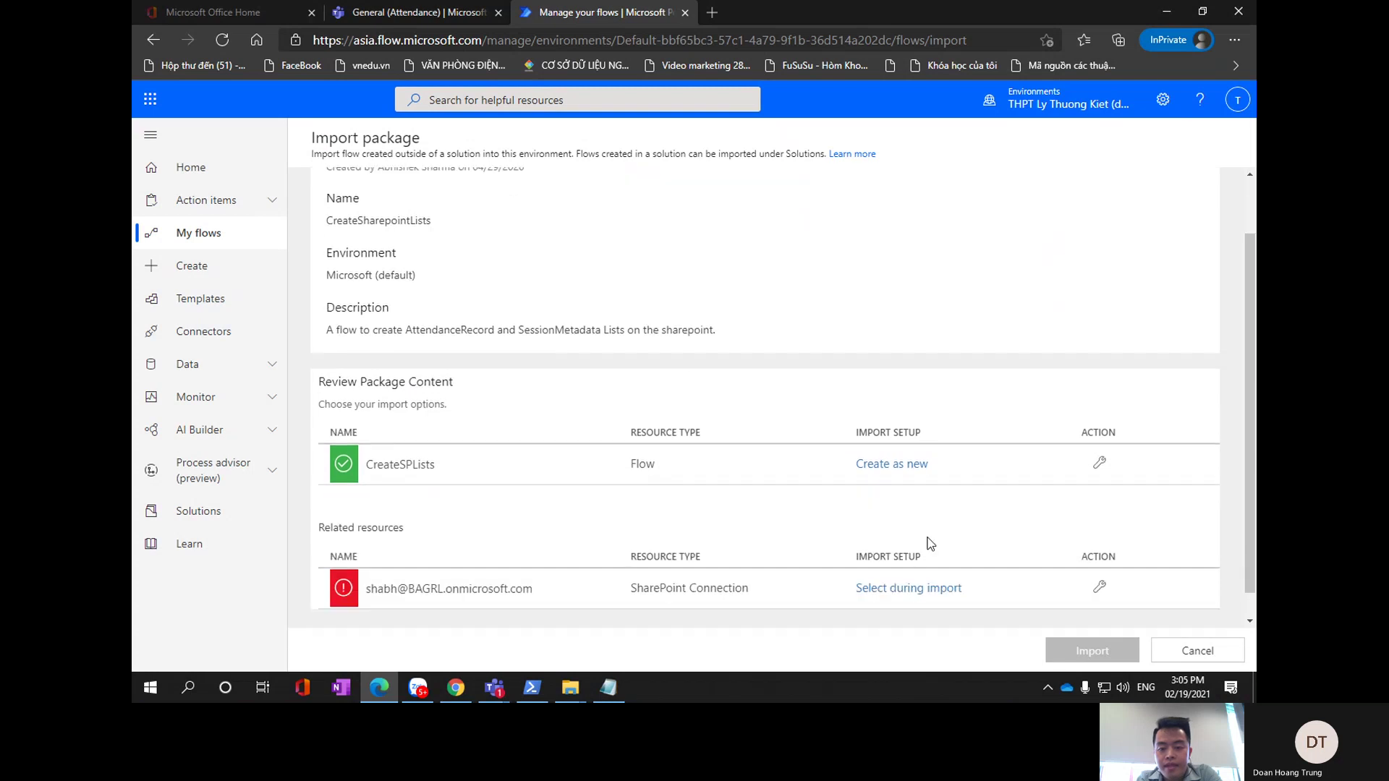
pyautogui.click(923, 466)
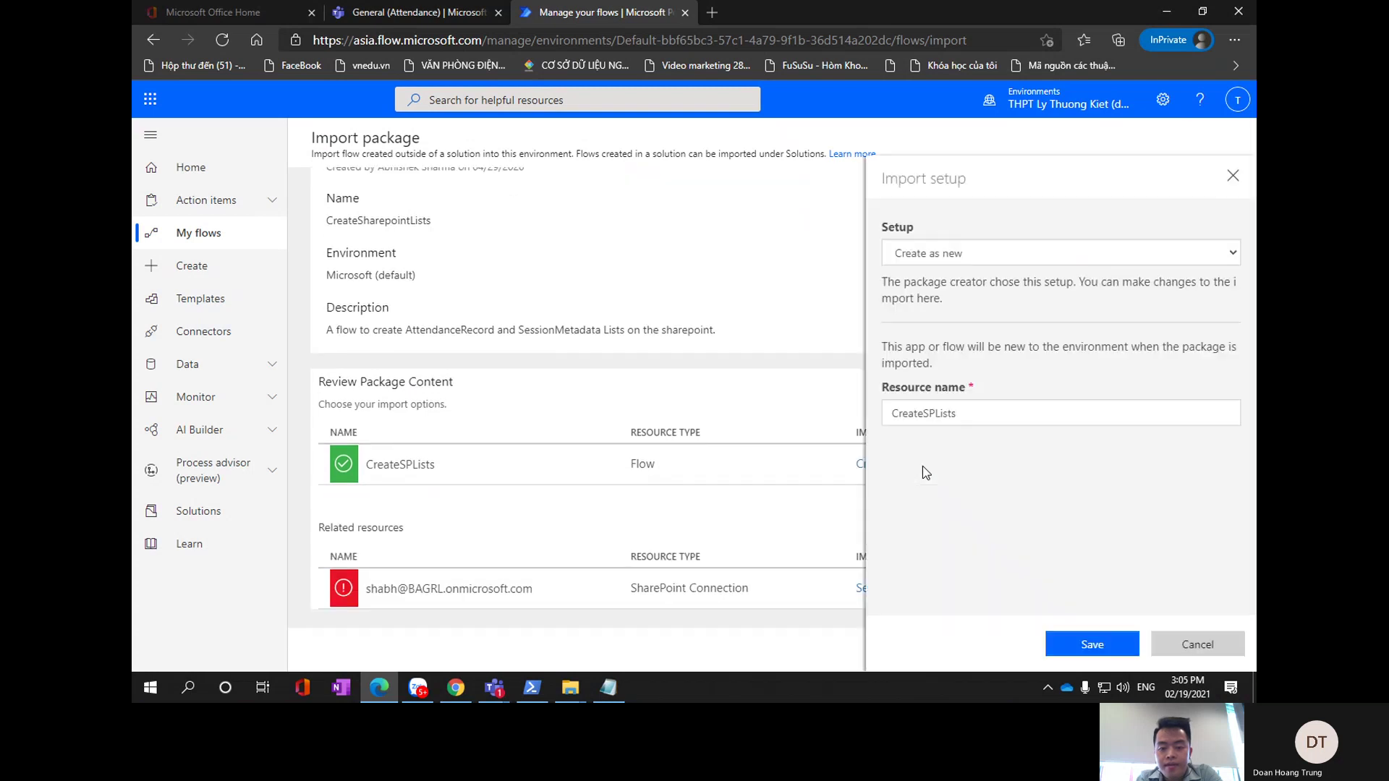
pyautogui.click(961, 259)
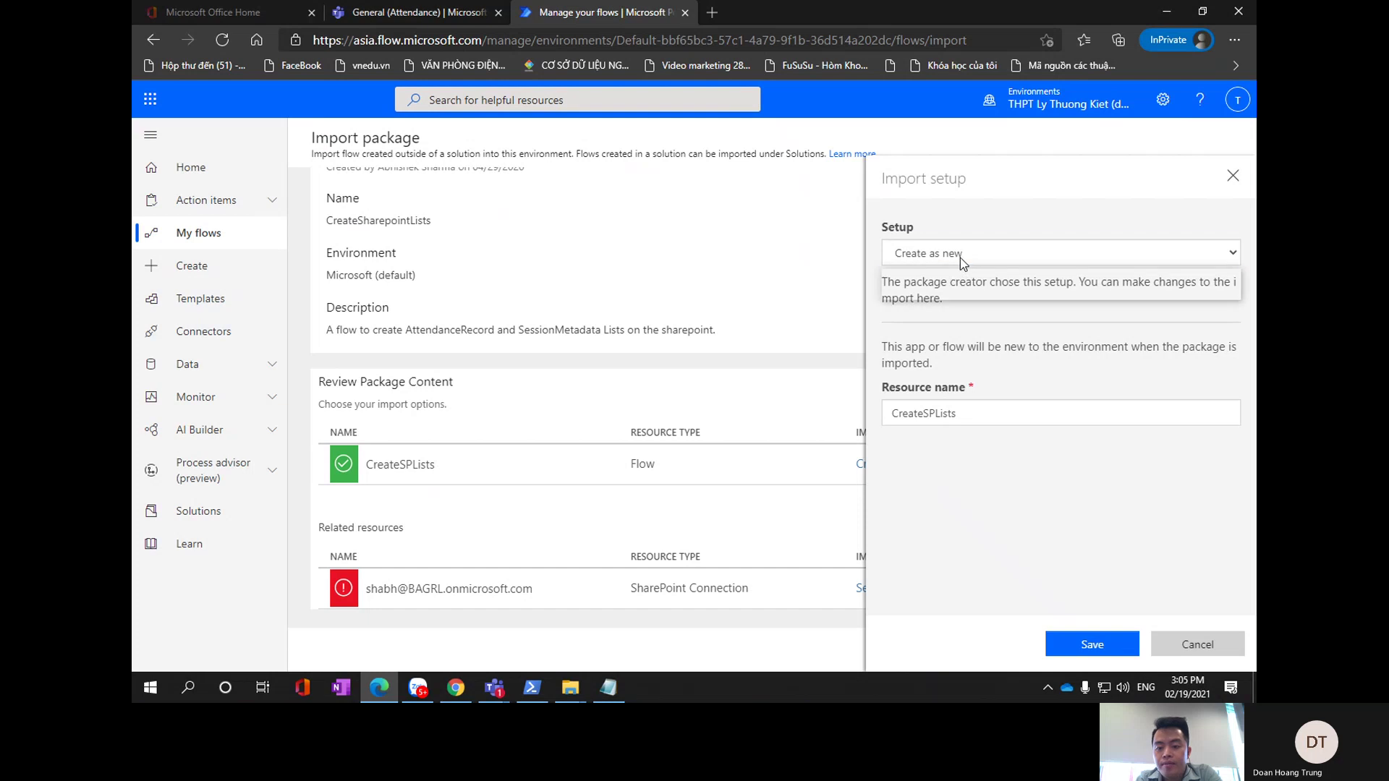
pyautogui.click(961, 257)
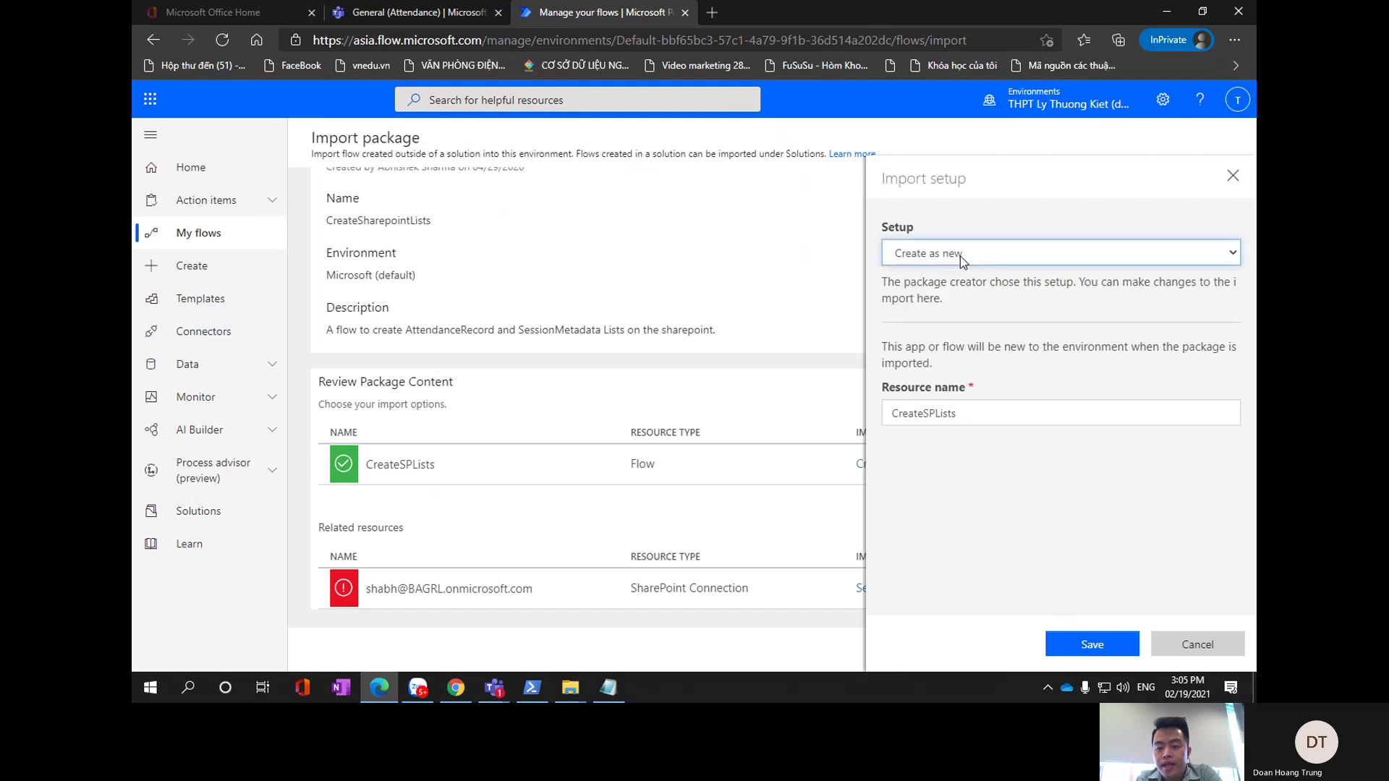
pyautogui.click(998, 434)
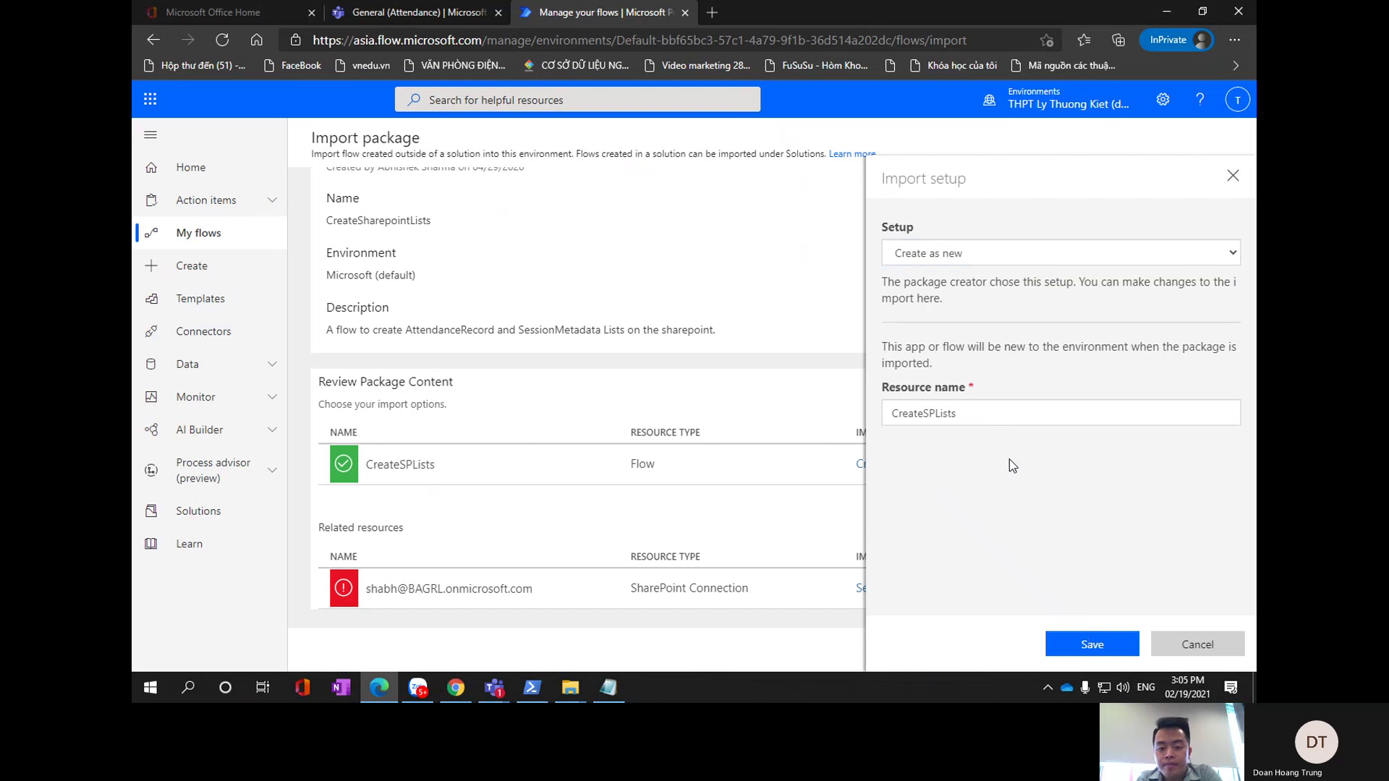
pyautogui.click(1093, 644)
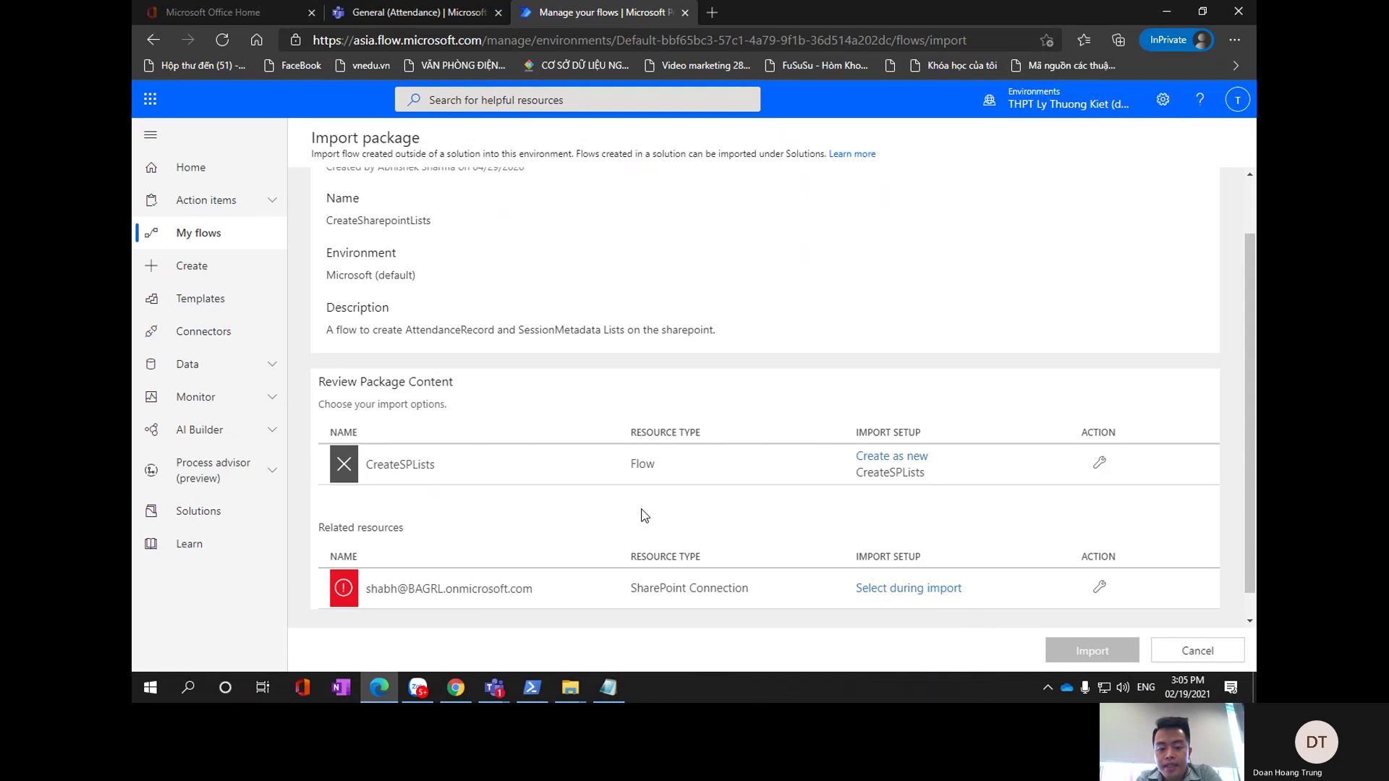
pyautogui.scroll(-1, 644, 516)
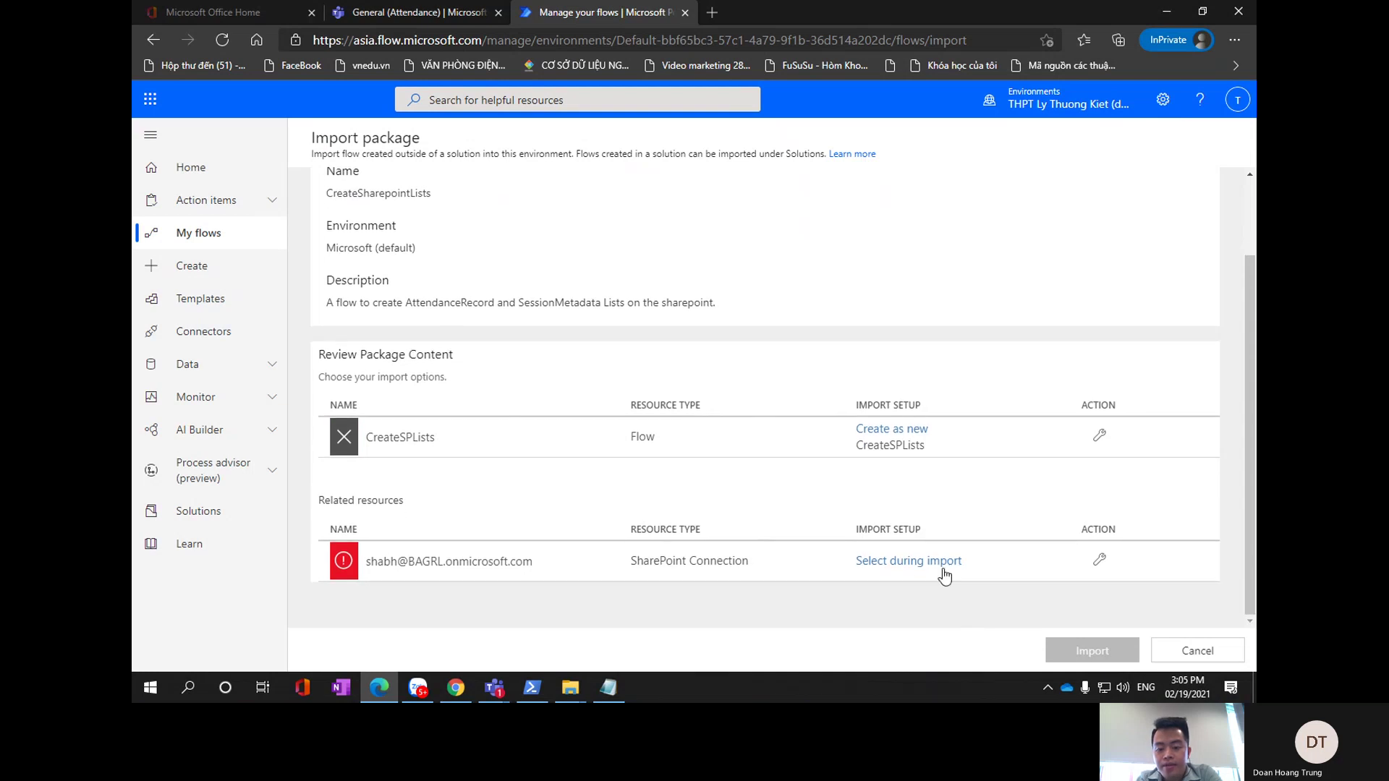
pyautogui.click(923, 563)
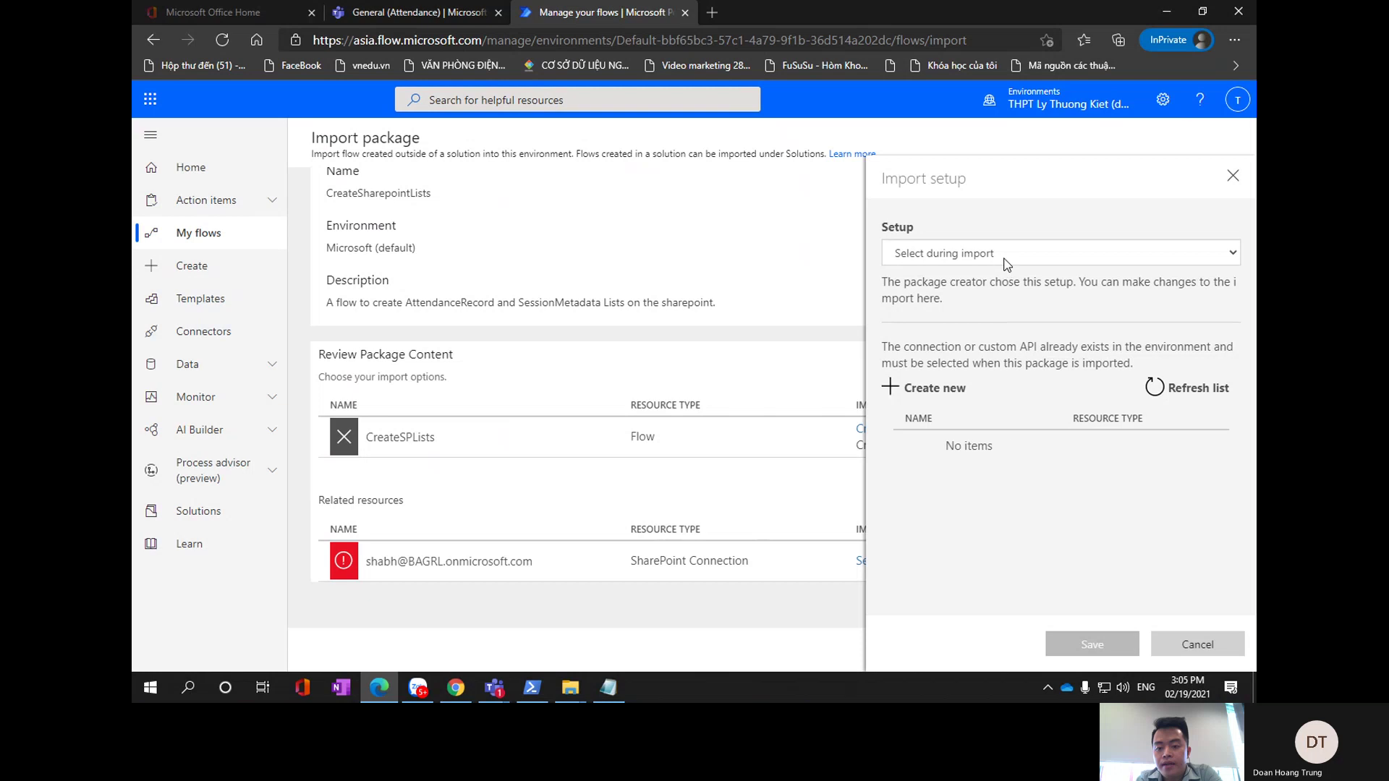
# Step: Create a new SharePoint connection using 'Connect directly (cloud-services)'
pyautogui.click(931, 387)
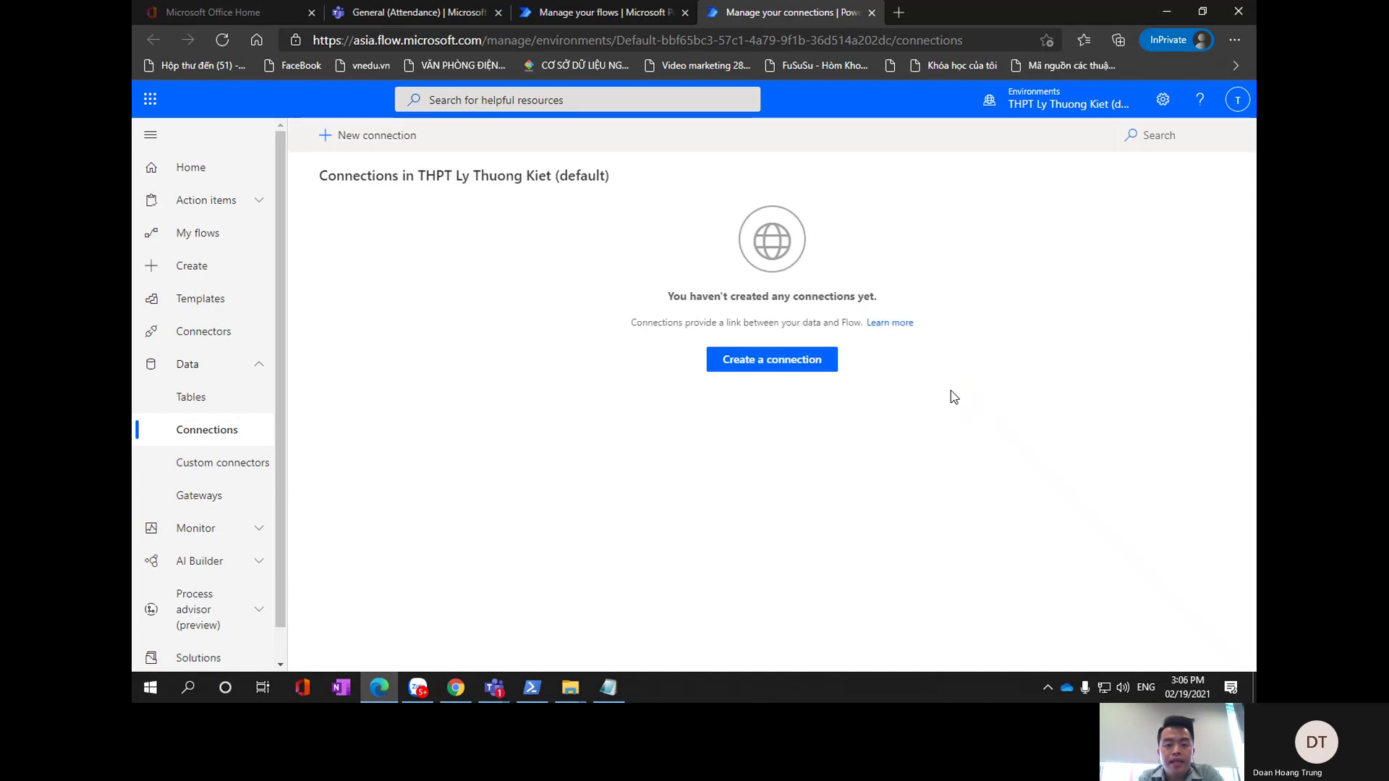
pyautogui.click(790, 367)
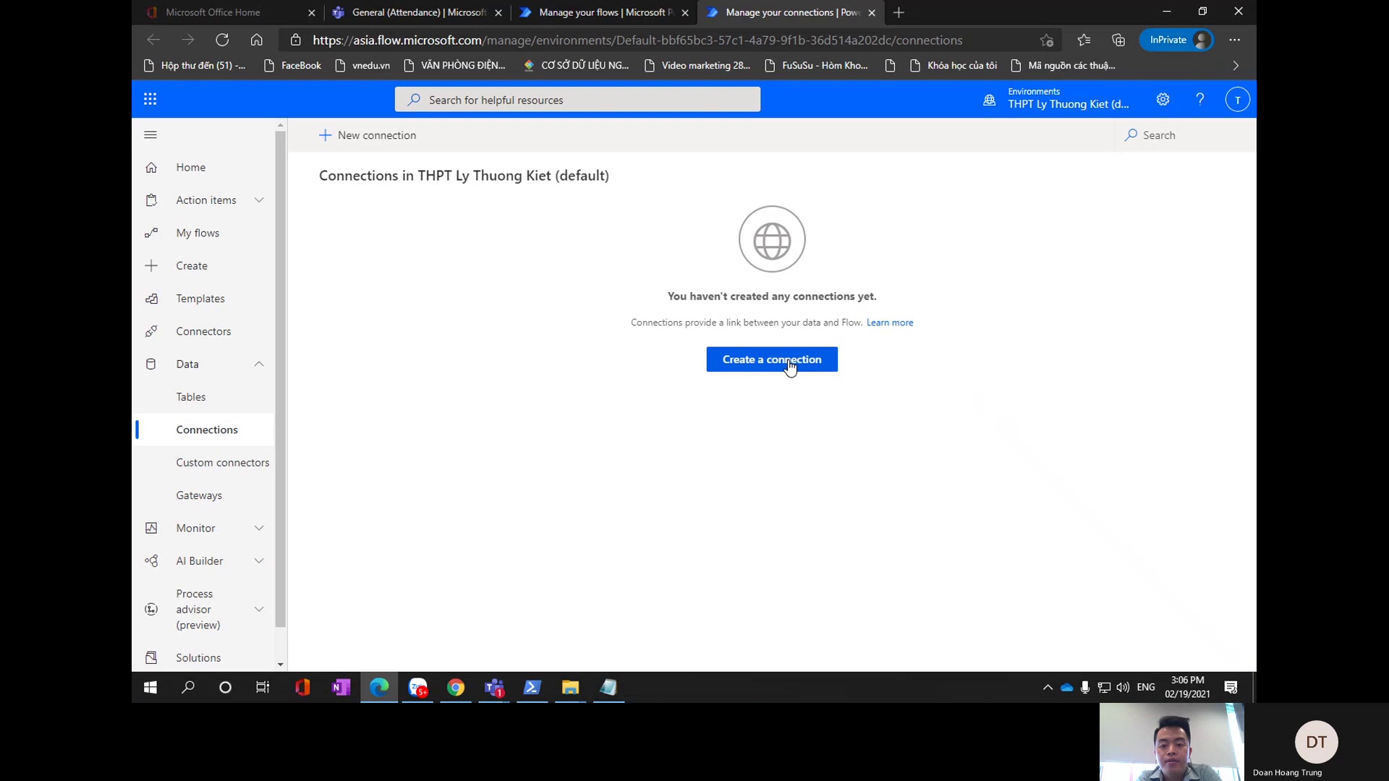
pyautogui.click(780, 369)
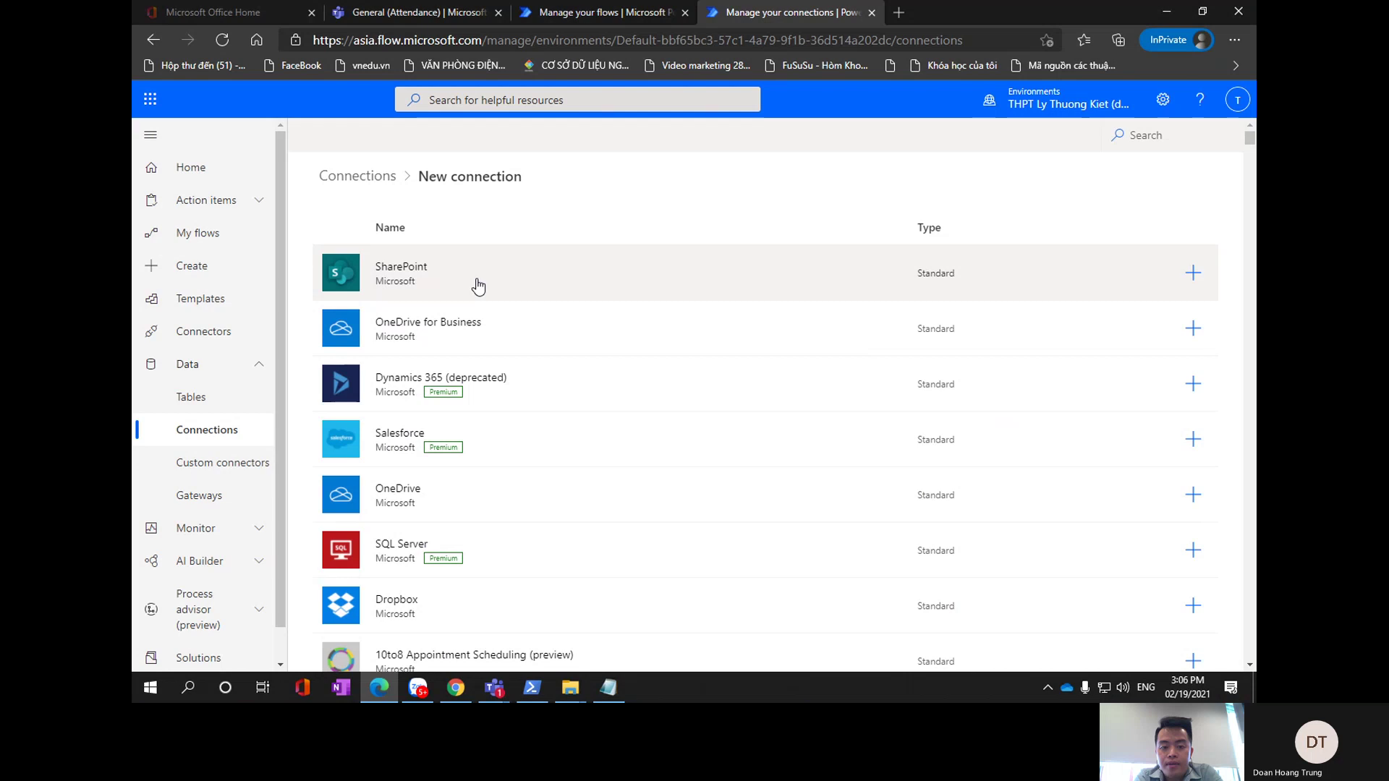
pyautogui.click(478, 282)
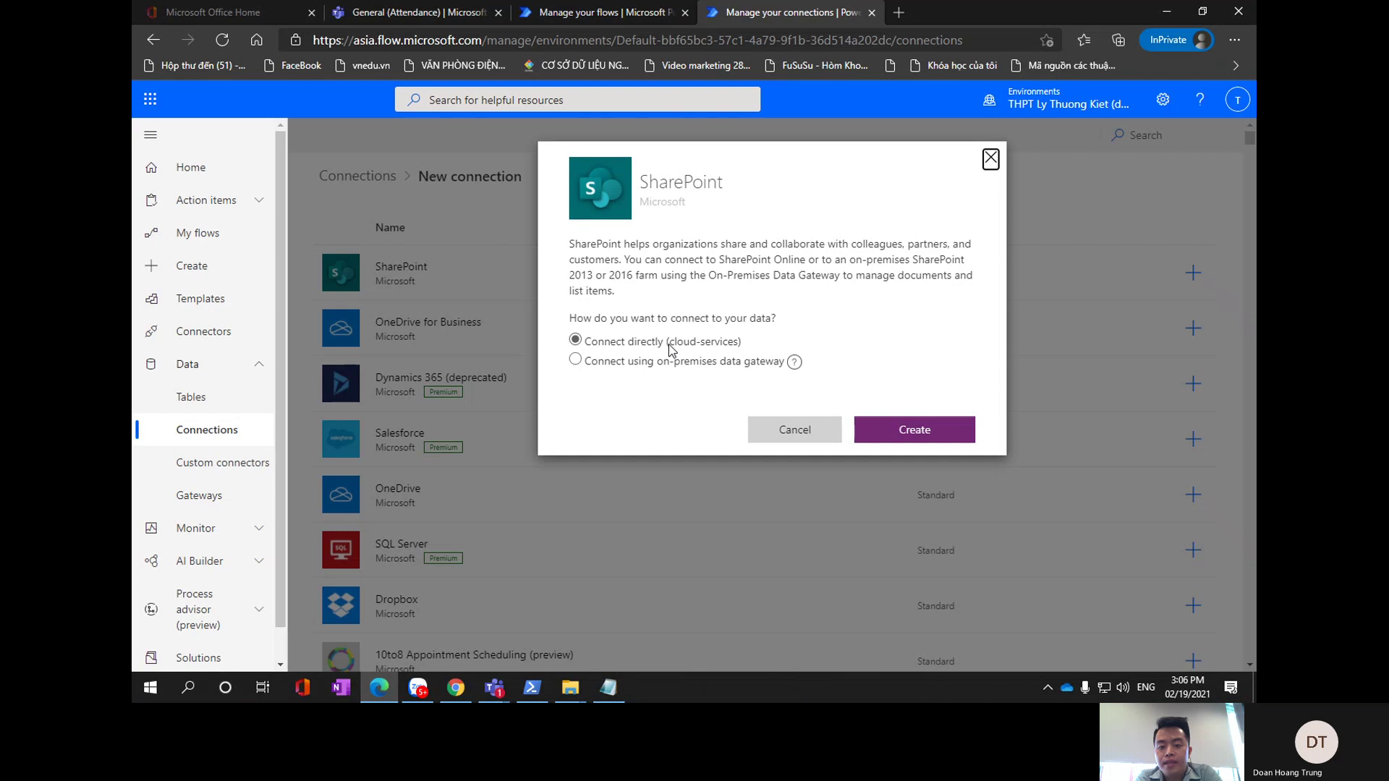
pyautogui.click(951, 436)
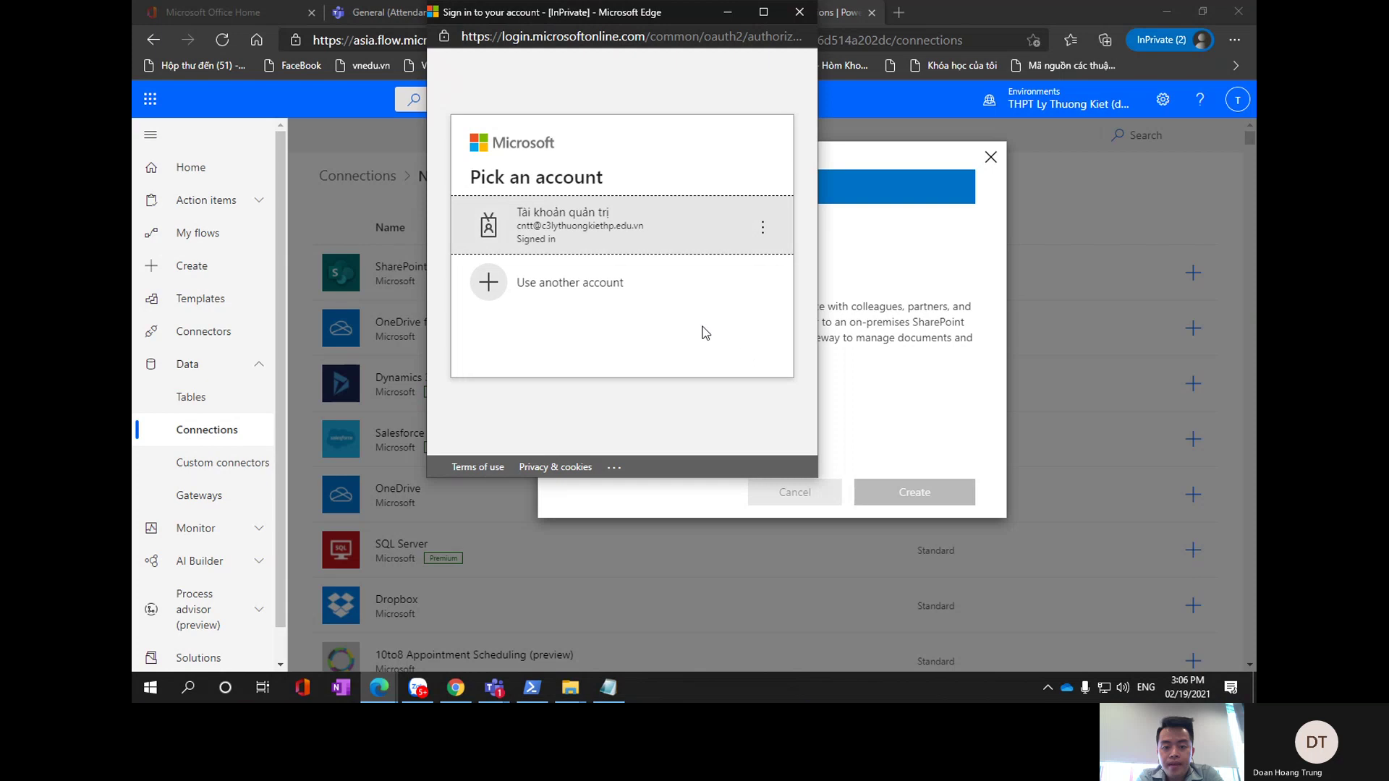
# Step: Sign in with the admin account and its password, stay signed in, and skip security info setup
pyautogui.click(603, 236)
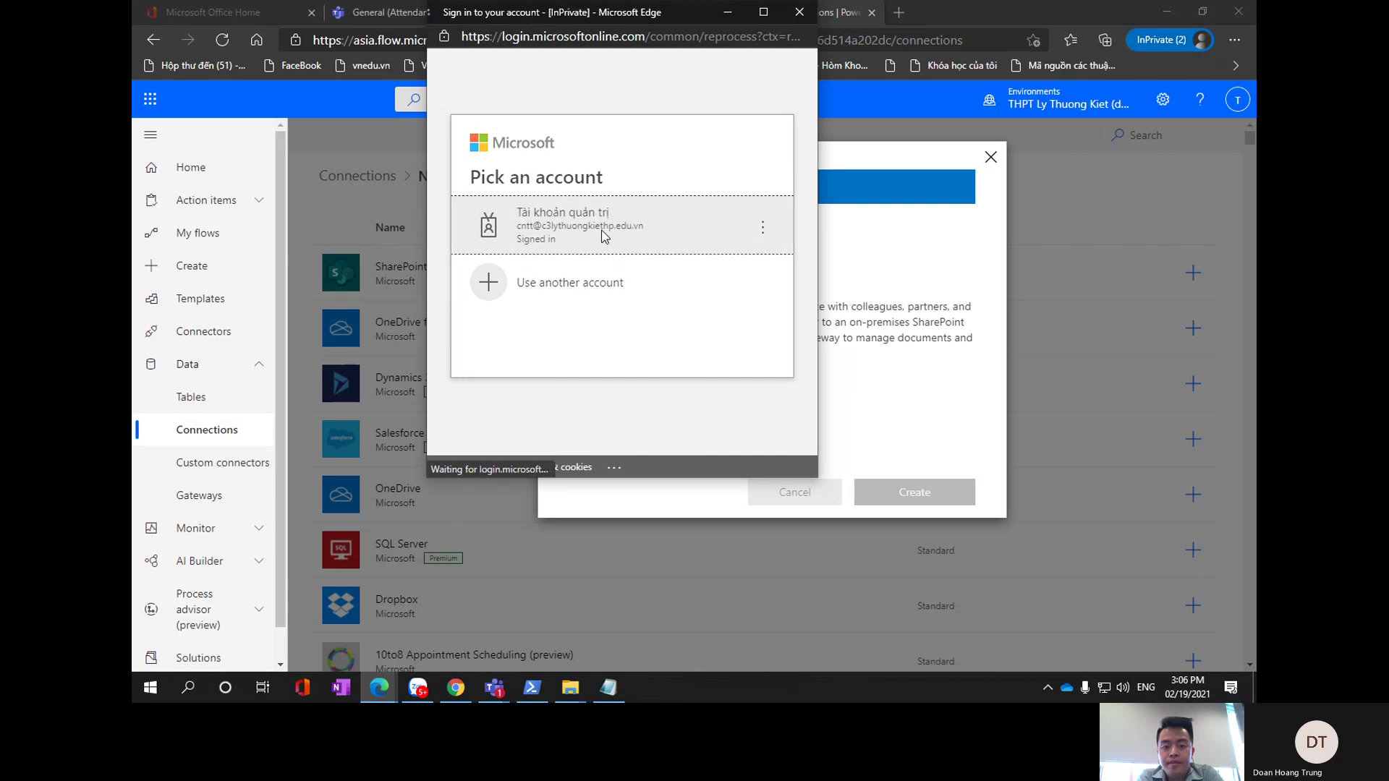
pyautogui.click(737, 346)
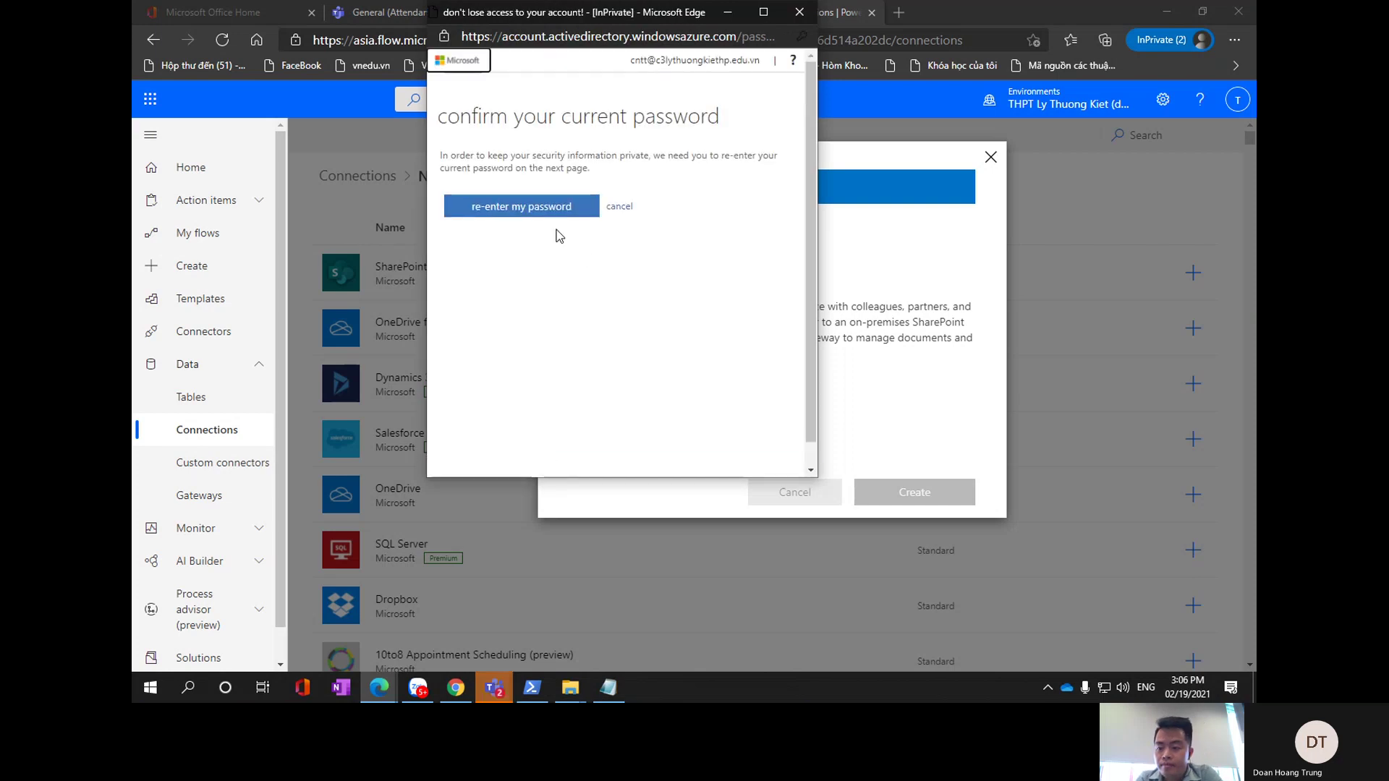
pyautogui.click(541, 211)
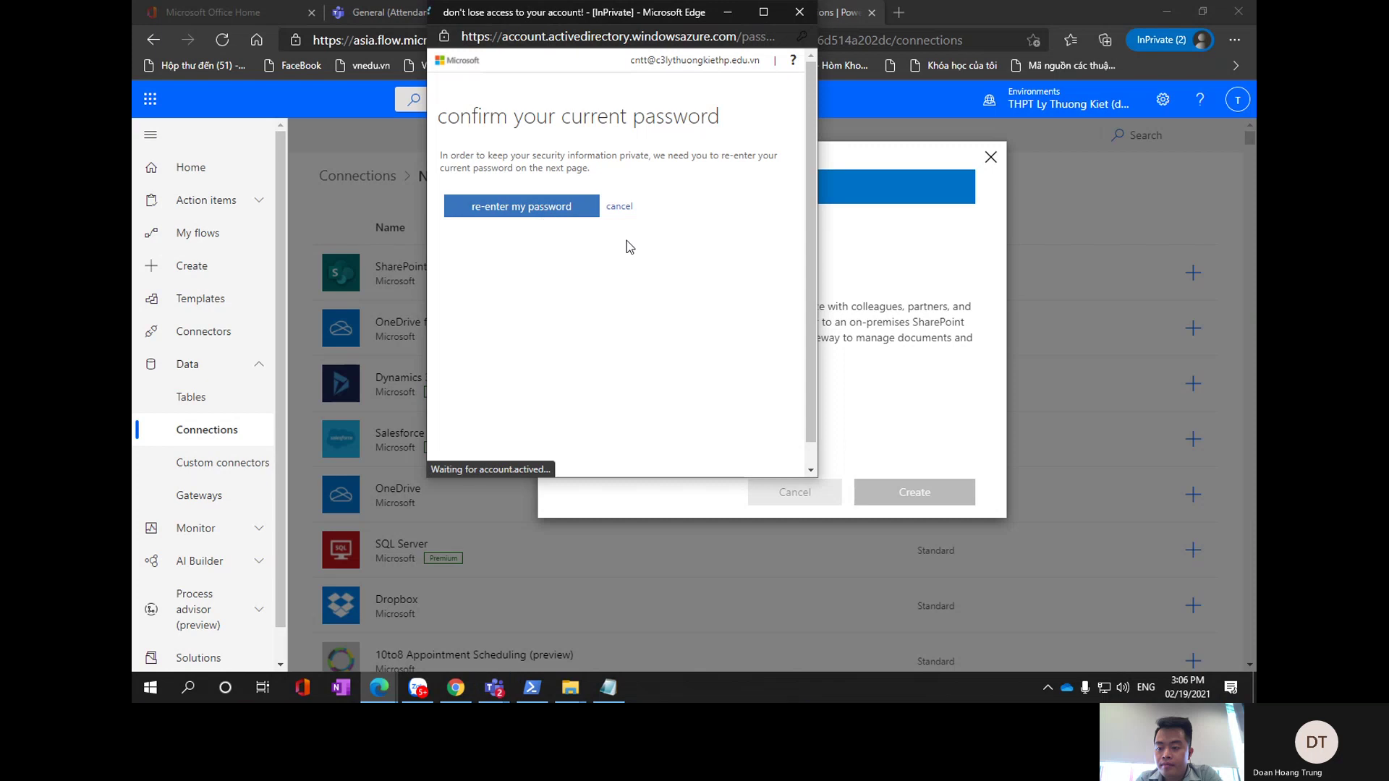
pyautogui.click(540, 208)
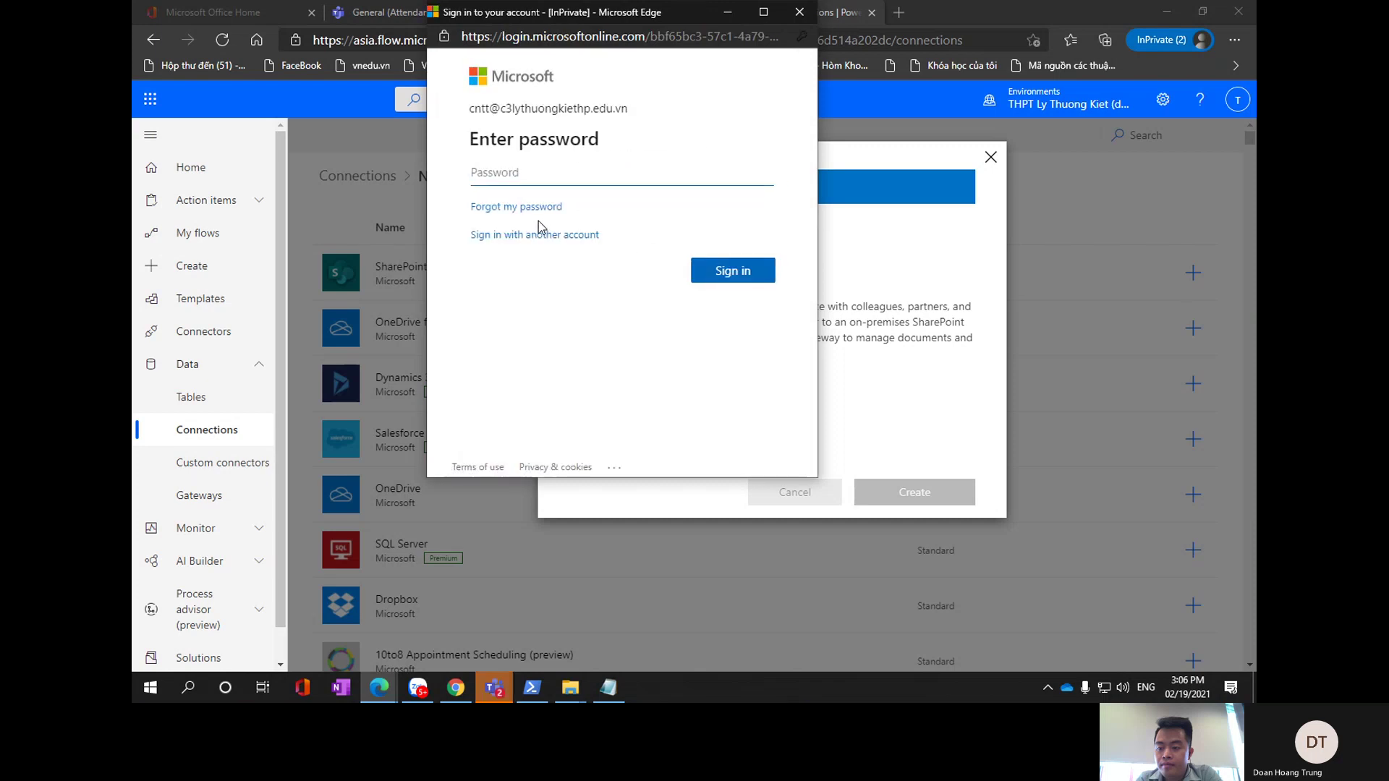
pyautogui.write('•••••••••')
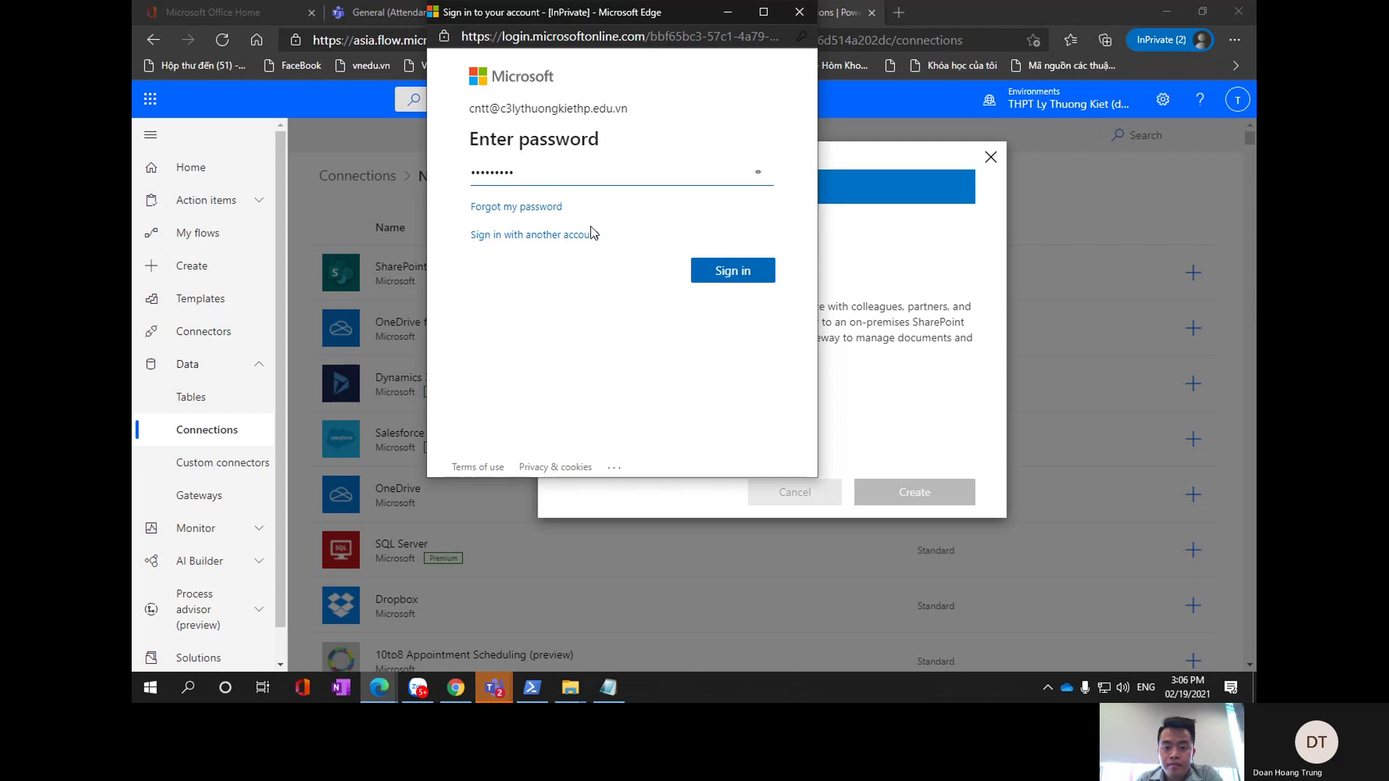
pyautogui.click(733, 270)
pyautogui.moveTo(495, 687)
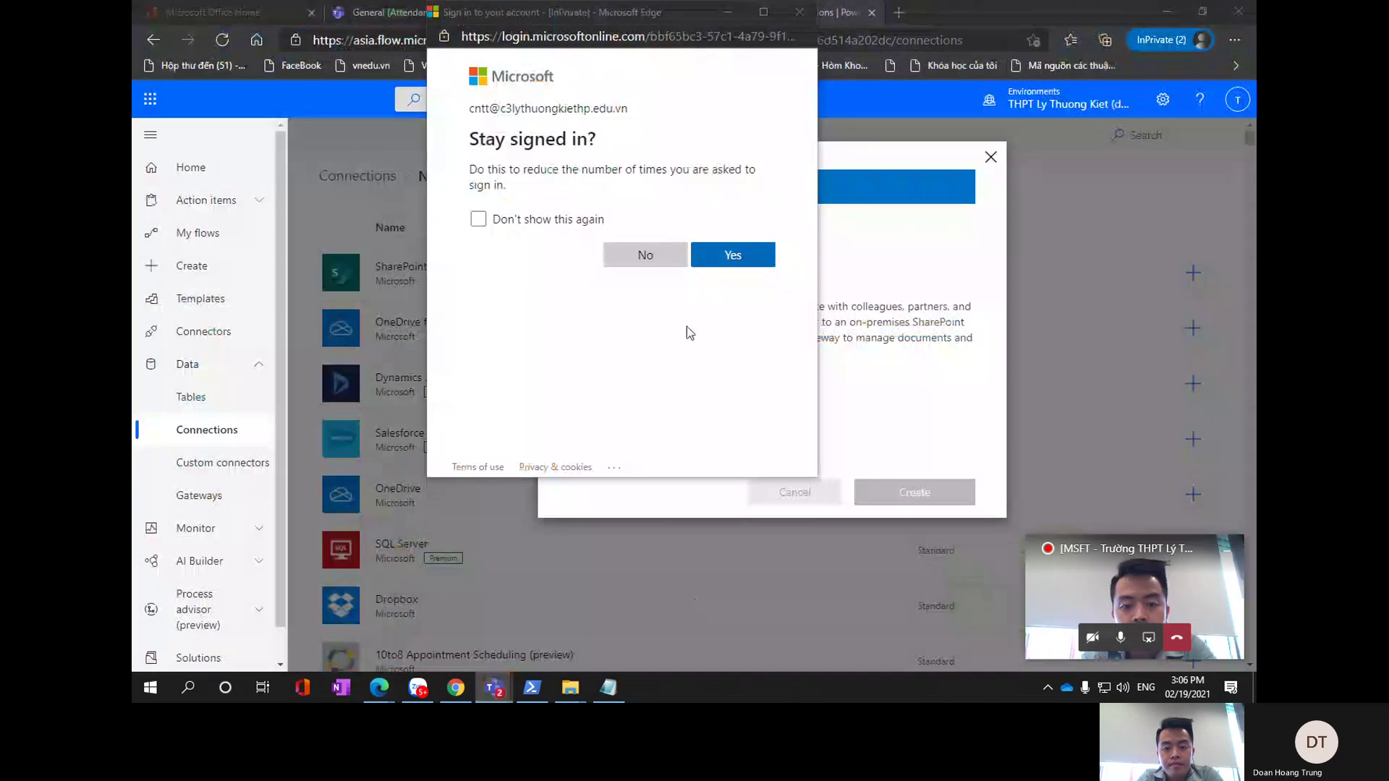
pyautogui.click(708, 265)
pyautogui.moveTo(494, 687)
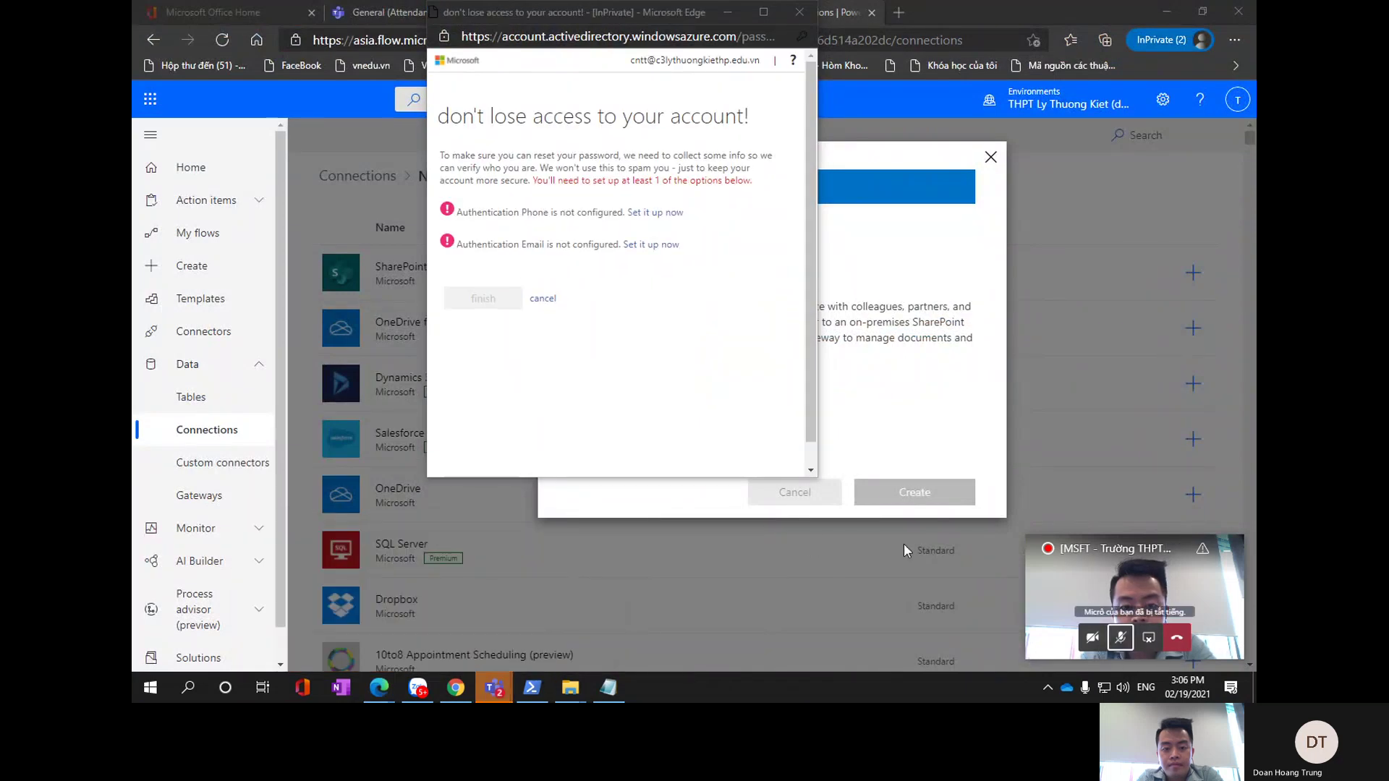
pyautogui.click(545, 298)
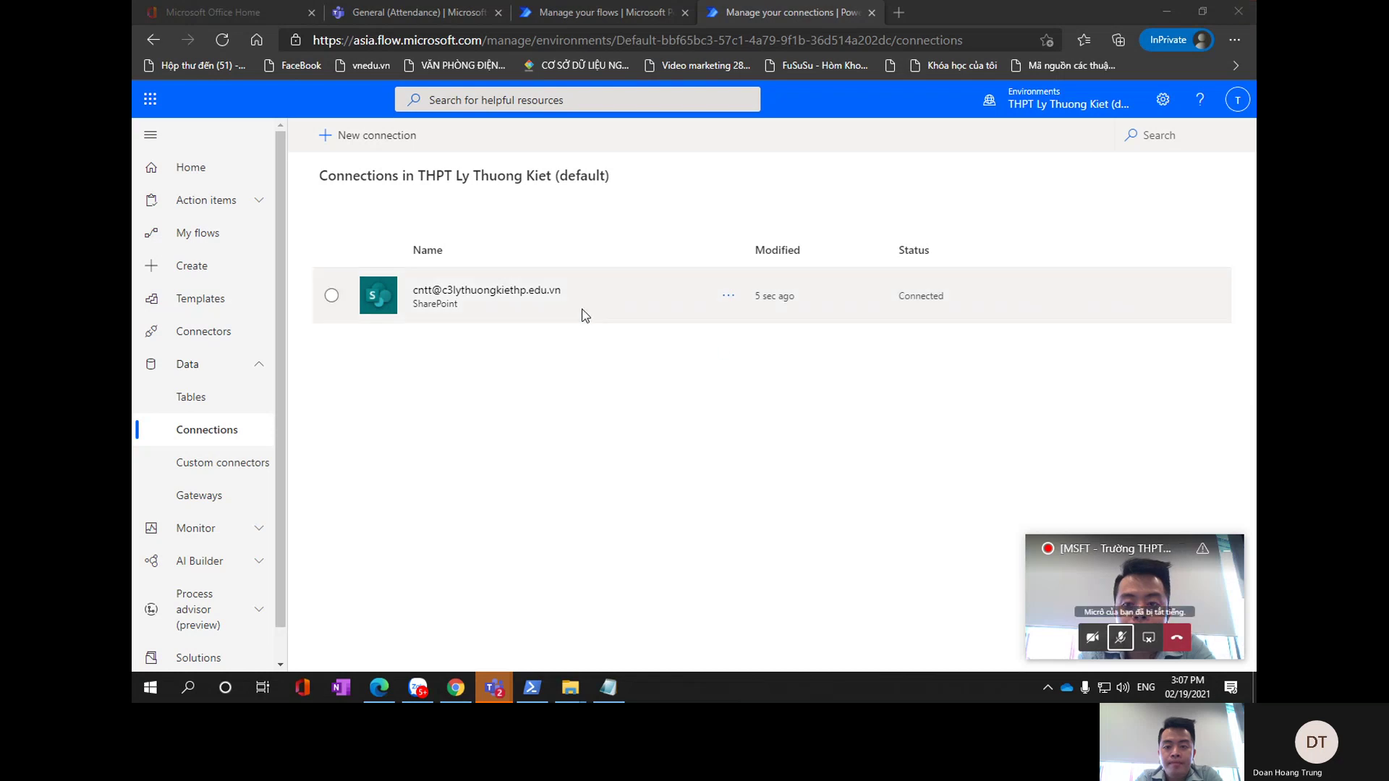
pyautogui.click(488, 684)
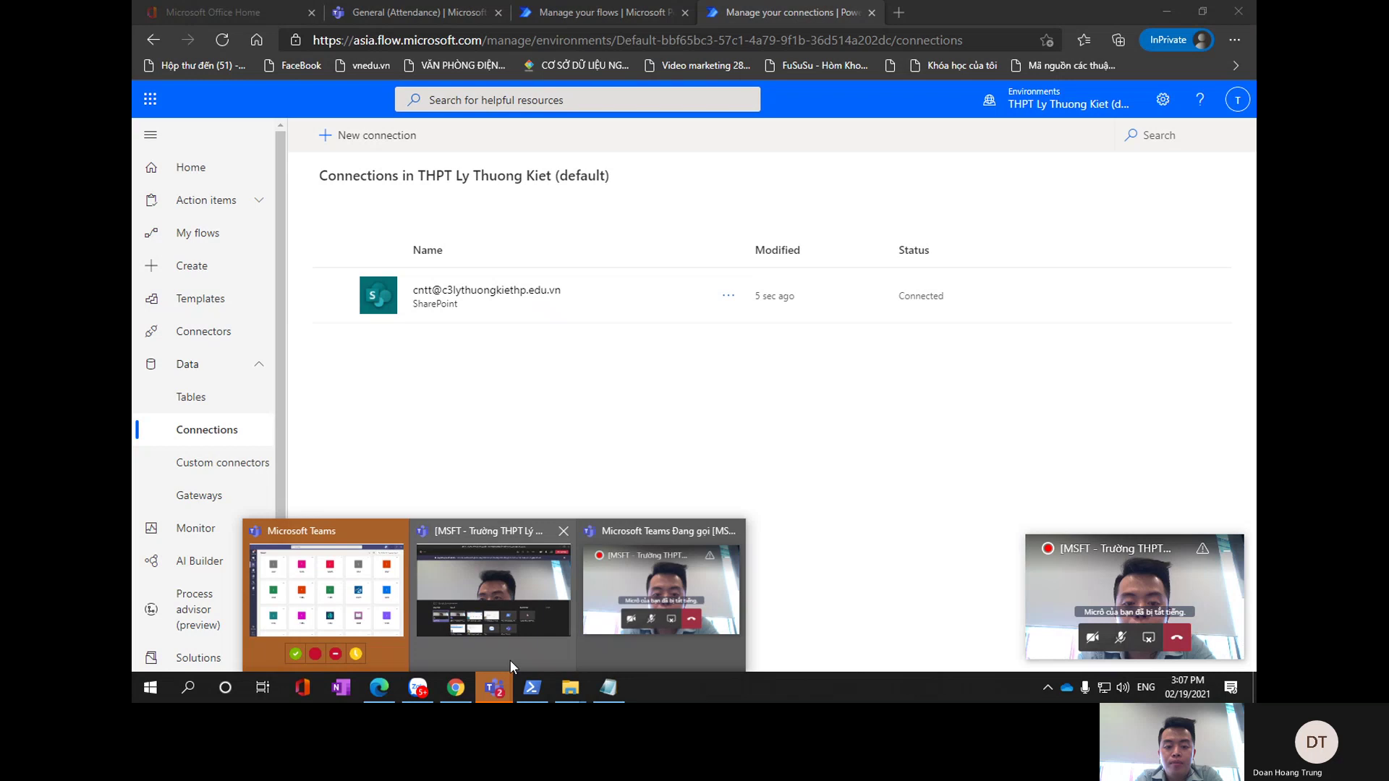
# Step: Refresh the connections list and save the new SharePoint connection for the package's SharePoint Connection
pyautogui.click(589, 359)
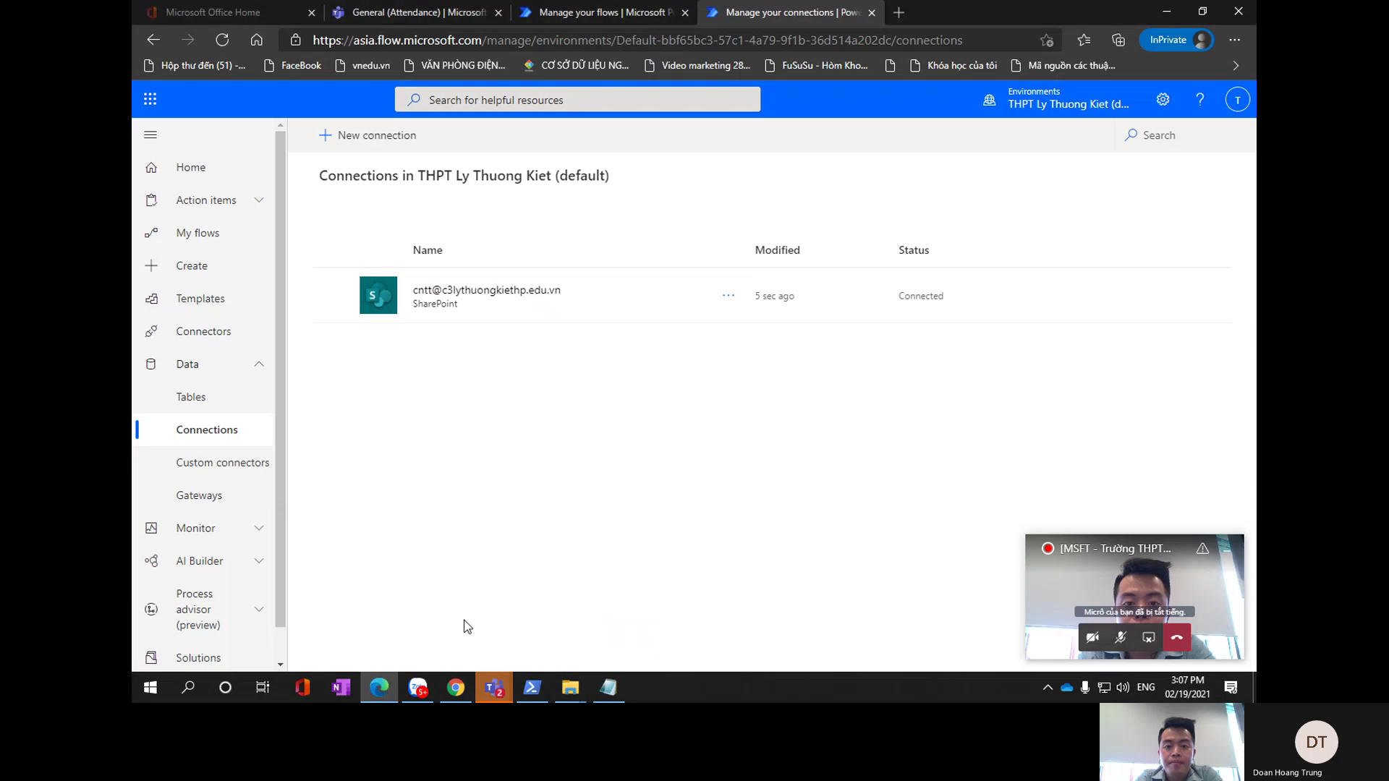
pyautogui.click(398, 689)
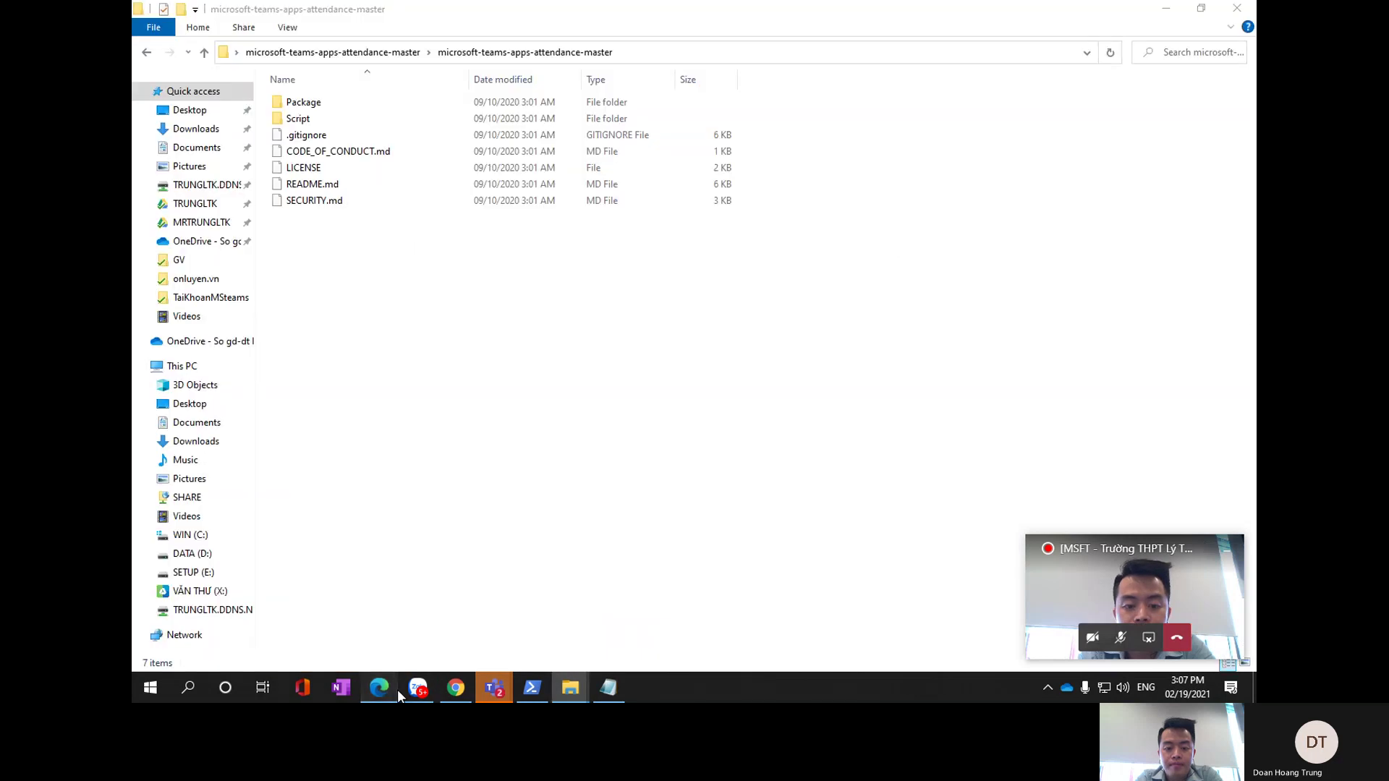
pyautogui.click(397, 689)
pyautogui.click(659, 14)
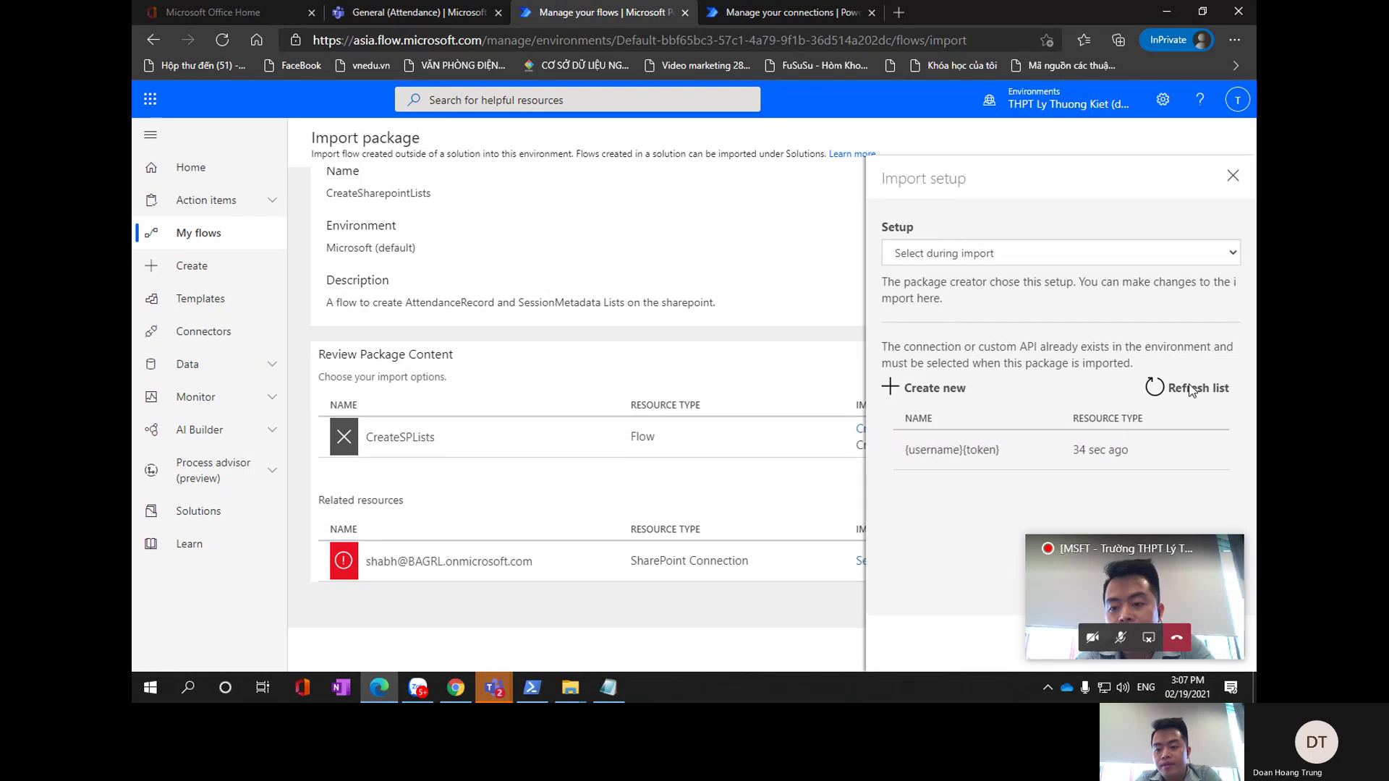
pyautogui.click(1151, 388)
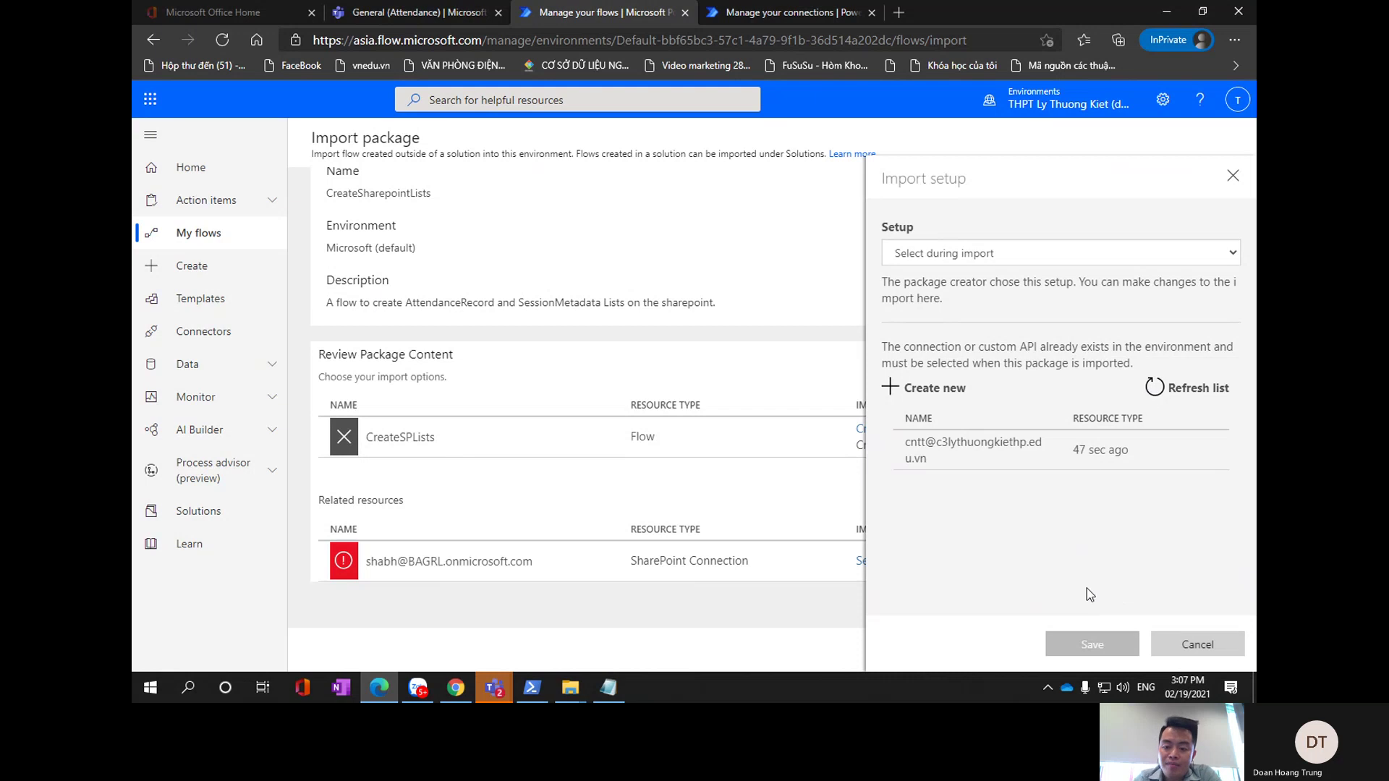
pyautogui.click(981, 450)
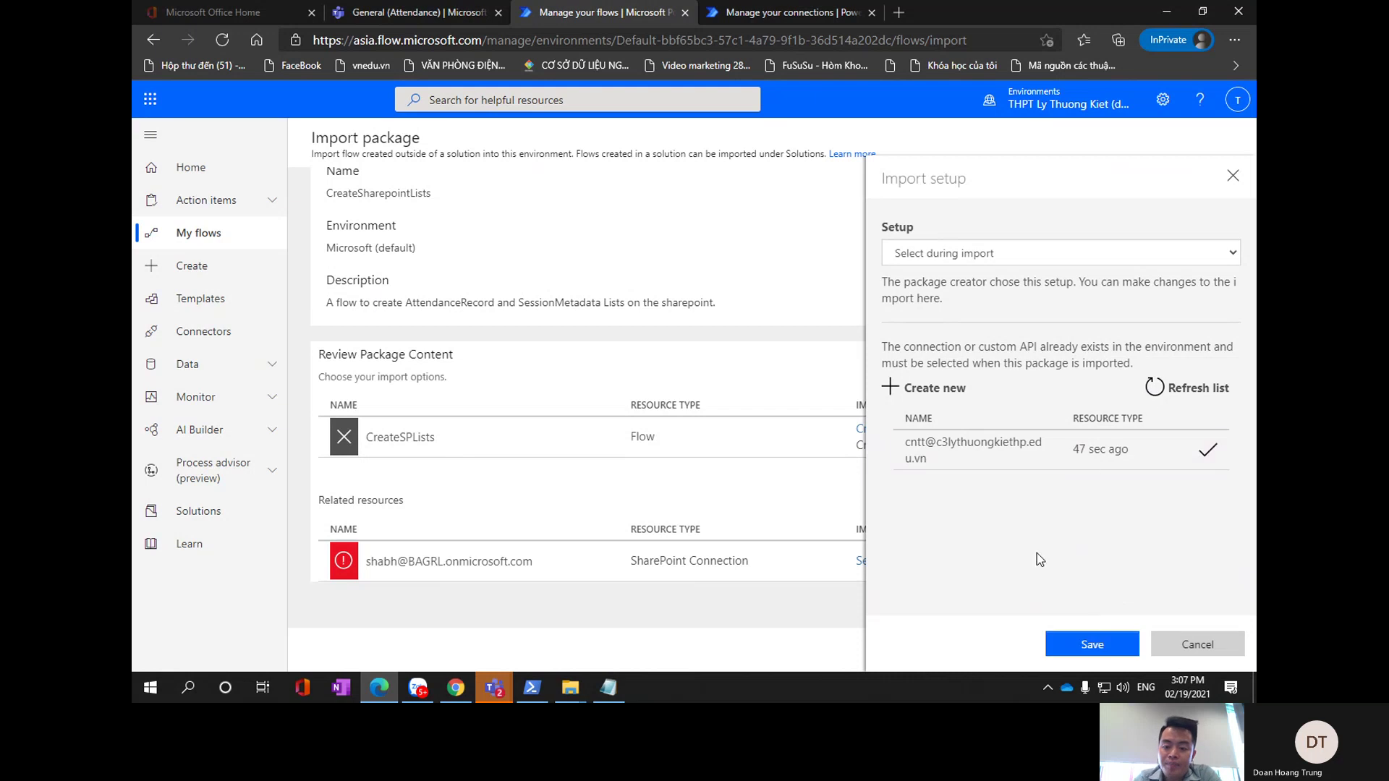
pyautogui.click(1093, 649)
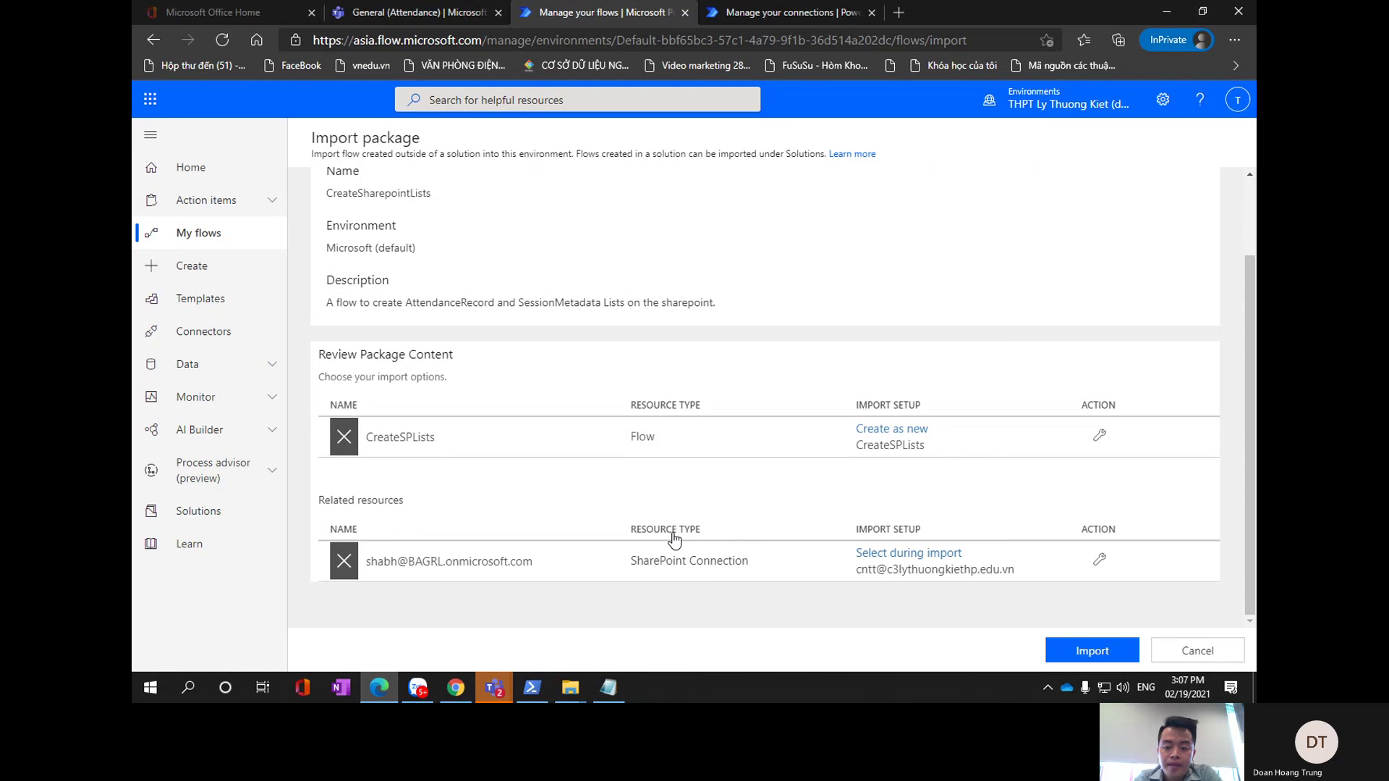
# Step: Import the CreateSharePointLists package and open the imported CreateSPLists flow
pyautogui.click(1107, 654)
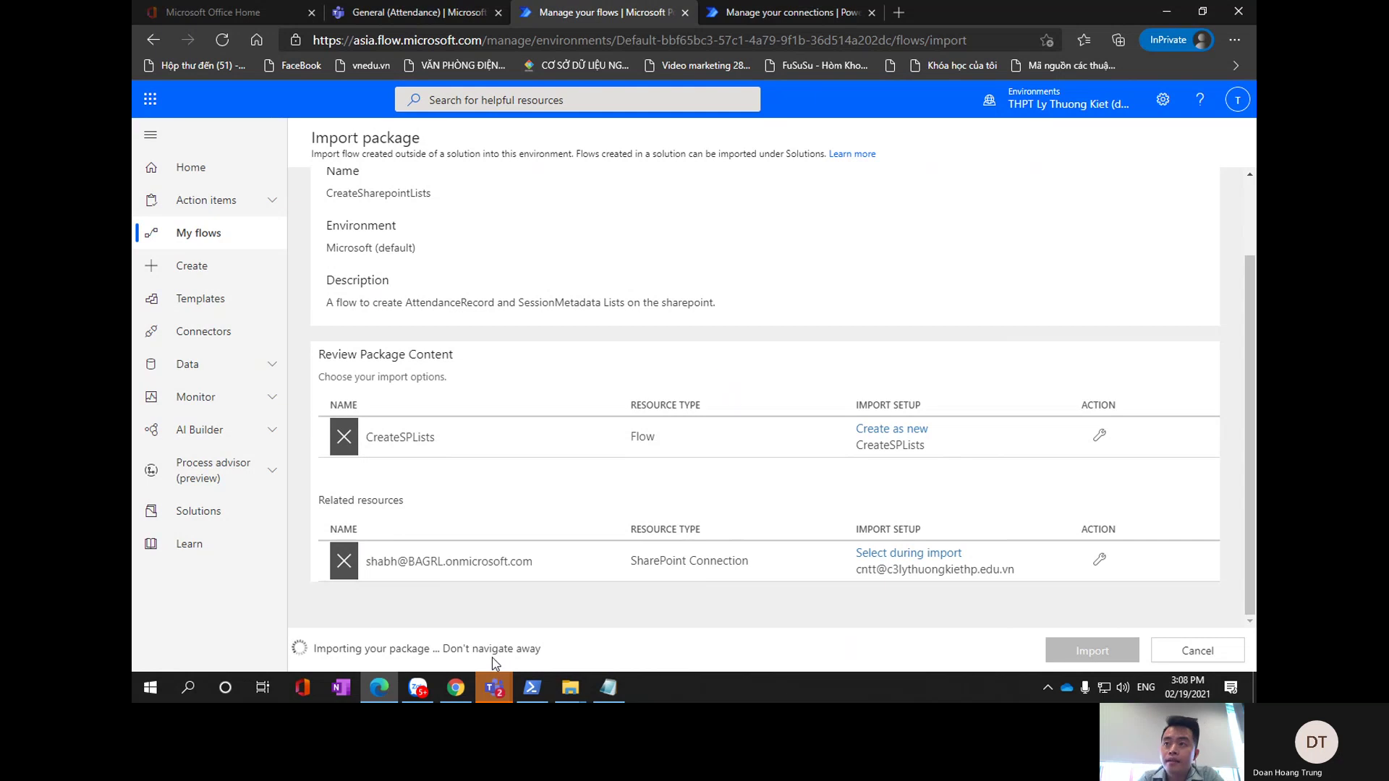
pyautogui.click(494, 687)
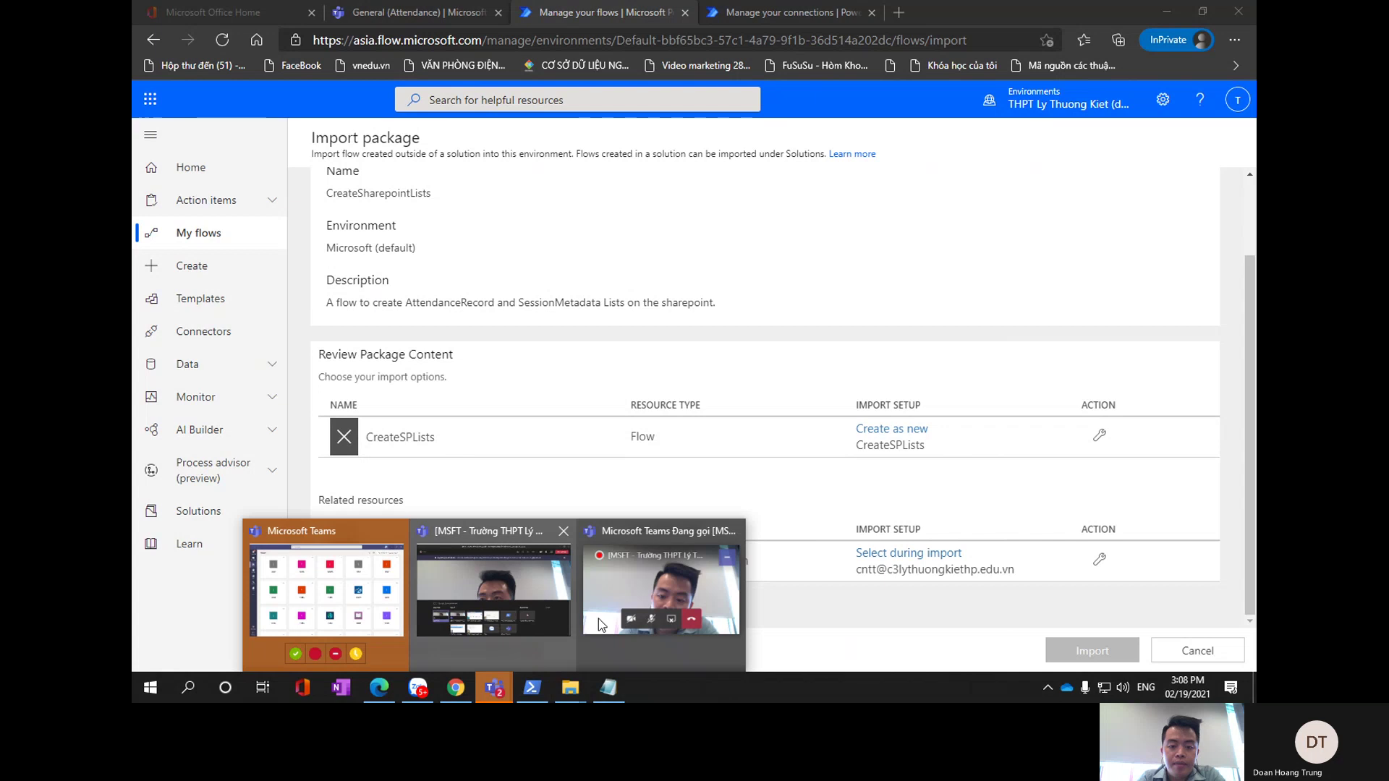
pyautogui.click(833, 606)
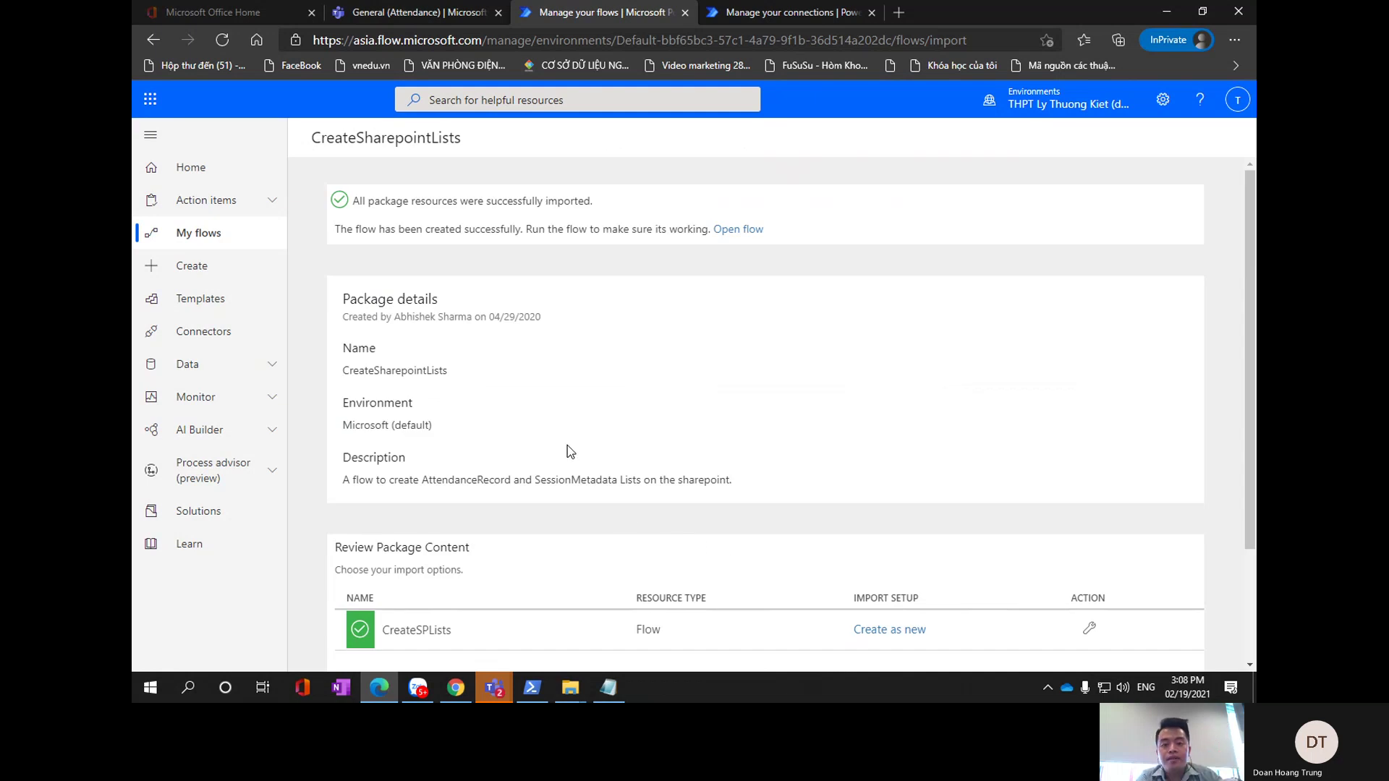
pyautogui.scroll(-1, 571, 430)
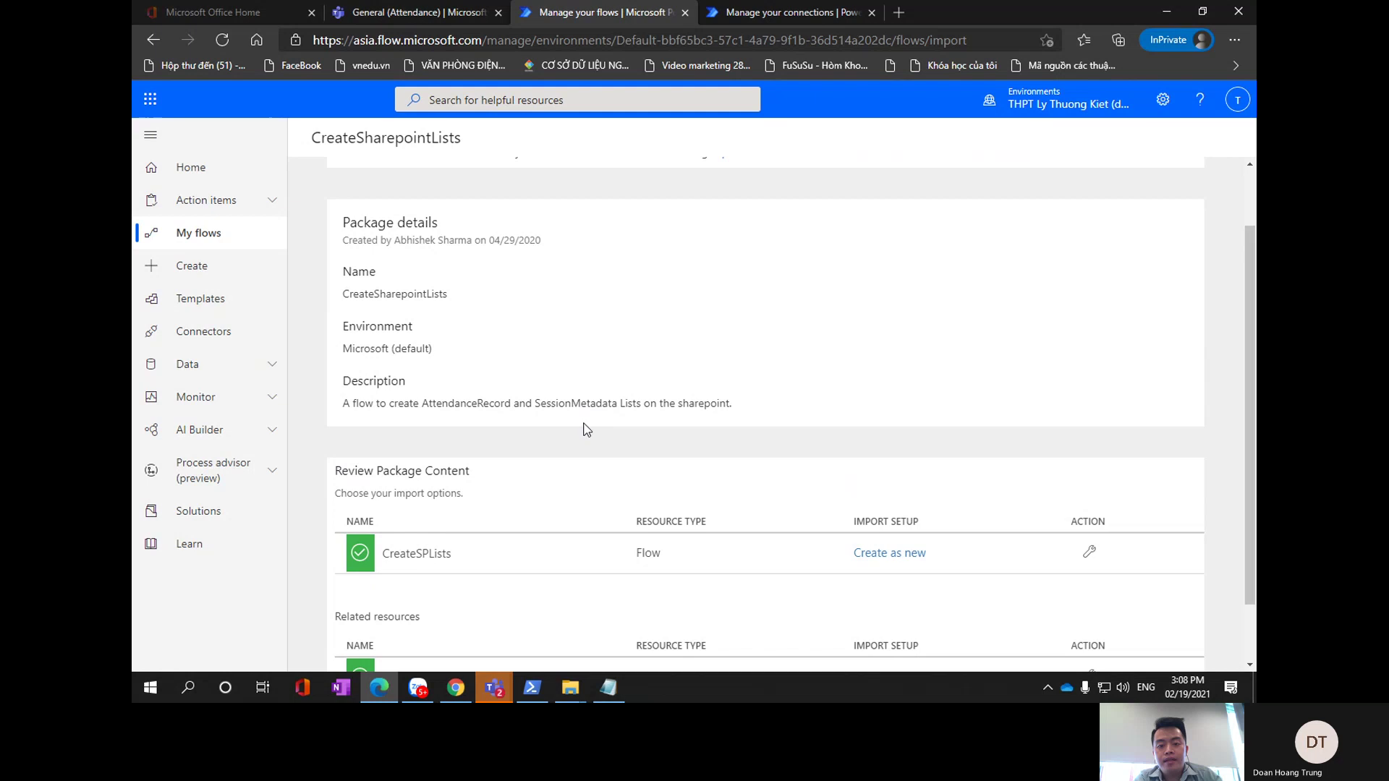
pyautogui.scroll(-1, 618, 403)
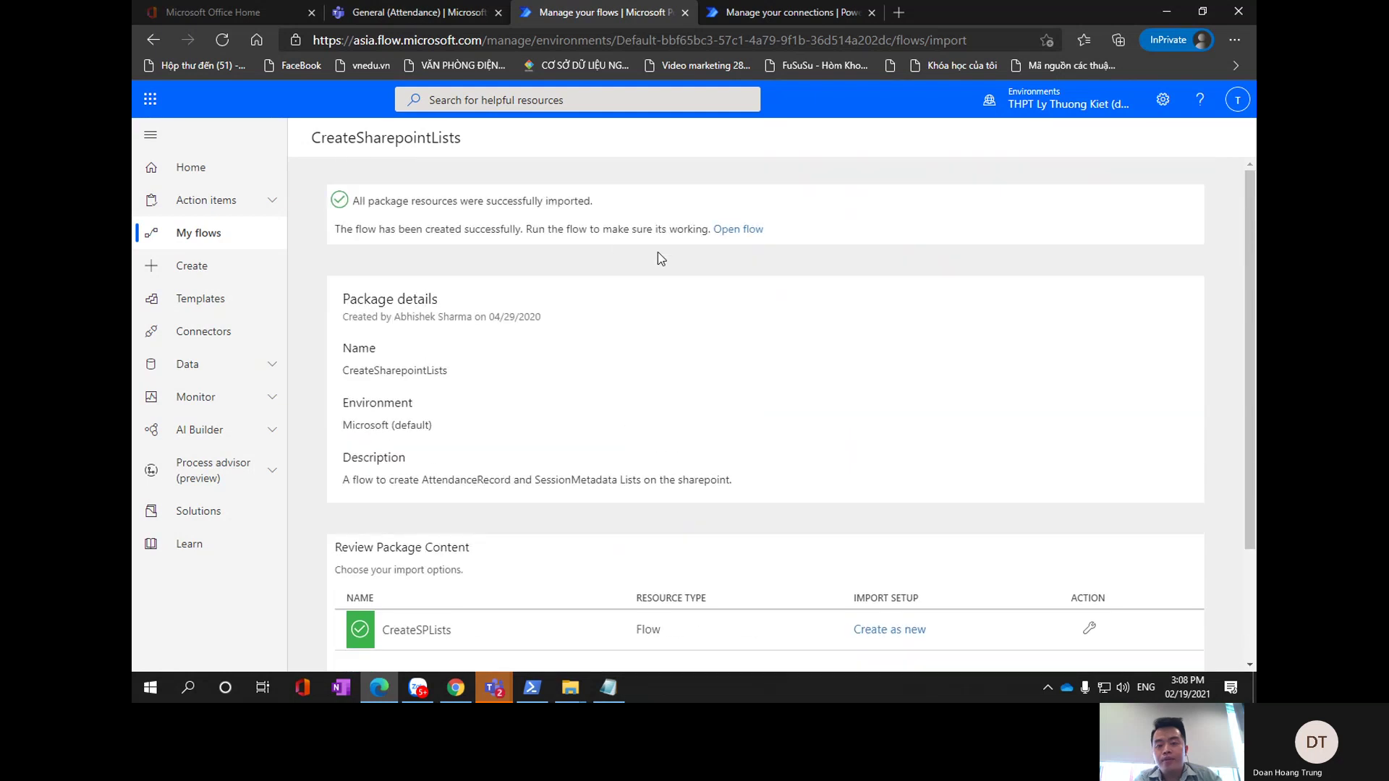
pyautogui.click(737, 230)
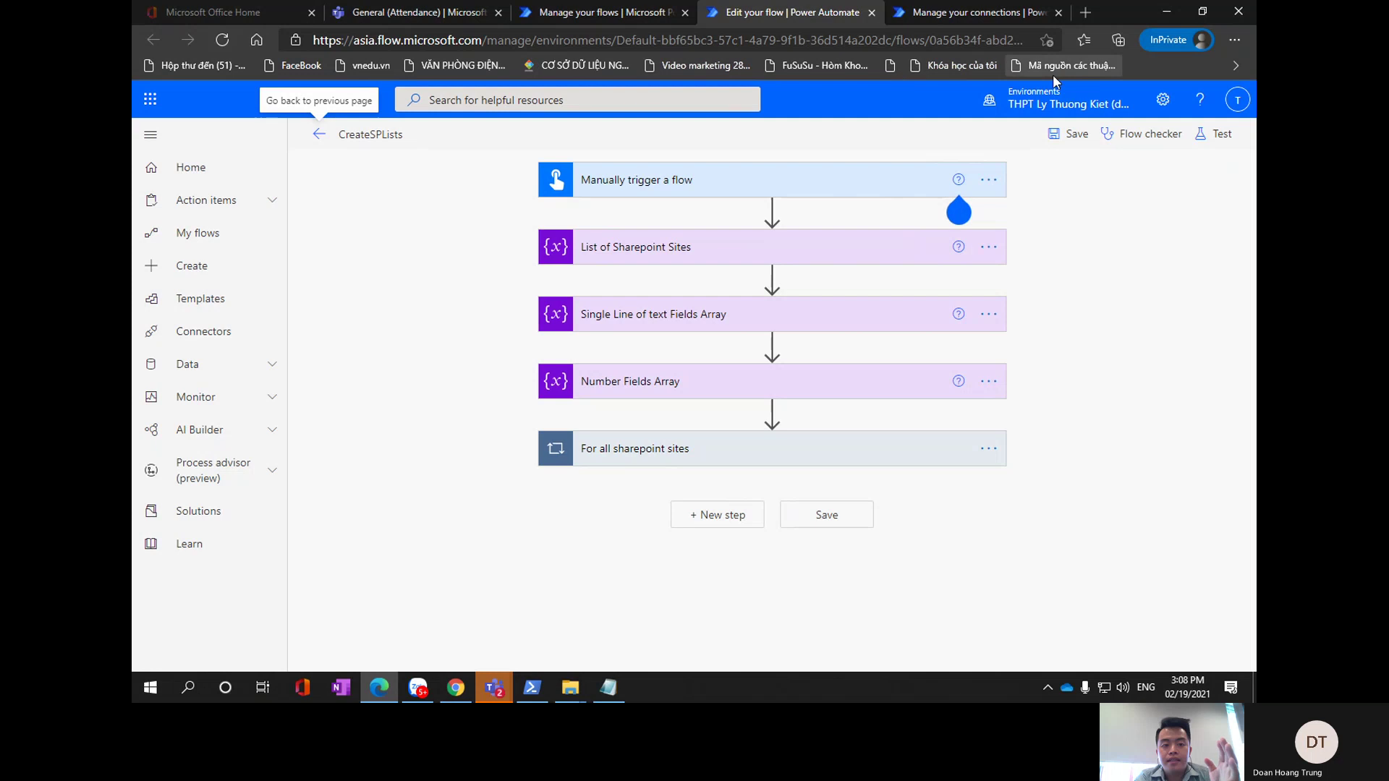
# Step: Turn on the CreateSPLists flow and start a run, which asks for the team's SharePoint URL
pyautogui.click(318, 138)
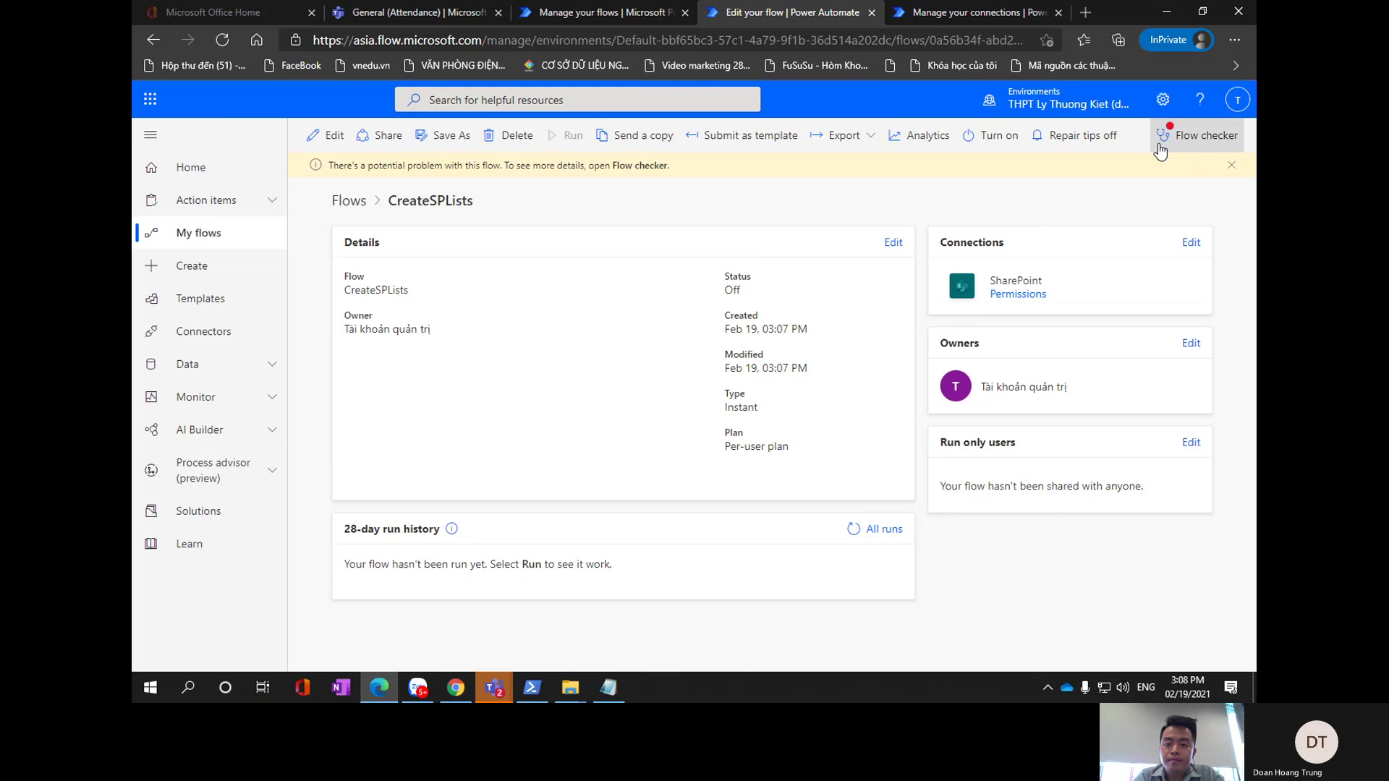
pyautogui.click(993, 137)
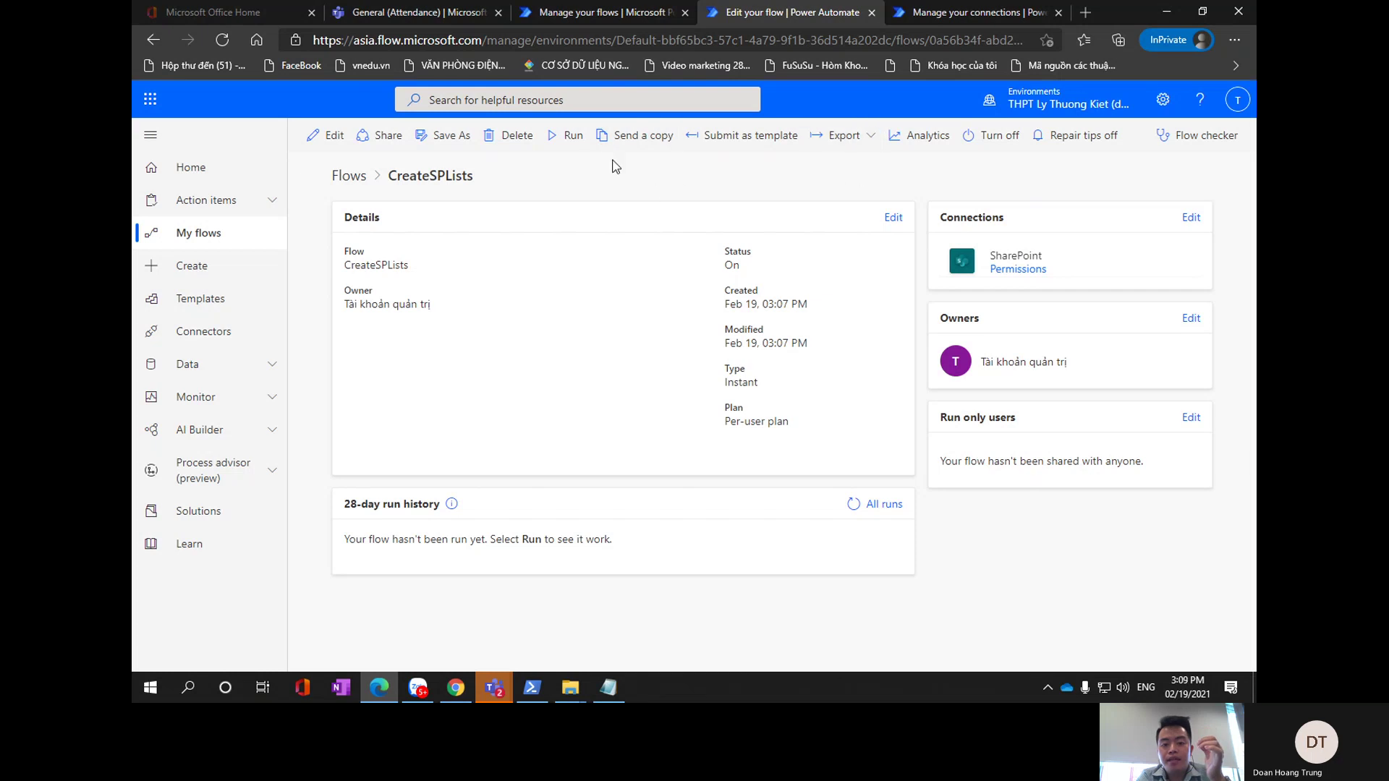
pyautogui.click(572, 136)
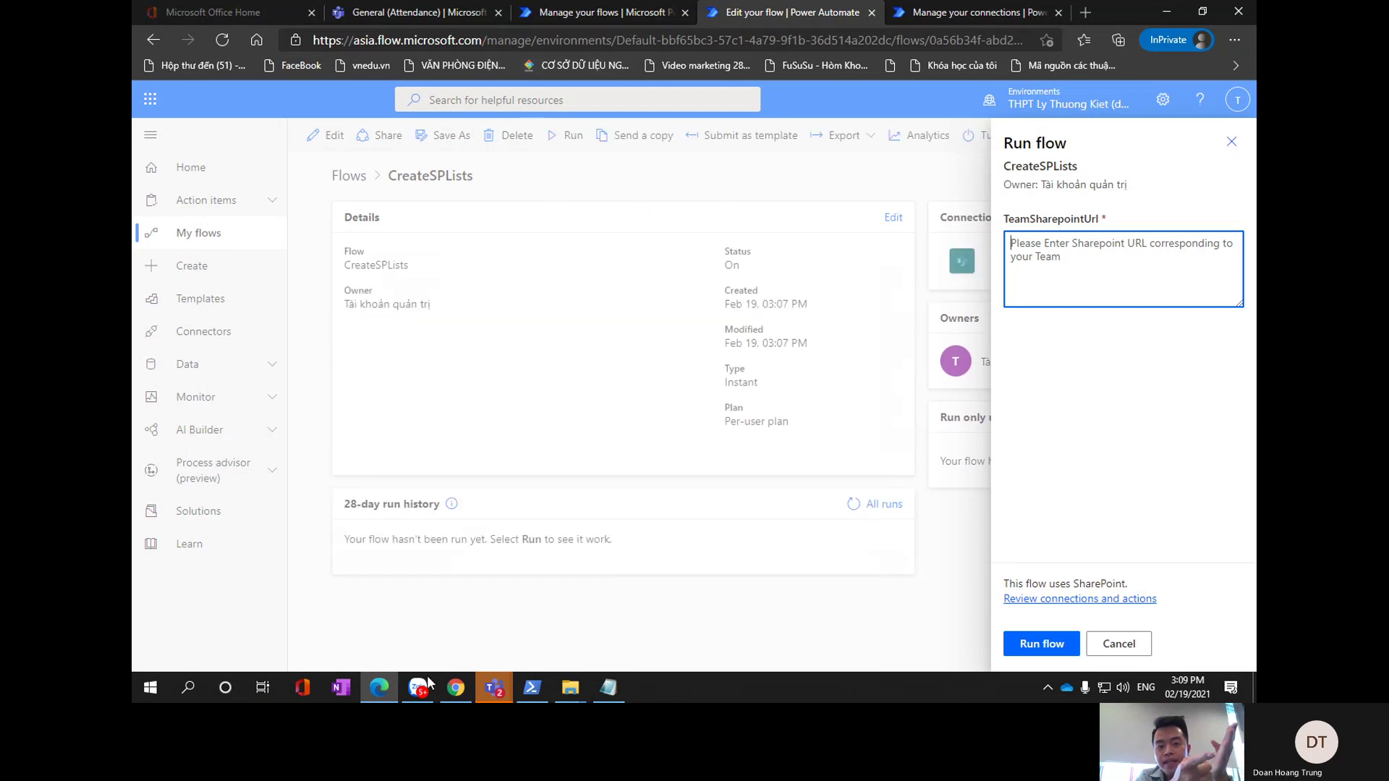
# Step: Switch to the Attendance team's General channel tab in Edge
pyautogui.click(488, 695)
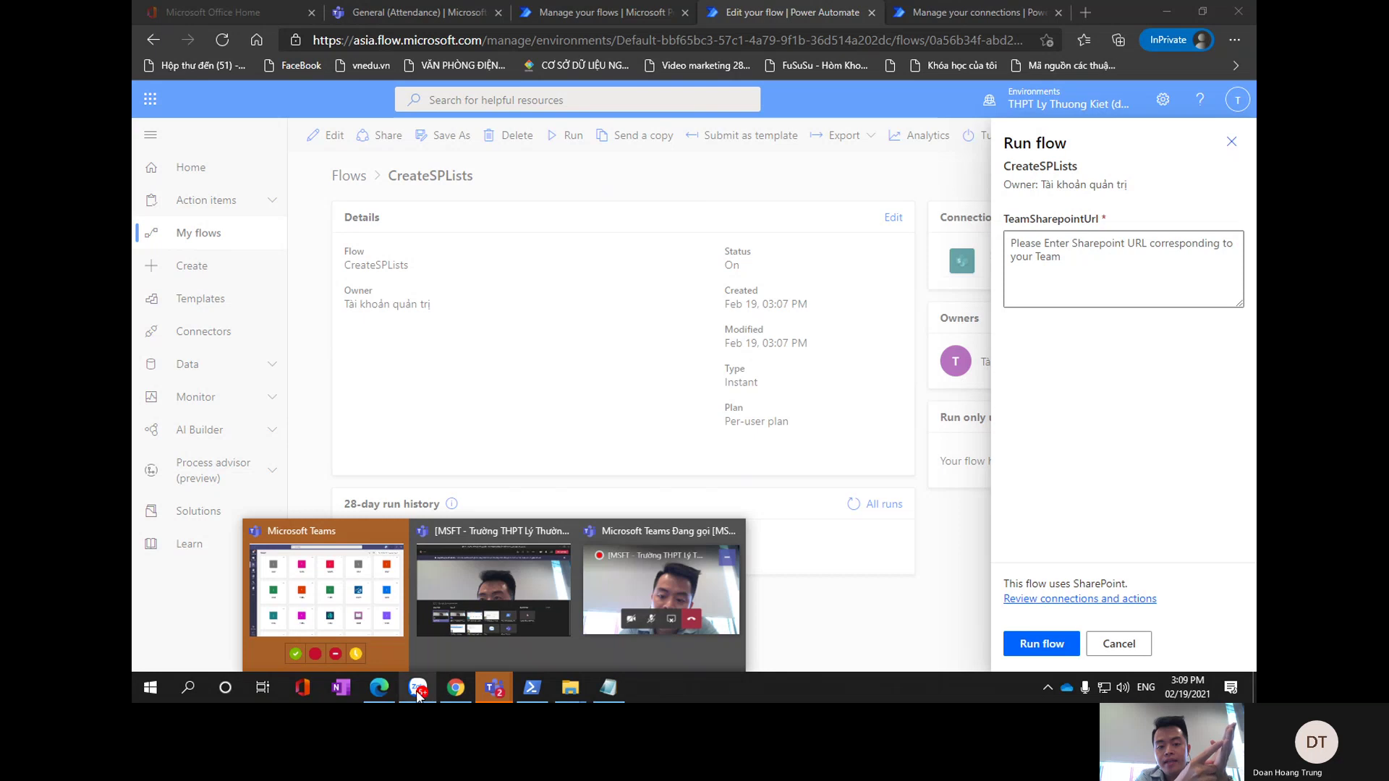
pyautogui.click(367, 691)
pyautogui.click(391, 16)
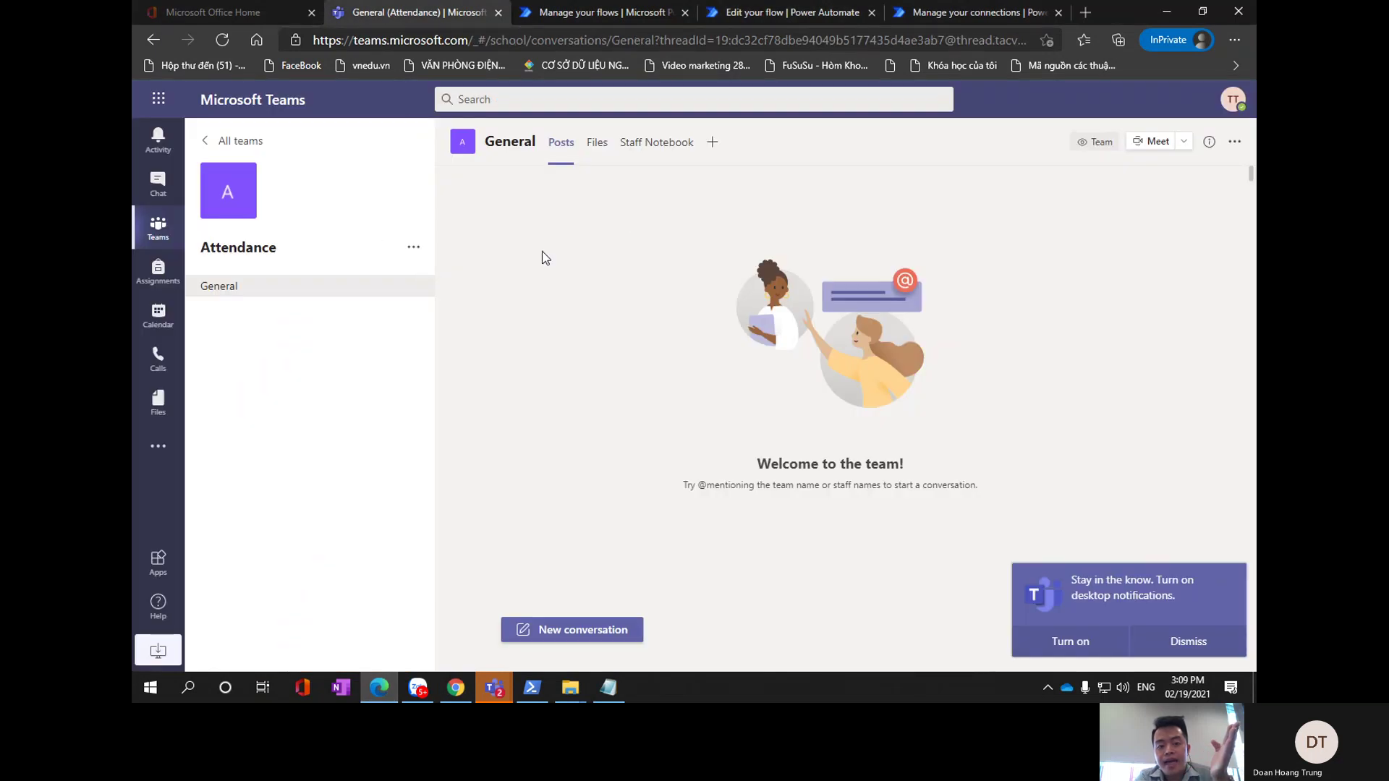
# Step: Show the General channel's Files tab and open its library in SharePoint
pyautogui.click(598, 144)
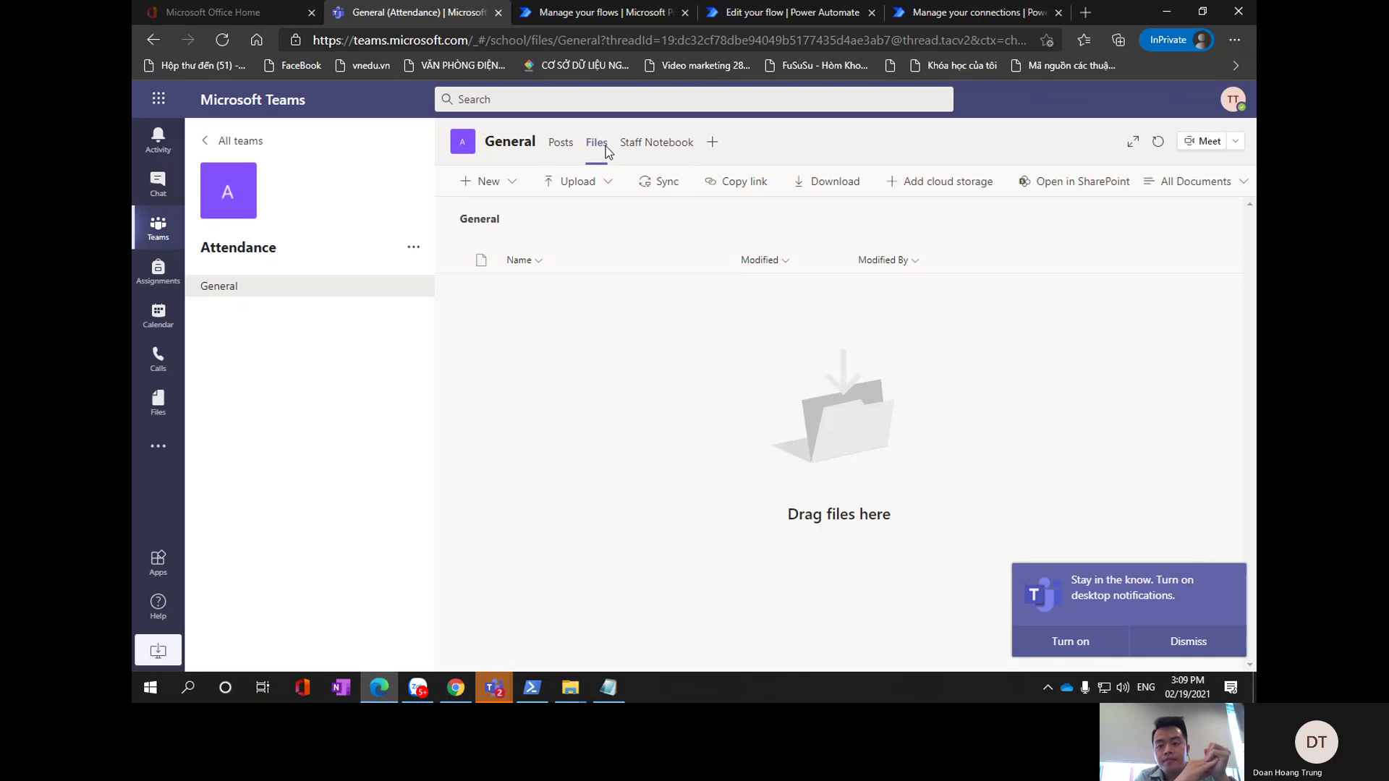
pyautogui.click(1111, 187)
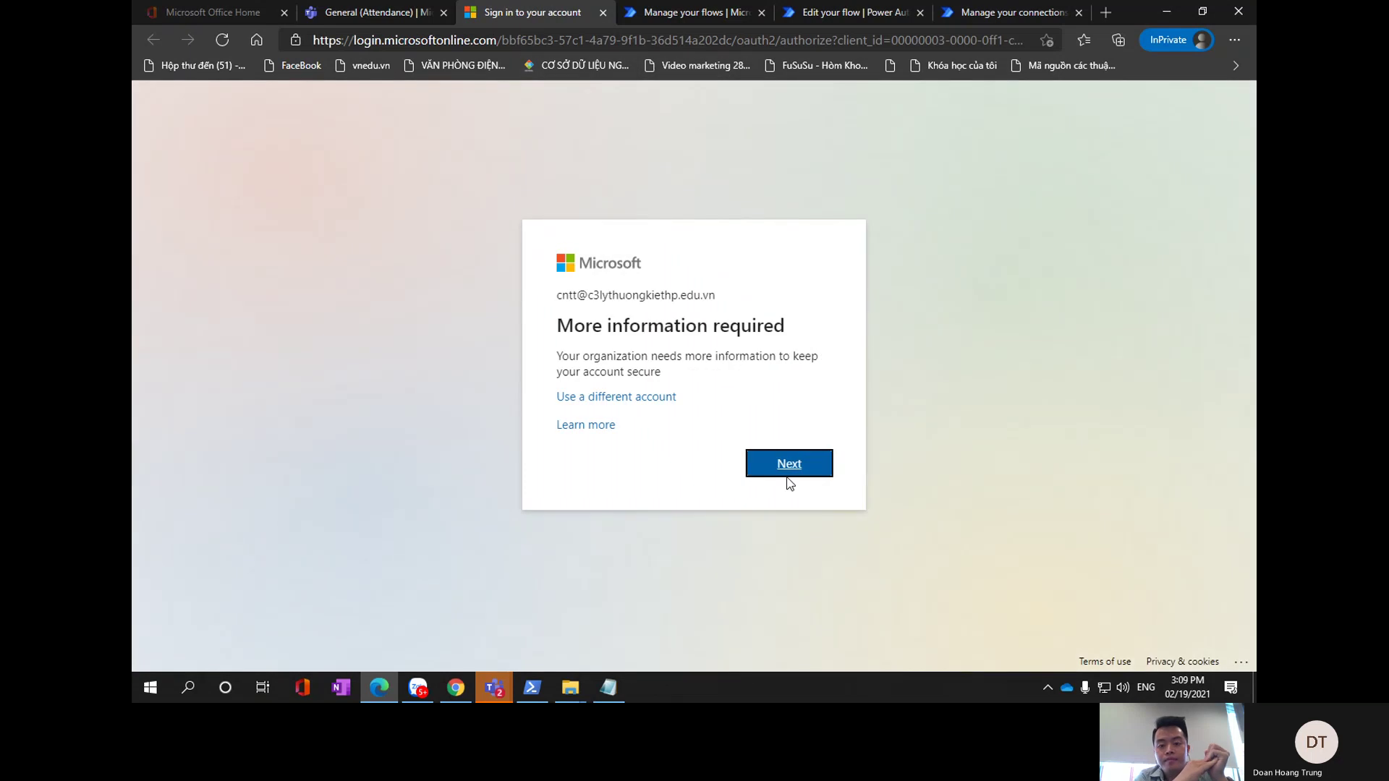
# Step: Skip the extra account security prompts and select the document library's web address
pyautogui.click(788, 470)
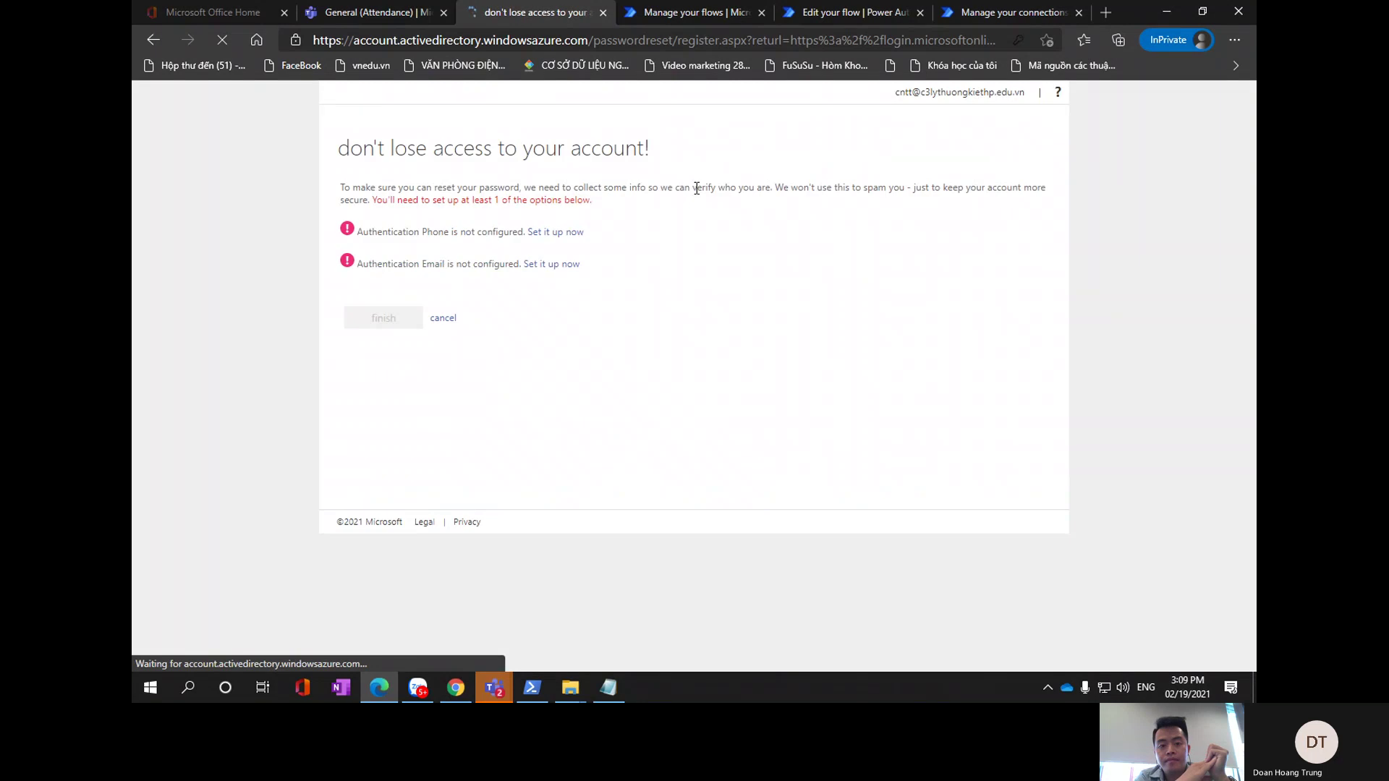
pyautogui.click(443, 319)
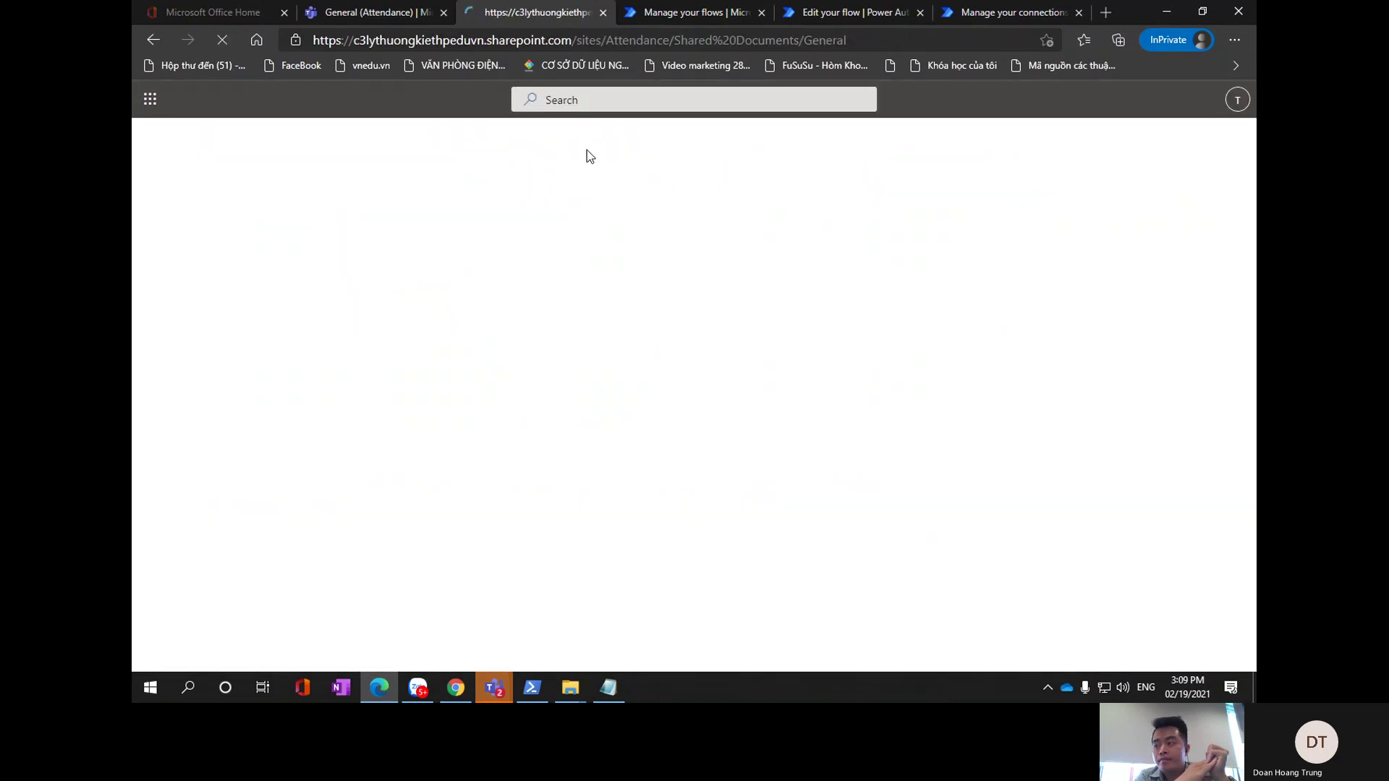
pyautogui.click(849, 42)
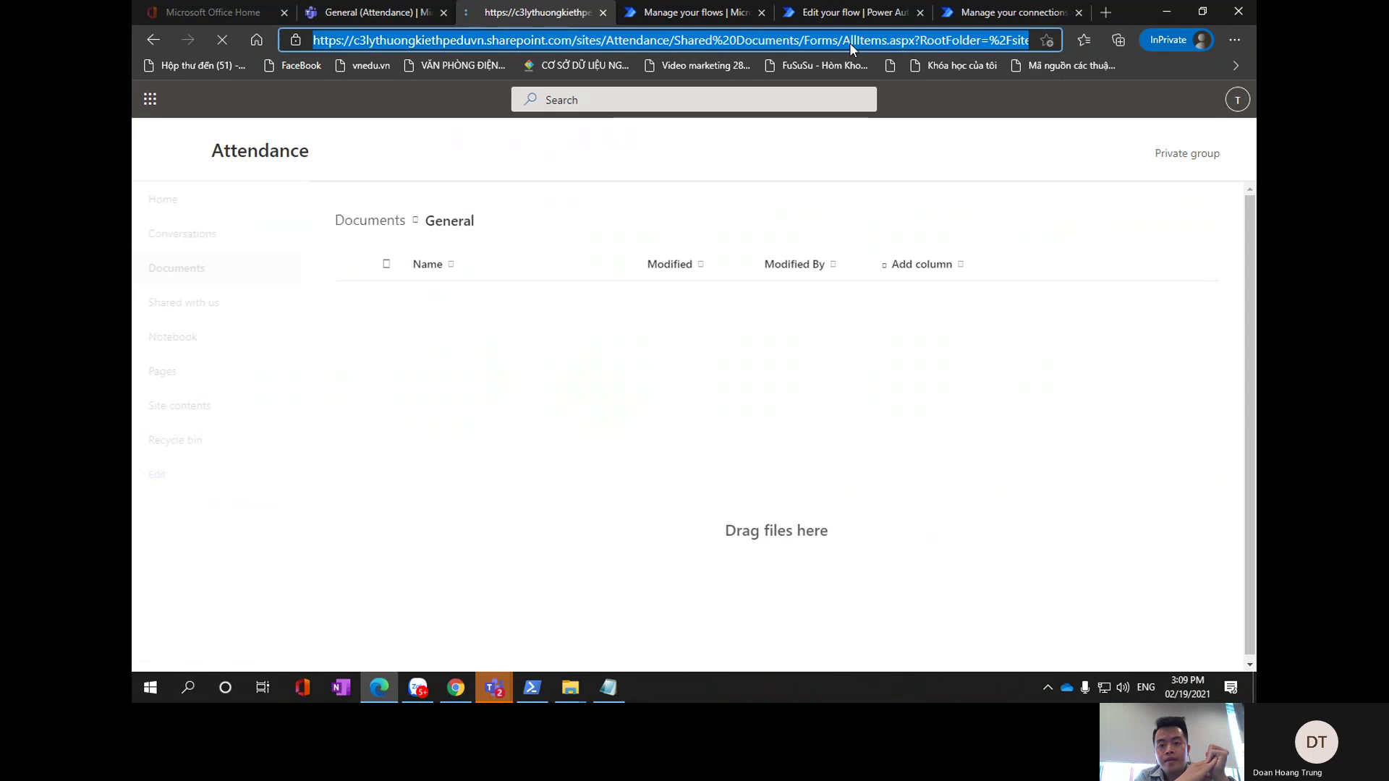
pyautogui.click(558, 148)
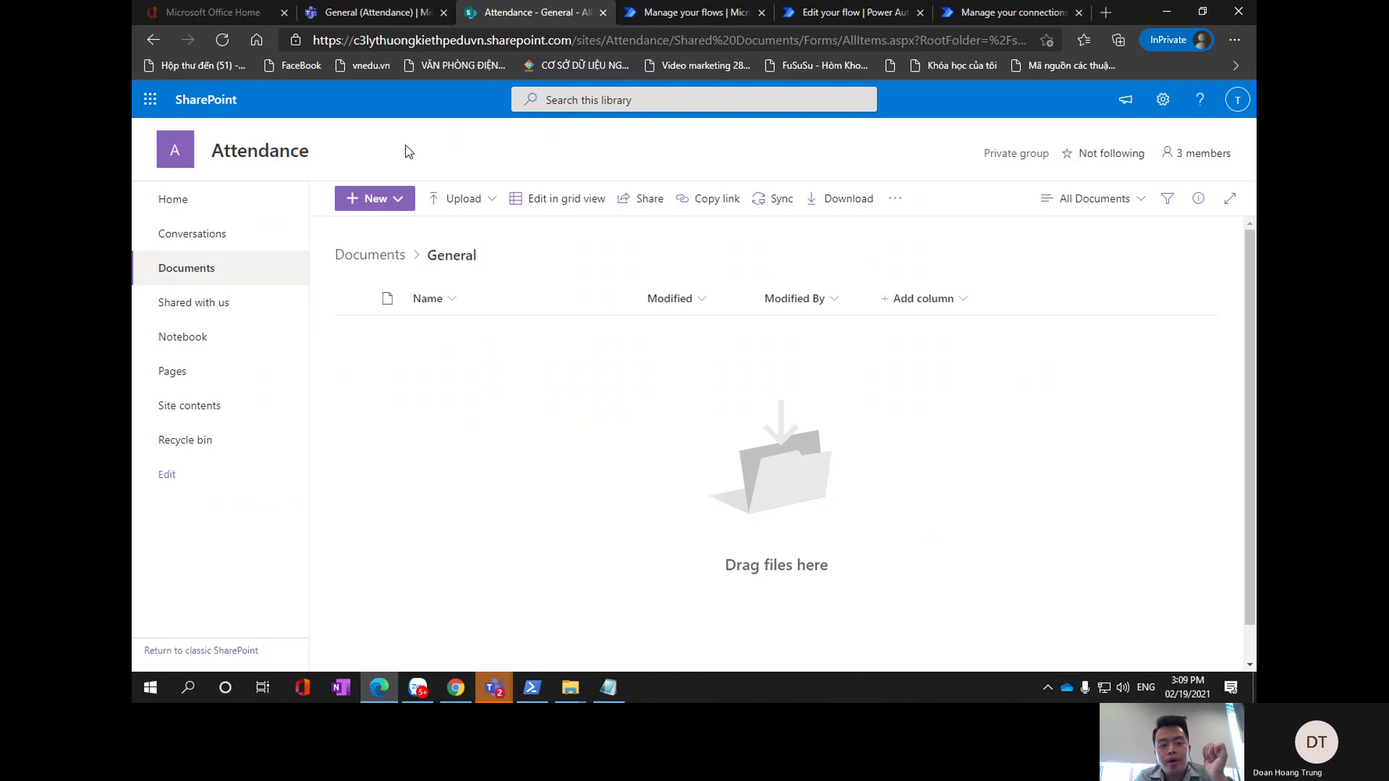
# Step: Open the Attendance site home page and copy its web address
pyautogui.click(229, 205)
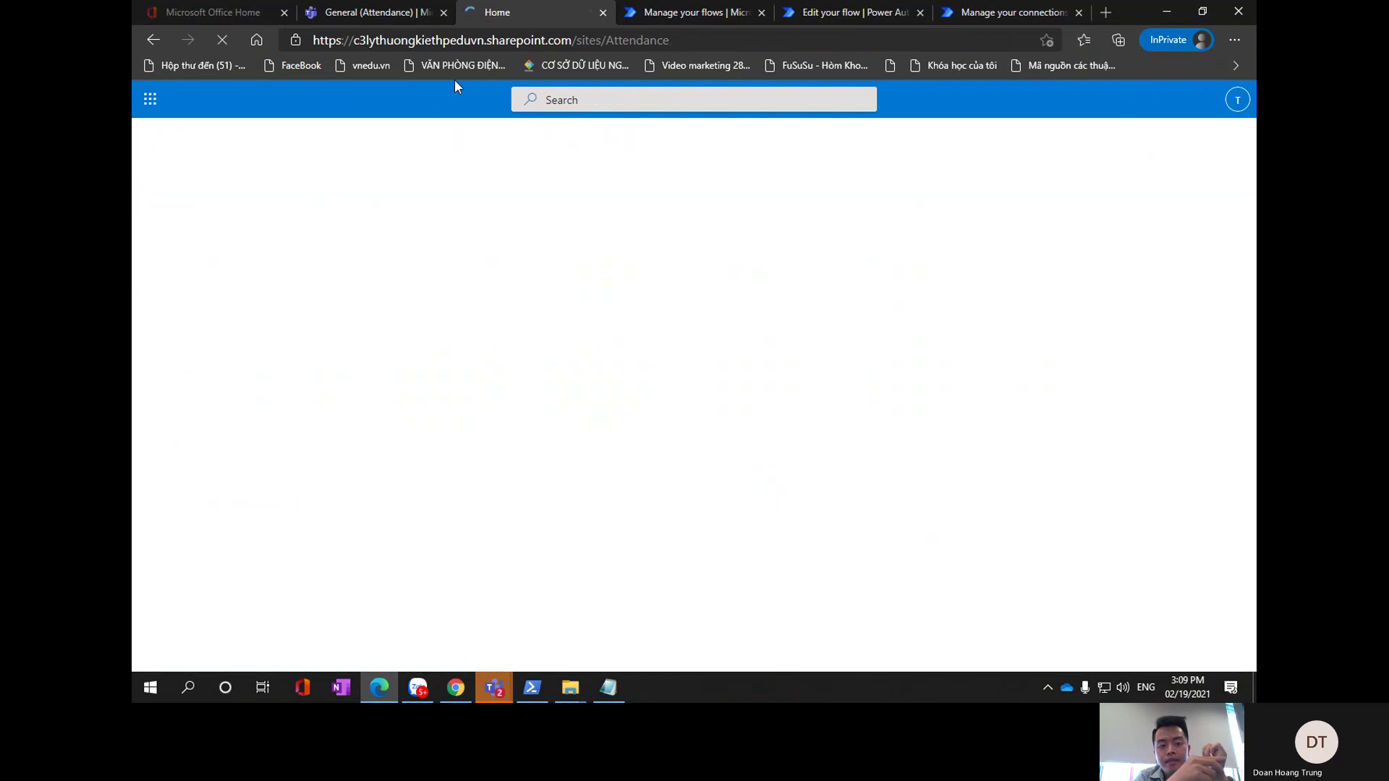
pyautogui.click(707, 39)
pyautogui.hotkey('ctrl', 'c')
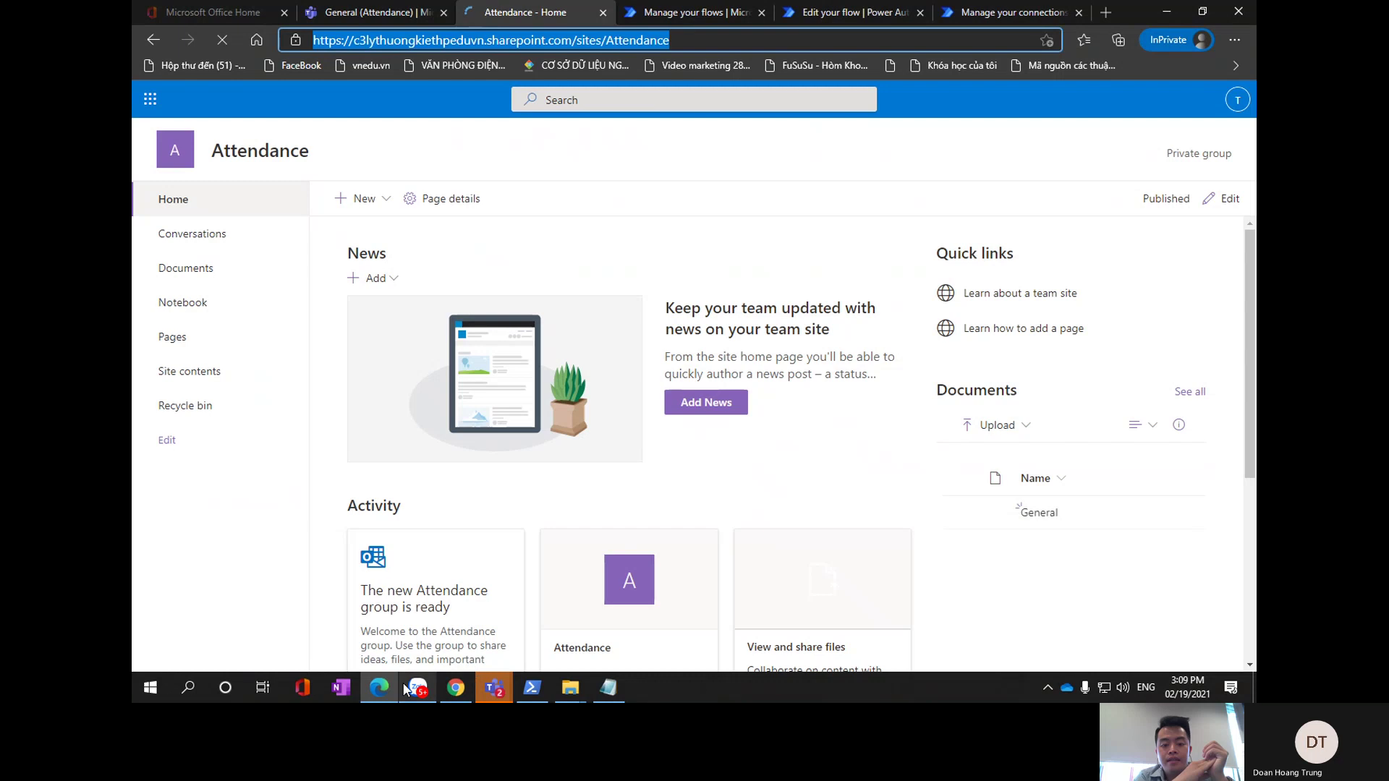
pyautogui.click(378, 689)
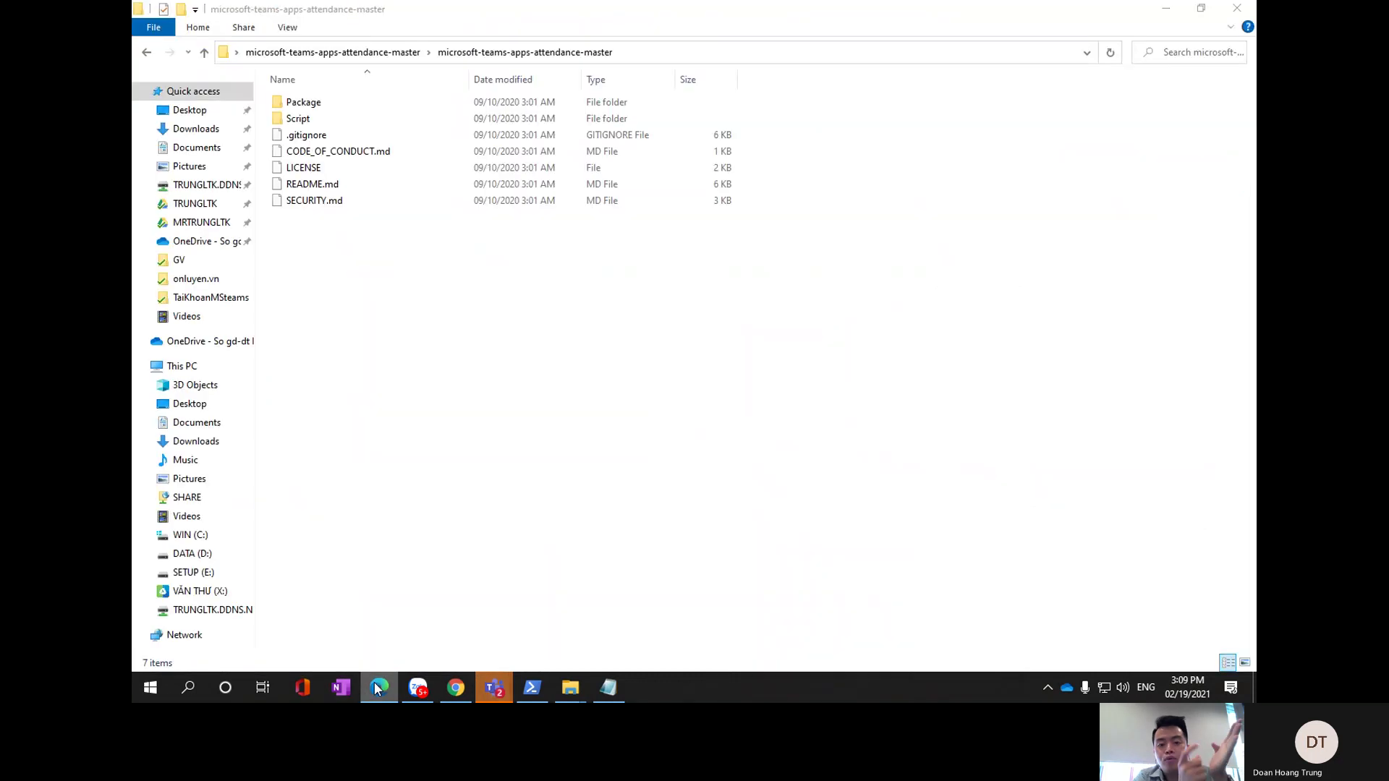
pyautogui.click(378, 689)
# Step: Paste the Attendance site address into TeamSharepointUrl and run CreateSPLists
pyautogui.click(861, 12)
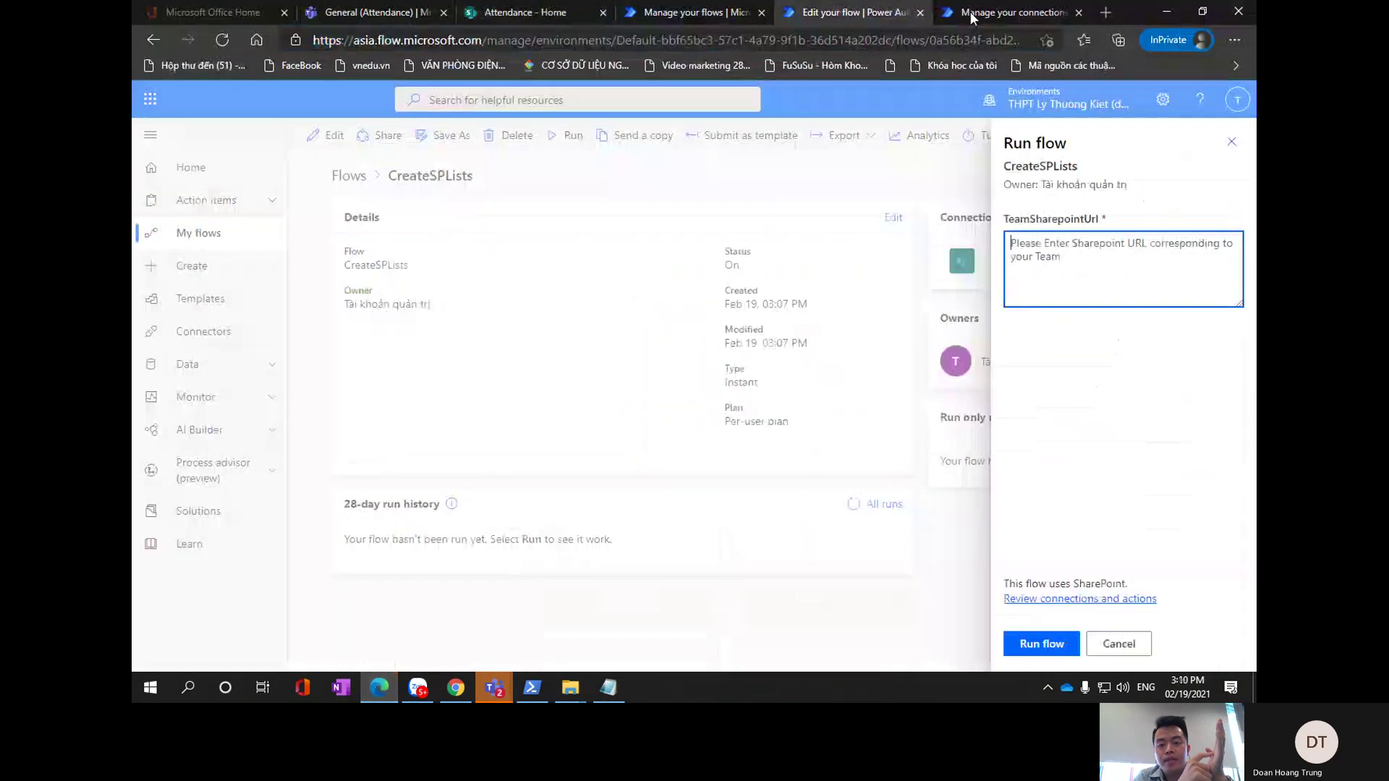
pyautogui.click(1077, 276)
pyautogui.hotkey('ctrl', 'v')
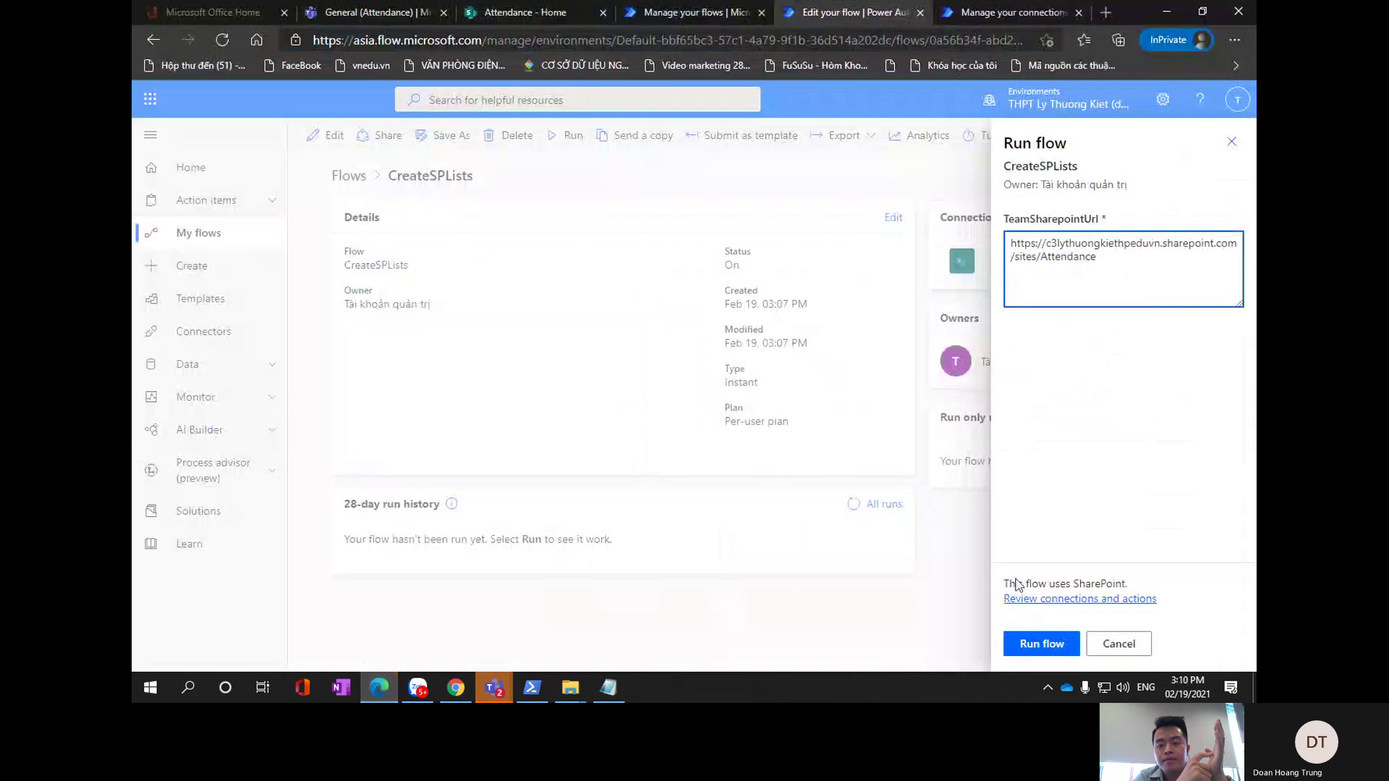
pyautogui.click(1026, 646)
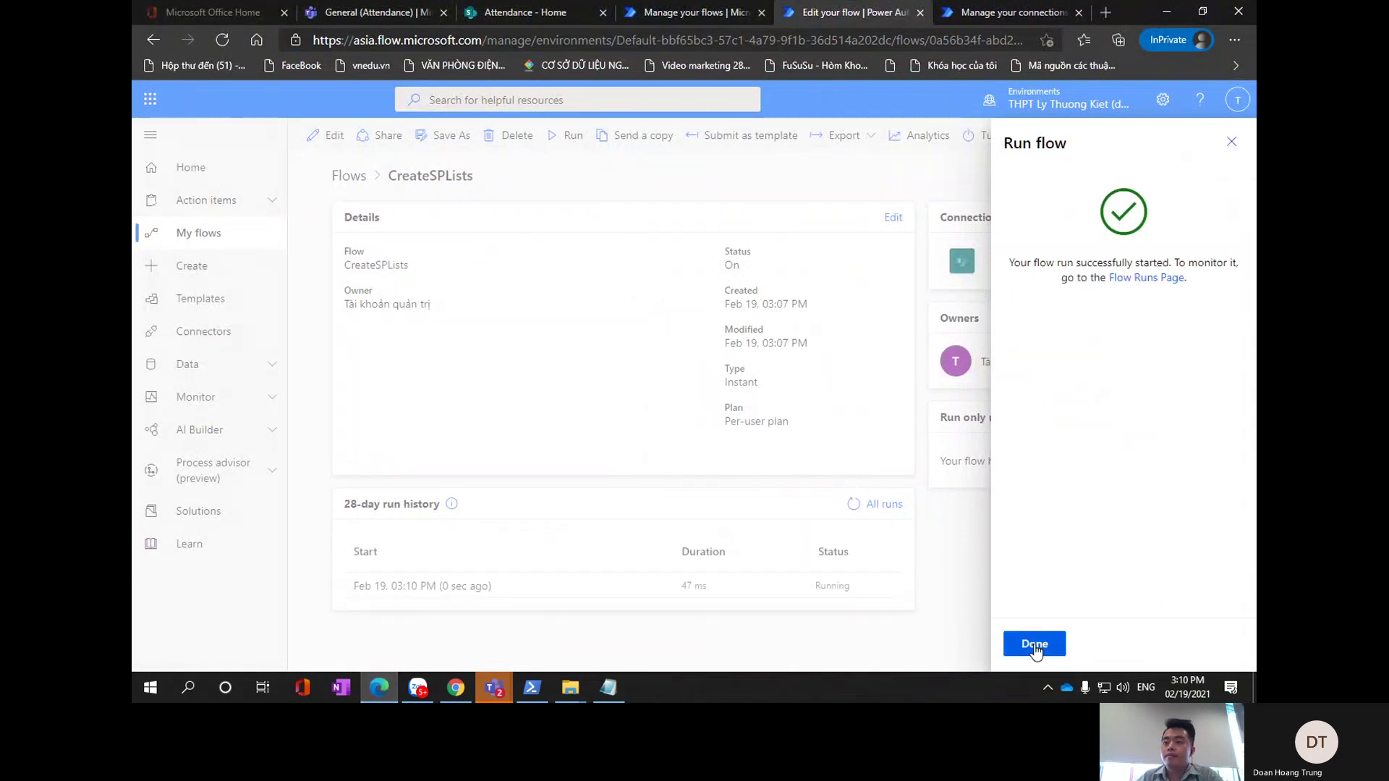
pyautogui.click(1033, 644)
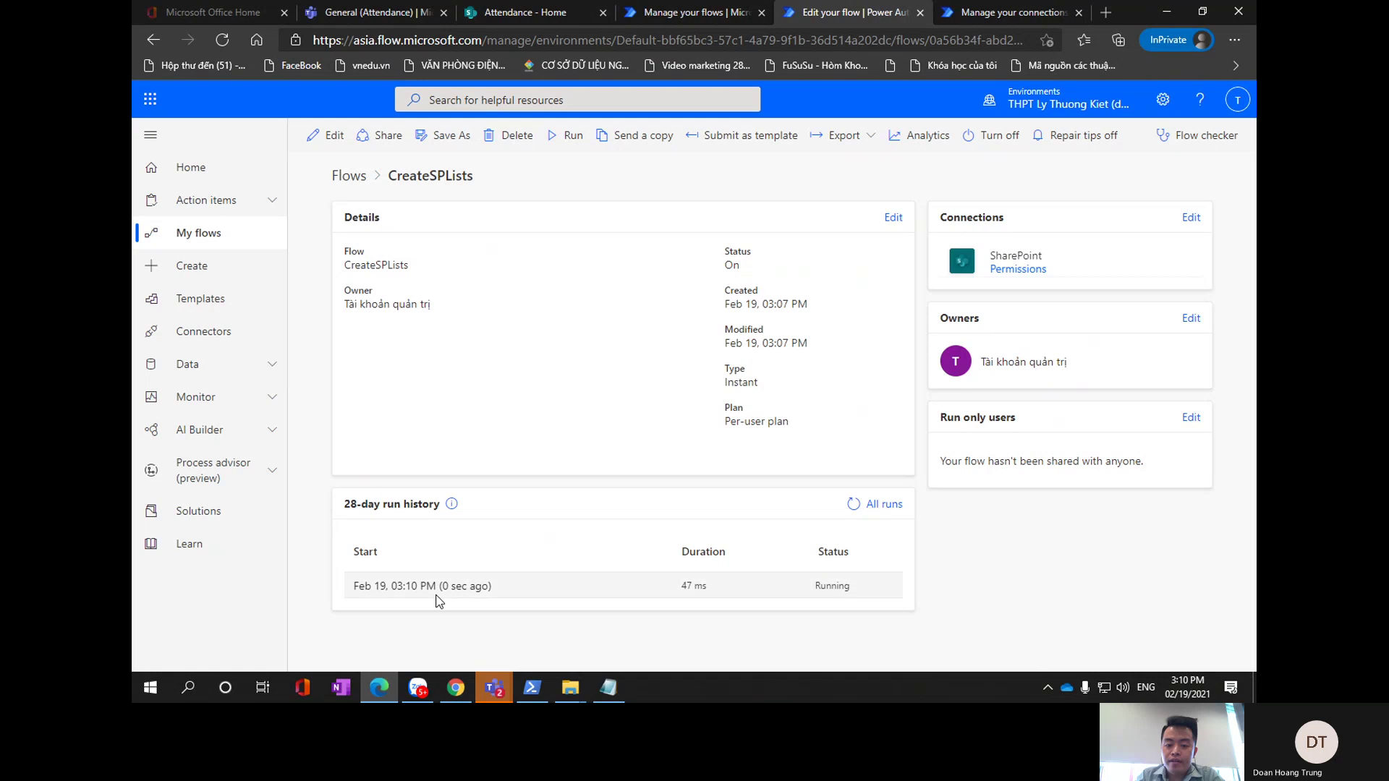
# Step: Refresh the 28-day run history until the new run shows Succeeded
pyautogui.click(852, 505)
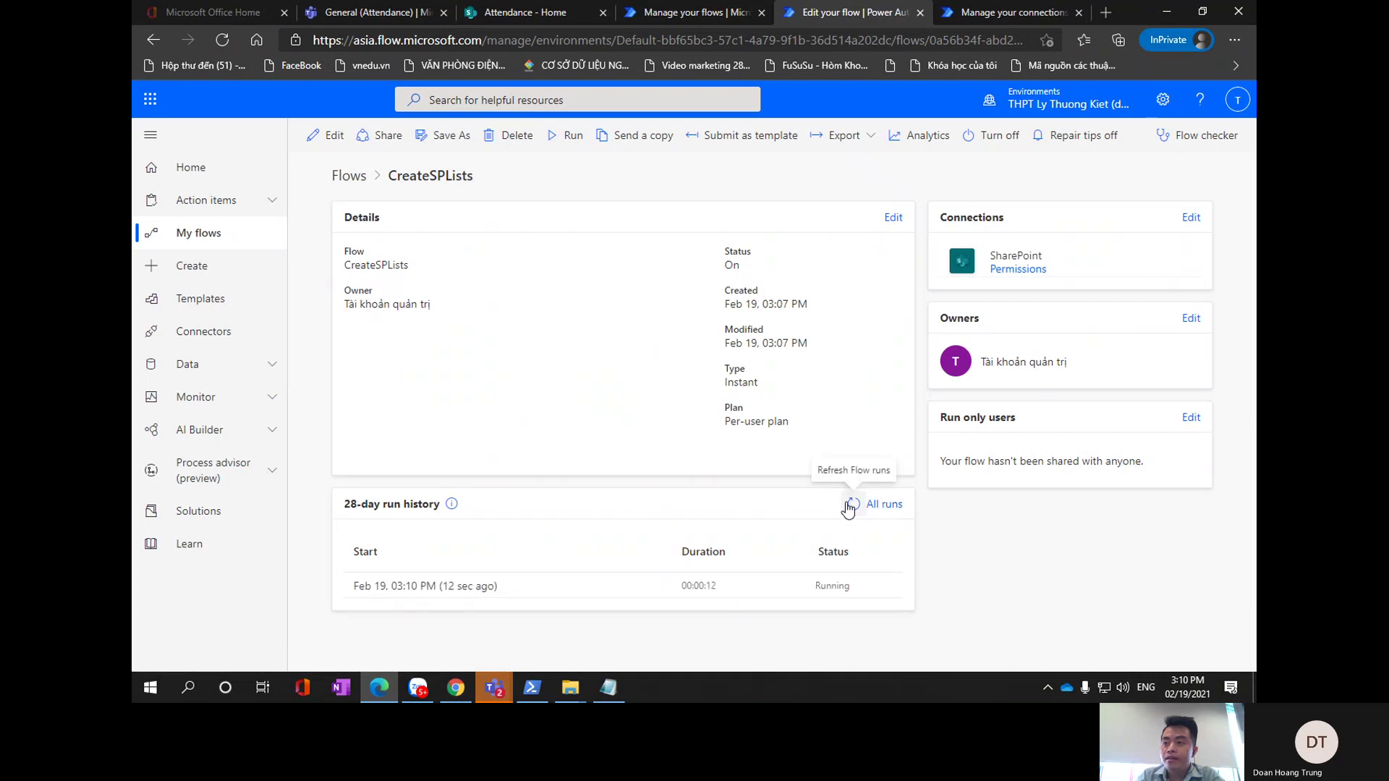
pyautogui.click(852, 505)
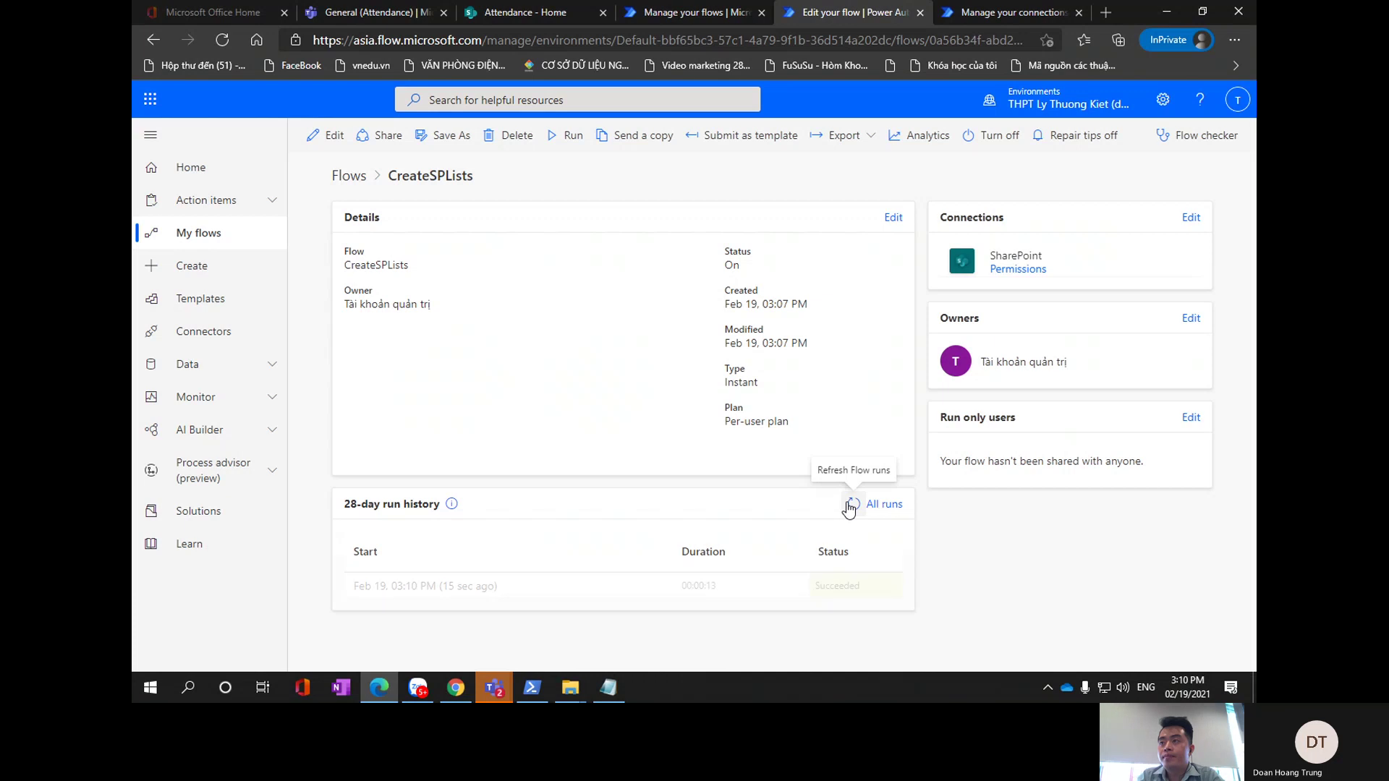
pyautogui.moveTo(862, 588); pyautogui.dragTo(815, 595)
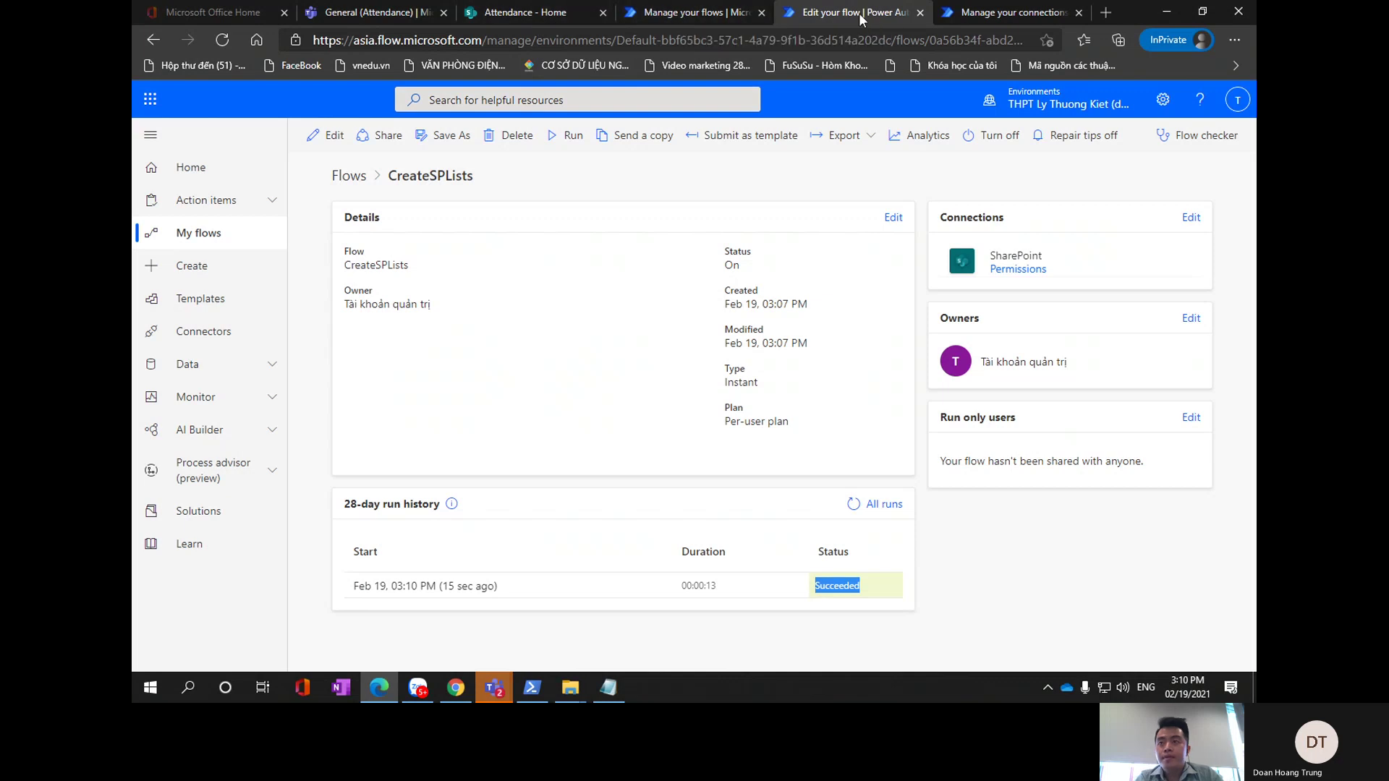
# Step: Search Bing for 'power app', open powerapps.microsoft.com, and close the search tab
pyautogui.click(1013, 13)
pyautogui.click(1110, 13)
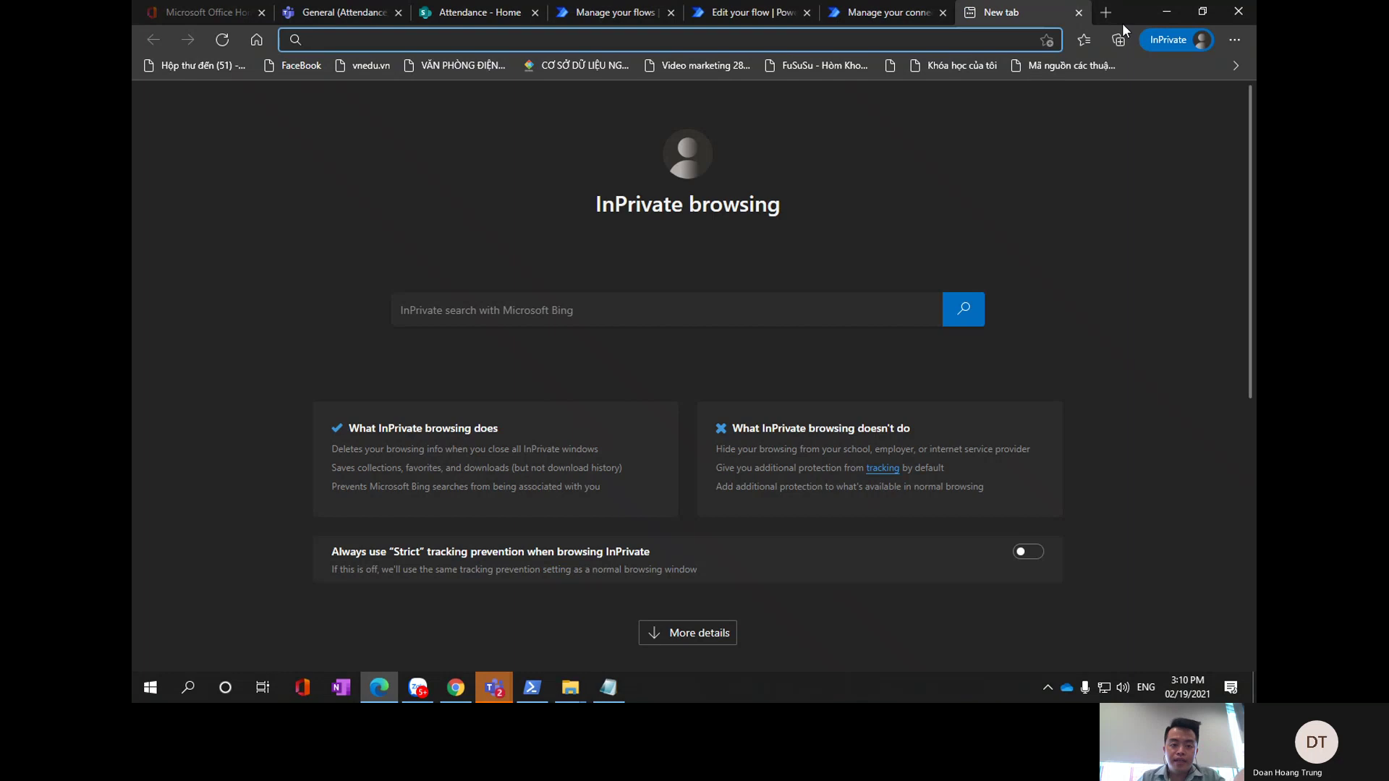
pyautogui.write('power app')
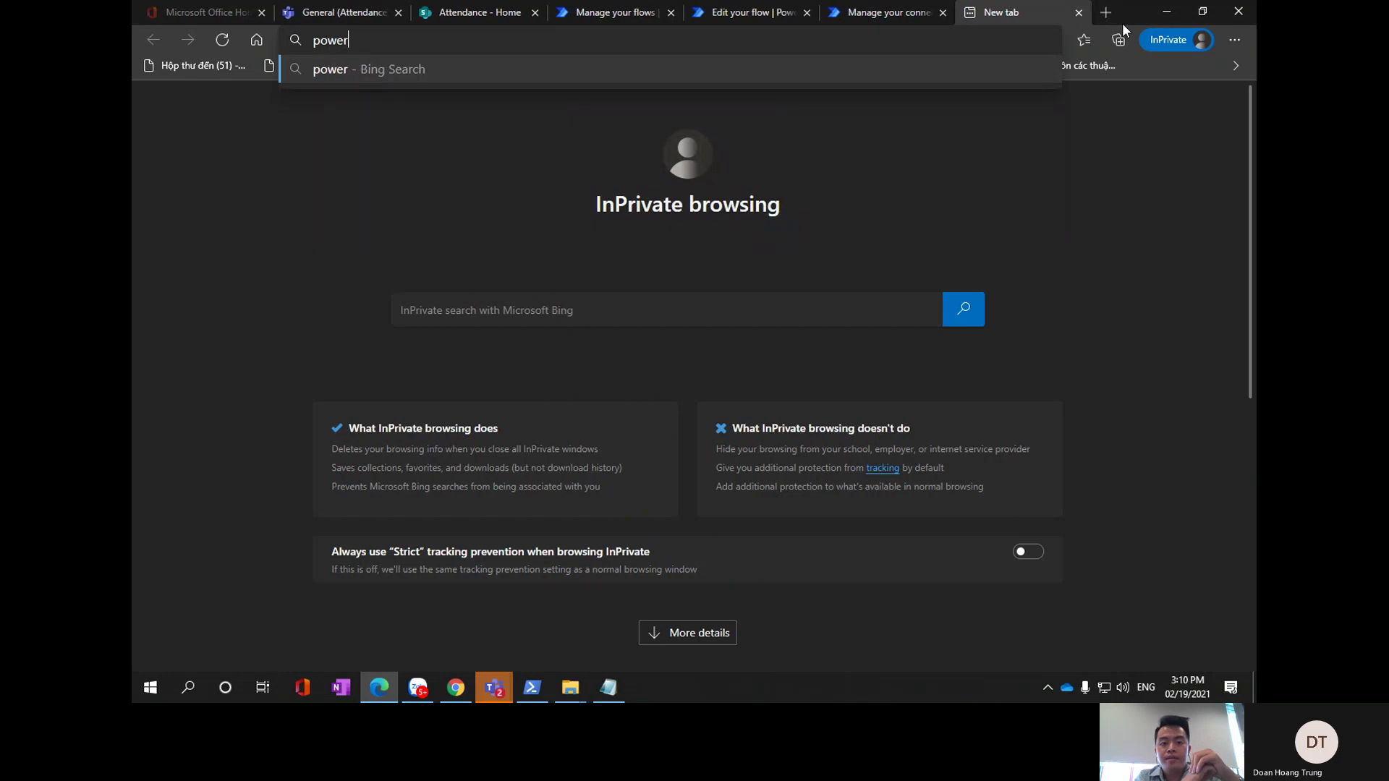
pyautogui.press('Return')
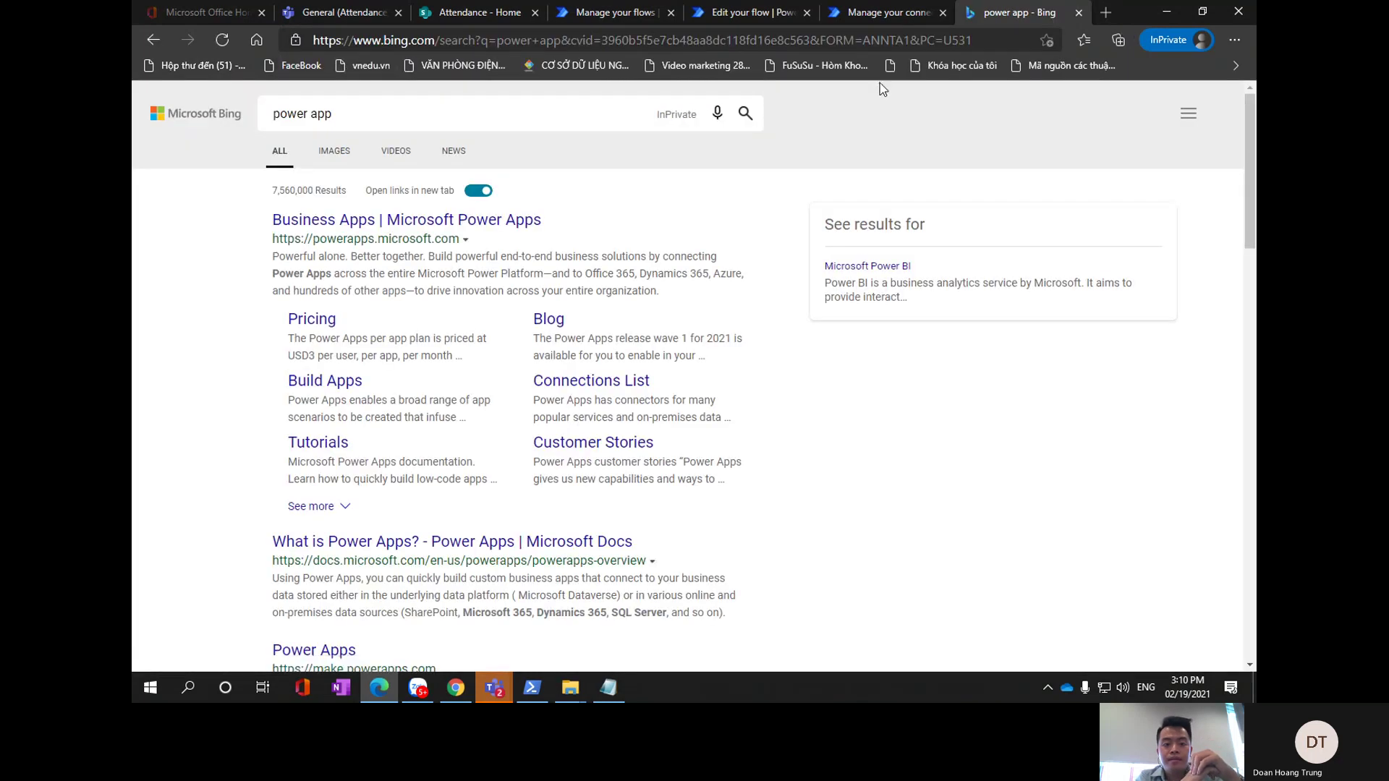
pyautogui.click(467, 230)
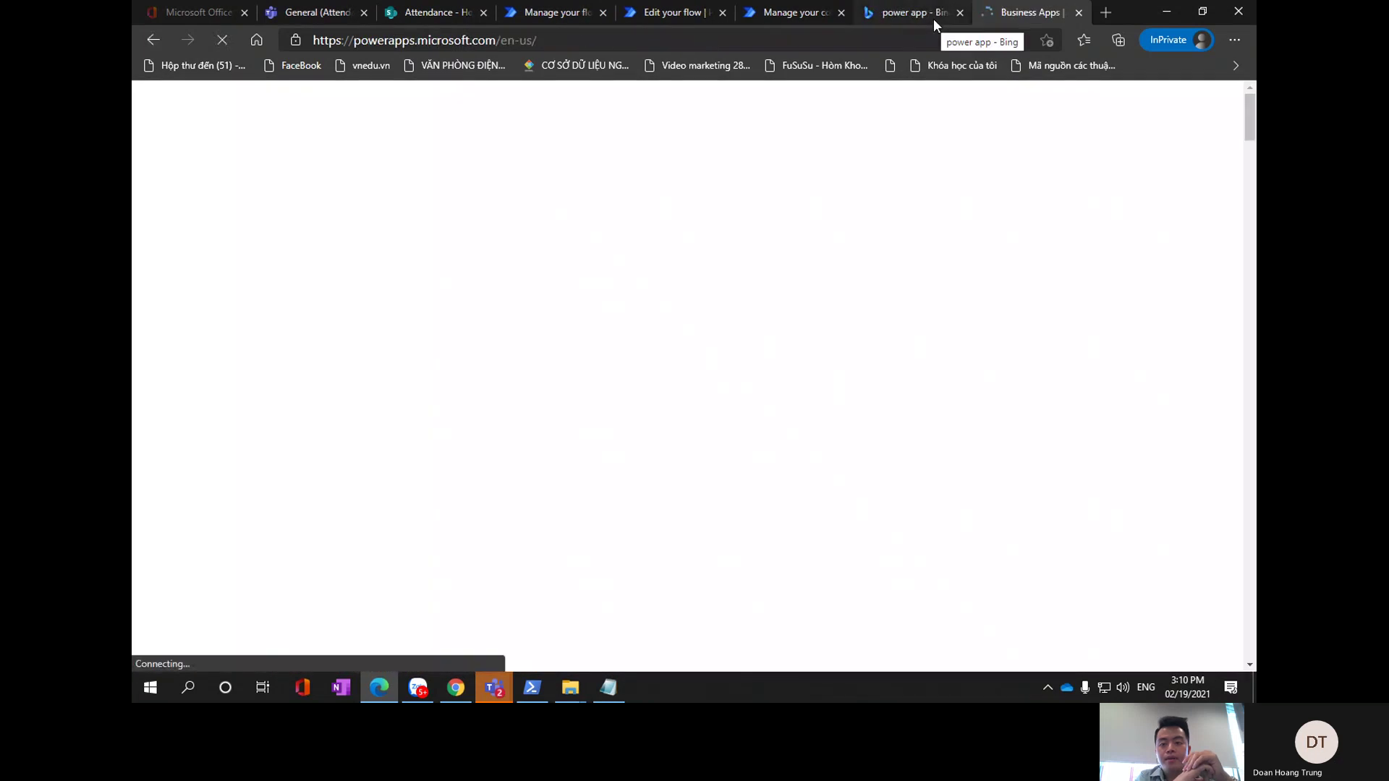
pyautogui.click(927, 16)
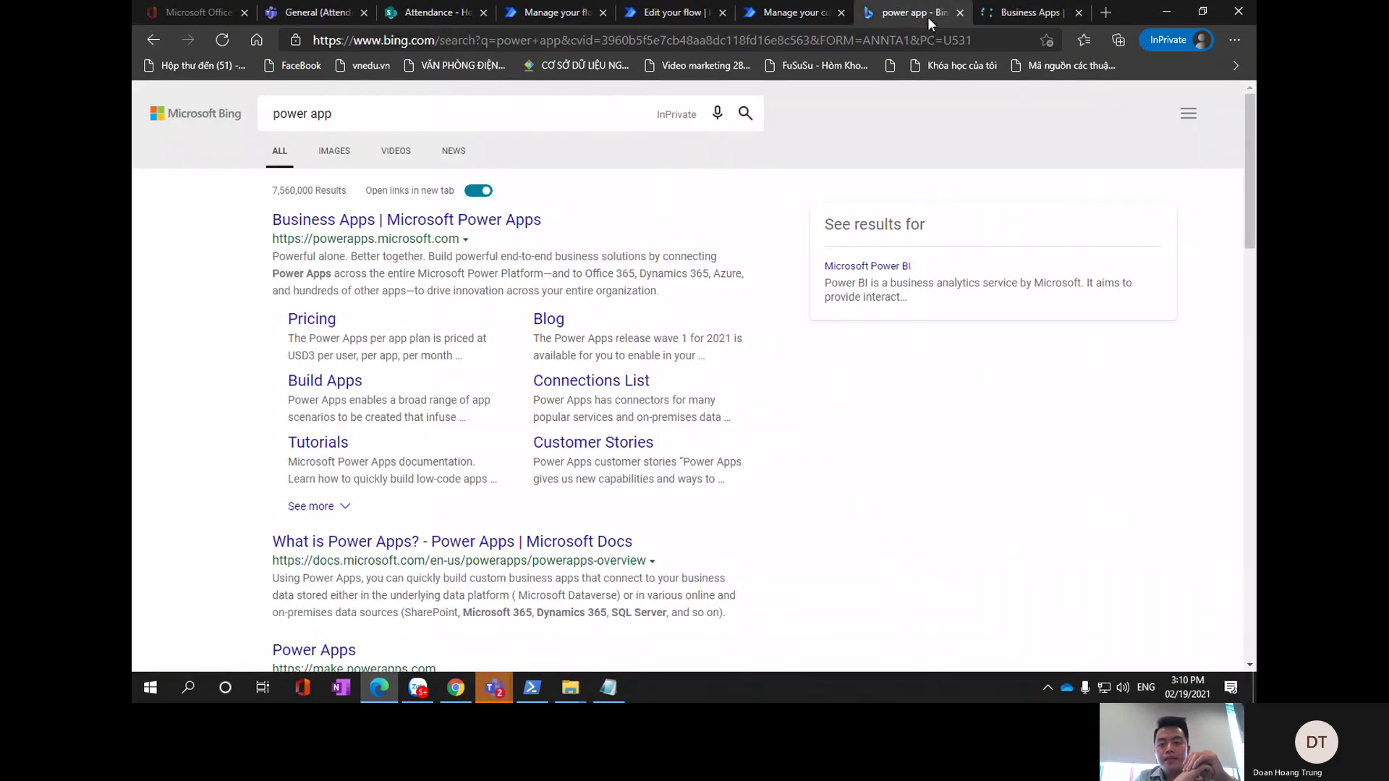
pyautogui.click(1028, 12)
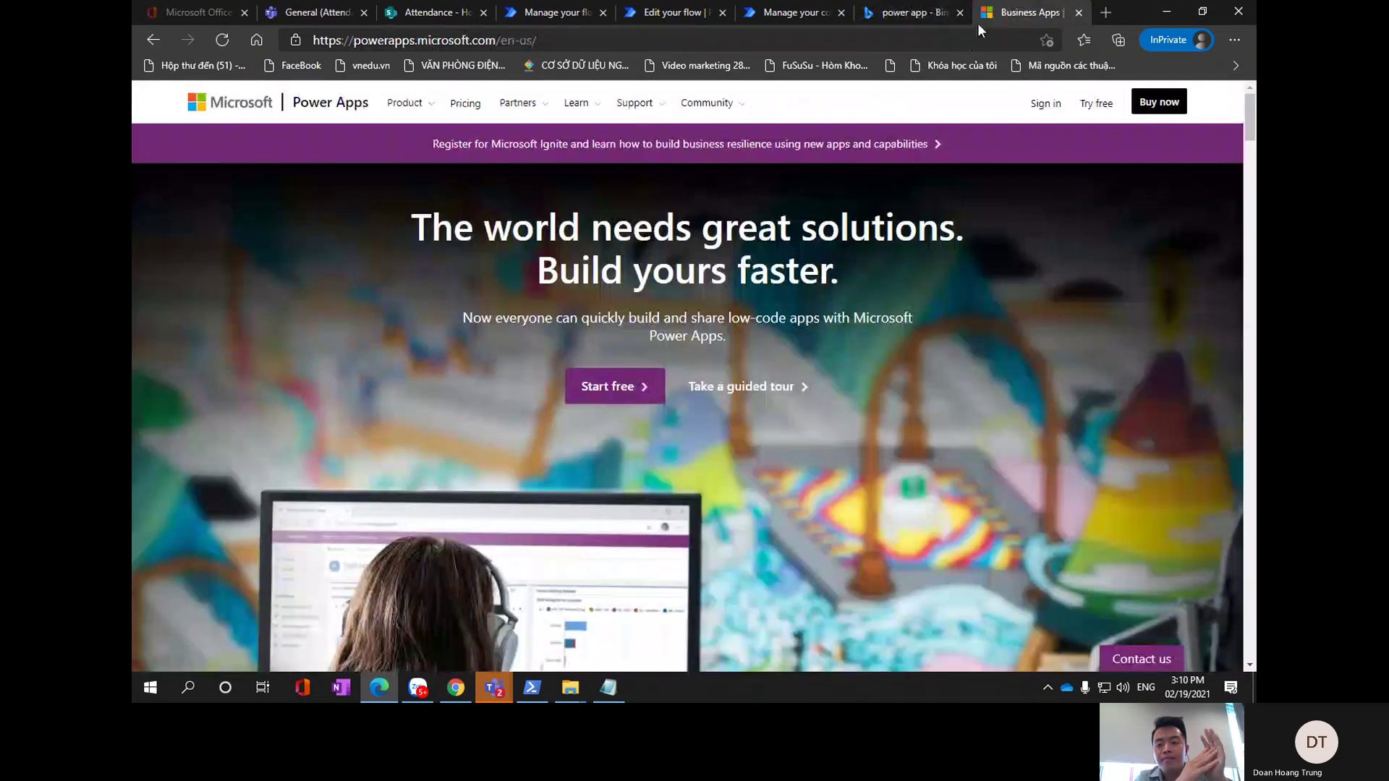
pyautogui.click(960, 12)
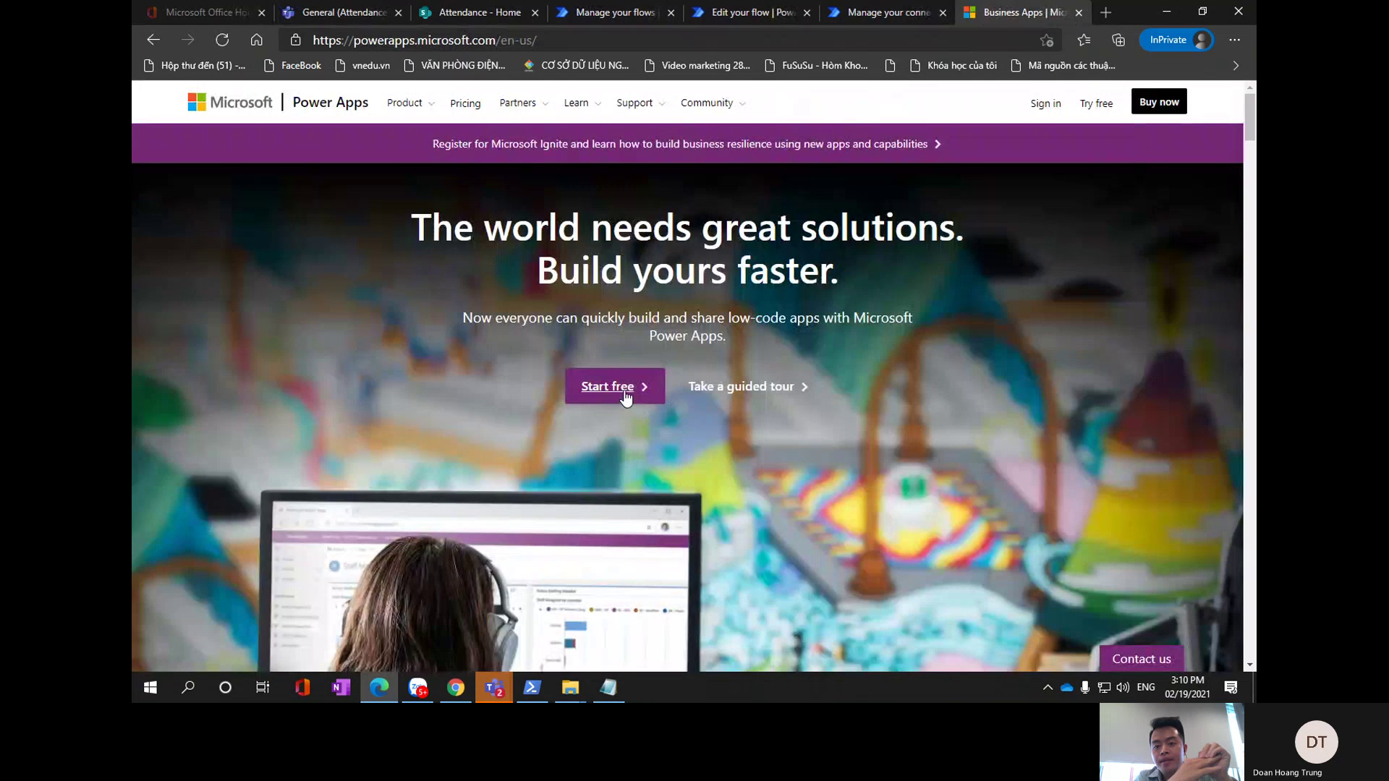
# Step: Sign in to Power Apps, skipping the extra security setup
pyautogui.click(1067, 110)
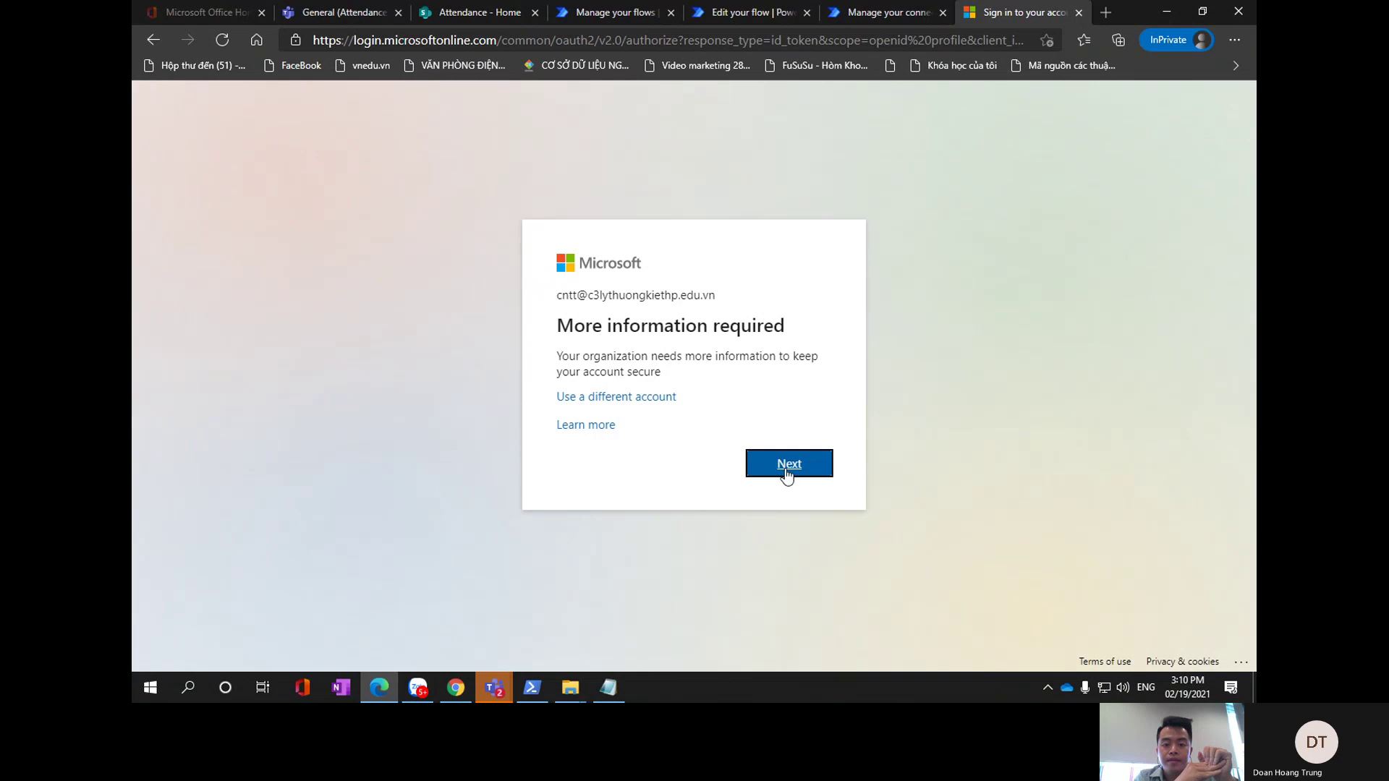
pyautogui.click(787, 471)
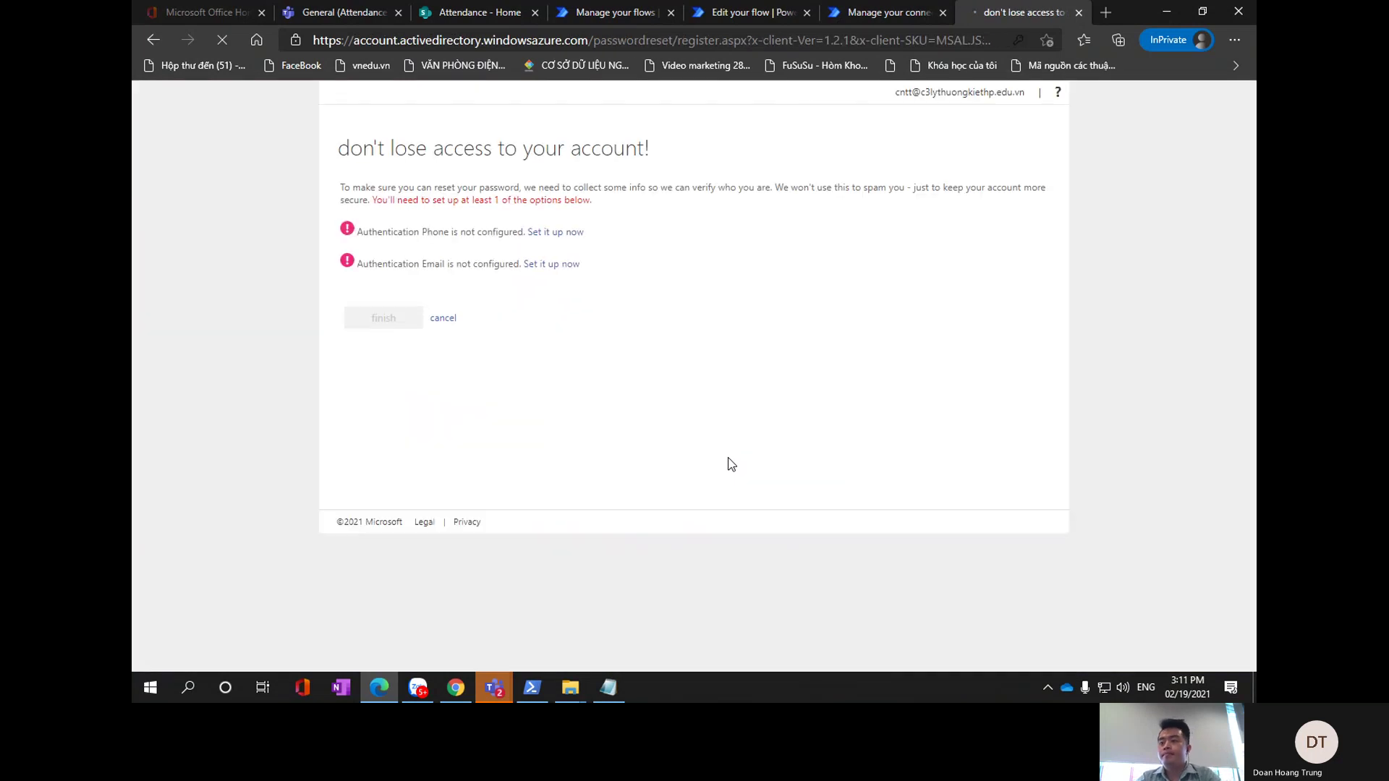
pyautogui.click(443, 318)
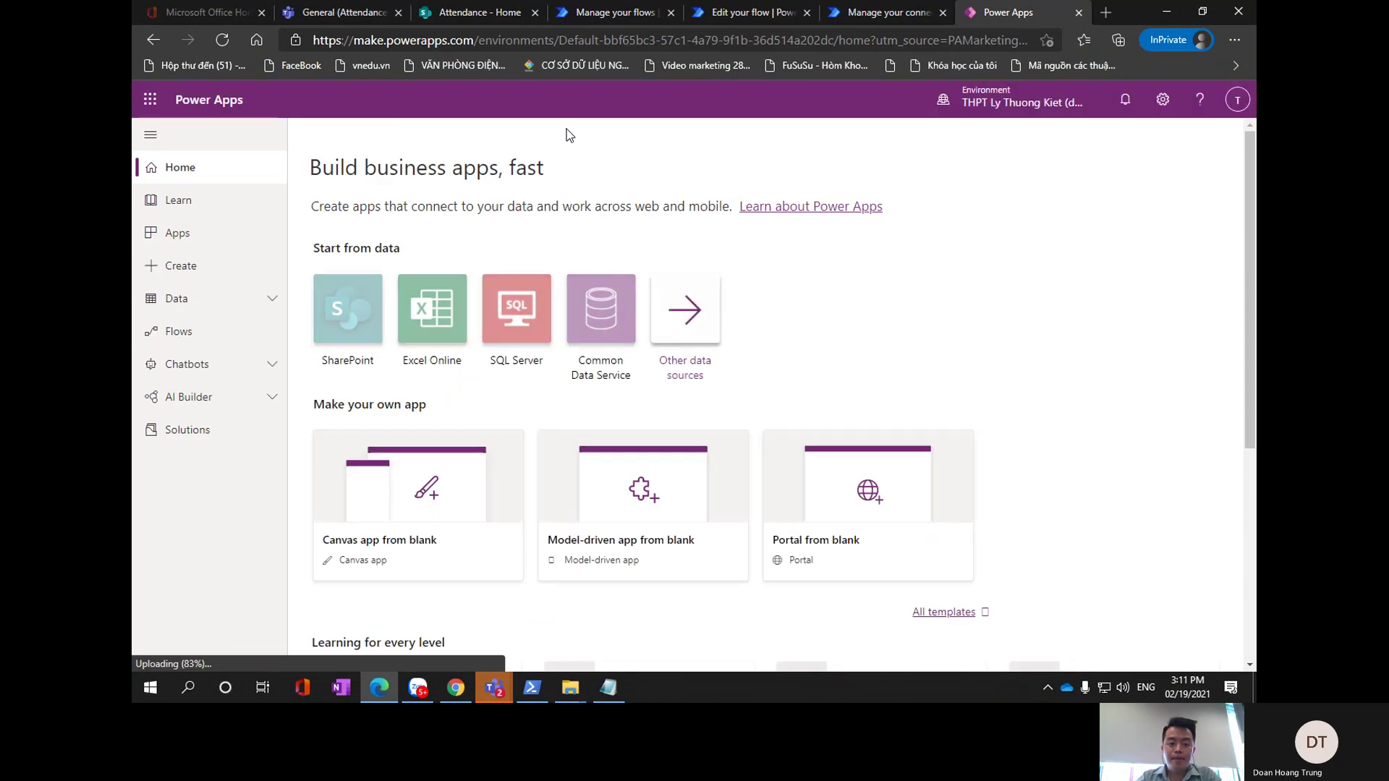
# Step: Upload AttendanceApp.zip from the Package folder through Apps > Import canvas app
pyautogui.click(207, 243)
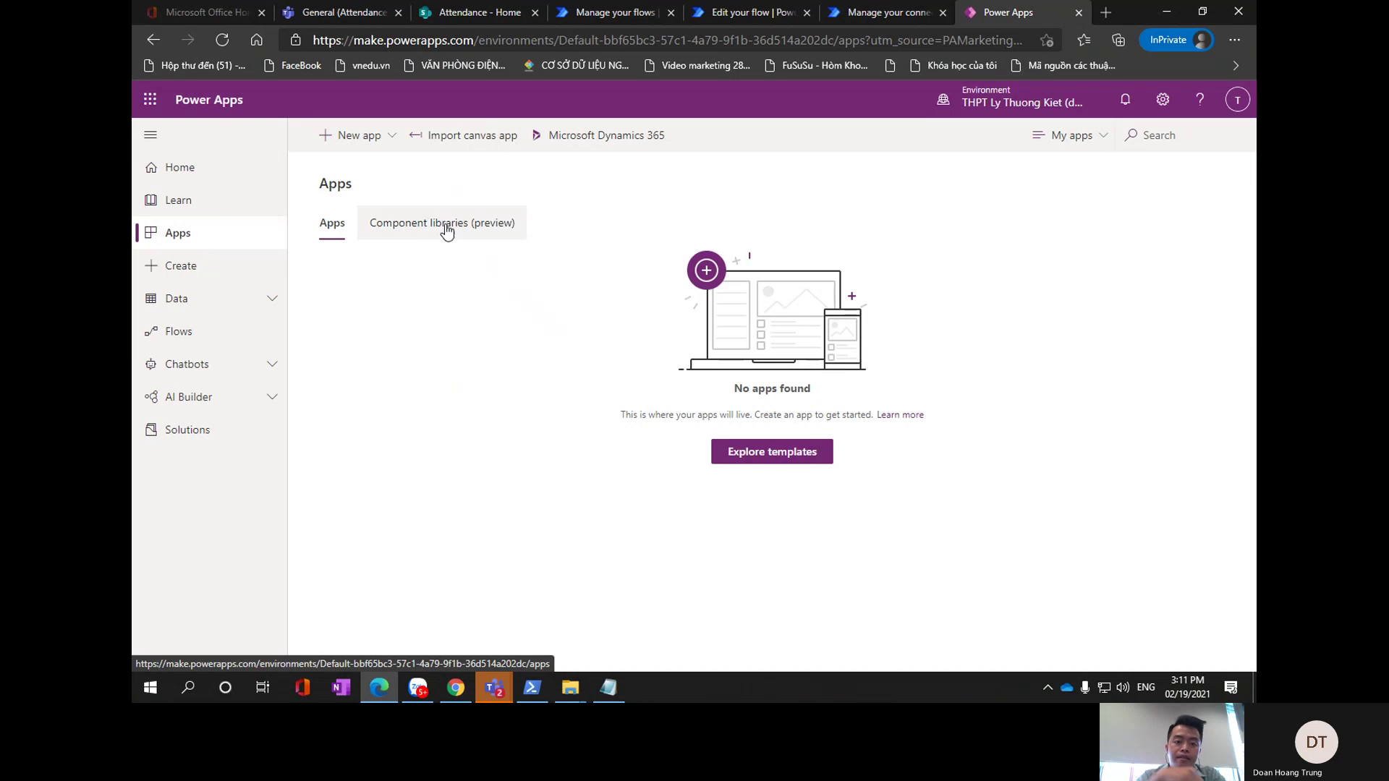
pyautogui.click(482, 140)
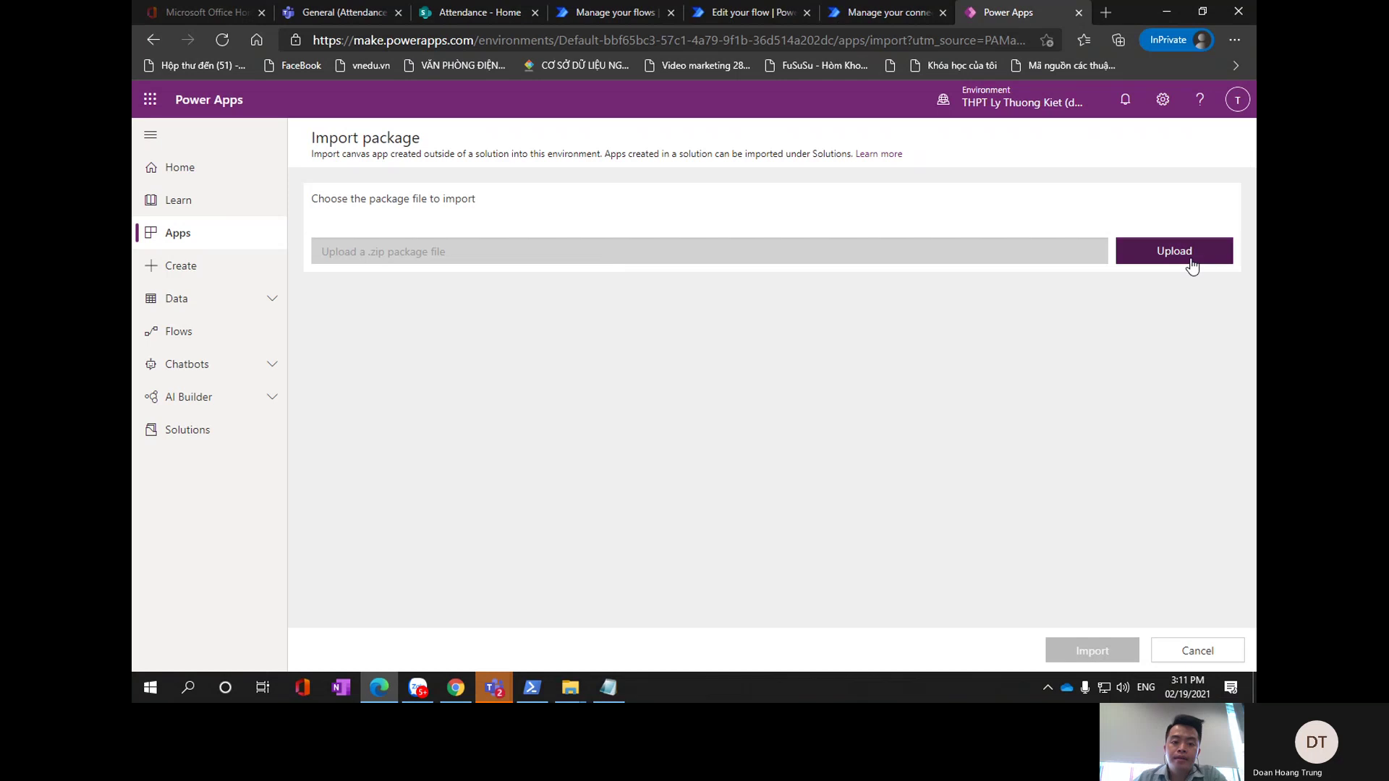
pyautogui.click(1189, 262)
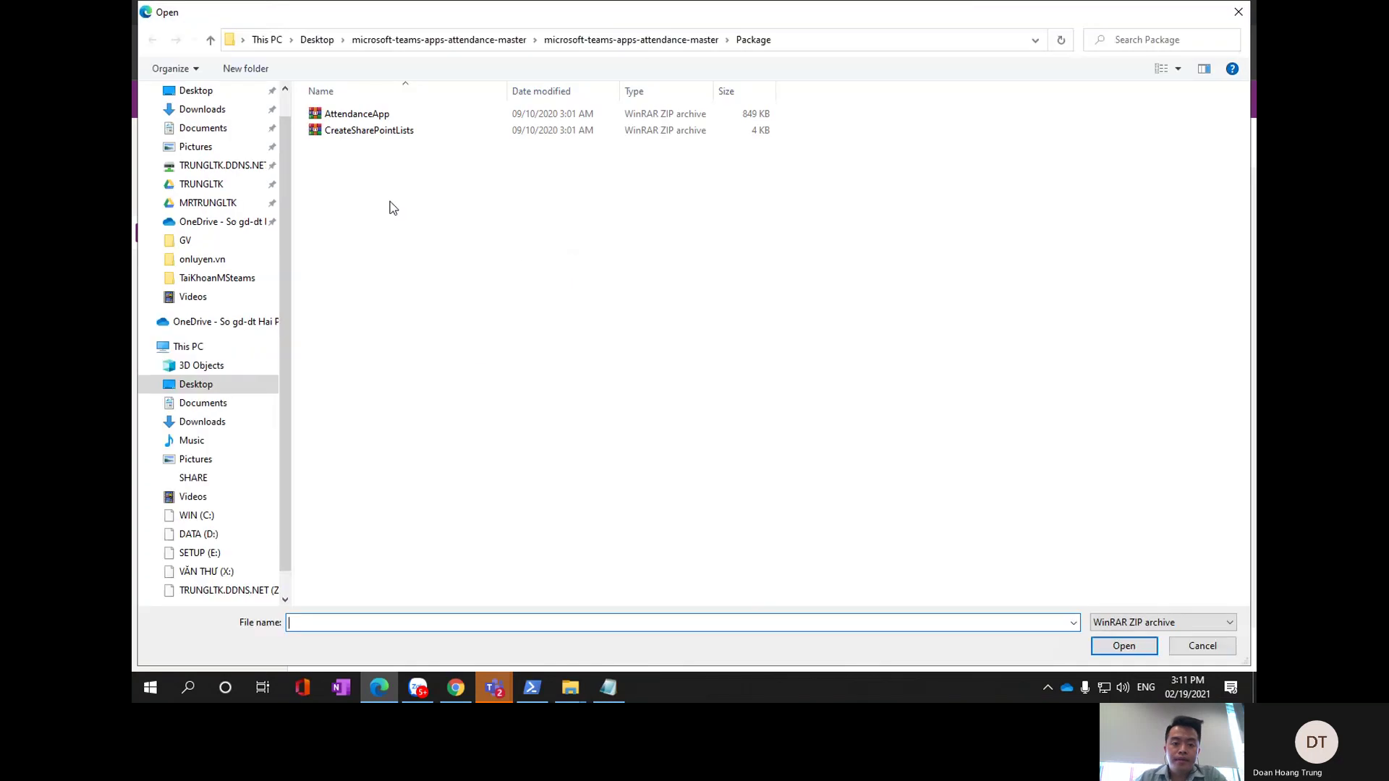
pyautogui.click(362, 119)
pyautogui.click(1133, 647)
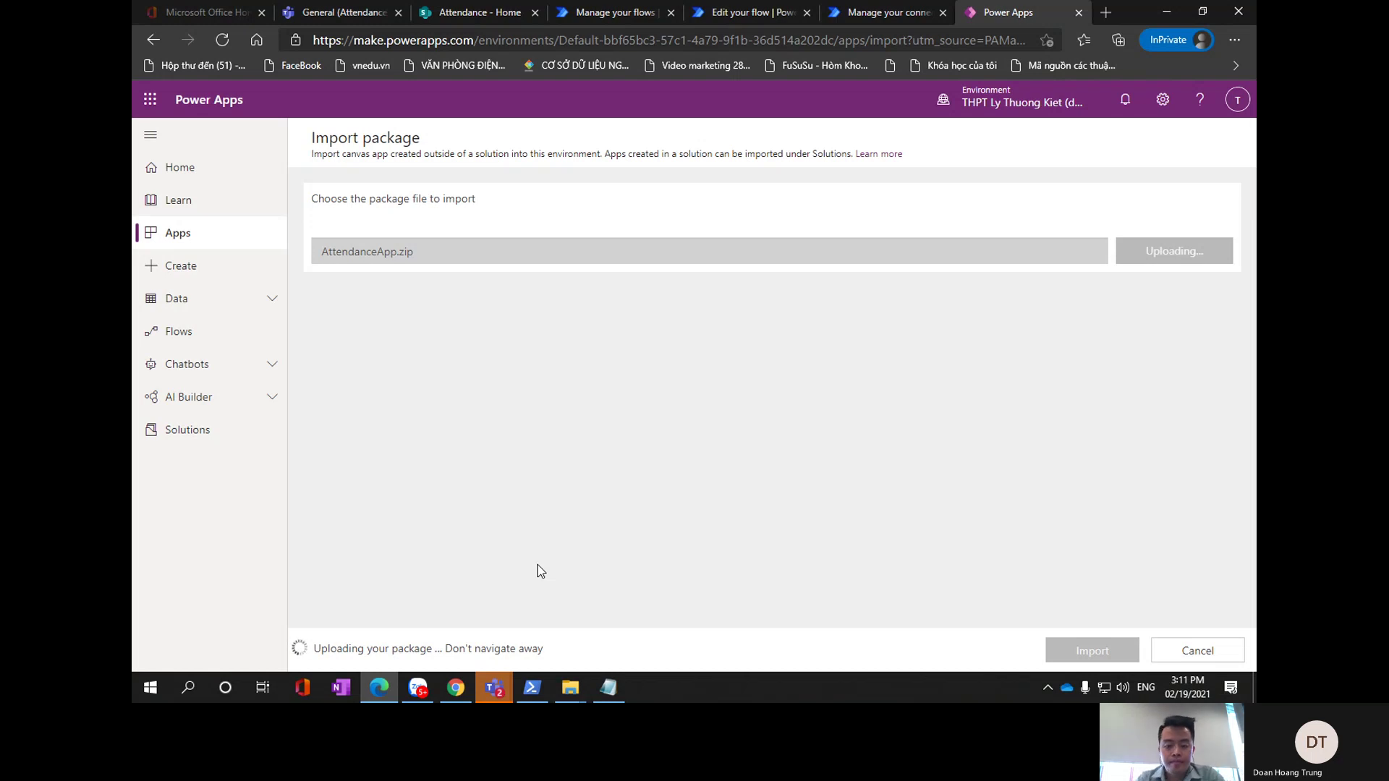
pyautogui.click(495, 684)
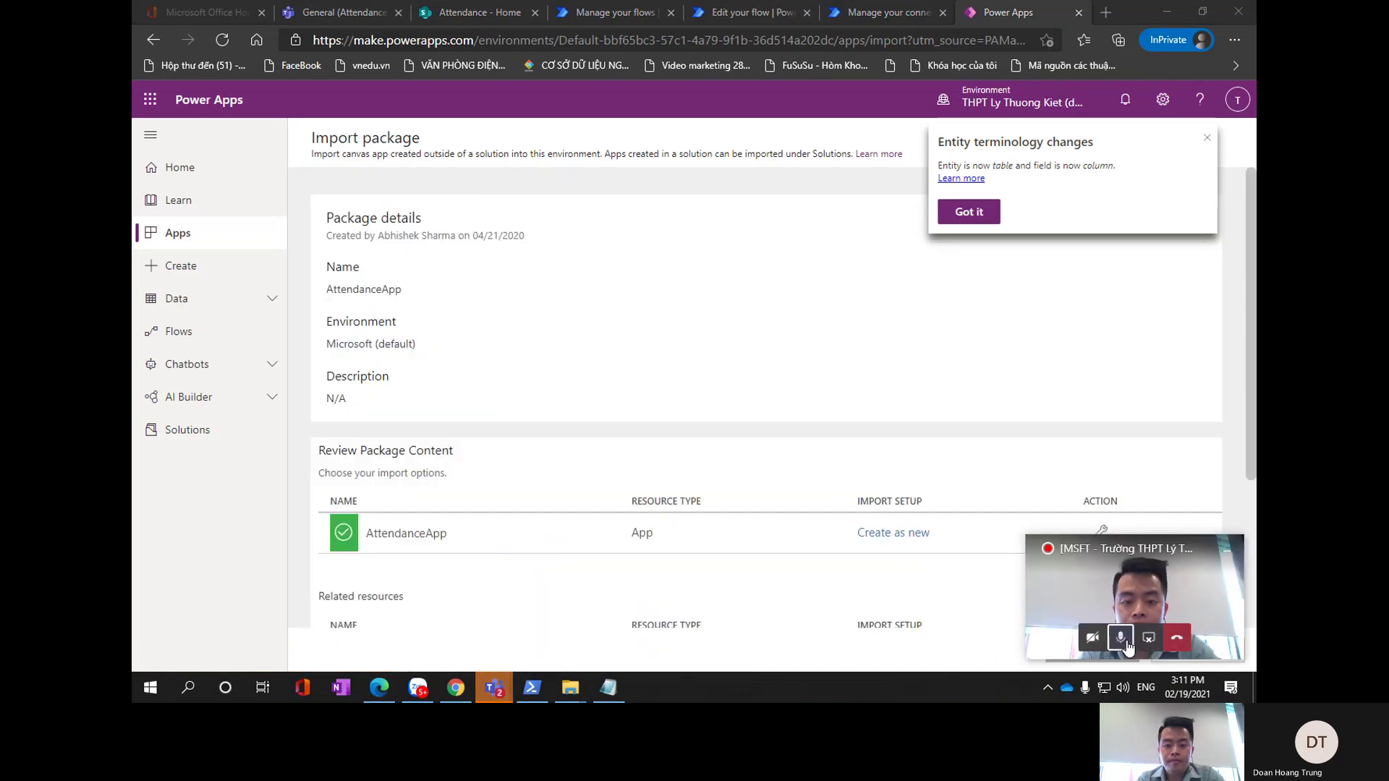
# Step: Mute the microphone and close the Teams call window
pyautogui.click(1121, 638)
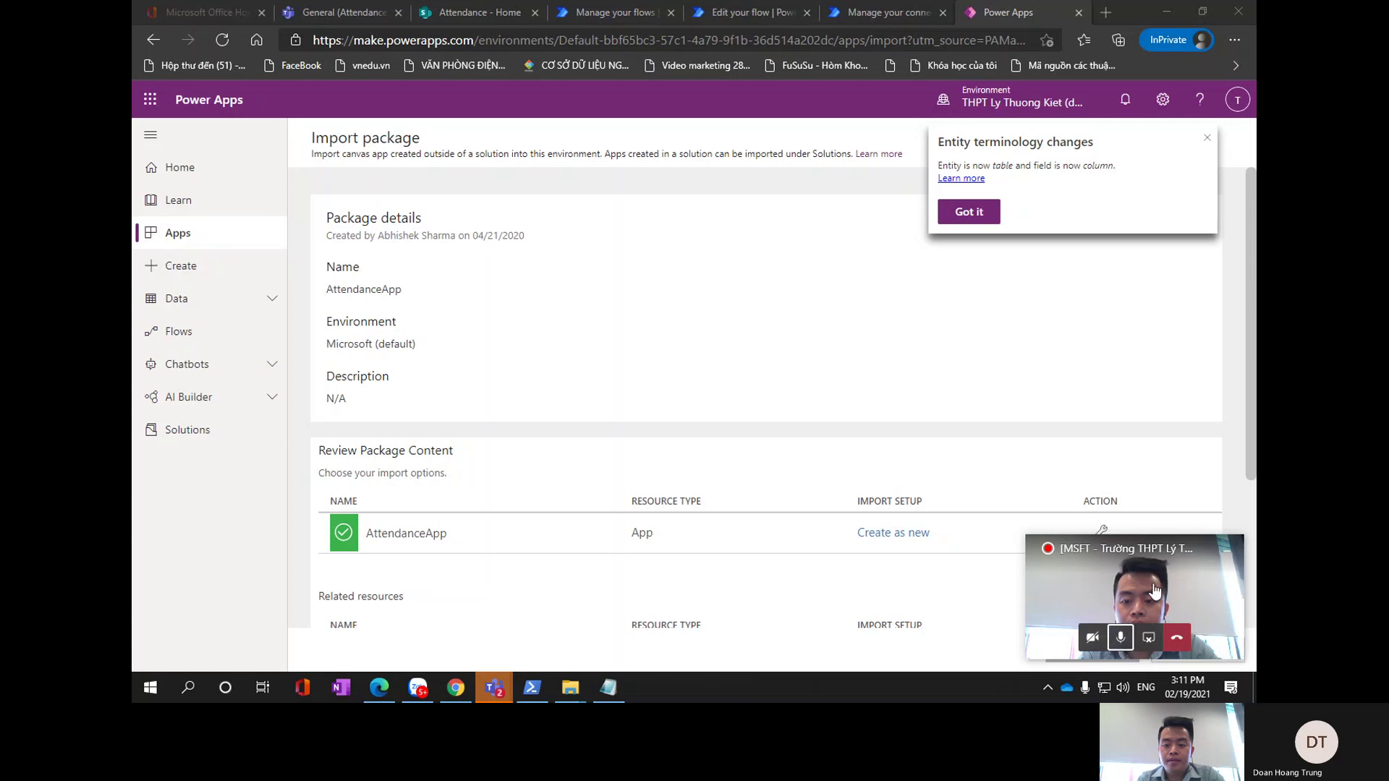
pyautogui.click(1227, 550)
pyautogui.scroll(-2, 752, 499)
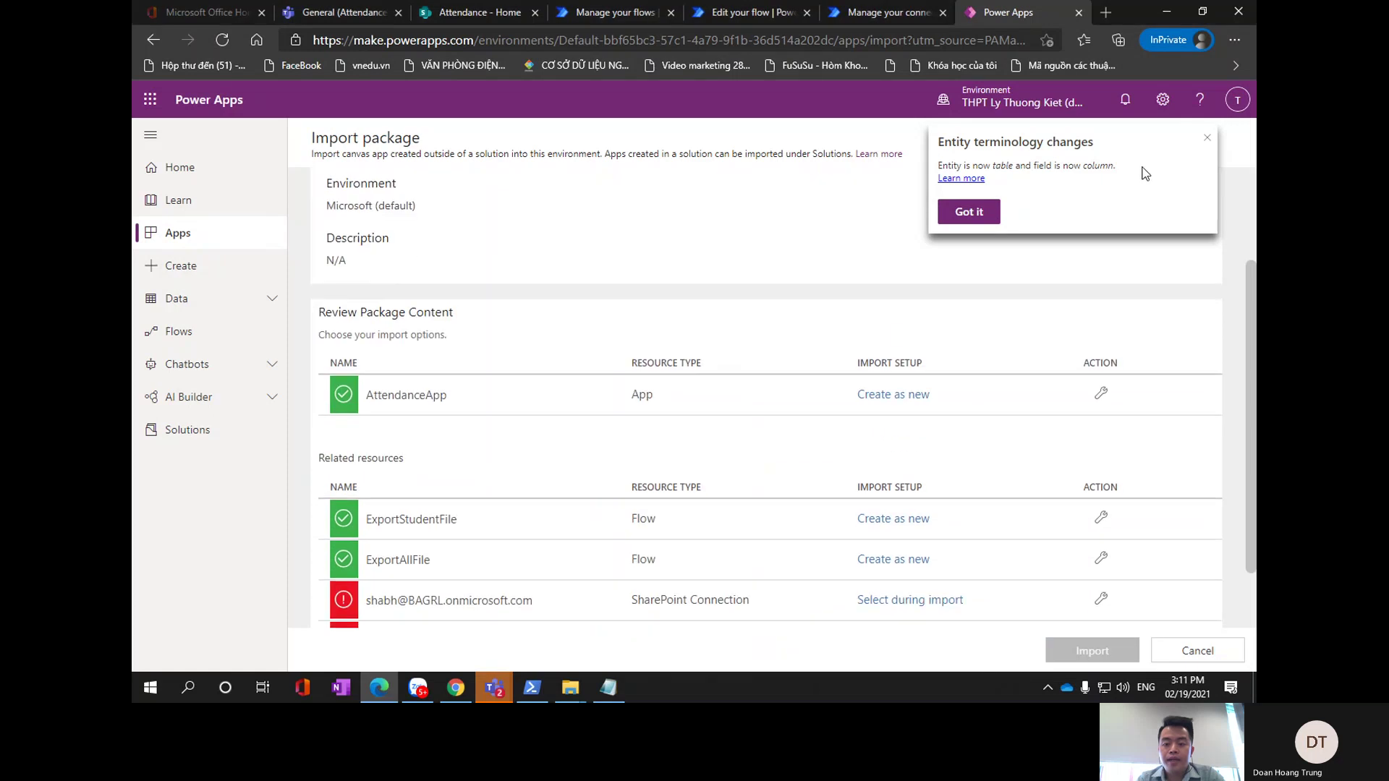
pyautogui.scroll(-1, 404, 553)
pyautogui.scroll(3, 409, 543)
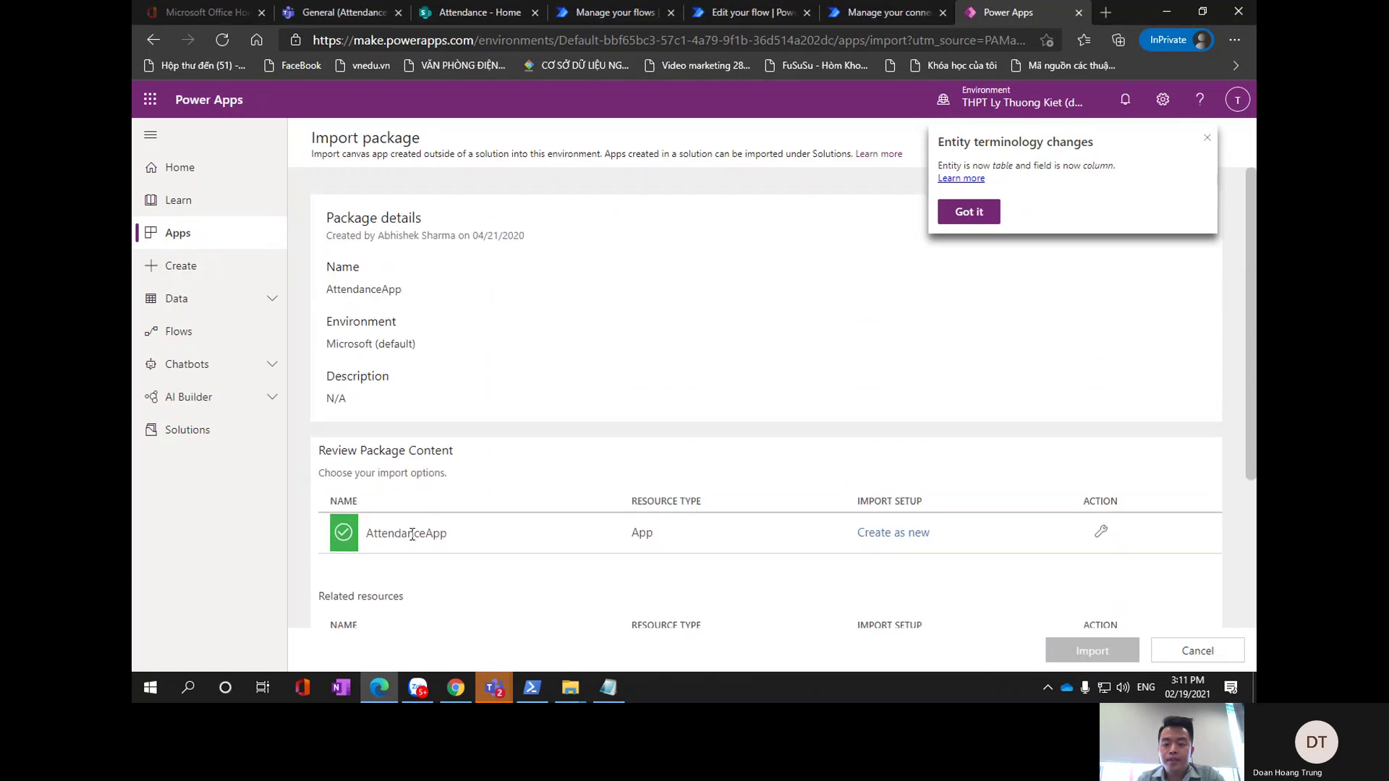
# Step: Set AttendanceApp to Create as new with its existing name and save
pyautogui.click(892, 532)
pyautogui.click(1209, 141)
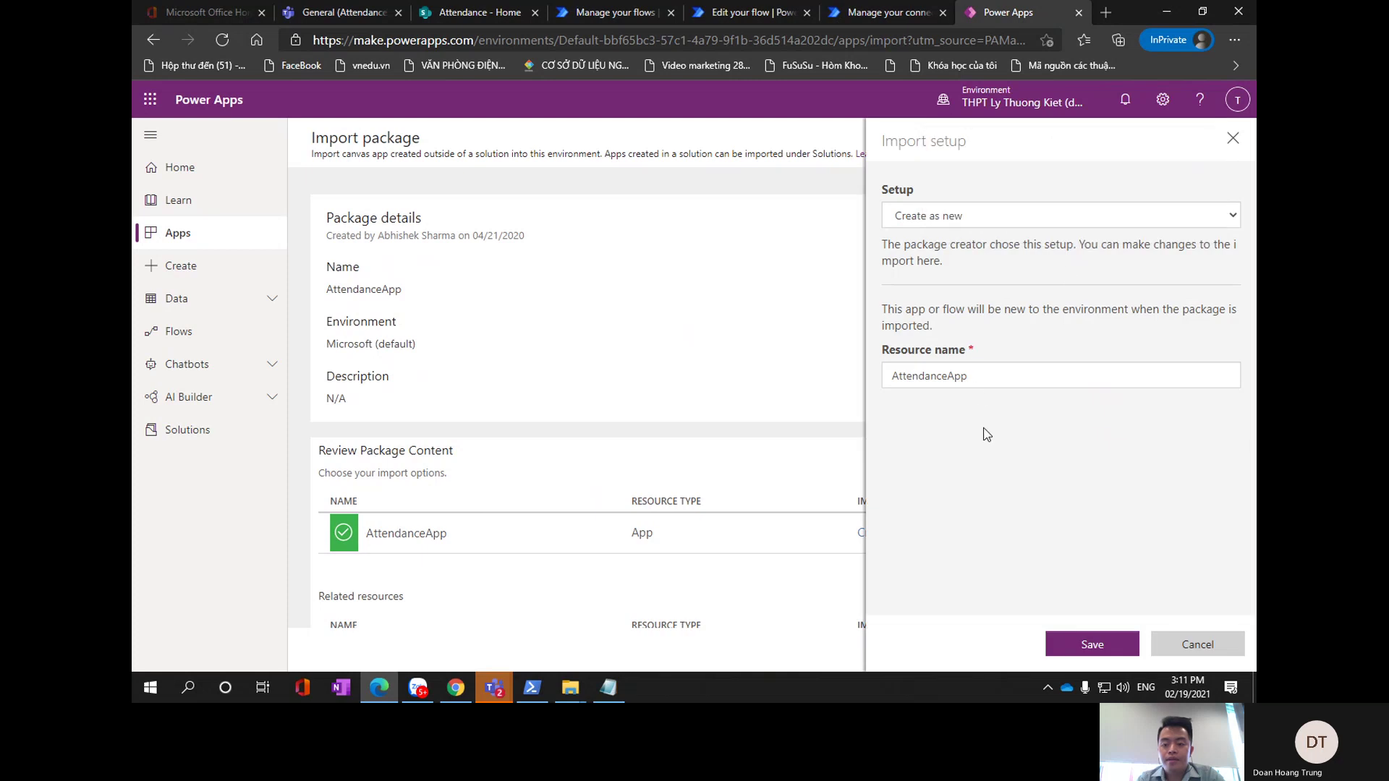
pyautogui.click(1092, 646)
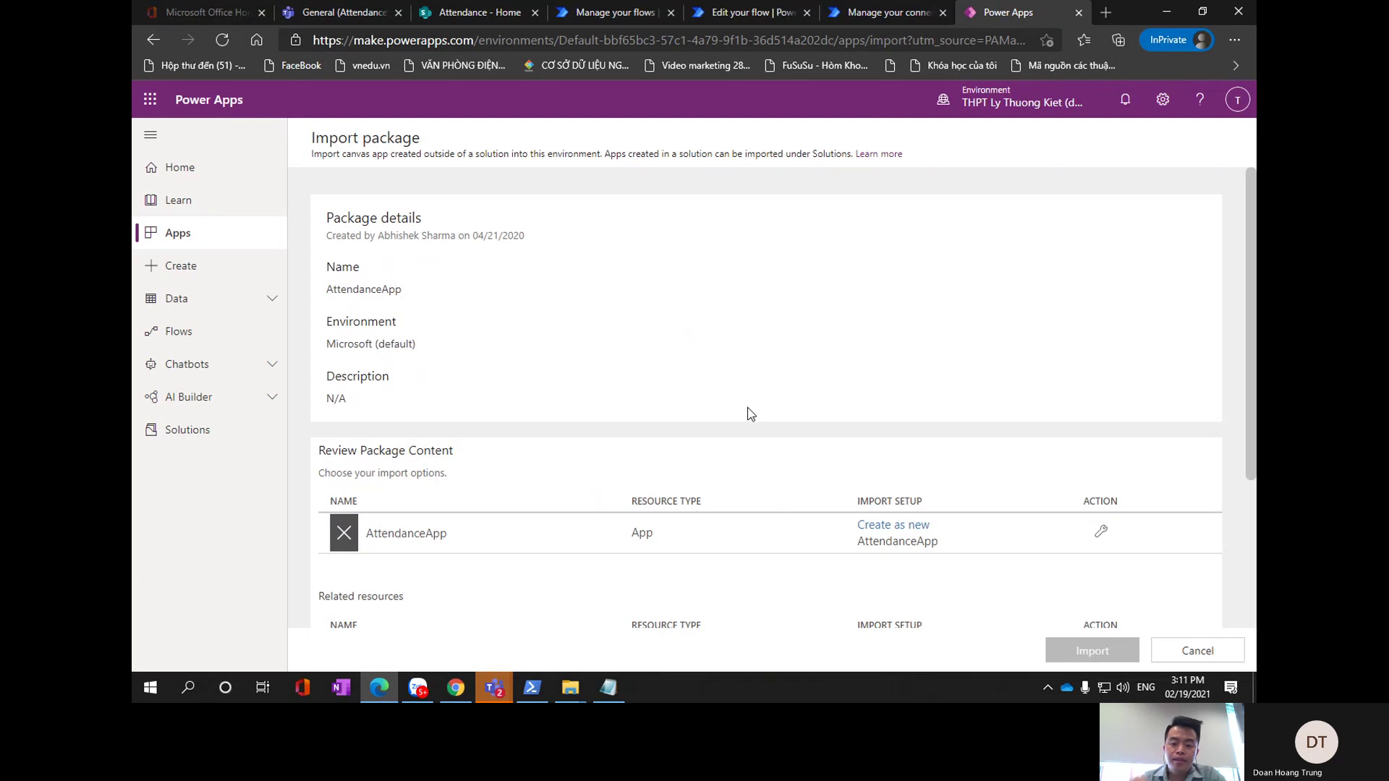
pyautogui.scroll(-3, 873, 474)
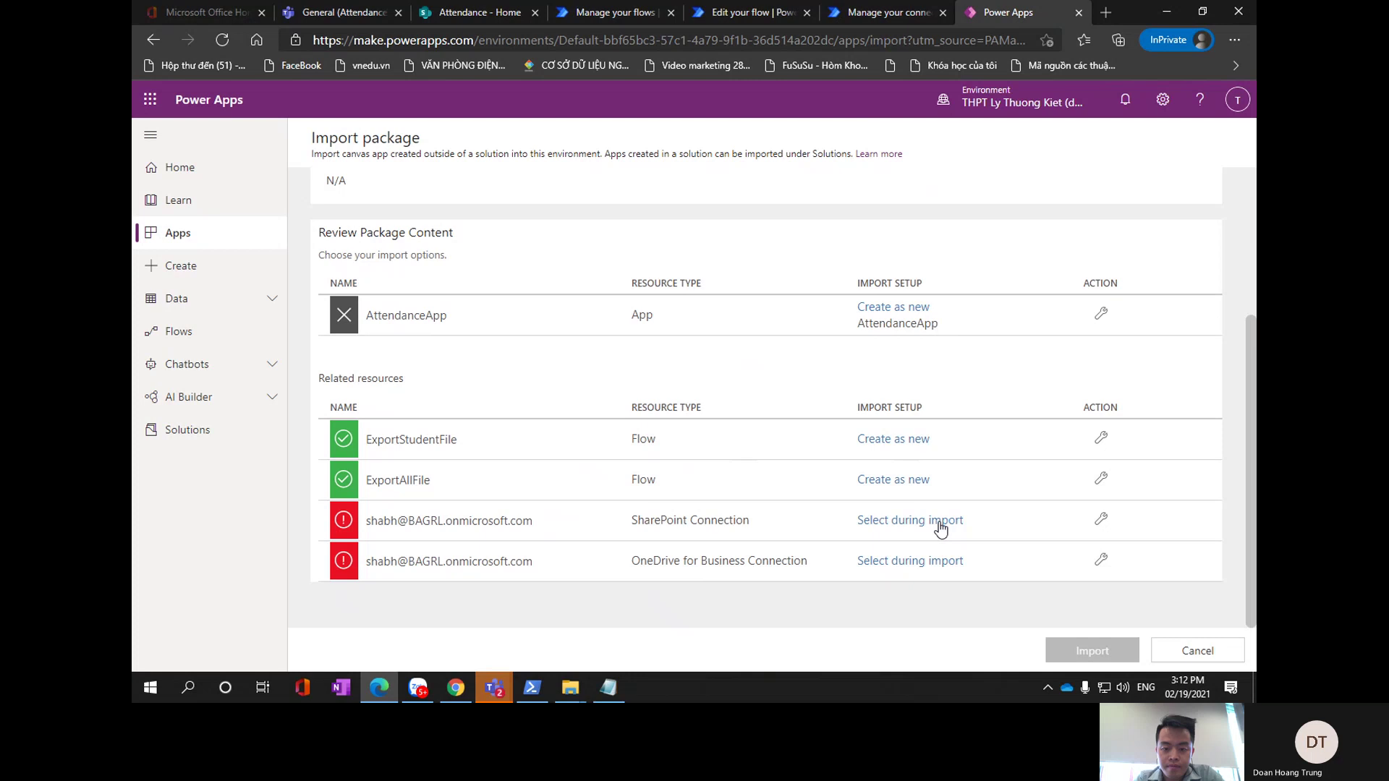
# Step: Map SharePoint to the existing connection, then refresh the empty OneDrive for Business list
pyautogui.click(939, 522)
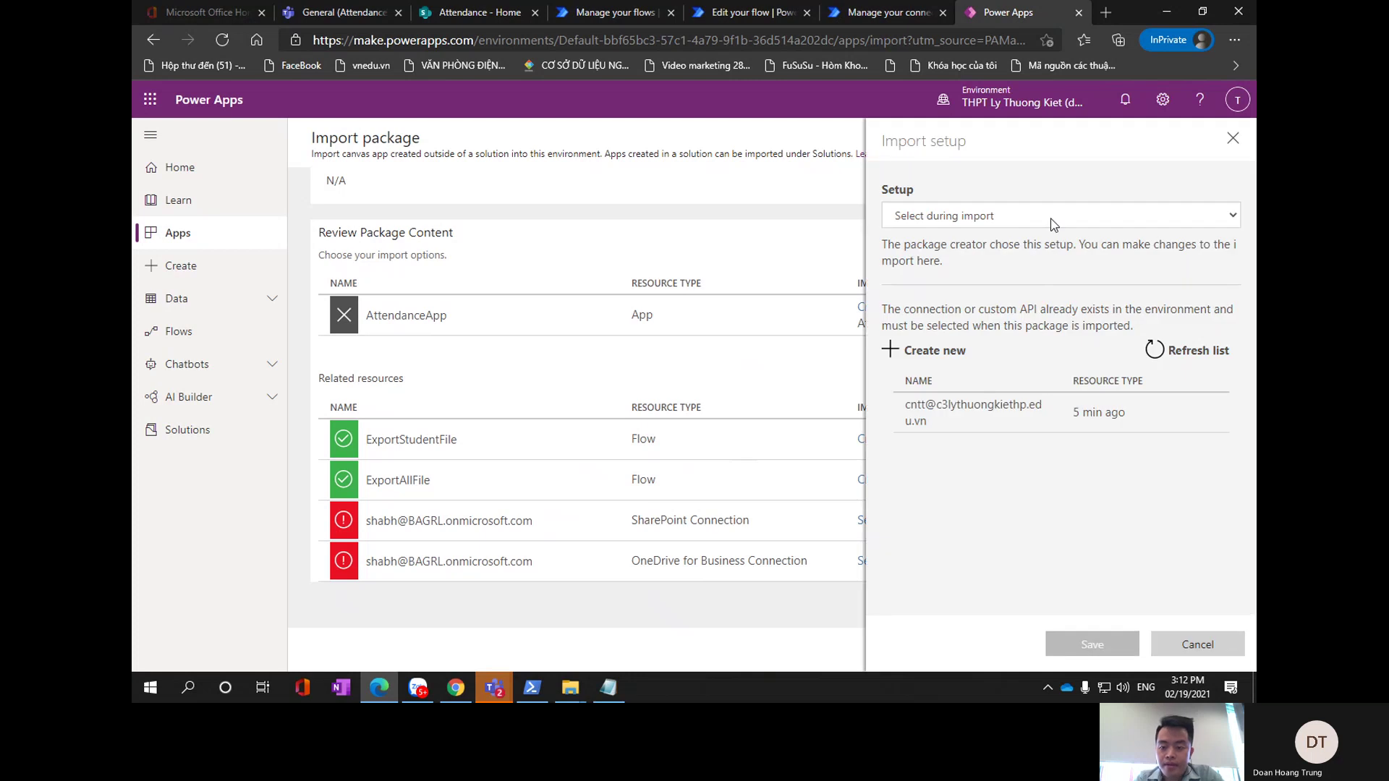
pyautogui.click(992, 409)
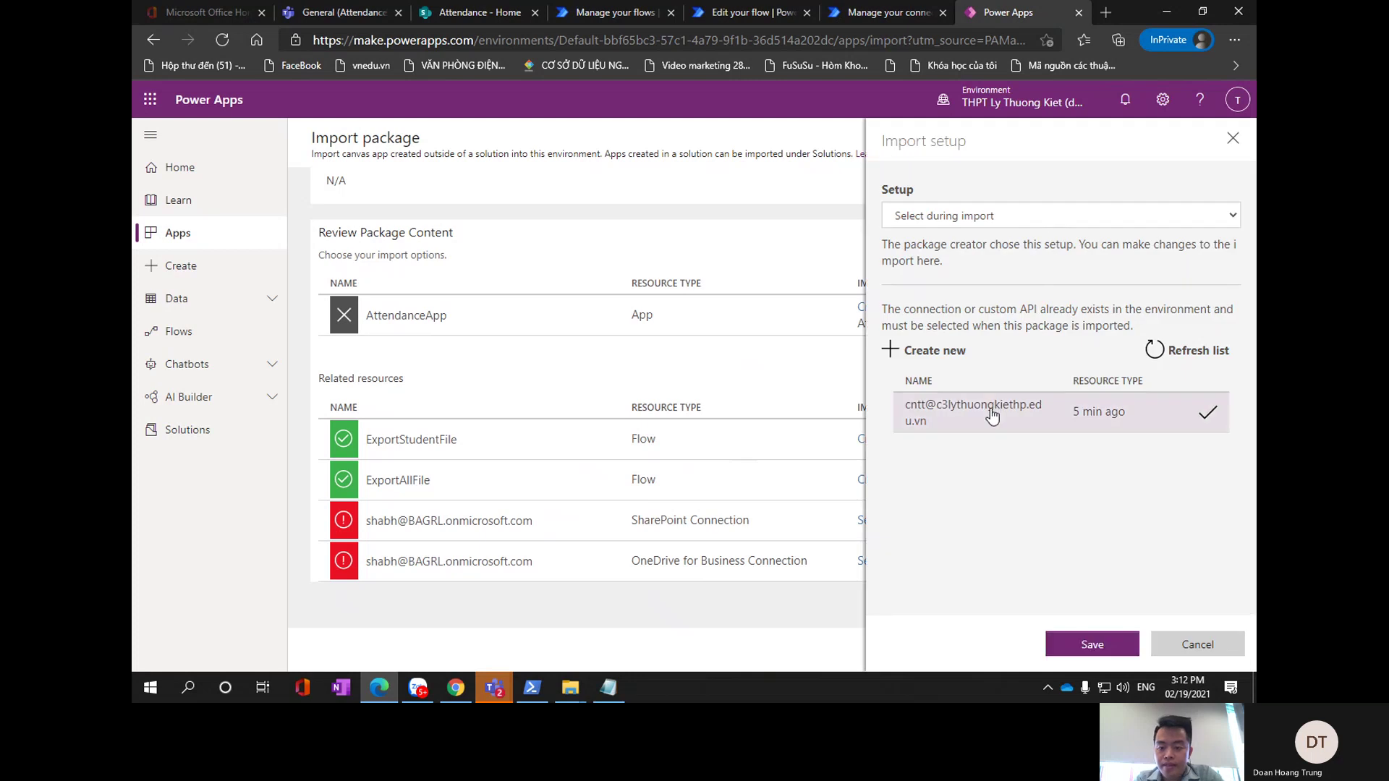
pyautogui.click(1091, 647)
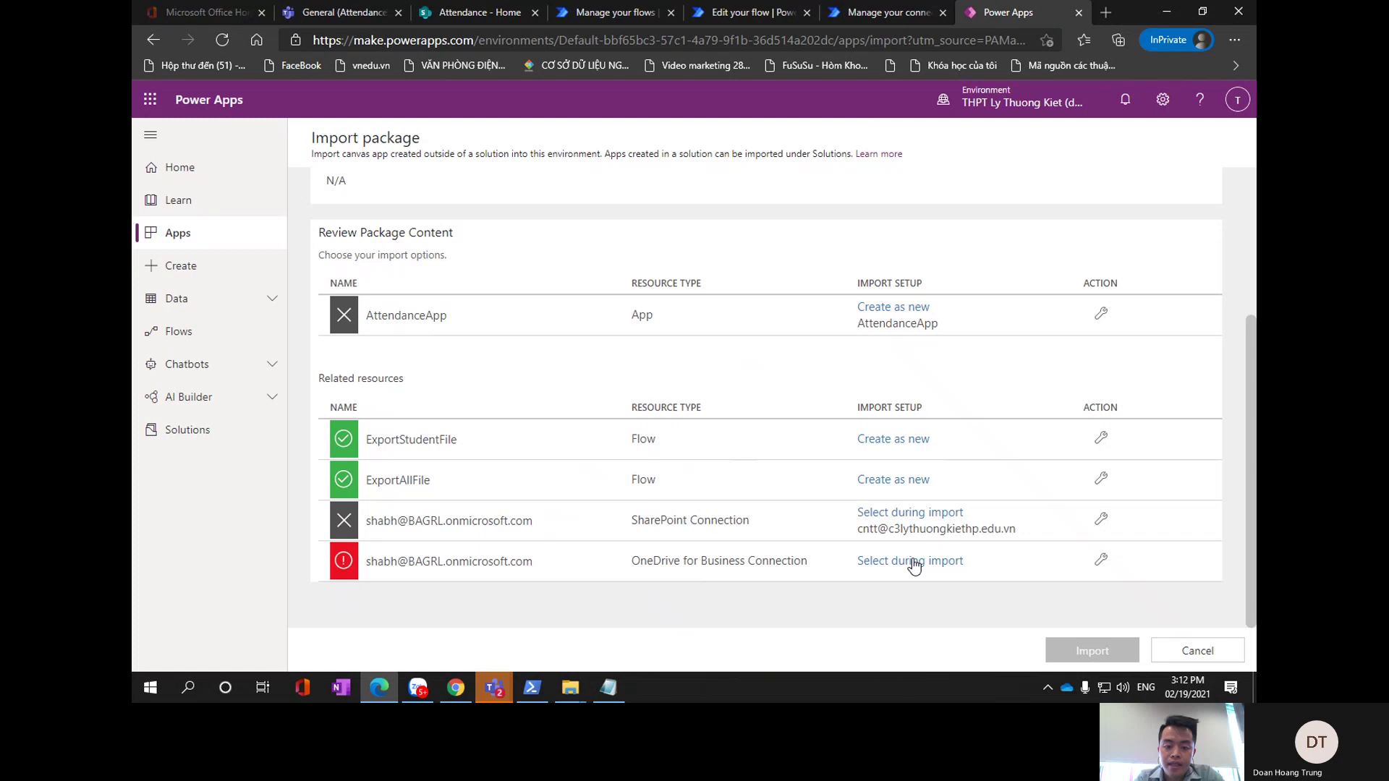
pyautogui.click(915, 562)
pyautogui.click(1152, 362)
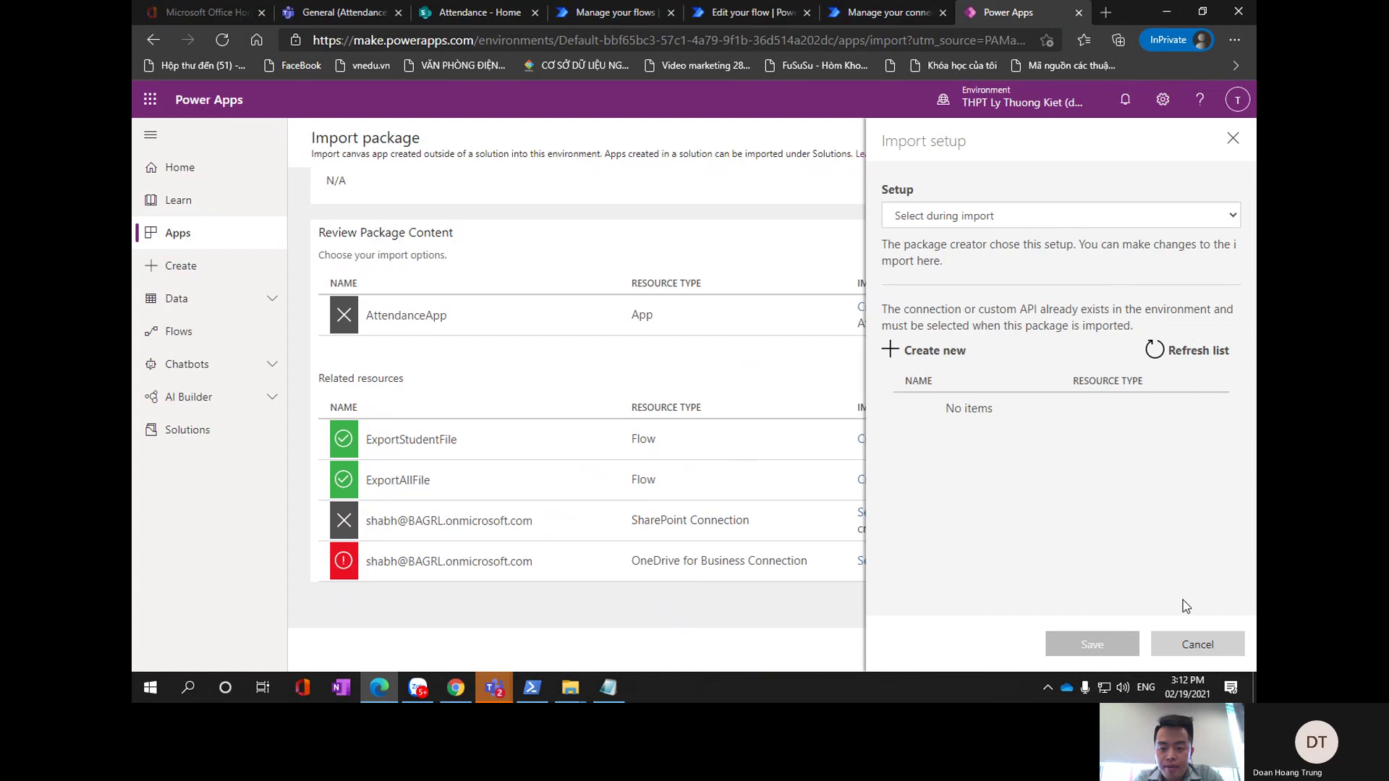
# Step: Add a new OneDrive for Business connection from the Connections page
pyautogui.click(930, 353)
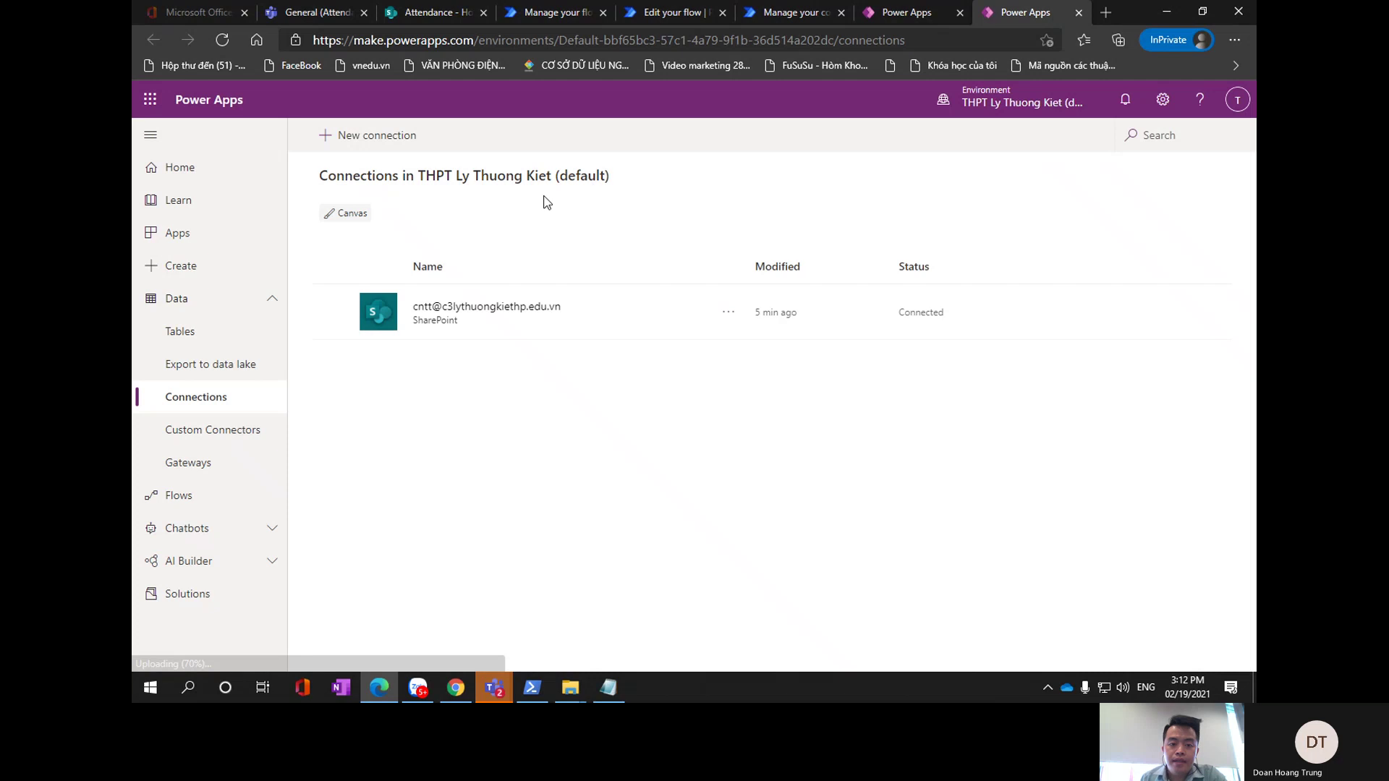
pyautogui.click(333, 313)
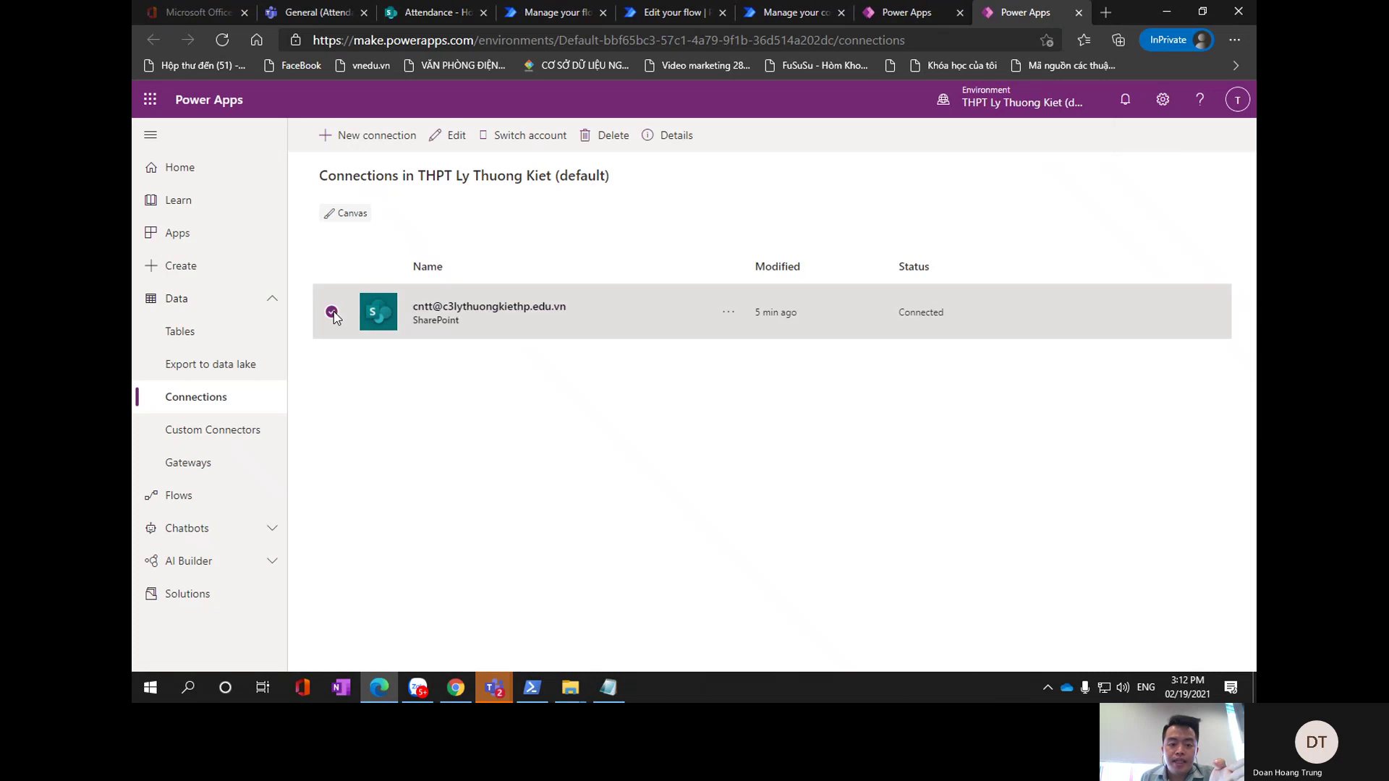
pyautogui.click(377, 136)
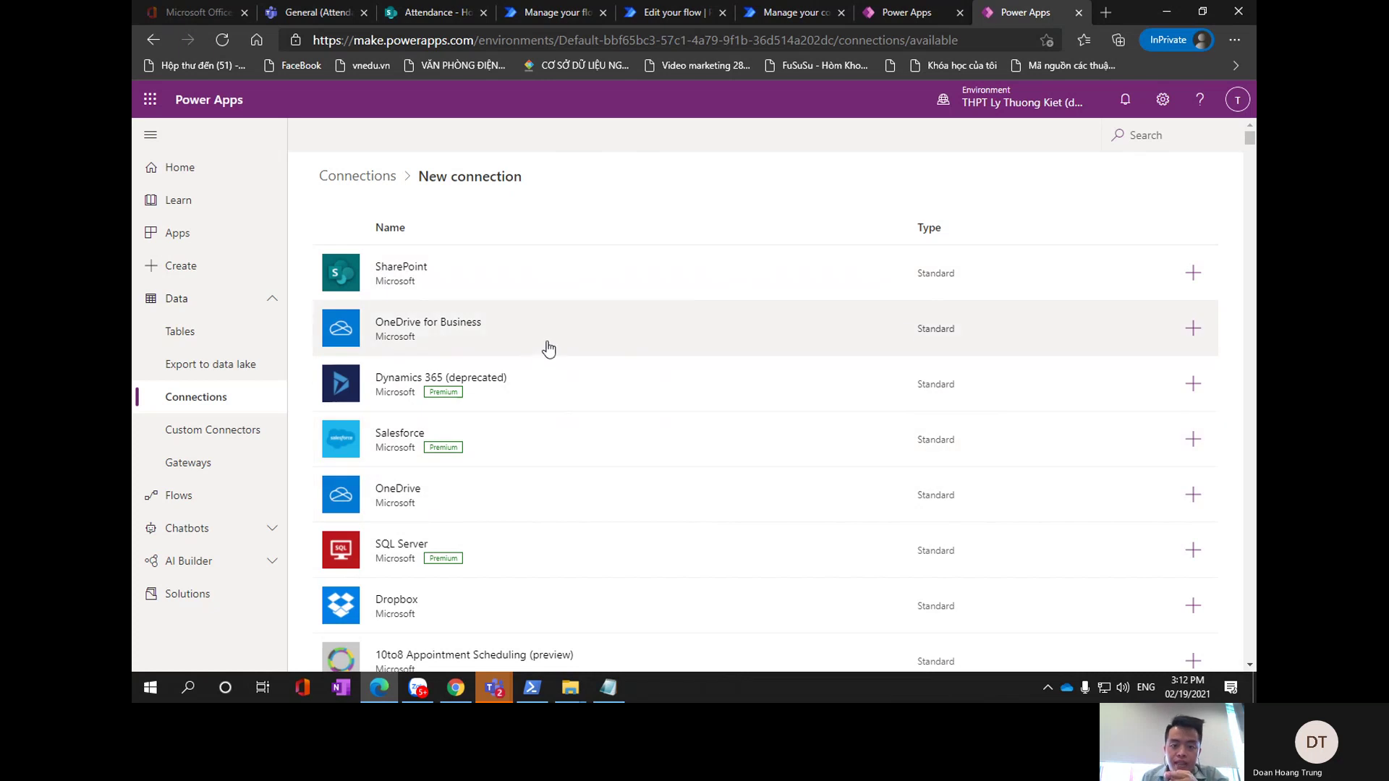
pyautogui.click(1181, 129)
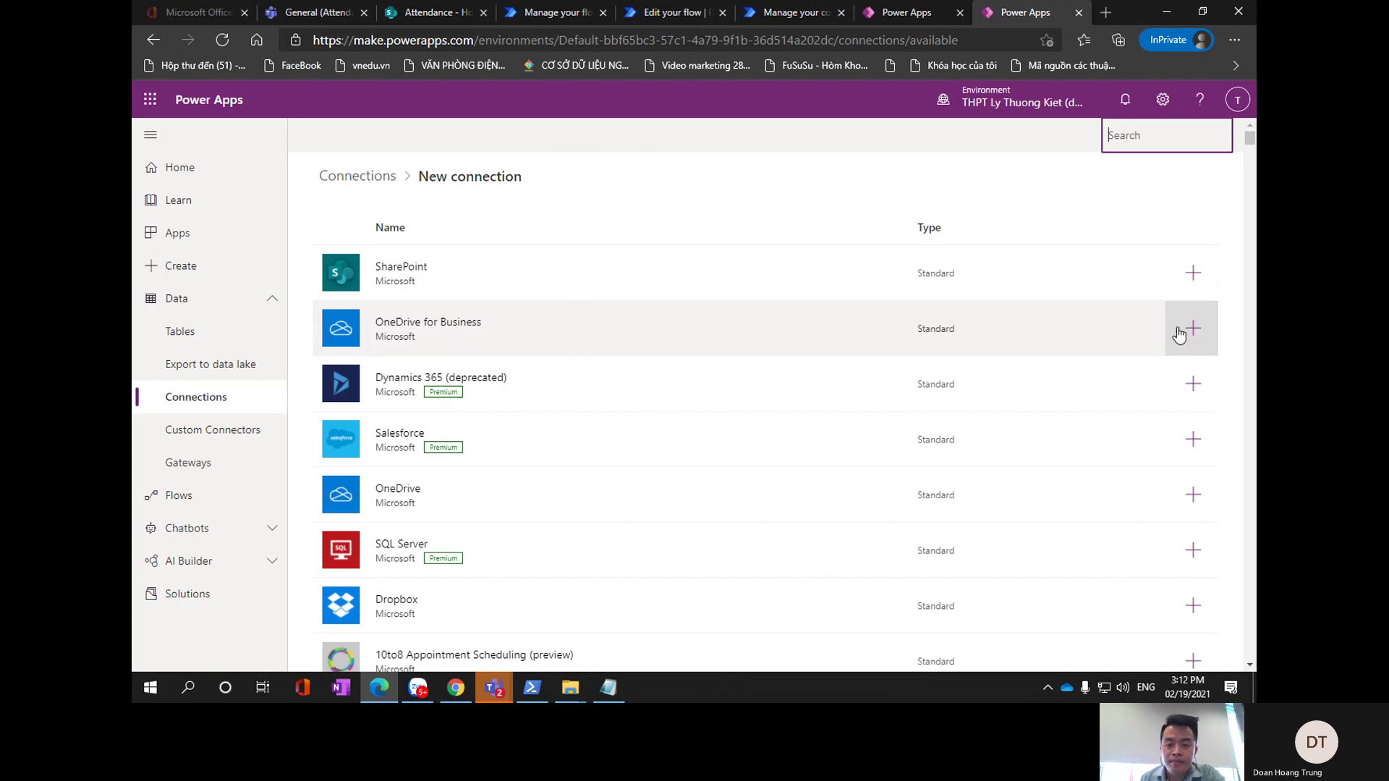
pyautogui.click(1194, 329)
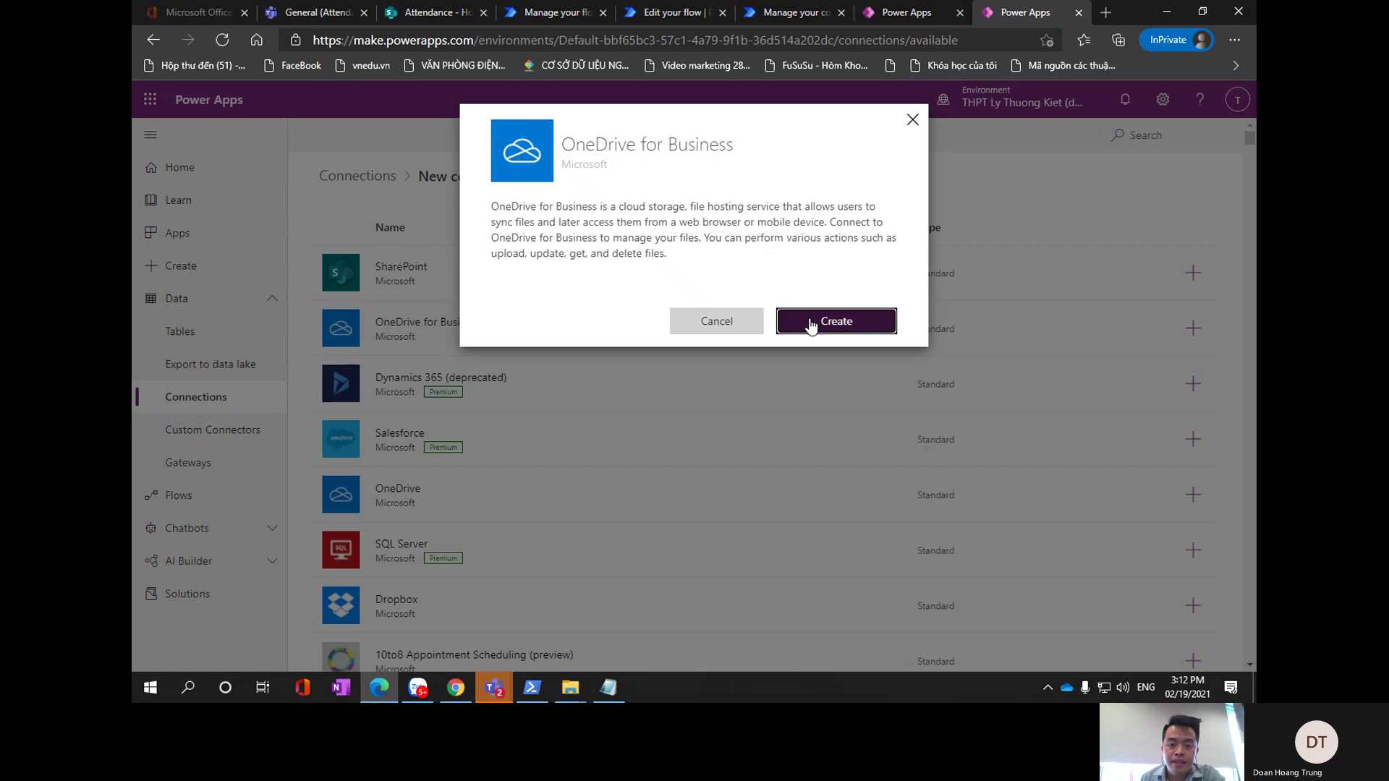
pyautogui.click(812, 322)
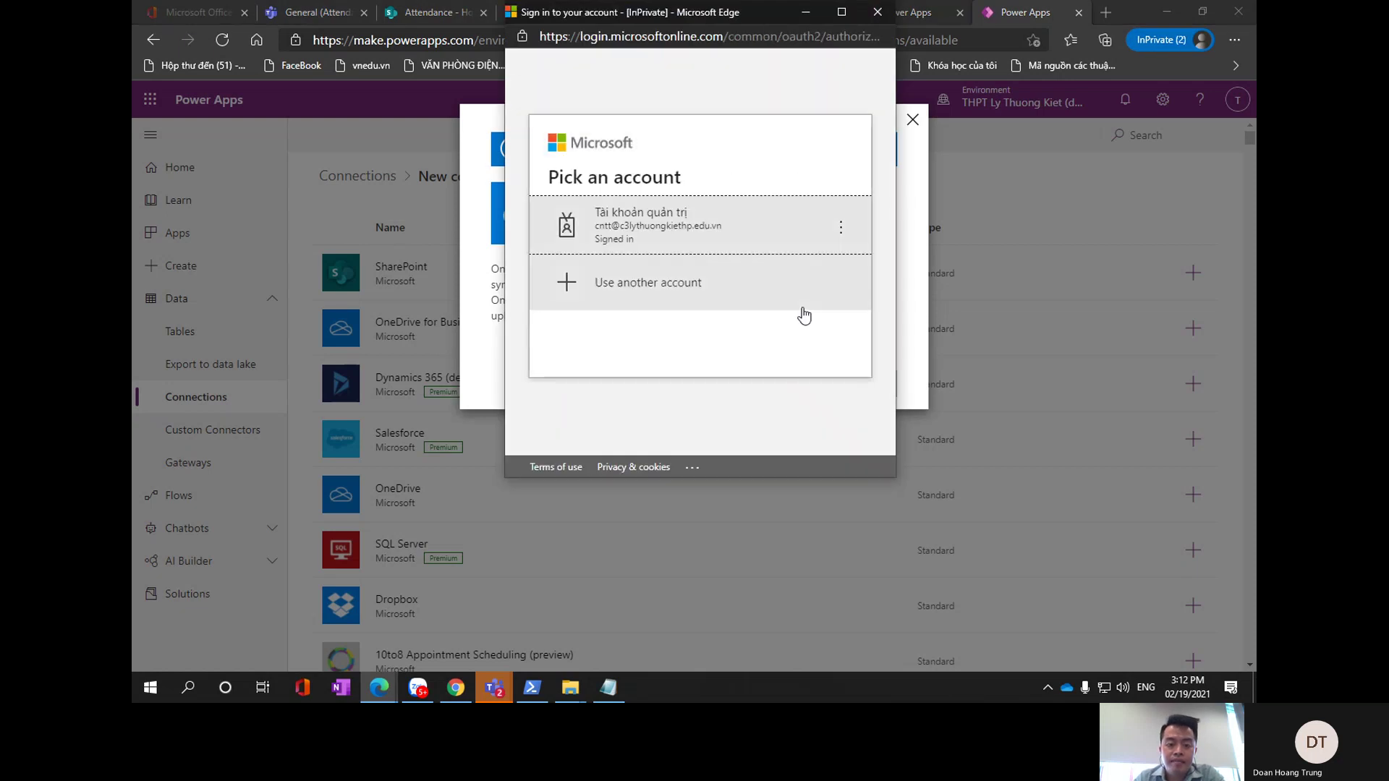
# Step: Sign in with the admin account password, stay signed in, and skip extra security info
pyautogui.click(767, 239)
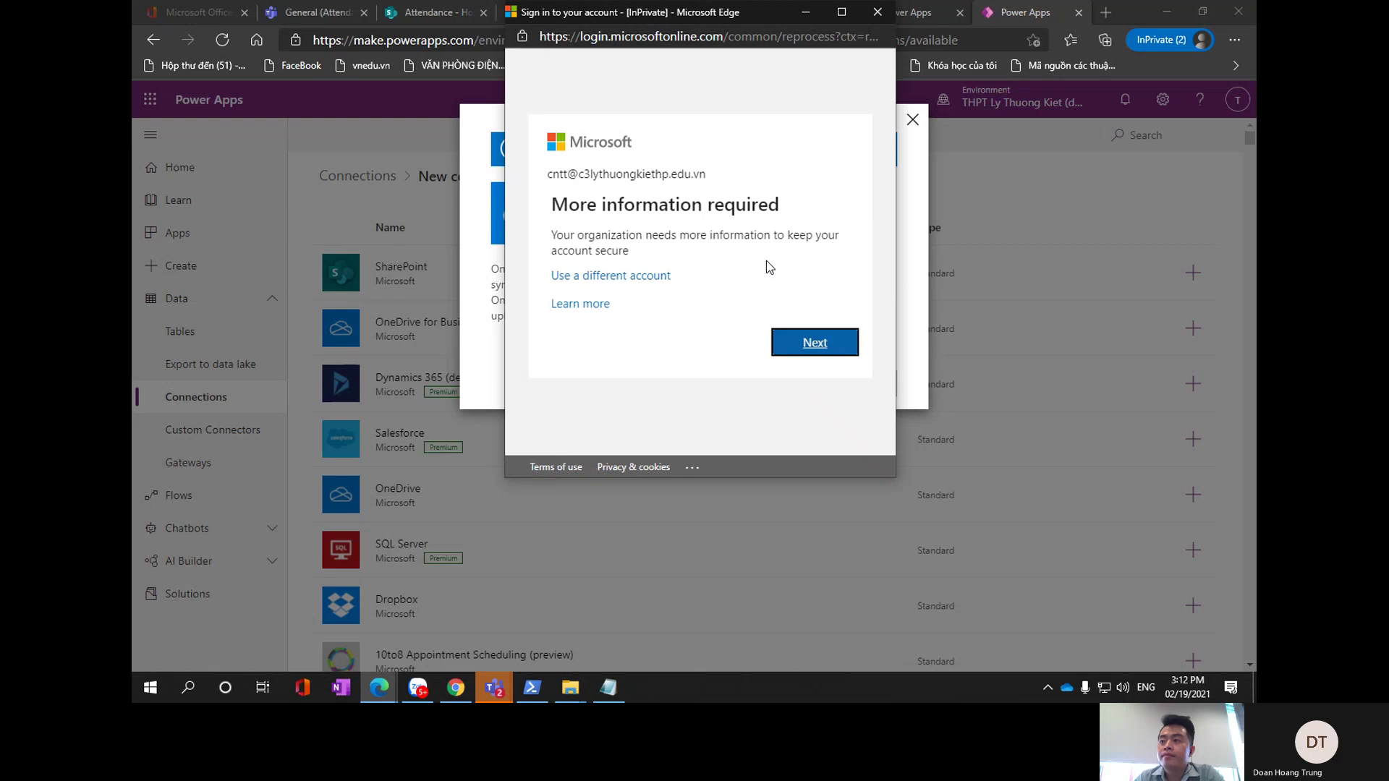
pyautogui.click(808, 343)
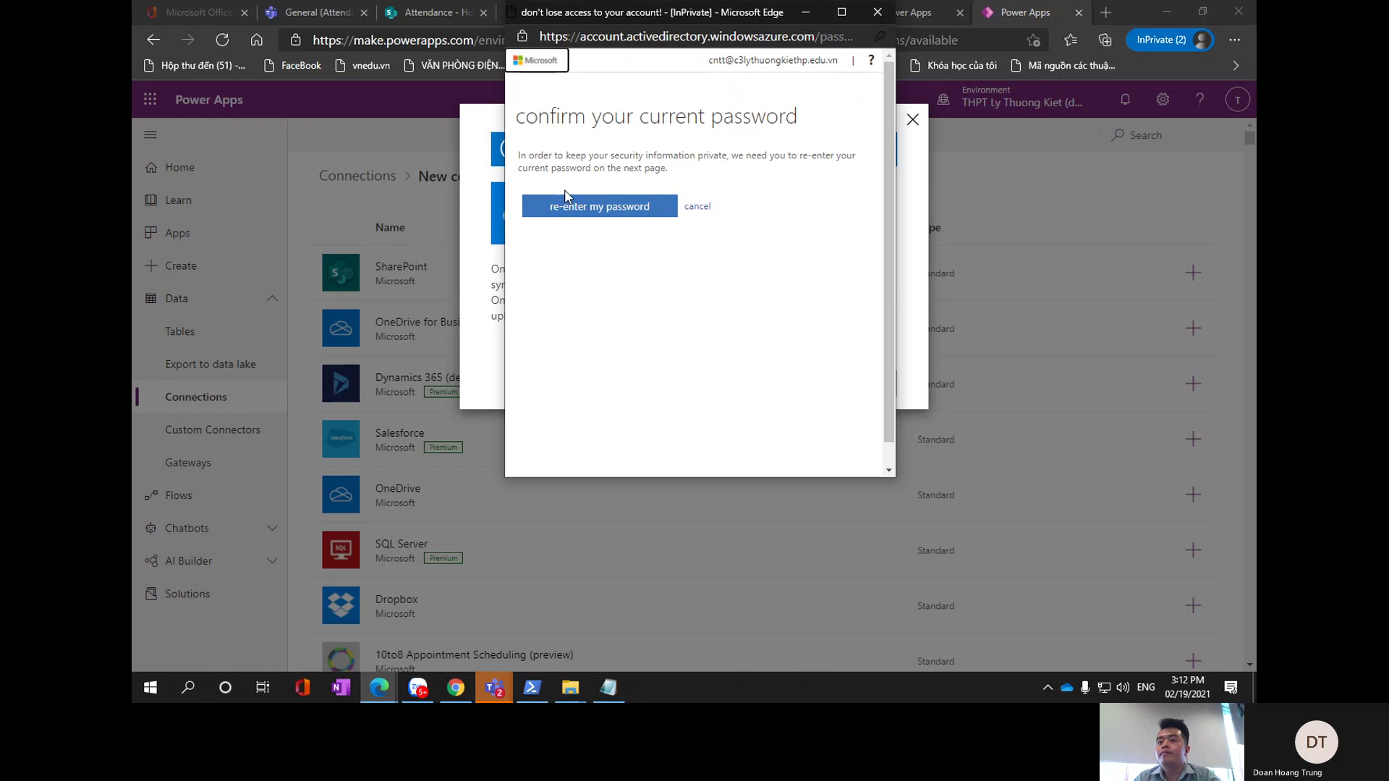
pyautogui.click(685, 212)
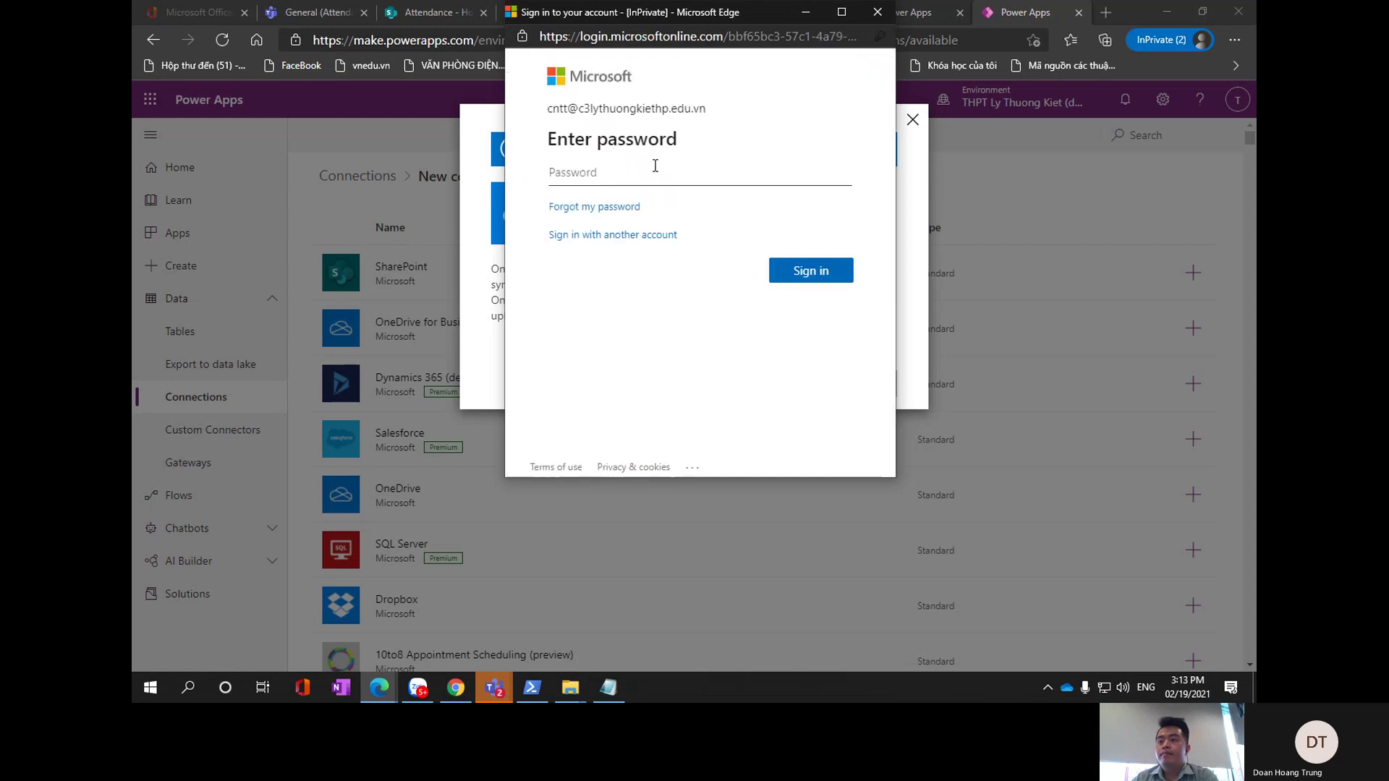
pyautogui.click(653, 171)
pyautogui.write('••')
pyautogui.press('BackSpace')
pyautogui.write('••••')
pyautogui.press('Return')
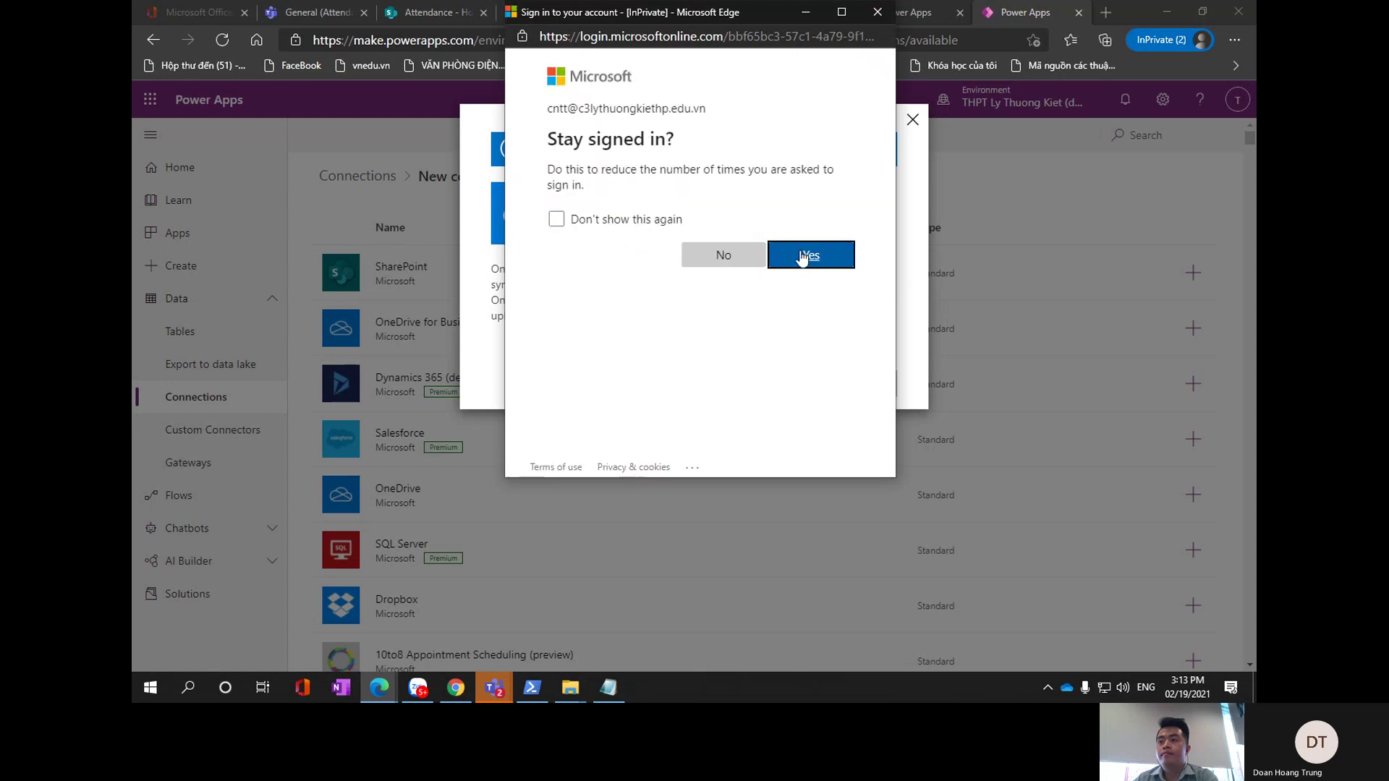
pyautogui.click(802, 258)
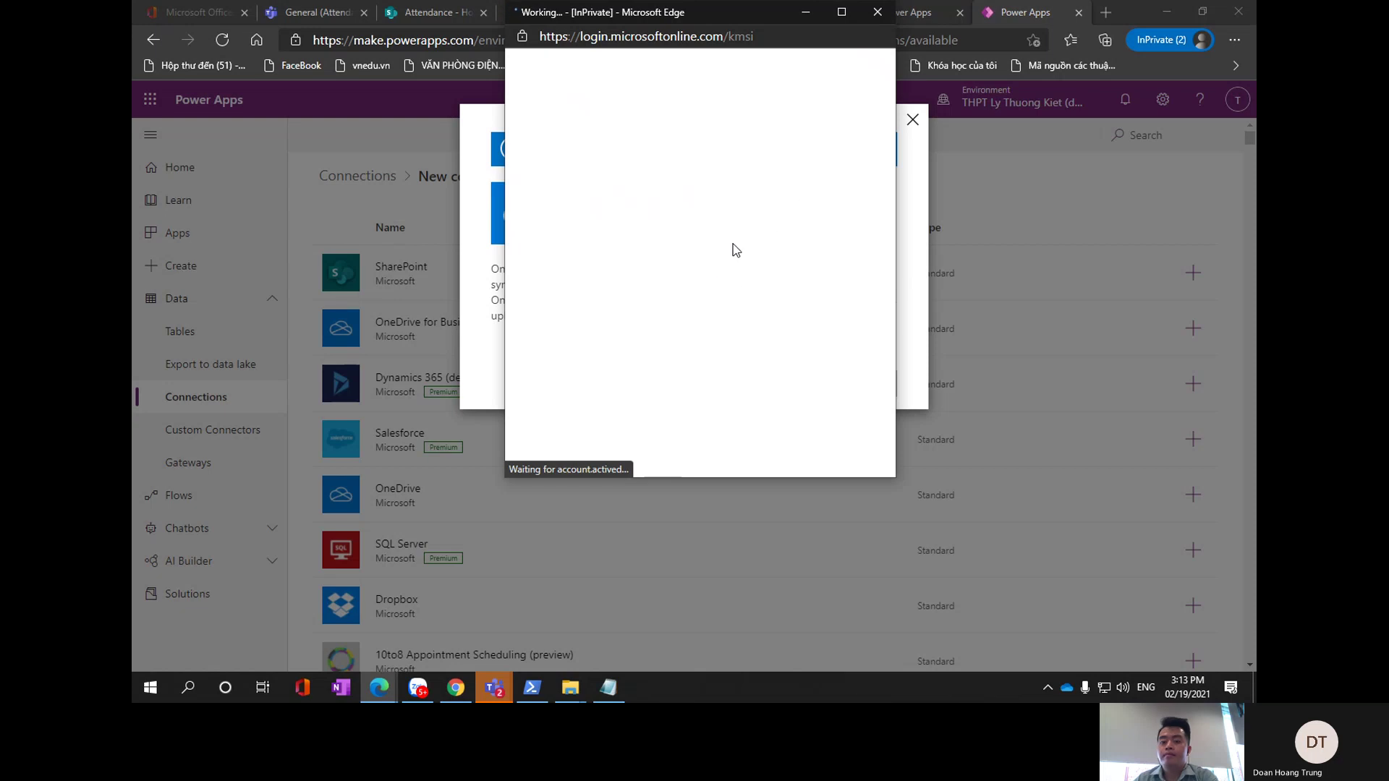
pyautogui.click(619, 299)
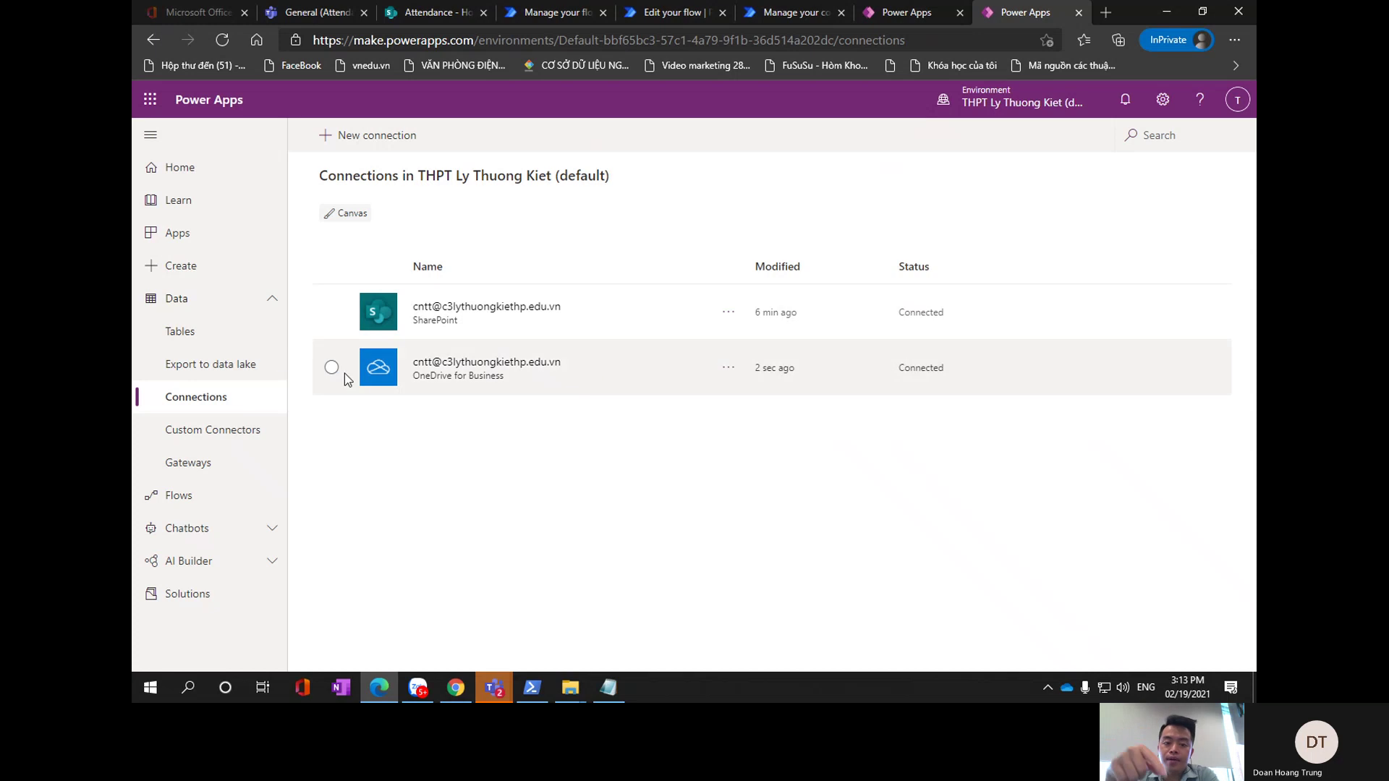
# Step: Assign the new OneDrive connection and start importing the AttendanceApp package
pyautogui.click(900, 16)
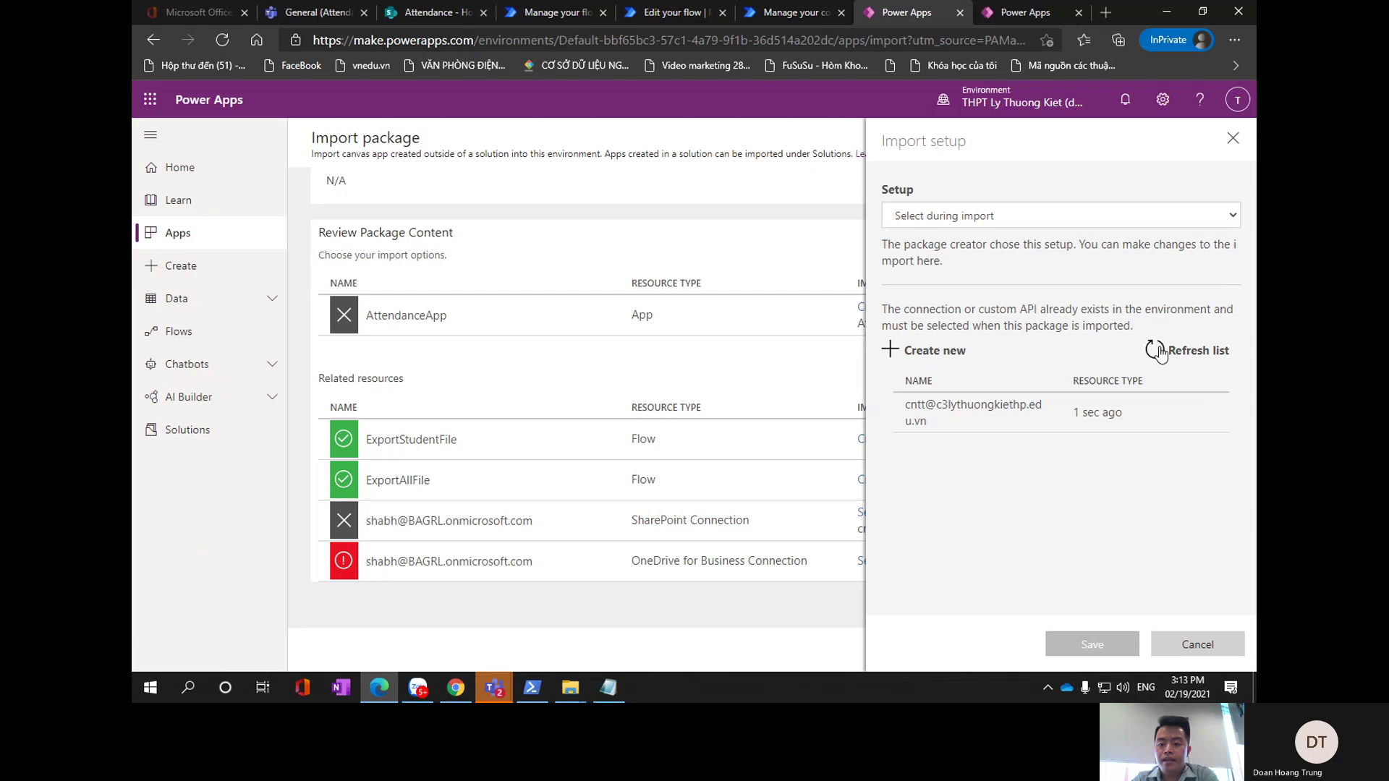
pyautogui.click(1023, 411)
pyautogui.click(1092, 644)
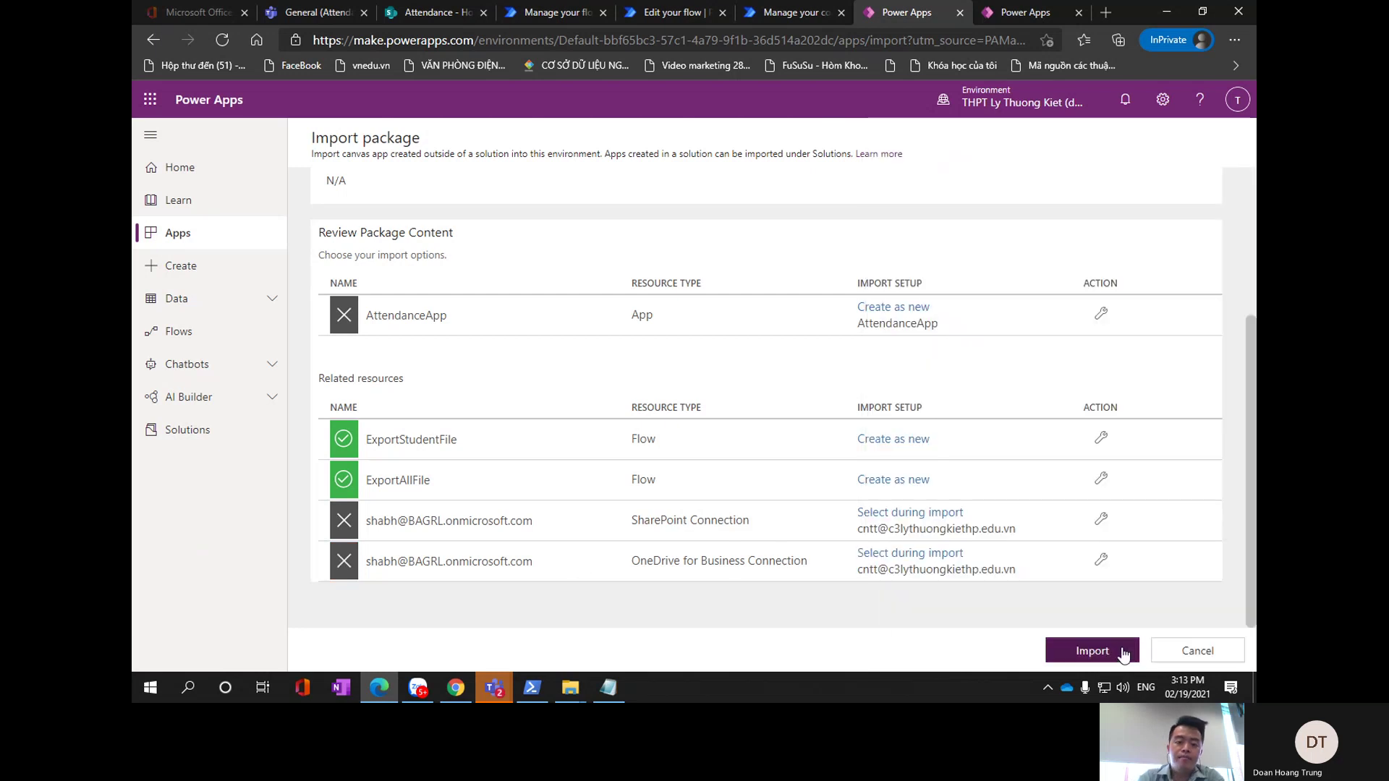
pyautogui.click(1079, 650)
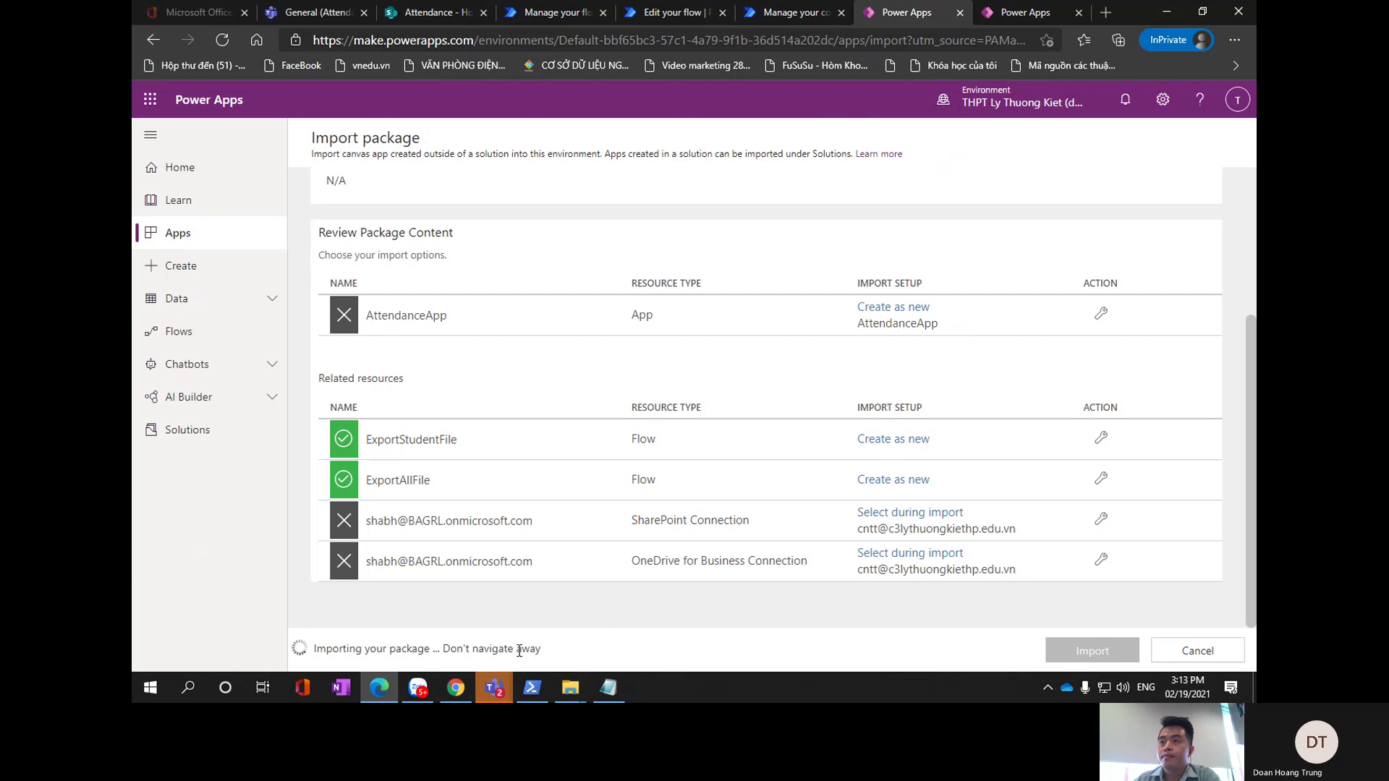
# Step: Mute the microphone in the Teams meeting while the import finishes
pyautogui.click(504, 687)
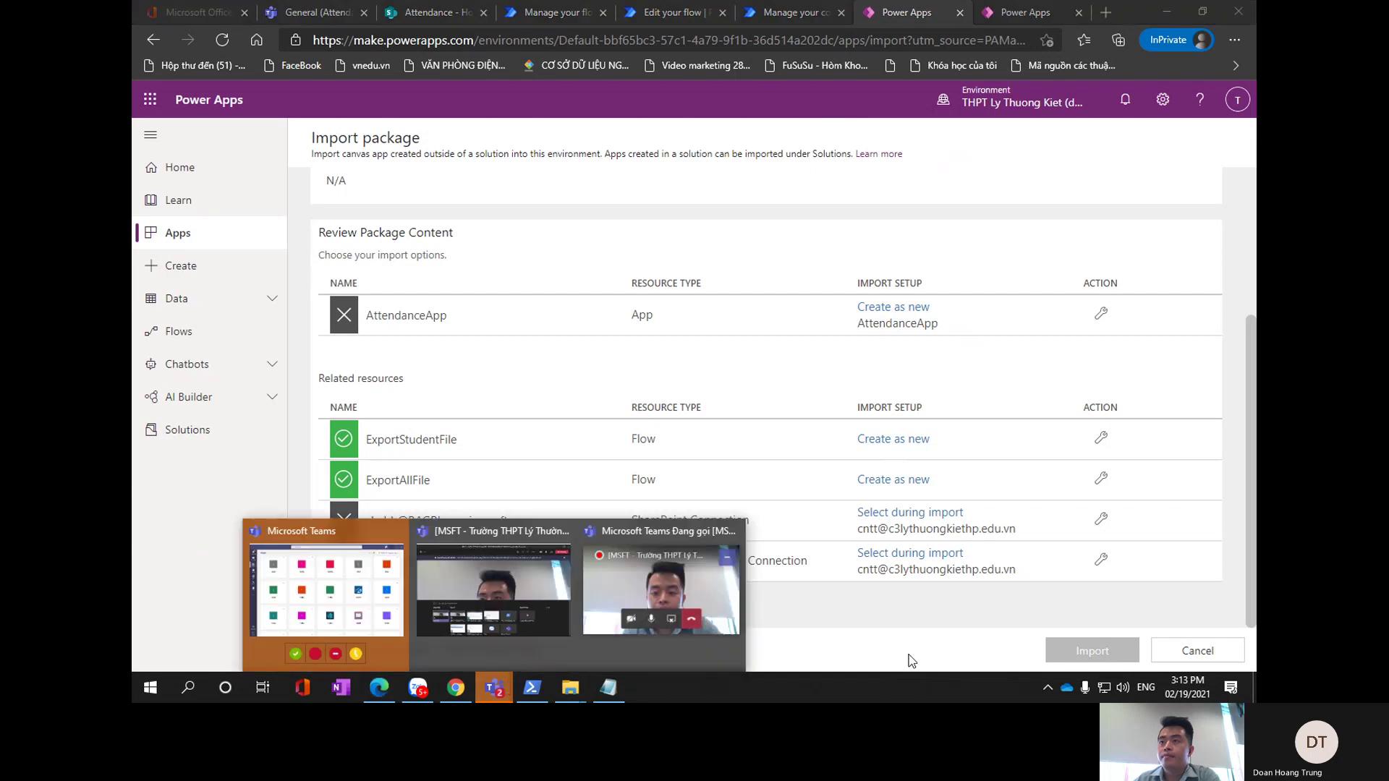
pyautogui.click(966, 651)
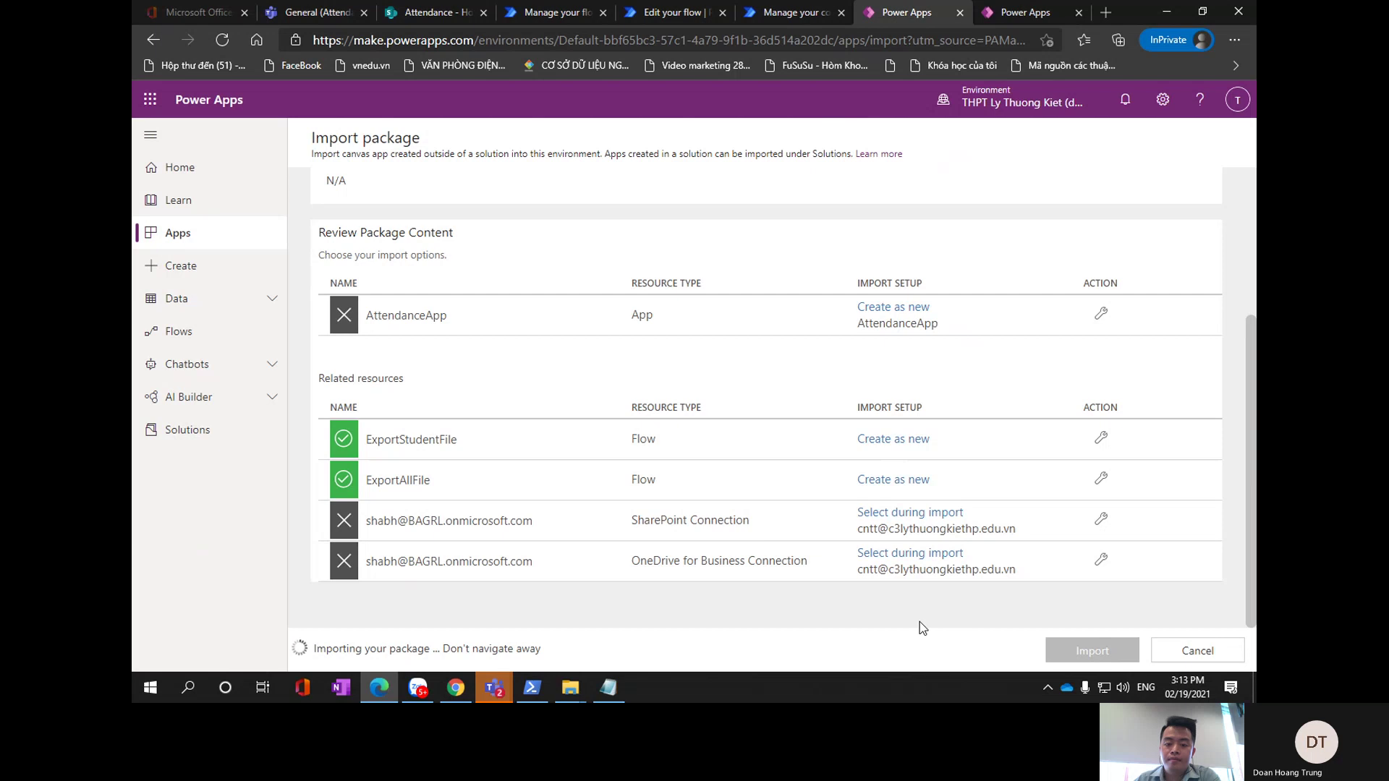
pyautogui.moveTo(506, 674)
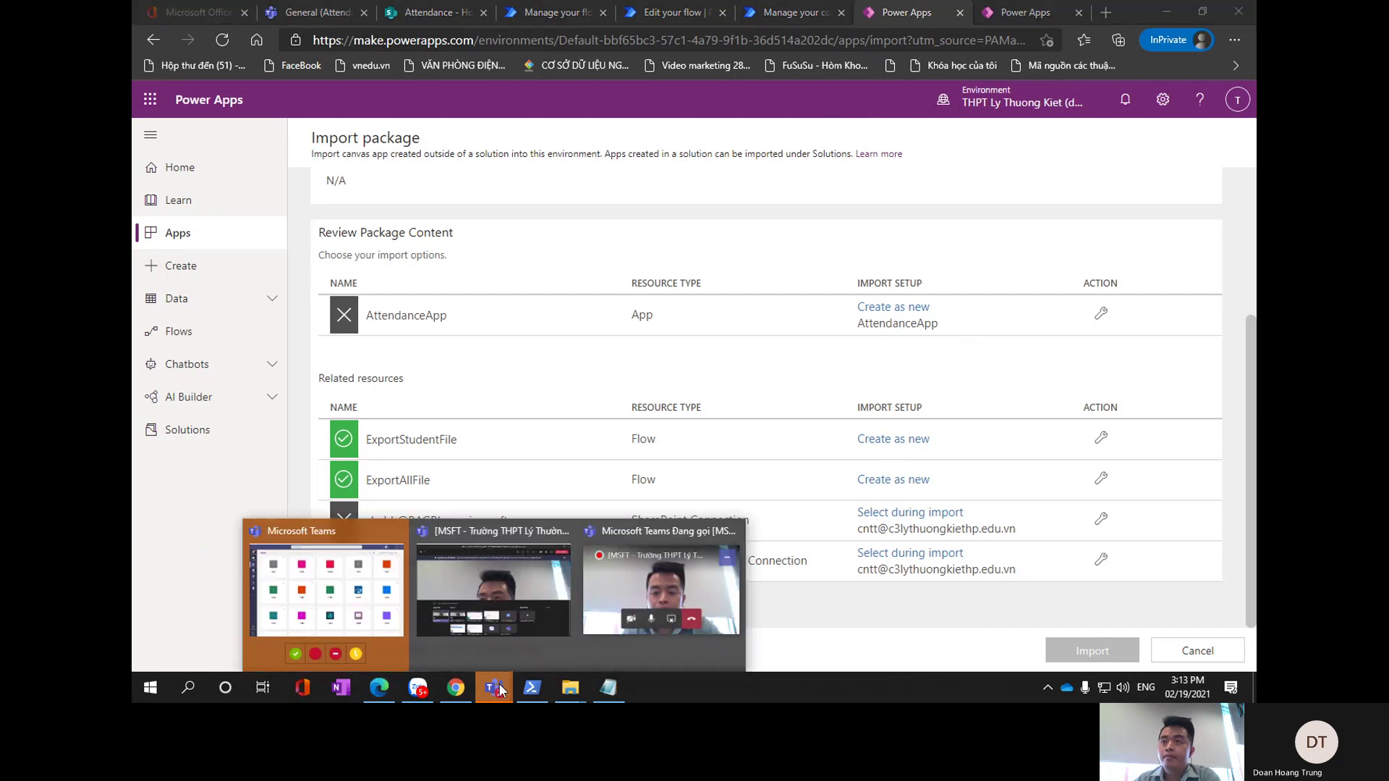
pyautogui.click(631, 593)
pyautogui.click(1121, 638)
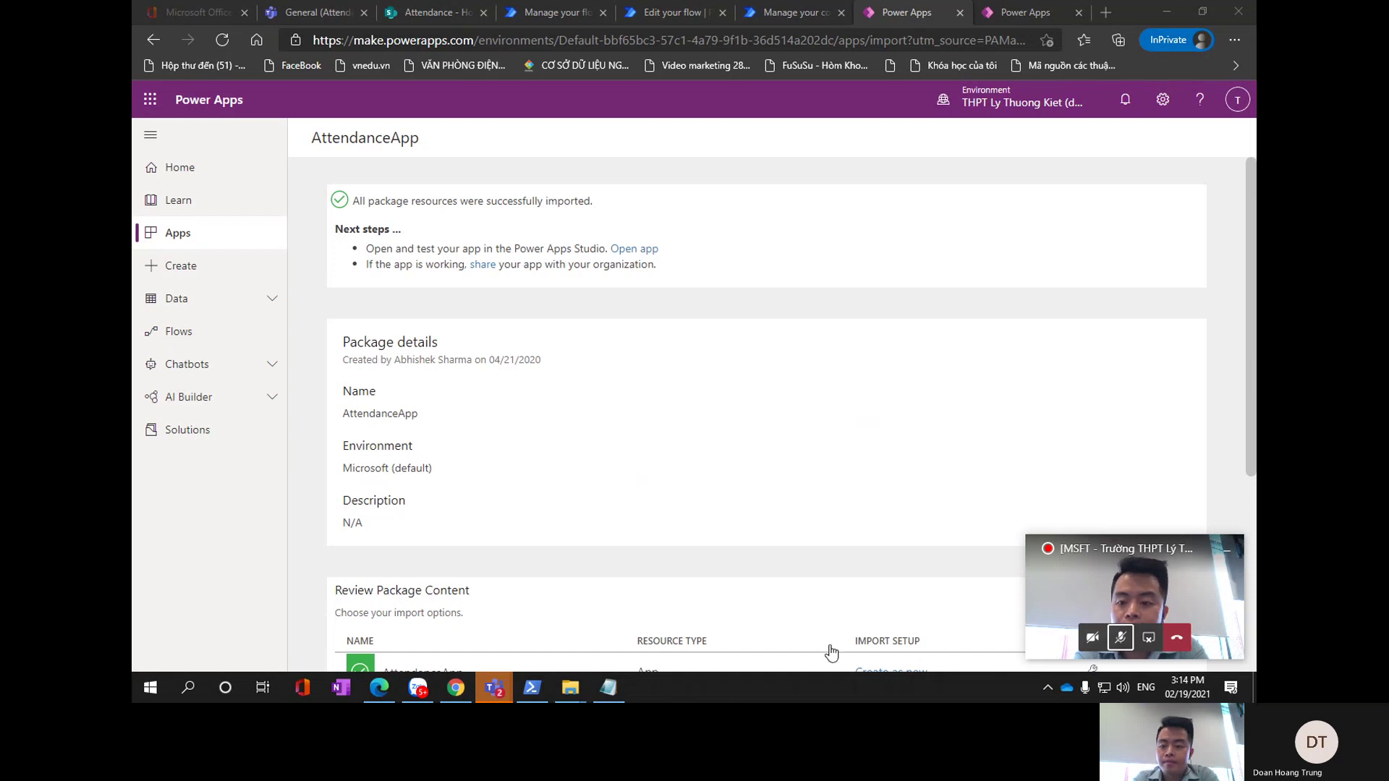
# Step: Hide the Teams mini window and open AttendanceApp in the studio, skipping security registration
pyautogui.scroll(-3, 489, 490)
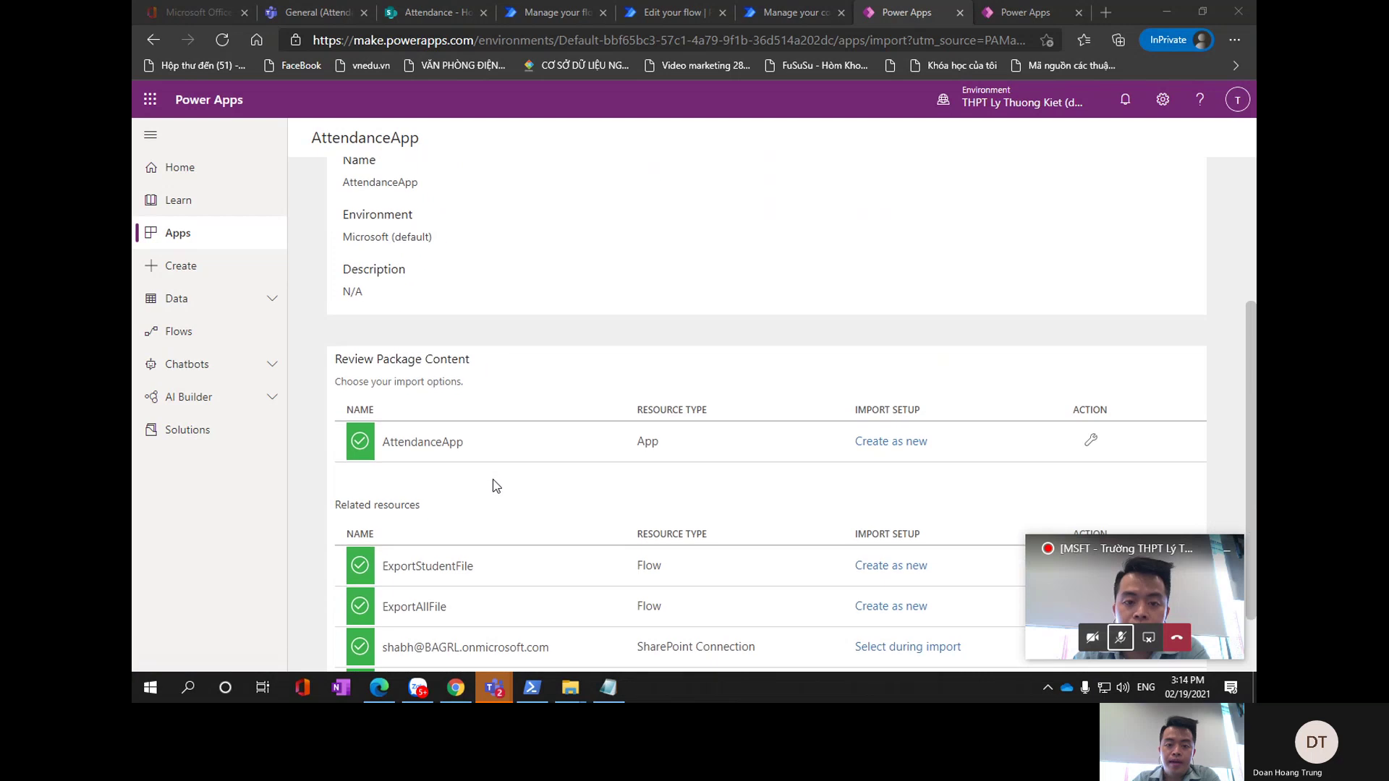
pyautogui.scroll(3, 458, 487)
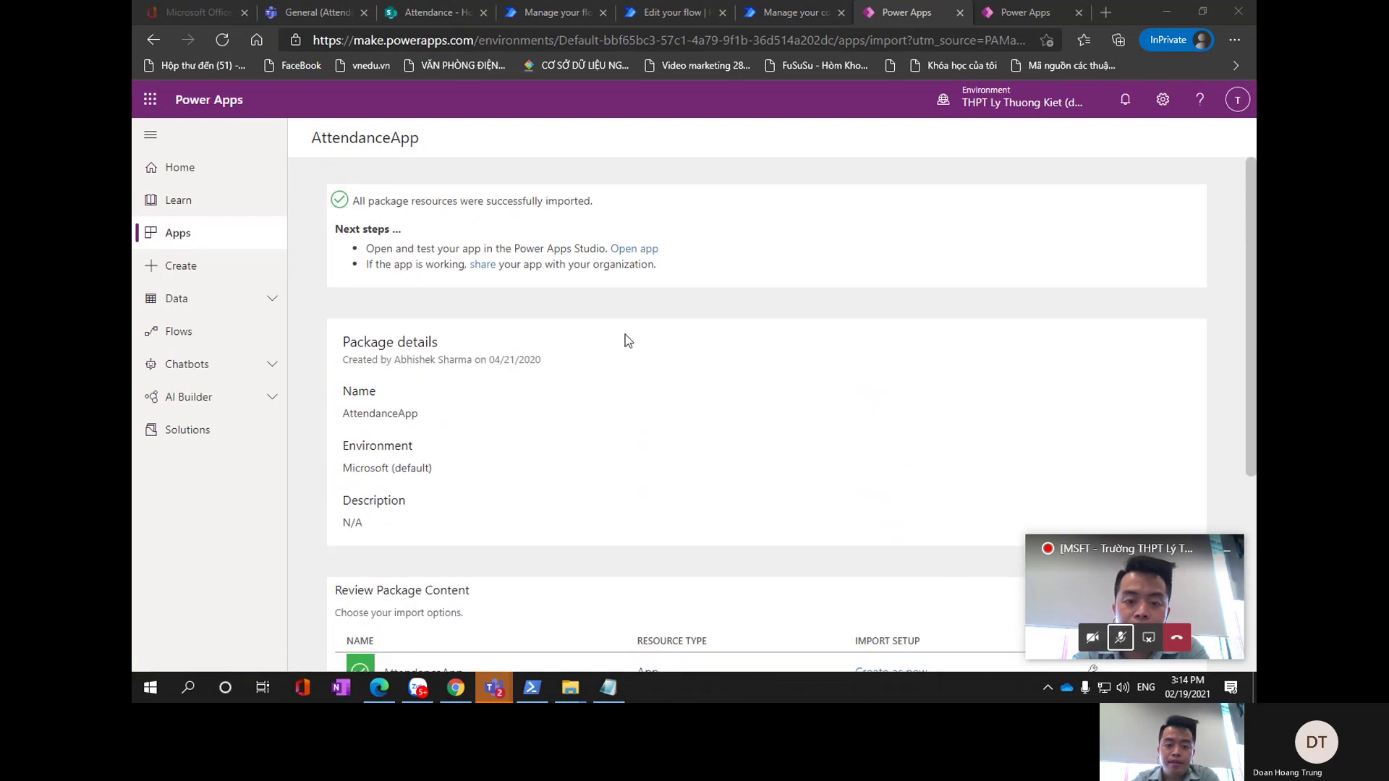
pyautogui.click(1232, 554)
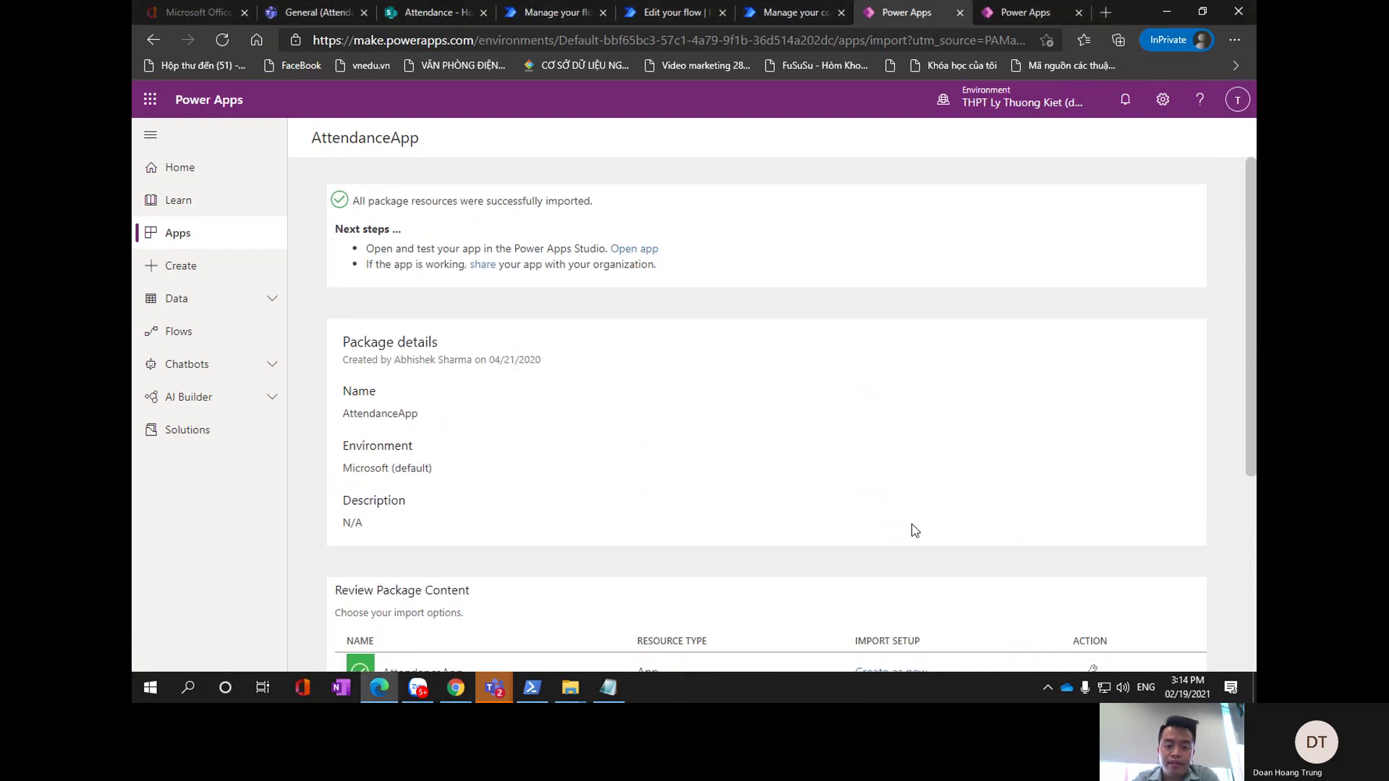
pyautogui.click(634, 249)
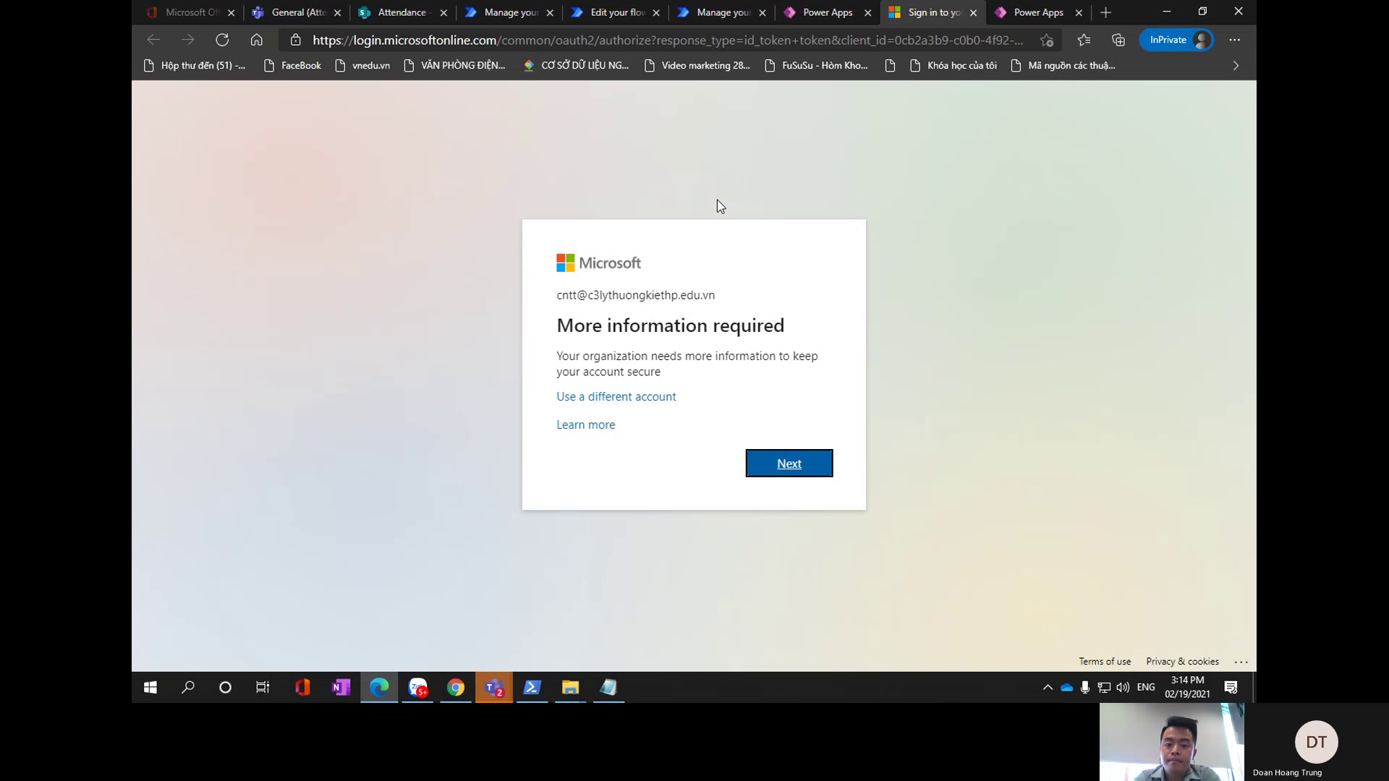
pyautogui.click(772, 461)
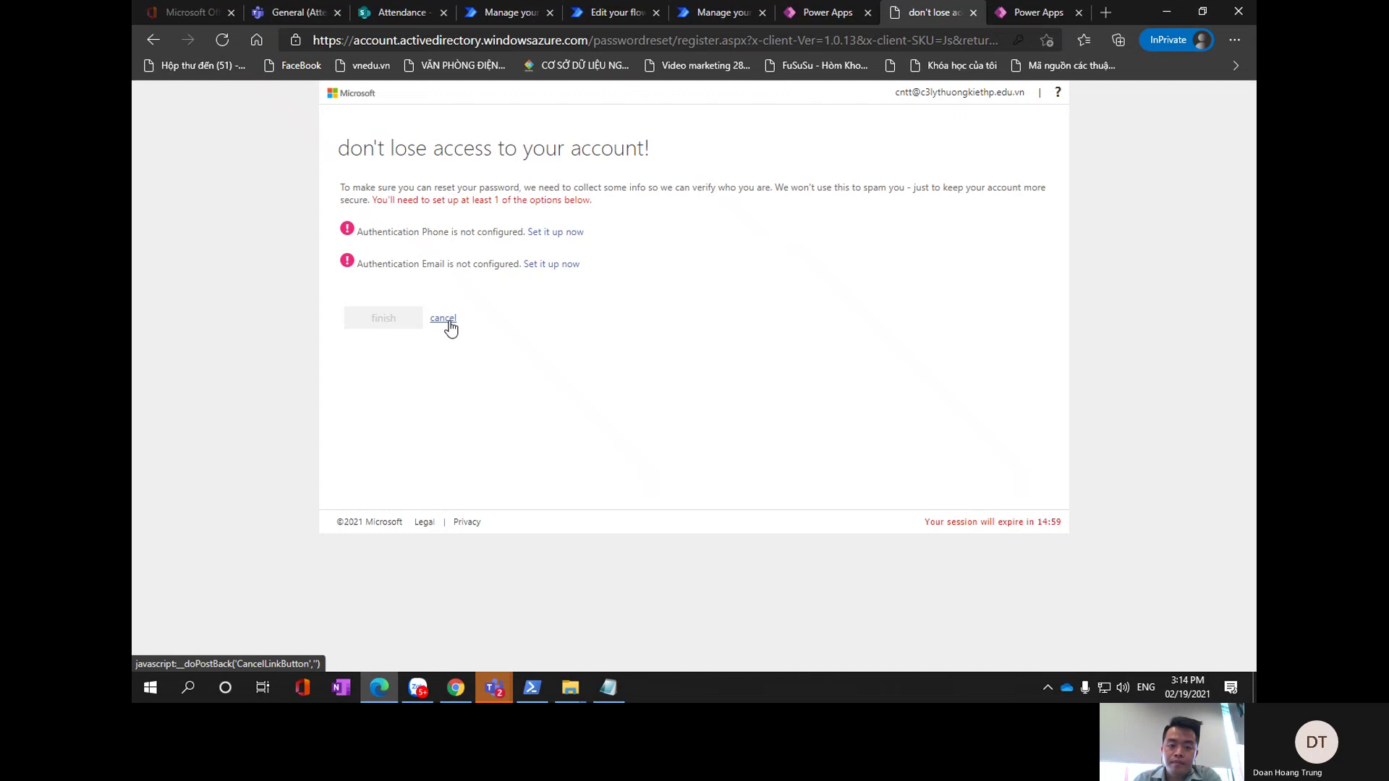
pyautogui.click(445, 320)
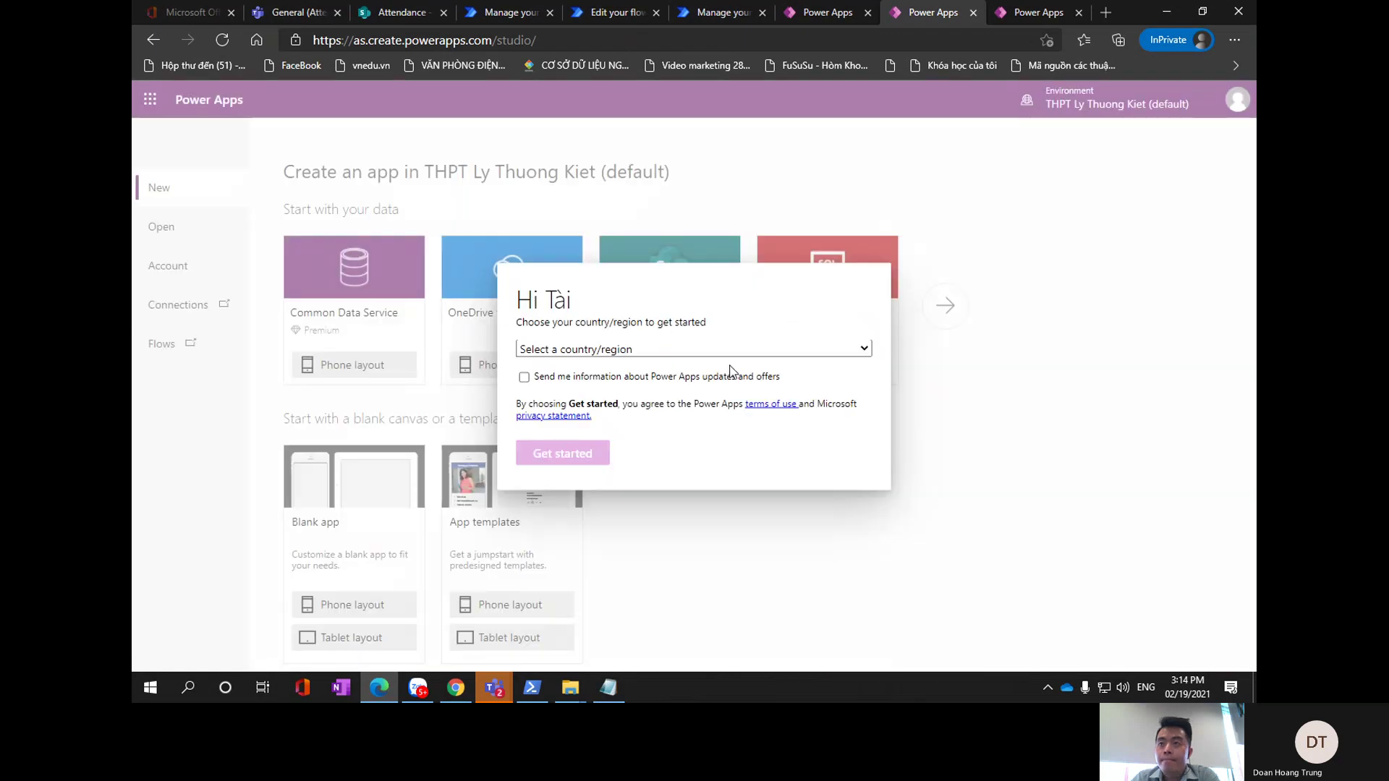
# Step: Choose United States as the country/region and get started
pyautogui.click(820, 354)
pyautogui.click(821, 354)
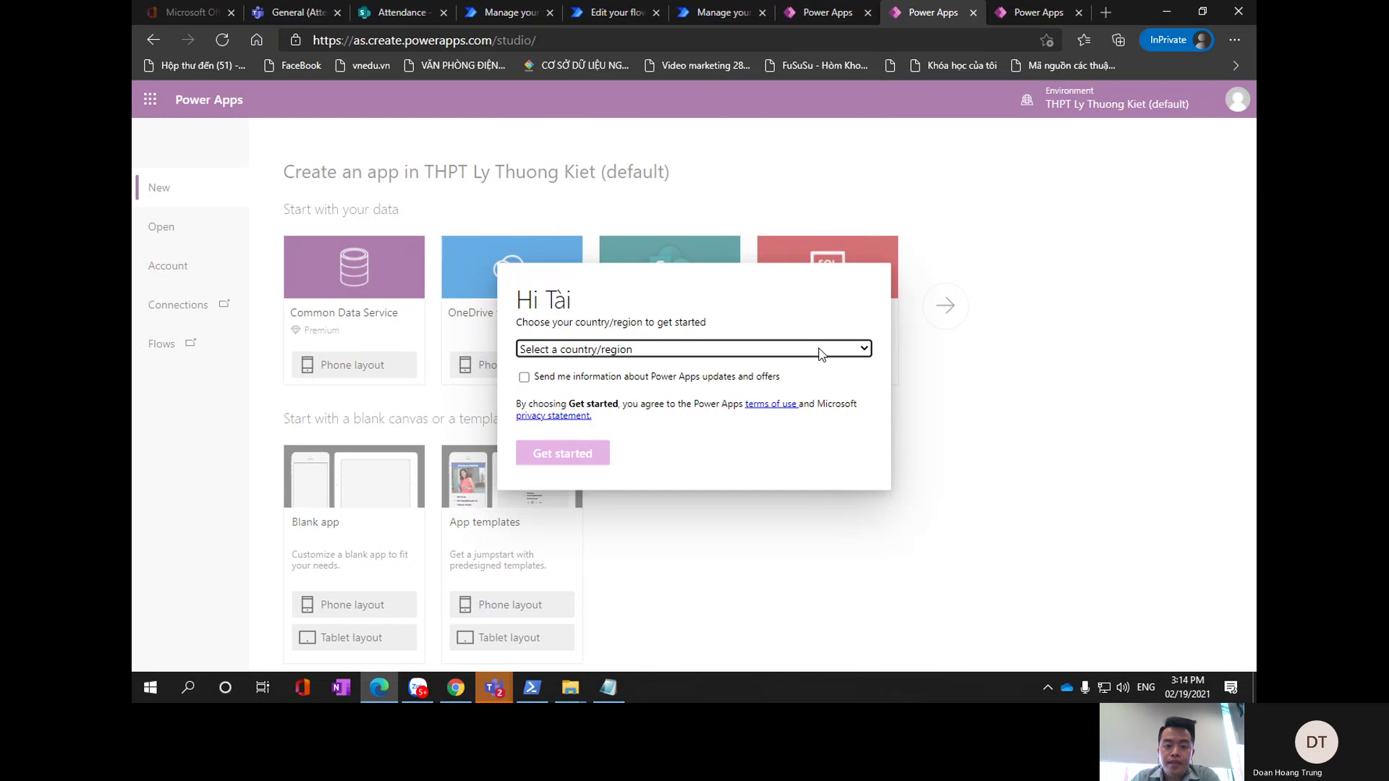
pyautogui.write('ve')
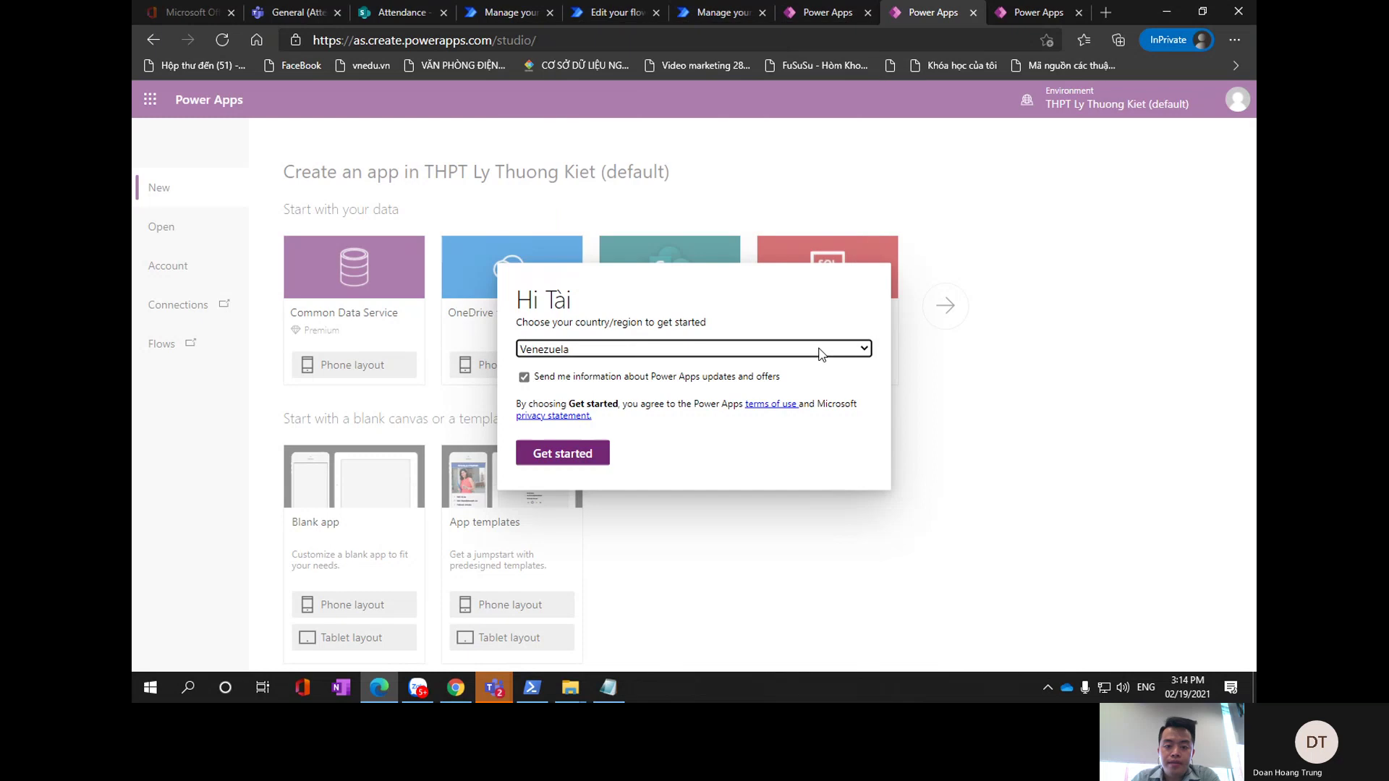
pyautogui.click(820, 353)
pyautogui.click(821, 354)
pyautogui.click(821, 354)
pyautogui.click(820, 354)
pyautogui.click(821, 353)
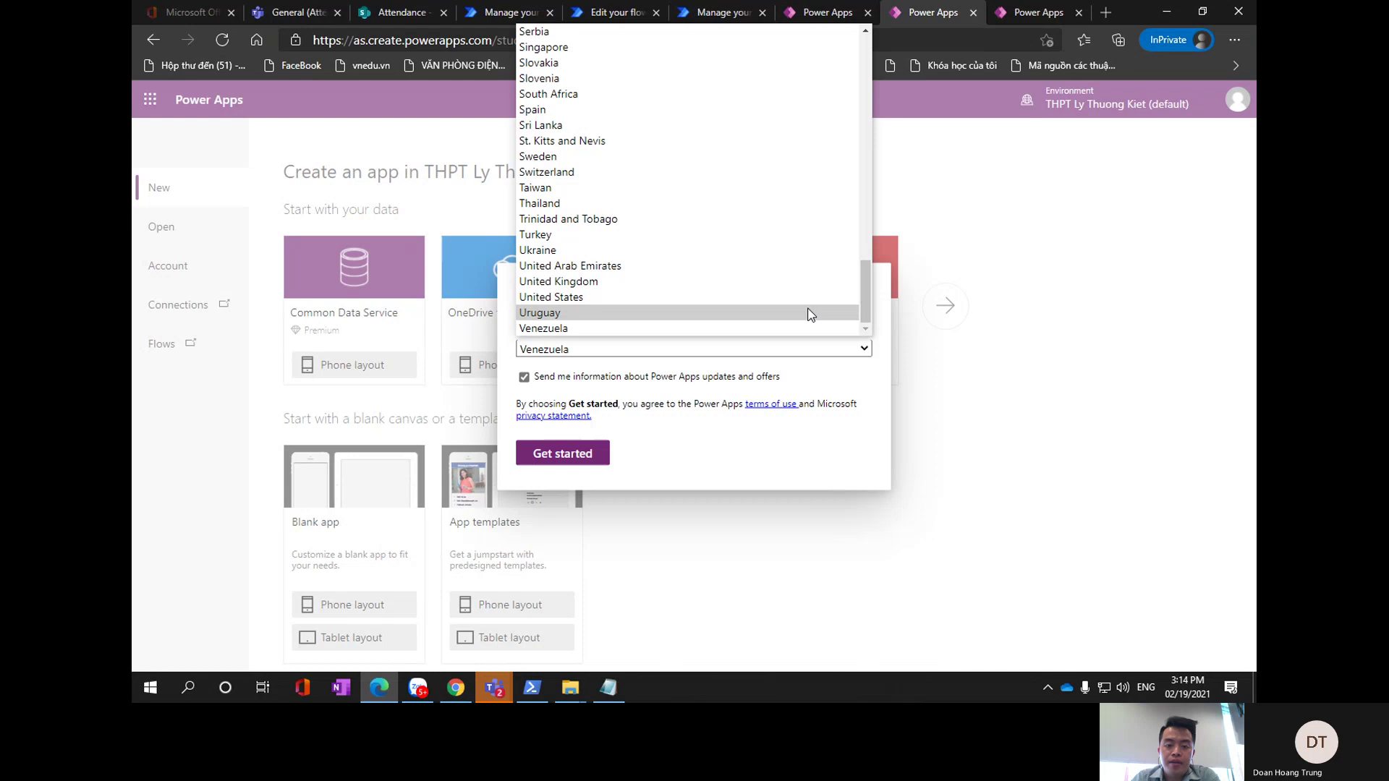
pyautogui.click(804, 349)
pyautogui.click(805, 350)
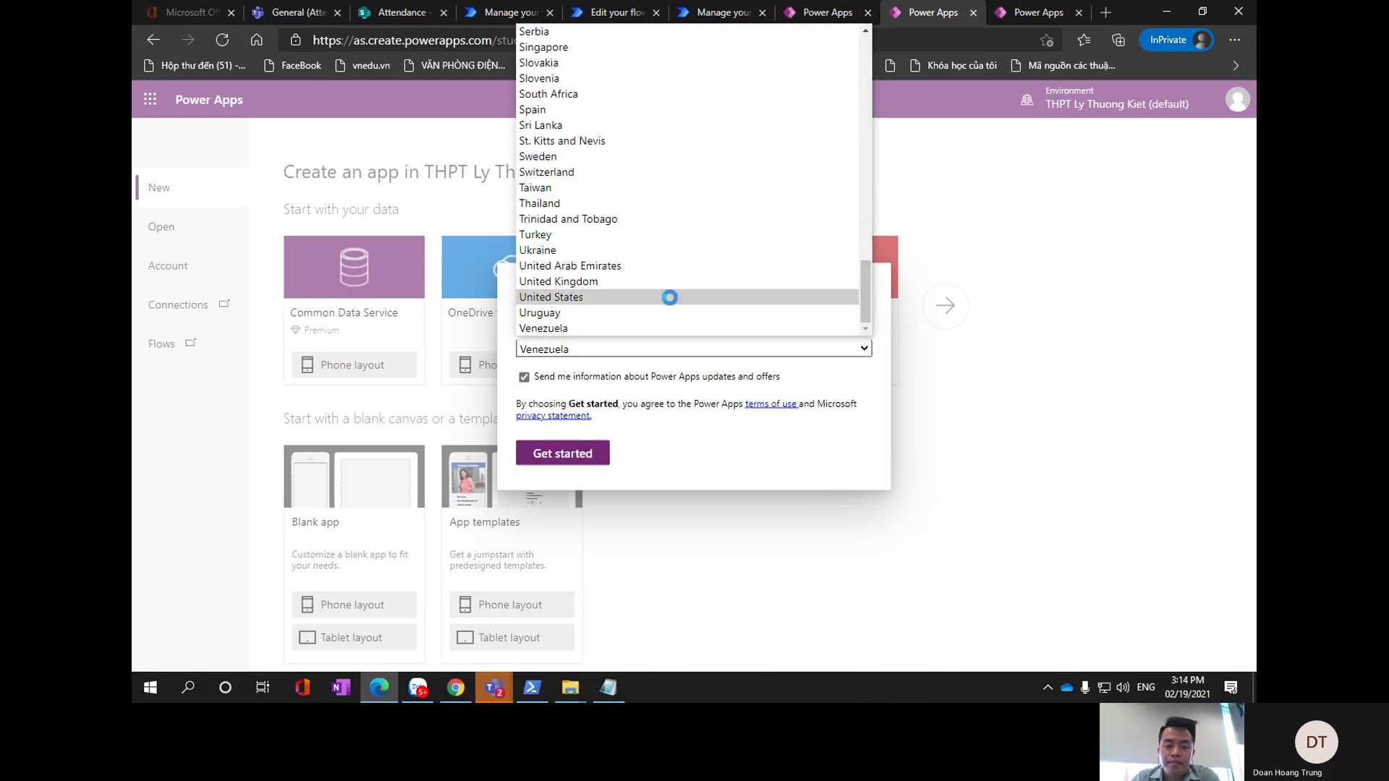
pyautogui.click(669, 298)
pyautogui.click(579, 454)
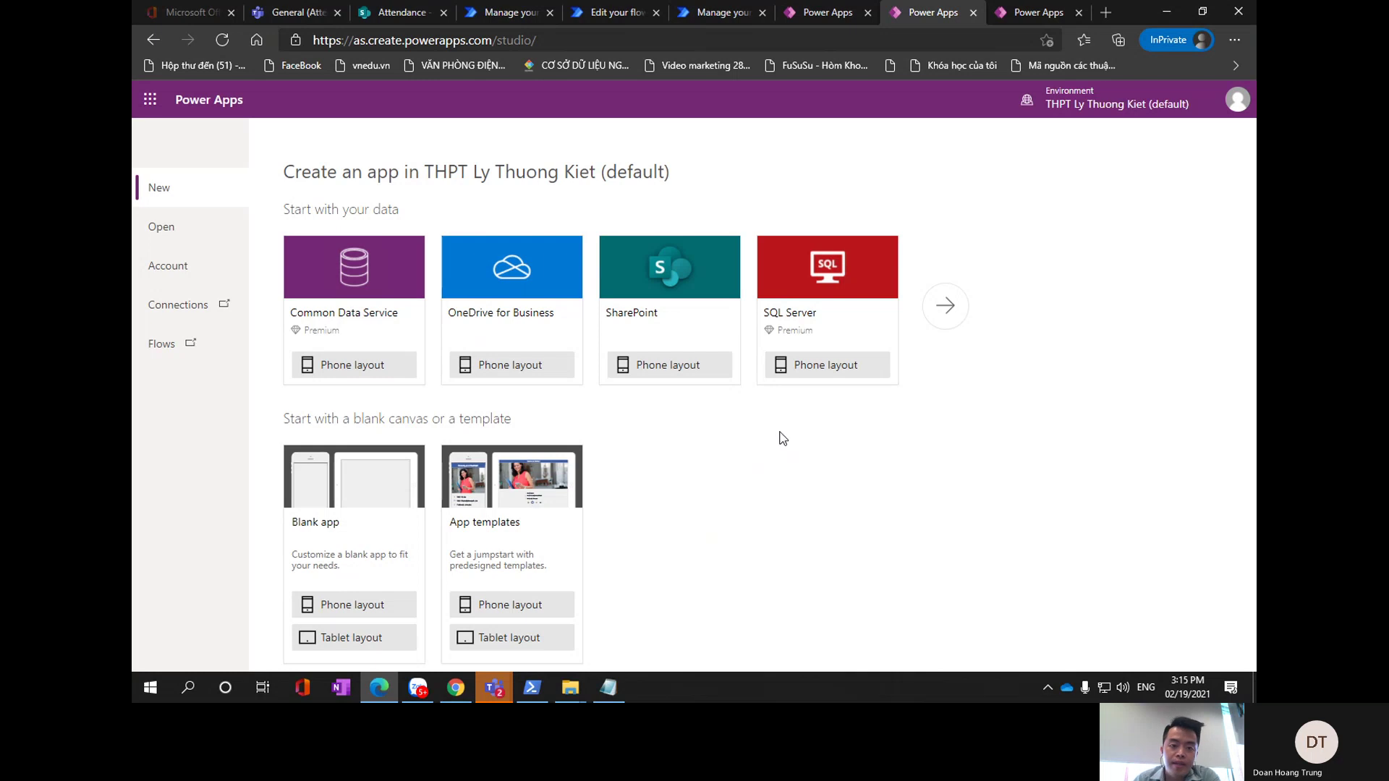
# Step: Reopen the imported app, then close and leave the duplicate studio tab
pyautogui.click(833, 14)
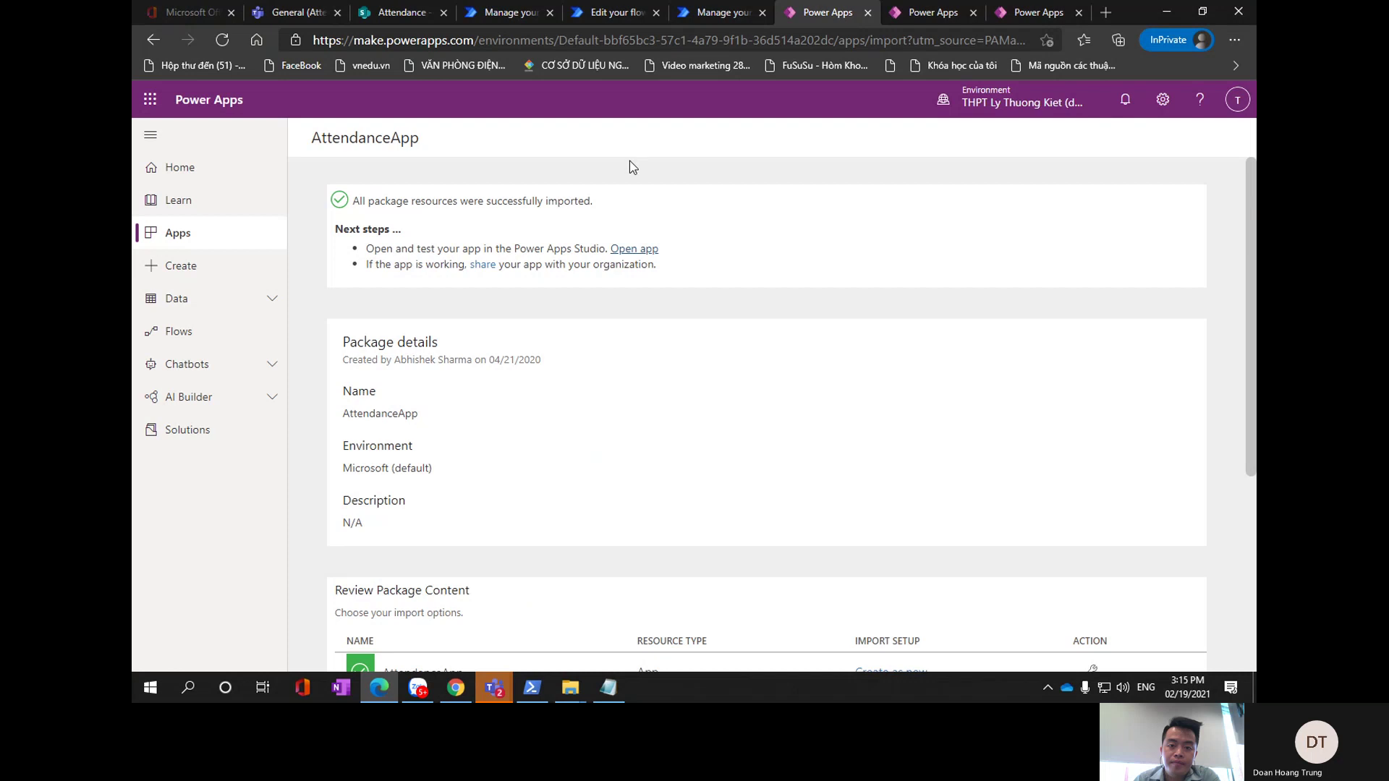
pyautogui.click(636, 251)
pyautogui.click(965, 15)
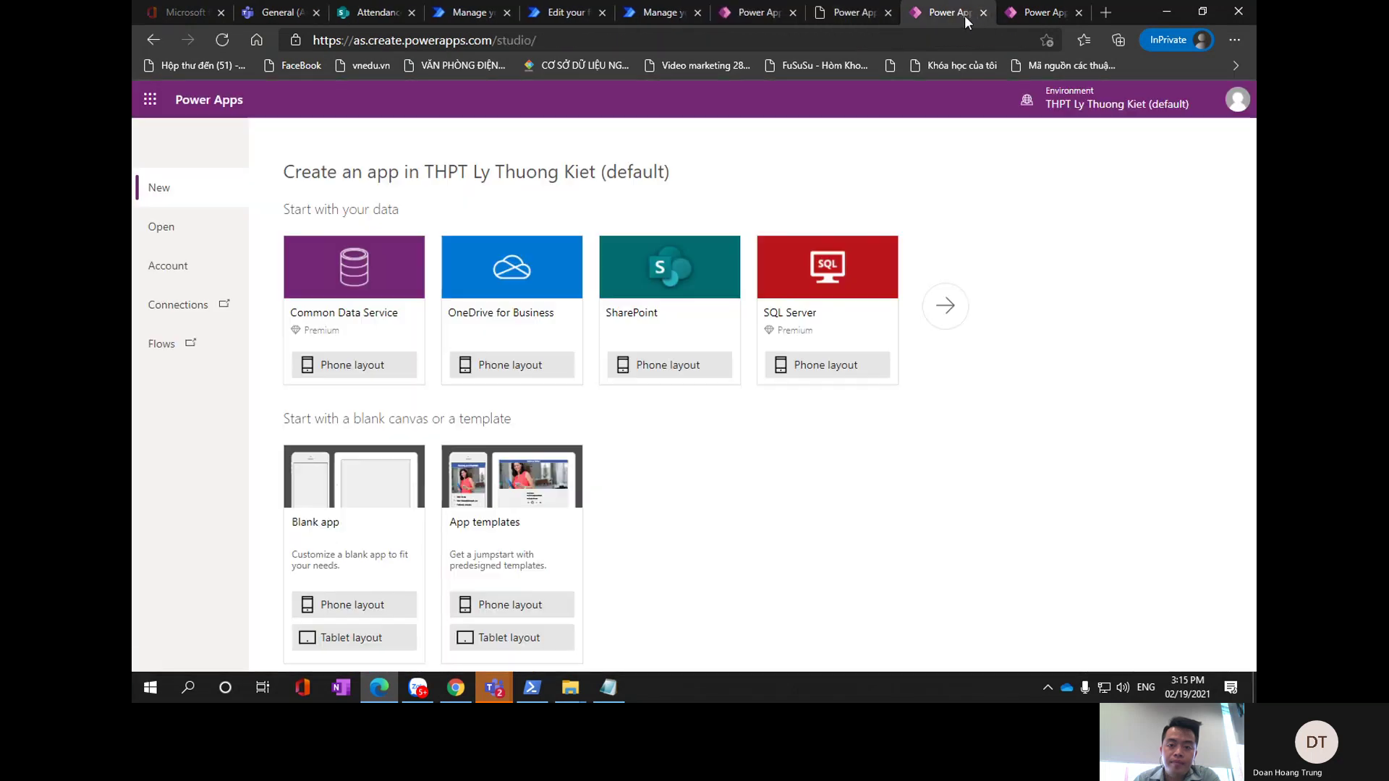
pyautogui.click(982, 13)
pyautogui.click(770, 124)
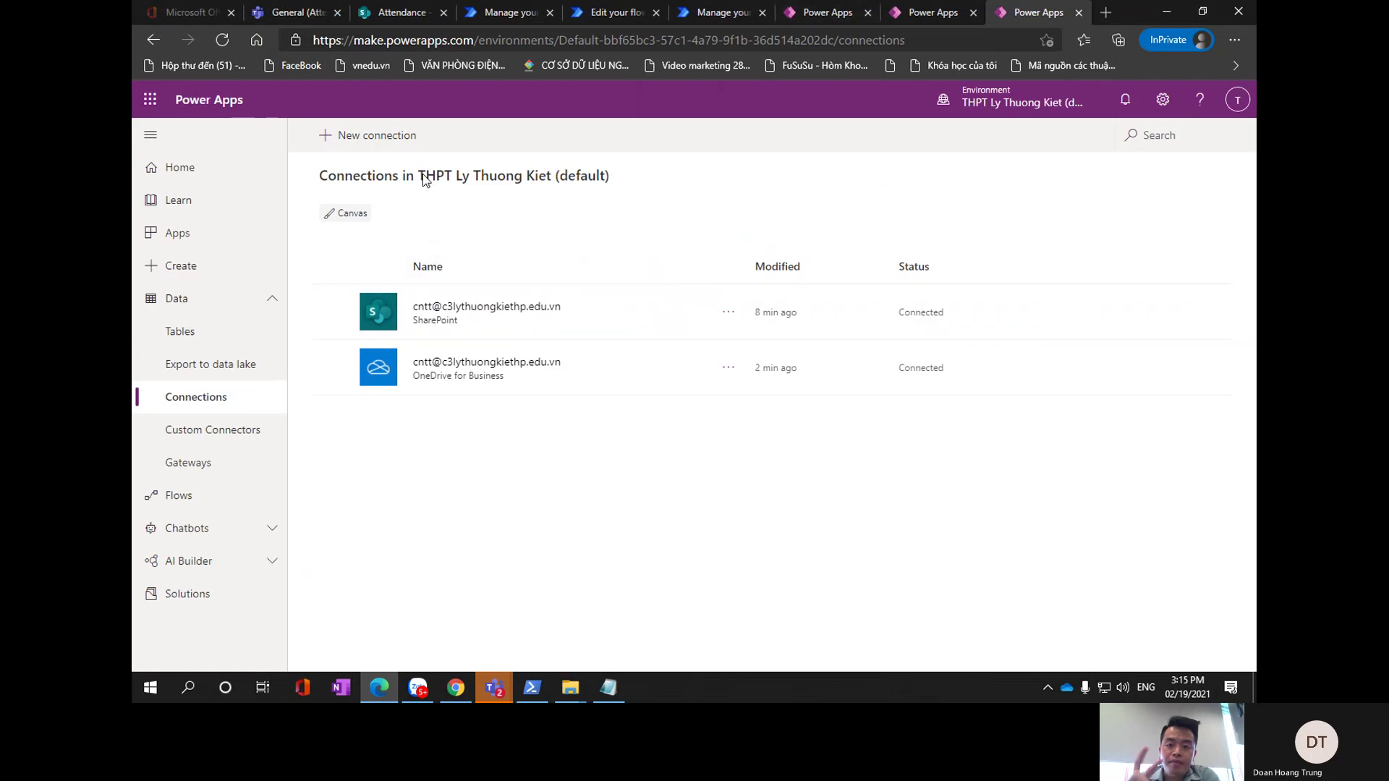
# Step: Close the Connections page, allow AttendanceApp's connection permissions, and skip the studio welcome prompt
pyautogui.click(937, 12)
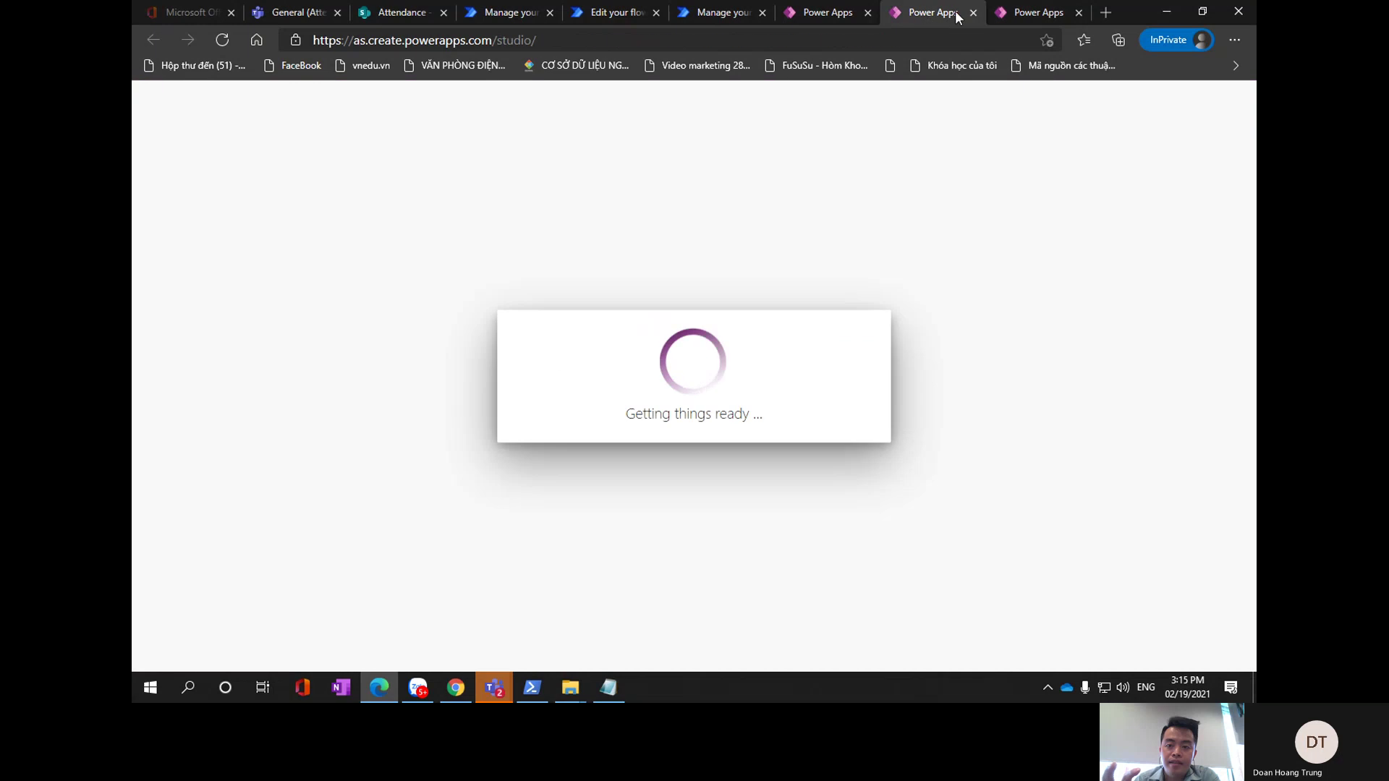
pyautogui.click(1039, 12)
pyautogui.click(1079, 12)
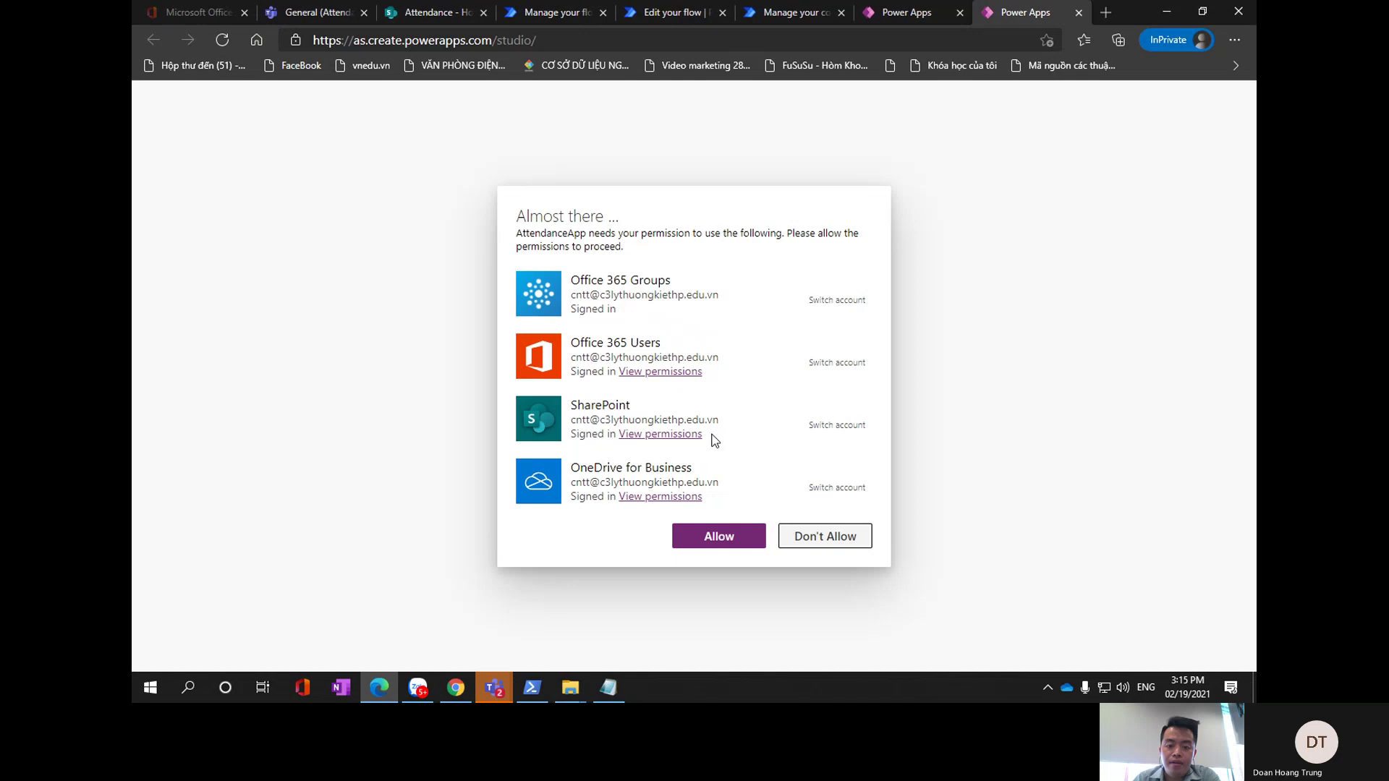
pyautogui.click(752, 539)
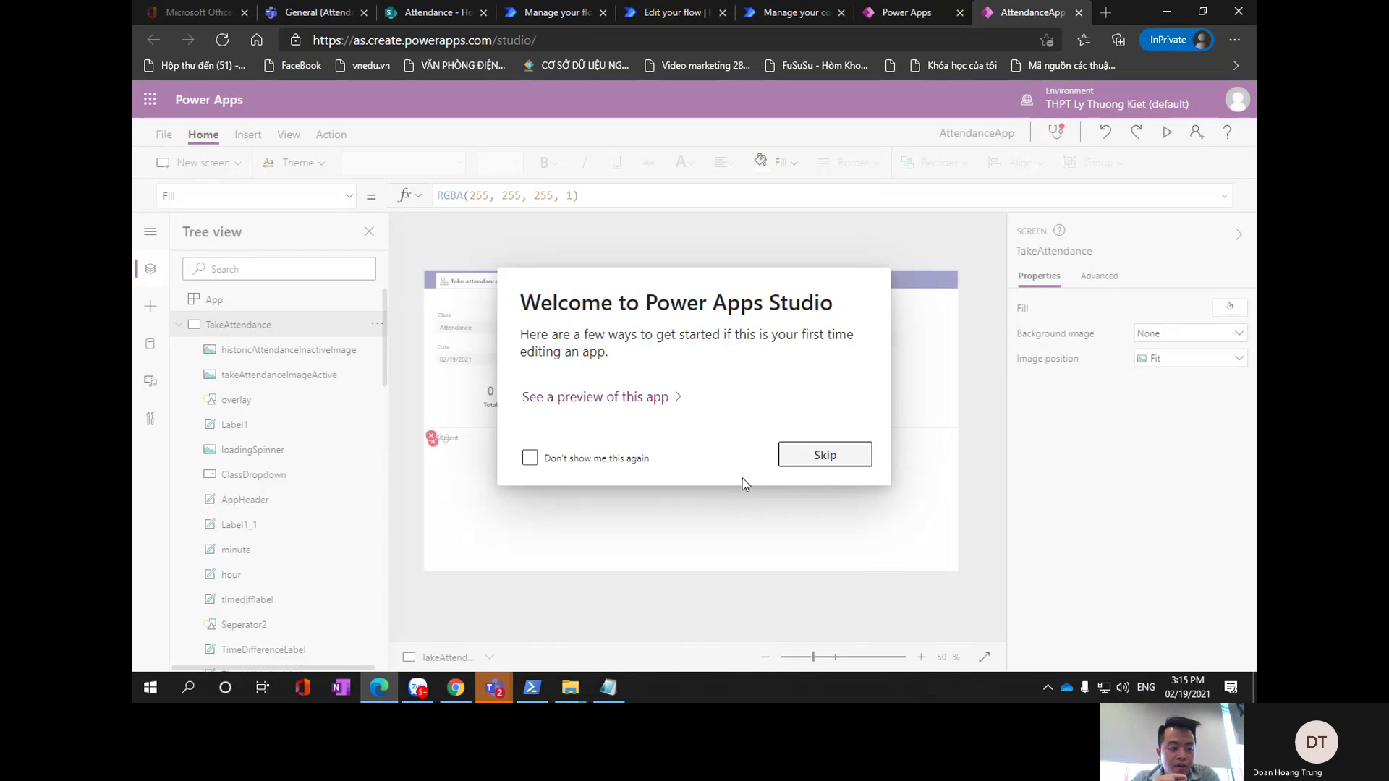
pyautogui.click(832, 455)
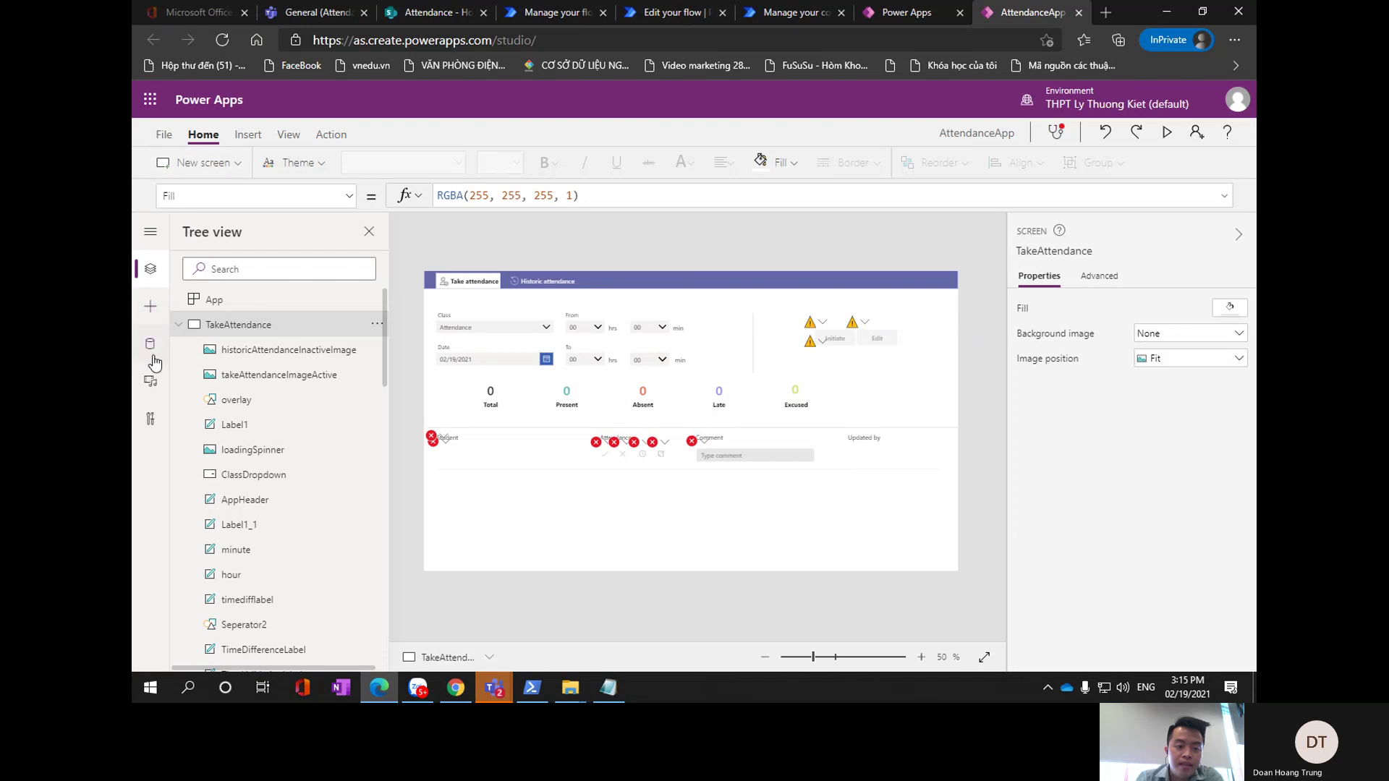
# Step: Add SharePoint as a data source through the existing SharePoint connection to reach the site URL prompt
pyautogui.click(152, 351)
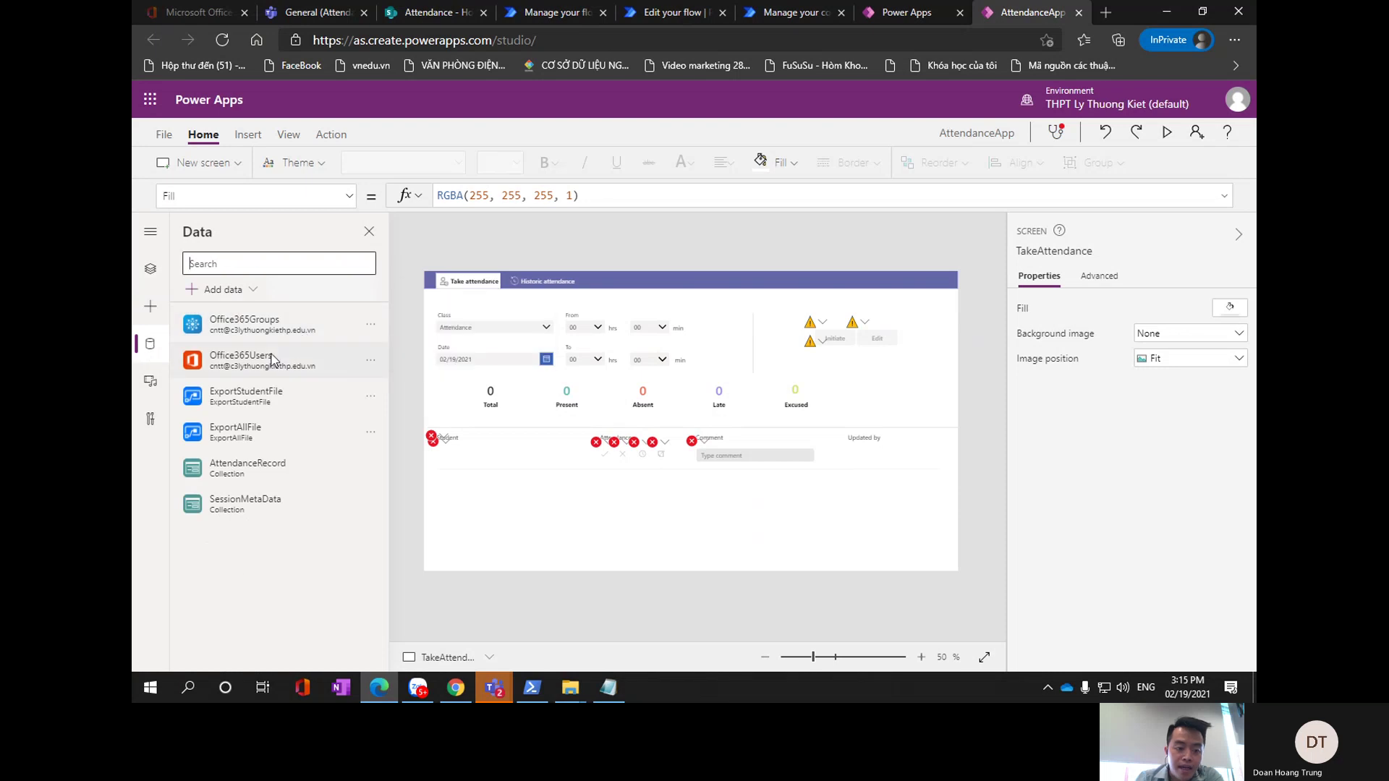
pyautogui.click(273, 561)
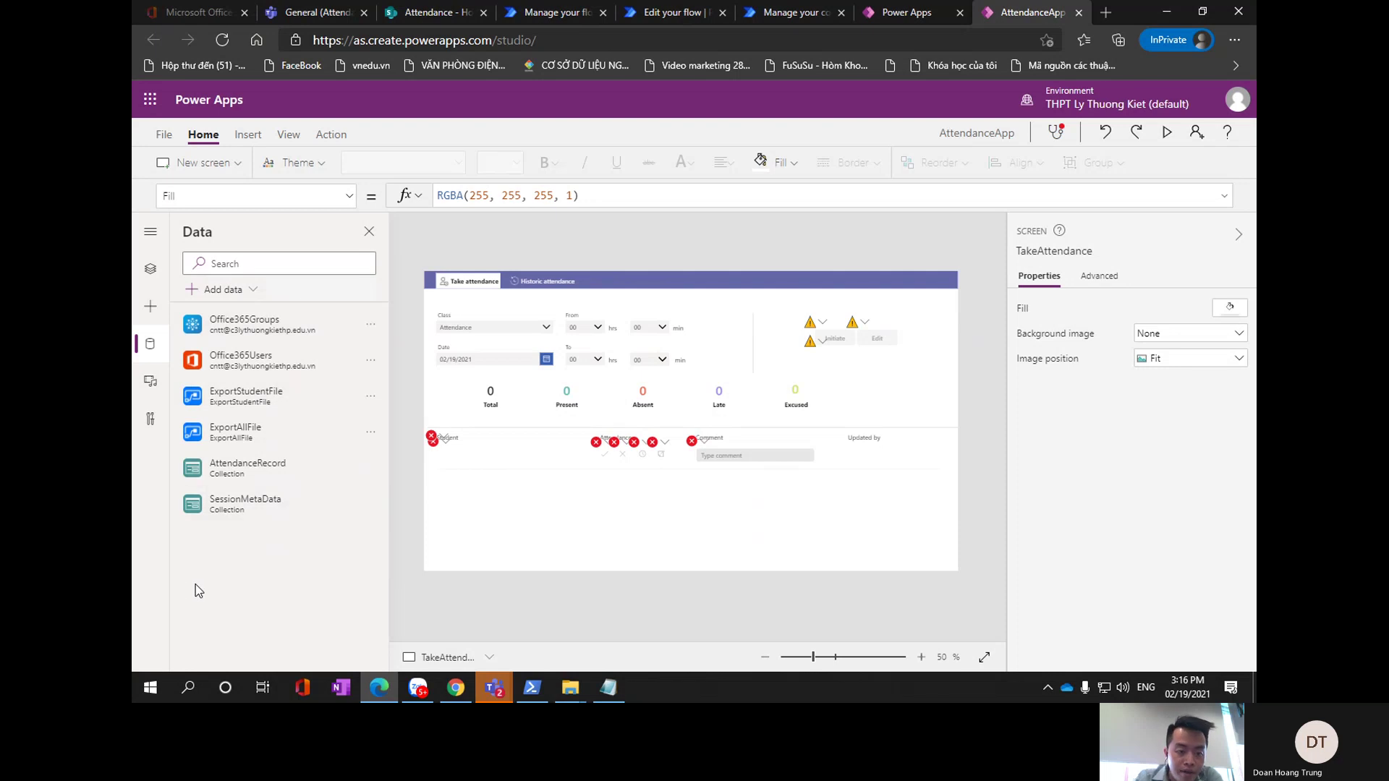
pyautogui.click(217, 290)
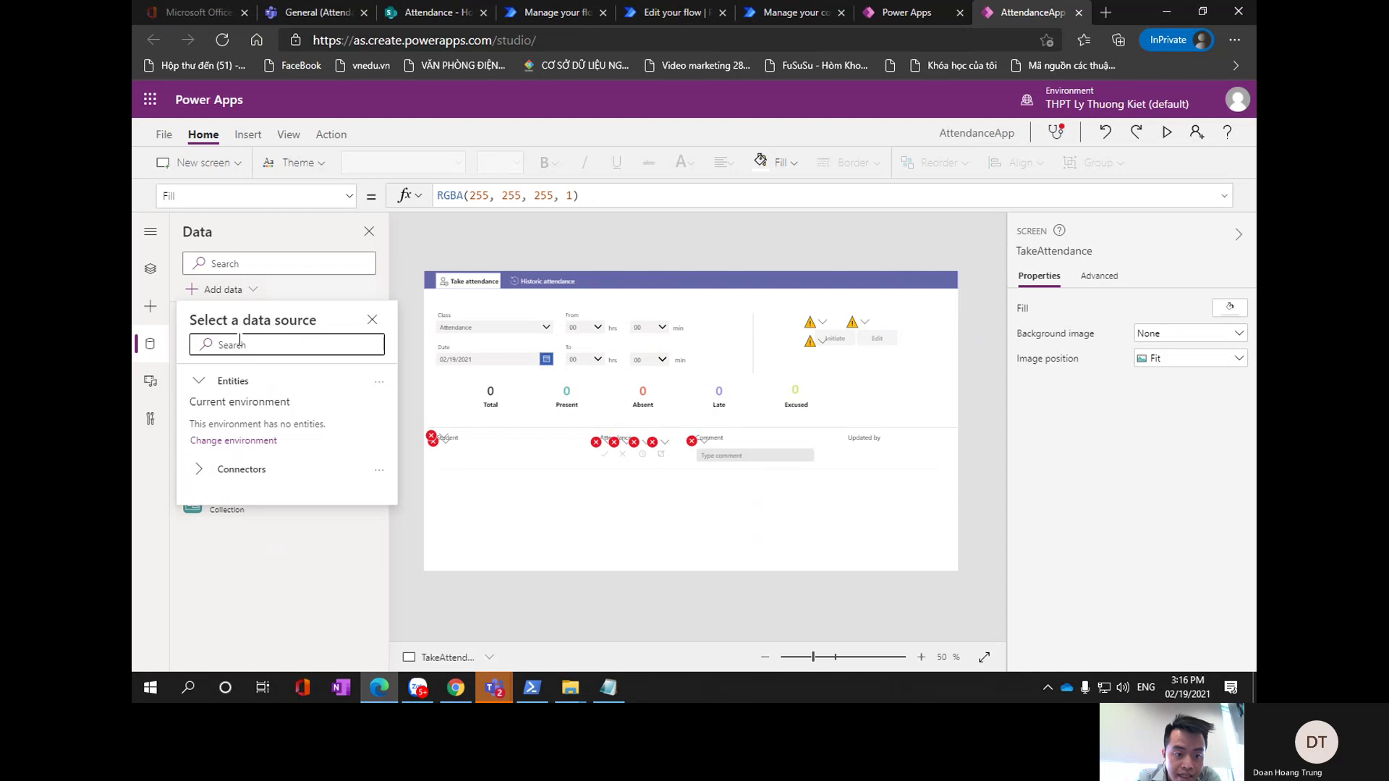
pyautogui.write('sh')
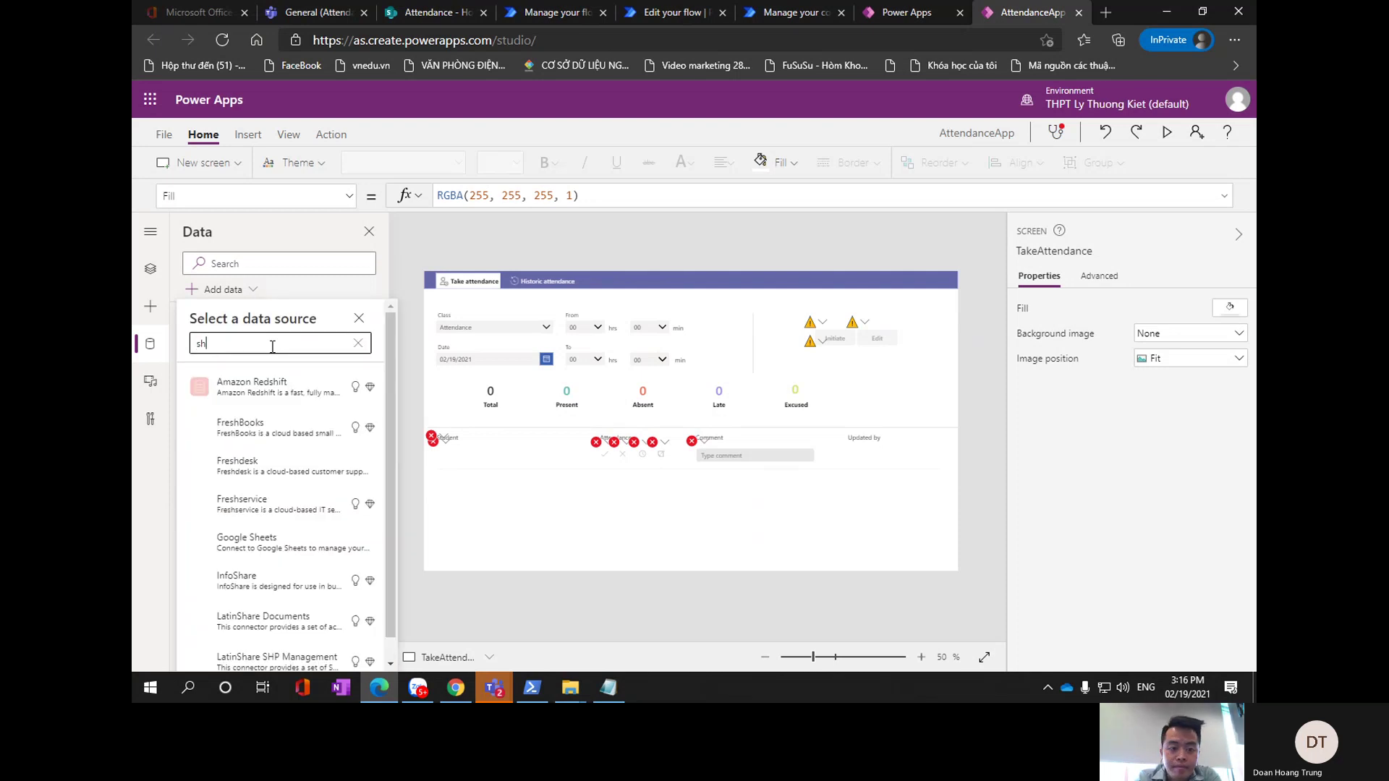
pyautogui.write('arep')
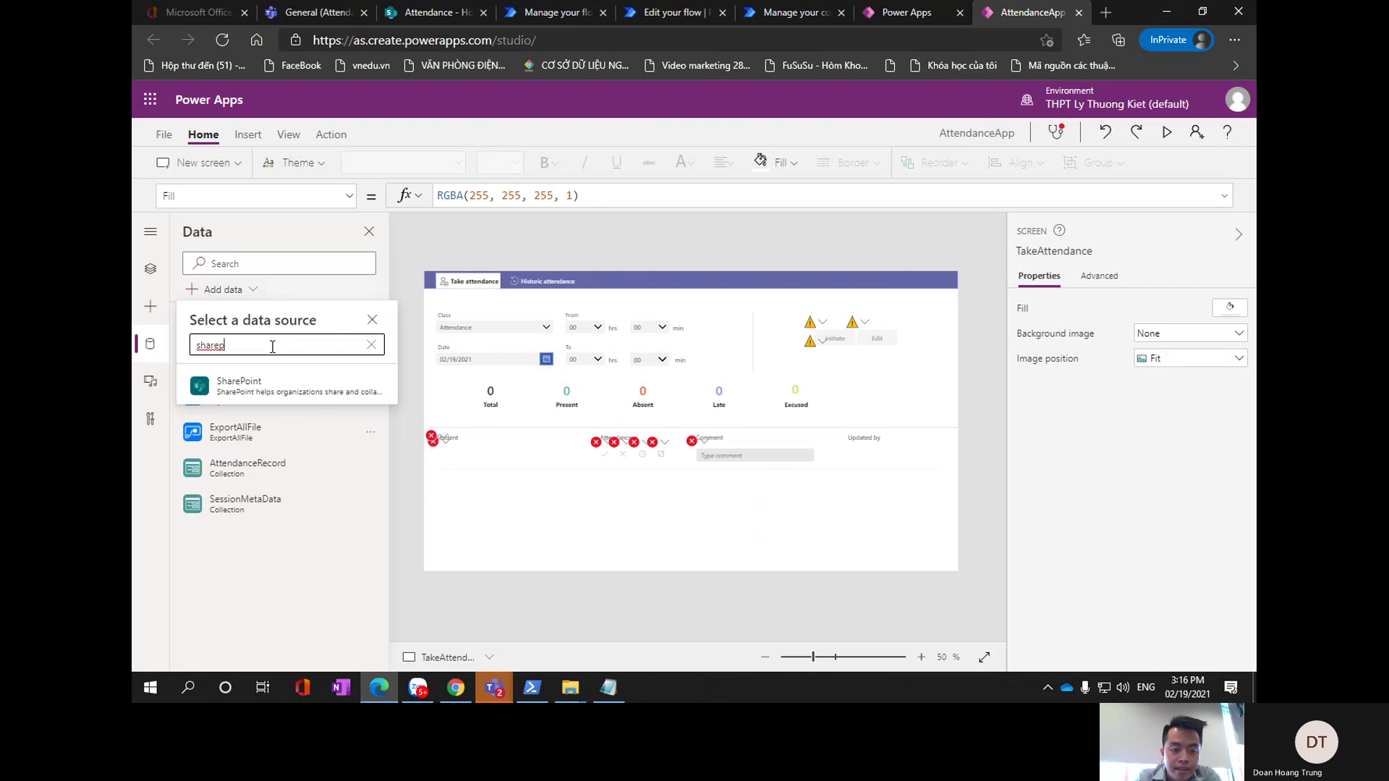
pyautogui.click(300, 384)
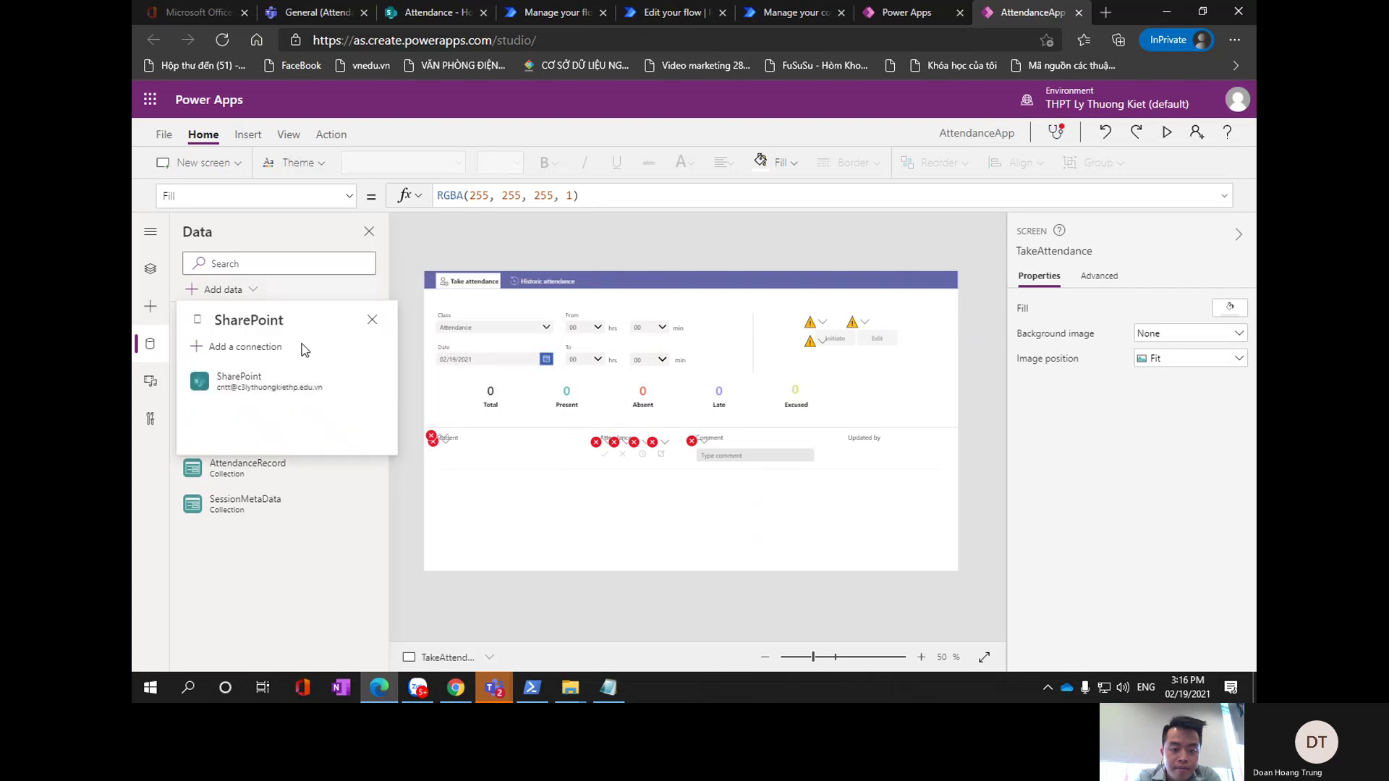
pyautogui.click(264, 391)
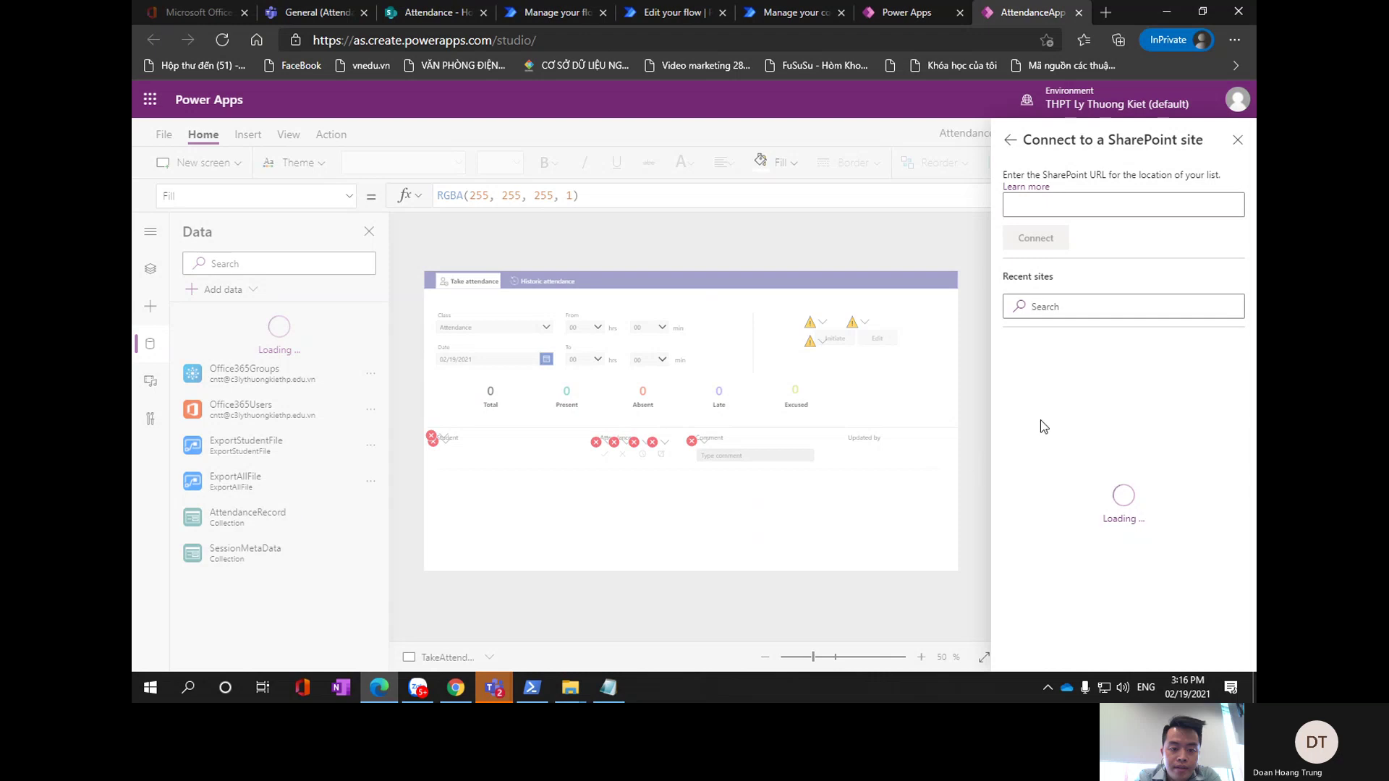
# Step: Copy the Attendance SharePoint site address ending /sites/Attendance and paste it into the site URL box
pyautogui.click(1091, 309)
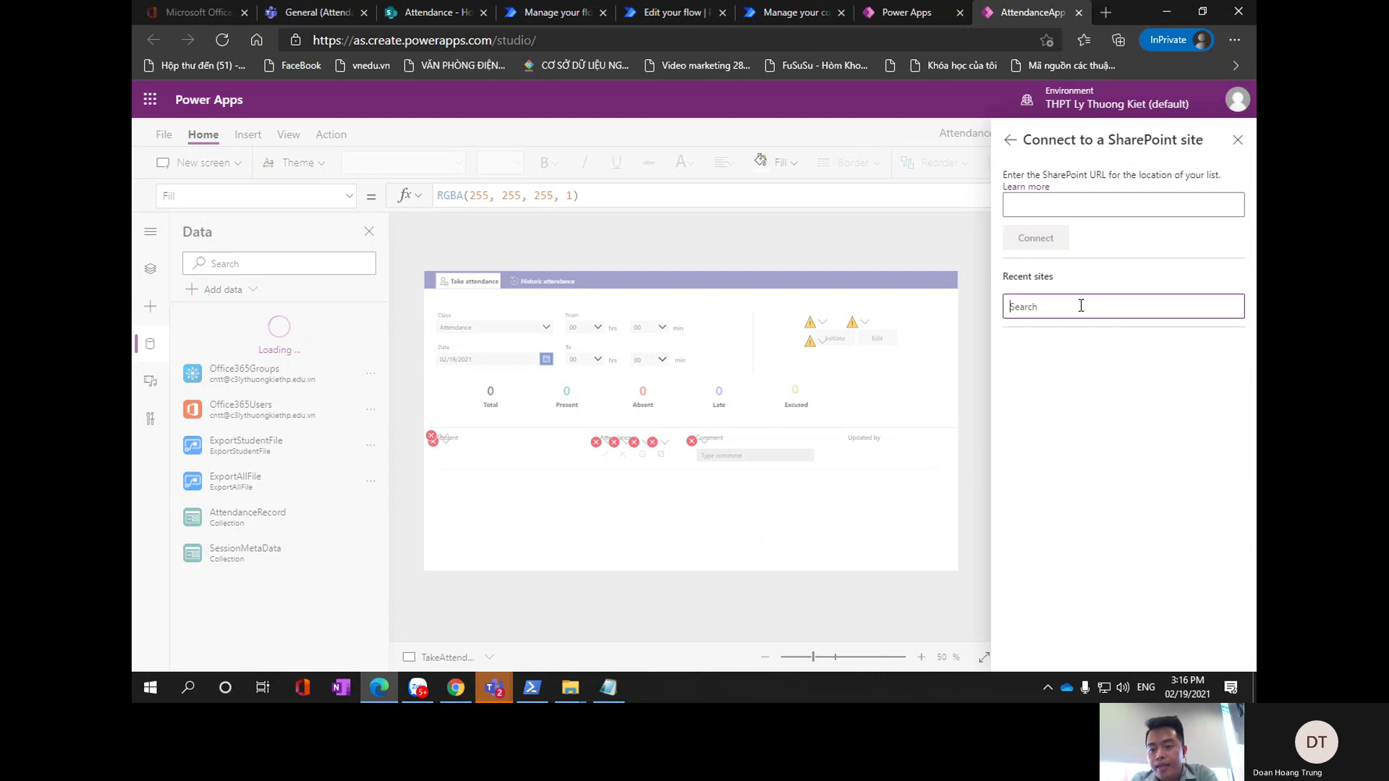
pyautogui.click(1063, 208)
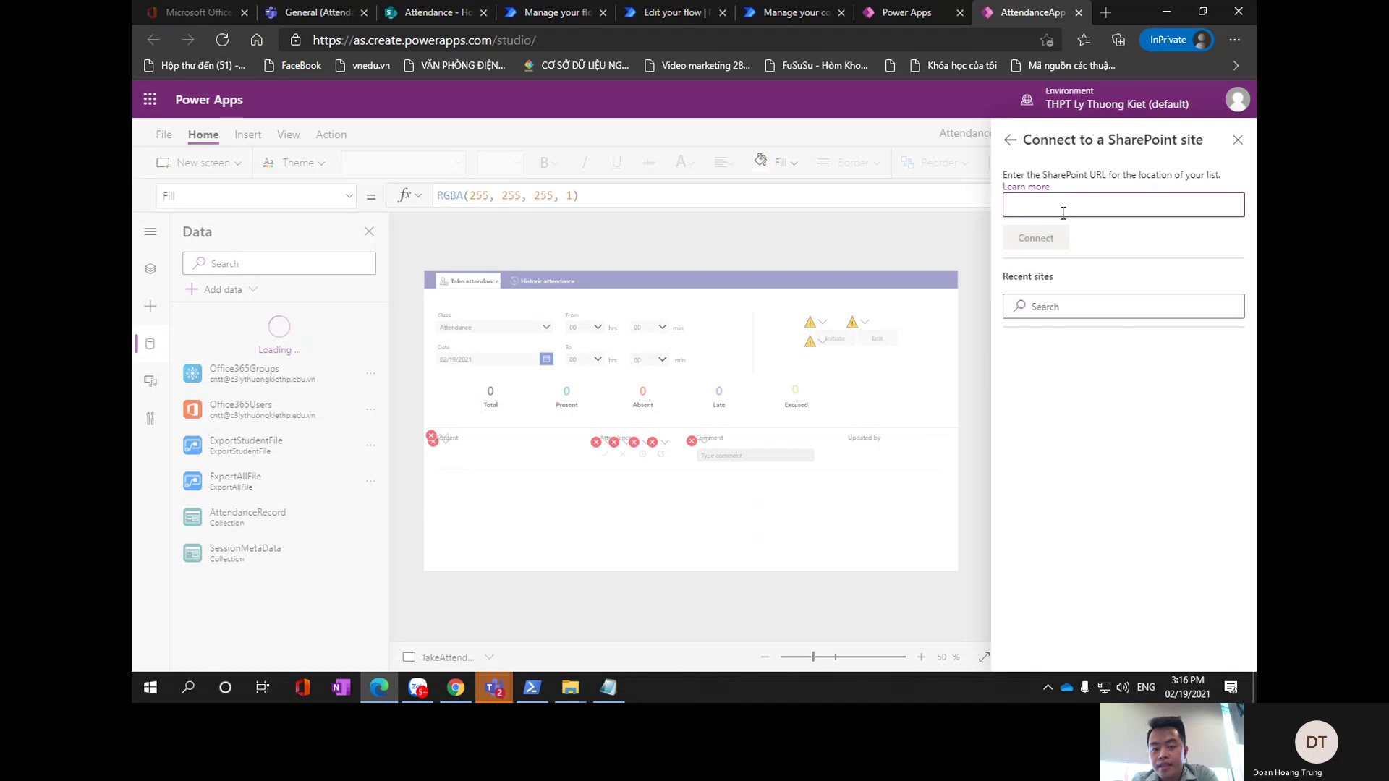
pyautogui.click(807, 16)
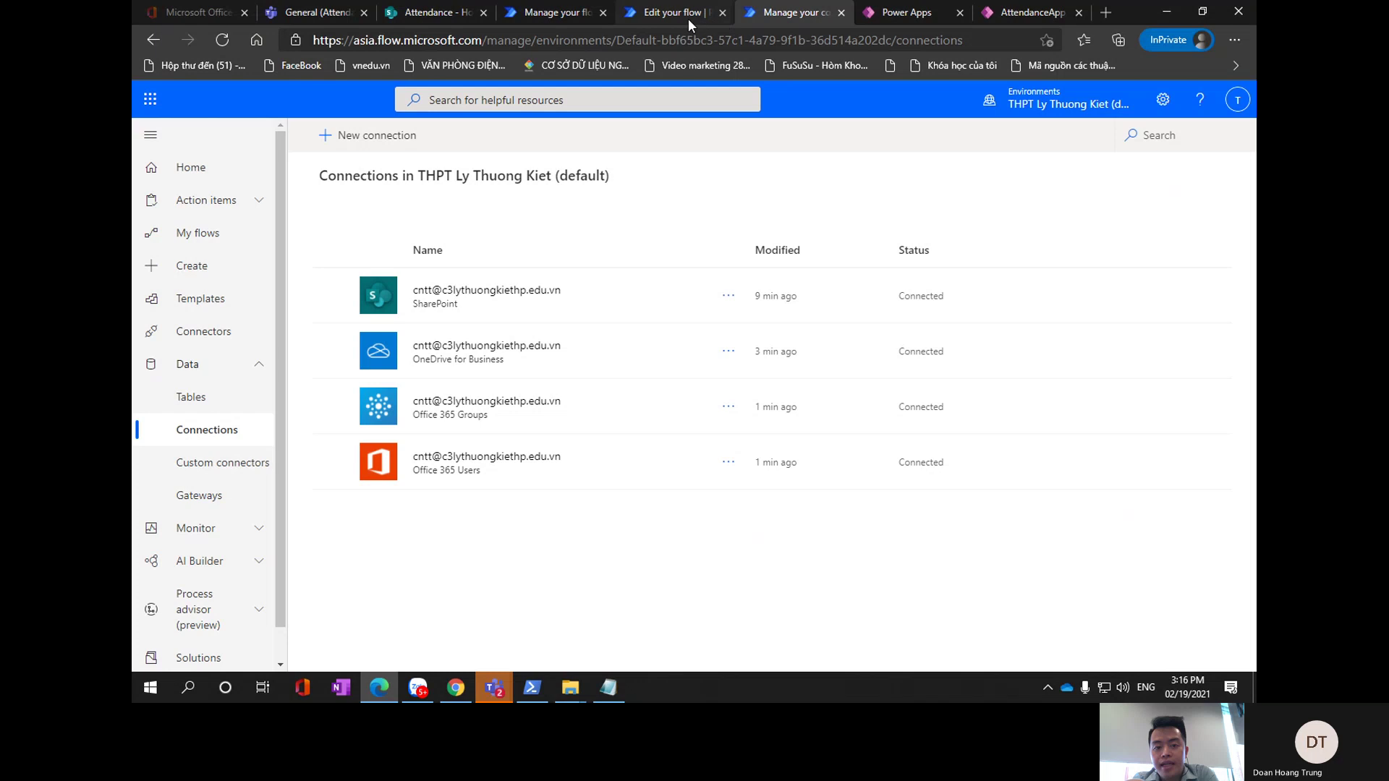
pyautogui.click(579, 16)
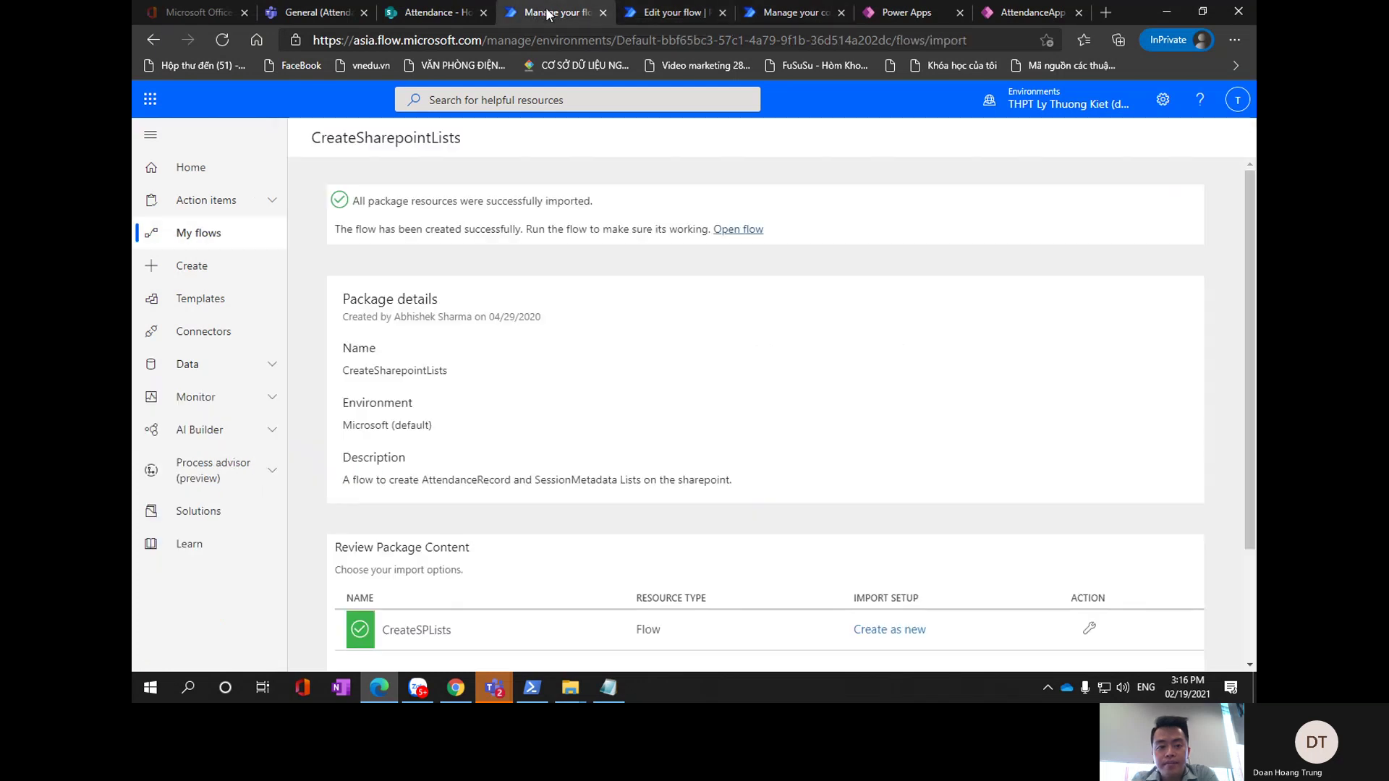
pyautogui.click(668, 11)
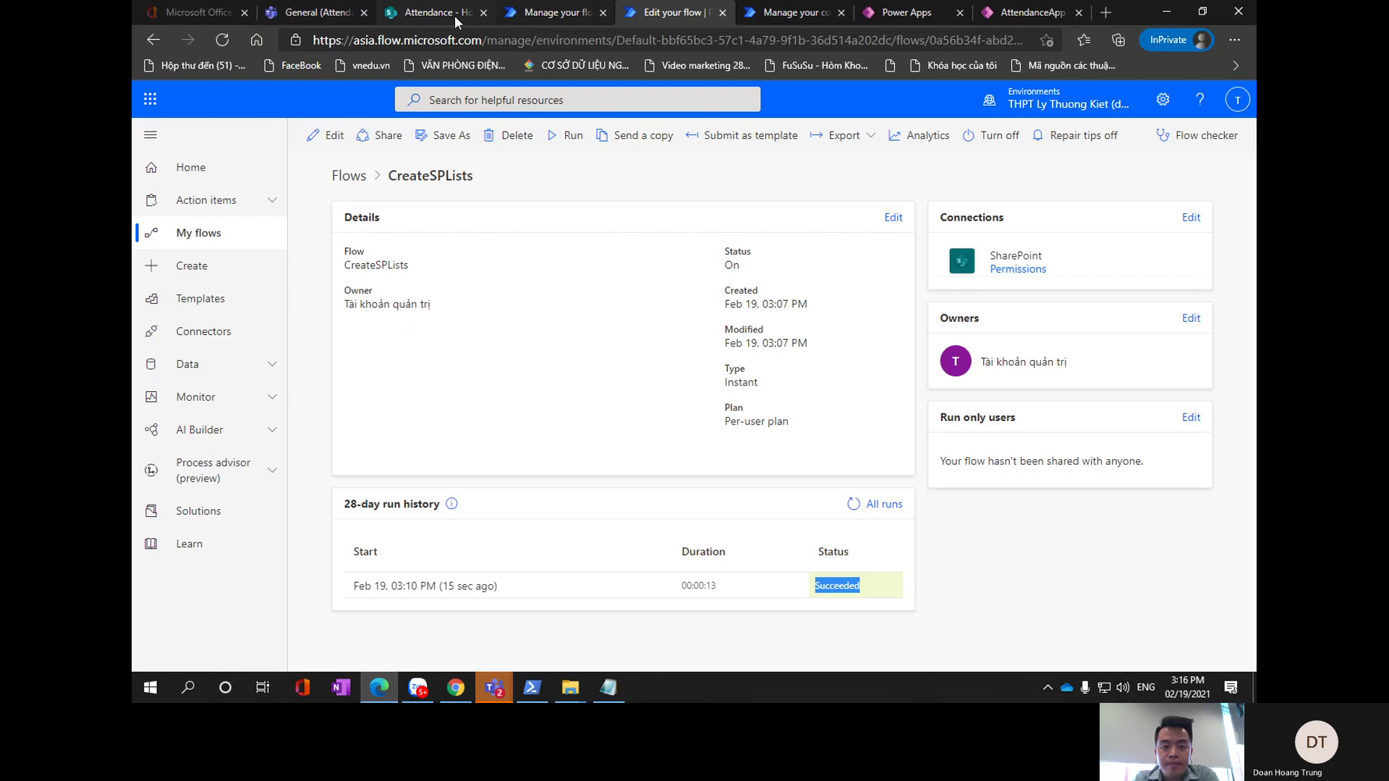
pyautogui.click(423, 15)
pyautogui.hotkey('ctrl', 'c')
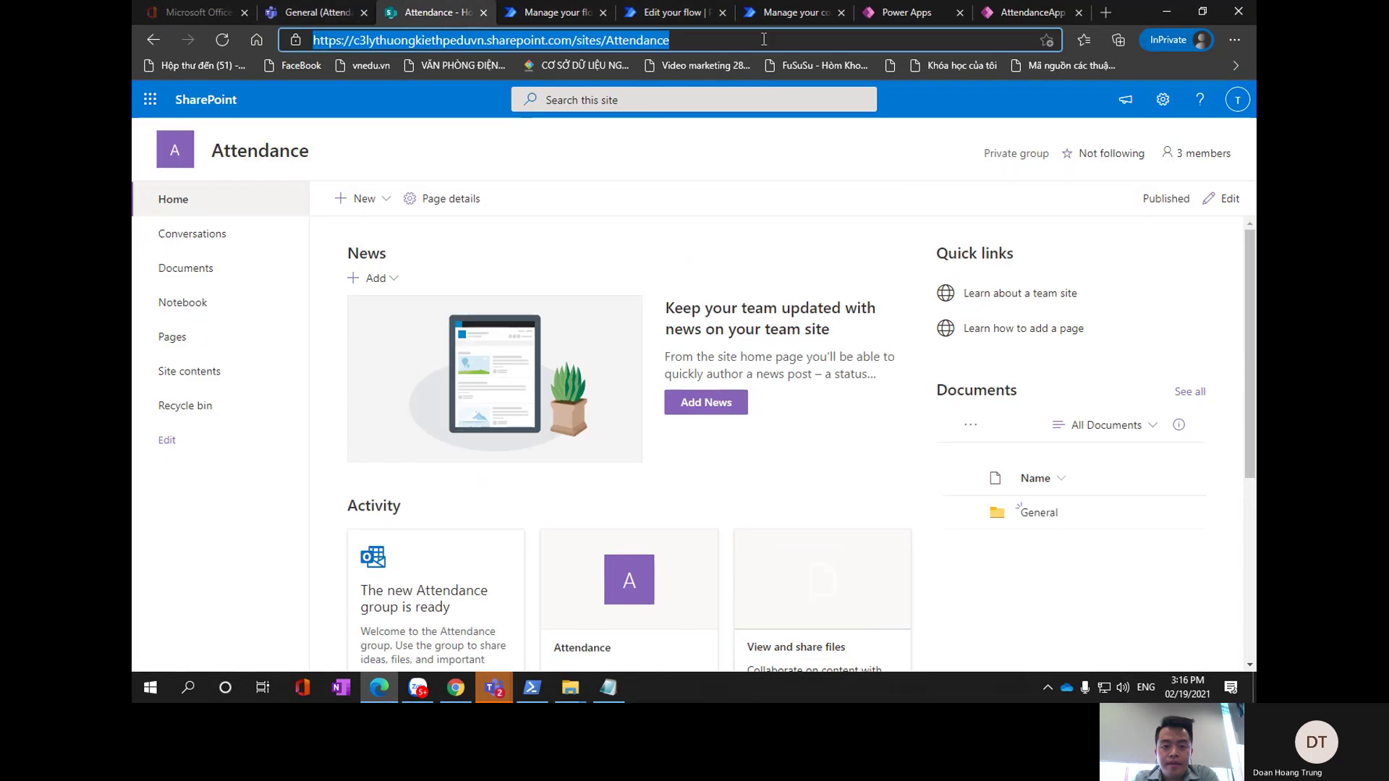
pyautogui.click(1028, 12)
pyautogui.click(1086, 204)
pyautogui.hotkey('ctrl', 'v')
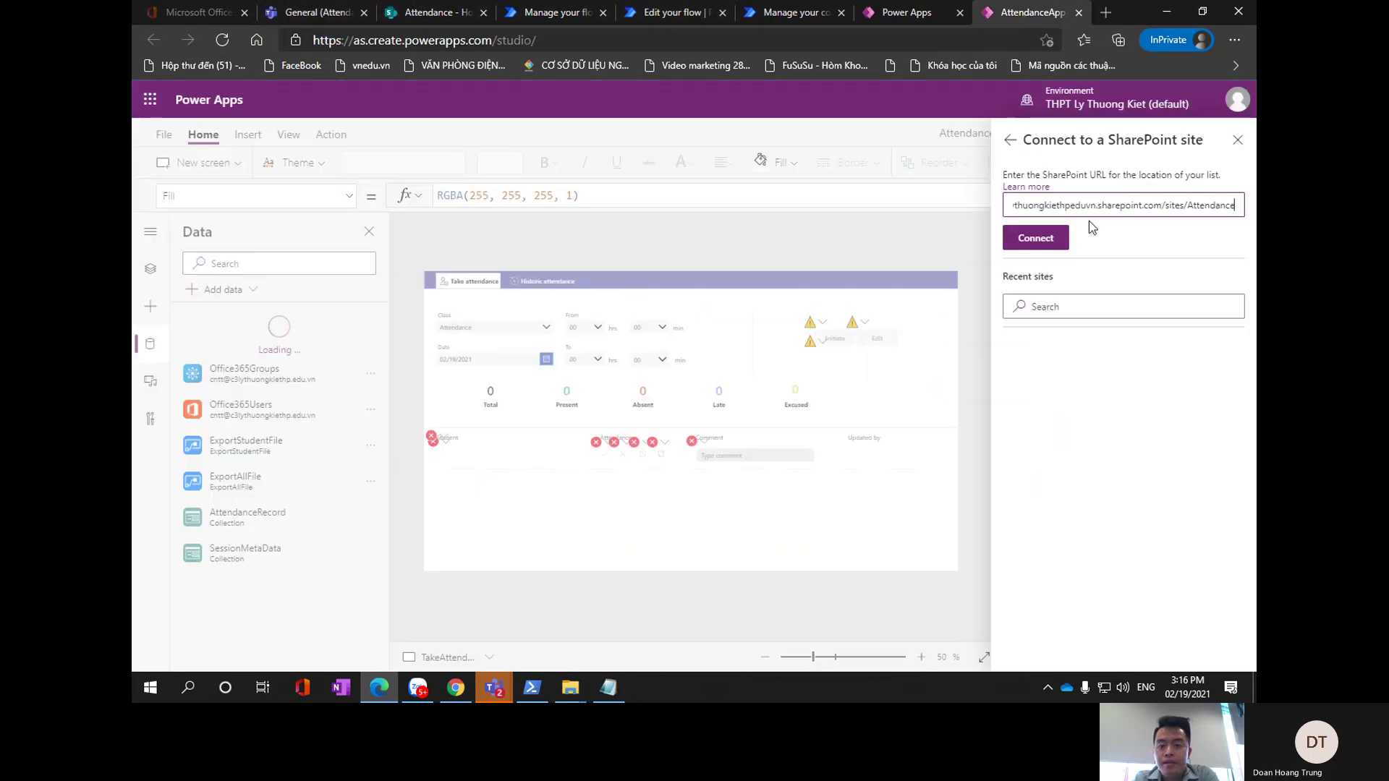
# Step: Connect to the Attendance site, tick AttendanceRecord, Documents and SessionMetaData, then back out and close the pane
pyautogui.click(1035, 239)
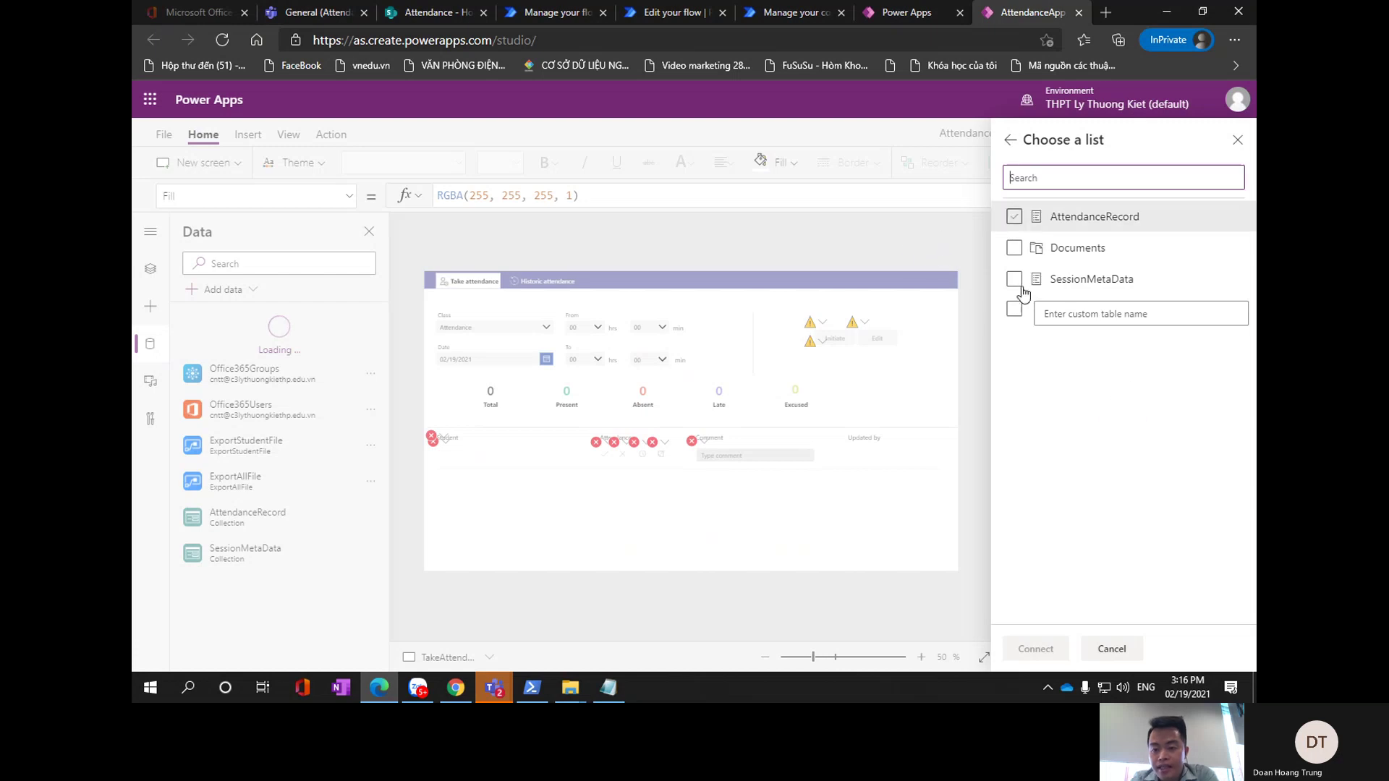
pyautogui.click(1015, 217)
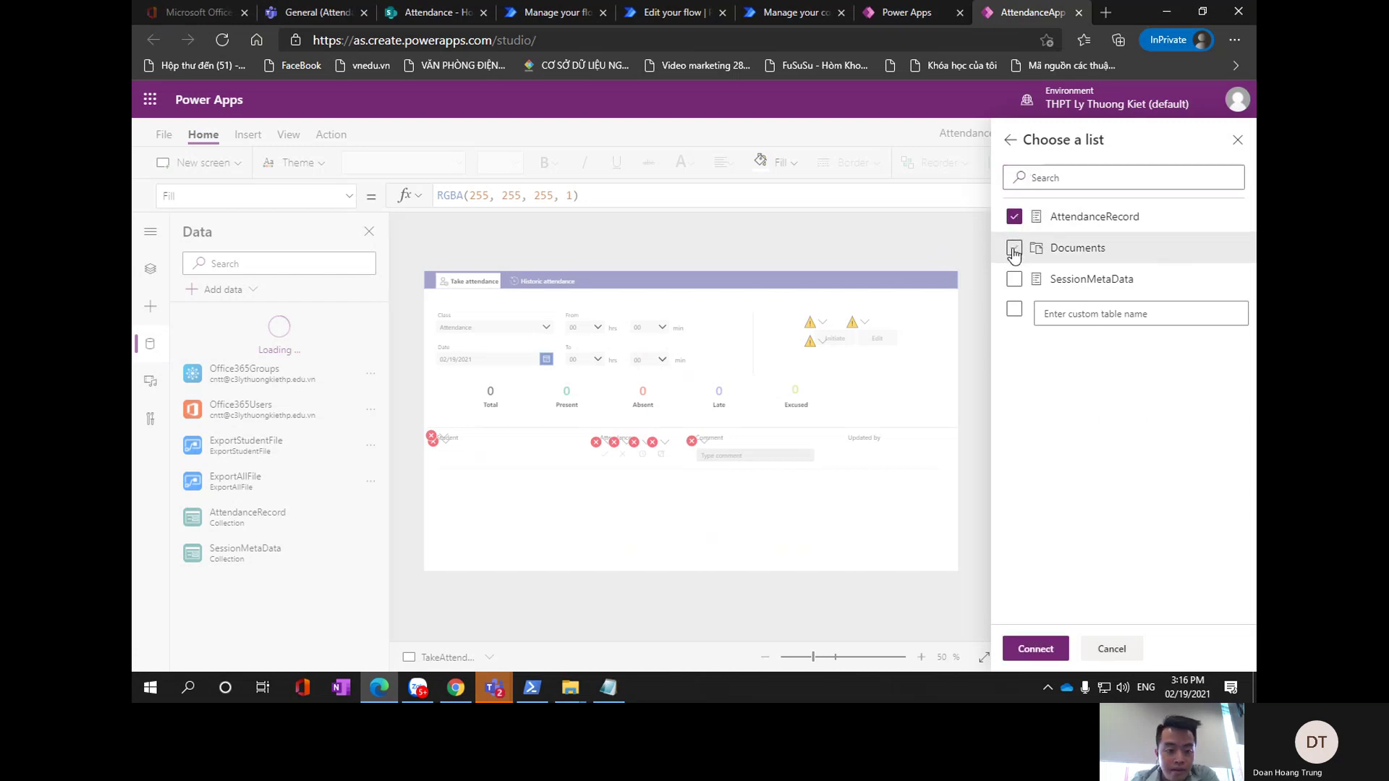
pyautogui.click(1015, 249)
pyautogui.click(1015, 280)
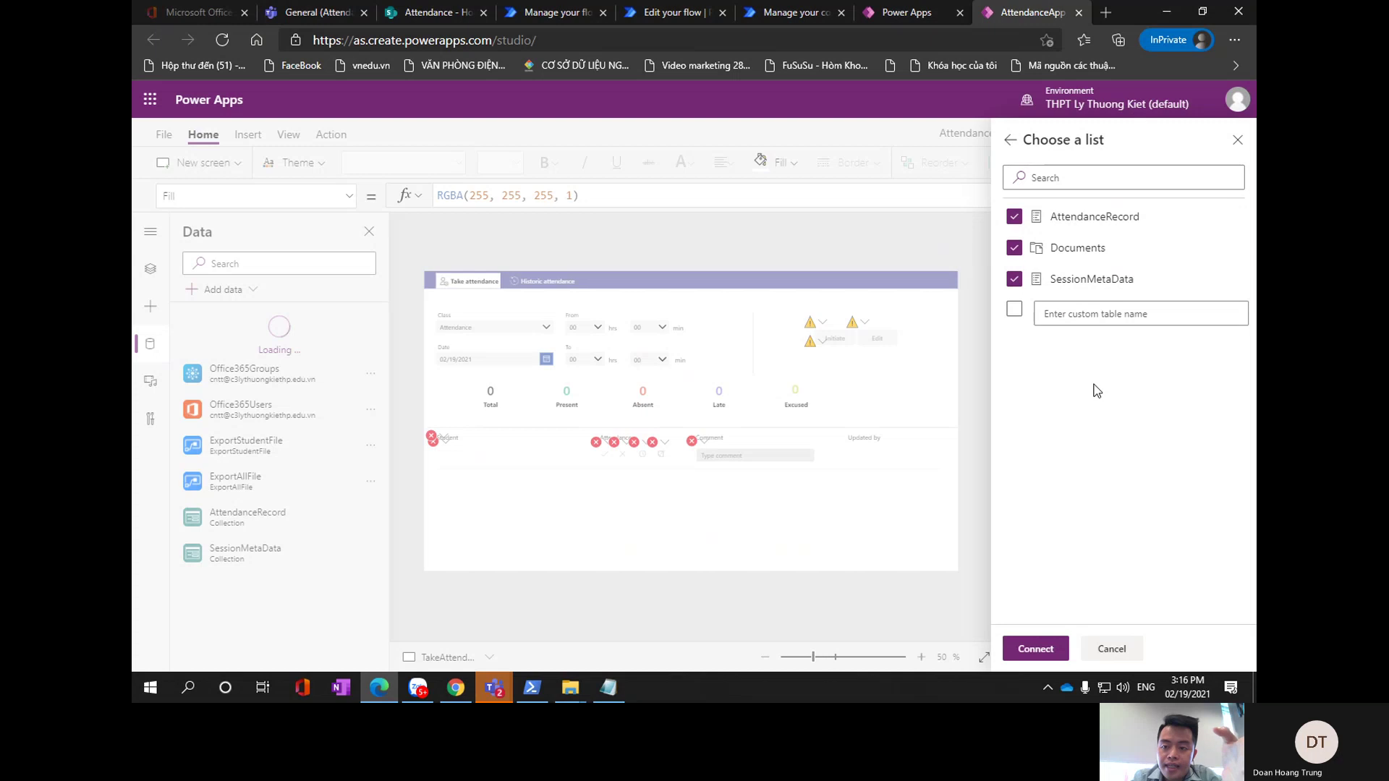
pyautogui.click(1011, 142)
pyautogui.click(1002, 150)
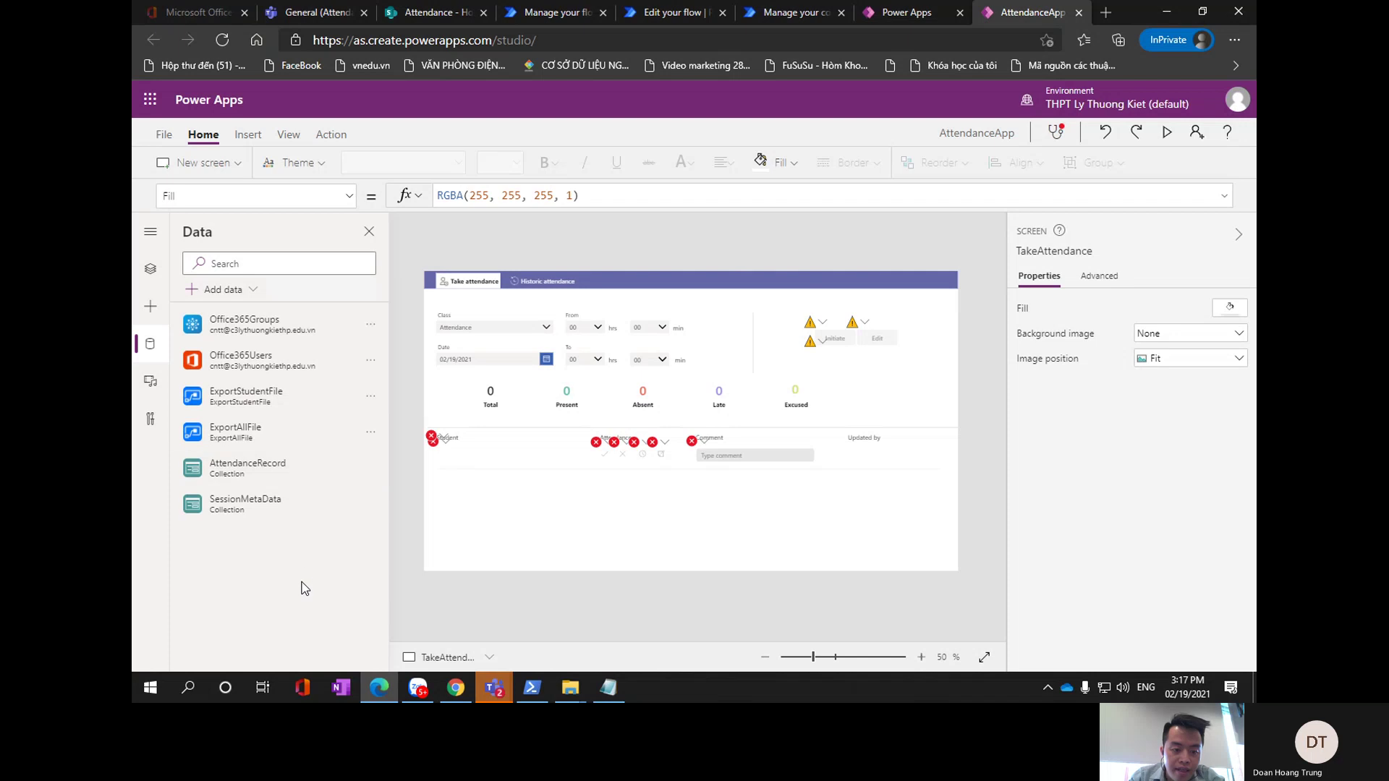
# Step: Review the Data panel's sources, then reopen the Add data source picker
pyautogui.moveTo(329, 472)
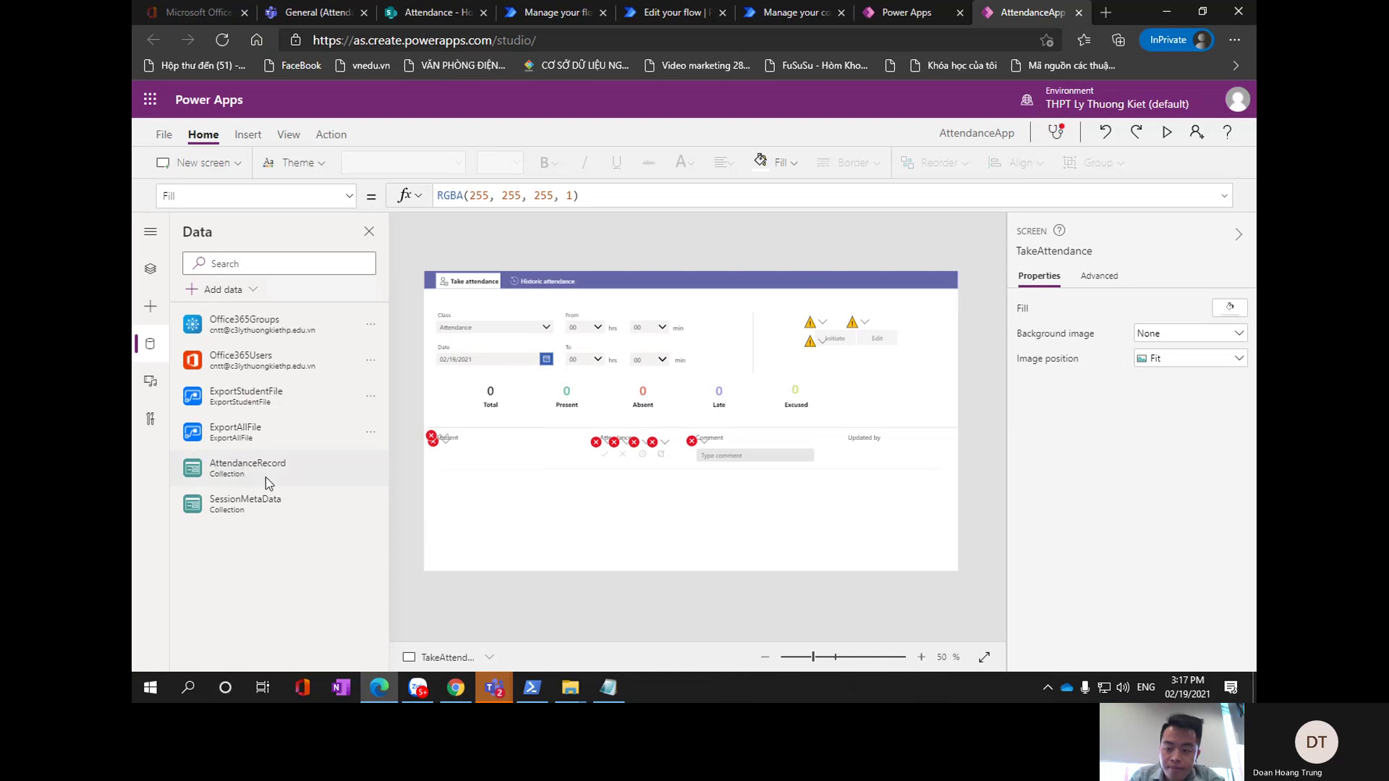
pyautogui.moveTo(261, 475)
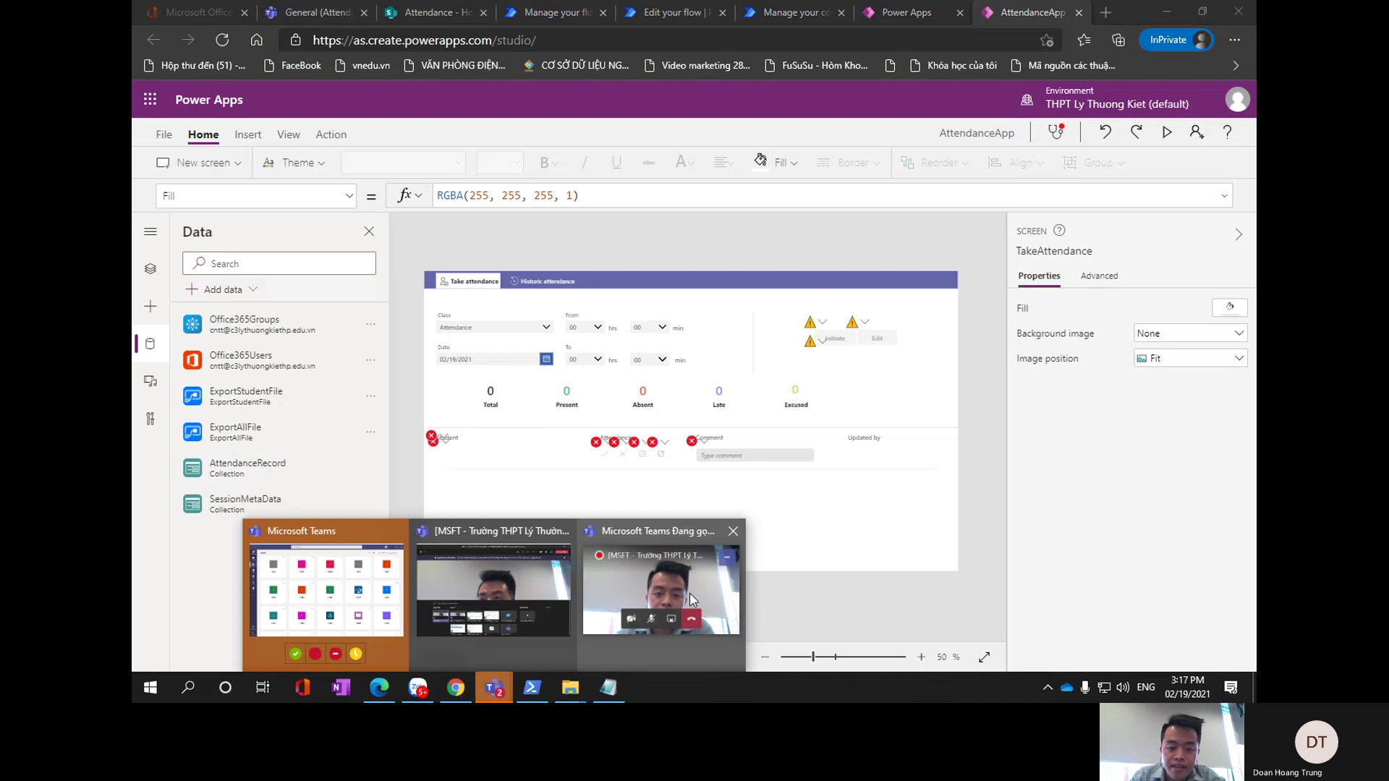
pyautogui.click(756, 534)
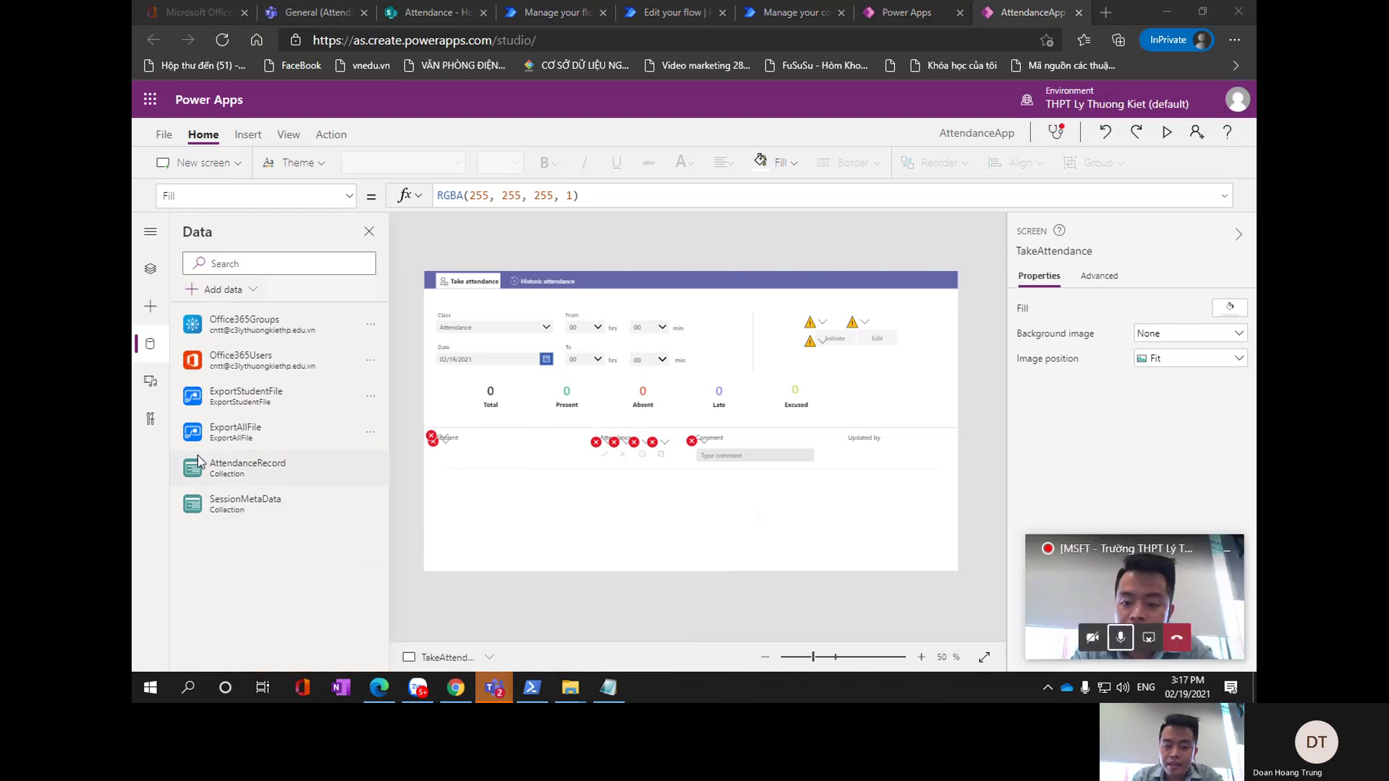
pyautogui.click(238, 478)
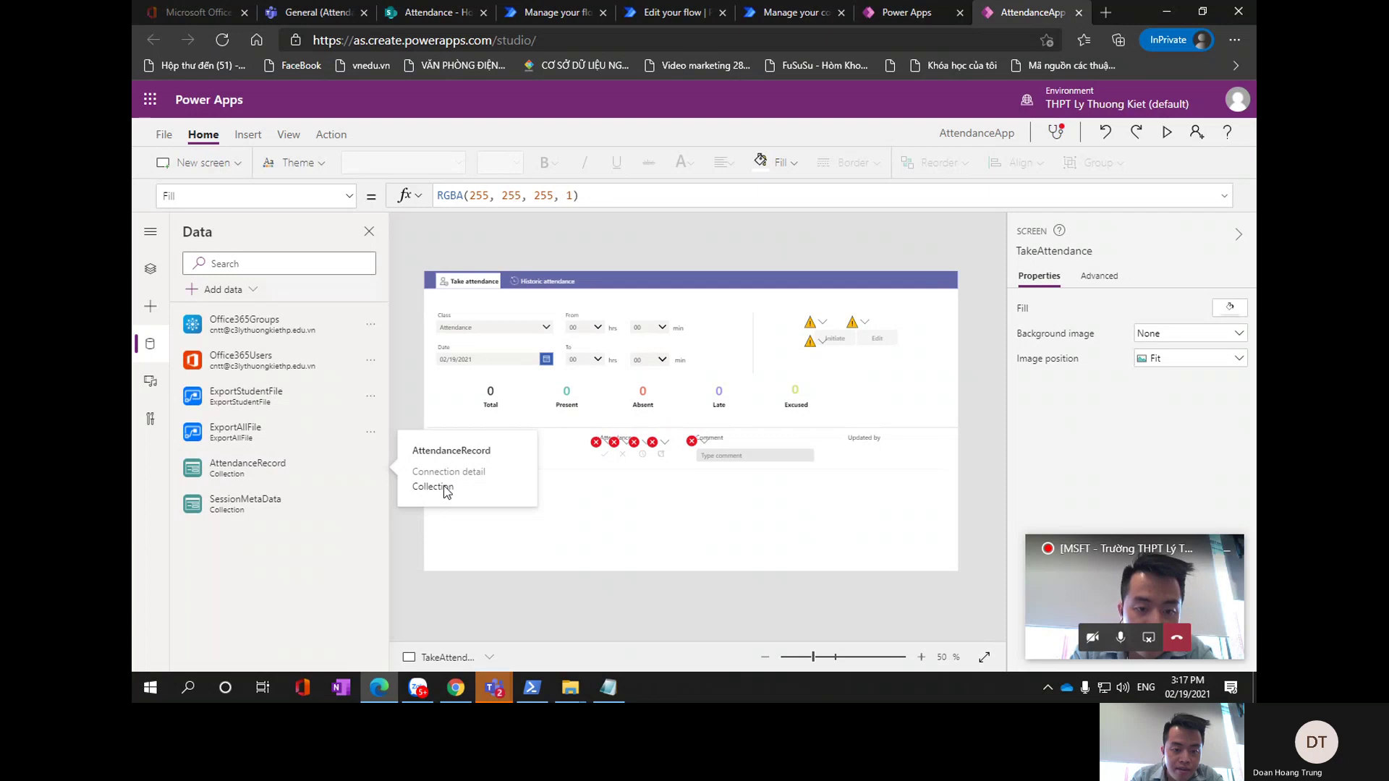
pyautogui.moveTo(268, 500)
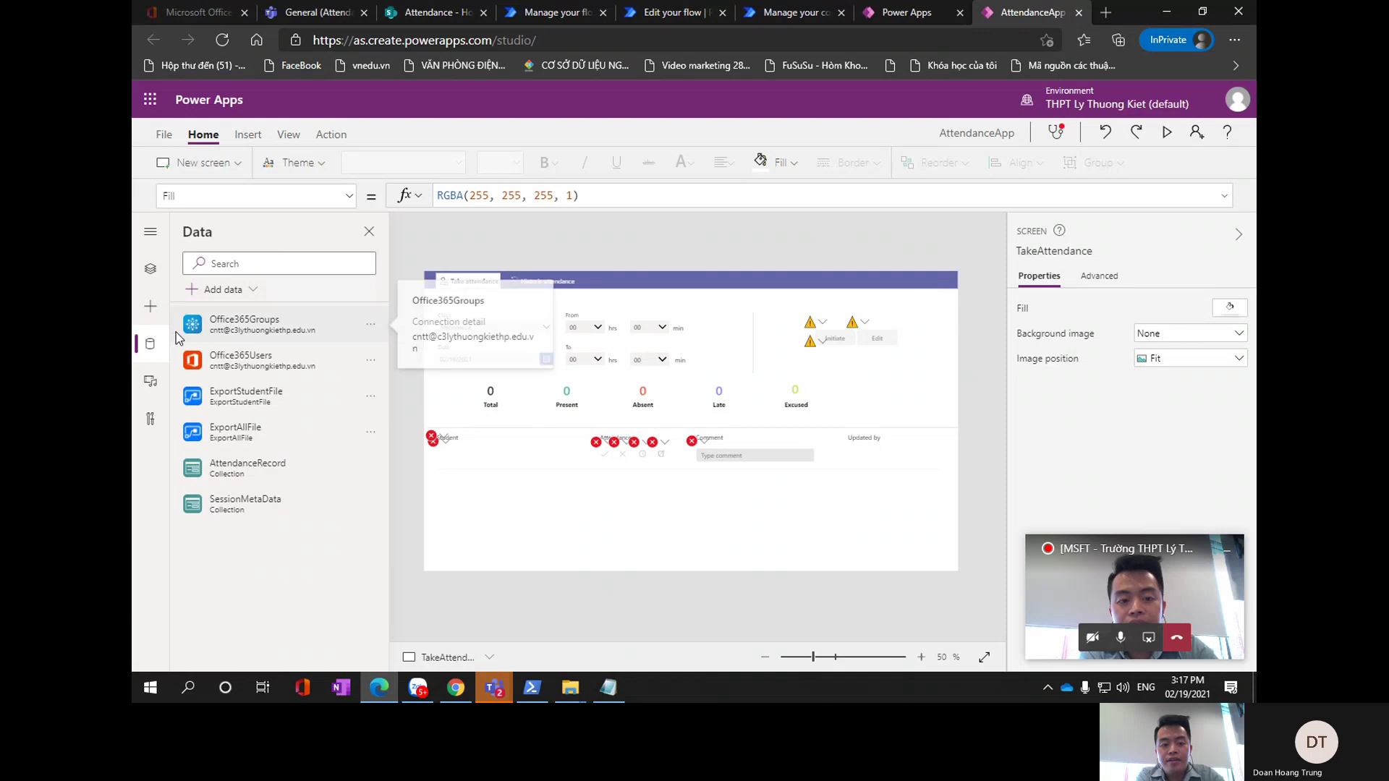
pyautogui.click(217, 289)
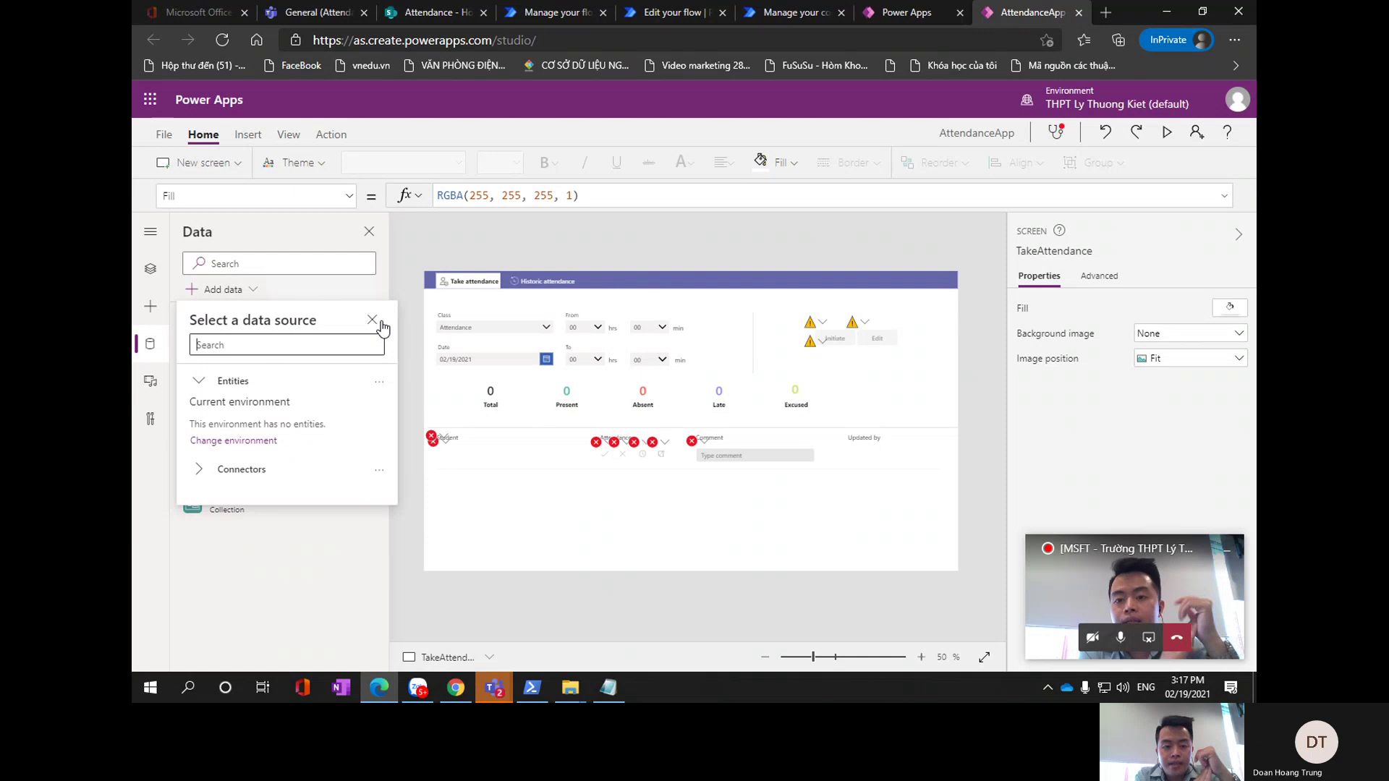
# Step: Search for 'sharepoint' in the data source picker and choose the existing SharePoint connection
pyautogui.hotkey('ctrl', 'v')
pyautogui.hotkey('ctrl', 'a')
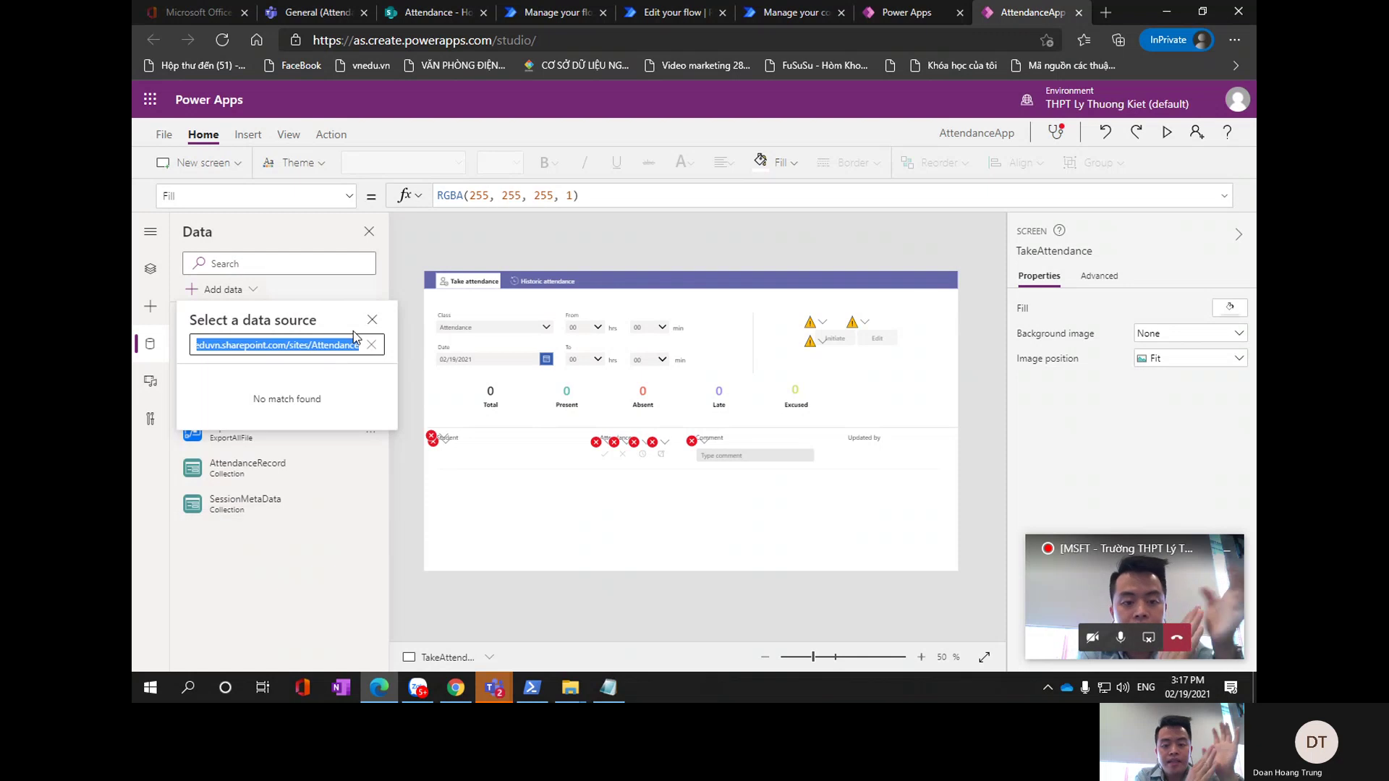
pyautogui.write('share')
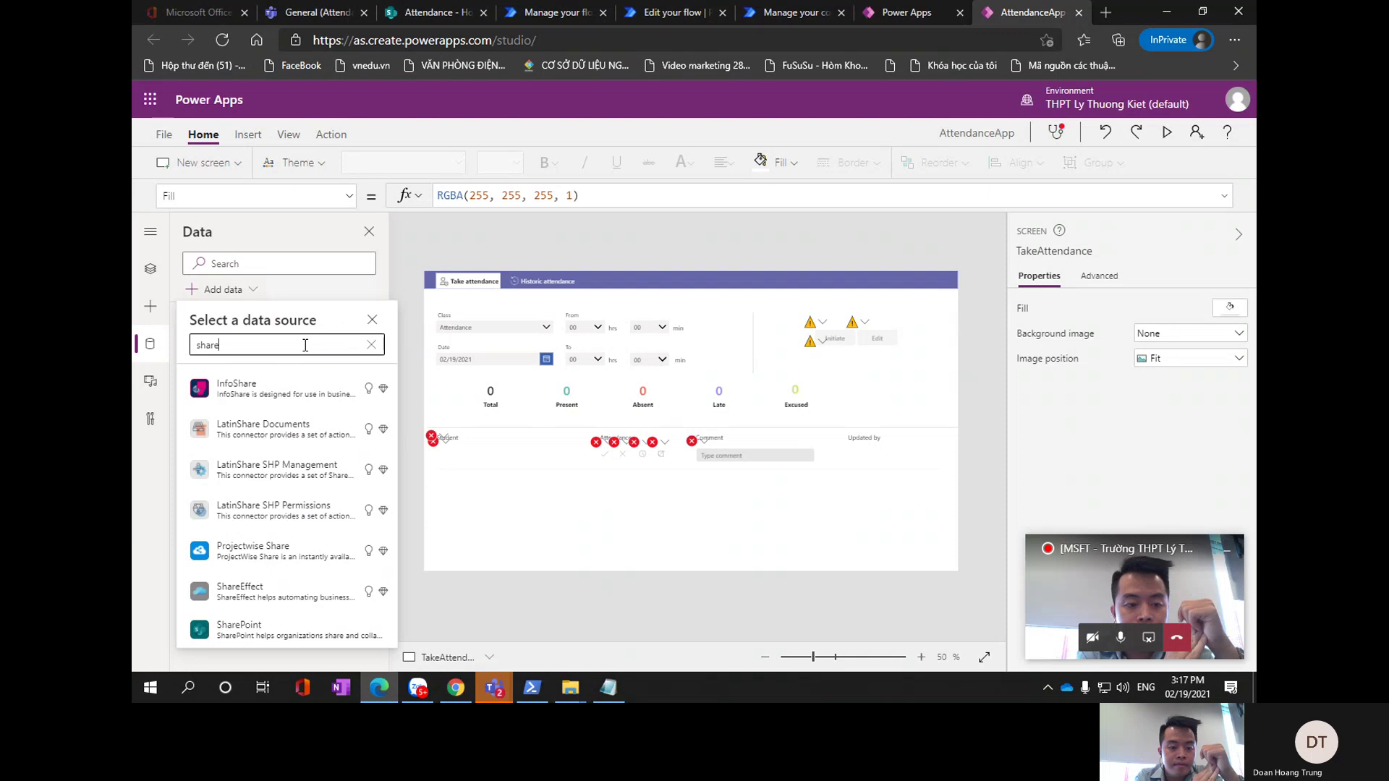
pyautogui.write('po')
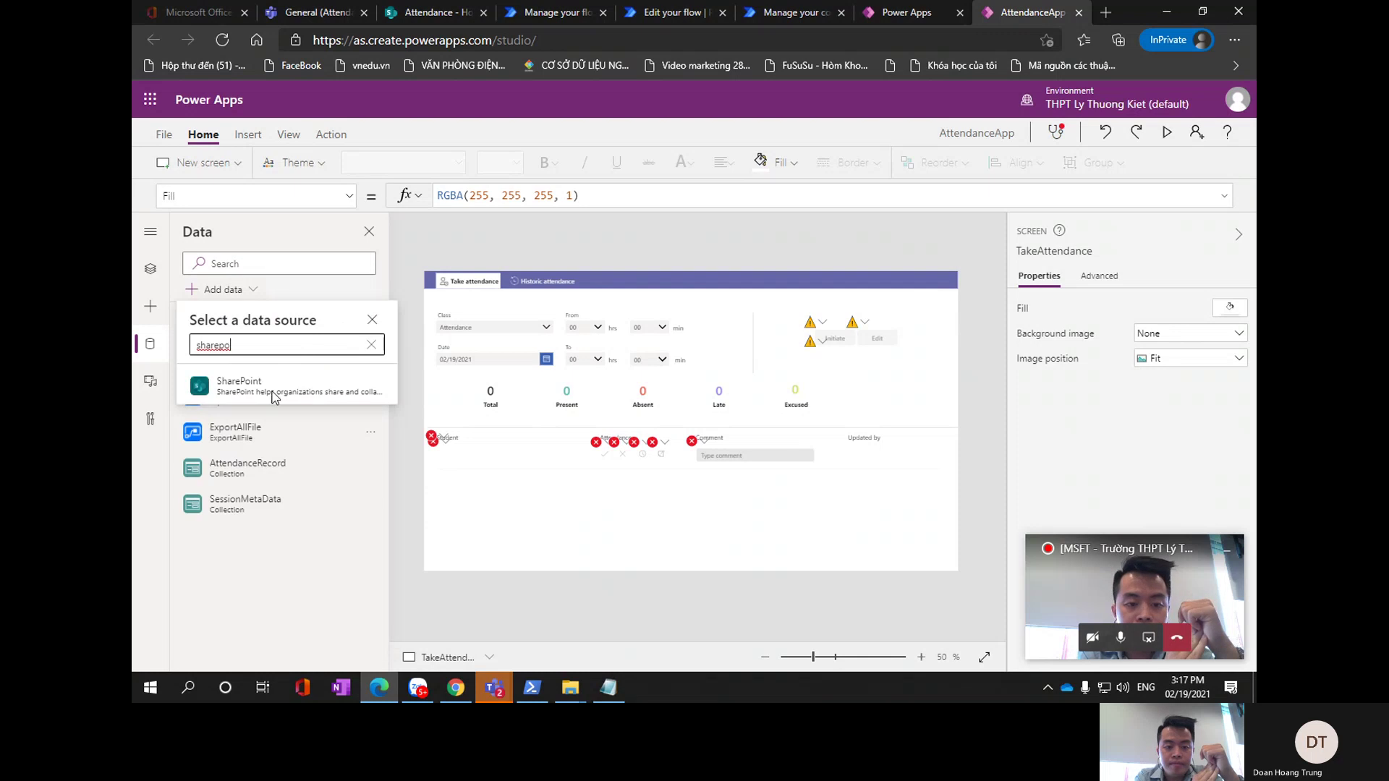
pyautogui.click(275, 386)
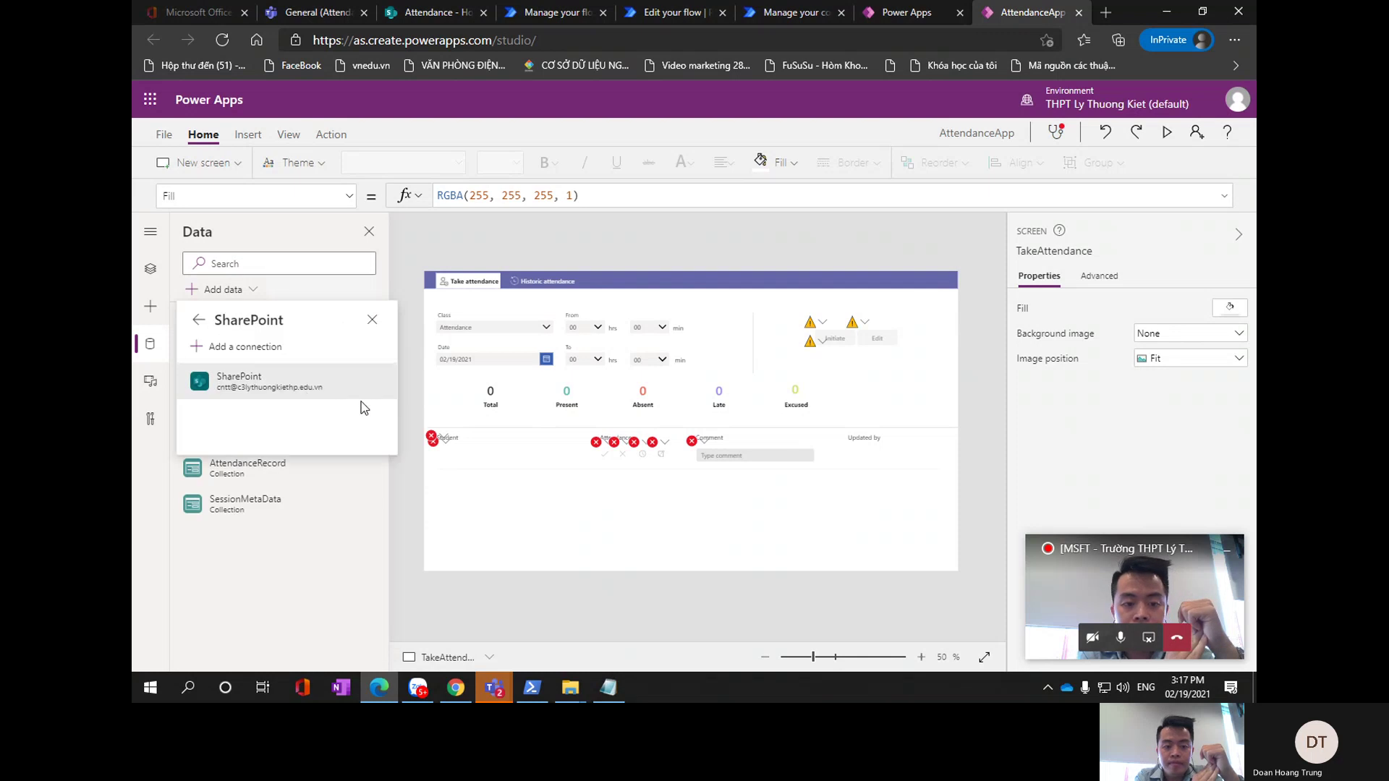
pyautogui.click(226, 376)
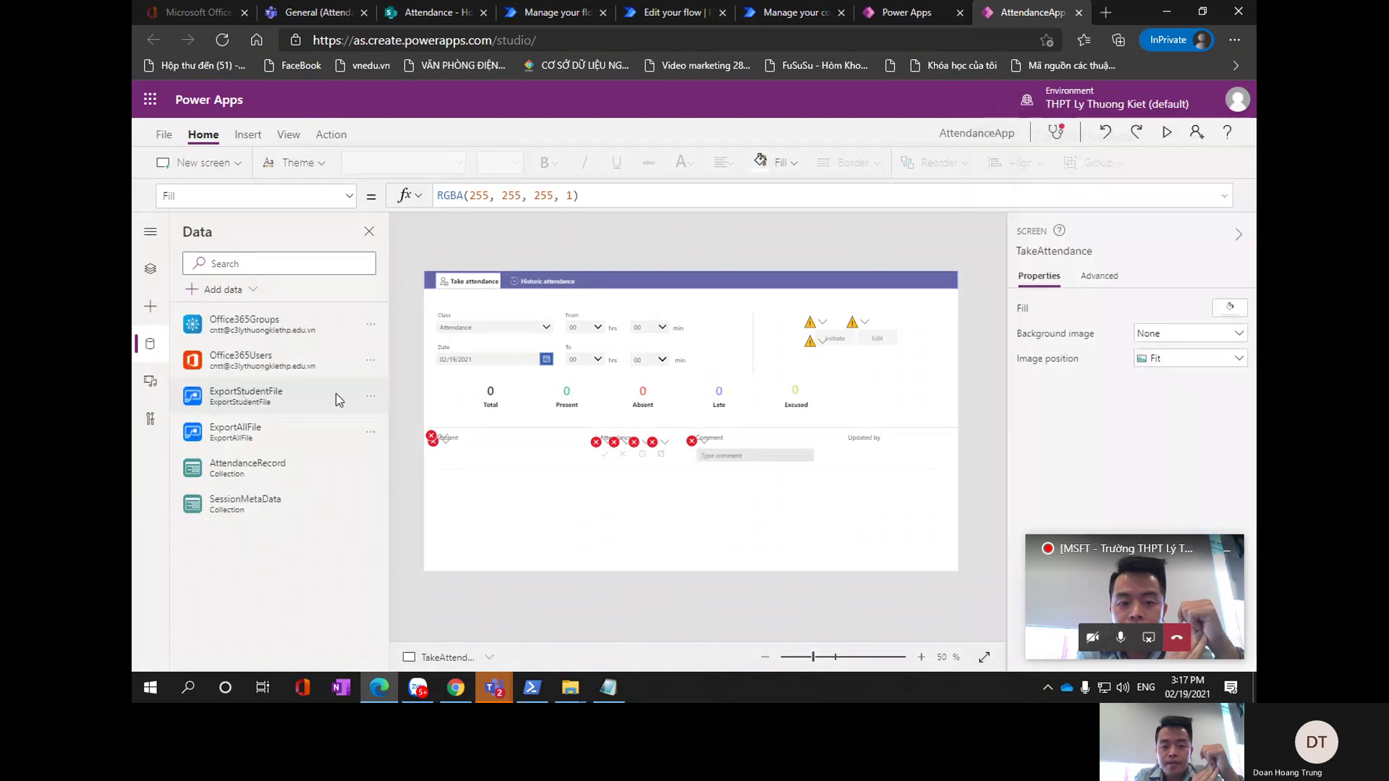
pyautogui.click(221, 290)
pyautogui.write('sh')
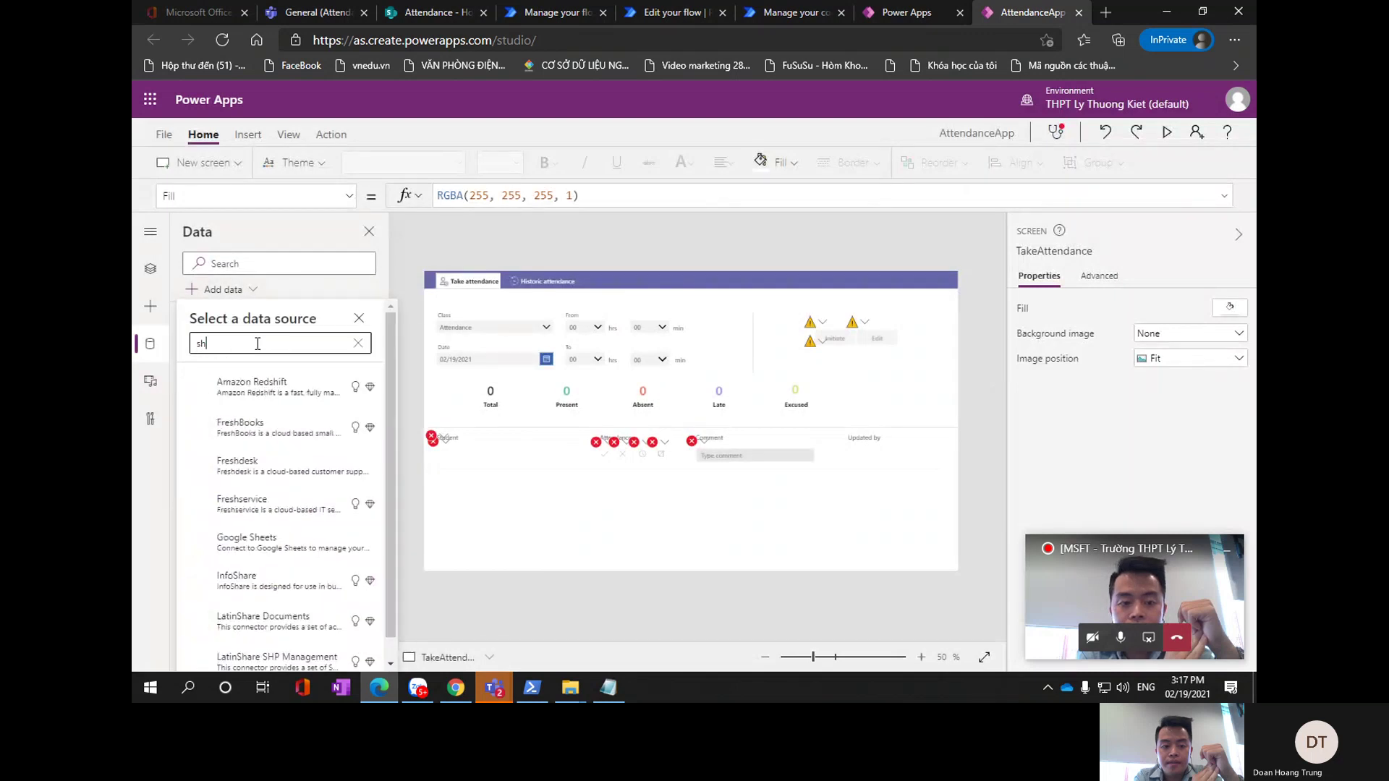
pyautogui.write('arepoint')
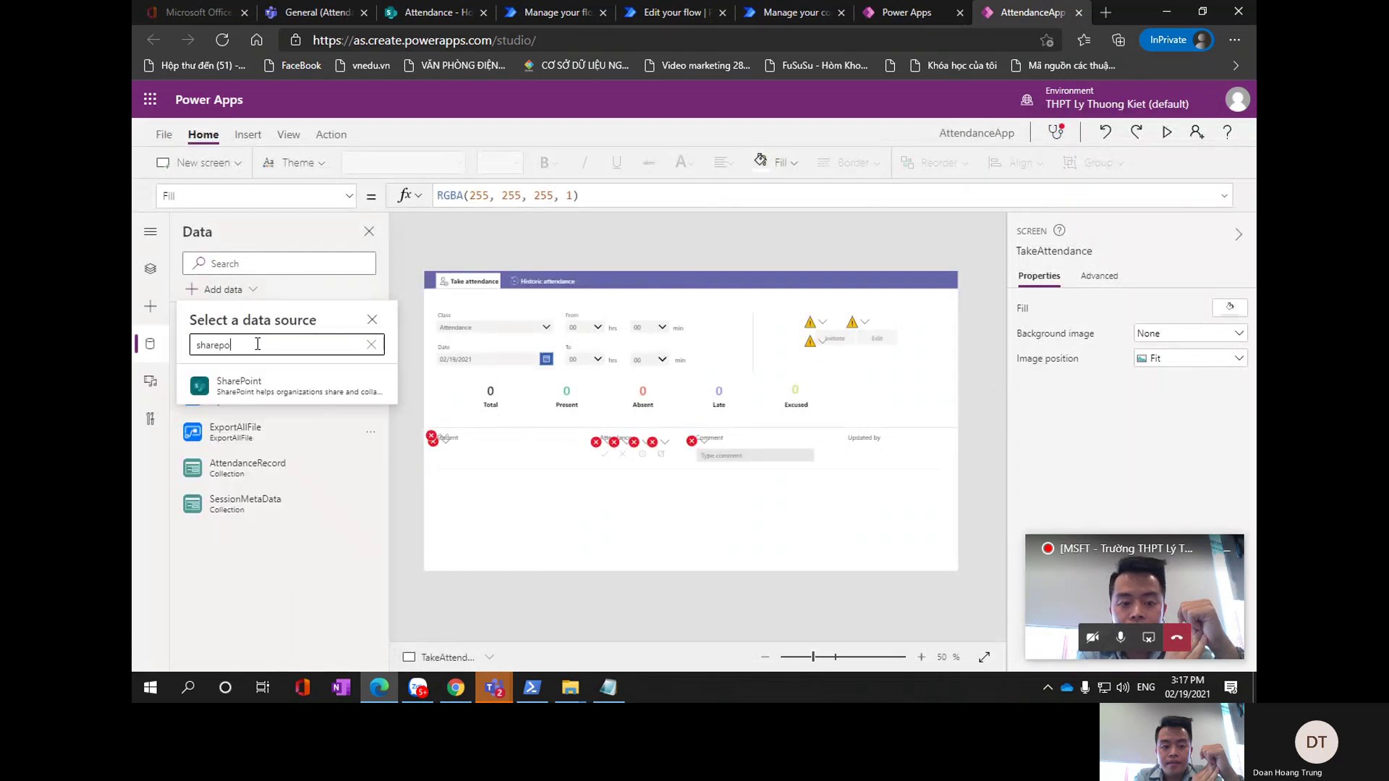
pyautogui.click(262, 397)
pyautogui.click(269, 384)
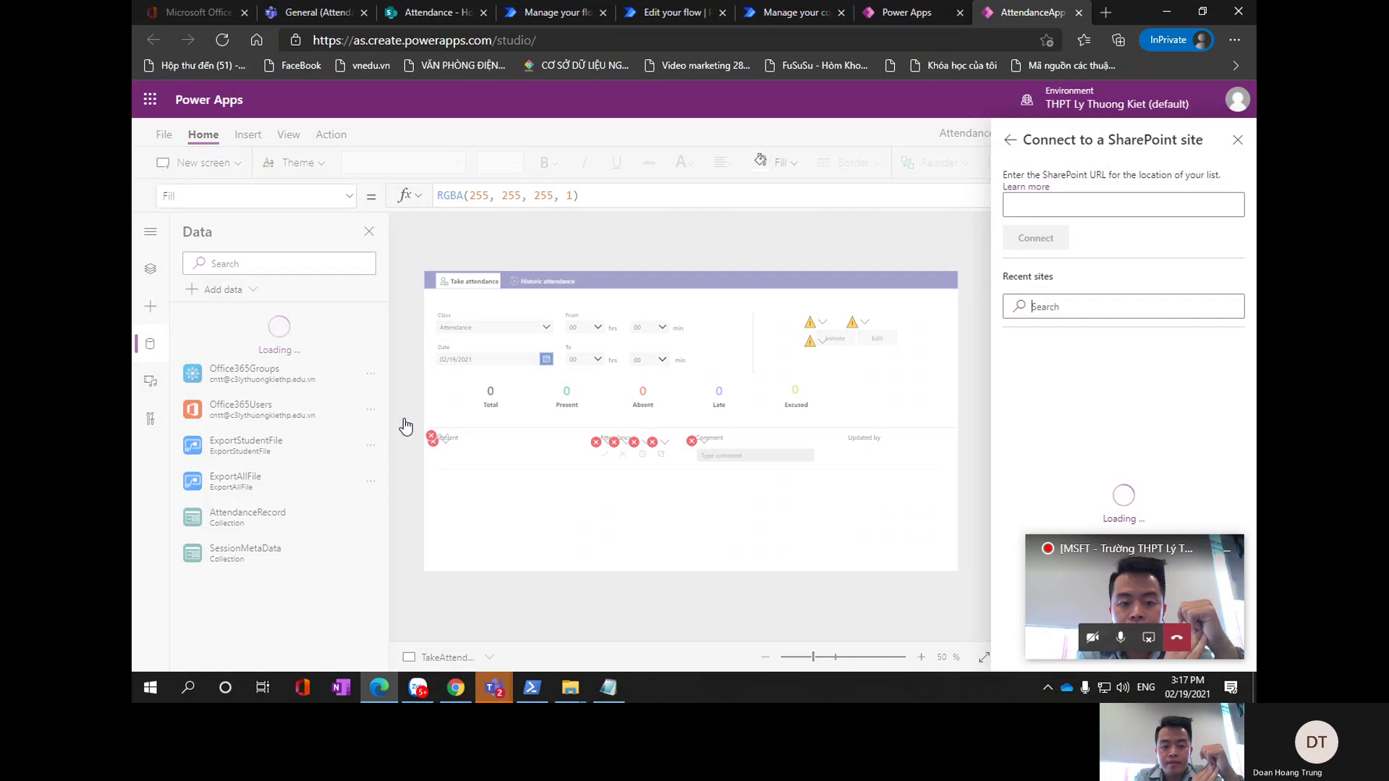
# Step: Paste the Attendance site address, tick AttendanceRecord and SessionMetaData, and connect them
pyautogui.click(1069, 206)
pyautogui.hotkey('ctrl', 'v')
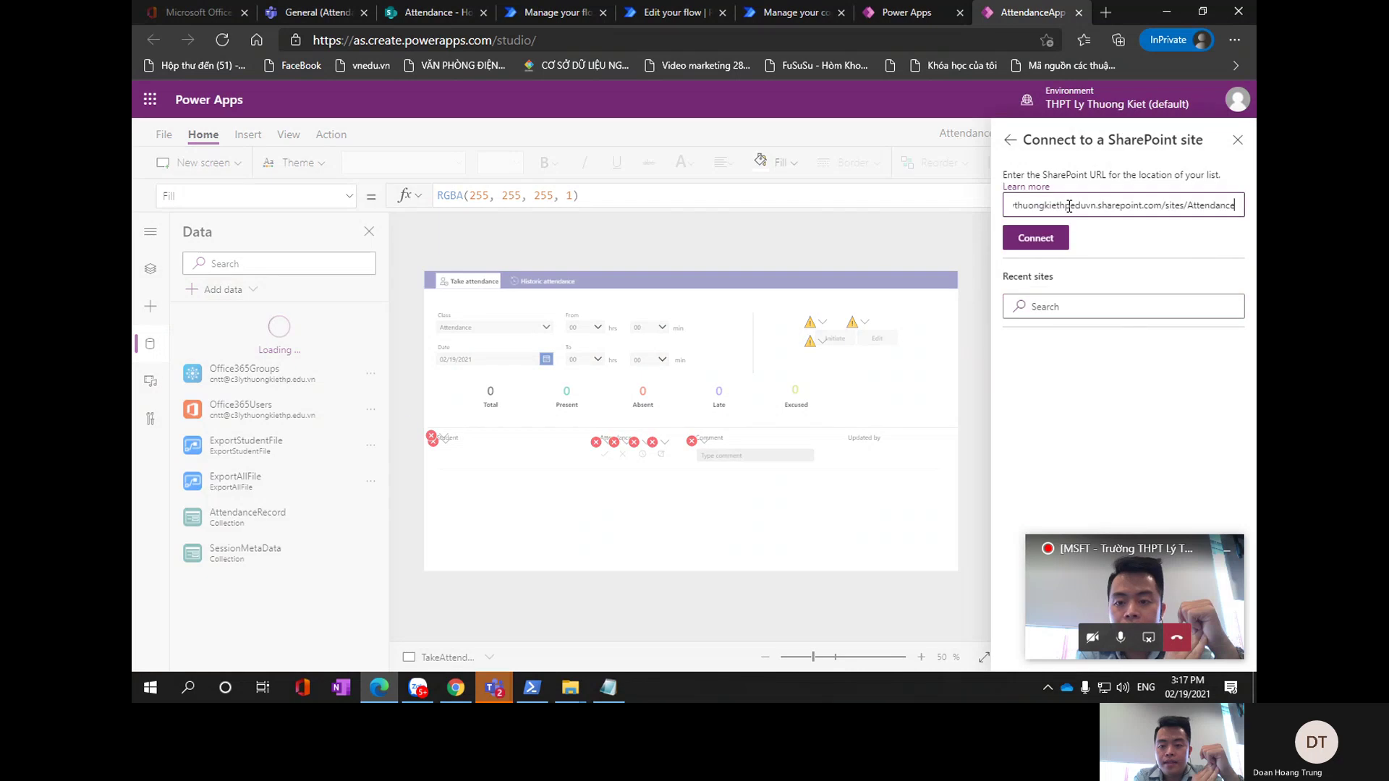
pyautogui.click(1054, 238)
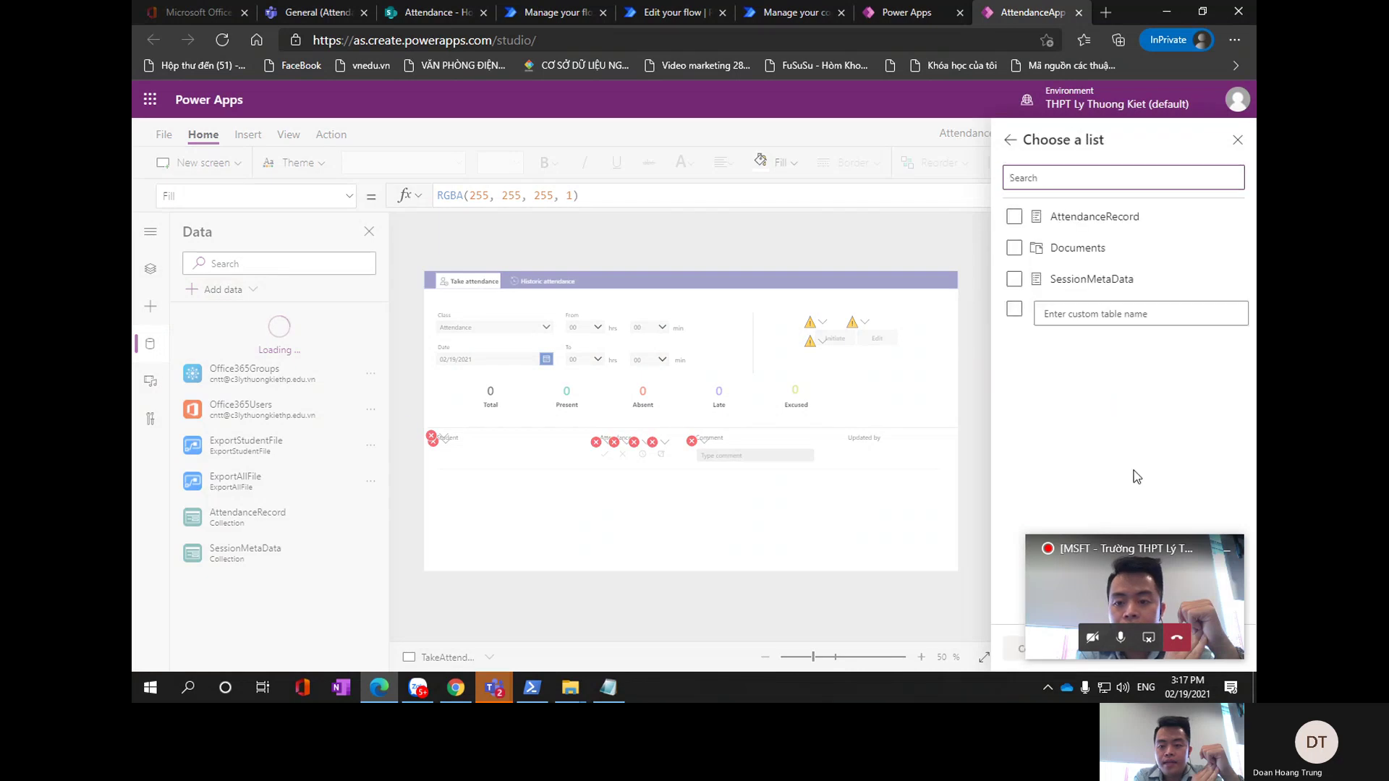
pyautogui.click(1226, 550)
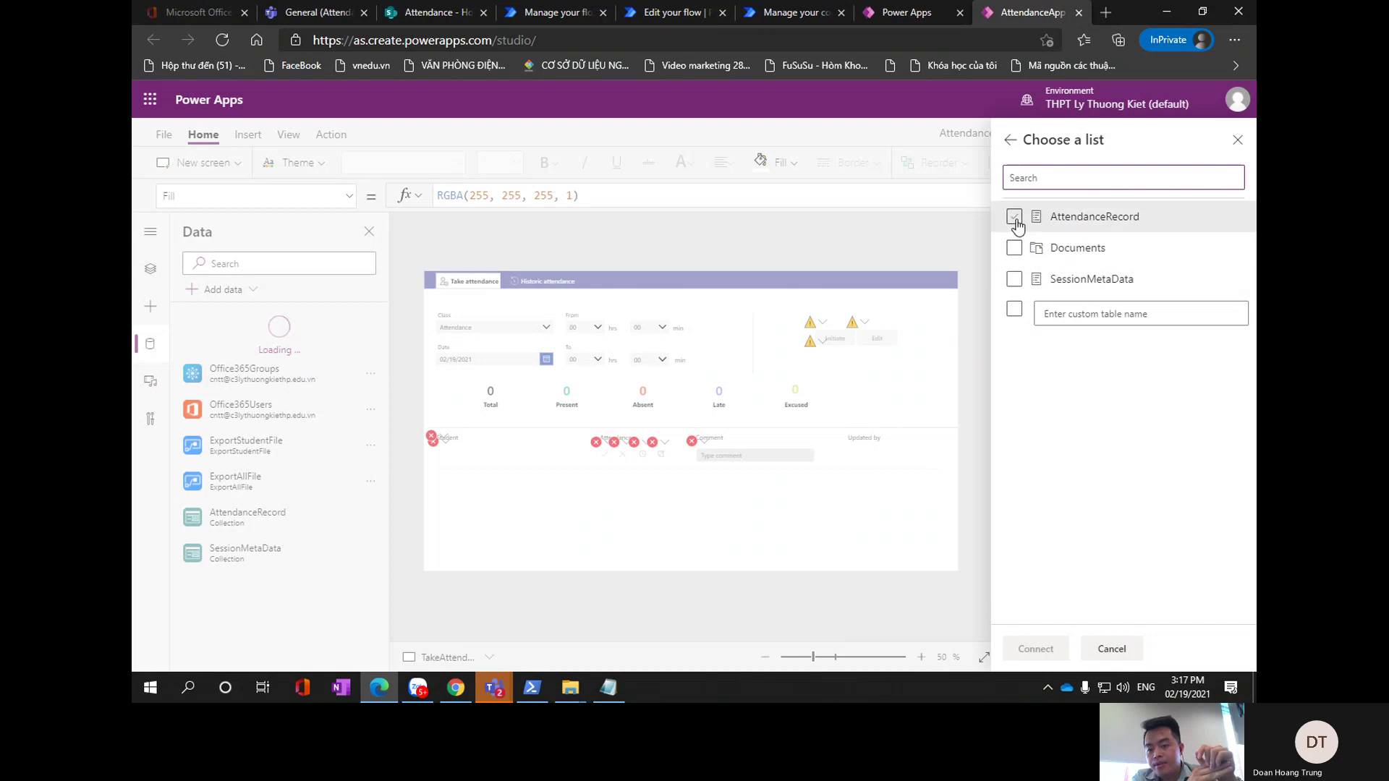
pyautogui.click(1014, 216)
pyautogui.click(1014, 279)
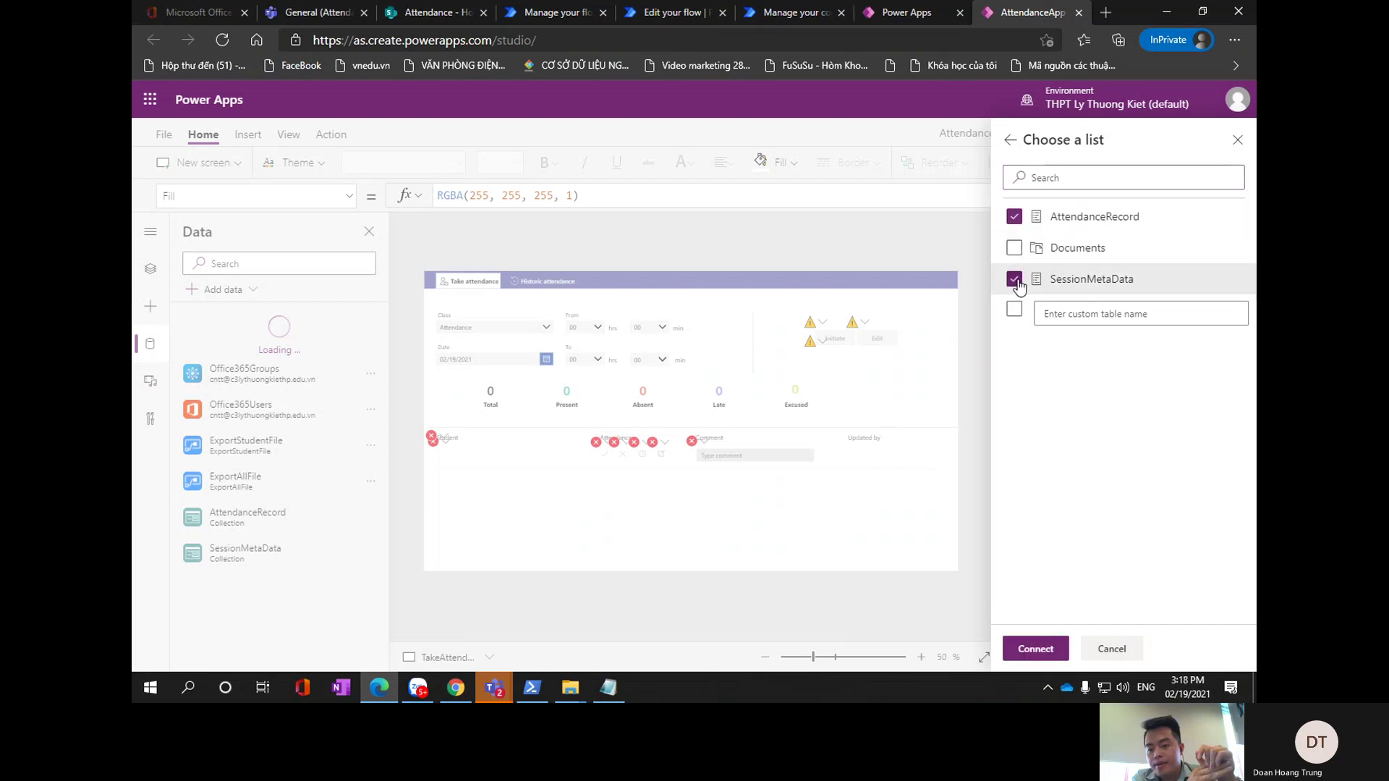
pyautogui.click(1035, 649)
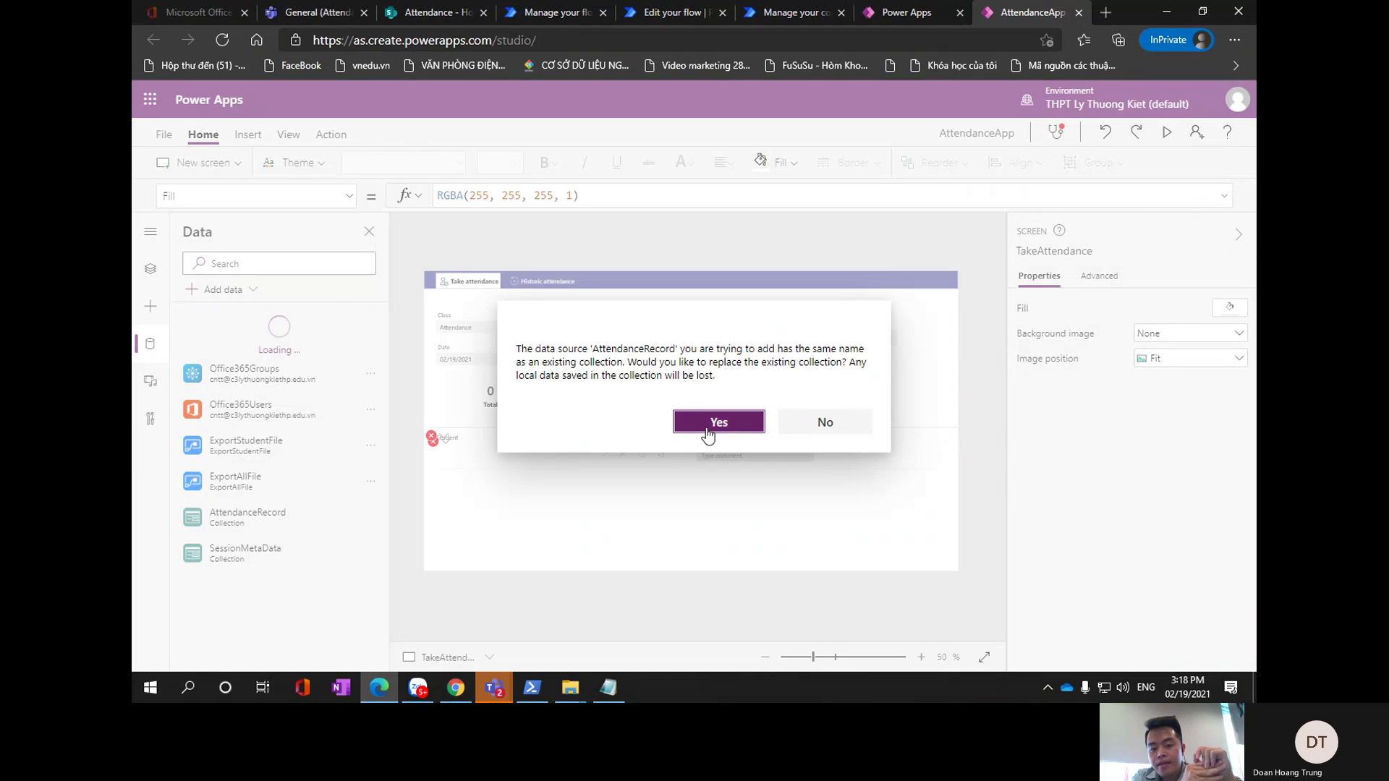
# Step: Confirm replacing the AttendanceRecord and SessionMetaData collections with the same-named SharePoint lists
pyautogui.click(681, 431)
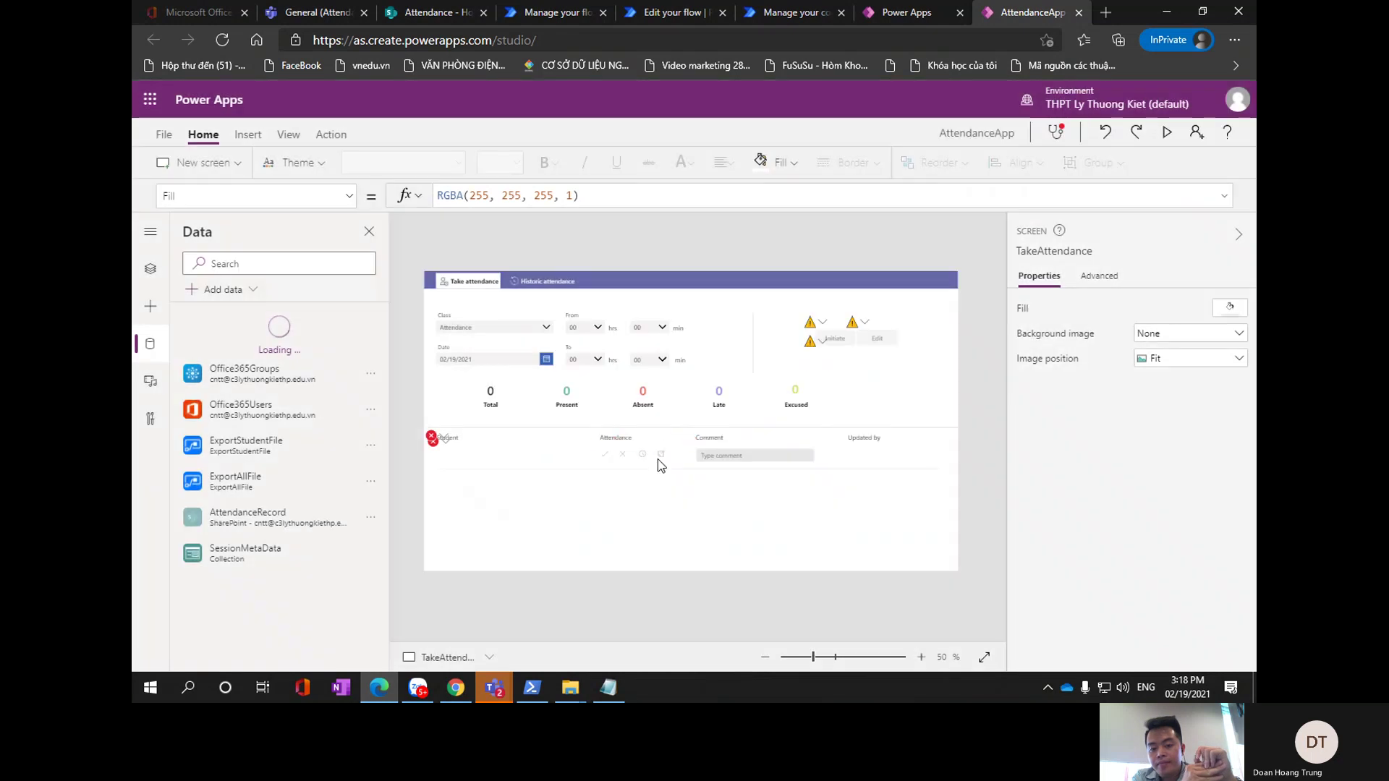
pyautogui.click(720, 429)
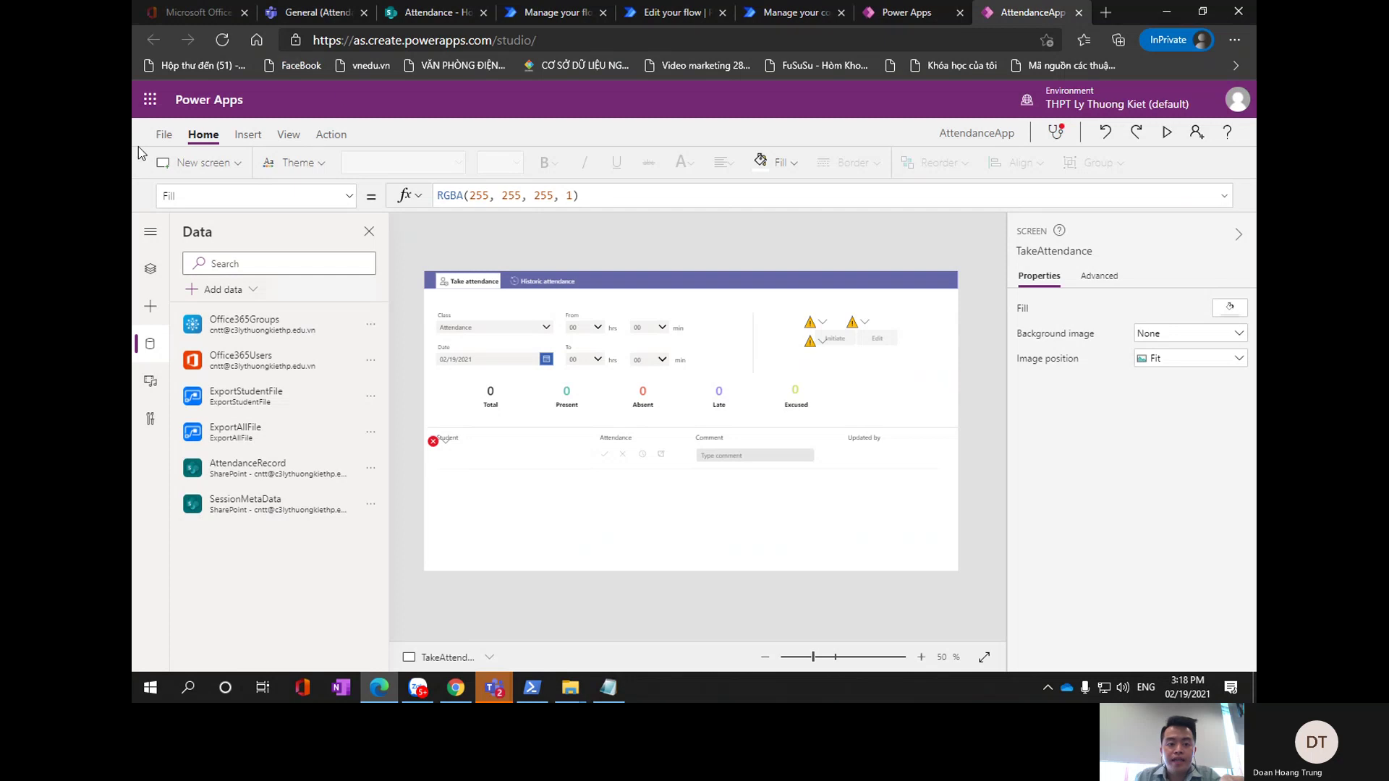
# Step: Save AttendanceApp via File > Save, publish this version, and open its Share settings
pyautogui.click(163, 136)
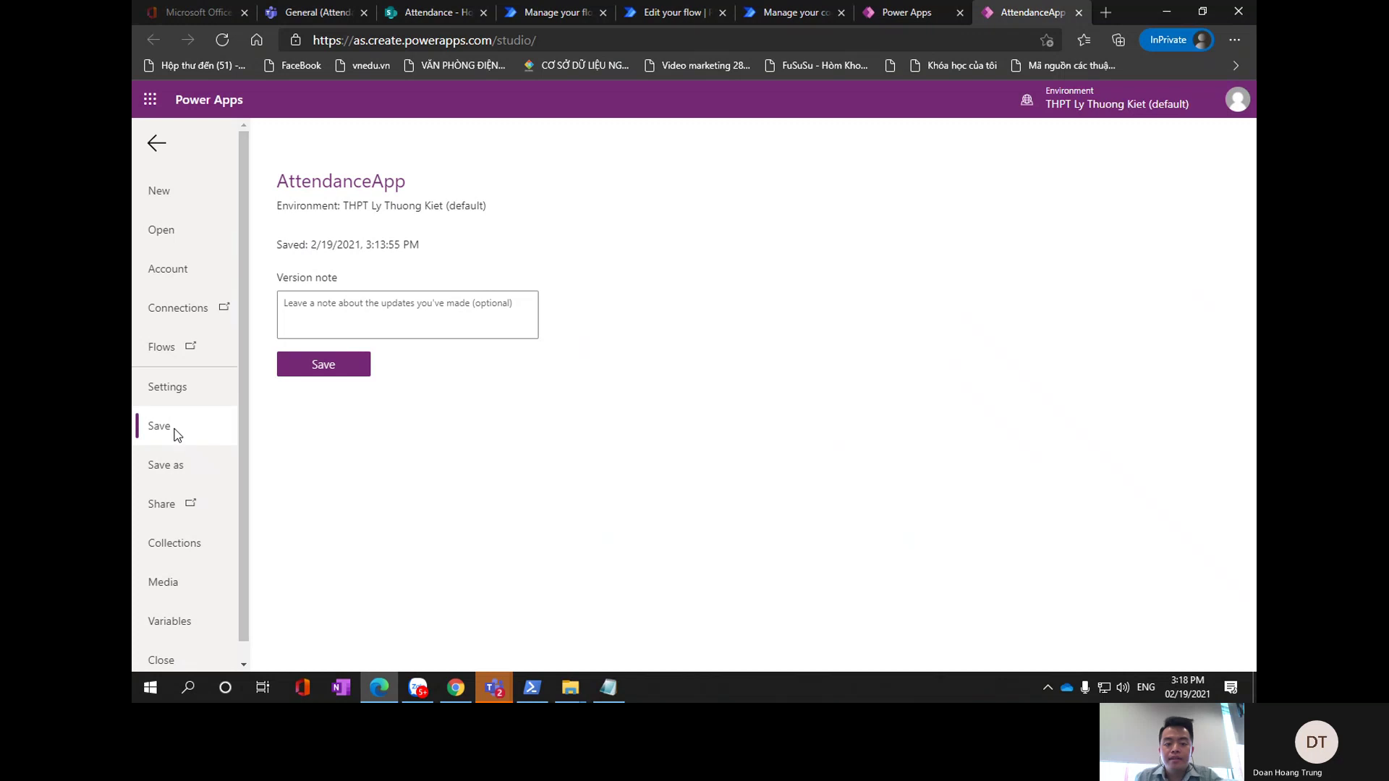
pyautogui.click(335, 362)
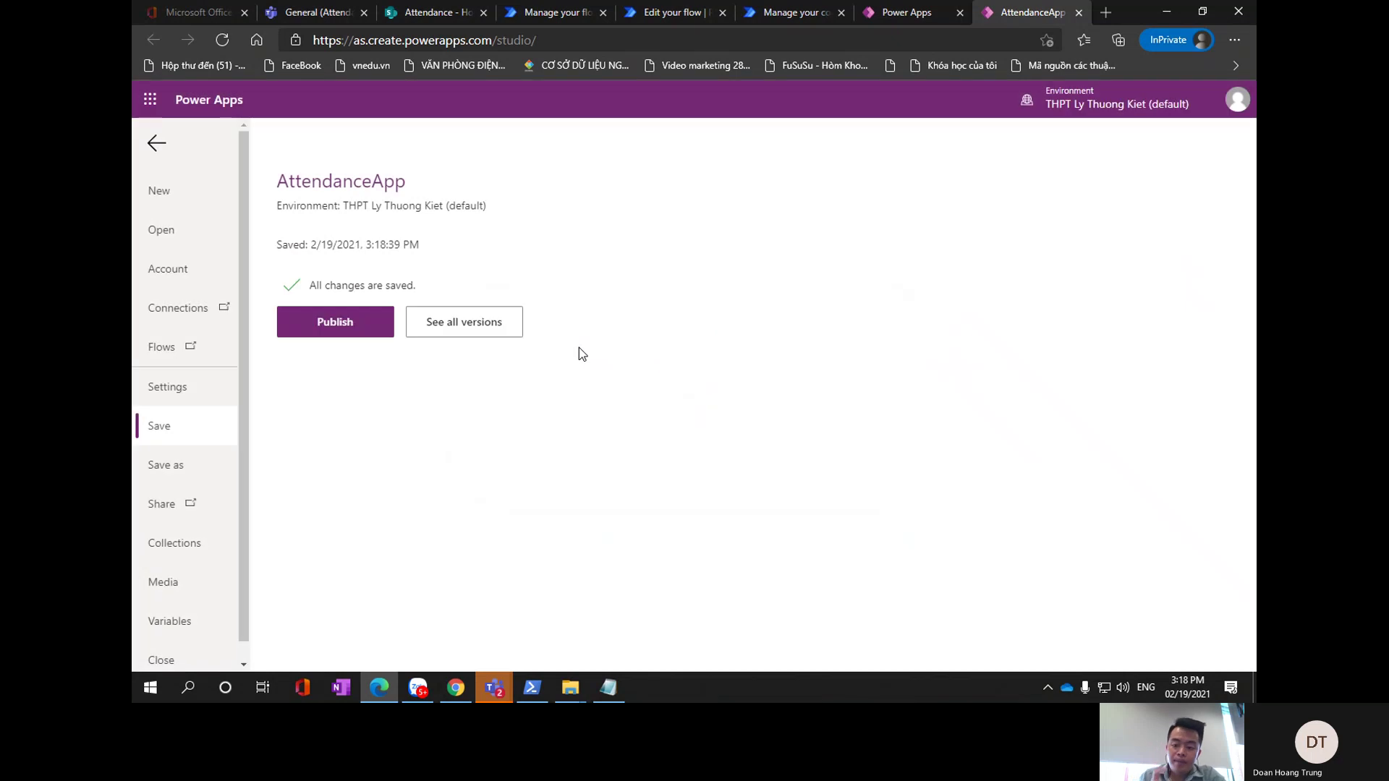
pyautogui.click(371, 325)
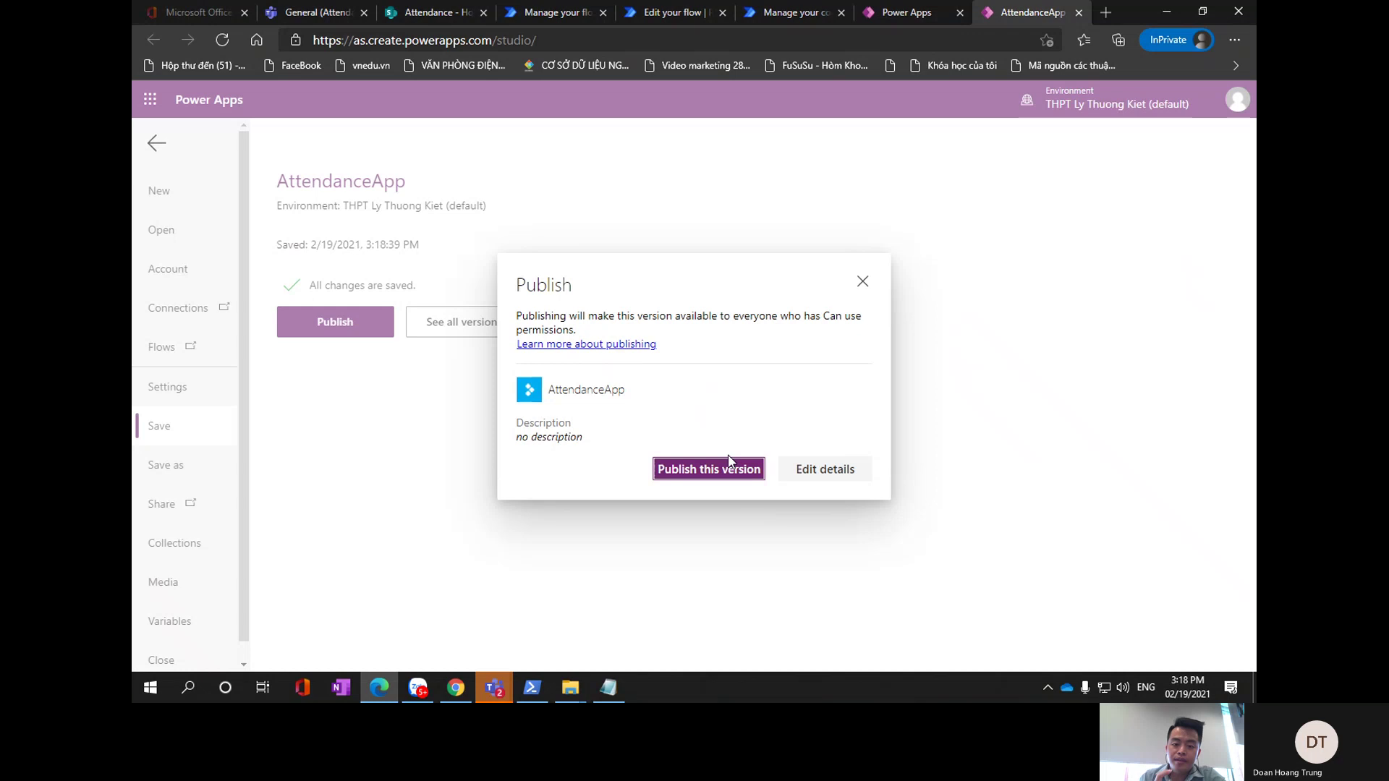
pyautogui.click(727, 470)
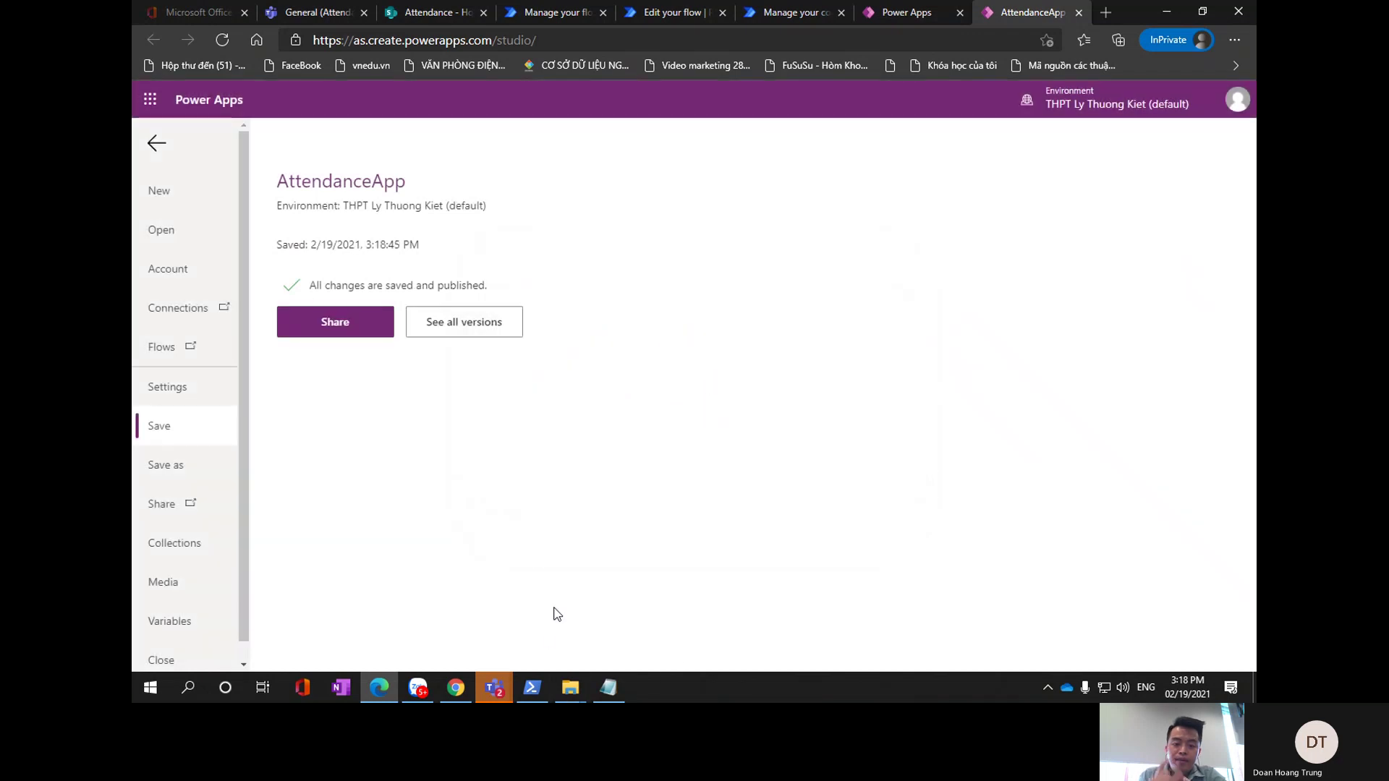
pyautogui.click(358, 326)
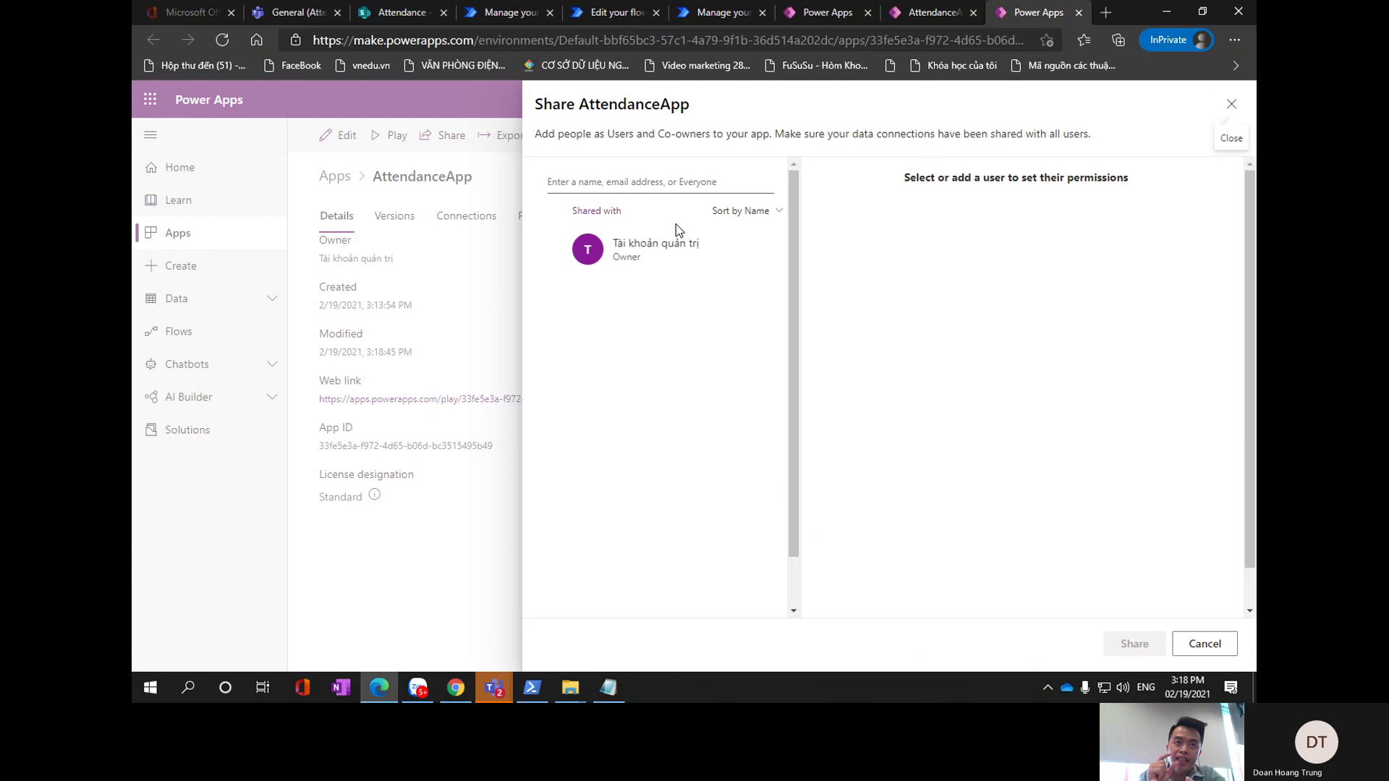
# Step: Share AttendanceApp with the 'Attendance' group as a user, then switch to the Chrome window
pyautogui.click(605, 179)
pyautogui.write('https://c3lythuongkiethpeduvn.sharepoint.com/sites/Attendance')
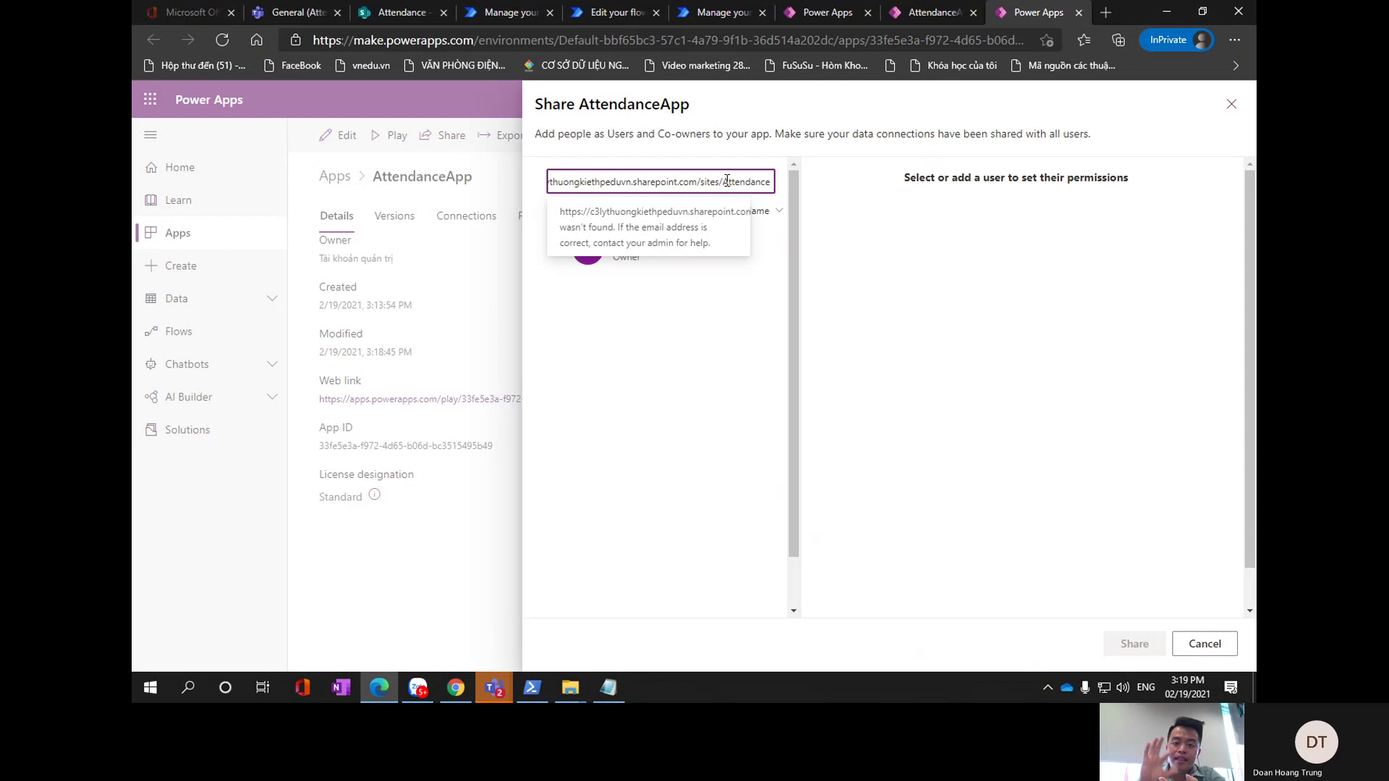
pyautogui.hotkey('ctrl', 'a')
pyautogui.write('Attendance')
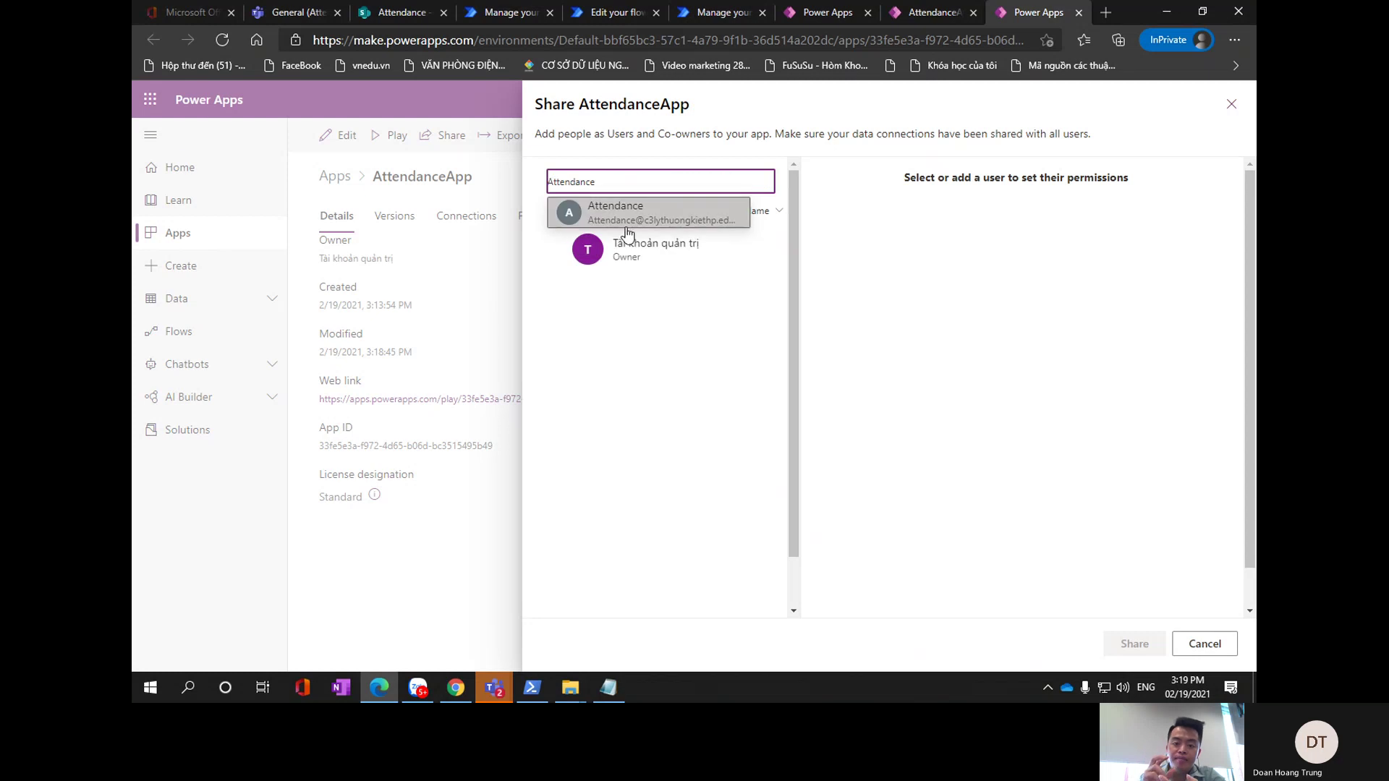
pyautogui.click(628, 217)
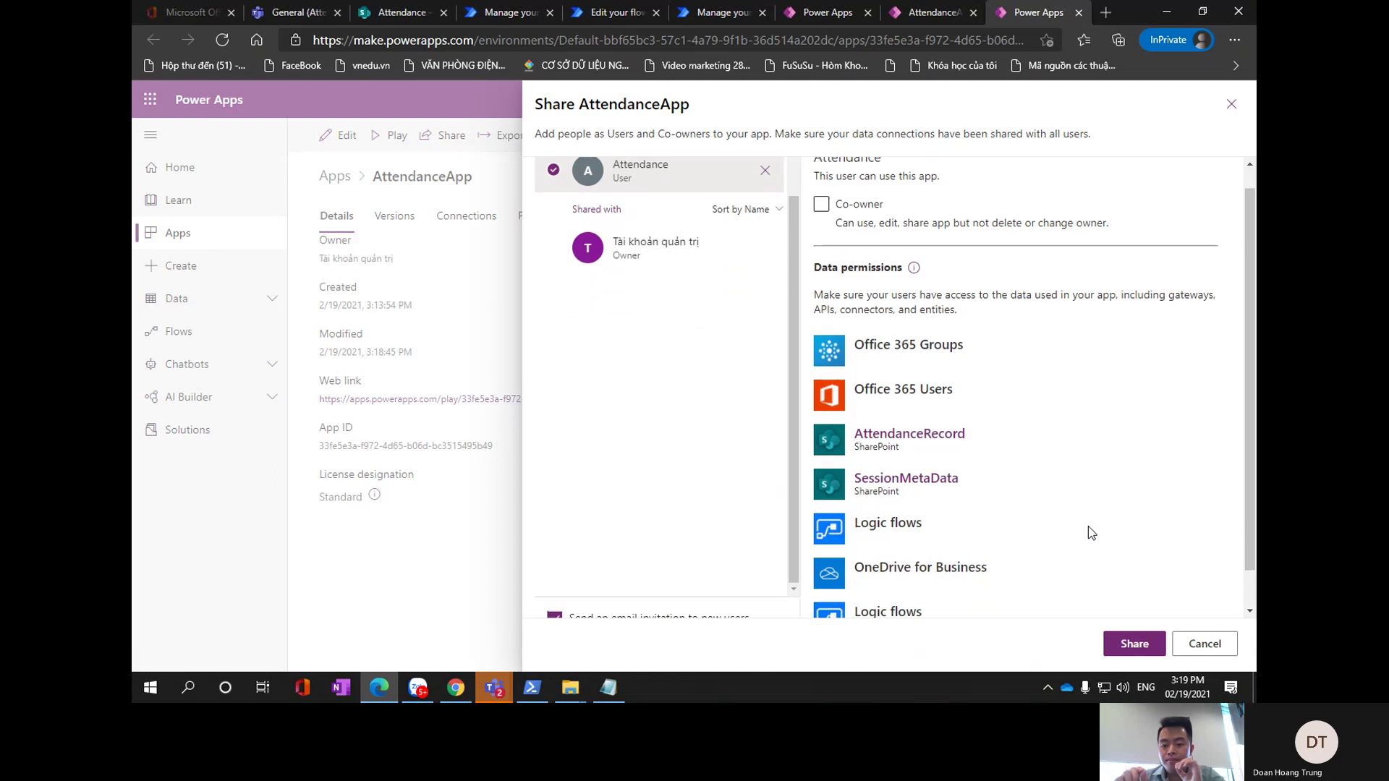
pyautogui.click(1135, 644)
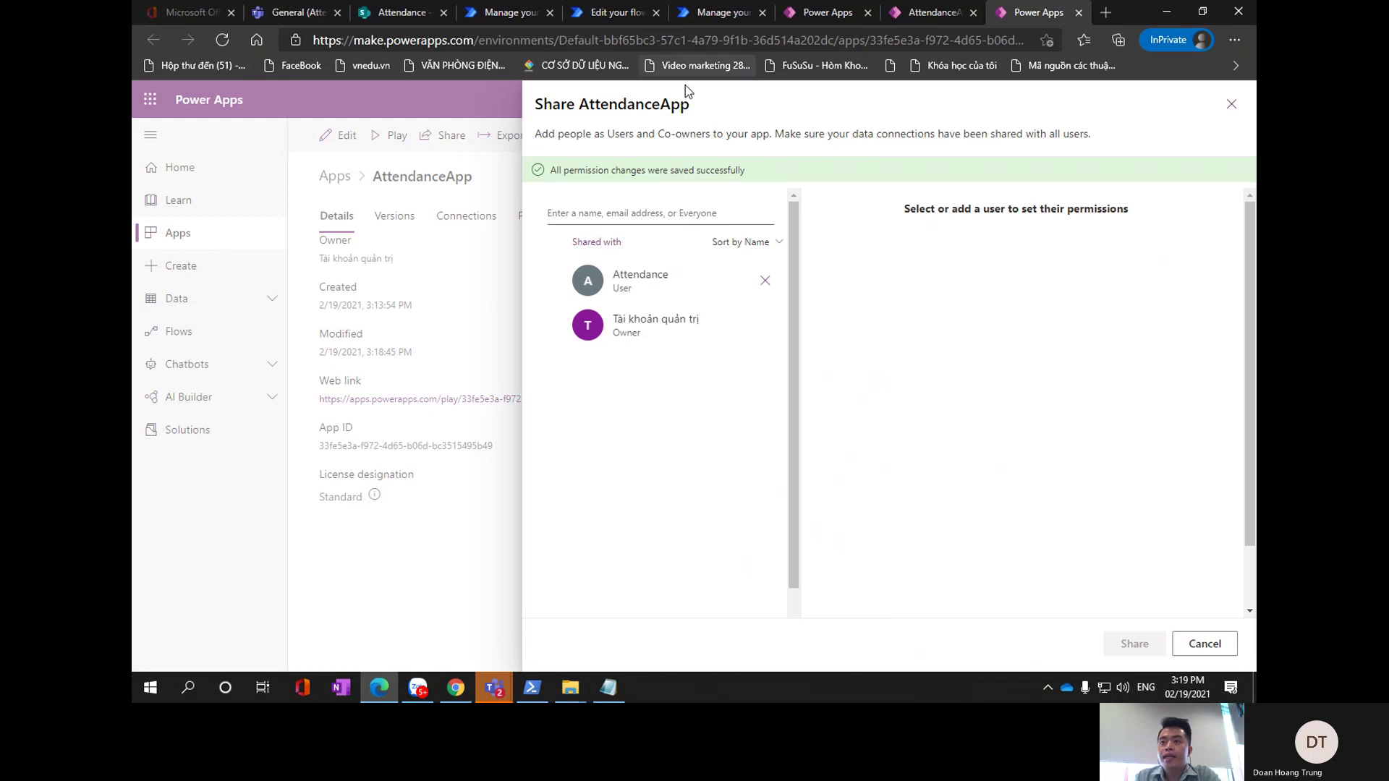
pyautogui.click(456, 687)
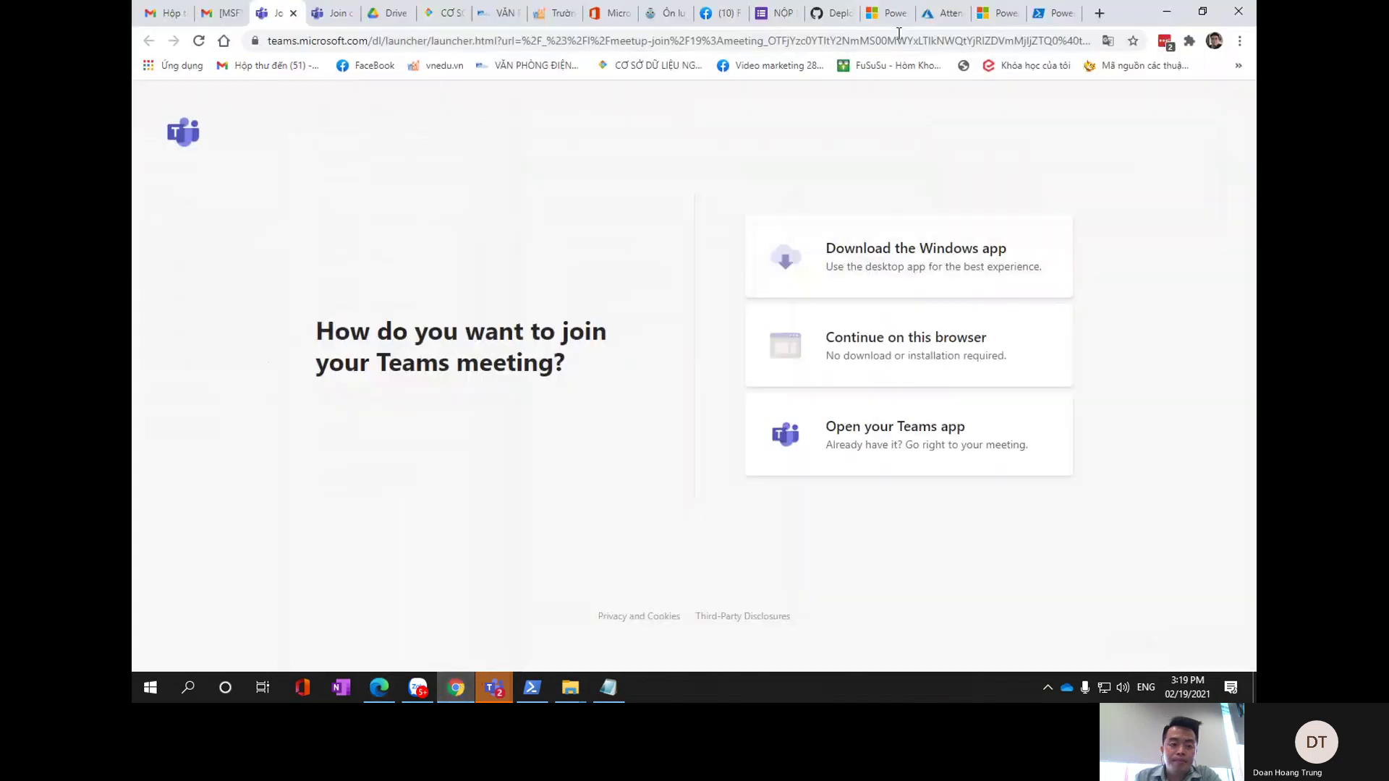
# Step: Open the GitHub Deployment-guide tab and read through its deployment steps
pyautogui.click(832, 13)
pyautogui.scroll(-1, 543, 652)
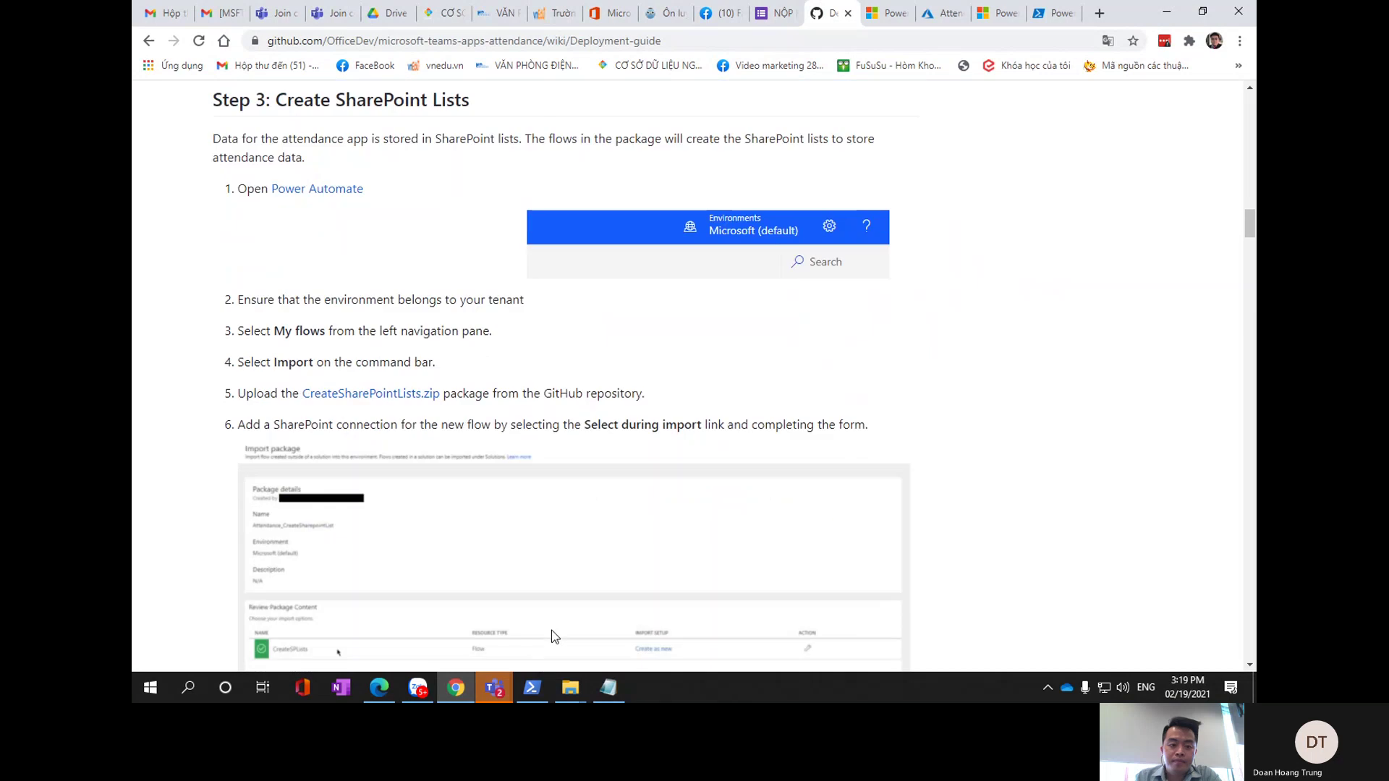
pyautogui.scroll(-5, 555, 623)
pyautogui.scroll(6, 558, 596)
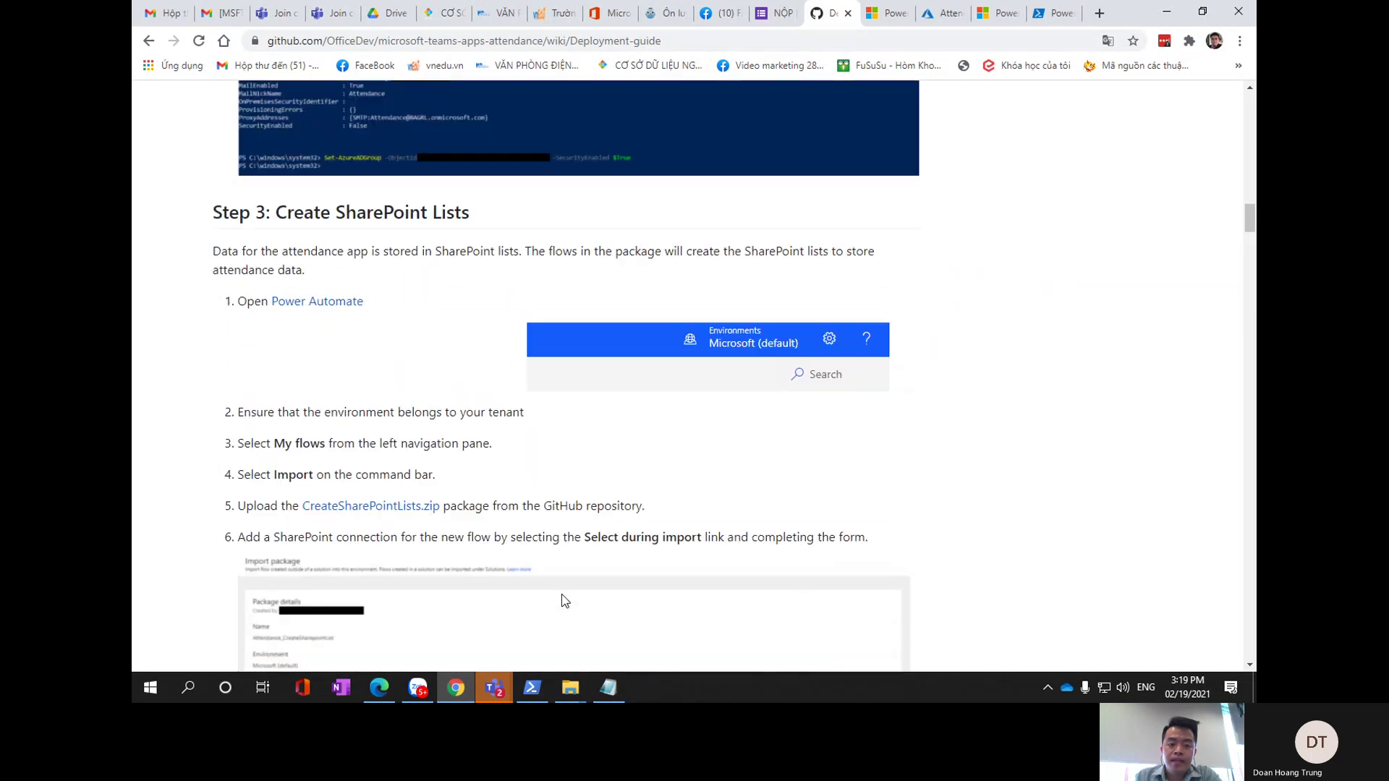
pyautogui.scroll(-10, 565, 601)
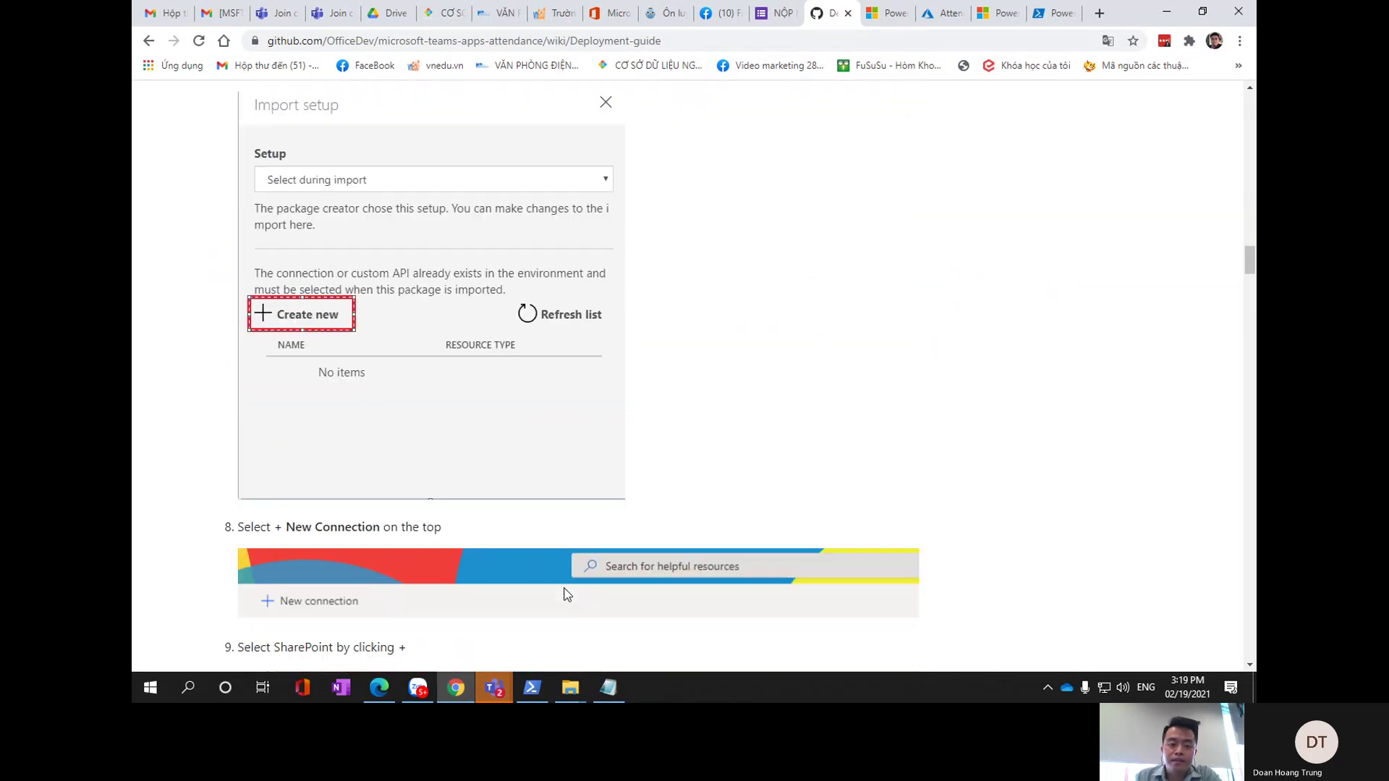
pyautogui.scroll(-20, 566, 594)
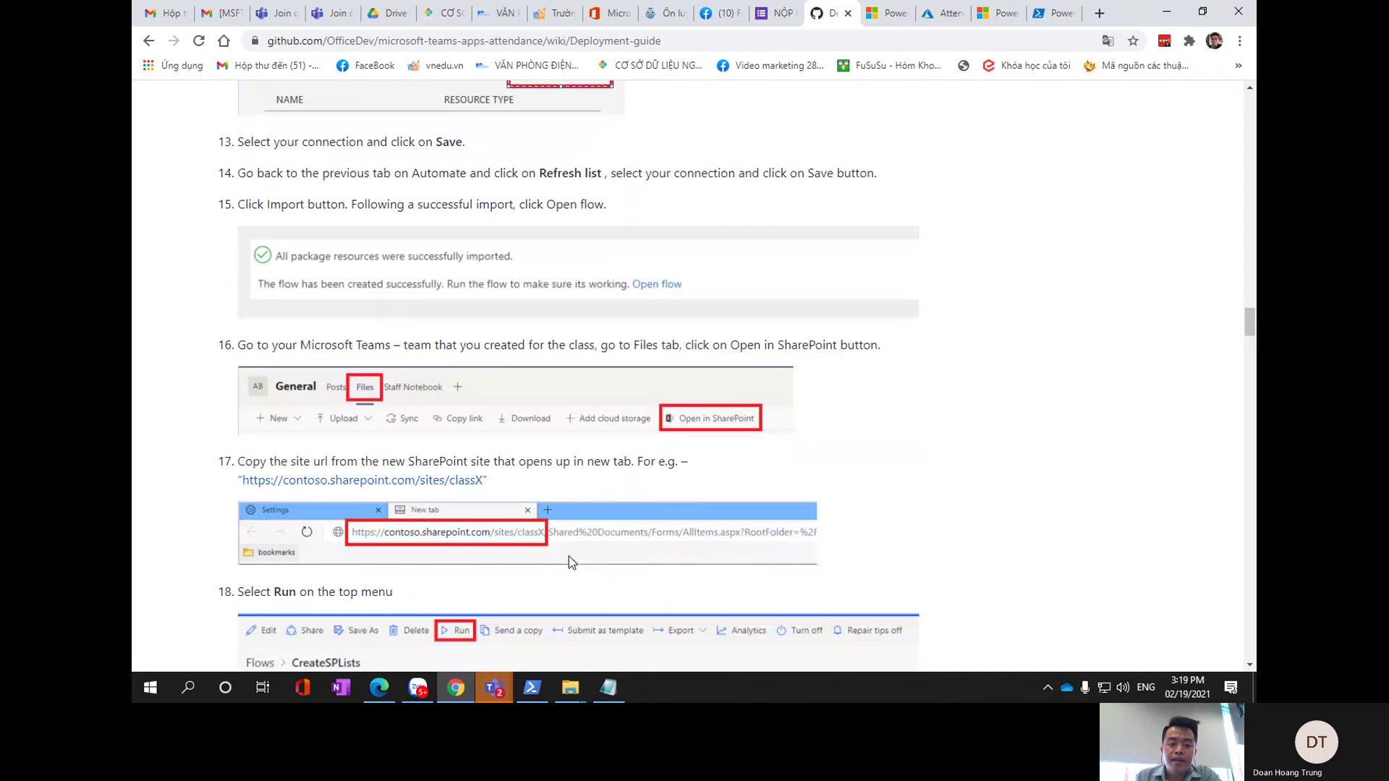
pyautogui.scroll(-20, 571, 563)
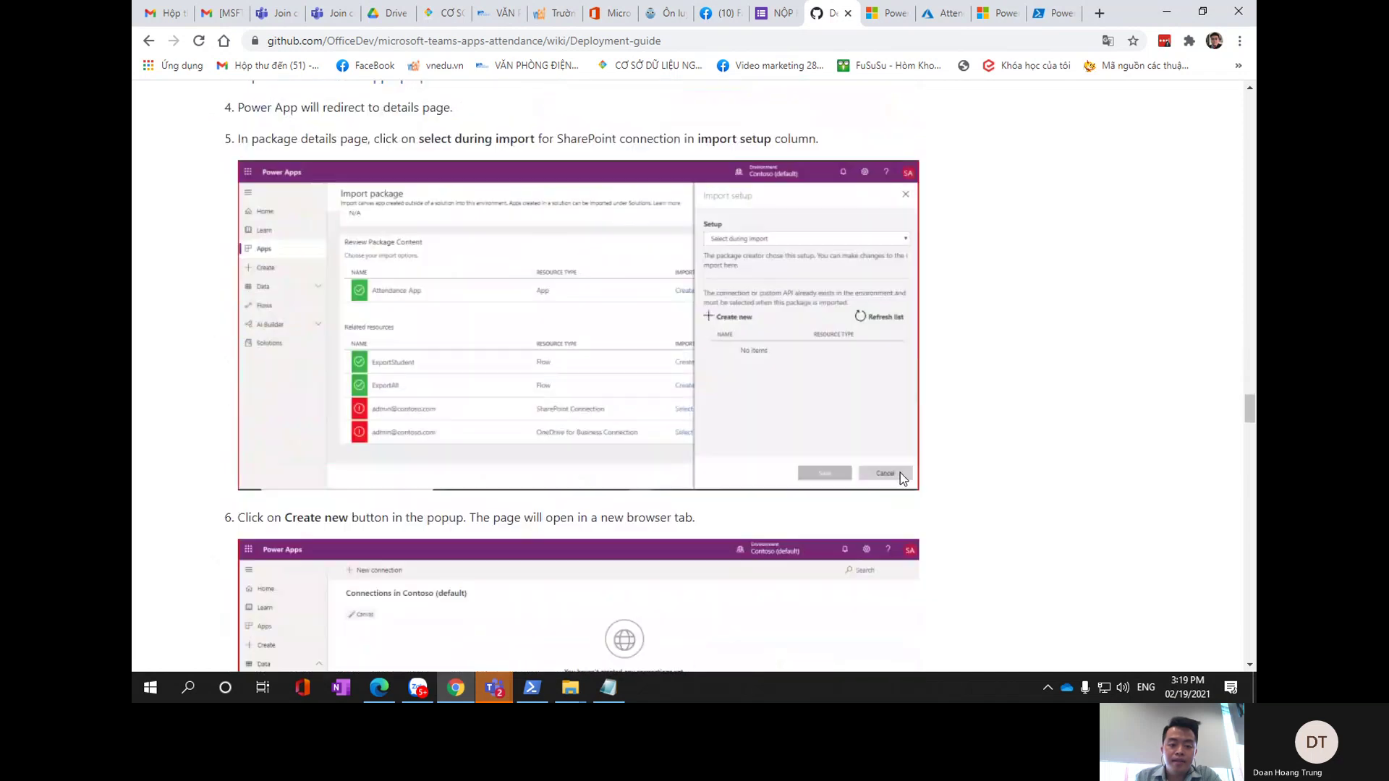
pyautogui.scroll(-20, 766, 427)
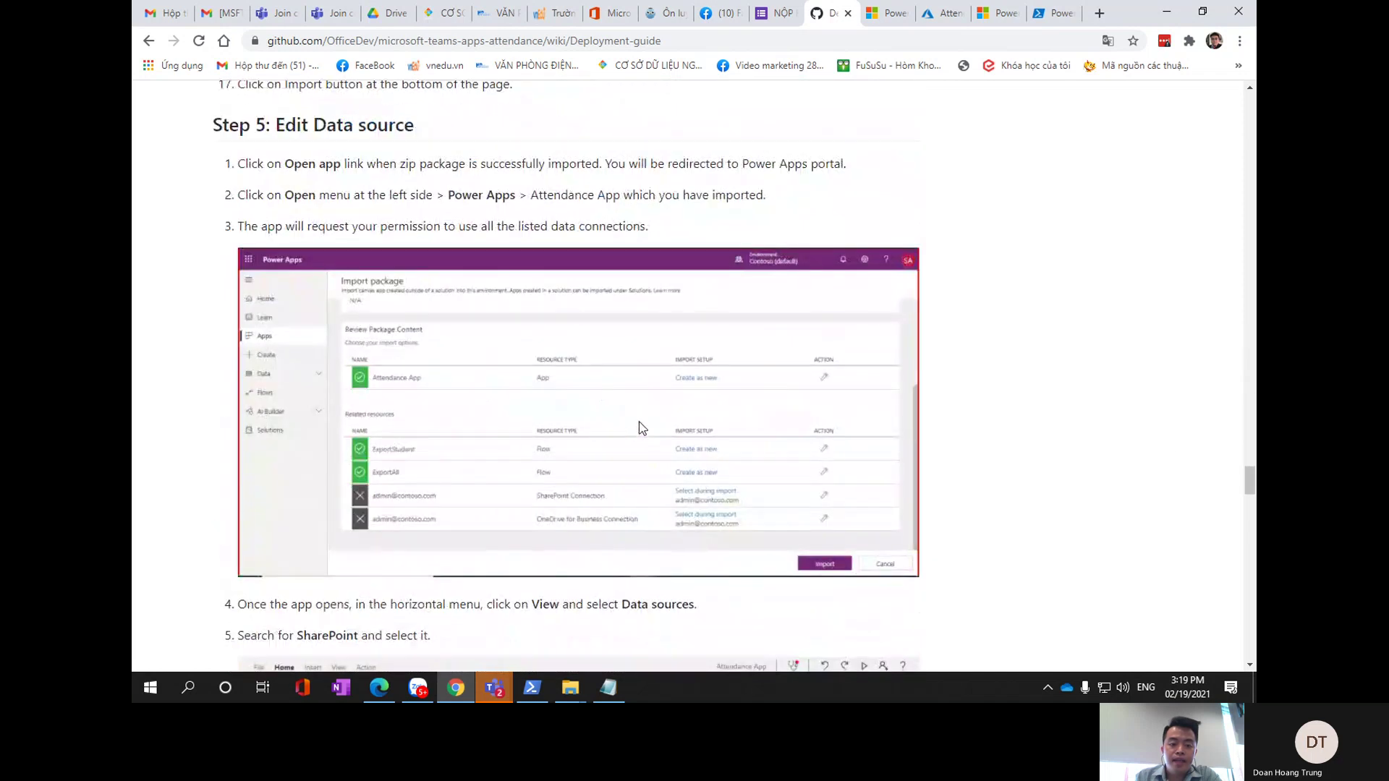
pyautogui.moveTo(390, 165); pyautogui.dragTo(517, 162)
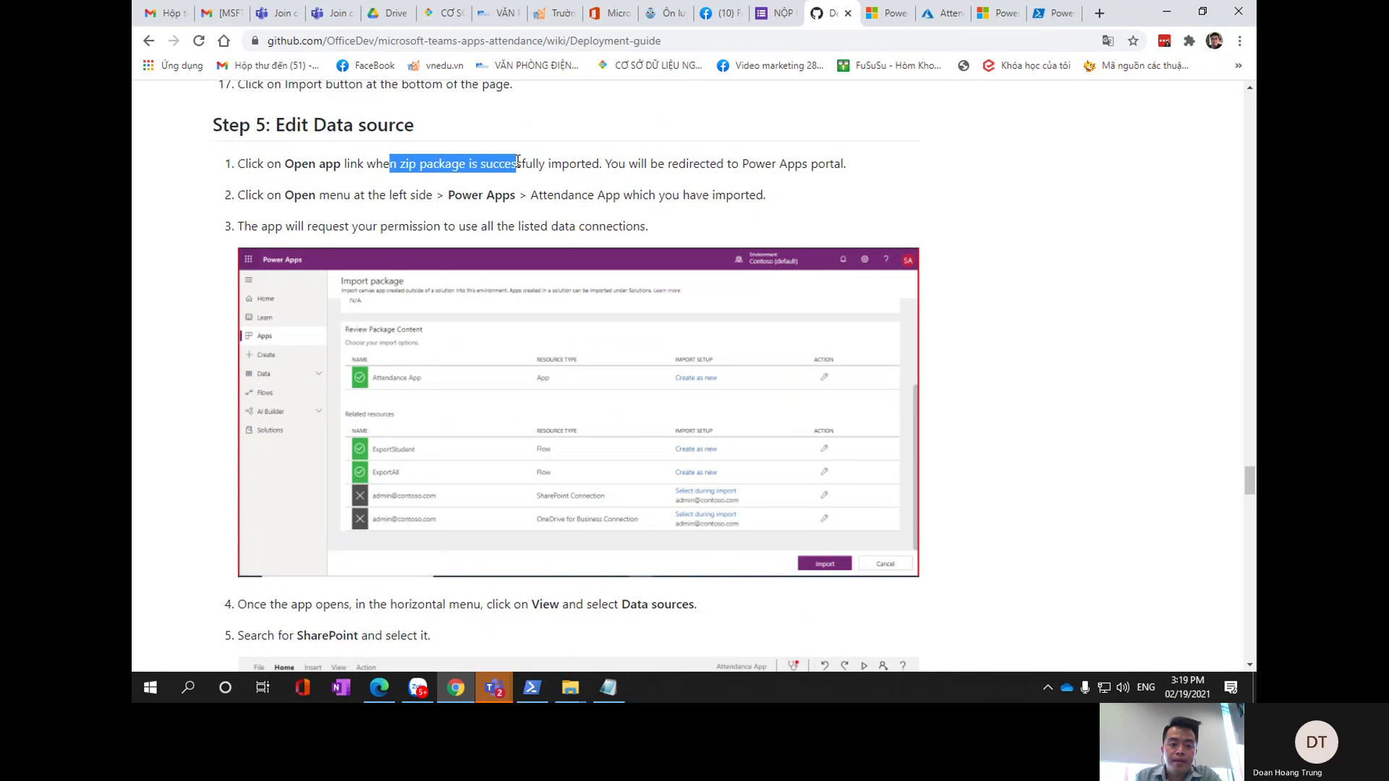
pyautogui.click(518, 161)
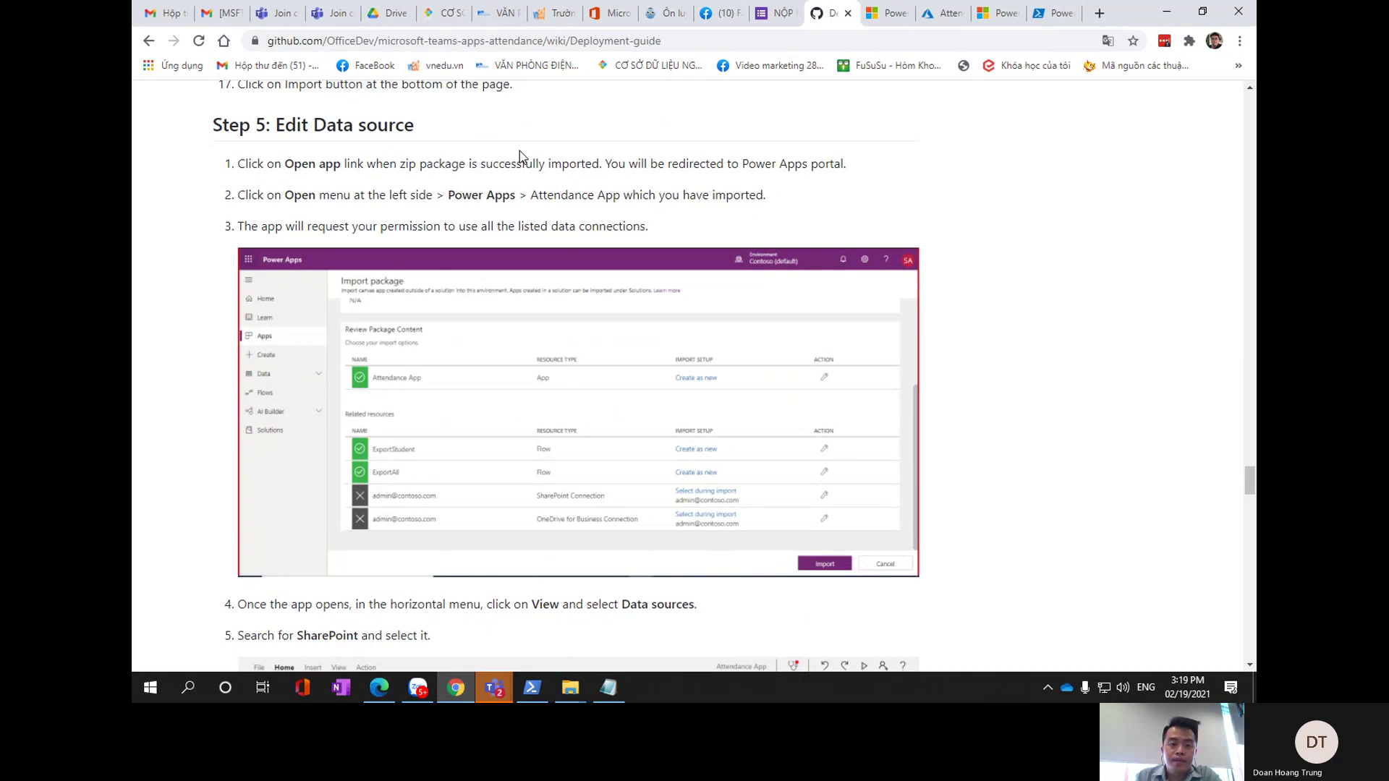
# Step: At Step 5: Edit Flow Data source, copy the Power Automate link and return to Power Apps
pyautogui.scroll(-15, 519, 153)
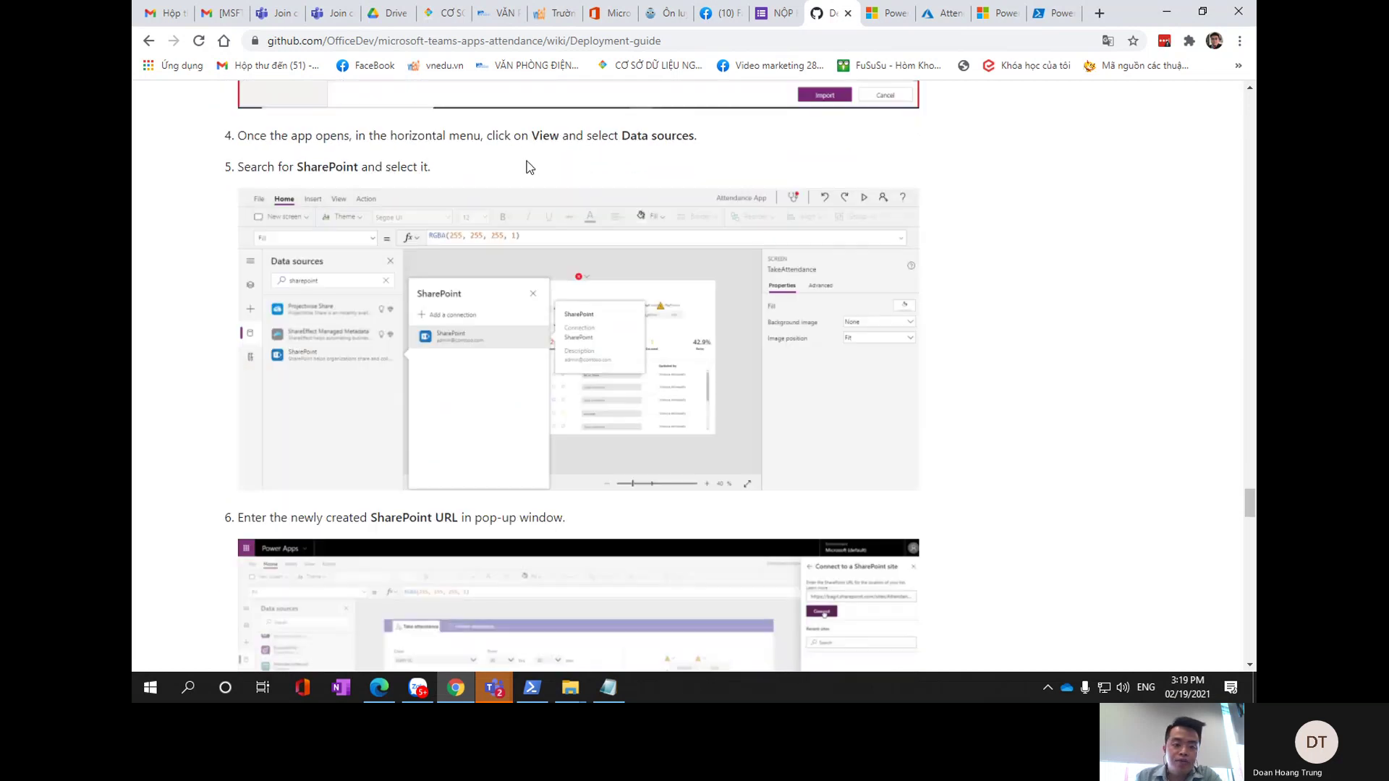
pyautogui.scroll(-5, 529, 160)
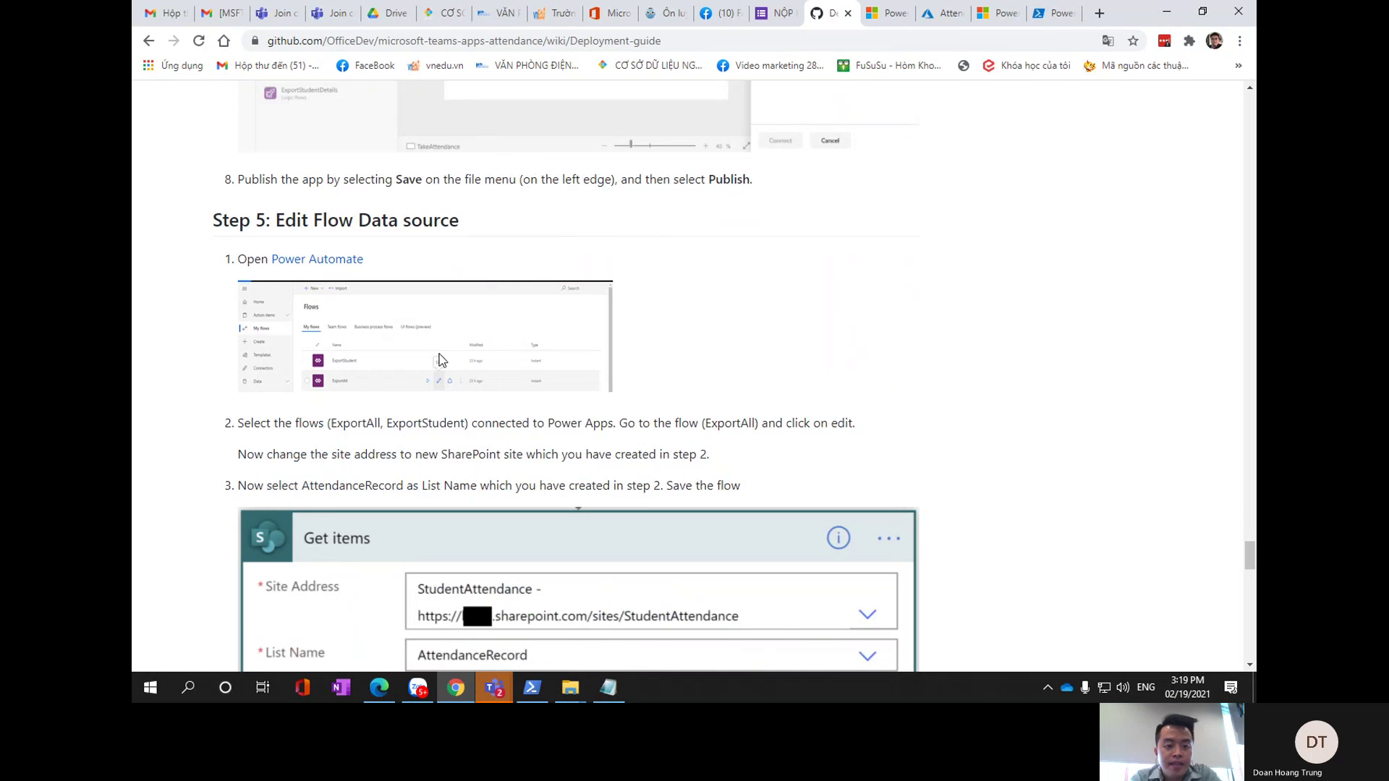
pyautogui.scroll(-1, 441, 356)
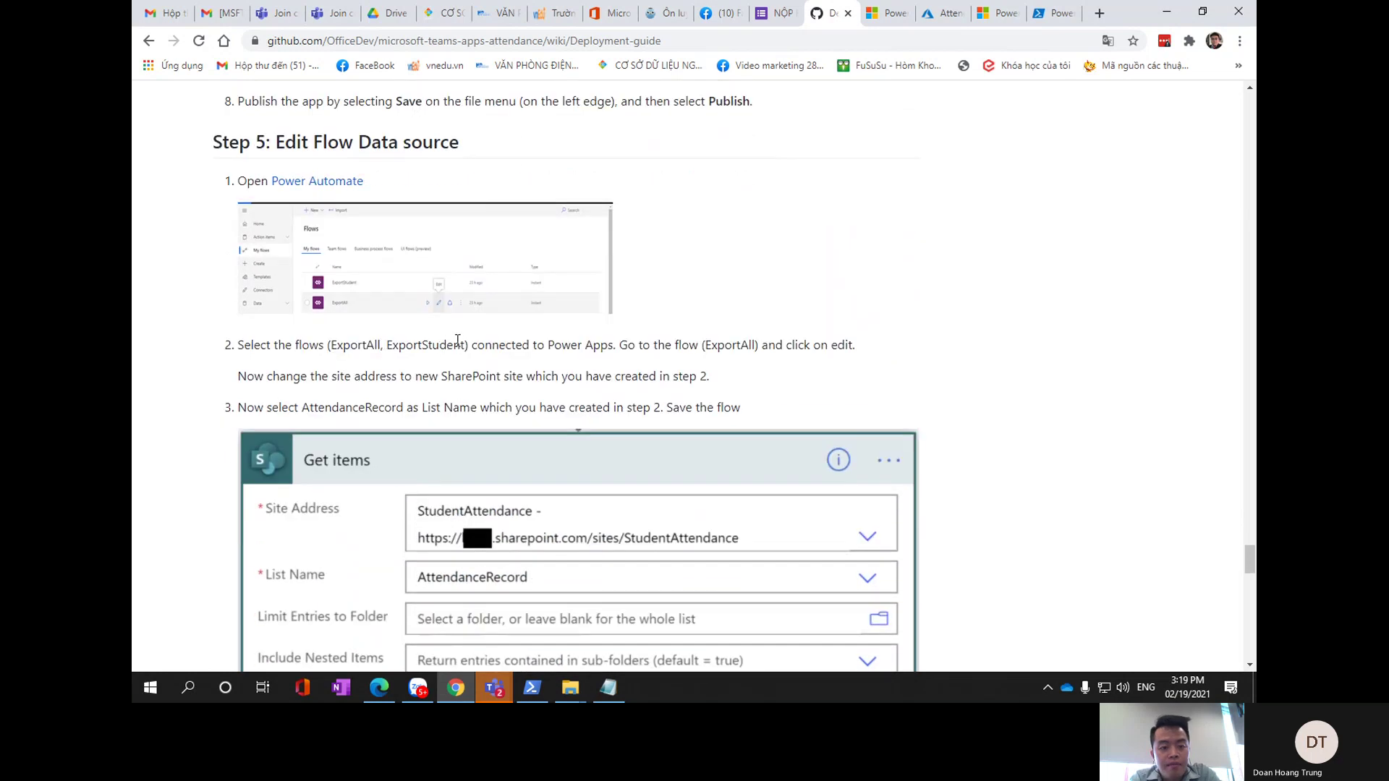
pyautogui.rightClick(340, 182)
pyautogui.click(404, 297)
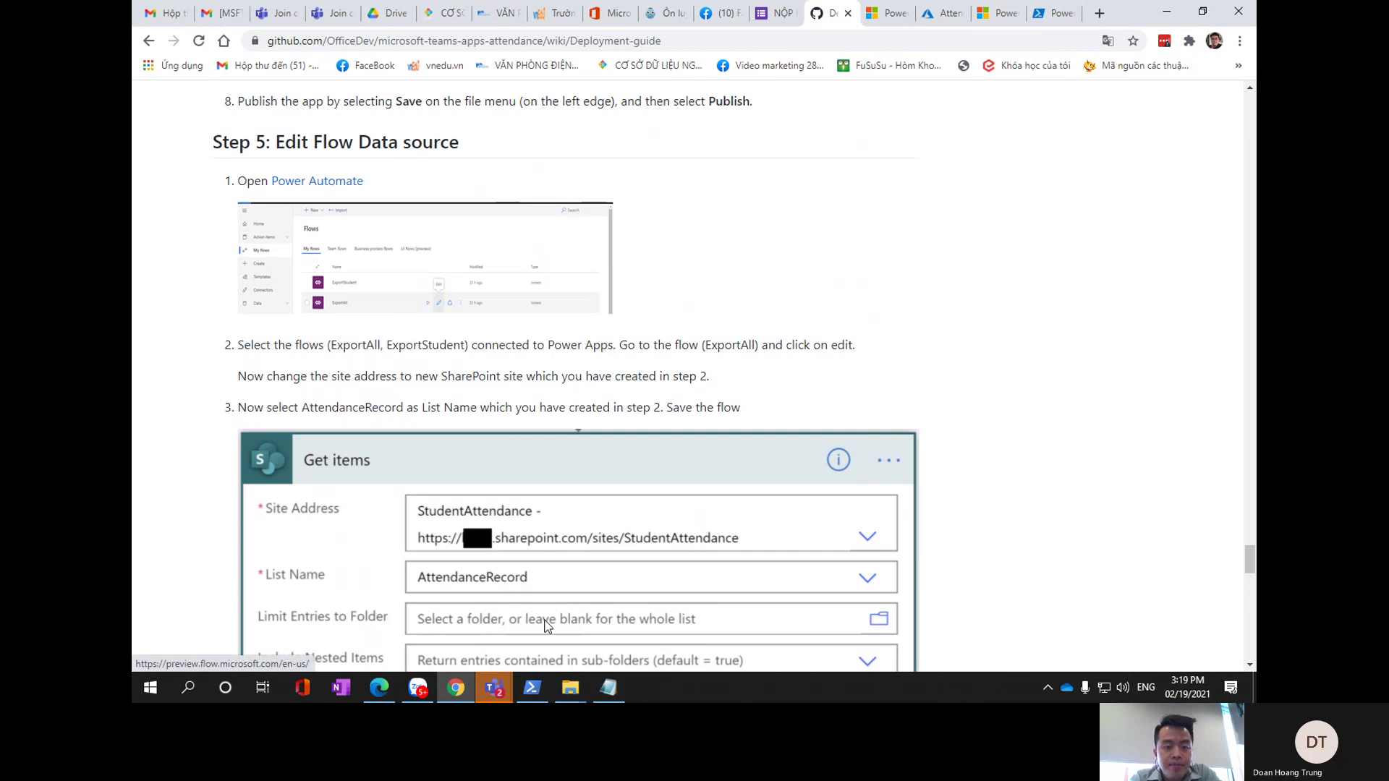
pyautogui.click(378, 688)
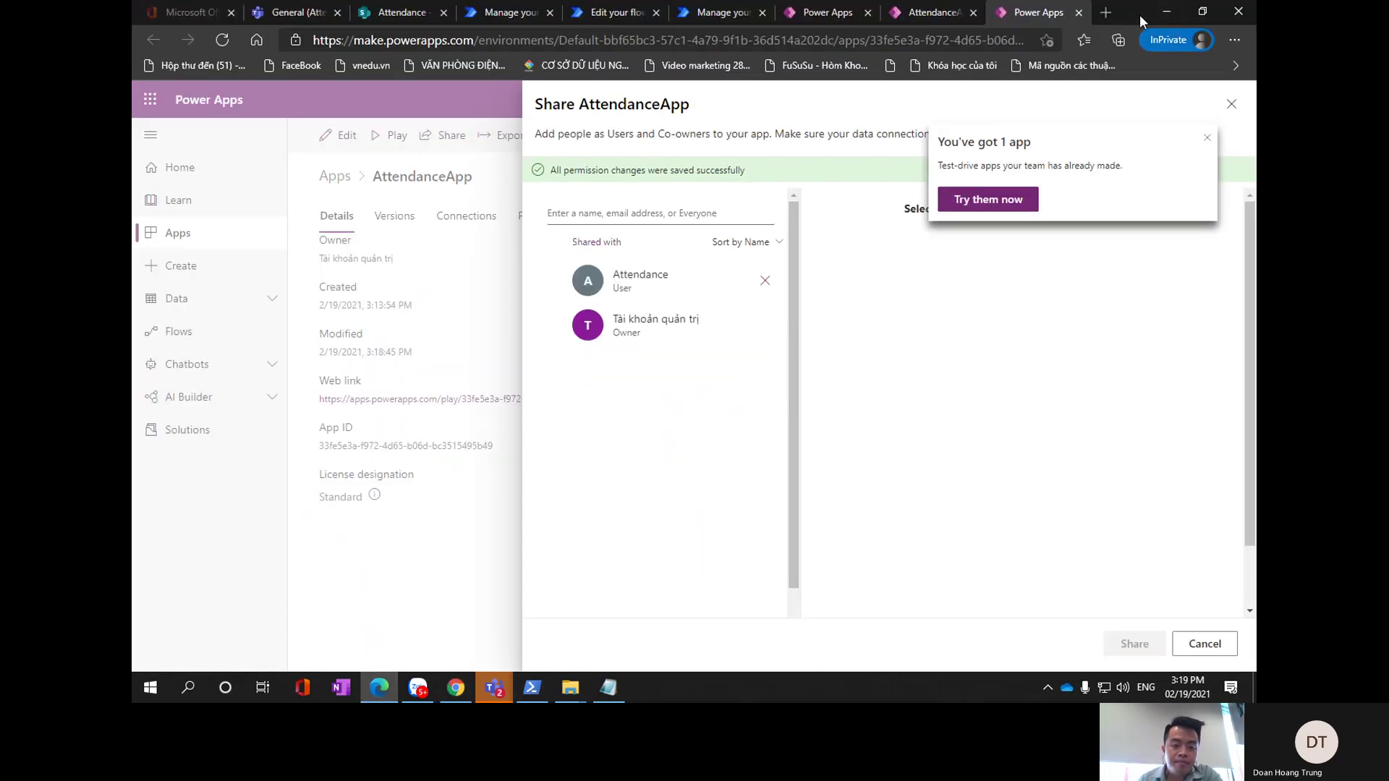
# Step: Close the sharing tab, load Power Automate in a new tab, and show My flows
pyautogui.click(1079, 12)
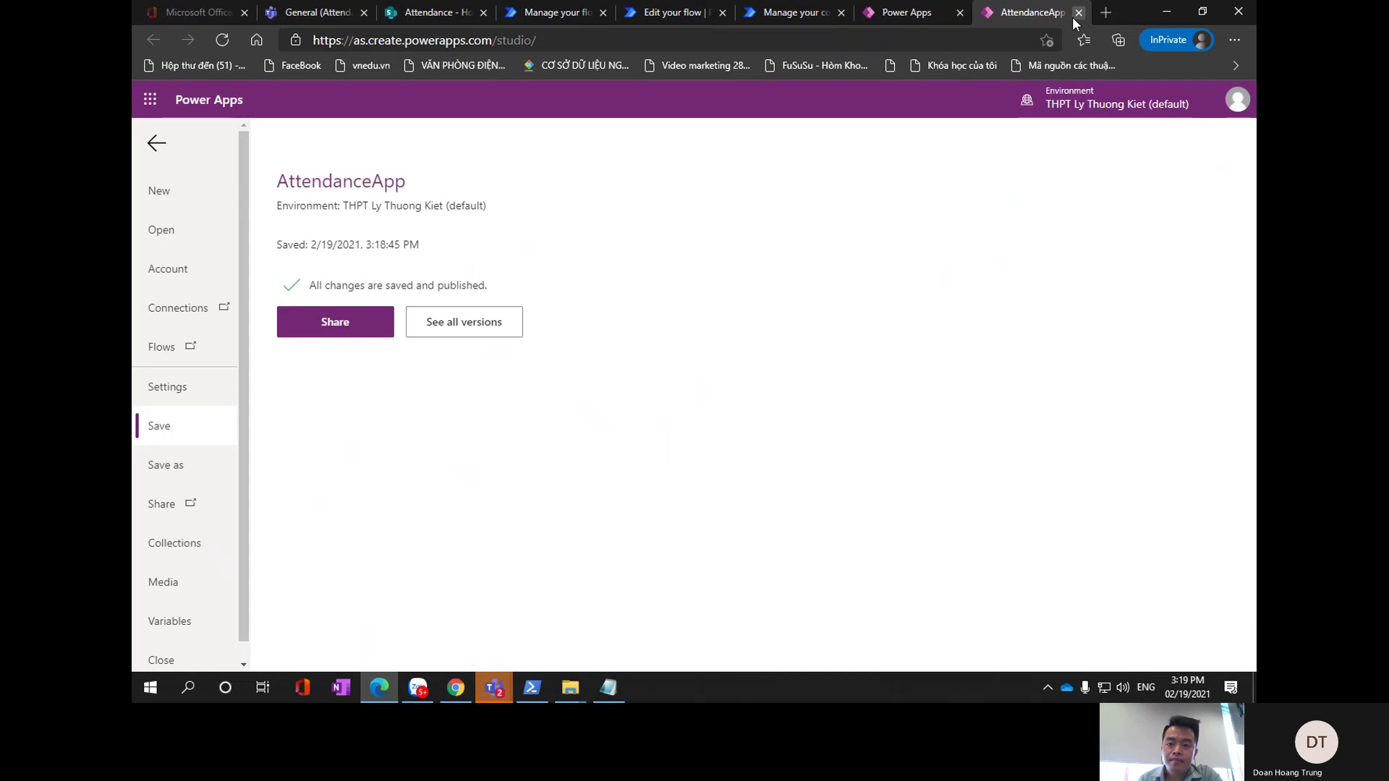
pyautogui.click(1105, 12)
pyautogui.write('https://preview.flow.microsoft.com/en-us/')
pyautogui.press('Return')
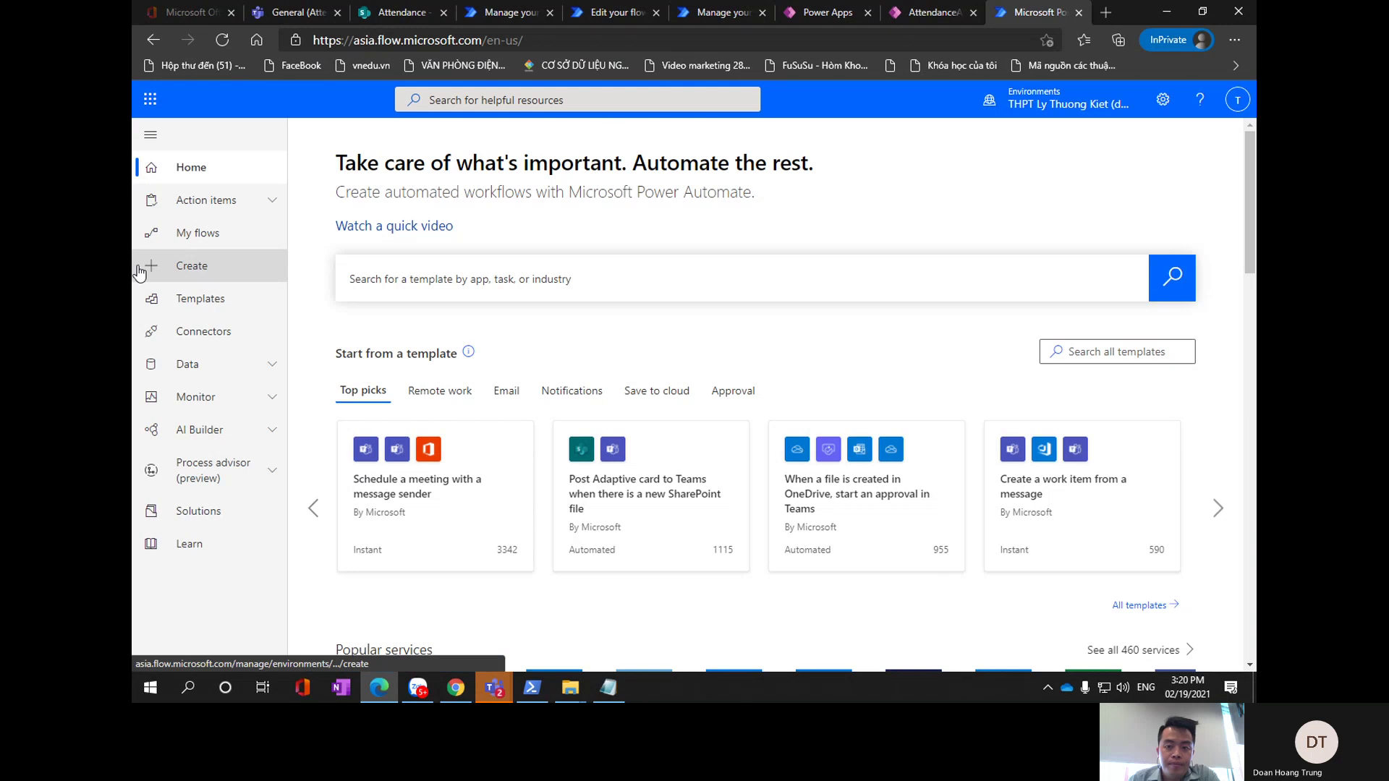
pyautogui.click(218, 236)
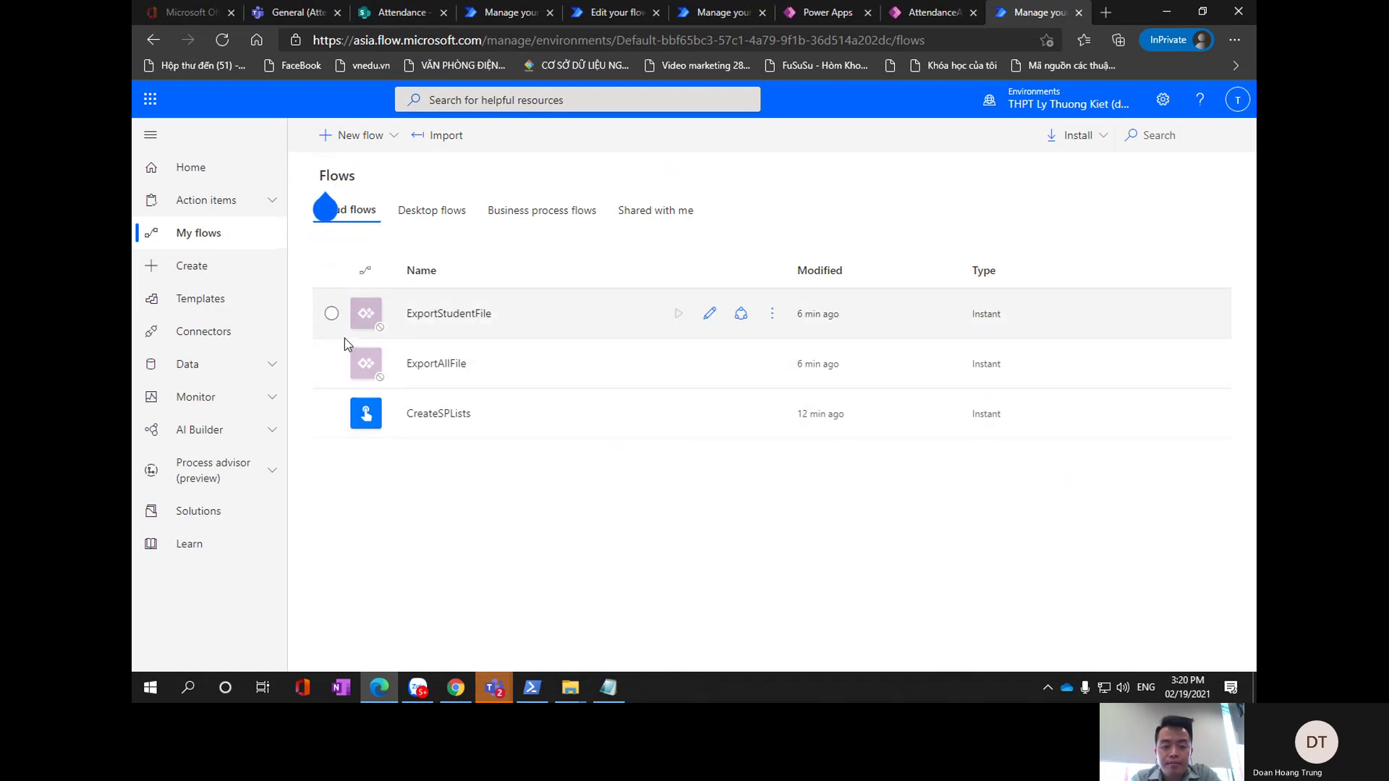
# Step: Turn on the ExportStudentFile and ExportAllFile flows, then review the GitHub deployment guide's next step
pyautogui.click(332, 316)
pyautogui.click(331, 364)
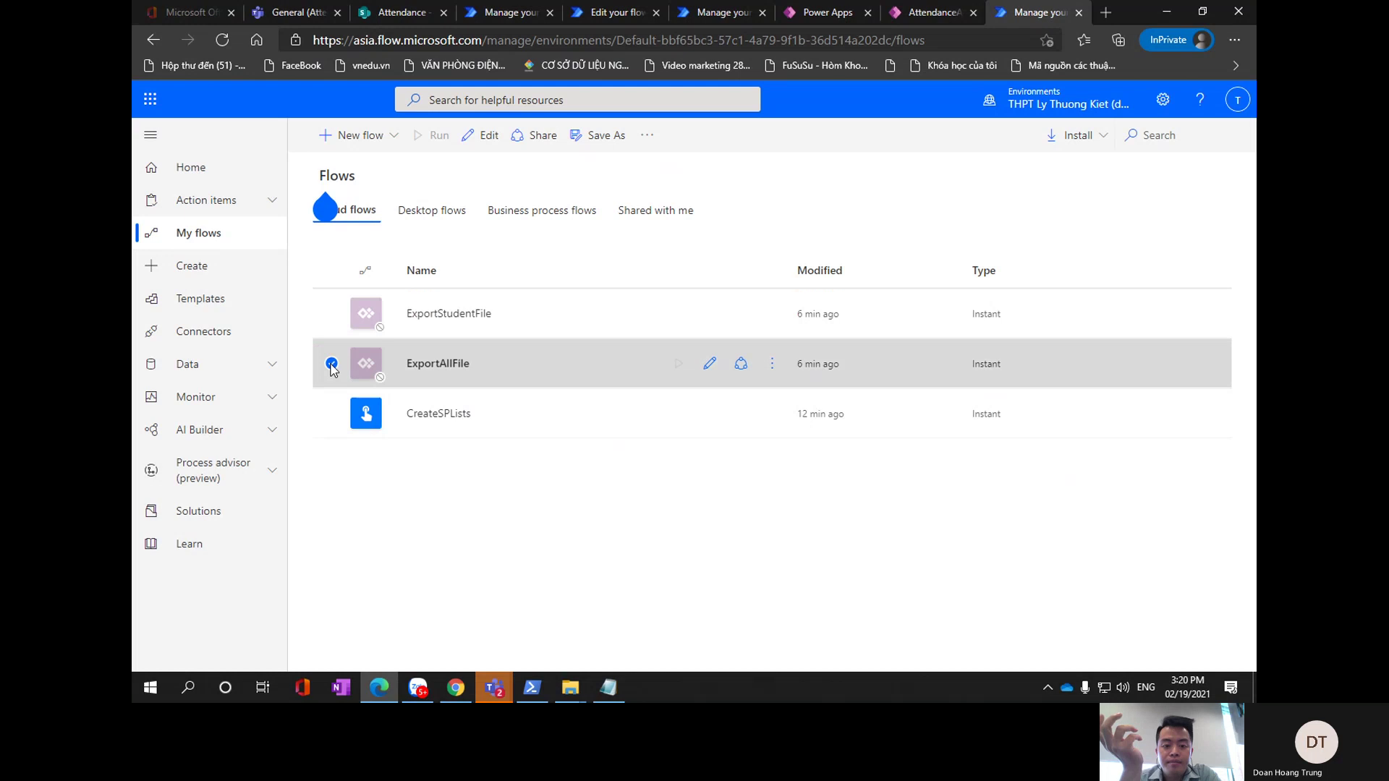
pyautogui.click(333, 314)
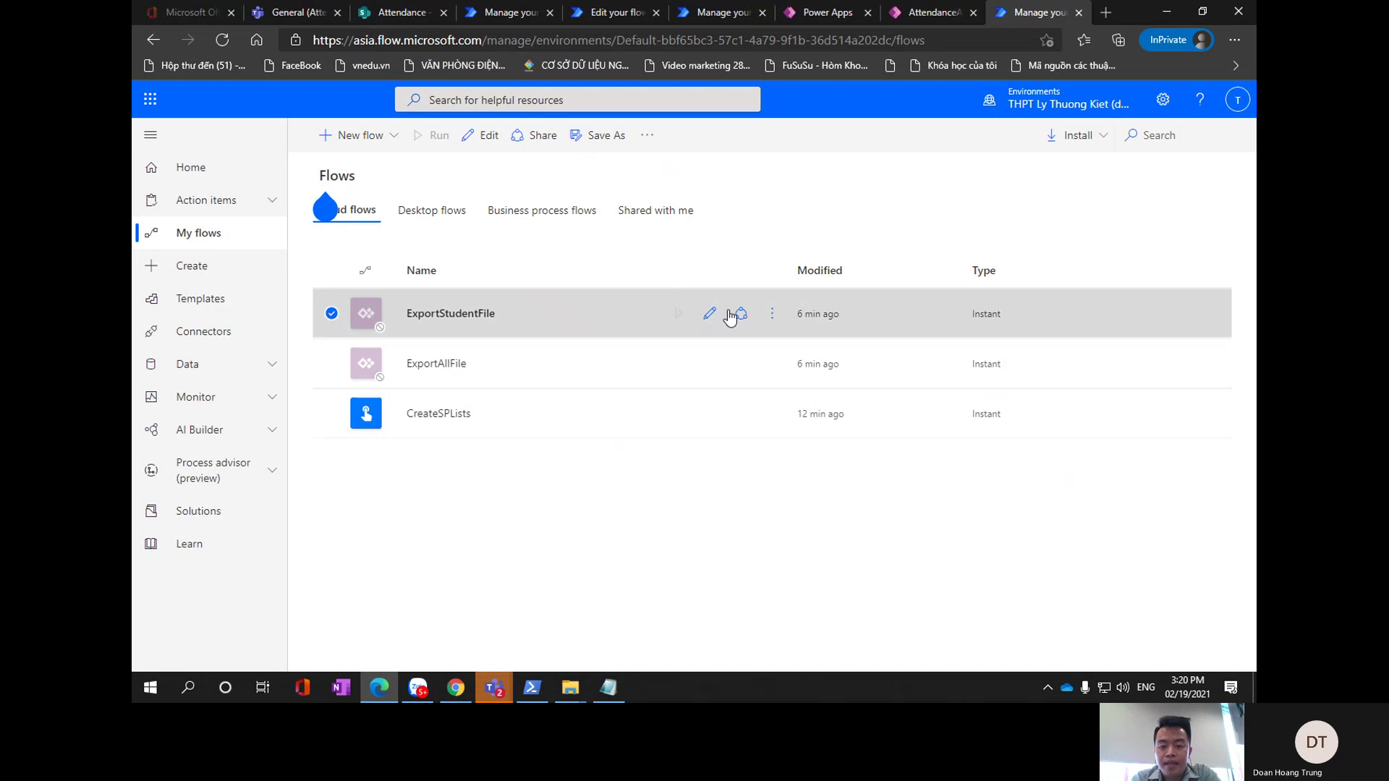
pyautogui.click(772, 313)
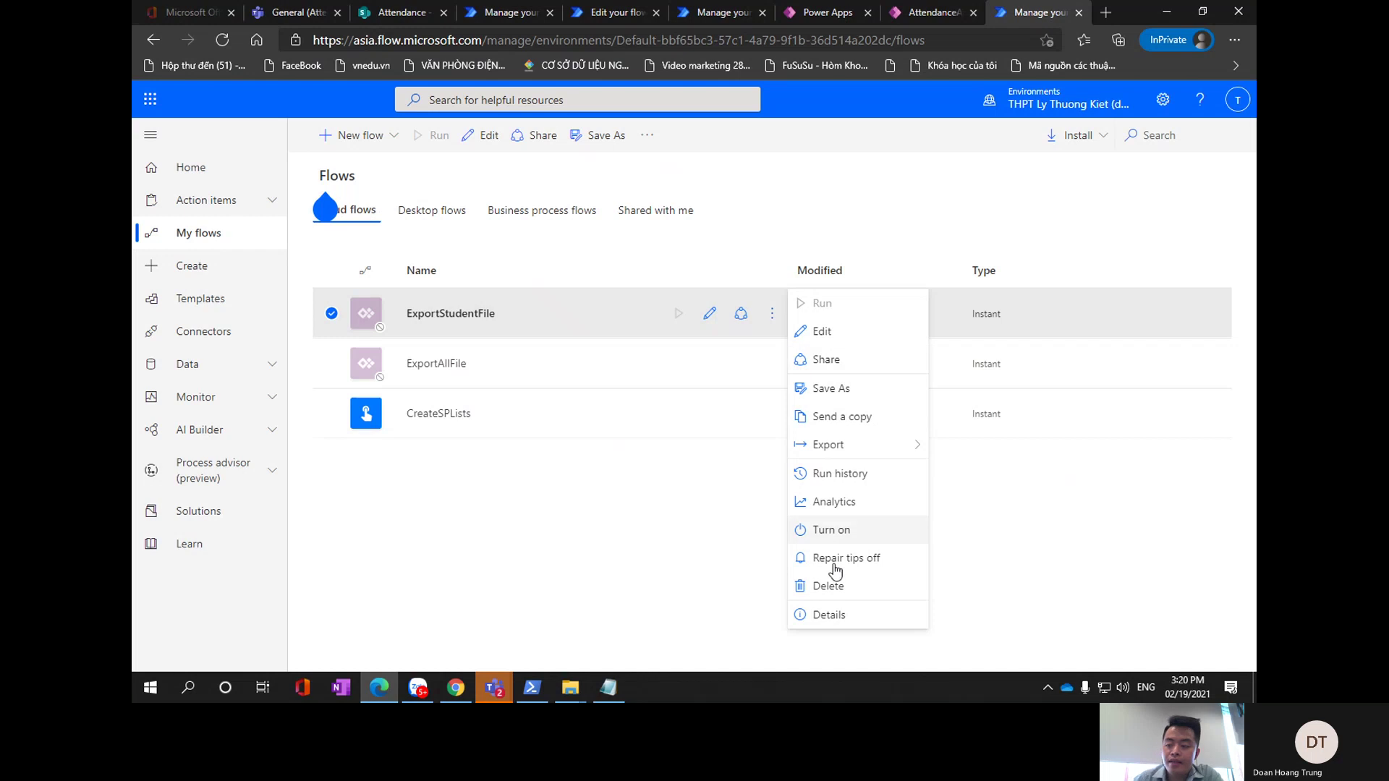
pyautogui.click(830, 531)
pyautogui.click(772, 364)
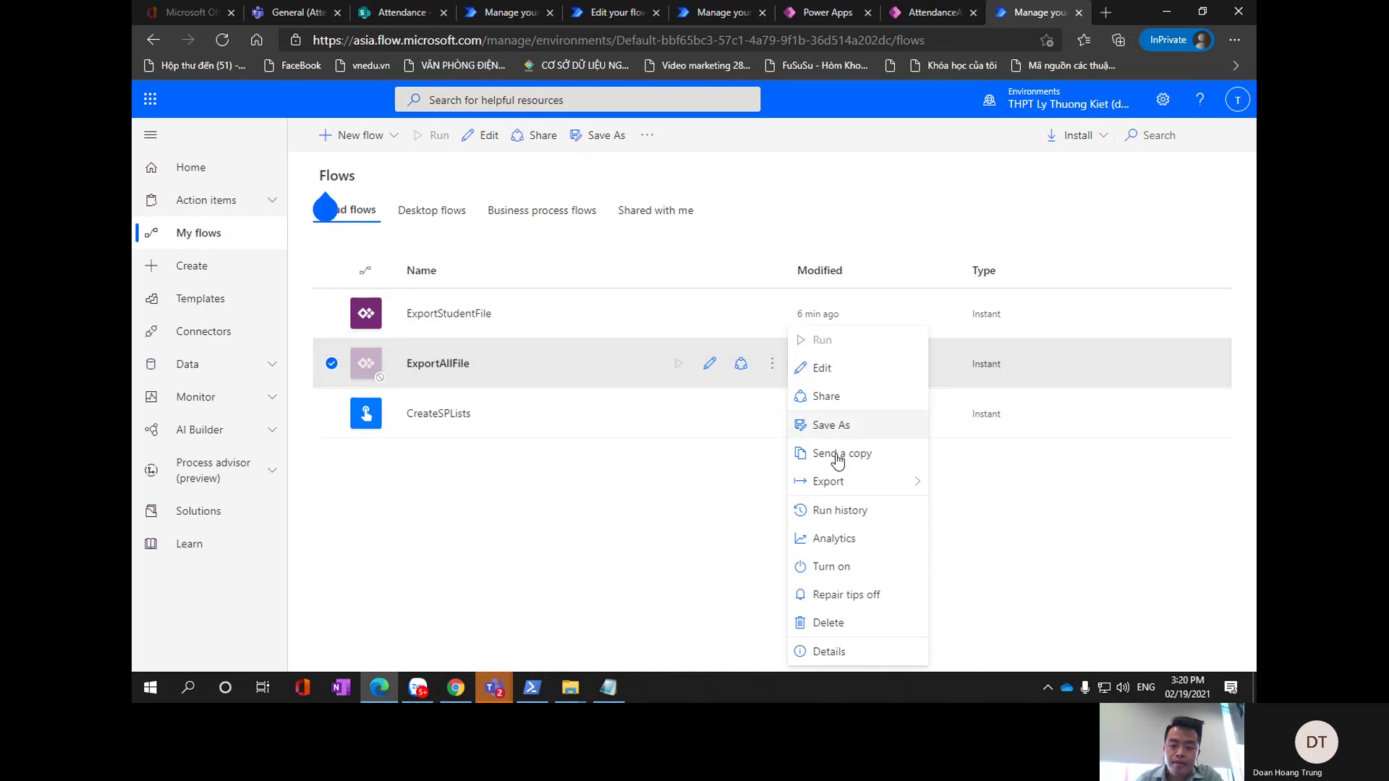
pyautogui.click(830, 568)
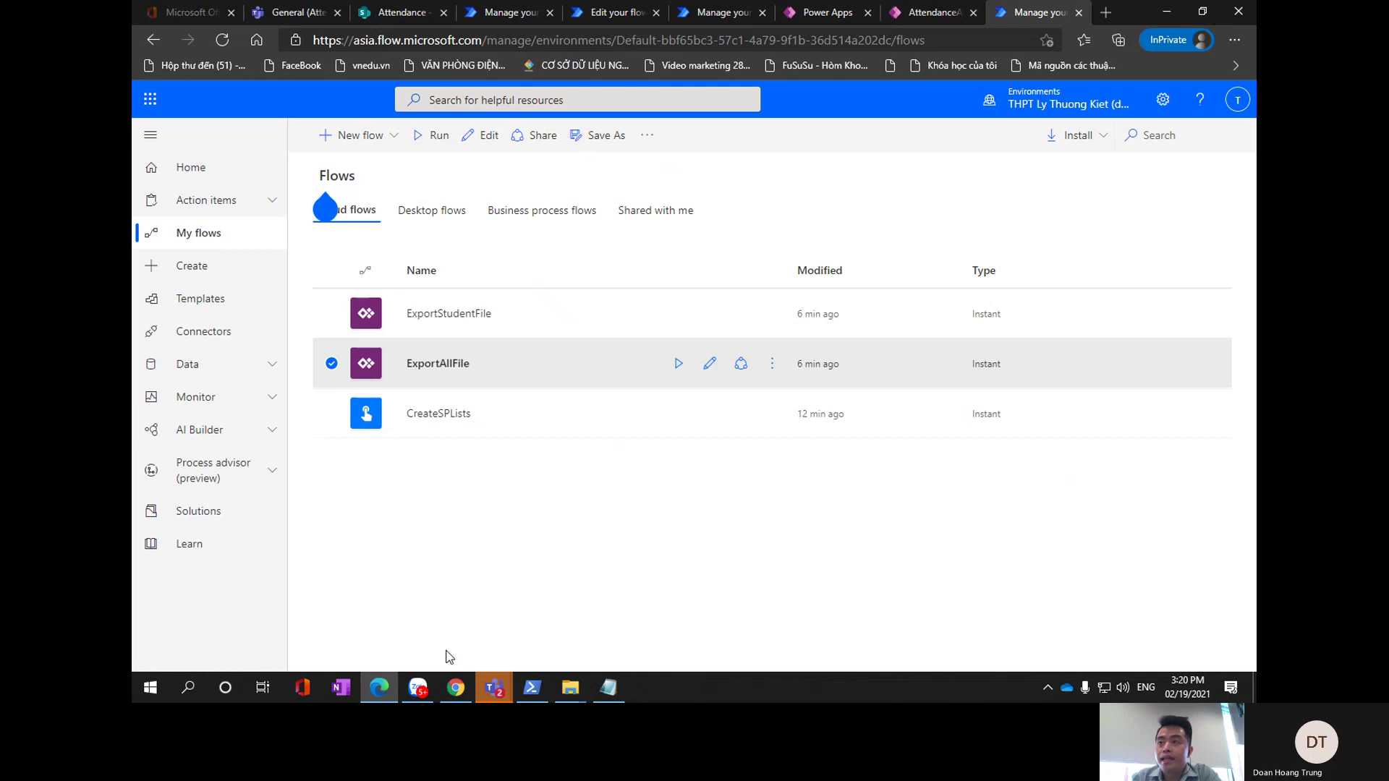
pyautogui.click(455, 687)
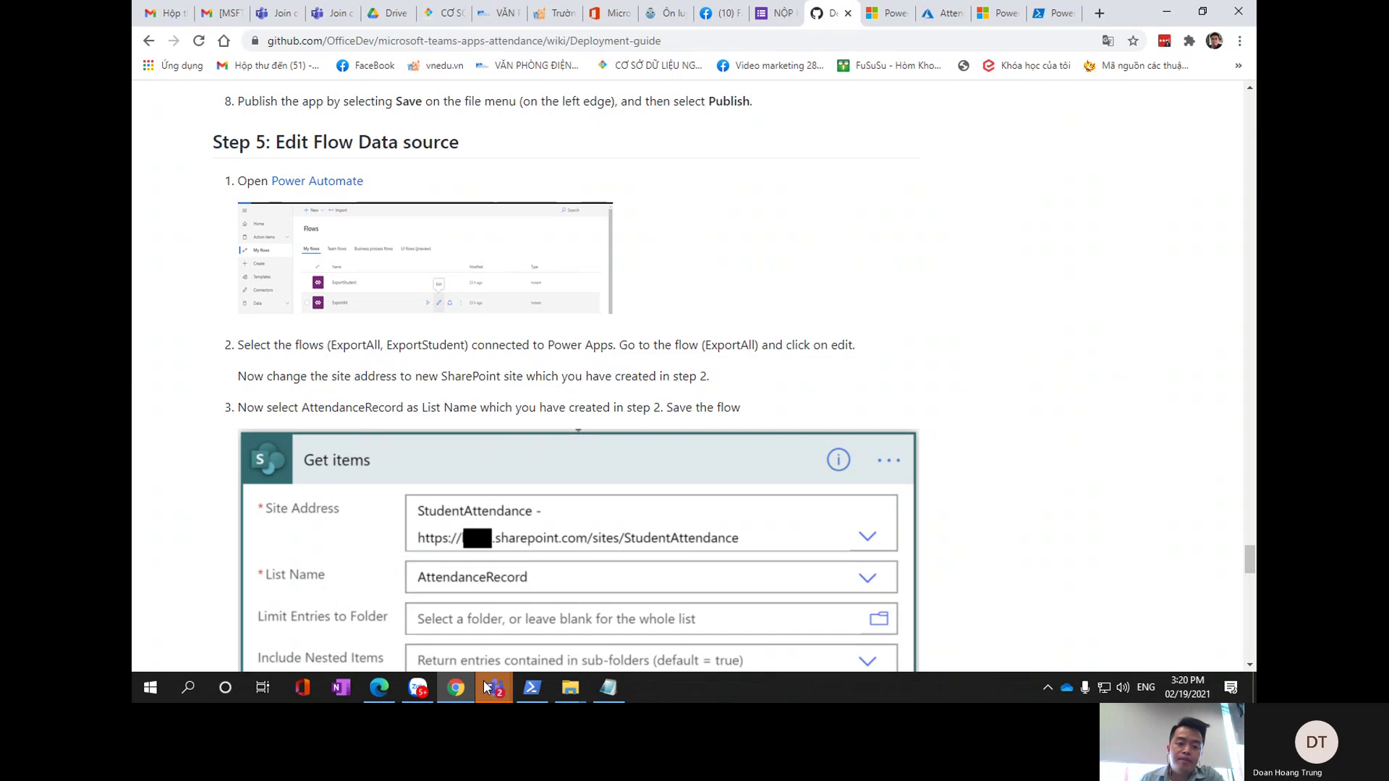
pyautogui.click(377, 689)
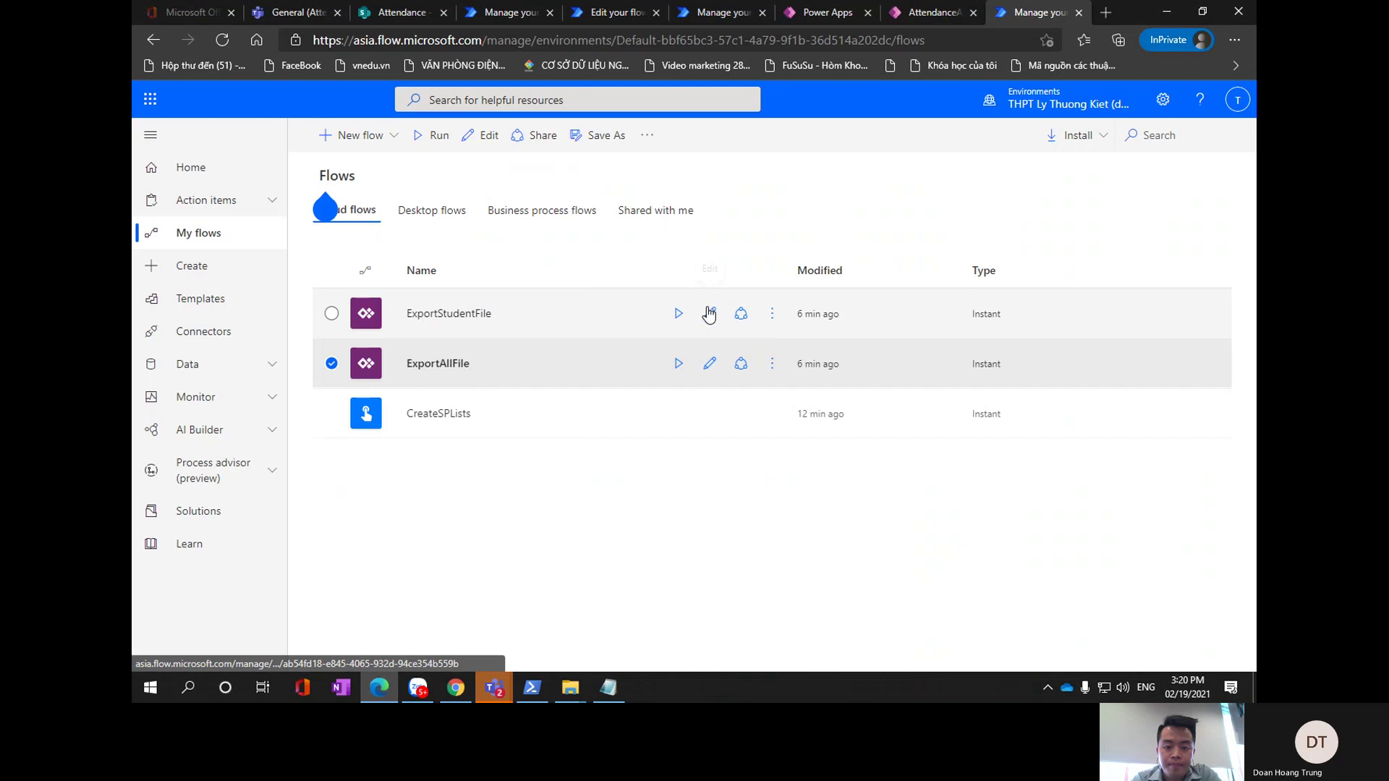
# Step: Open ExportStudentFile for editing and clear the Get items step's old Site Address
pyautogui.click(715, 314)
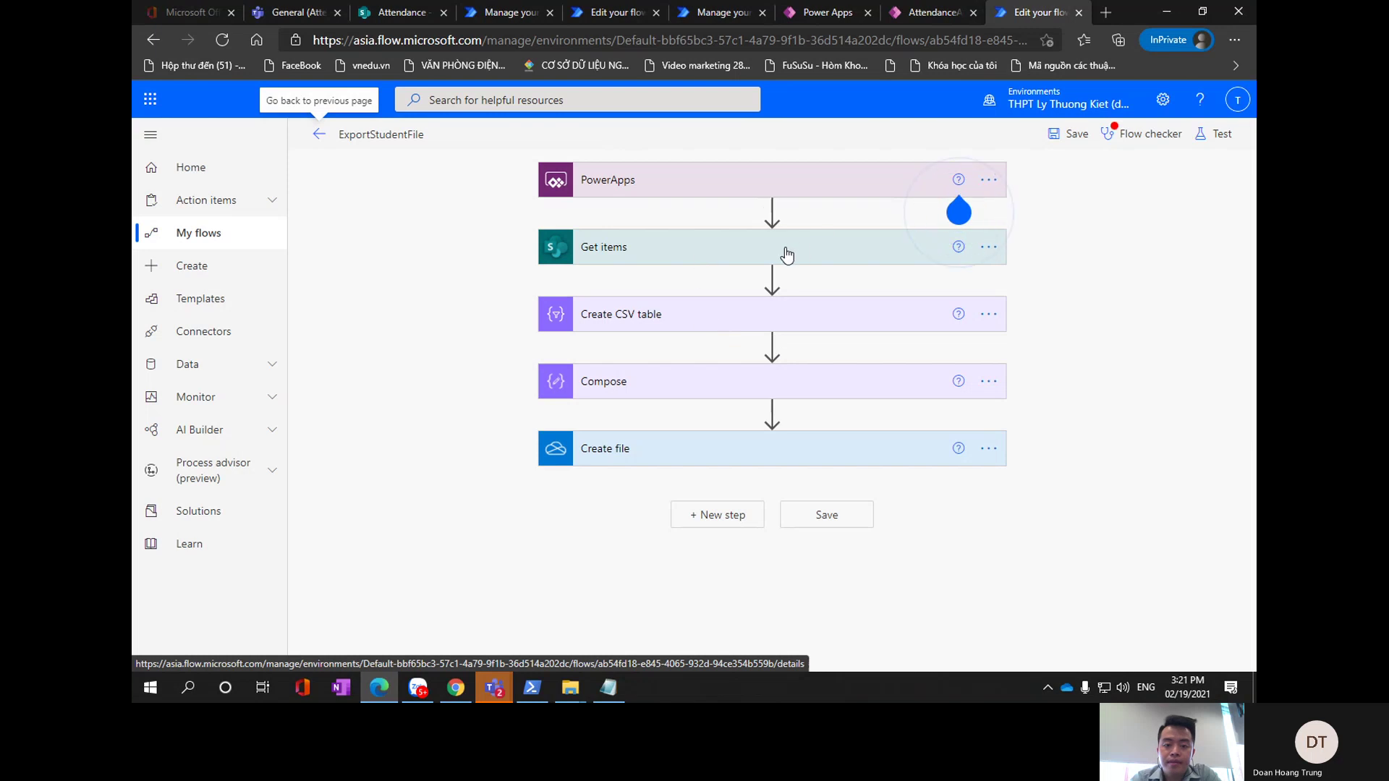
pyautogui.click(990, 248)
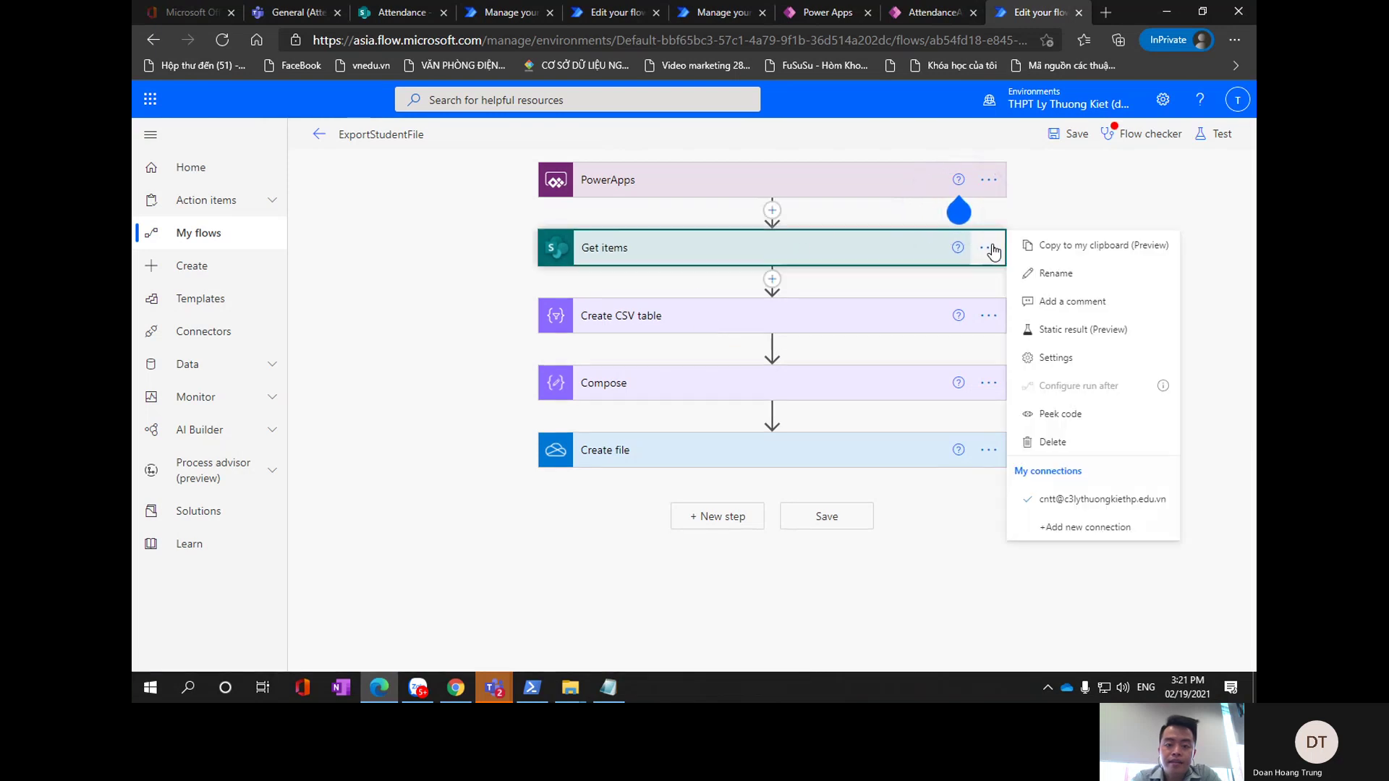
pyautogui.click(778, 258)
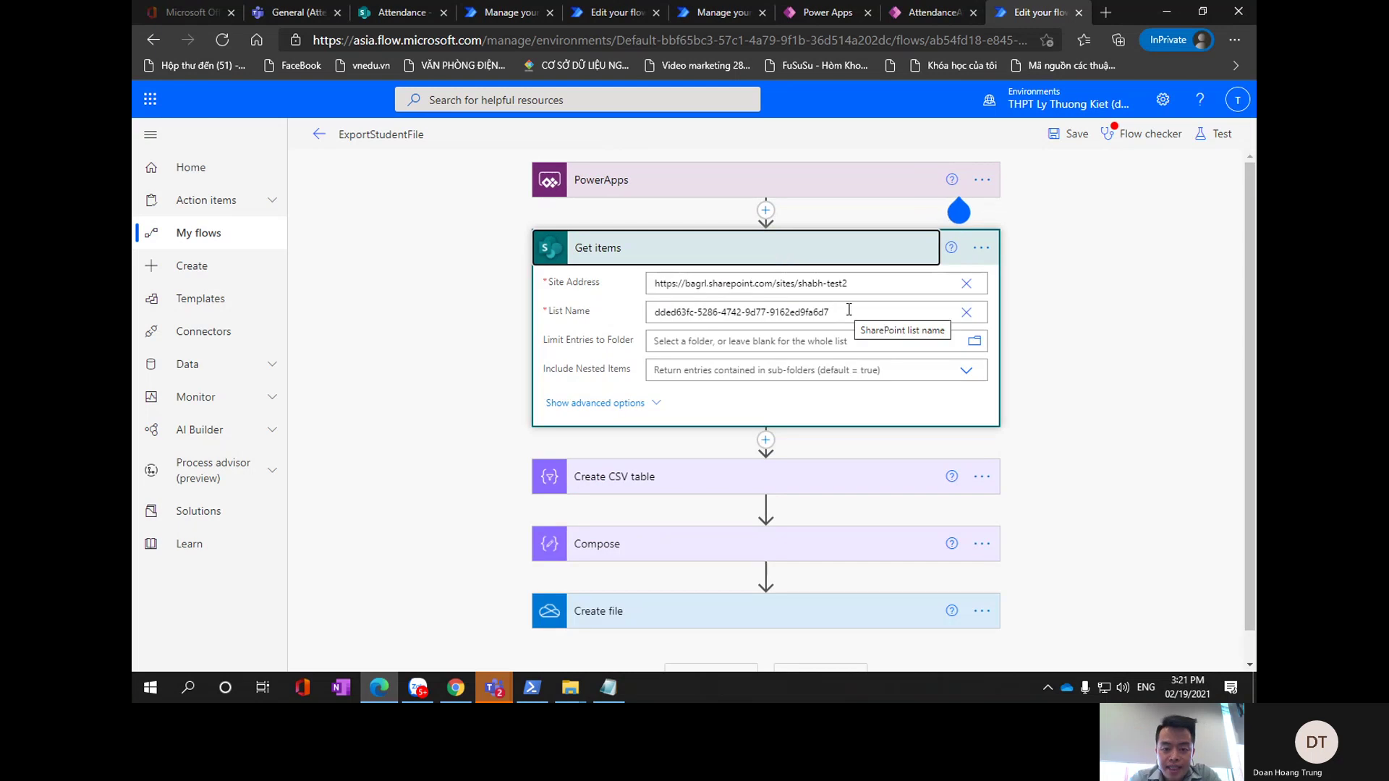
pyautogui.moveTo(858, 282); pyautogui.dragTo(433, 303)
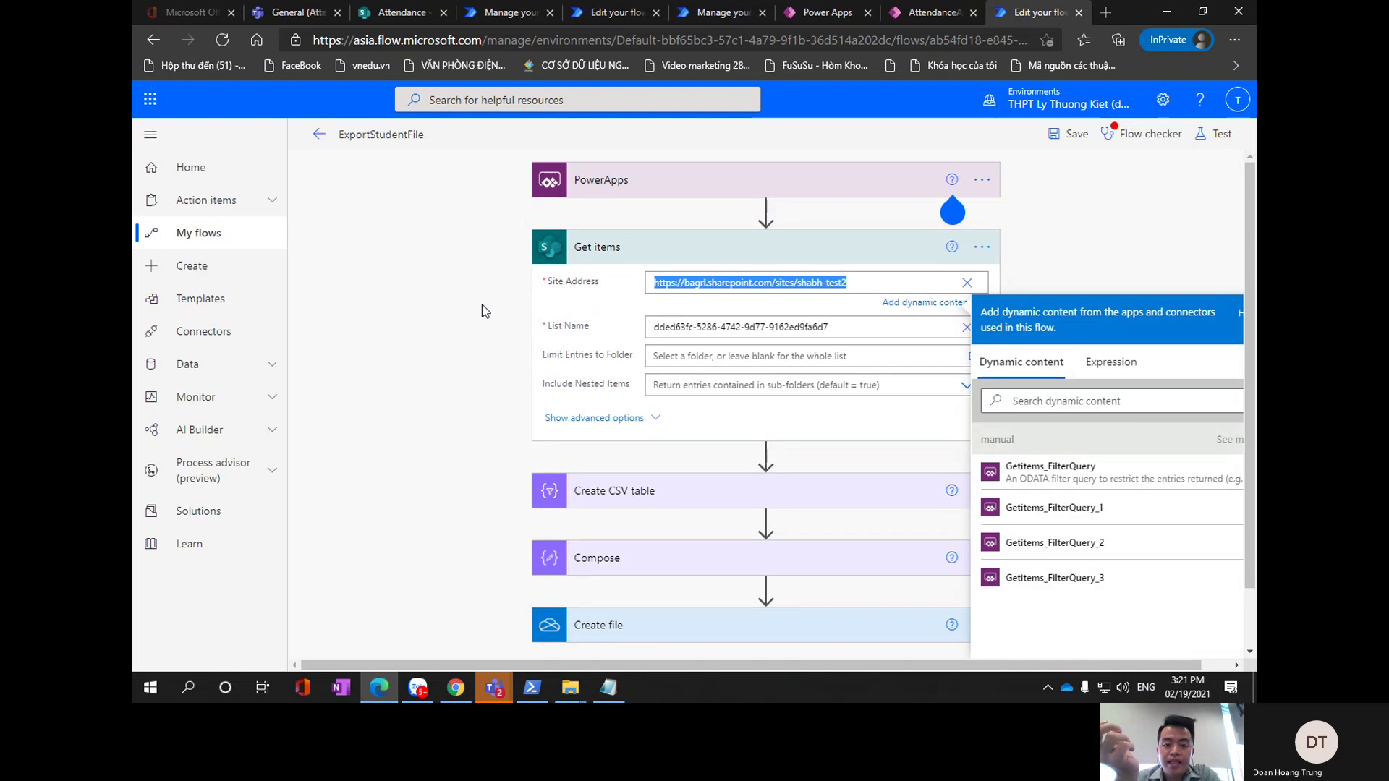
pyautogui.press('BackSpace')
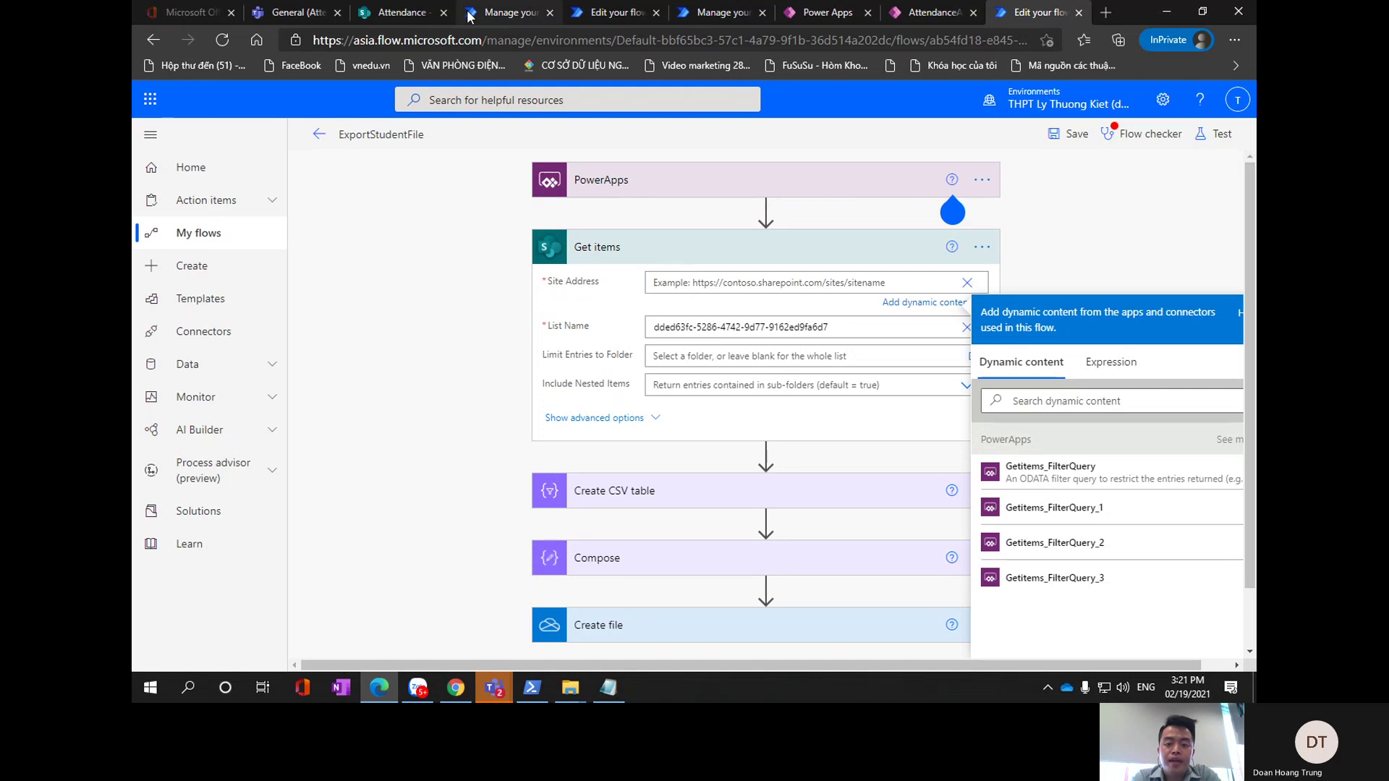
# Step: Paste the URL copied from the Attendance SharePoint site as the Get items Site Address
pyautogui.click(401, 12)
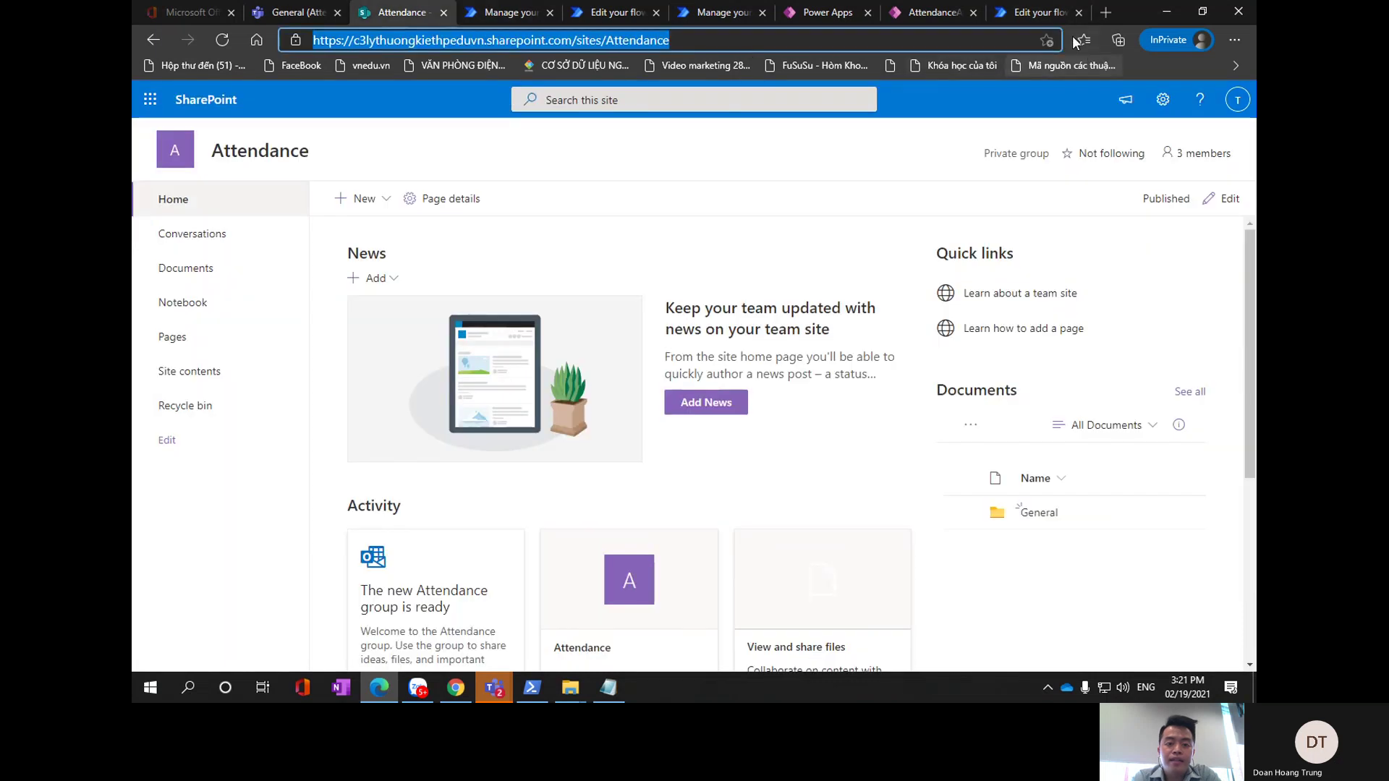
pyautogui.click(1036, 12)
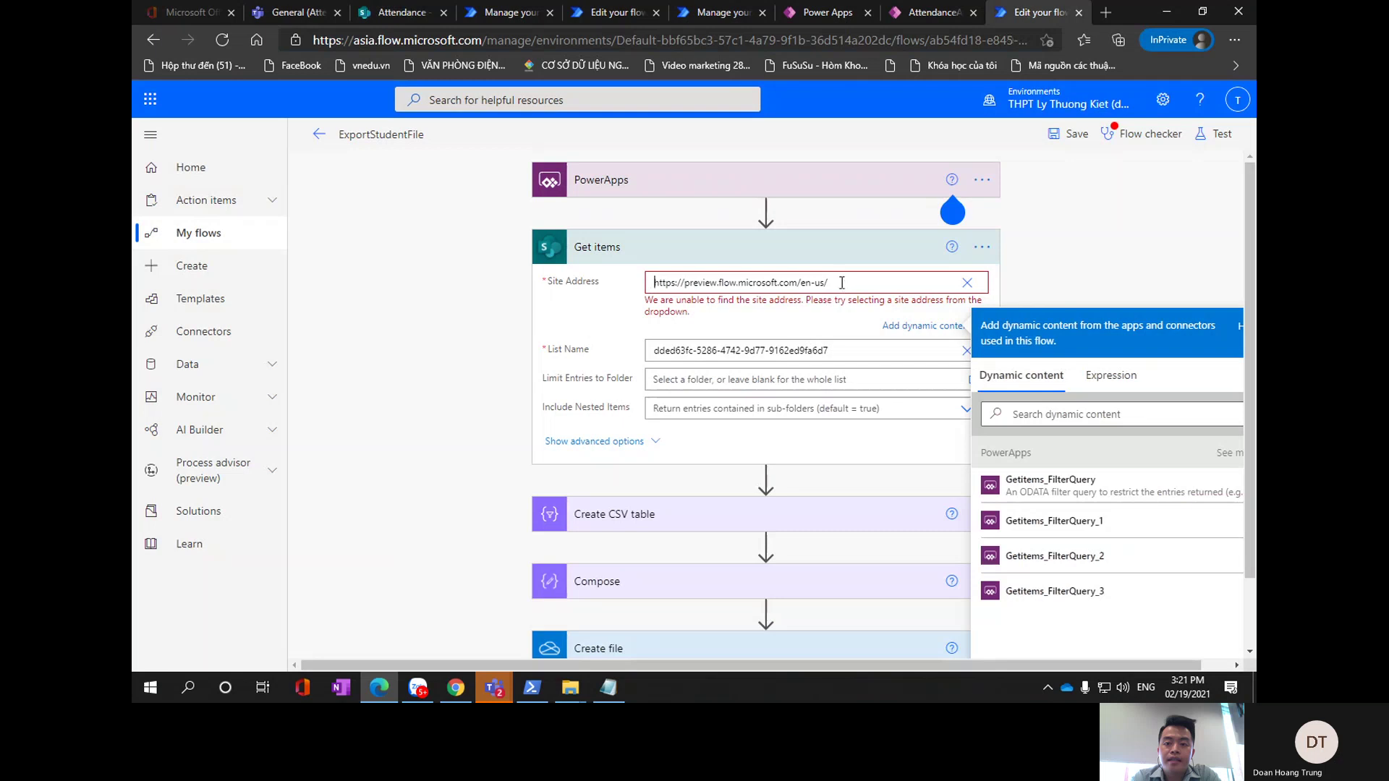
pyautogui.hotkey('ctrl', 'a')
pyautogui.write('https://c3lythuongkiethpeduvn.sharepoint.com/sites/Attendance')
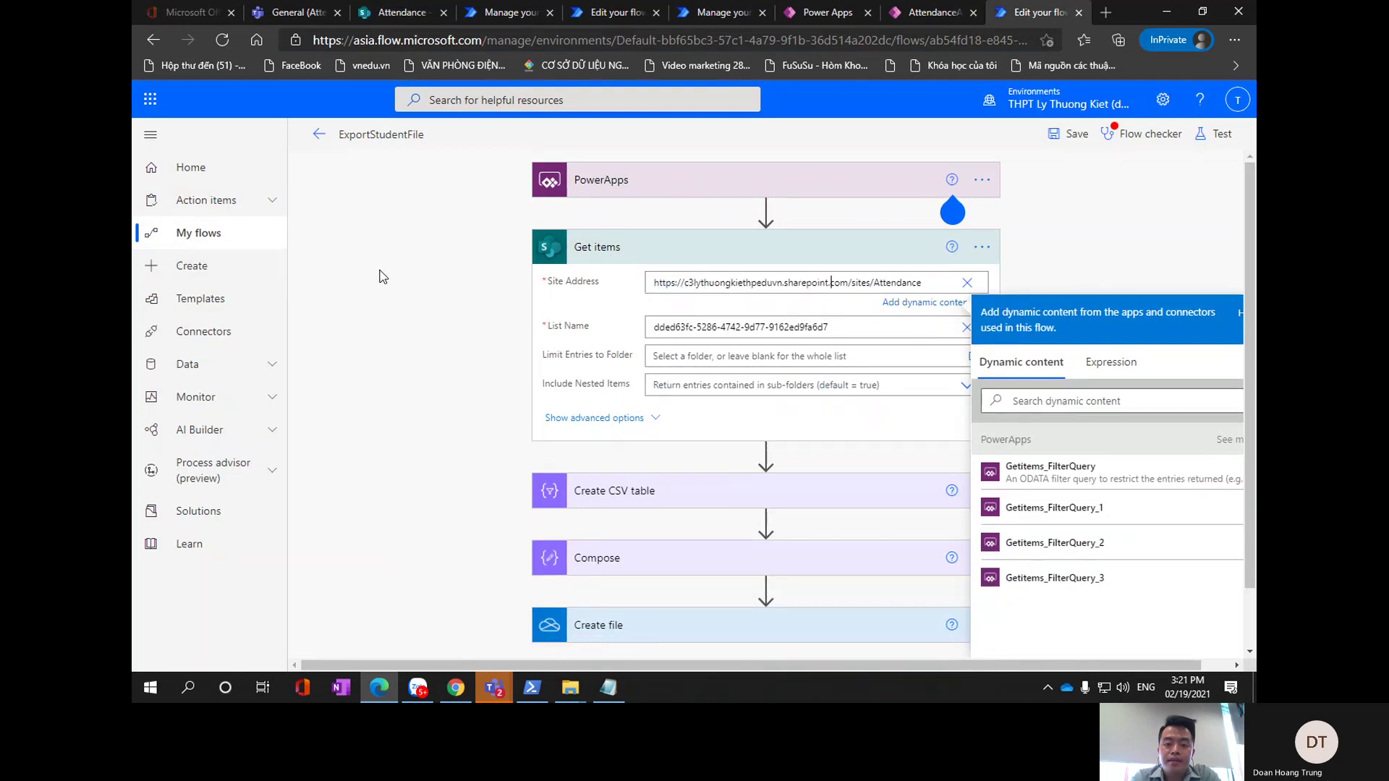
pyautogui.click(1118, 287)
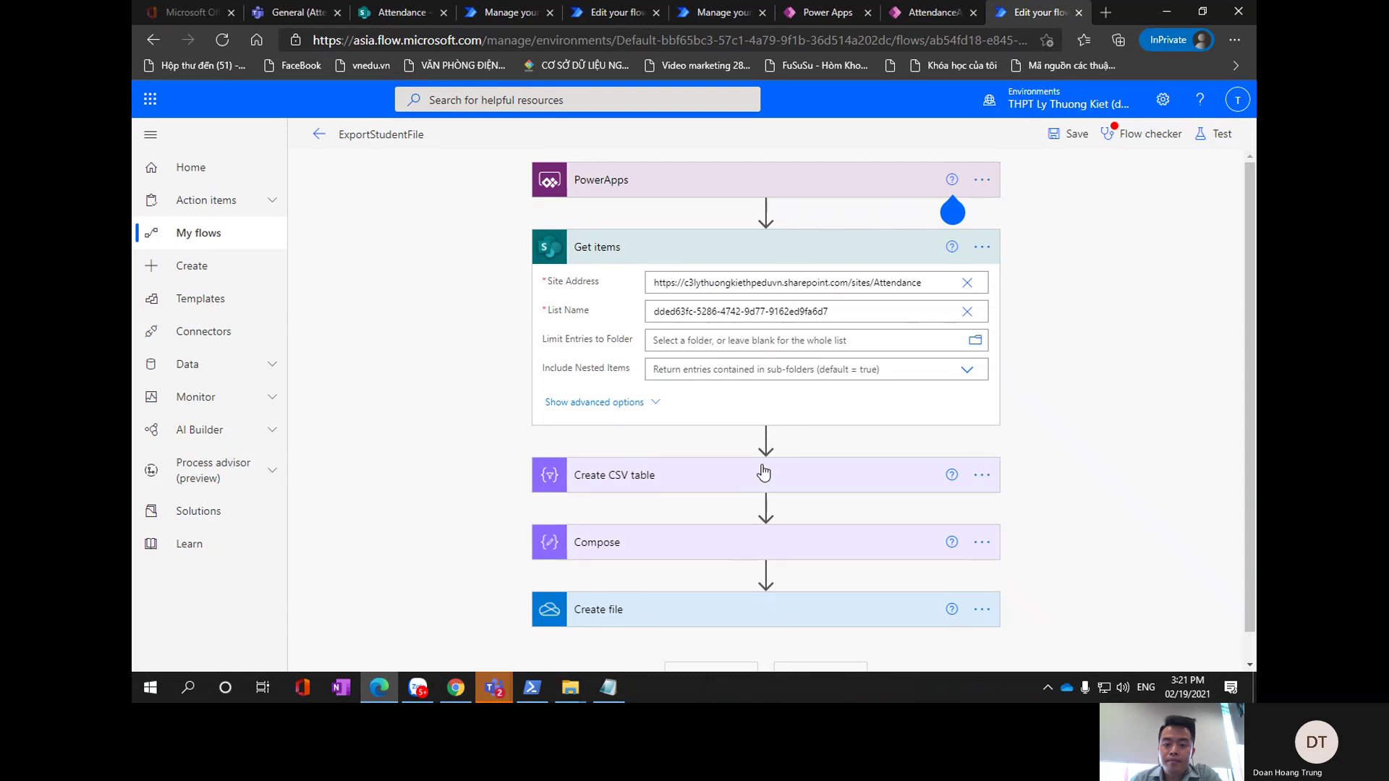
pyautogui.click(741, 311)
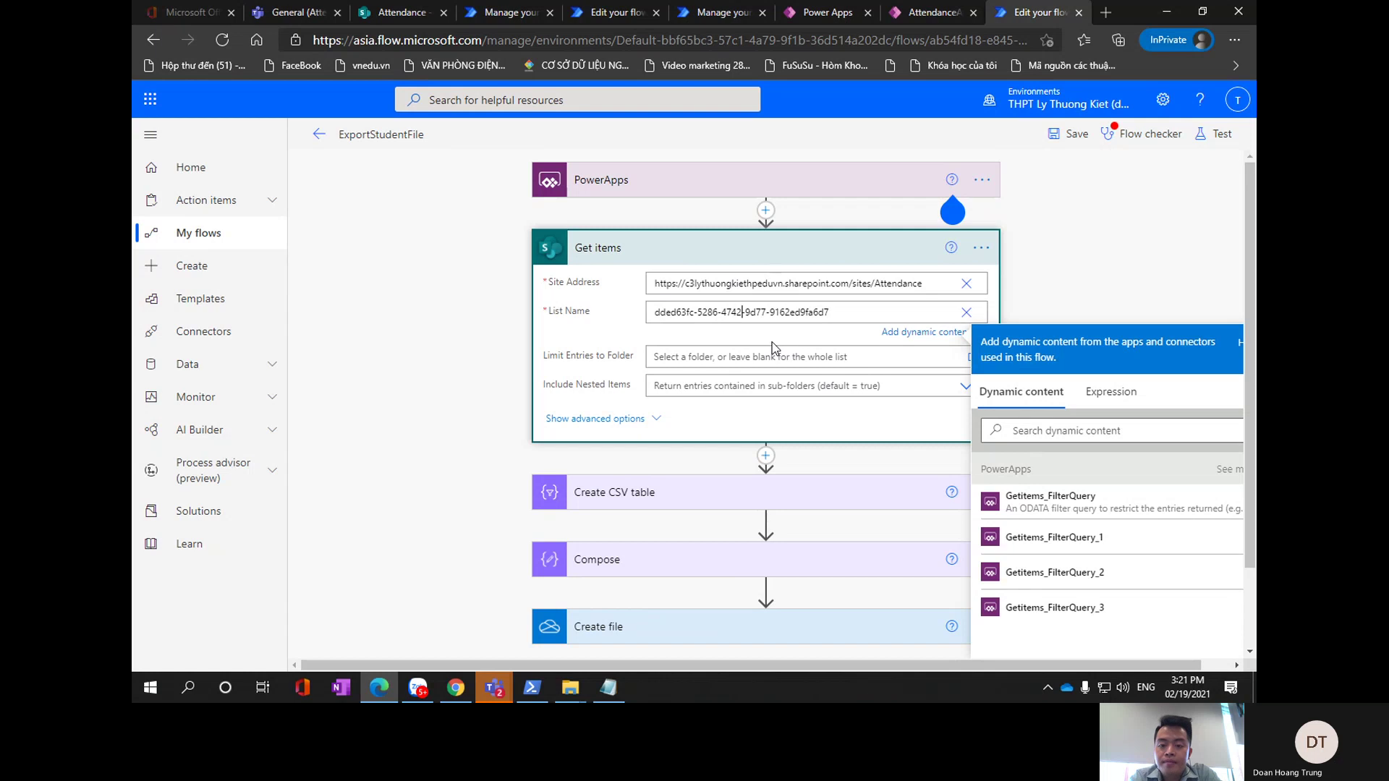
# Step: Bring the Teams meeting window to the front, with its screen, window and PowerPoint sharing options
pyautogui.moveTo(507, 691)
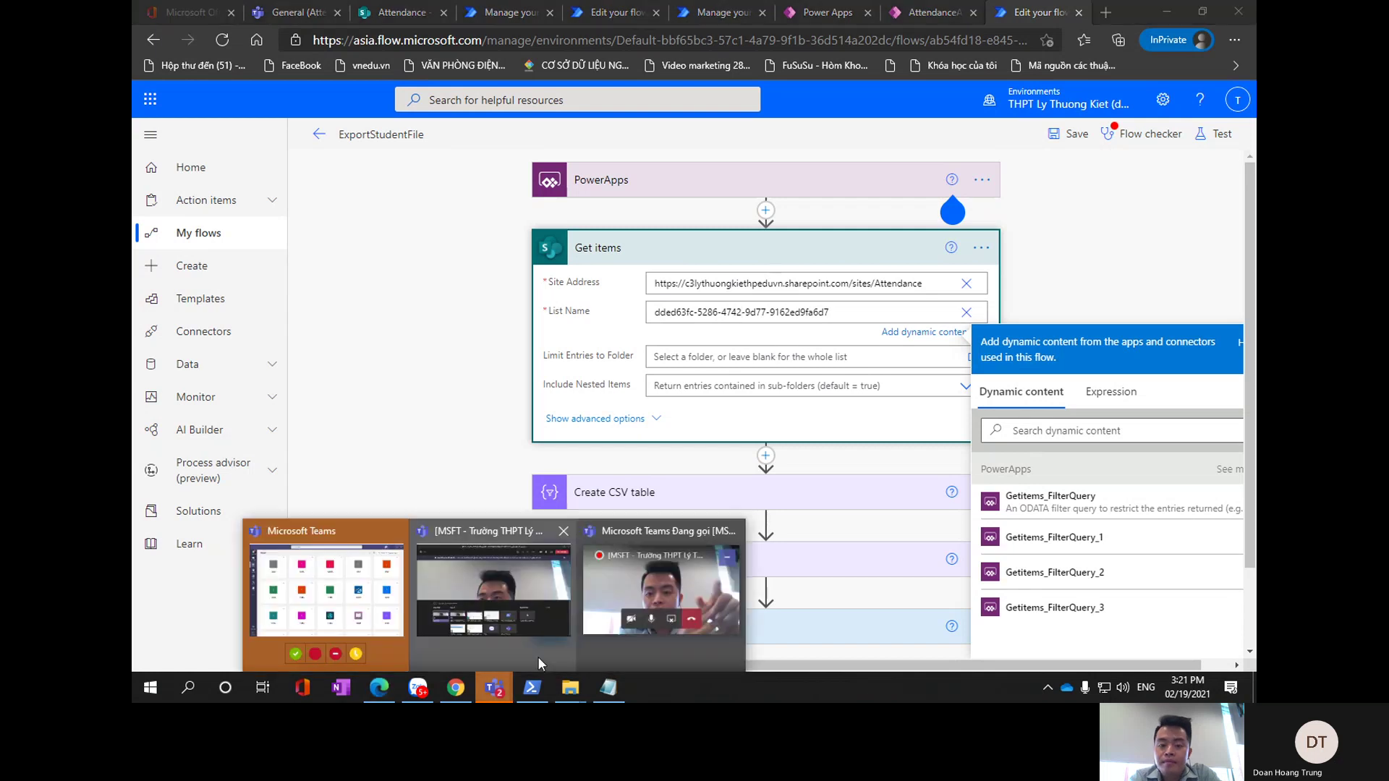
pyautogui.click(643, 576)
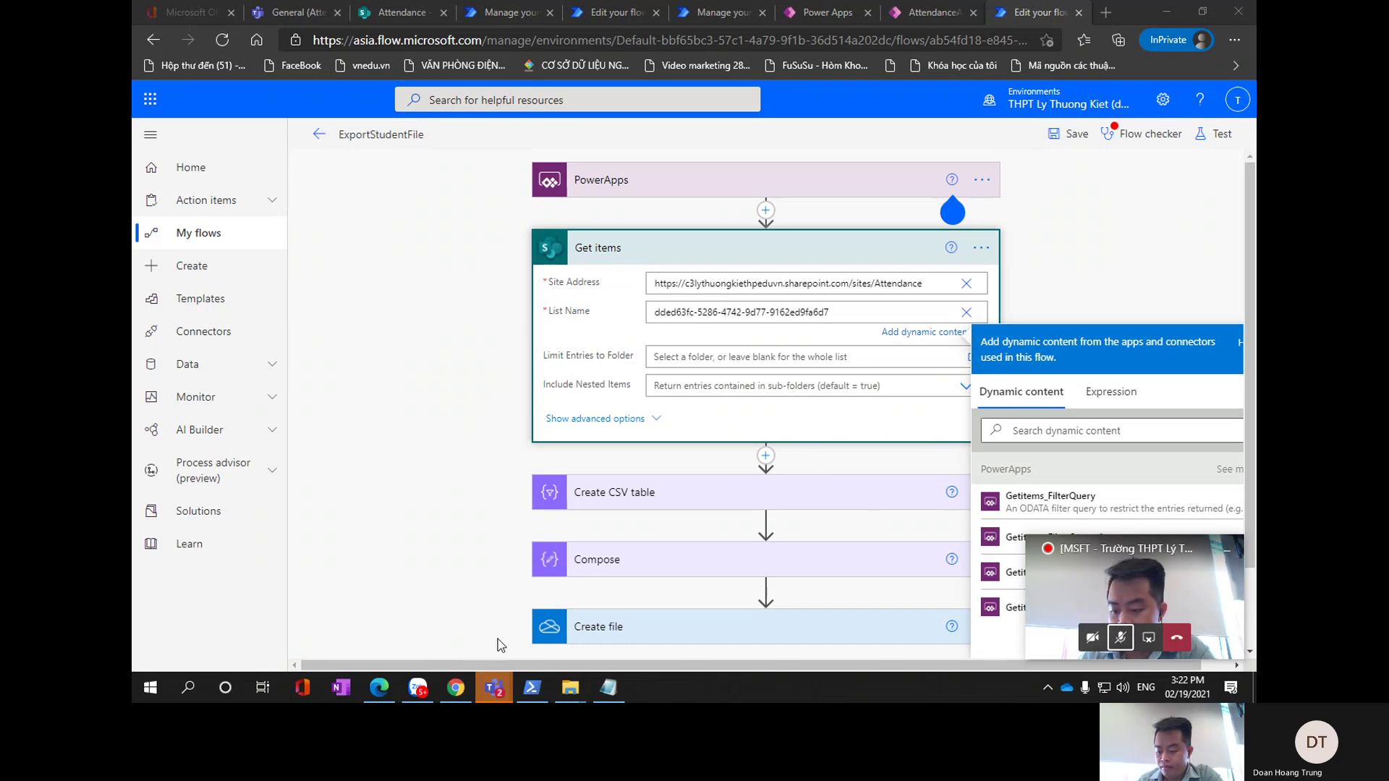
pyautogui.moveTo(495, 687)
pyautogui.moveTo(539, 576)
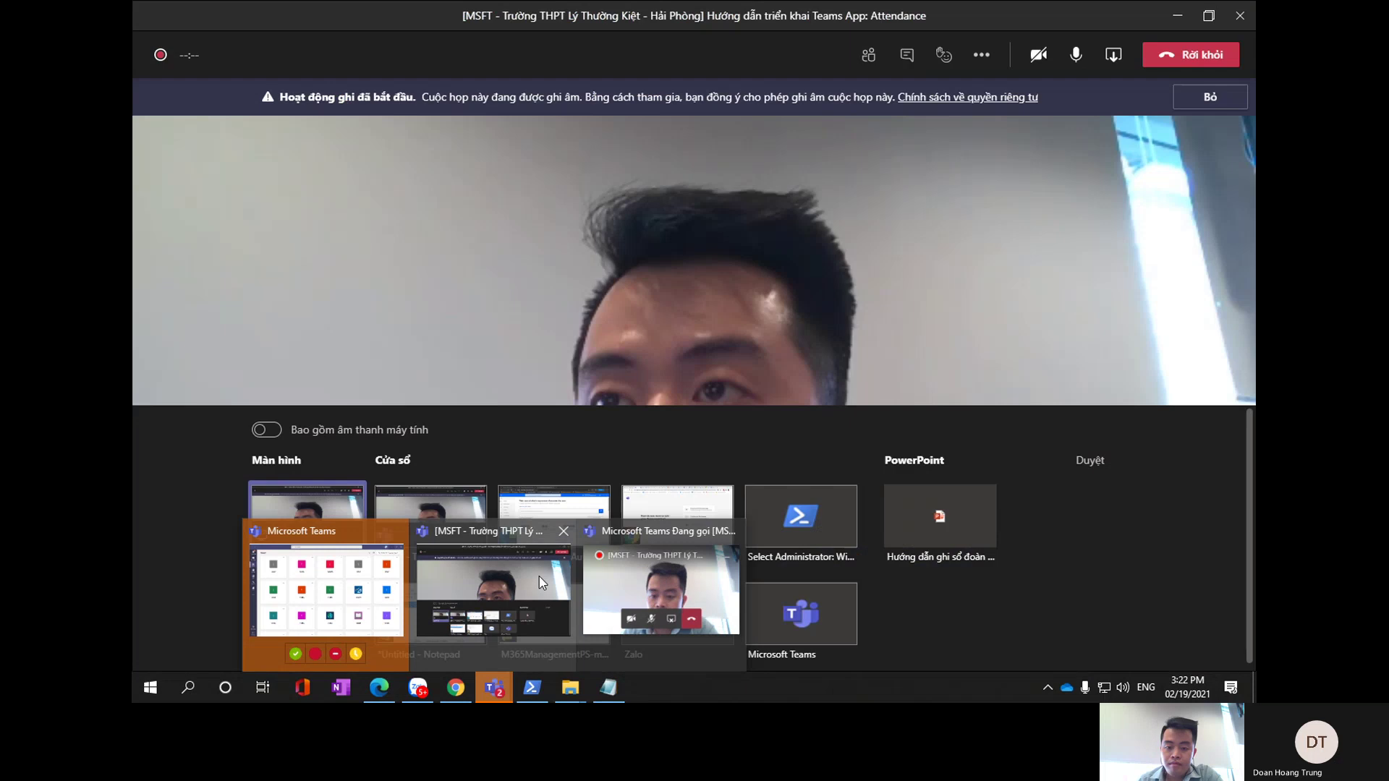
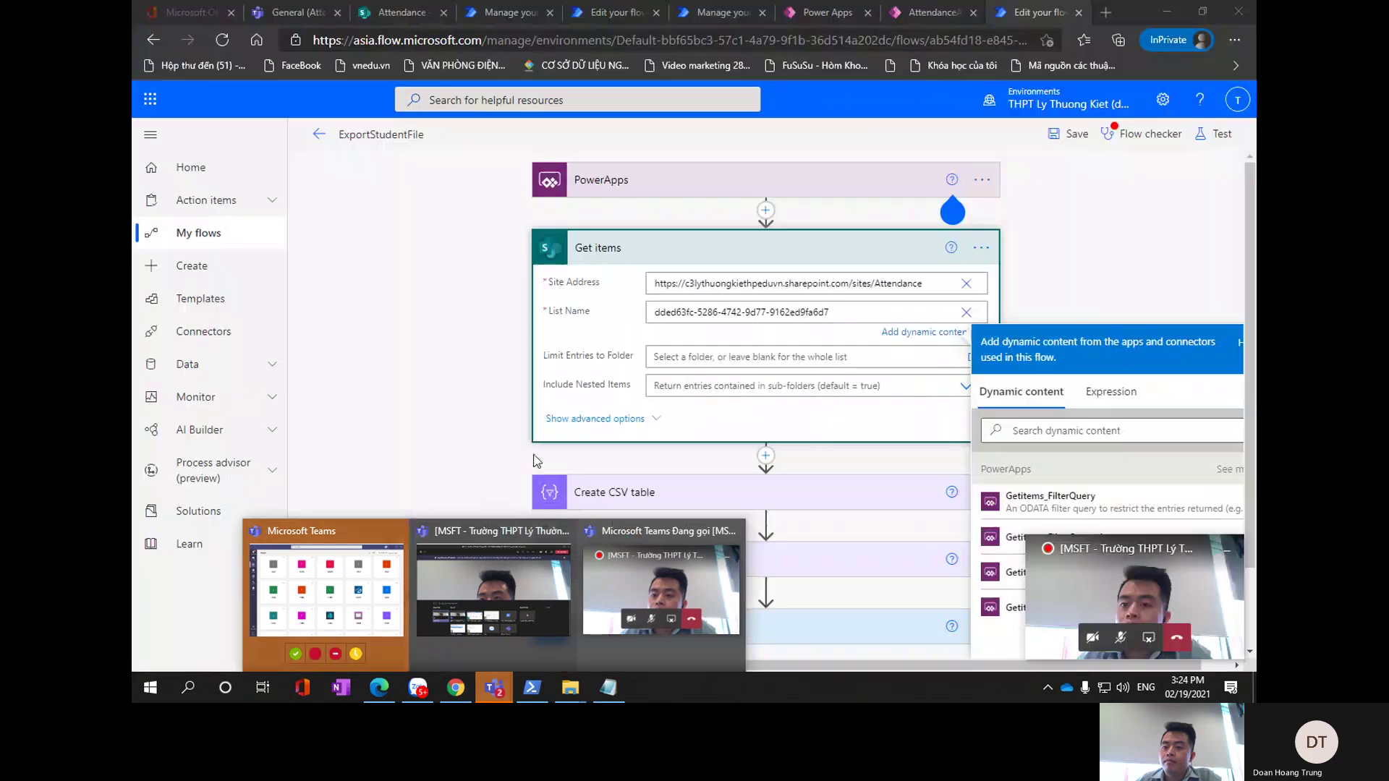
# Step: Unmute the call microphone, then dismiss the help tip and the floating call window
pyautogui.click(597, 581)
pyautogui.hotkey('ctrl', 'shift', 'm')
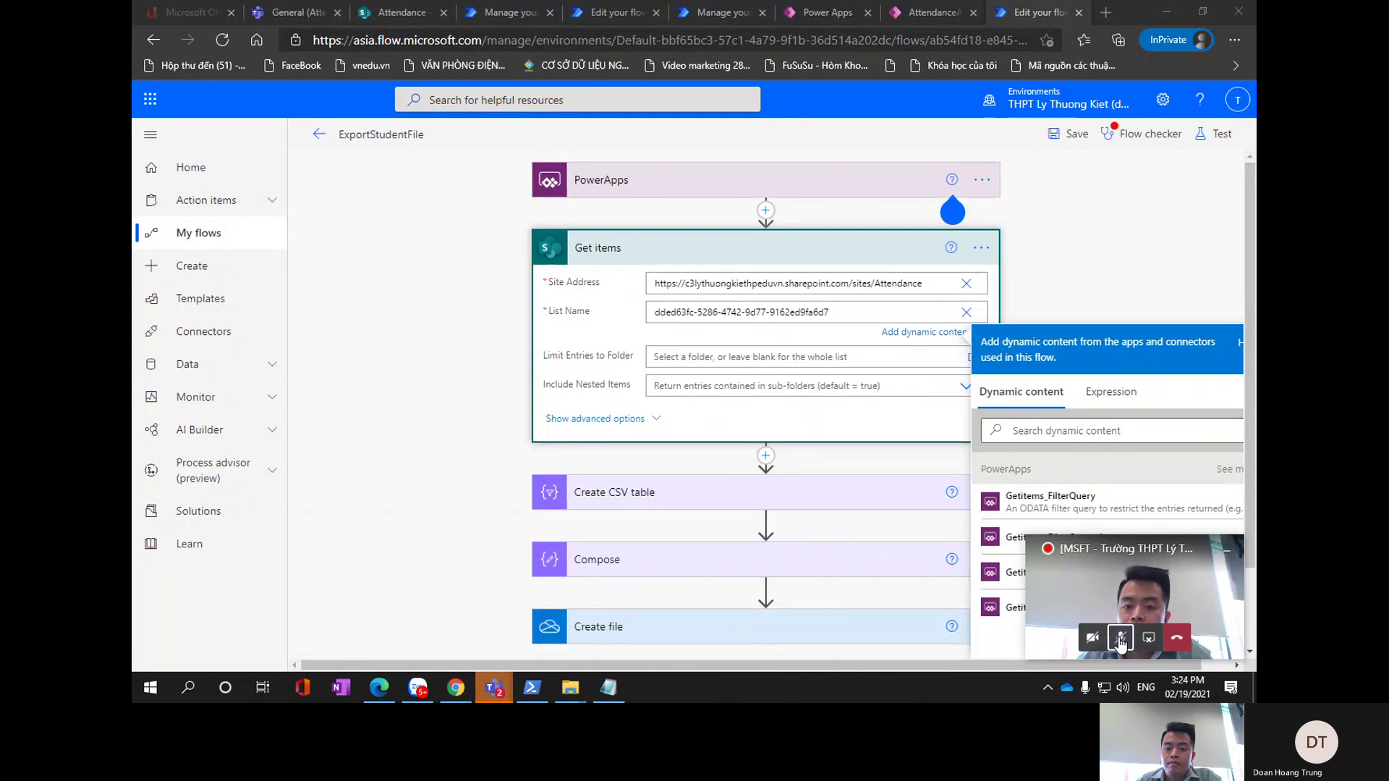
pyautogui.click(952, 211)
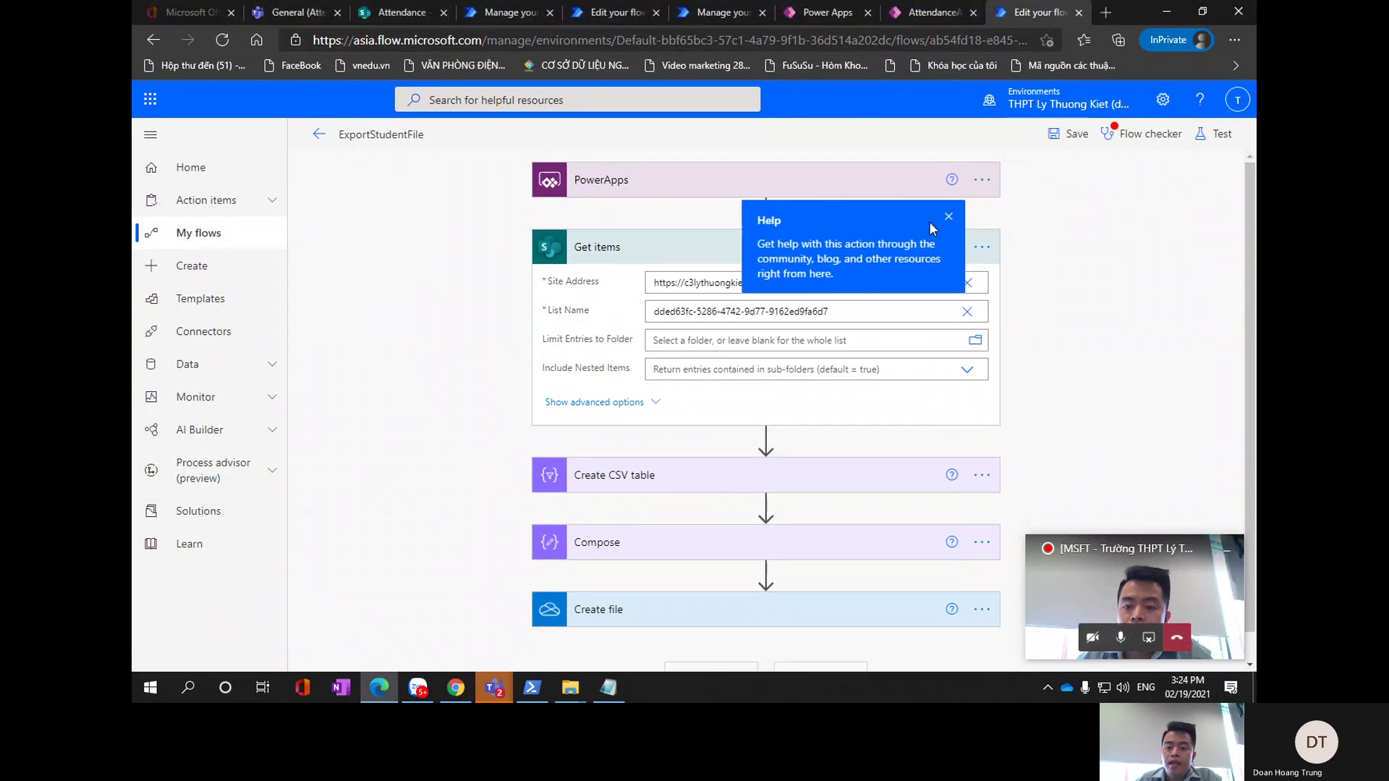
pyautogui.click(950, 219)
pyautogui.scroll(-1, 1035, 341)
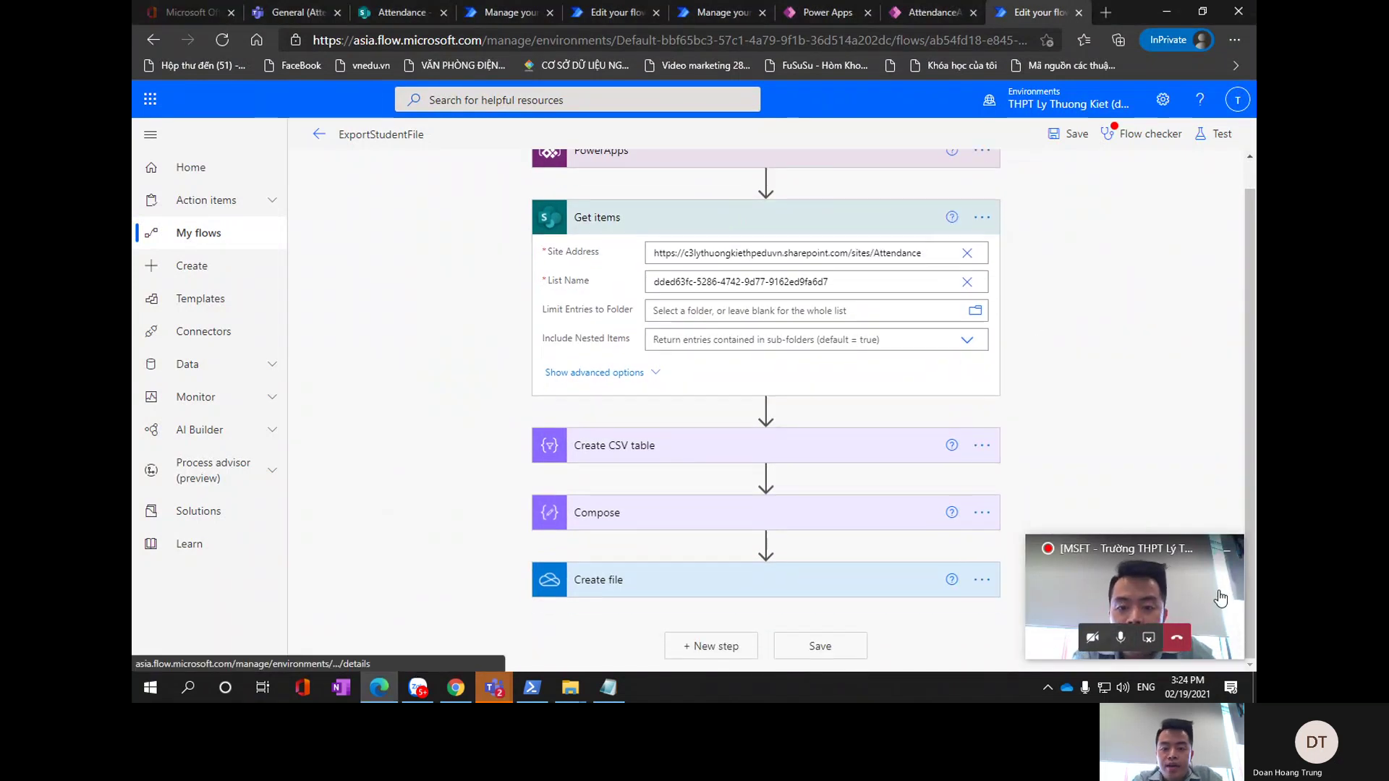
pyautogui.click(1233, 553)
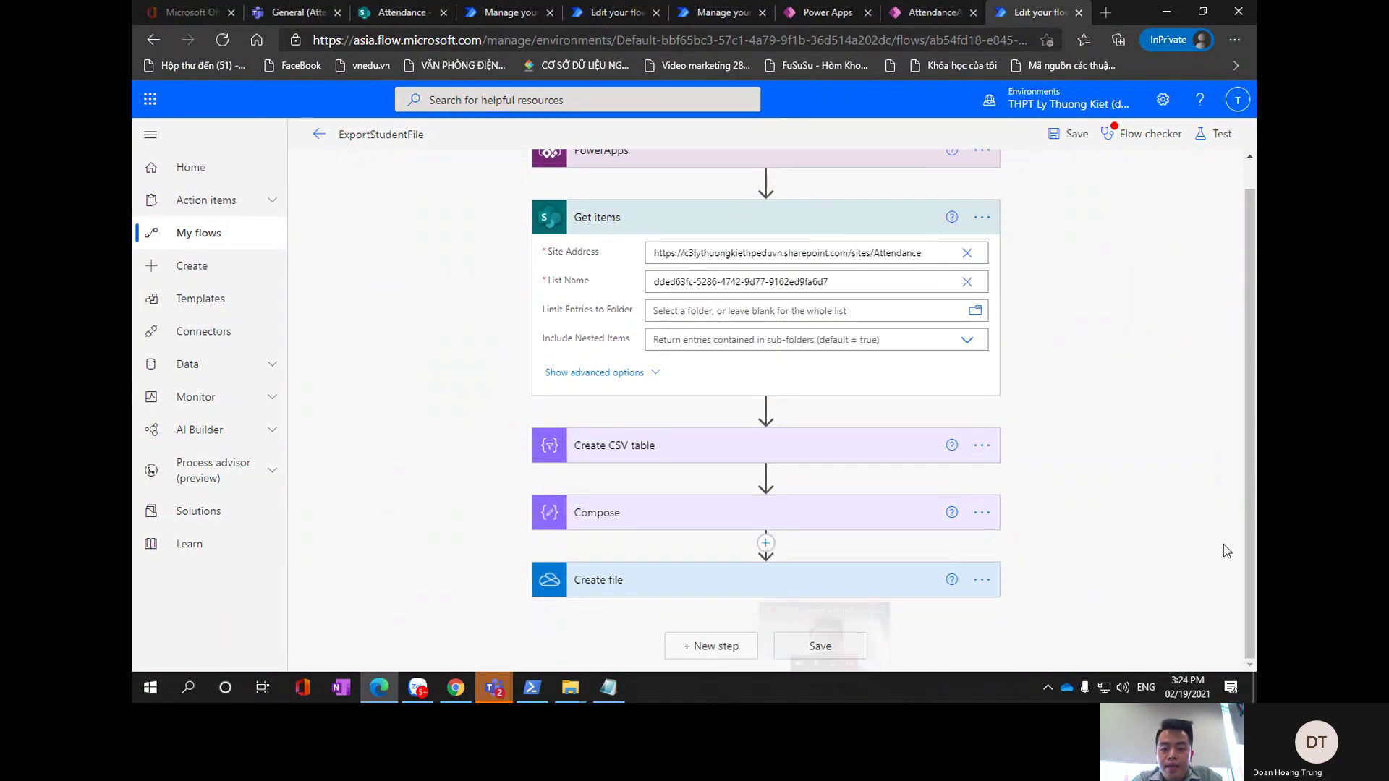
# Step: Set the Get items List Name to AttendanceRecord, save the flow, and return to its details page
pyautogui.click(770, 281)
pyautogui.click(1095, 300)
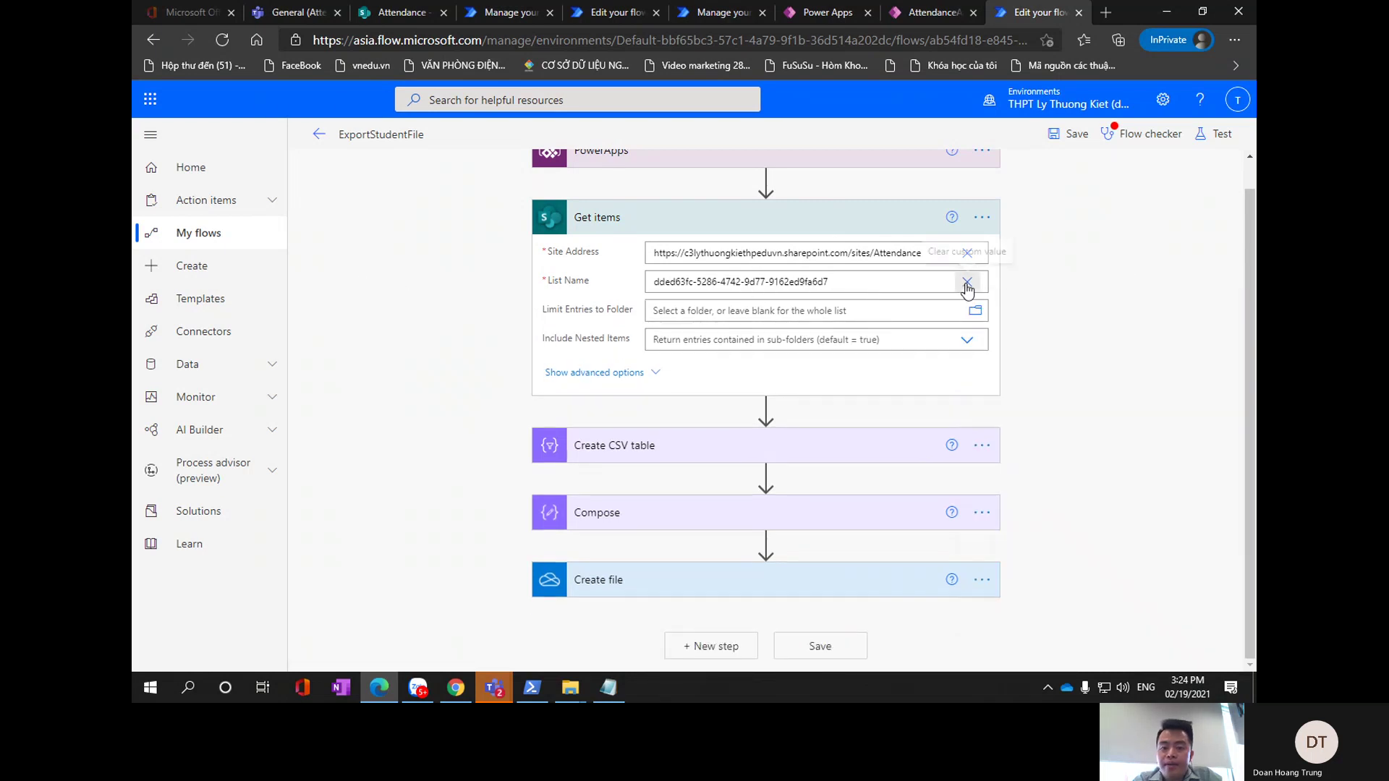
pyautogui.click(967, 282)
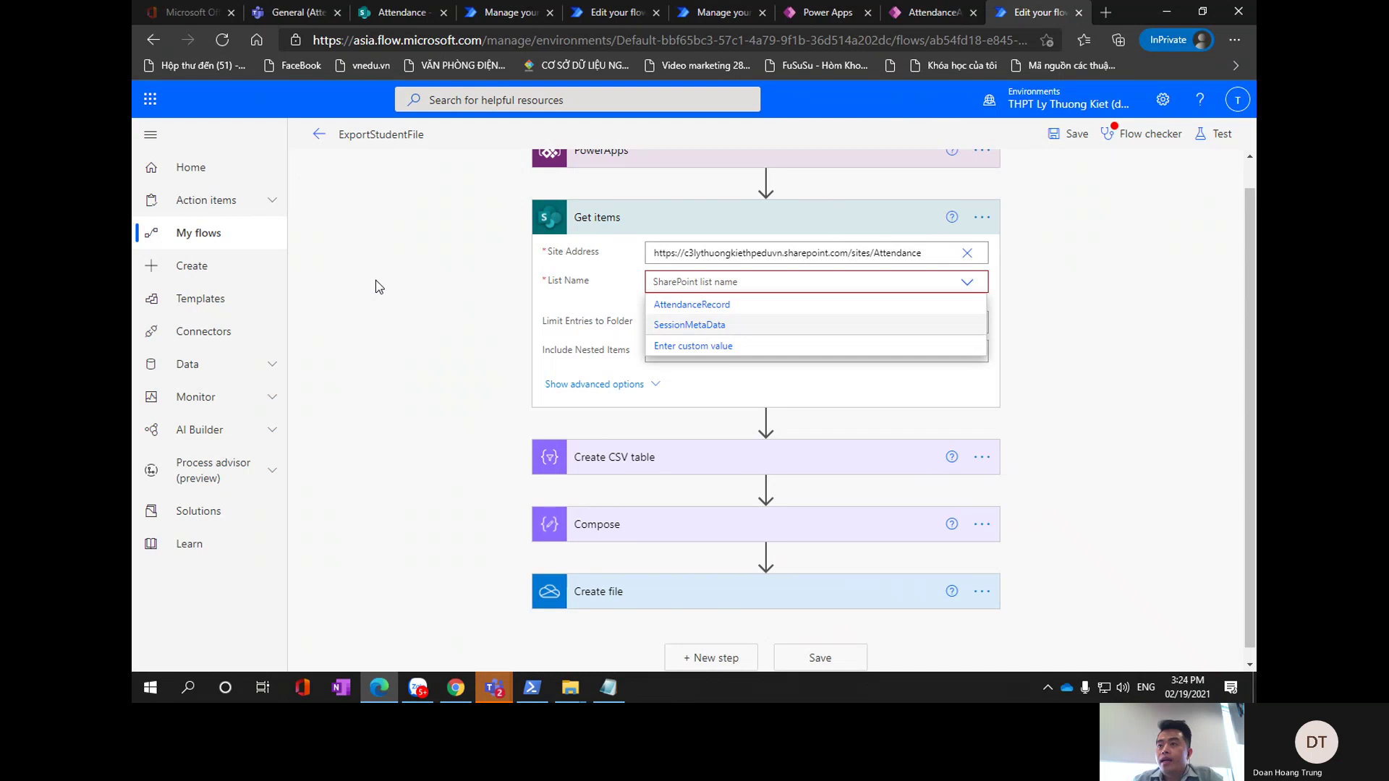
pyautogui.click(696, 305)
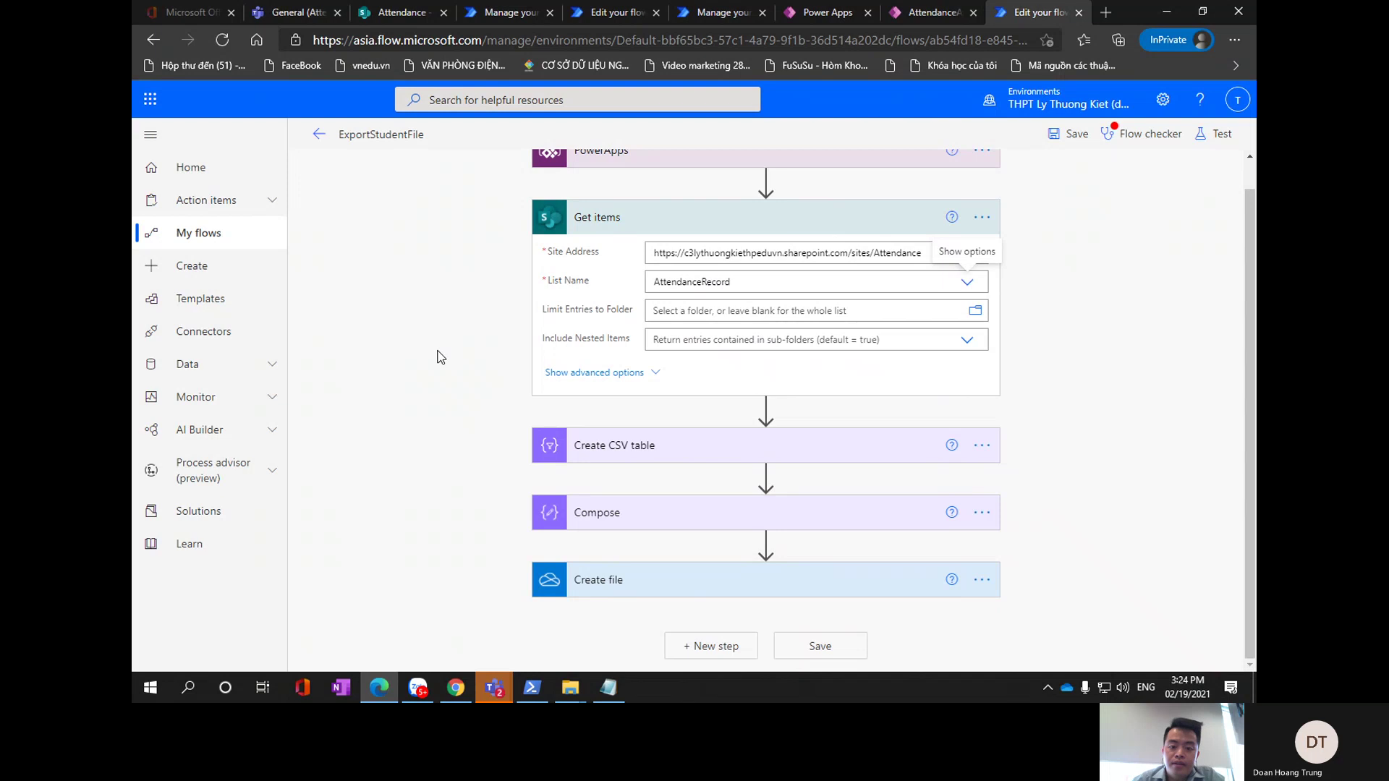
pyautogui.click(782, 648)
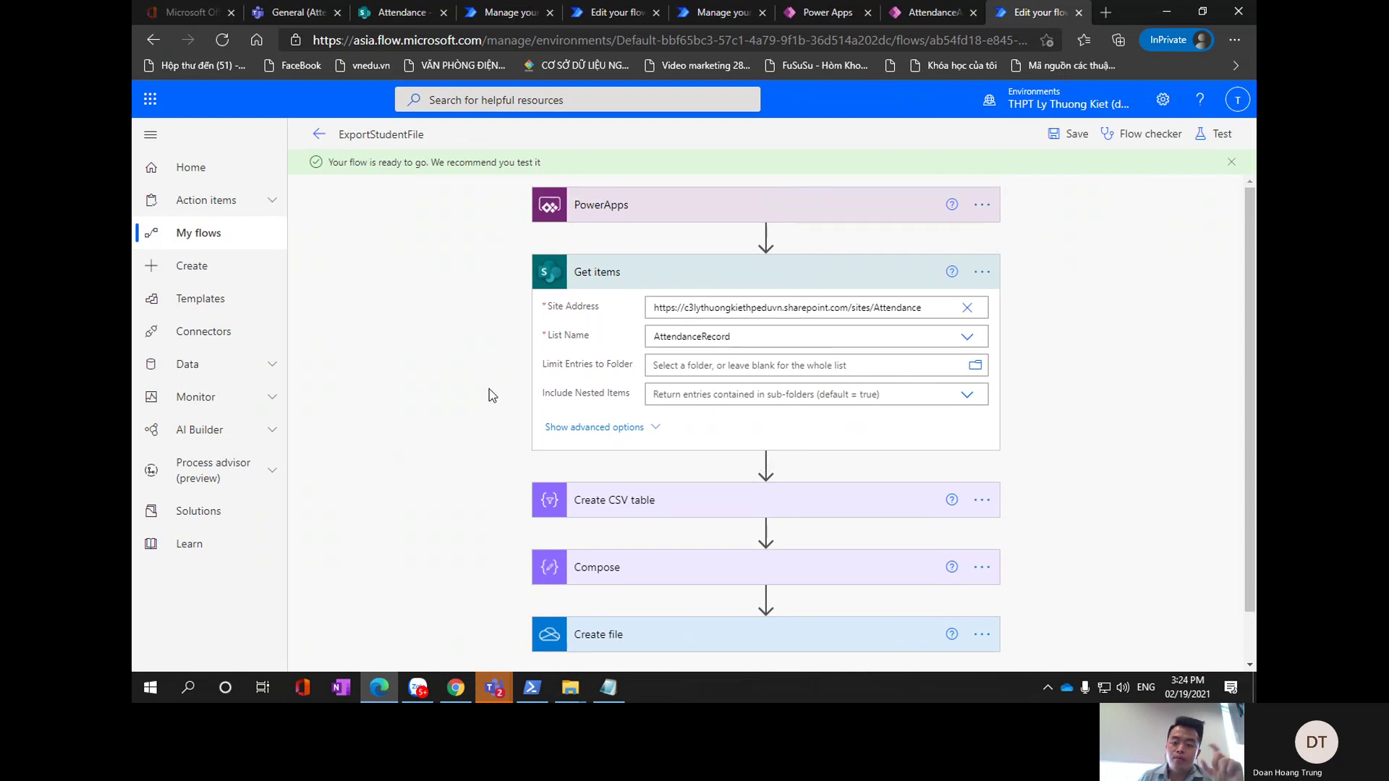
pyautogui.click(318, 133)
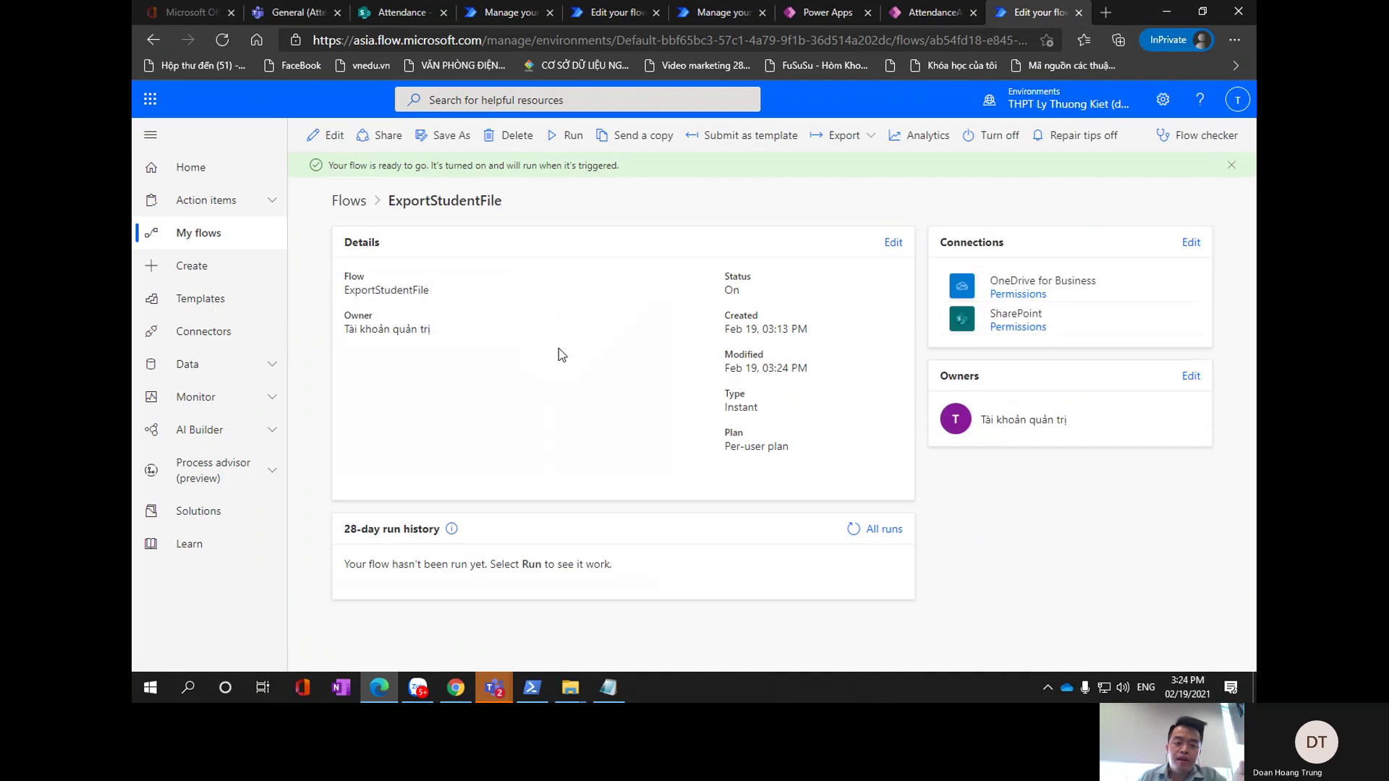
# Step: Open ExportAllFile from My flows and enter the Attendance site address as a custom Site Address
pyautogui.click(189, 233)
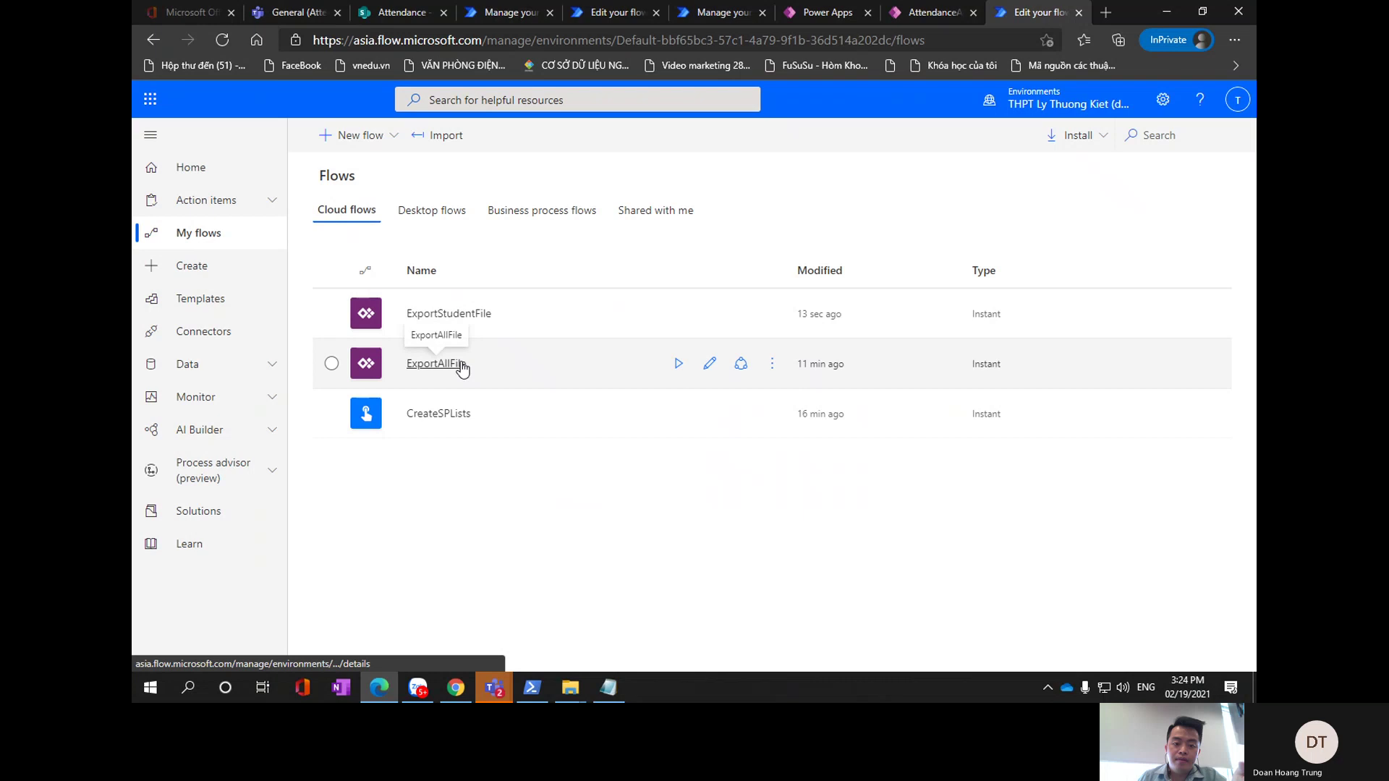
pyautogui.click(712, 365)
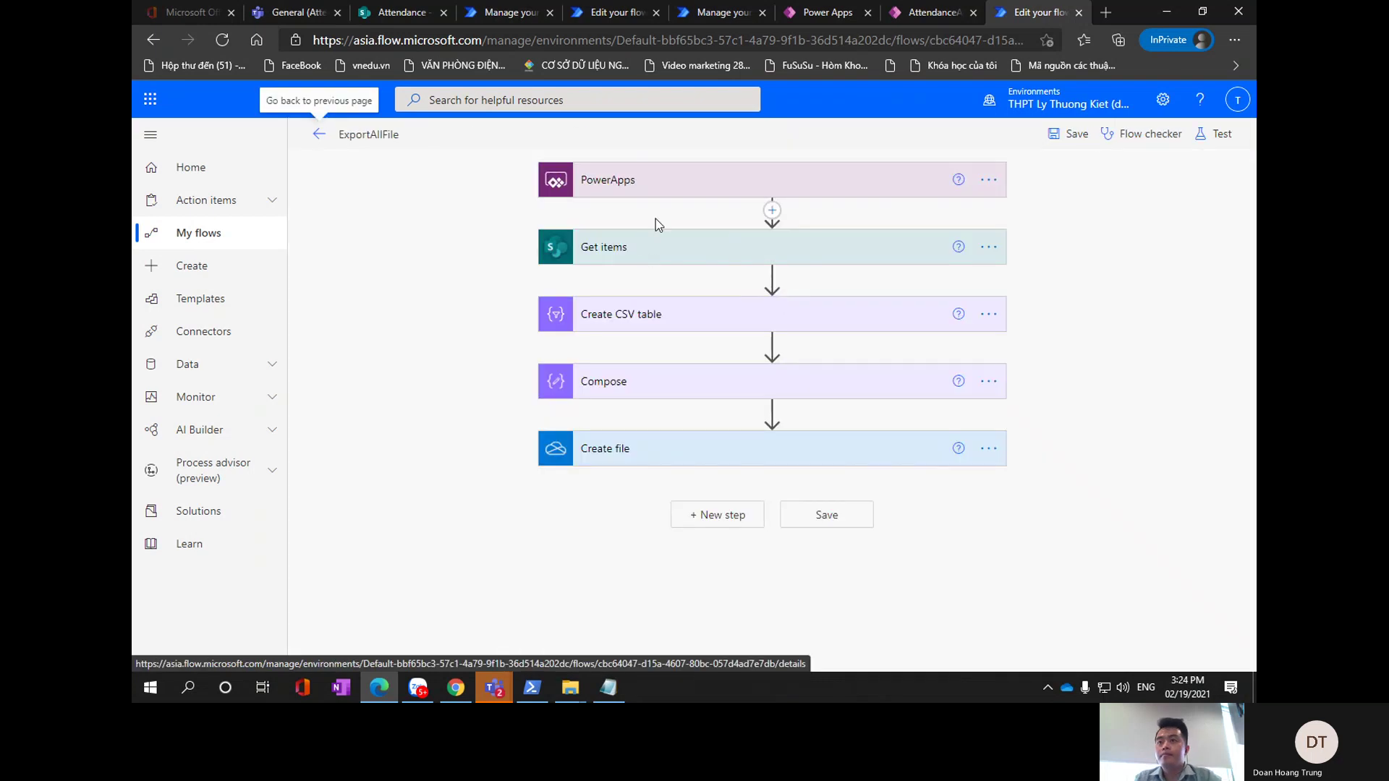
pyautogui.click(788, 250)
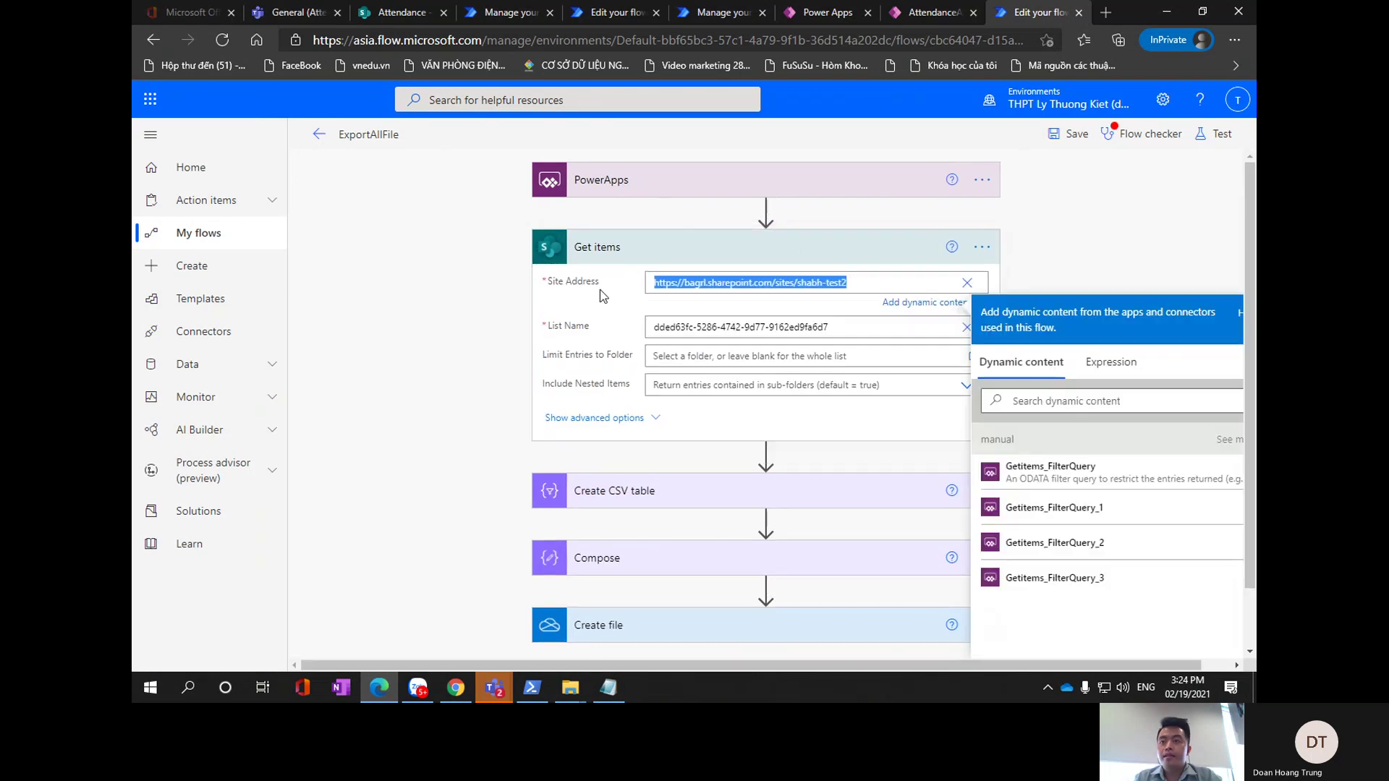
pyautogui.press('BackSpace')
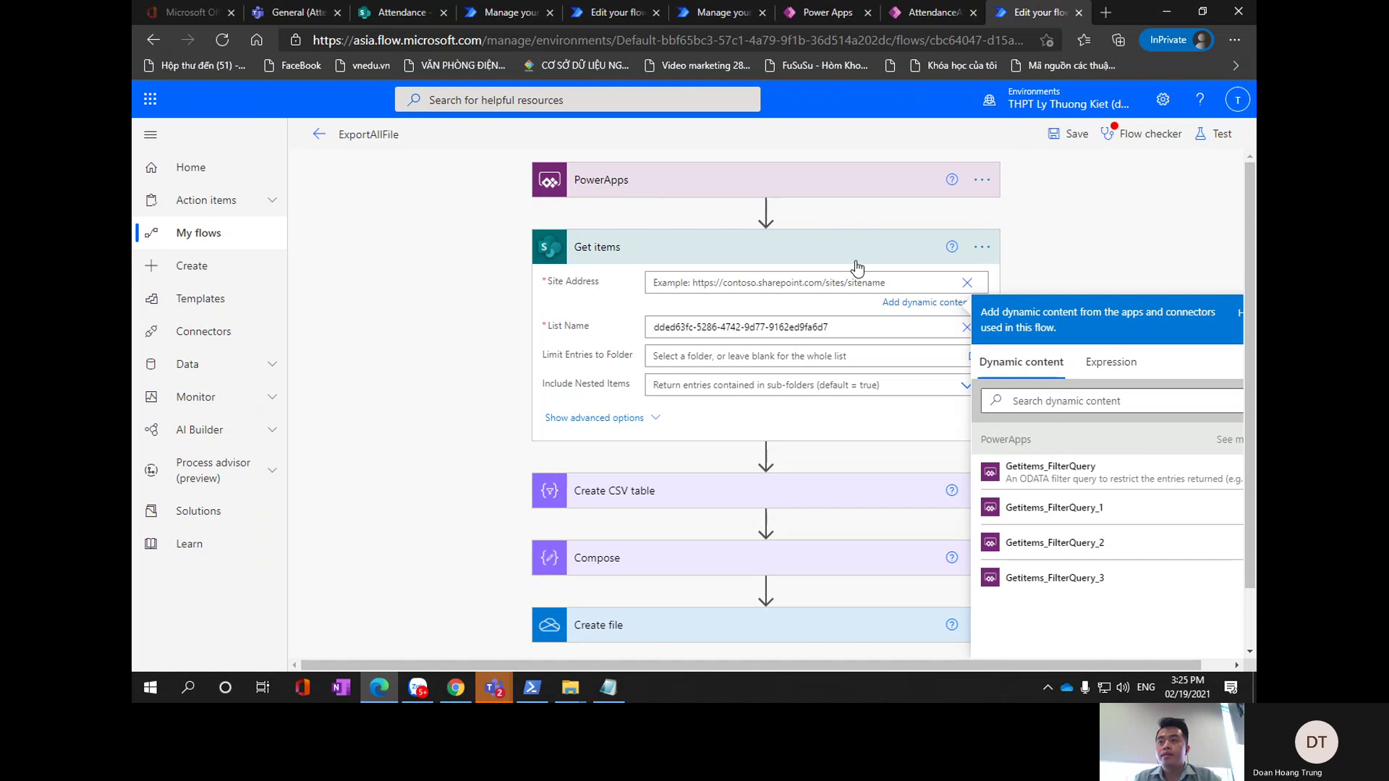
pyautogui.click(967, 284)
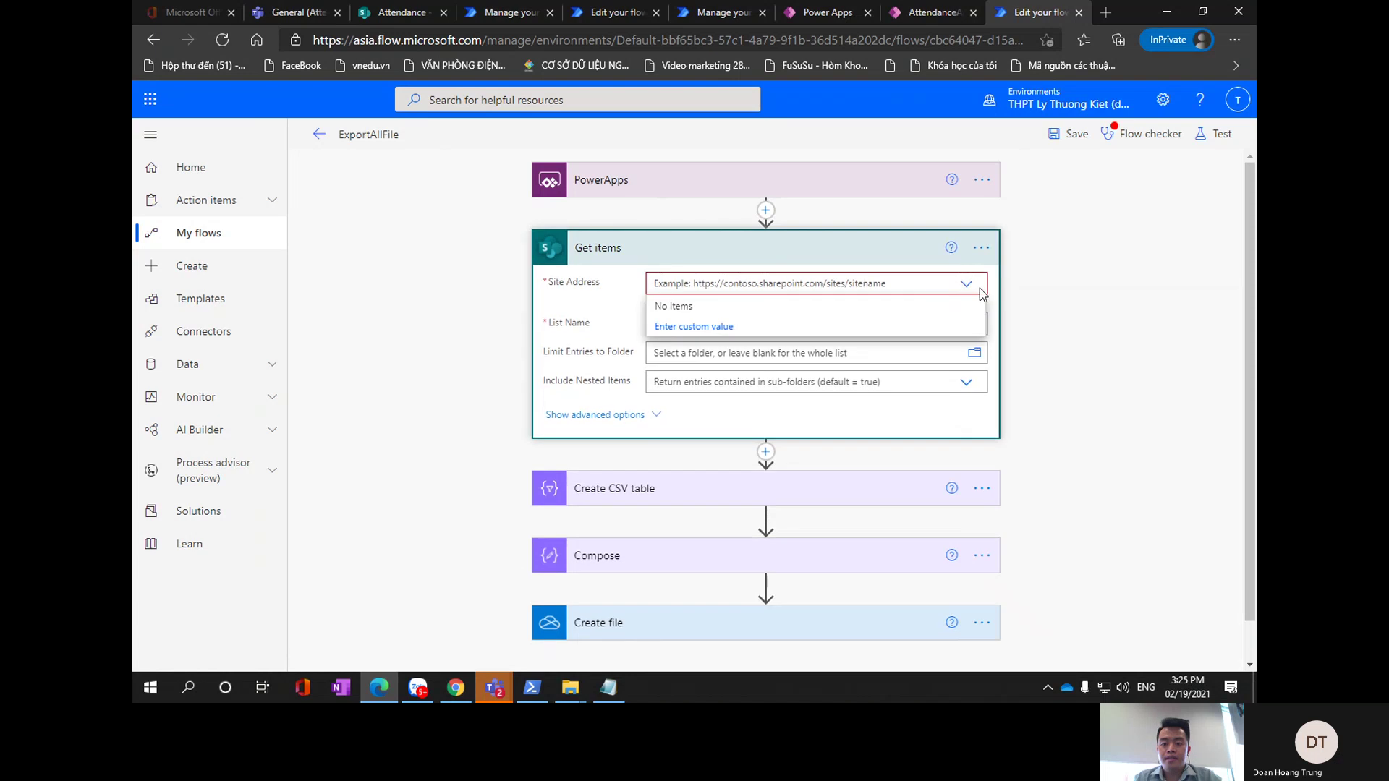
pyautogui.write('https://c3lythuongkiethpeduvn.sharepoint.com/sites/Attendance')
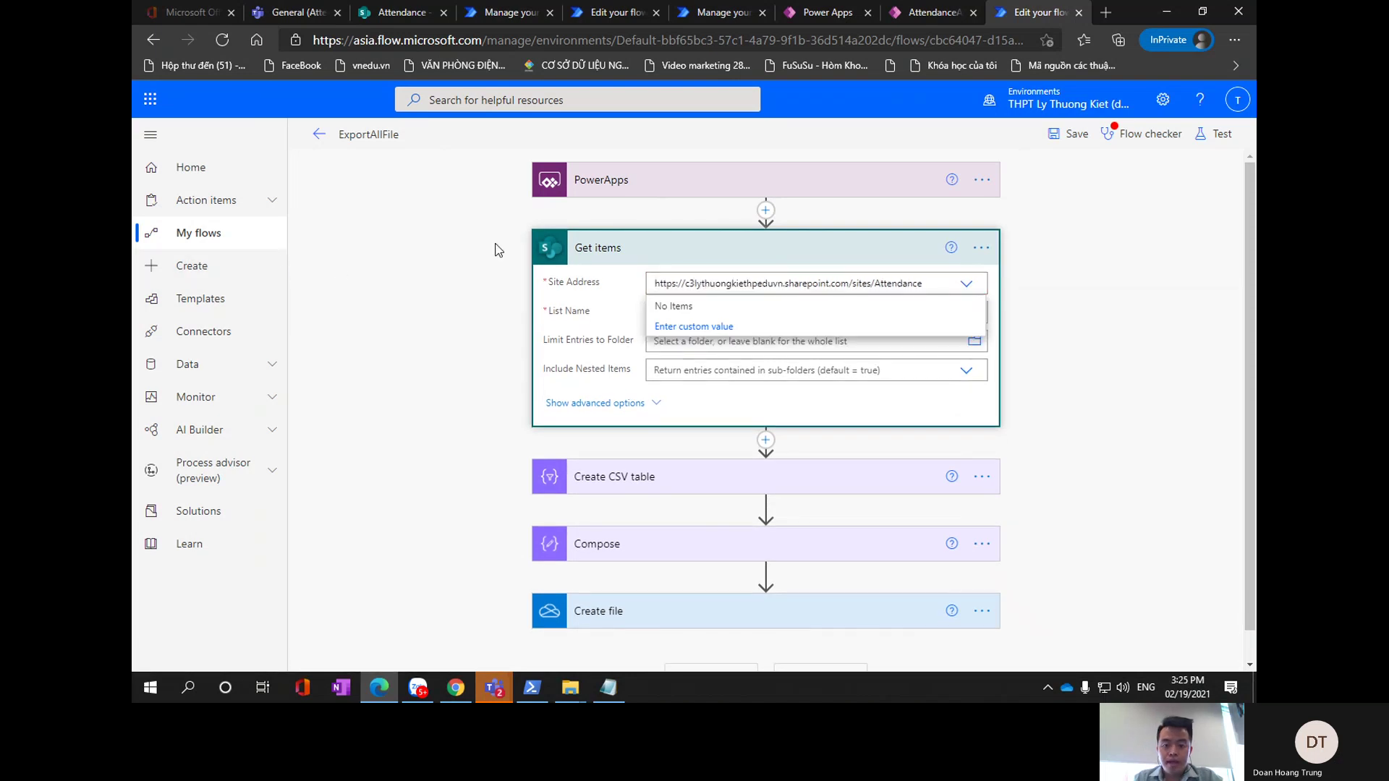
pyautogui.click(434, 301)
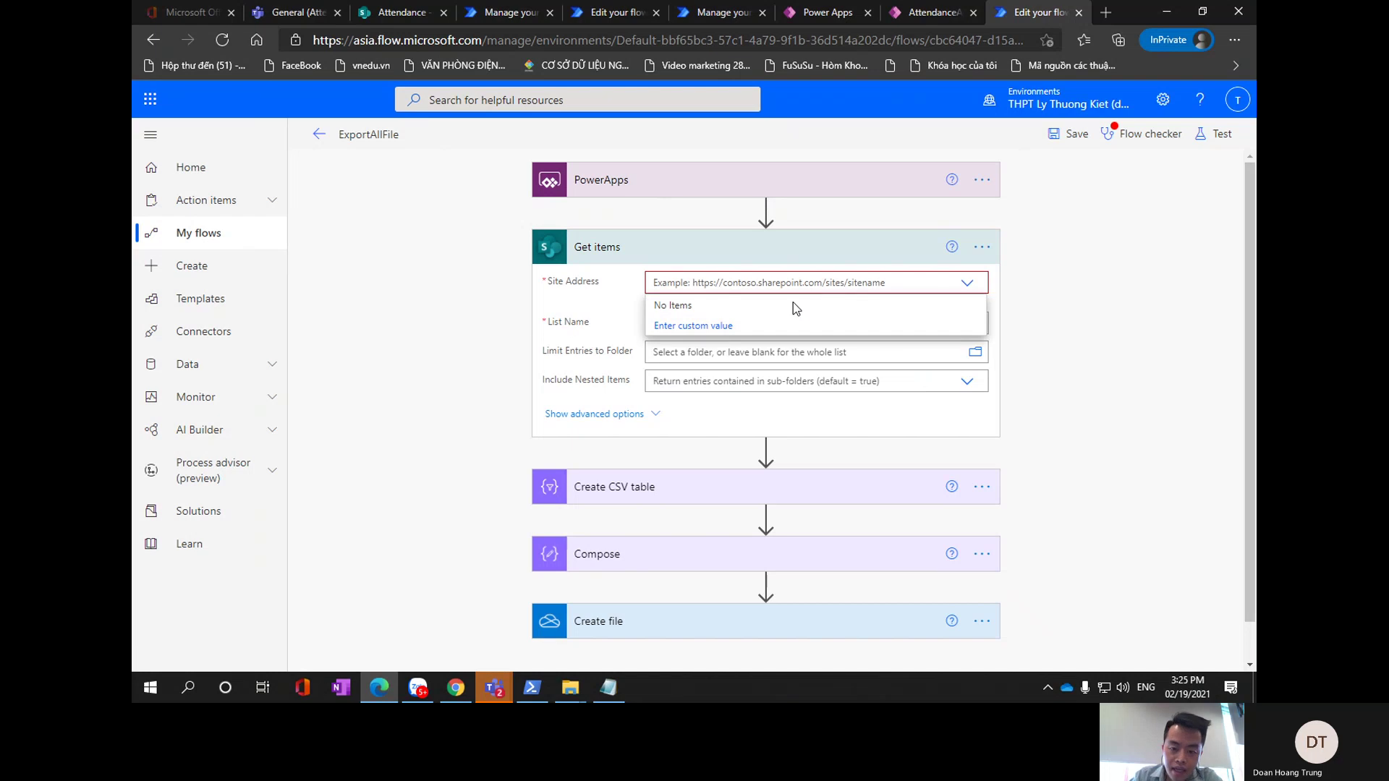
pyautogui.write('https://c3lythuongkiethpeduvn.sharepoint.com/sites/Attendance')
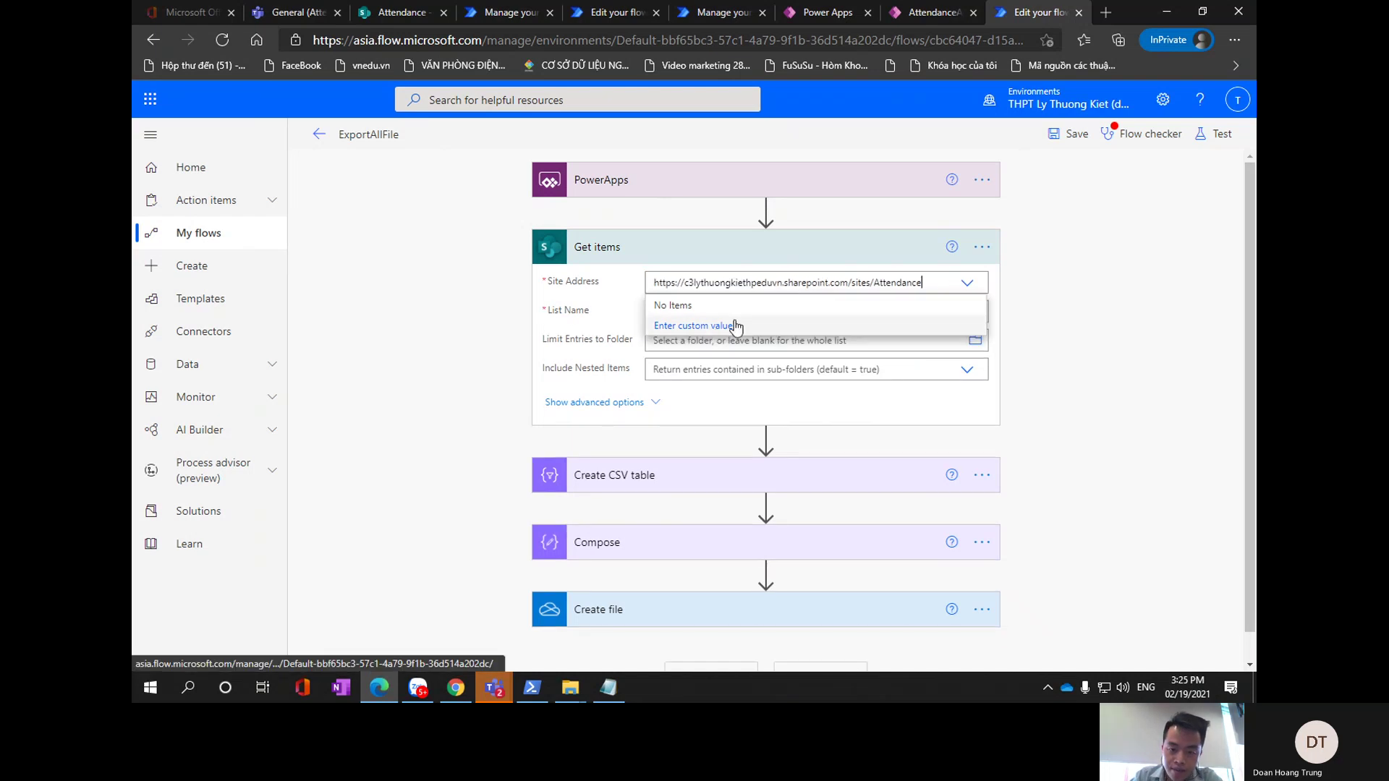
pyautogui.click(714, 327)
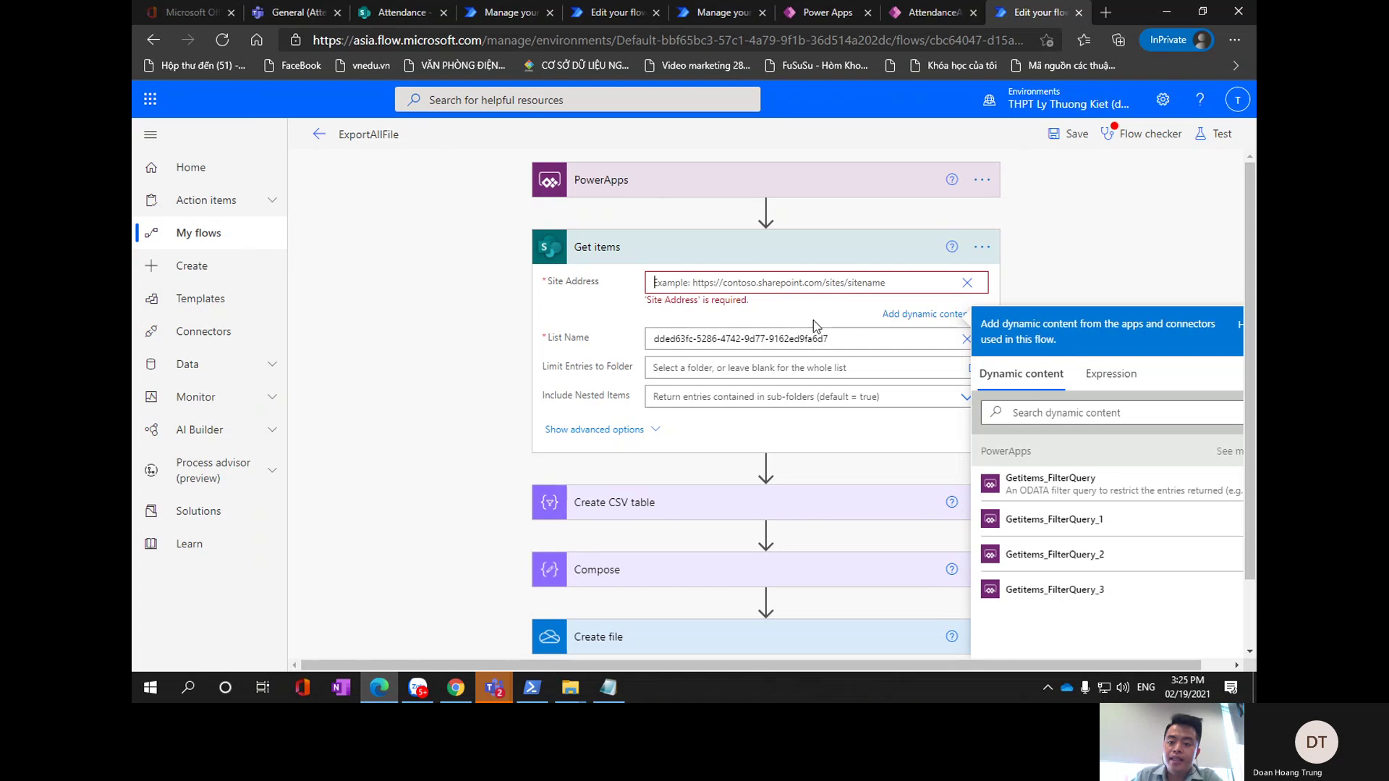
pyautogui.write('https://c3lythuongkiethpeduvn.sharepoint.com/sites/Attendance')
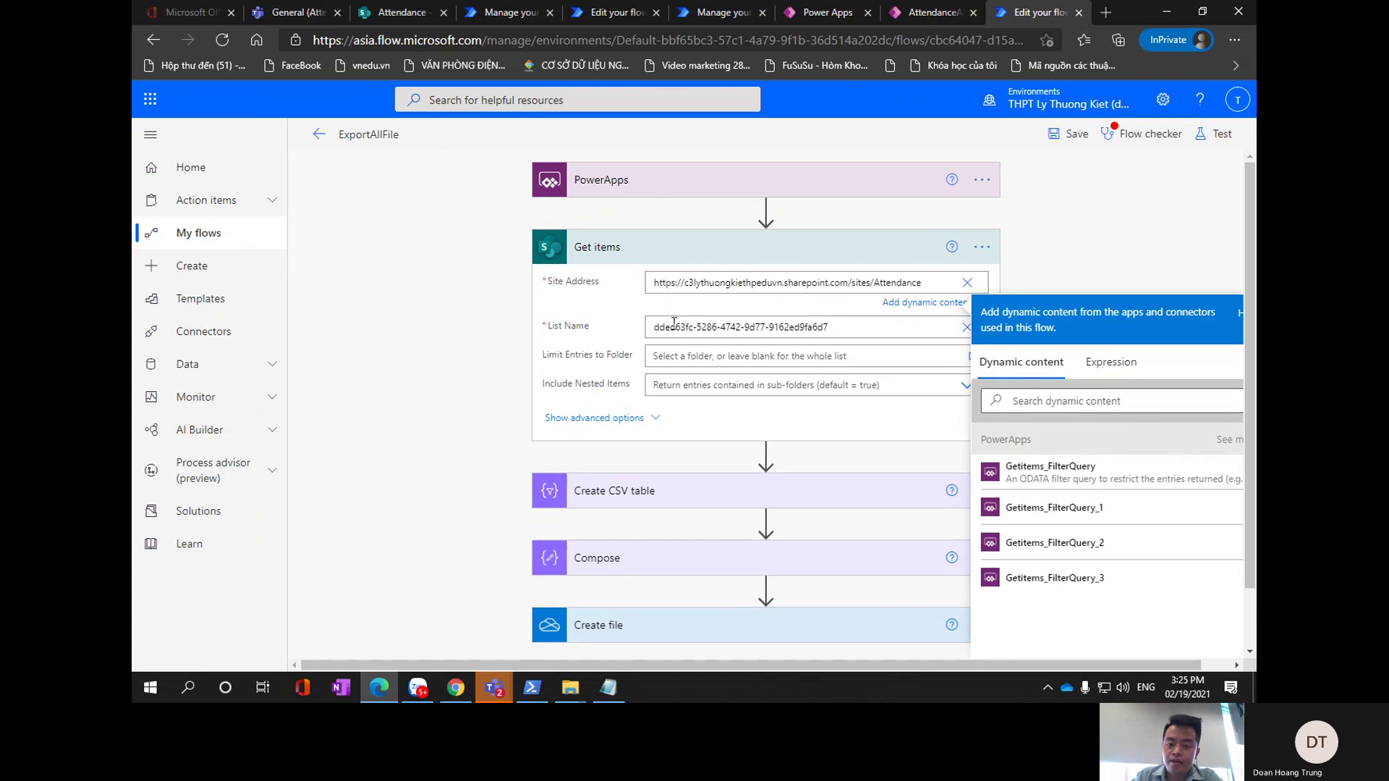
# Step: Set the Get items List Name to AttendanceRecord and save the ExportAllFile flow
pyautogui.click(742, 327)
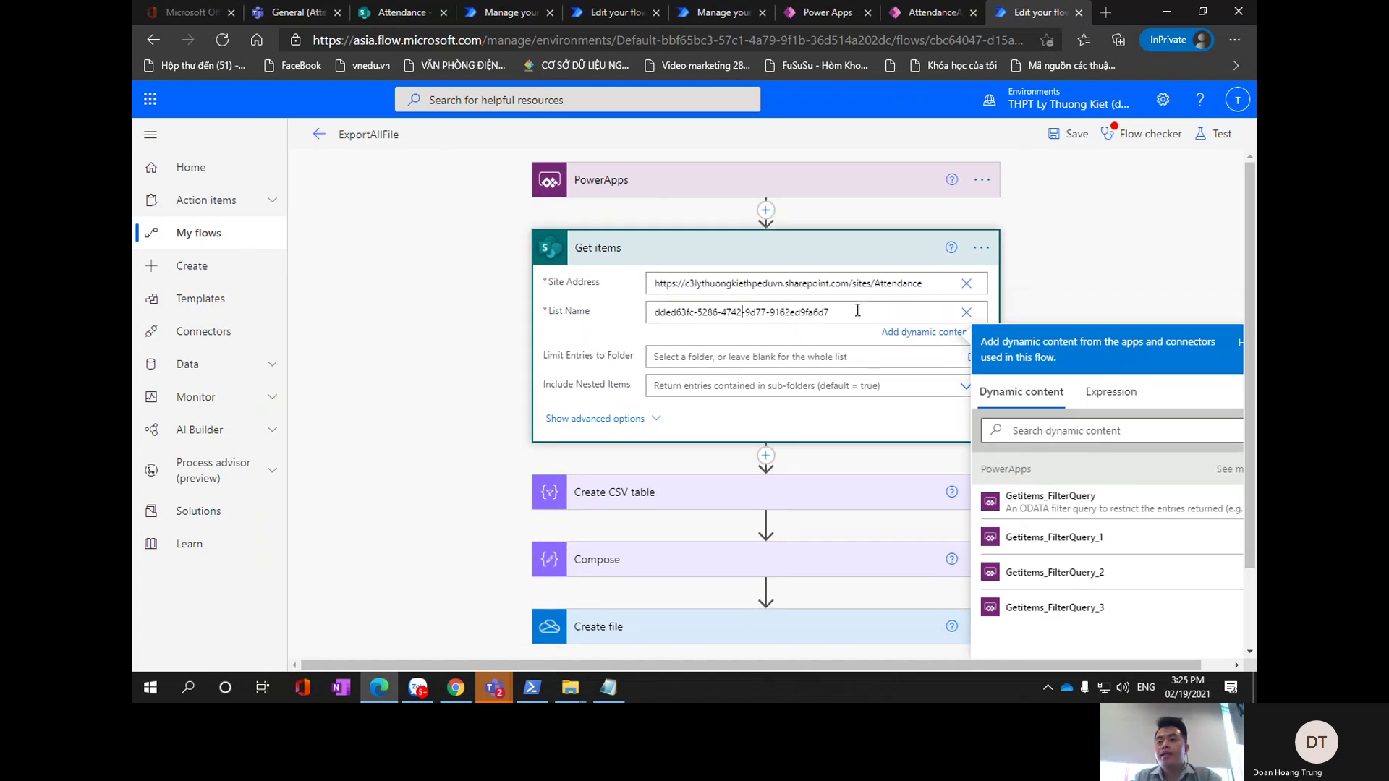
pyautogui.click(966, 311)
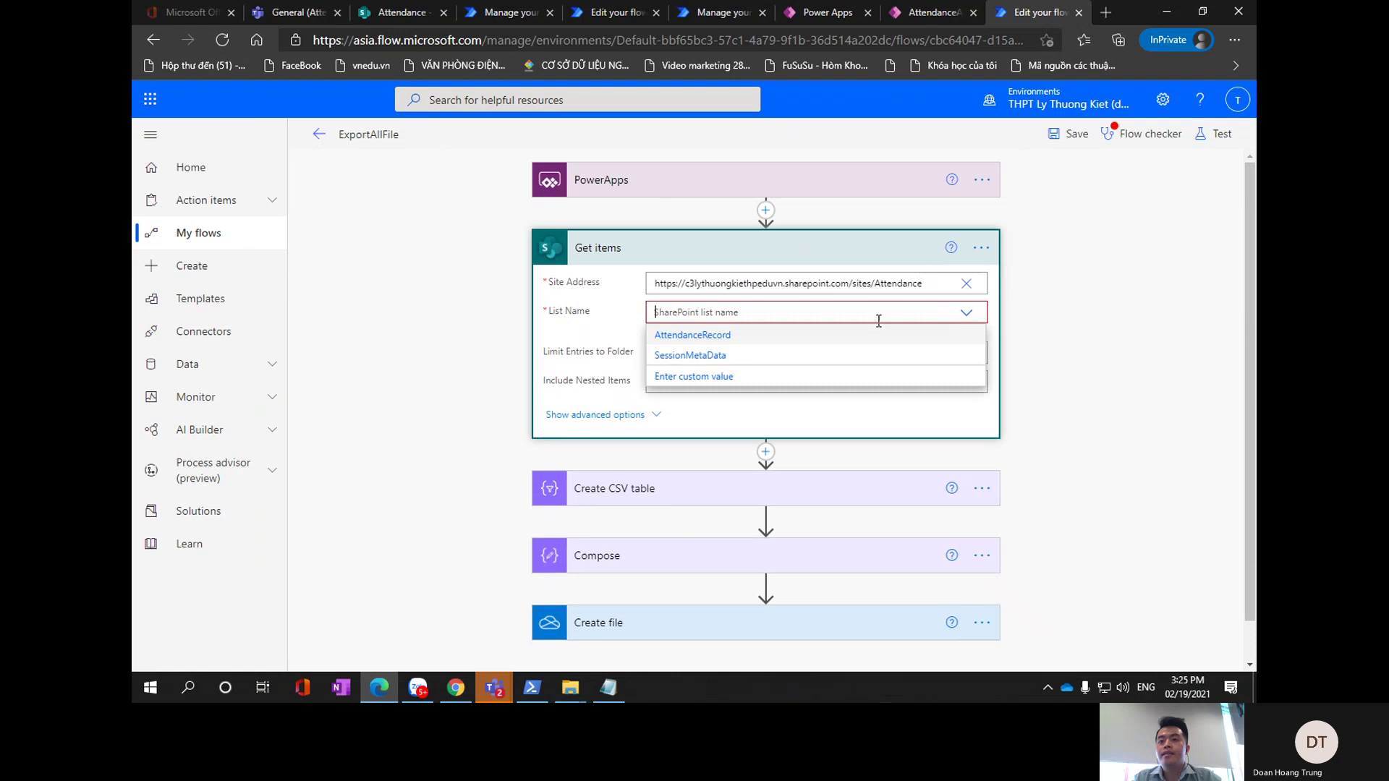
pyautogui.click(706, 336)
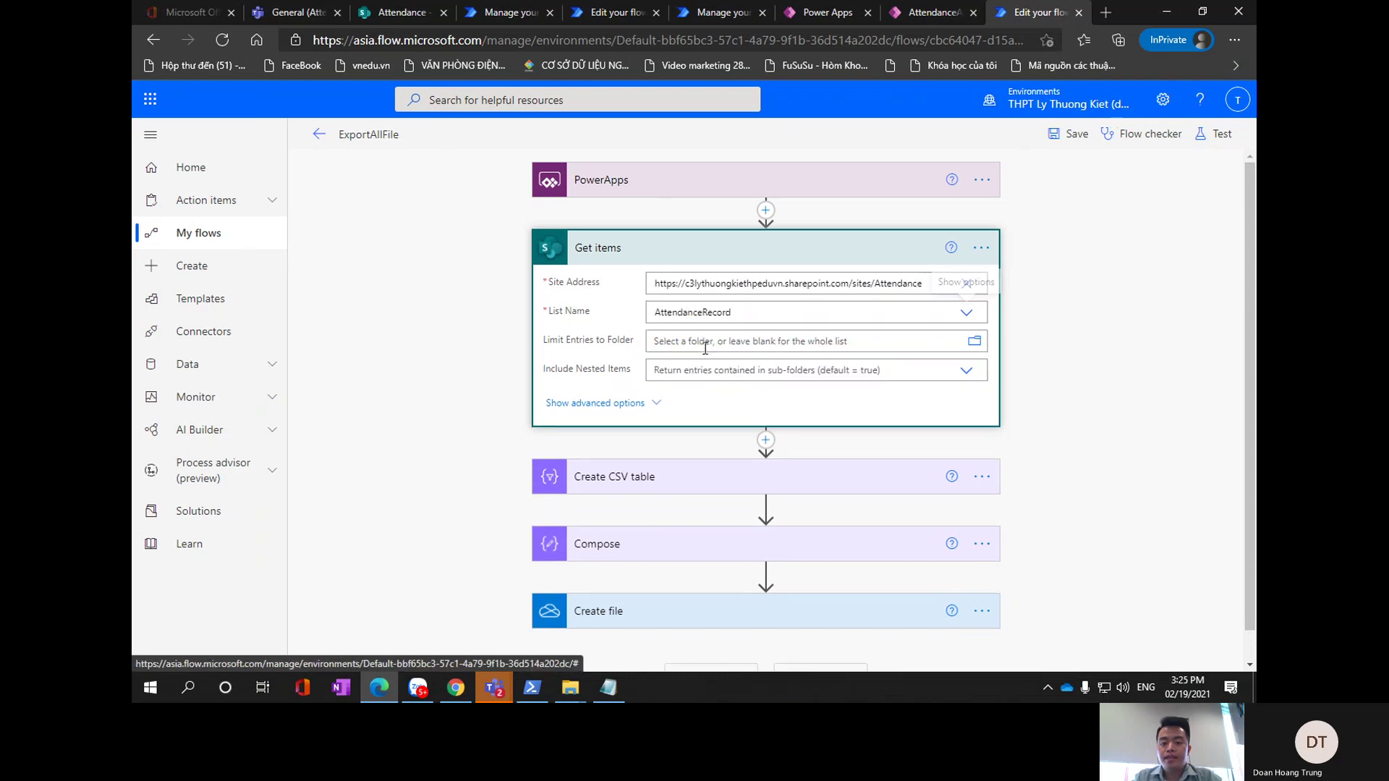
pyautogui.scroll(-1, 598, 437)
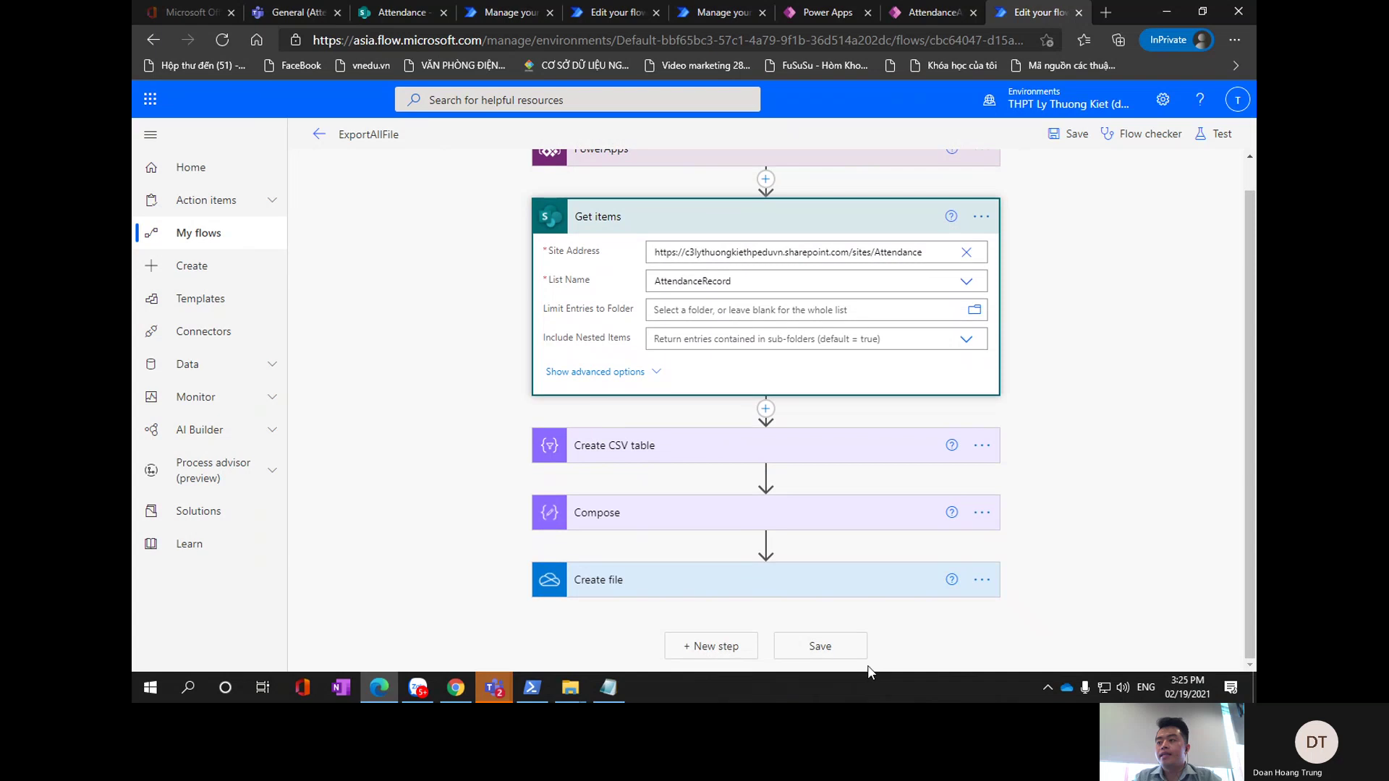
pyautogui.click(821, 646)
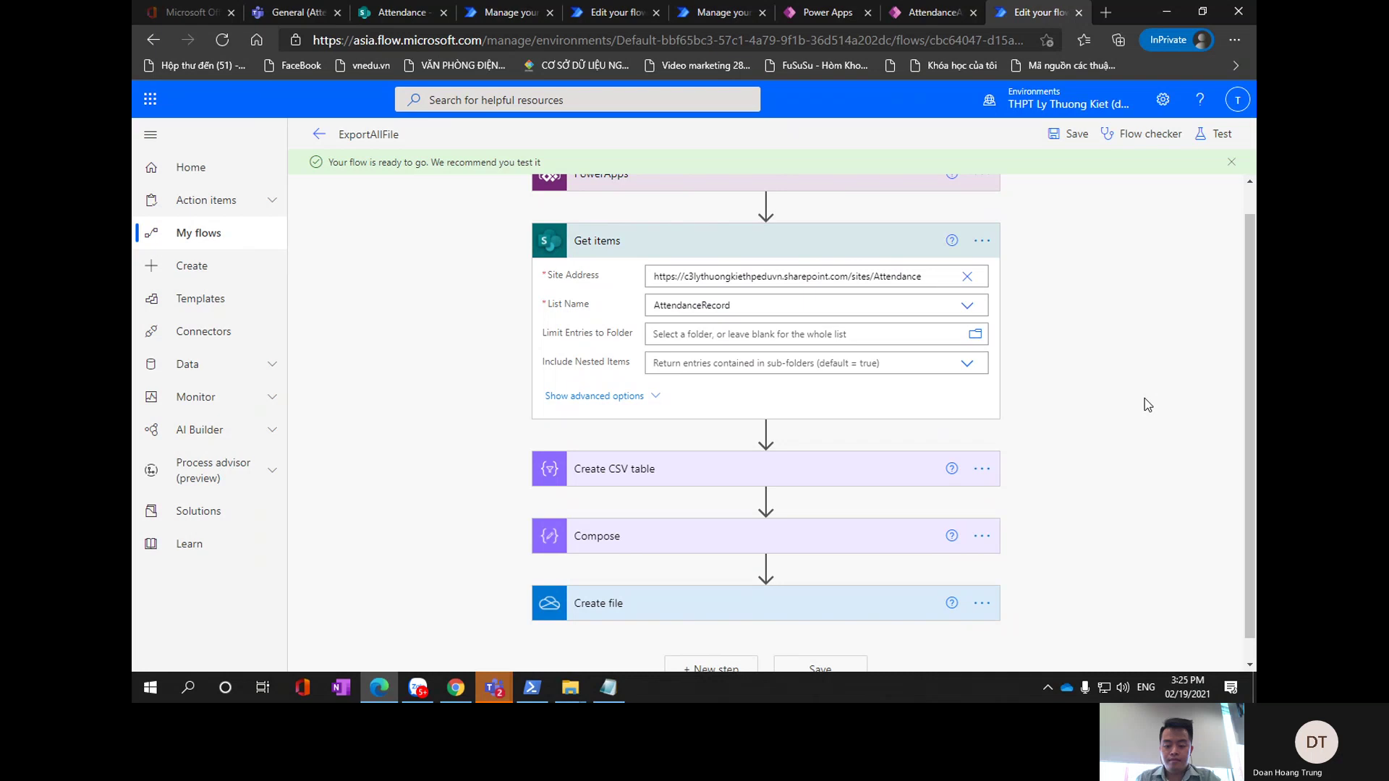
pyautogui.scroll(-1, 1078, 507)
pyautogui.click(816, 656)
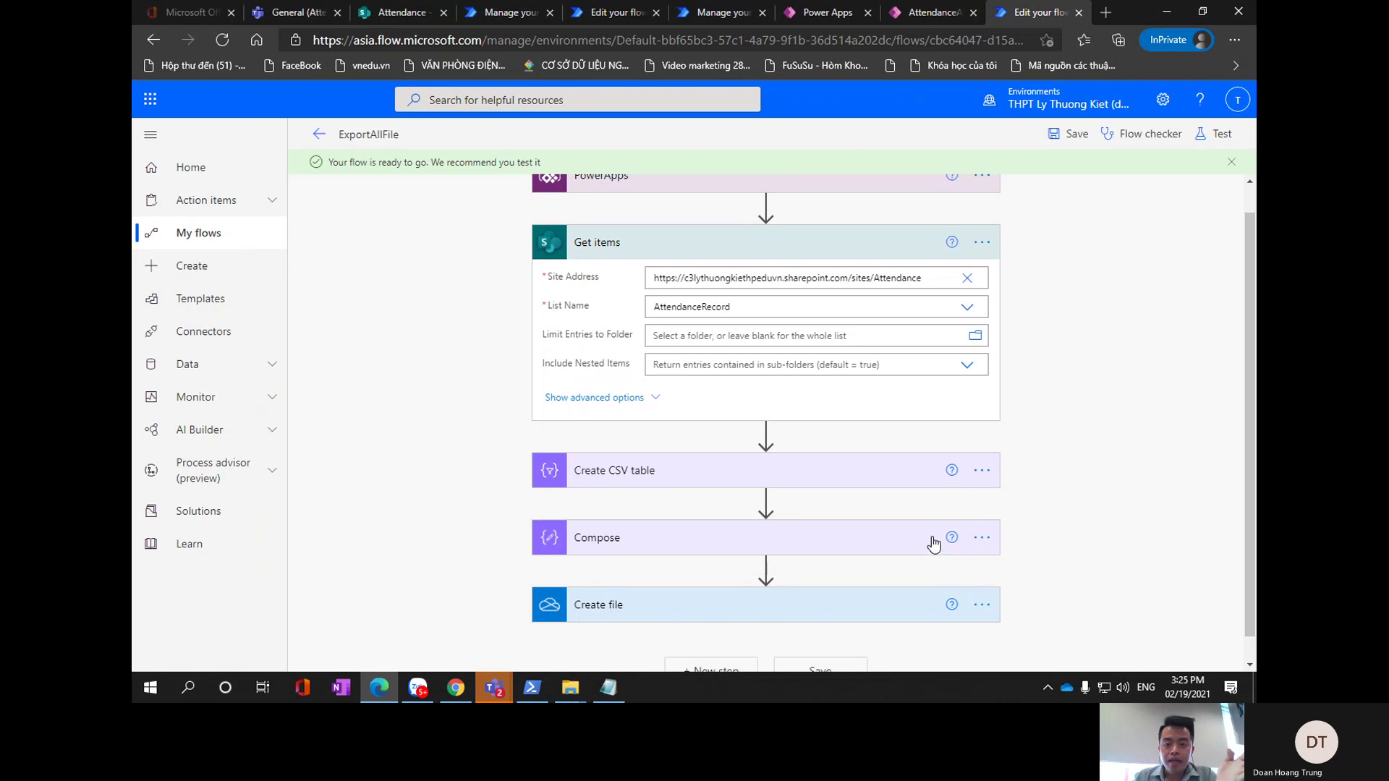
pyautogui.click(493, 681)
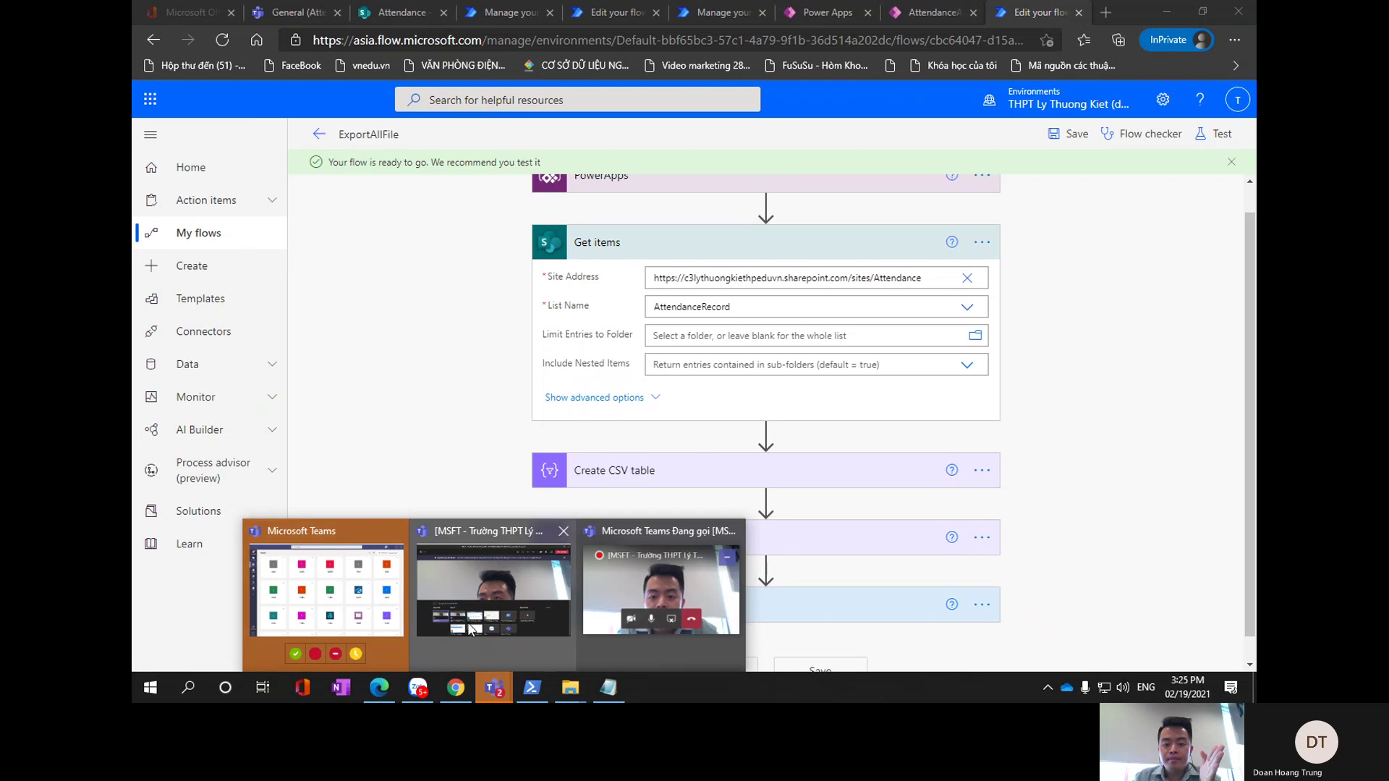
pyautogui.click(369, 685)
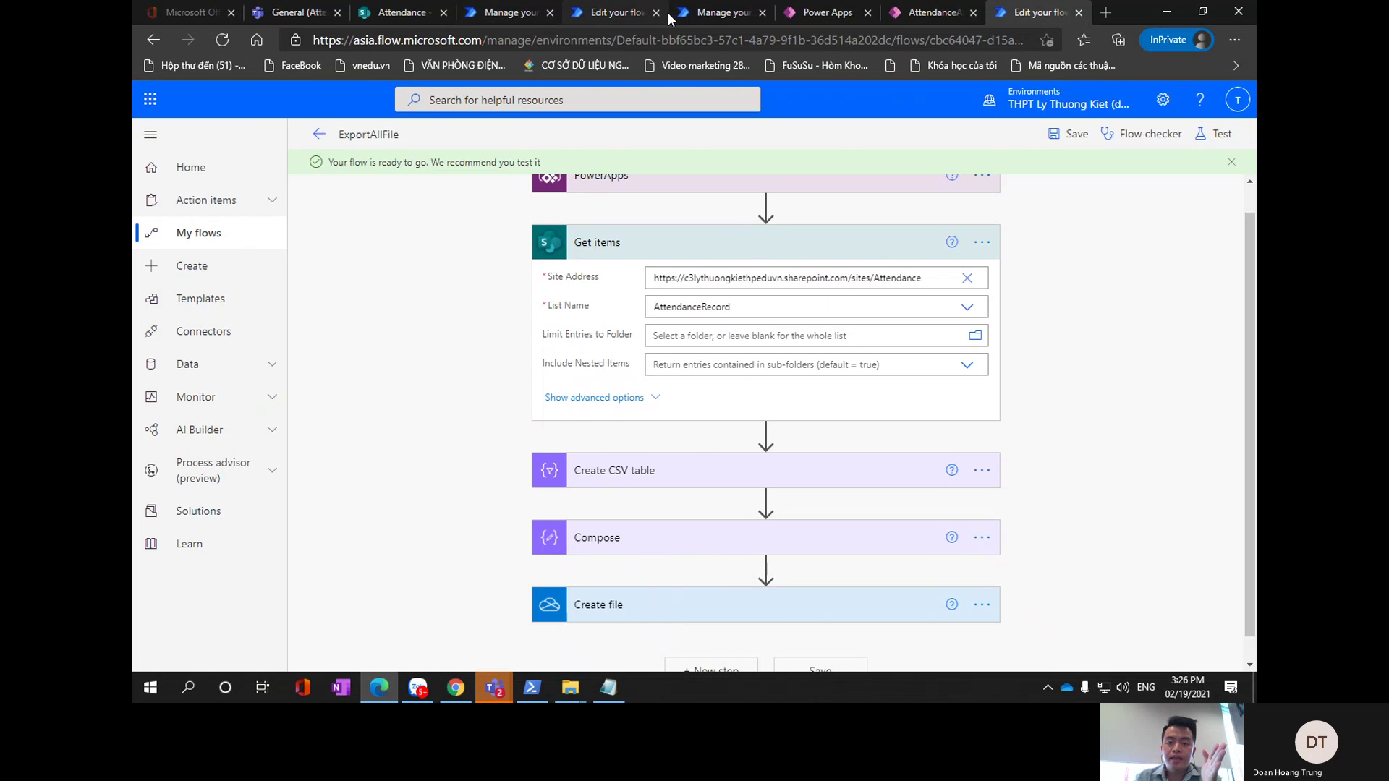
# Step: In Power Apps' Apps list, select AttendanceApp and choose Add to Teams from its More Commands menu
pyautogui.click(825, 12)
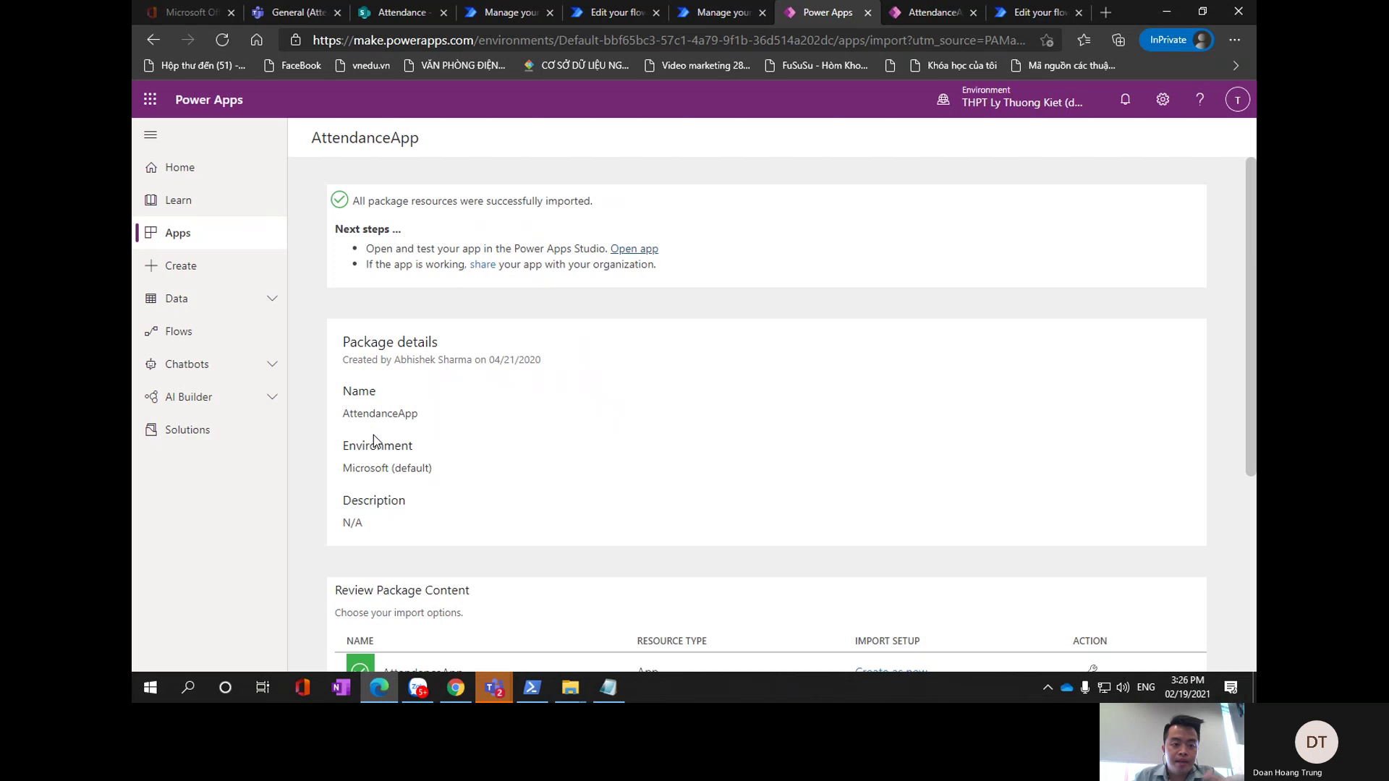
pyautogui.click(197, 240)
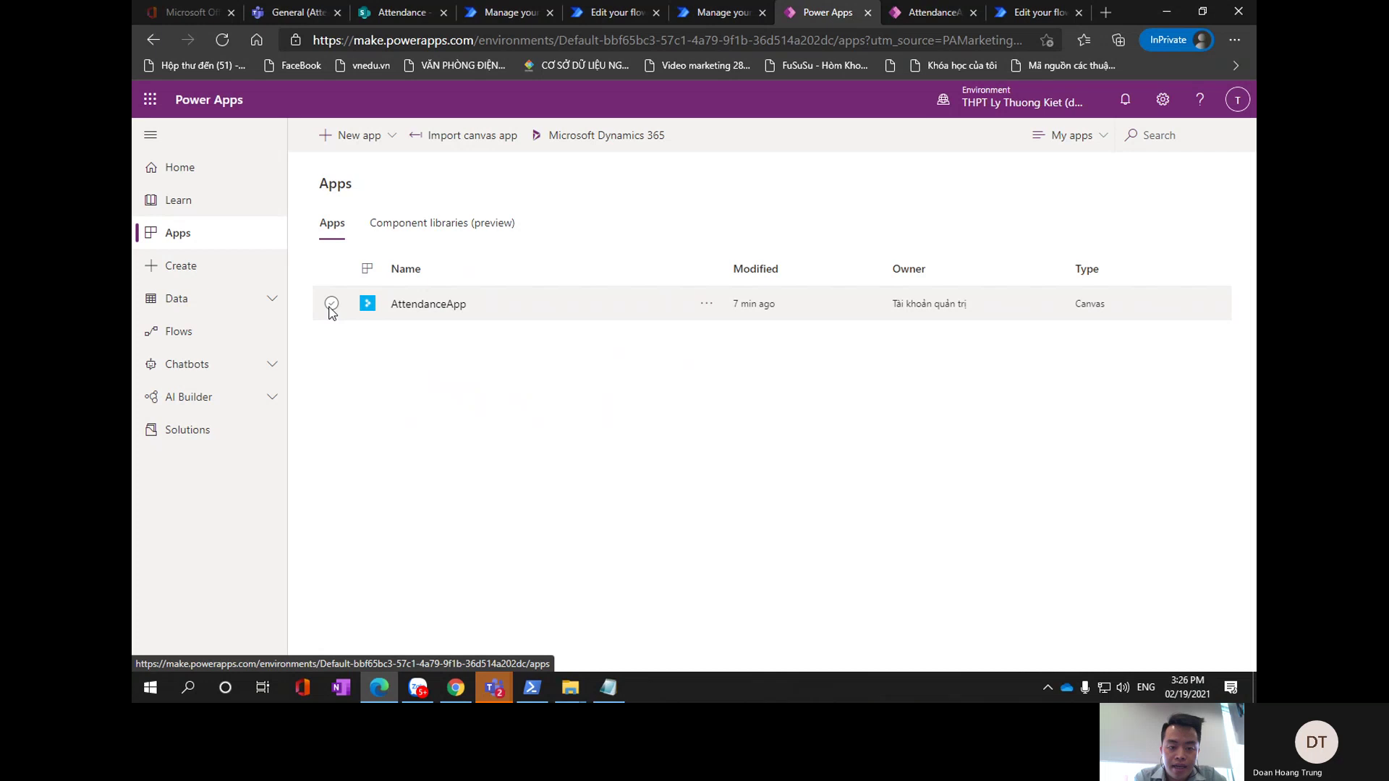
pyautogui.click(332, 304)
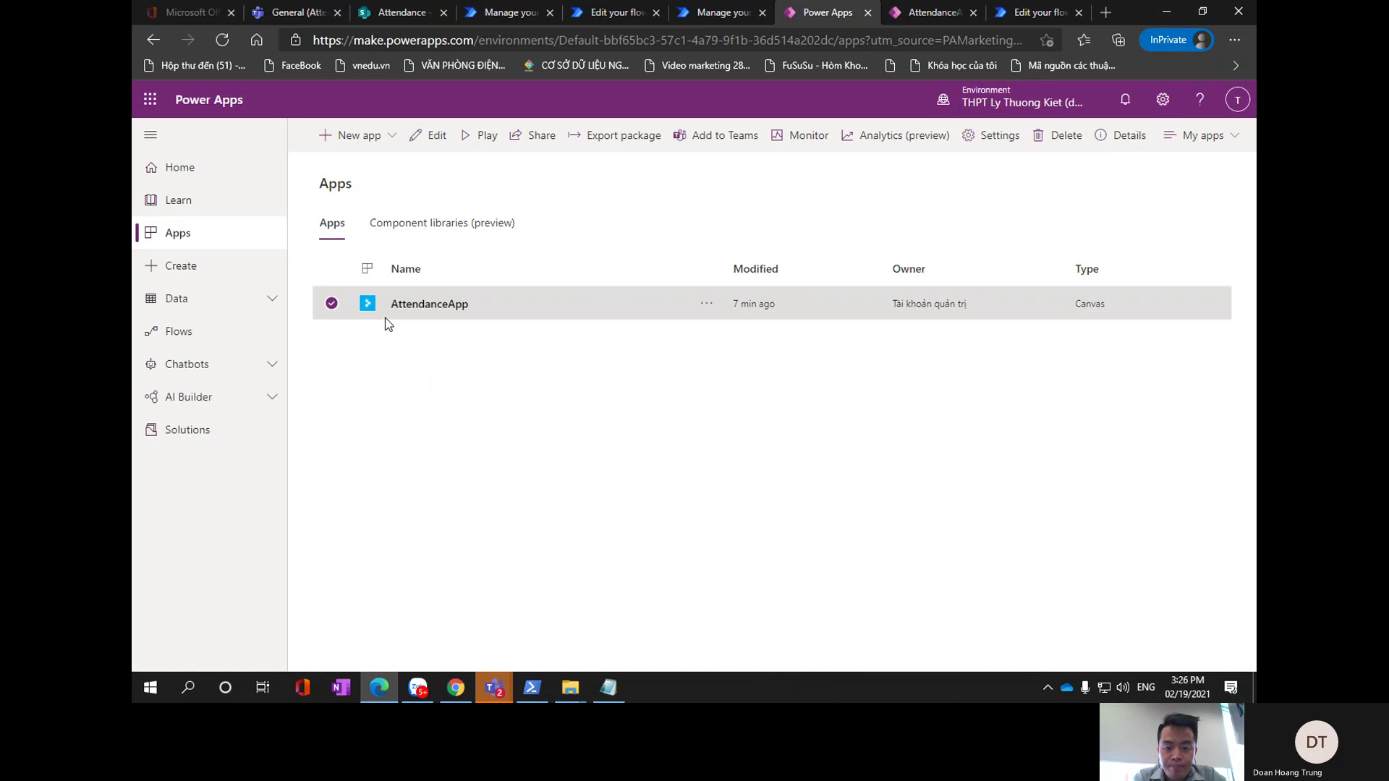
pyautogui.click(707, 305)
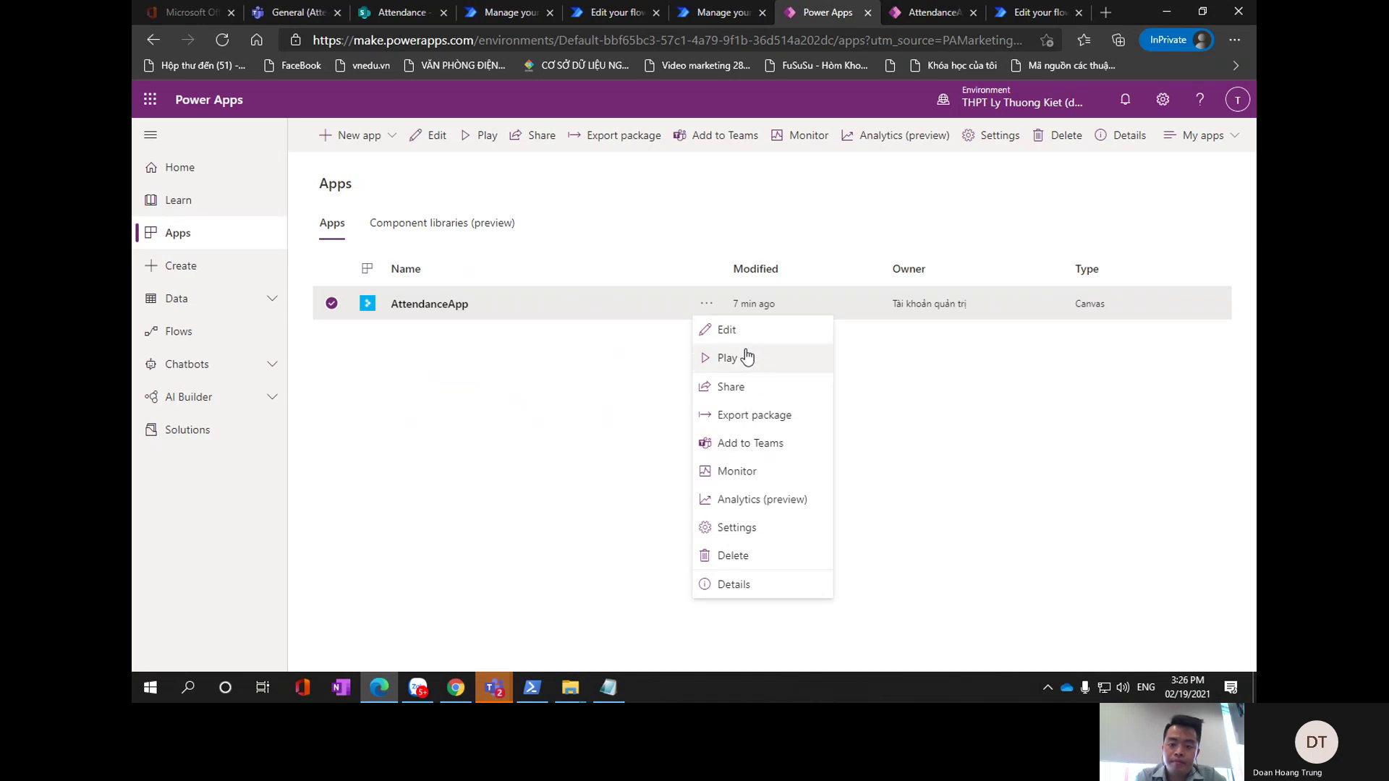
pyautogui.click(750, 444)
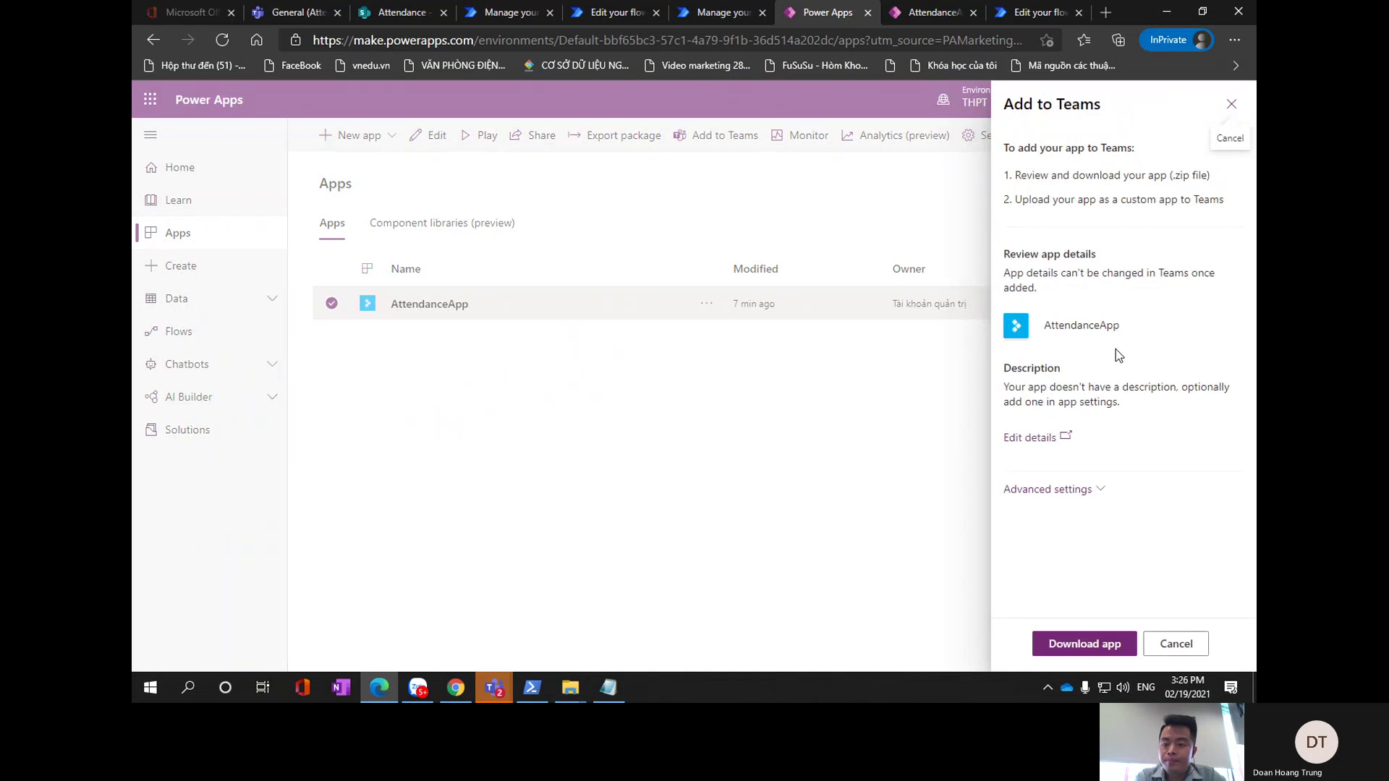
# Step: Download the AttendanceApp Teams package, close the panel, and save AttendanceApp.zip to the Desktop
pyautogui.click(1091, 637)
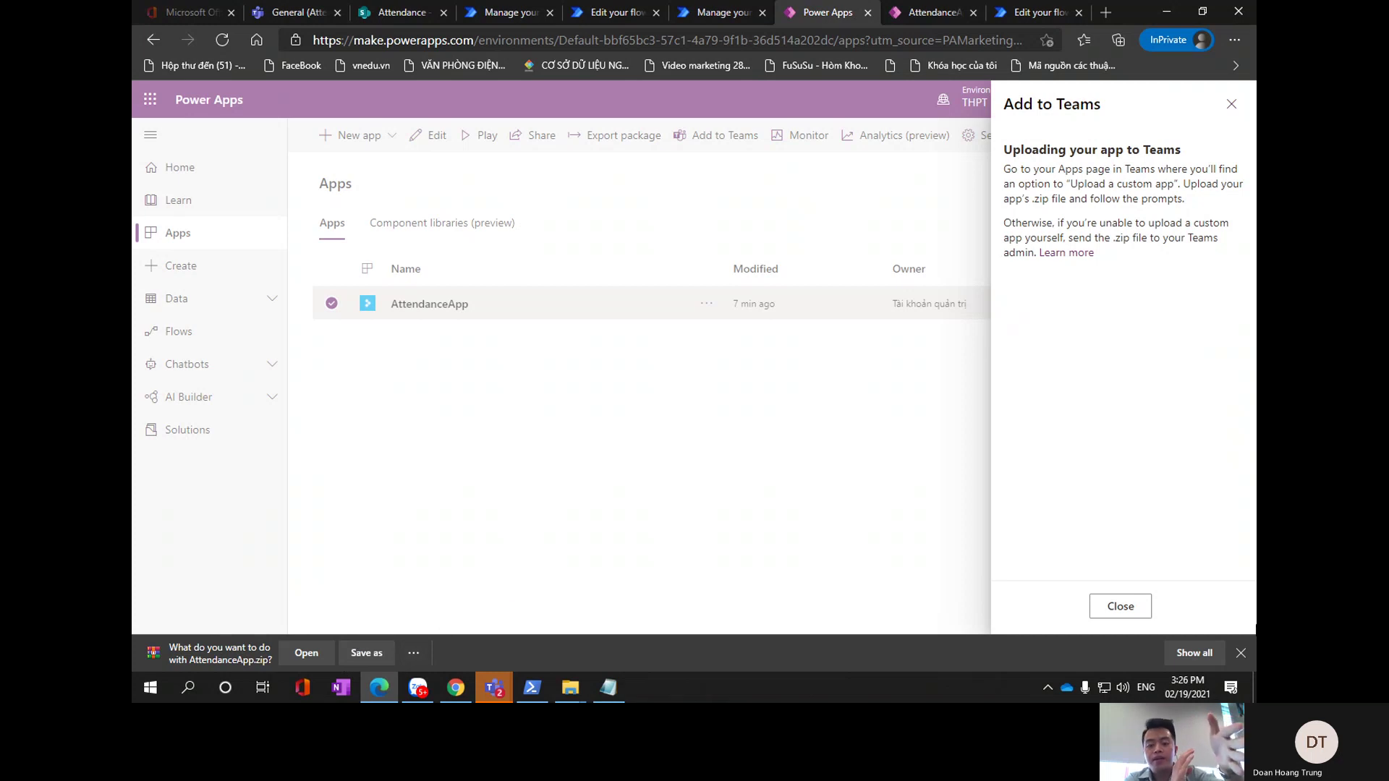
pyautogui.click(1132, 611)
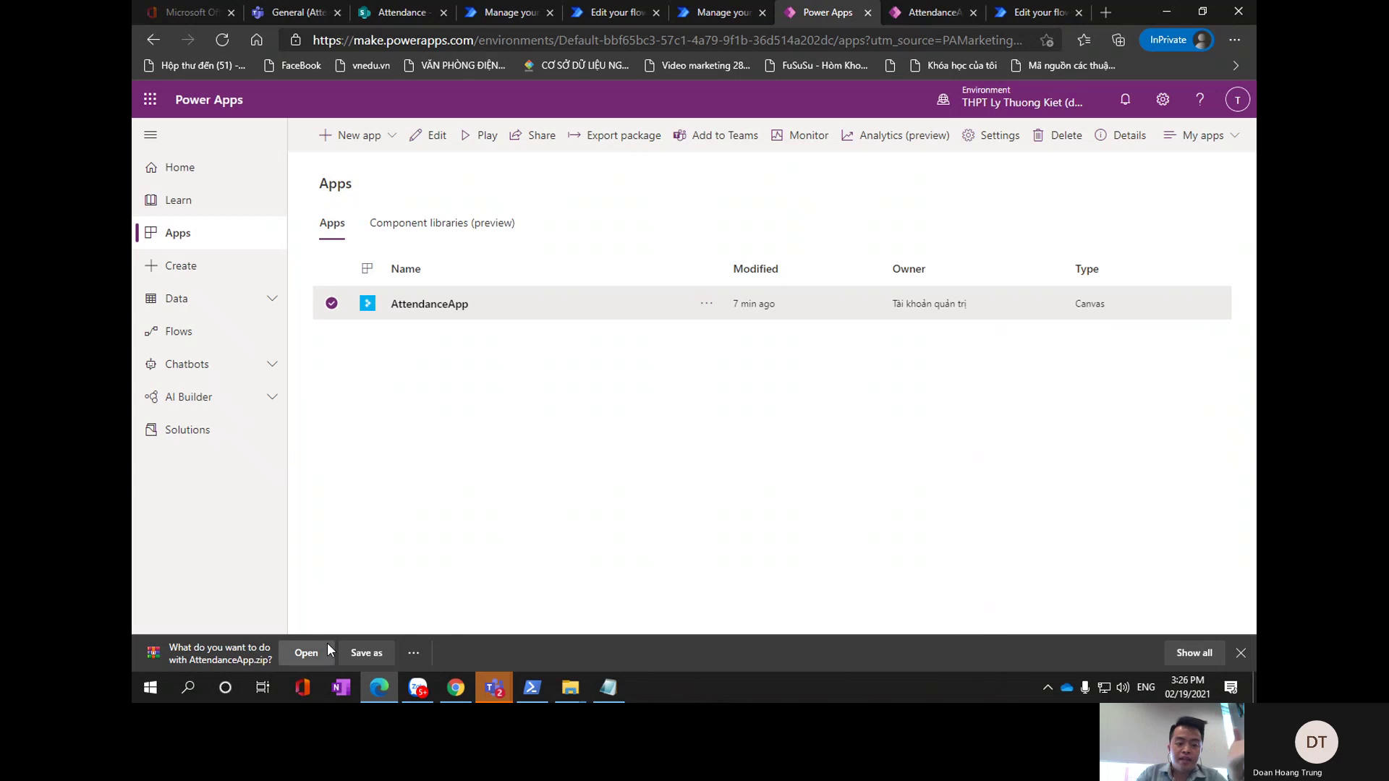
pyautogui.click(380, 651)
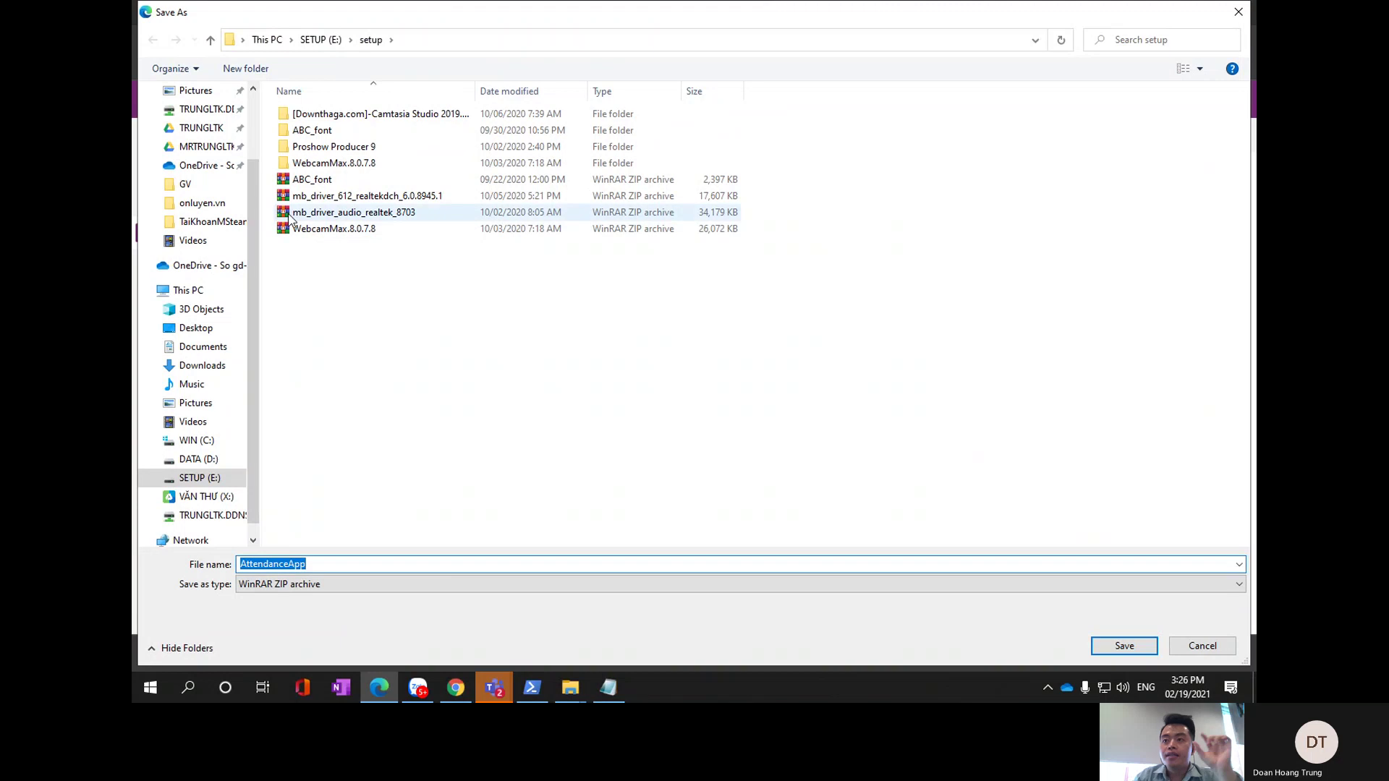
pyautogui.scroll(2, 251, 176)
pyautogui.click(195, 122)
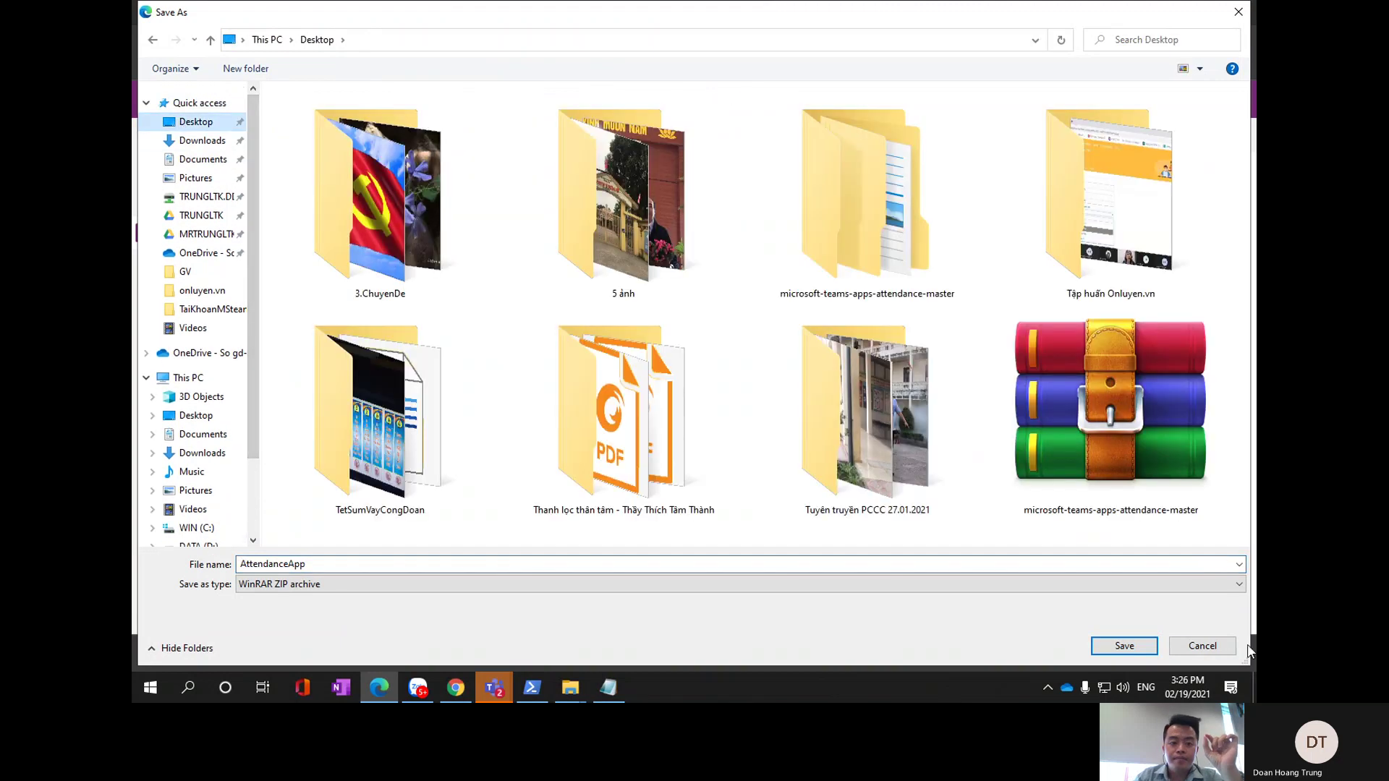
pyautogui.click(1152, 646)
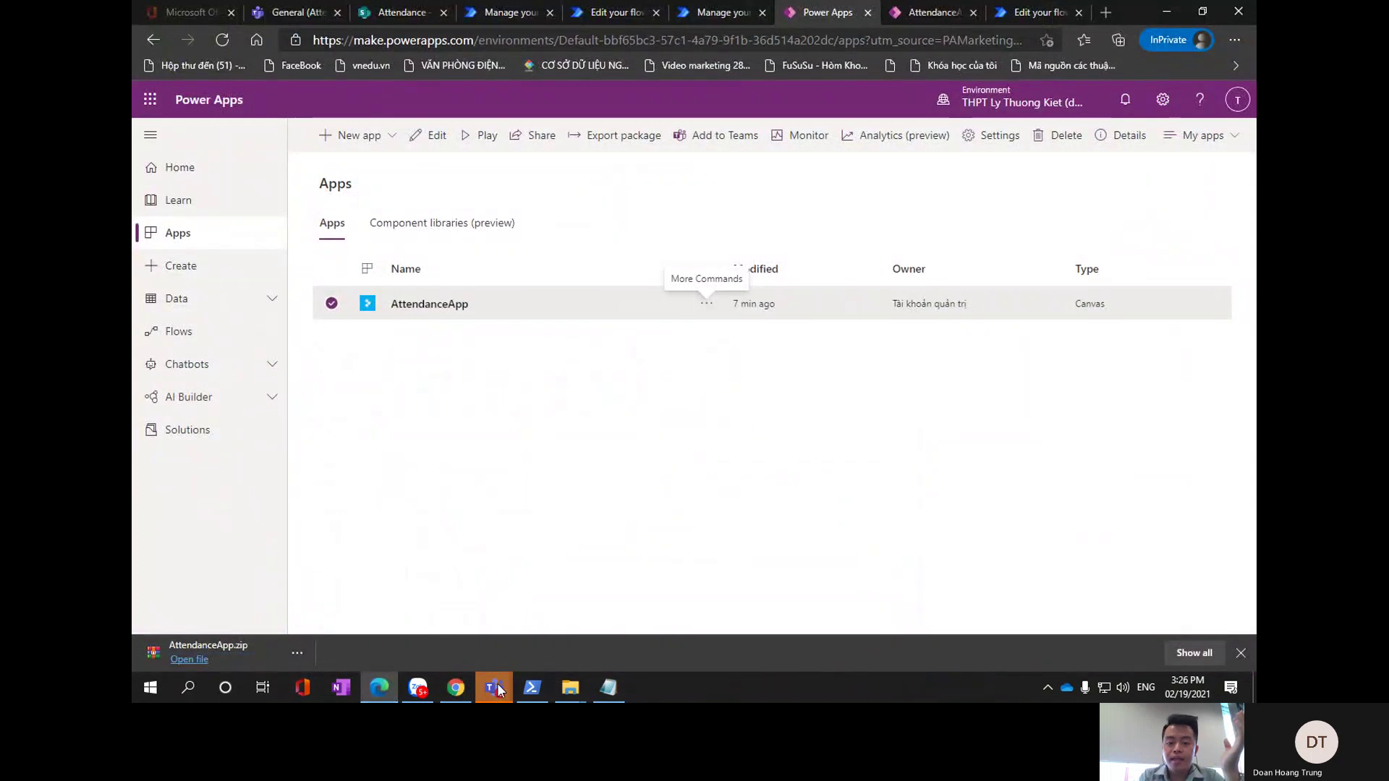
# Step: Bring the Teams window forward and open the Apps store from the more-apps list
pyautogui.hotkey('alt', 'Tab')
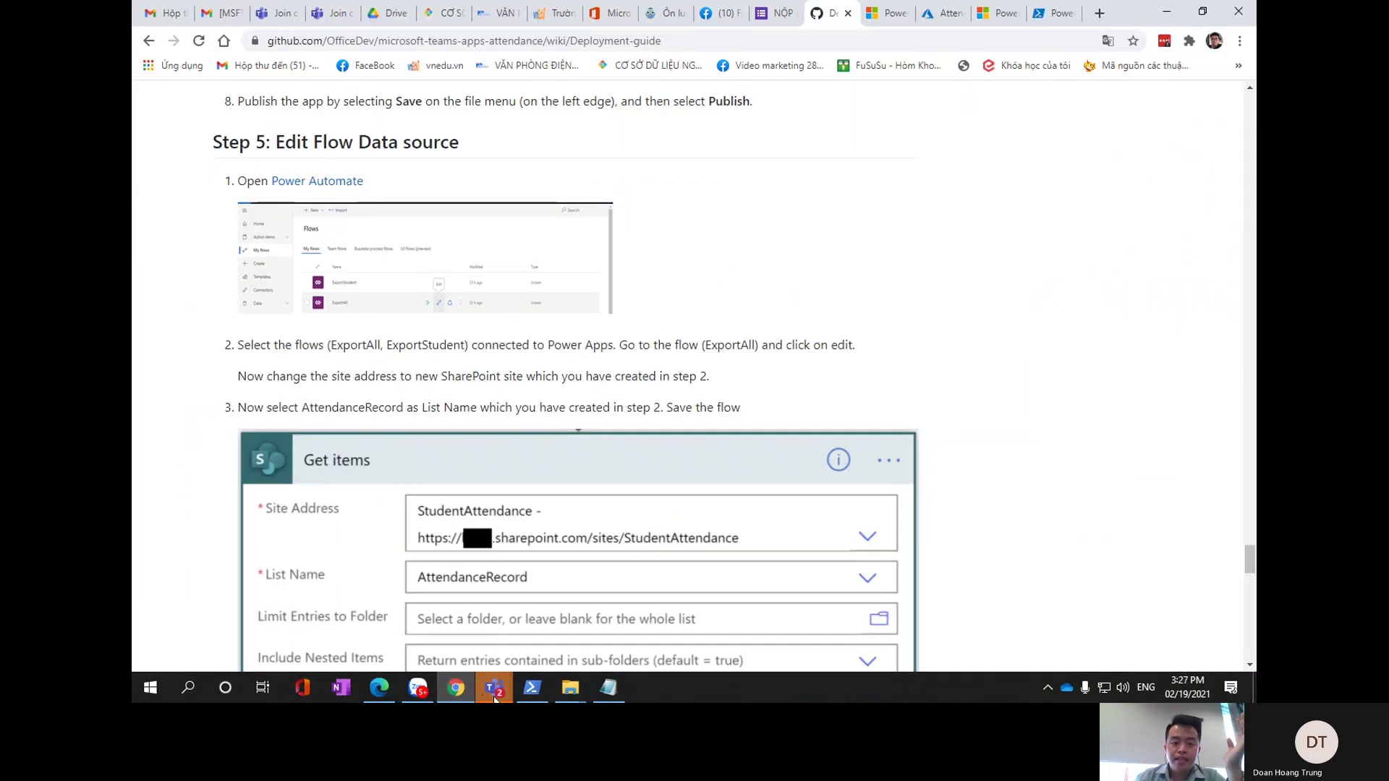
pyautogui.moveTo(495, 699)
pyautogui.click(306, 579)
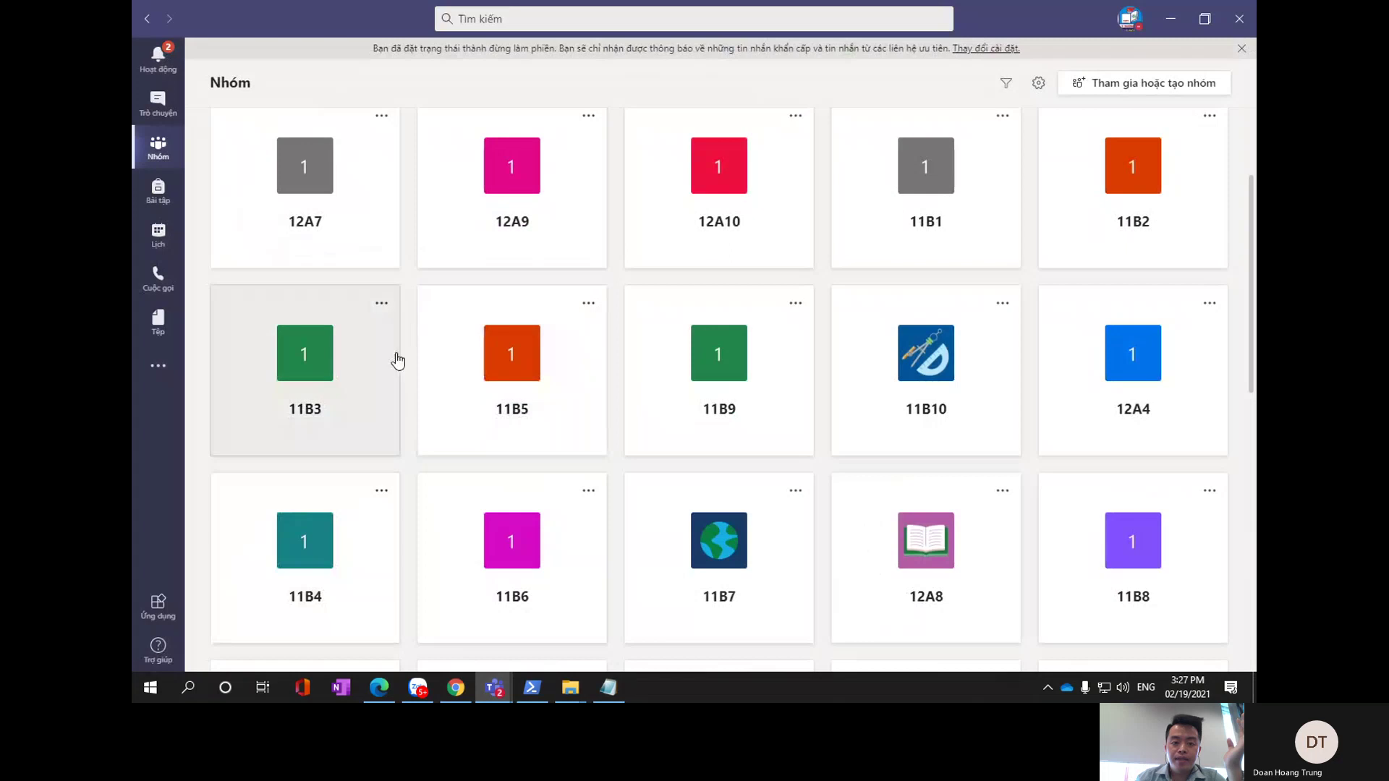
pyautogui.scroll(3, 397, 360)
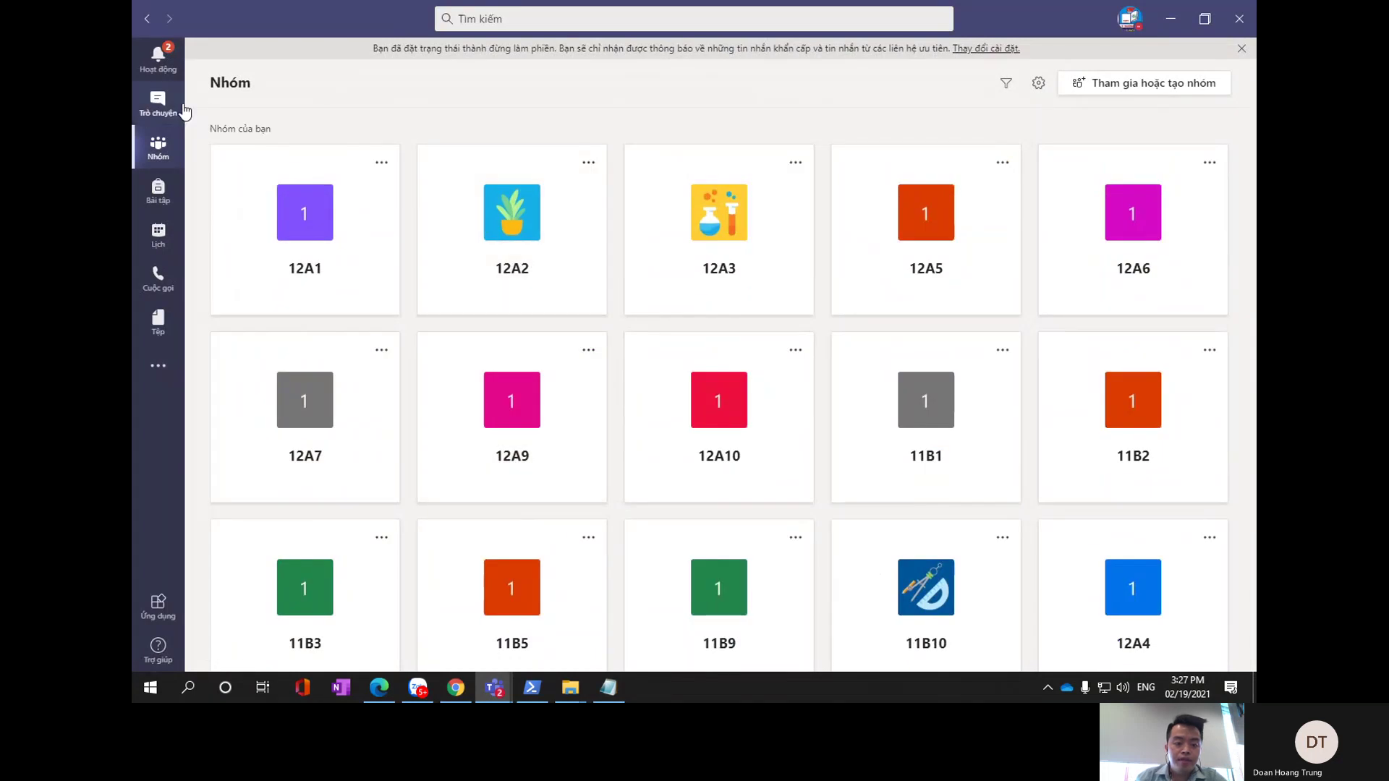
pyautogui.click(160, 382)
pyautogui.click(158, 609)
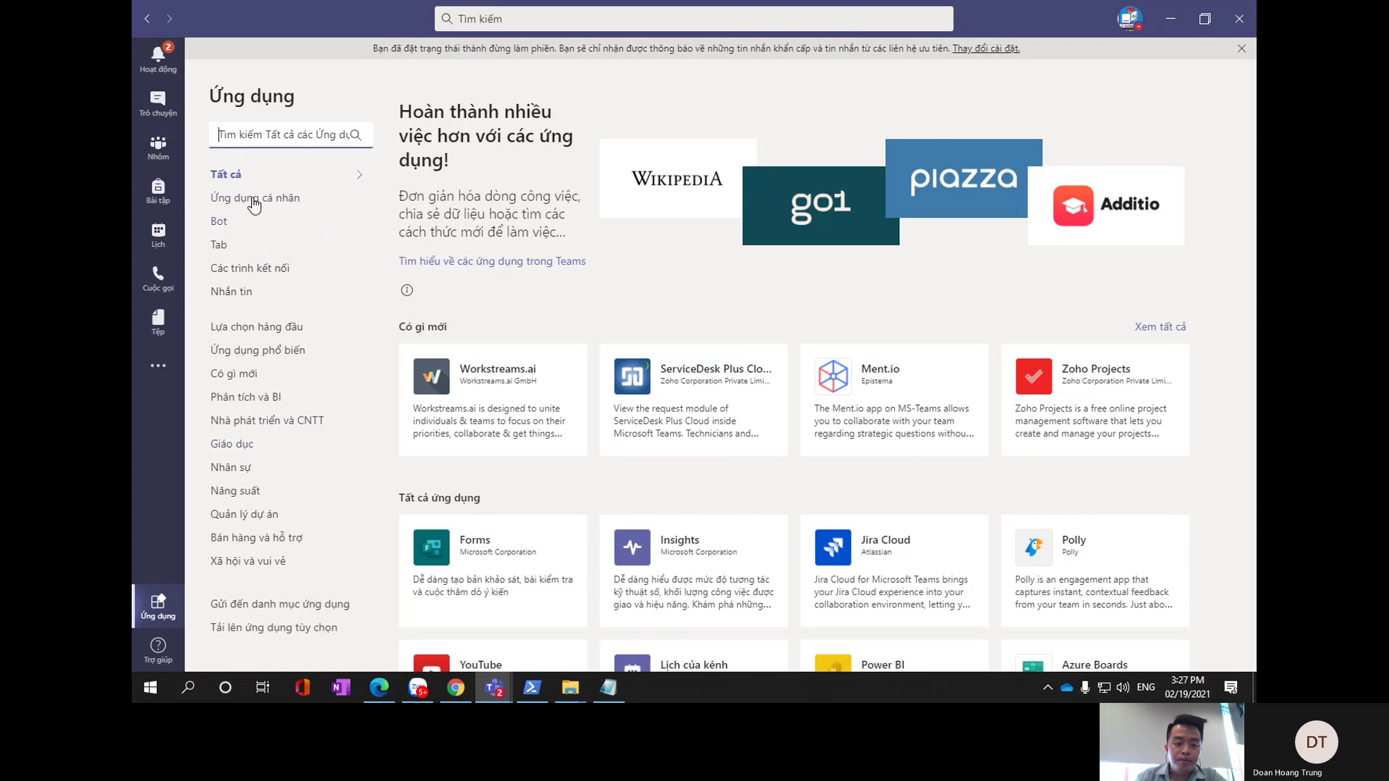
# Step: Upload AttendanceApp.zip as a custom app for the organisation and open the AttendanceApp card
pyautogui.click(299, 631)
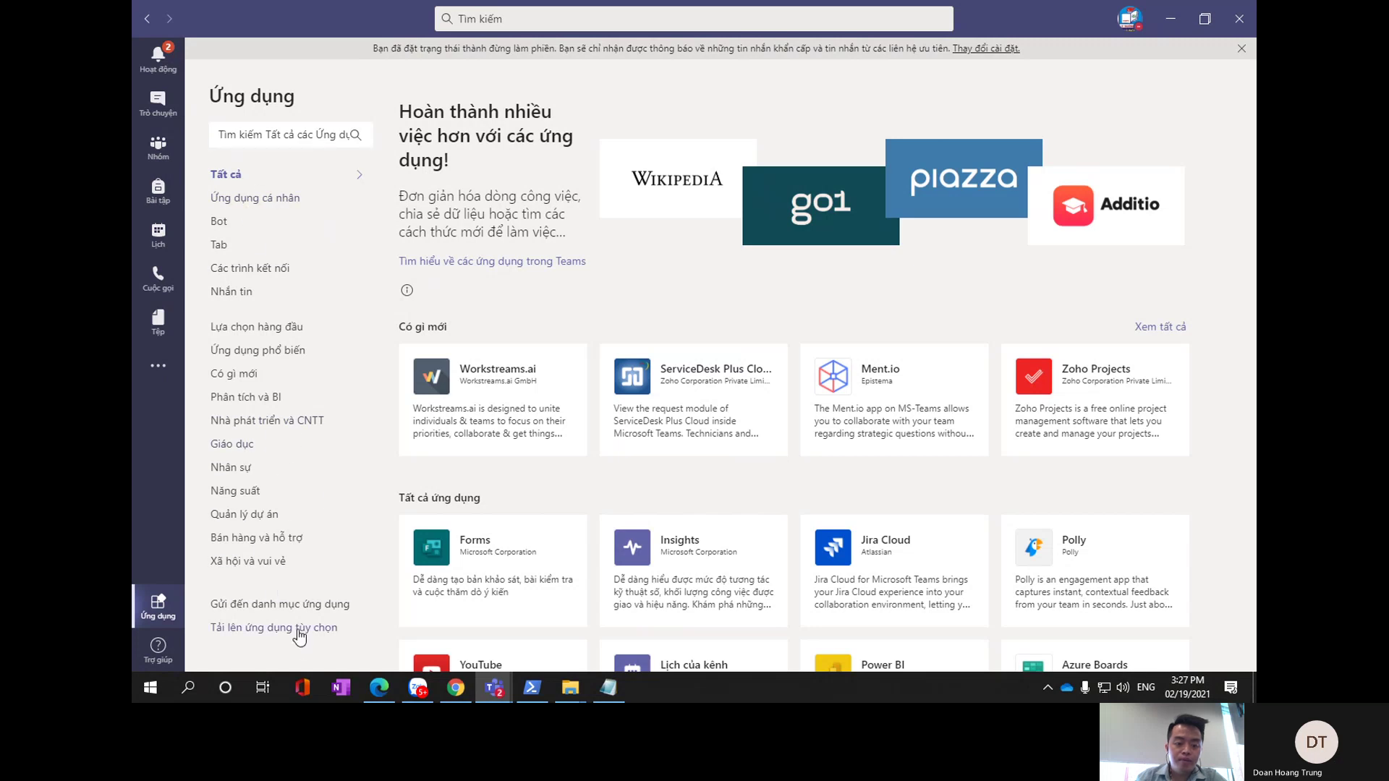
pyautogui.click(304, 593)
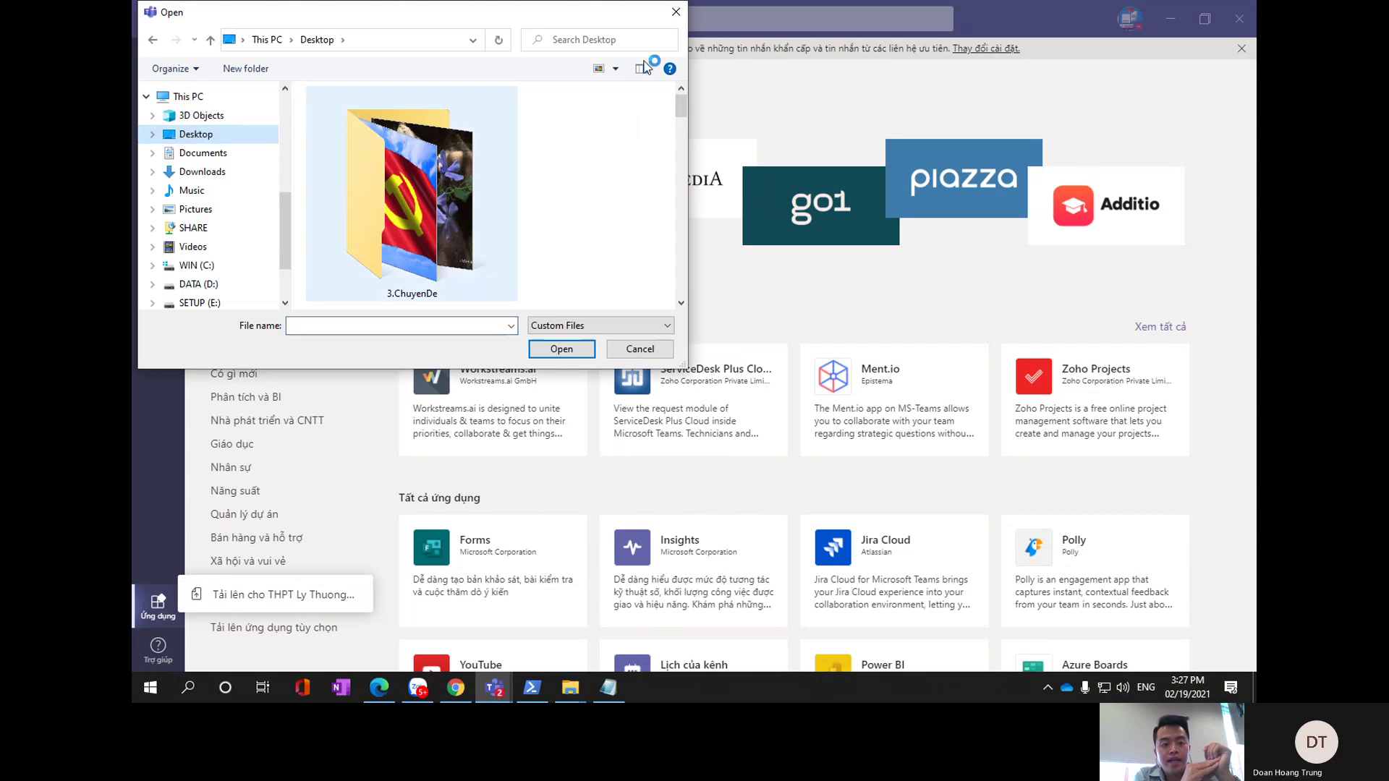
pyautogui.doubleClick(564, 12)
pyautogui.scroll(-3, 652, 448)
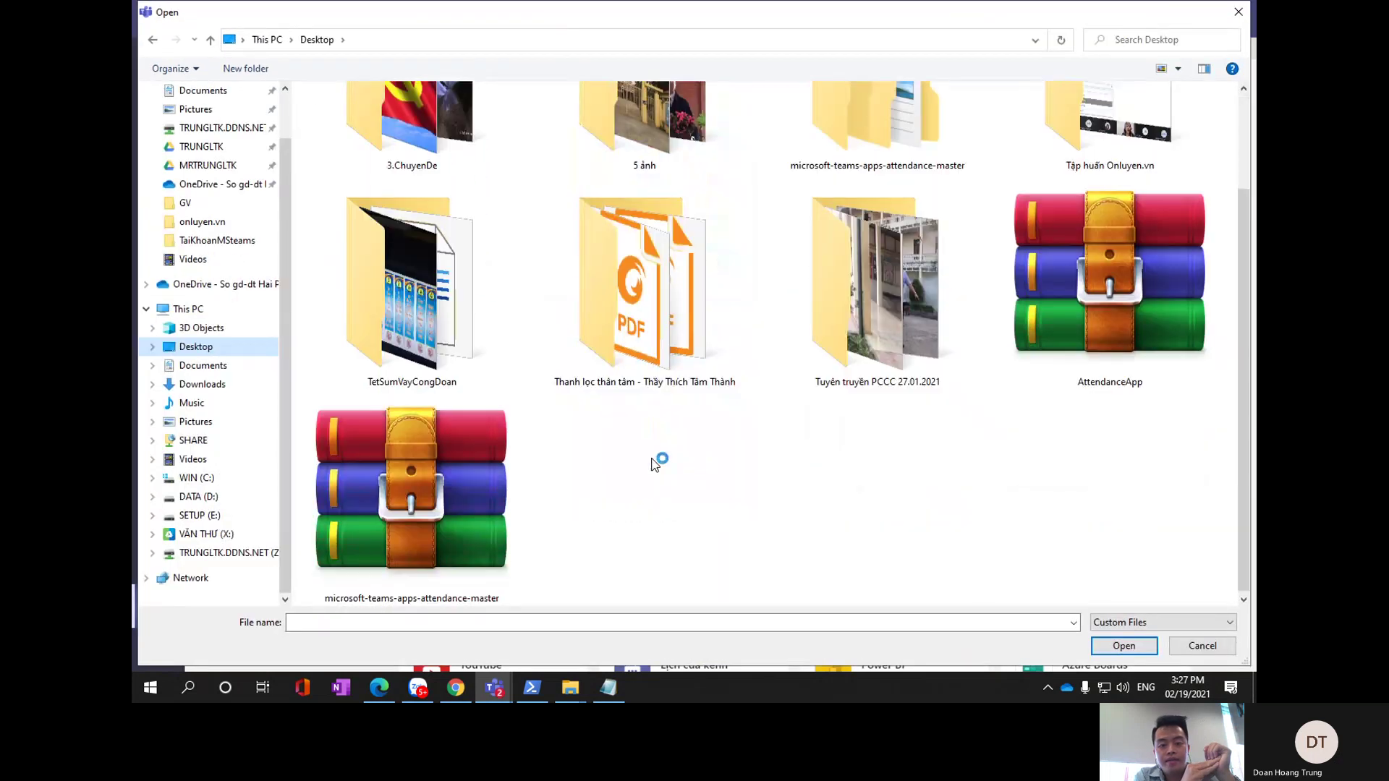
pyautogui.doubleClick(1157, 318)
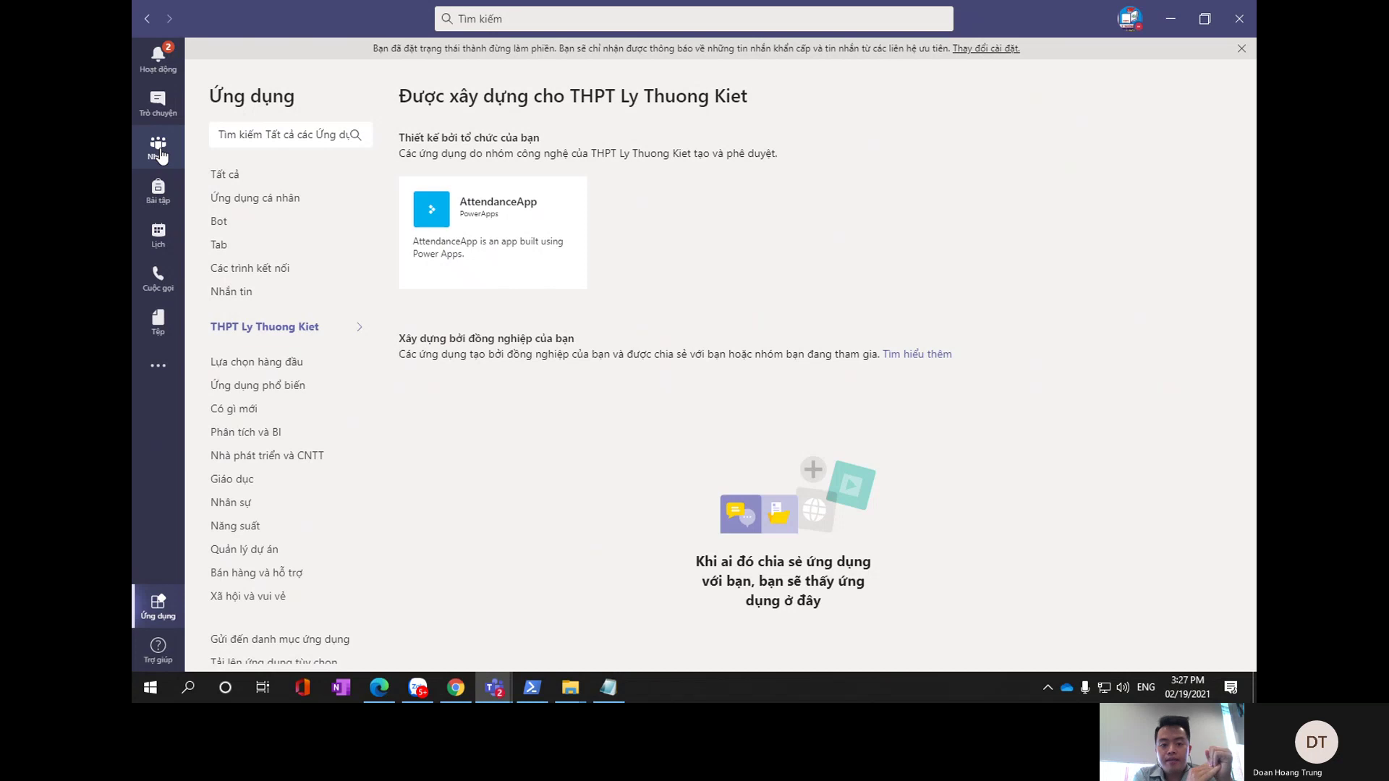
pyautogui.click(509, 235)
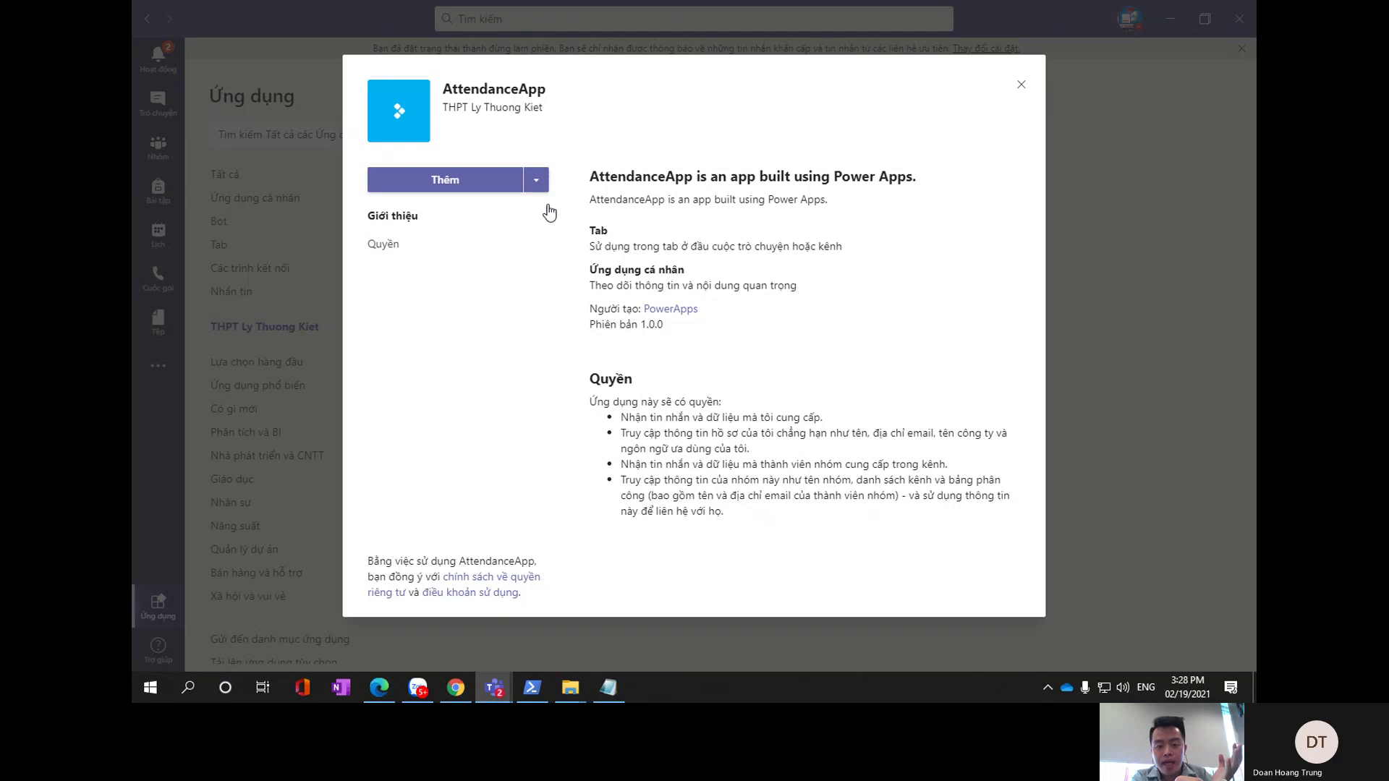
# Step: Choose Add to a team for AttendanceApp and start typing 'Att' in the team search
pyautogui.click(537, 181)
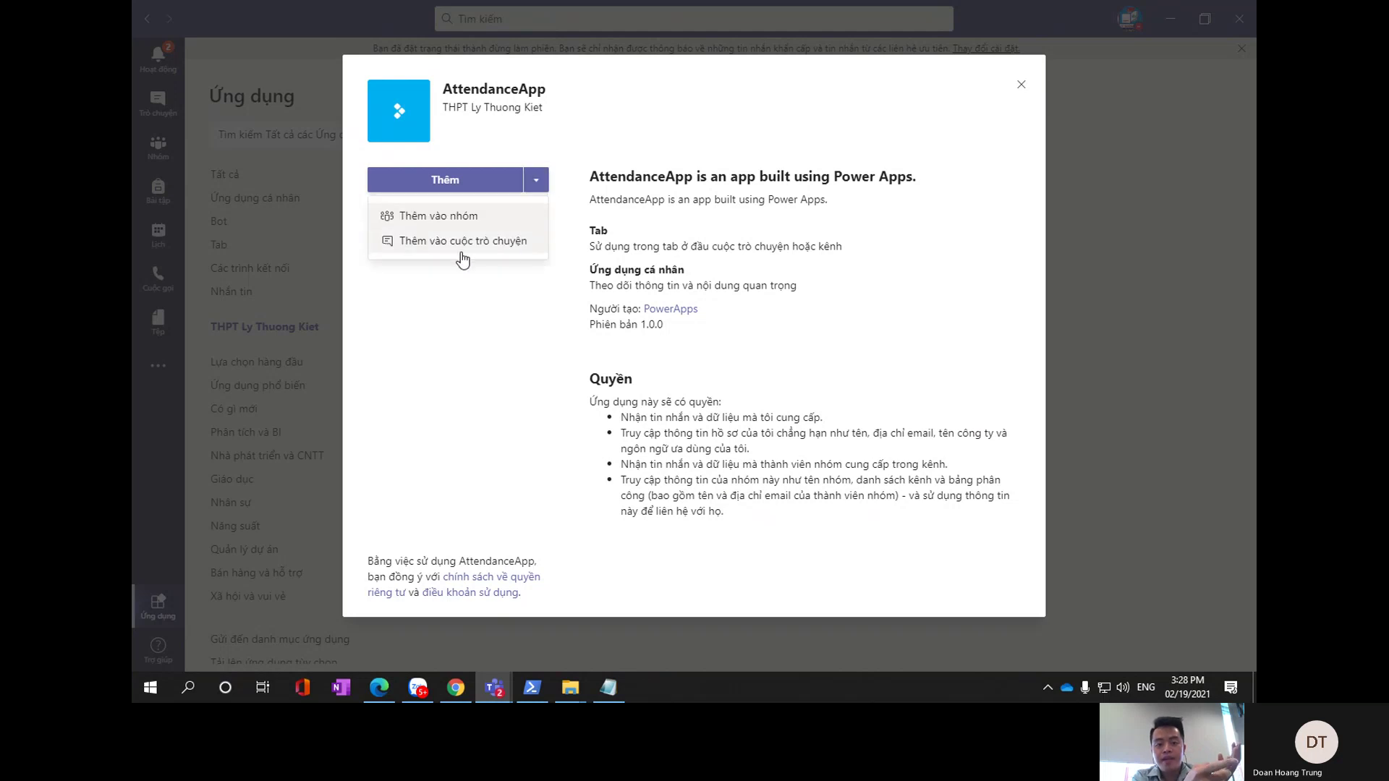
pyautogui.click(457, 219)
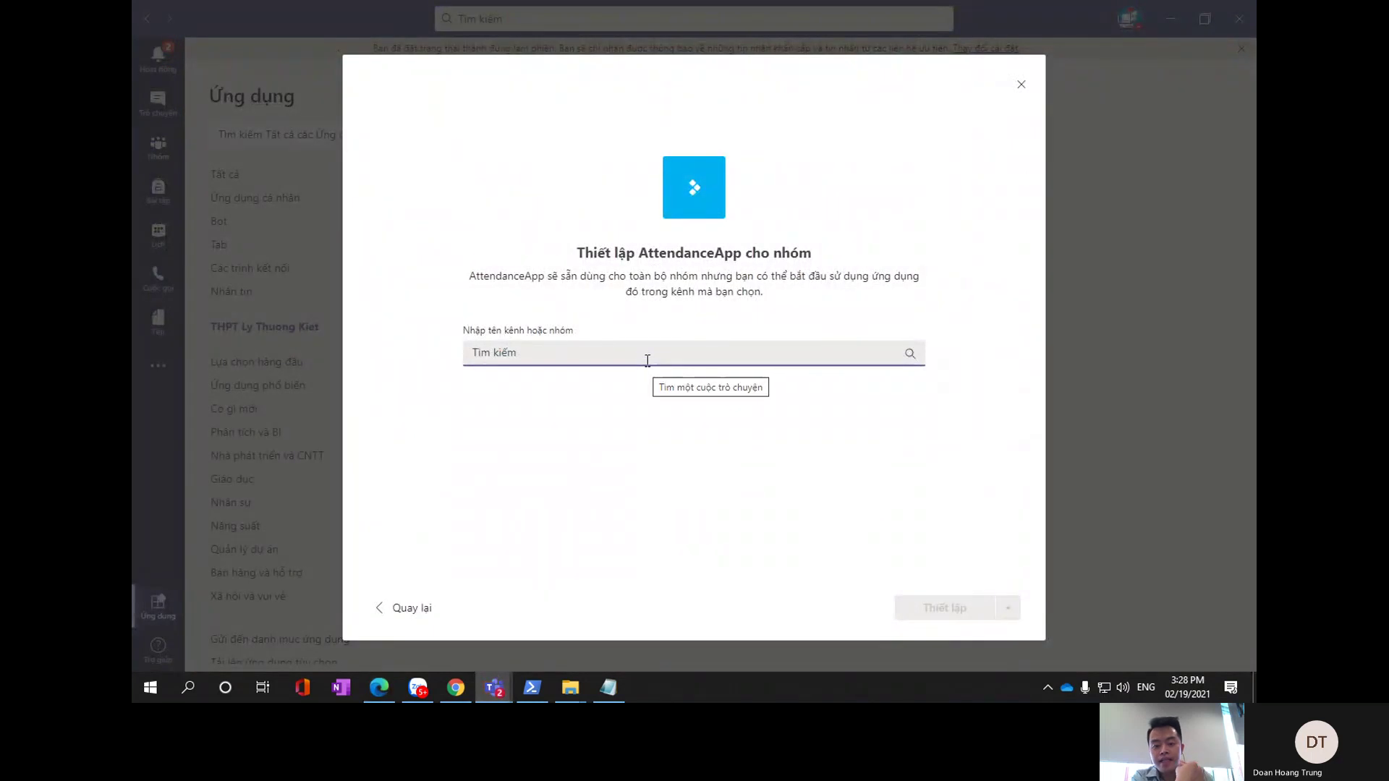
pyautogui.write('A')
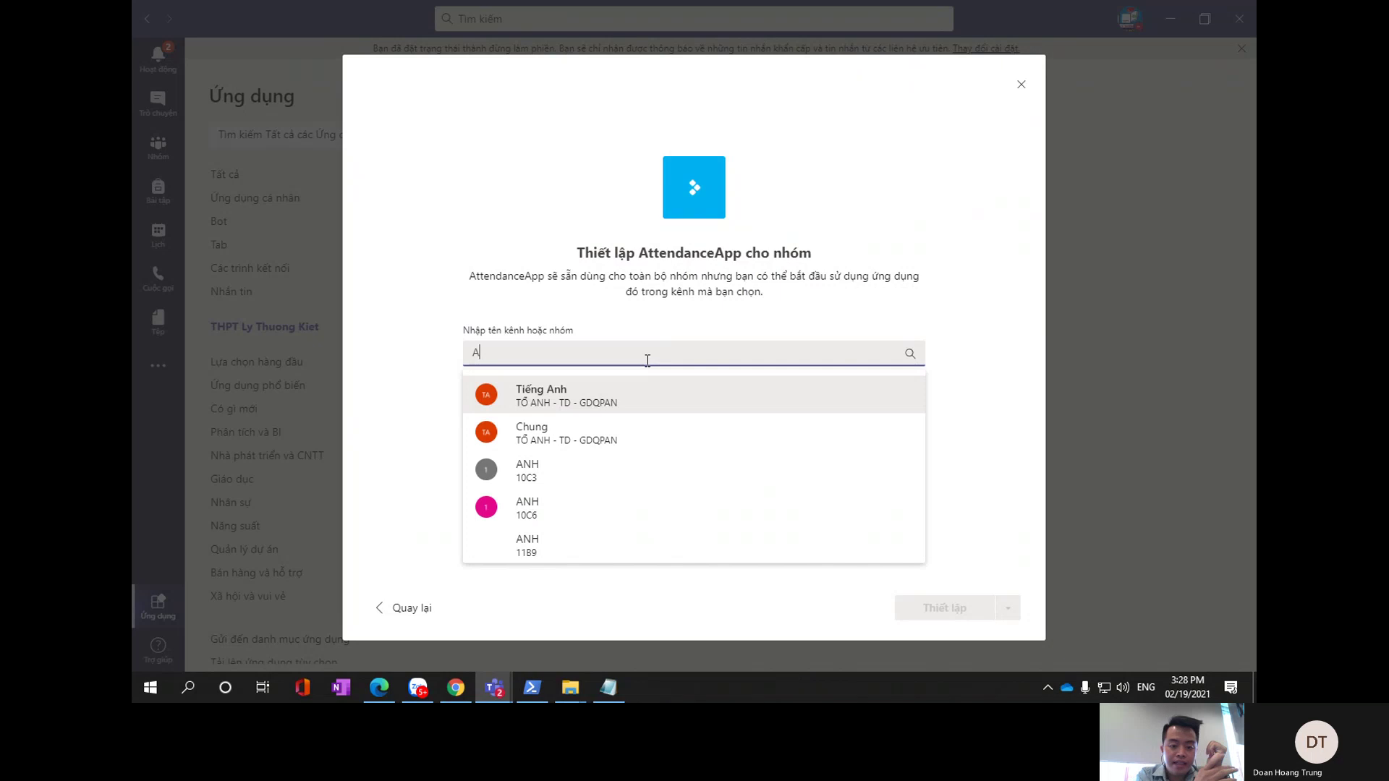
pyautogui.write('te')
pyautogui.press('BackSpace')
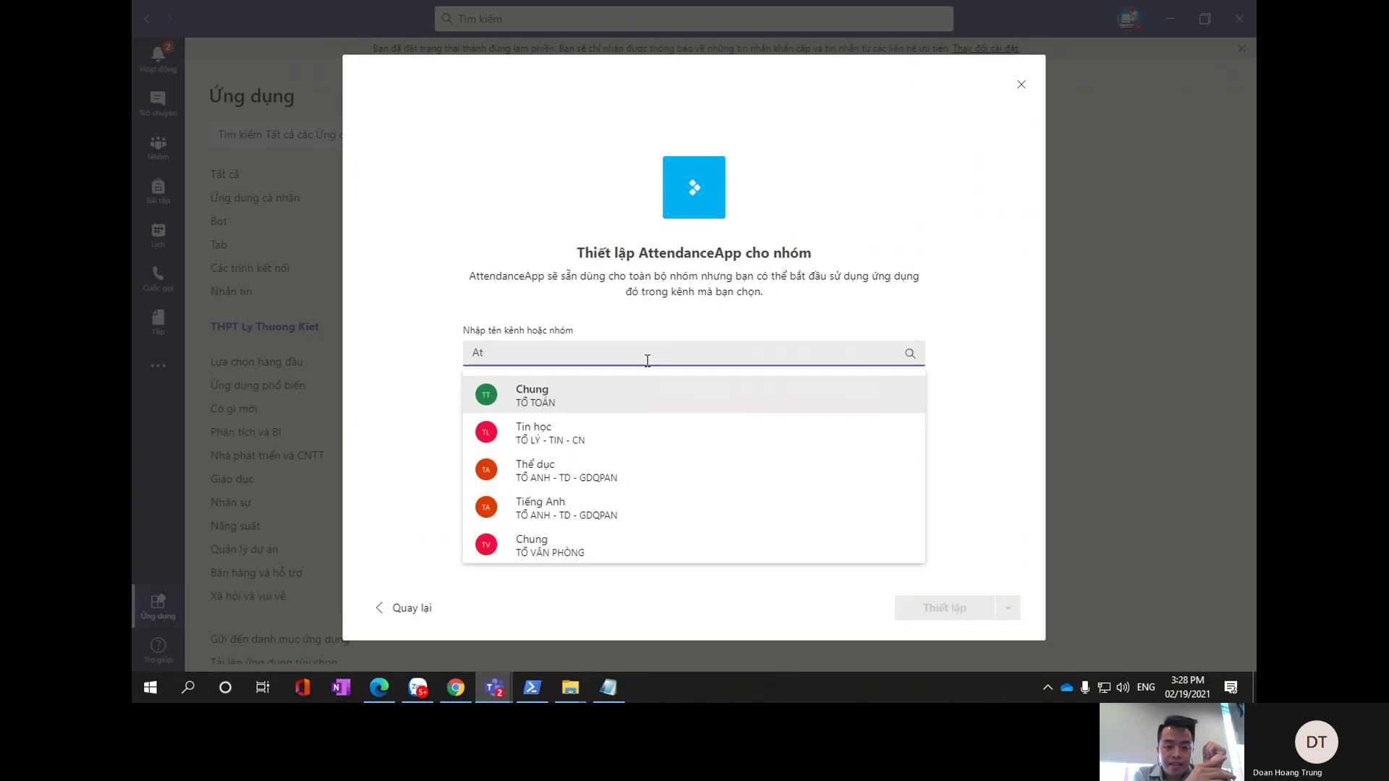
pyautogui.write('e')
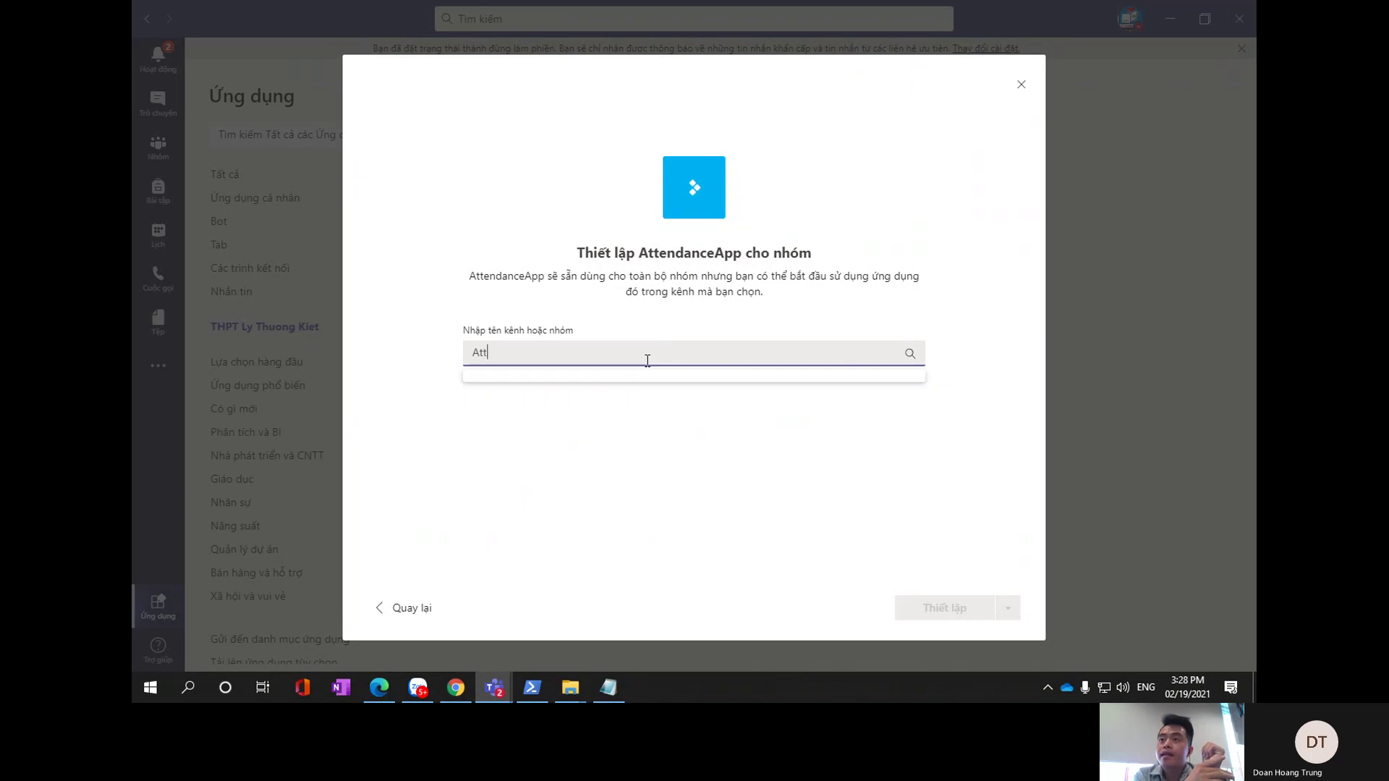
pyautogui.press('BackSpace')
pyautogui.press('BackSpace')
pyautogui.write('t')
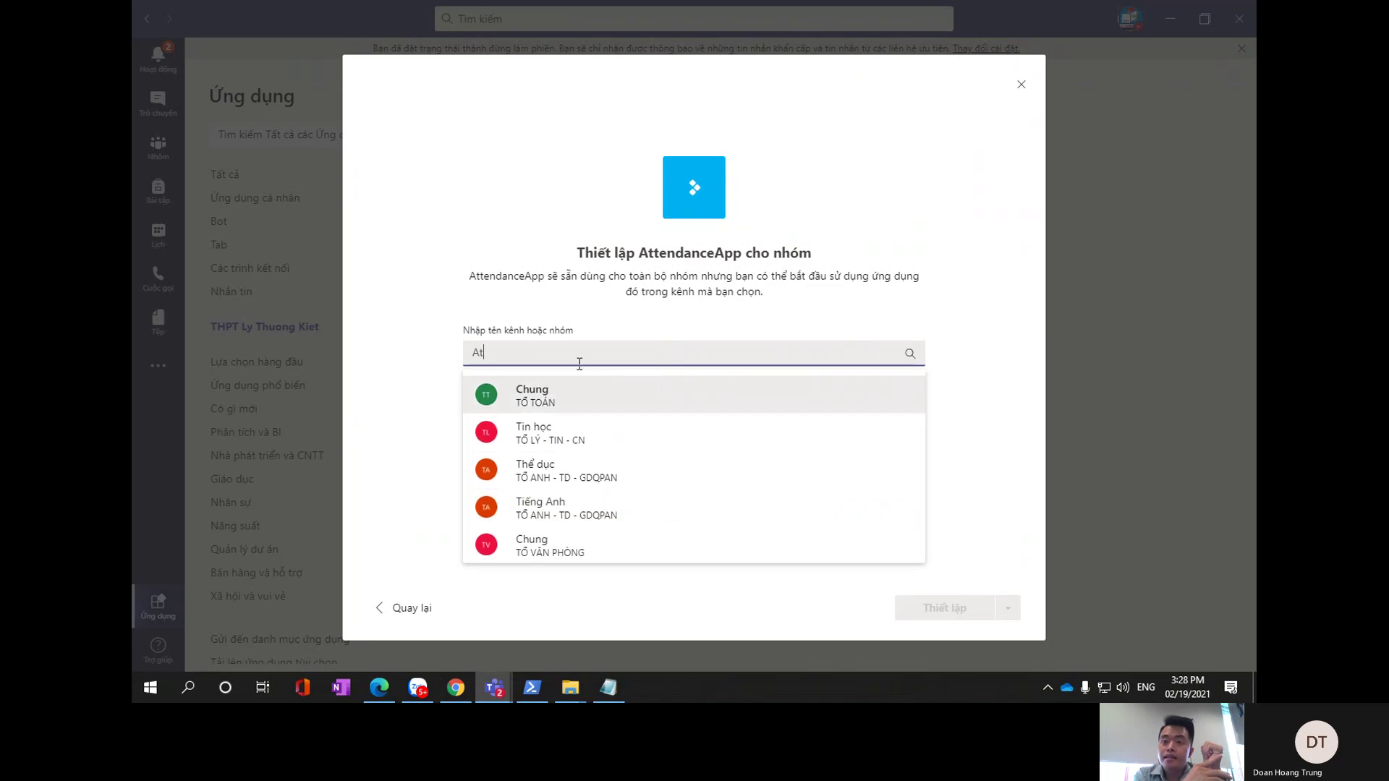
pyautogui.write('t')
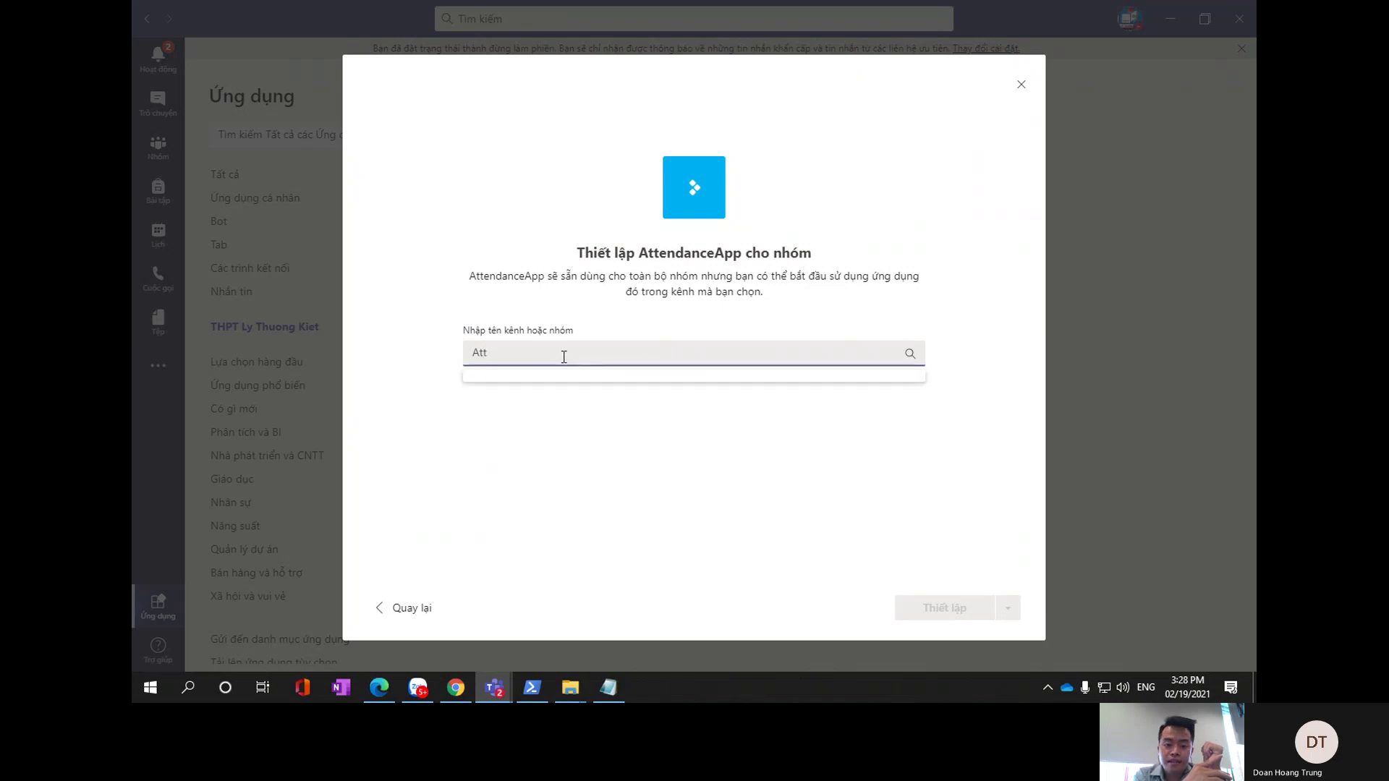
# Step: Copy 'Attendance' into the channel search, then switch to the browser's Step 5 deployment guide
pyautogui.moveTo(638, 251); pyautogui.dragTo(715, 253)
pyautogui.hotkey('ctrl', 'c')
pyautogui.click(544, 364)
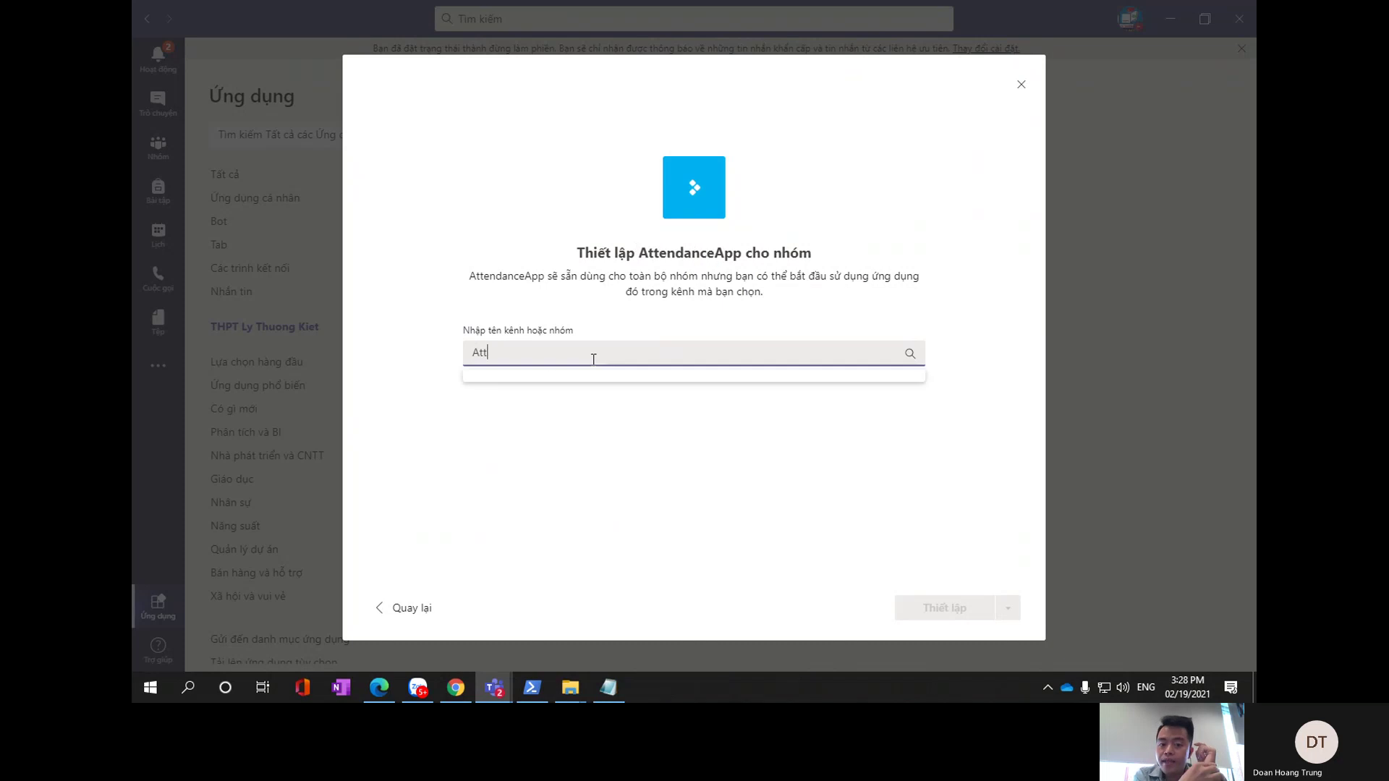
pyautogui.hotkey('ctrl', 'a')
pyautogui.hotkey('ctrl', 'v')
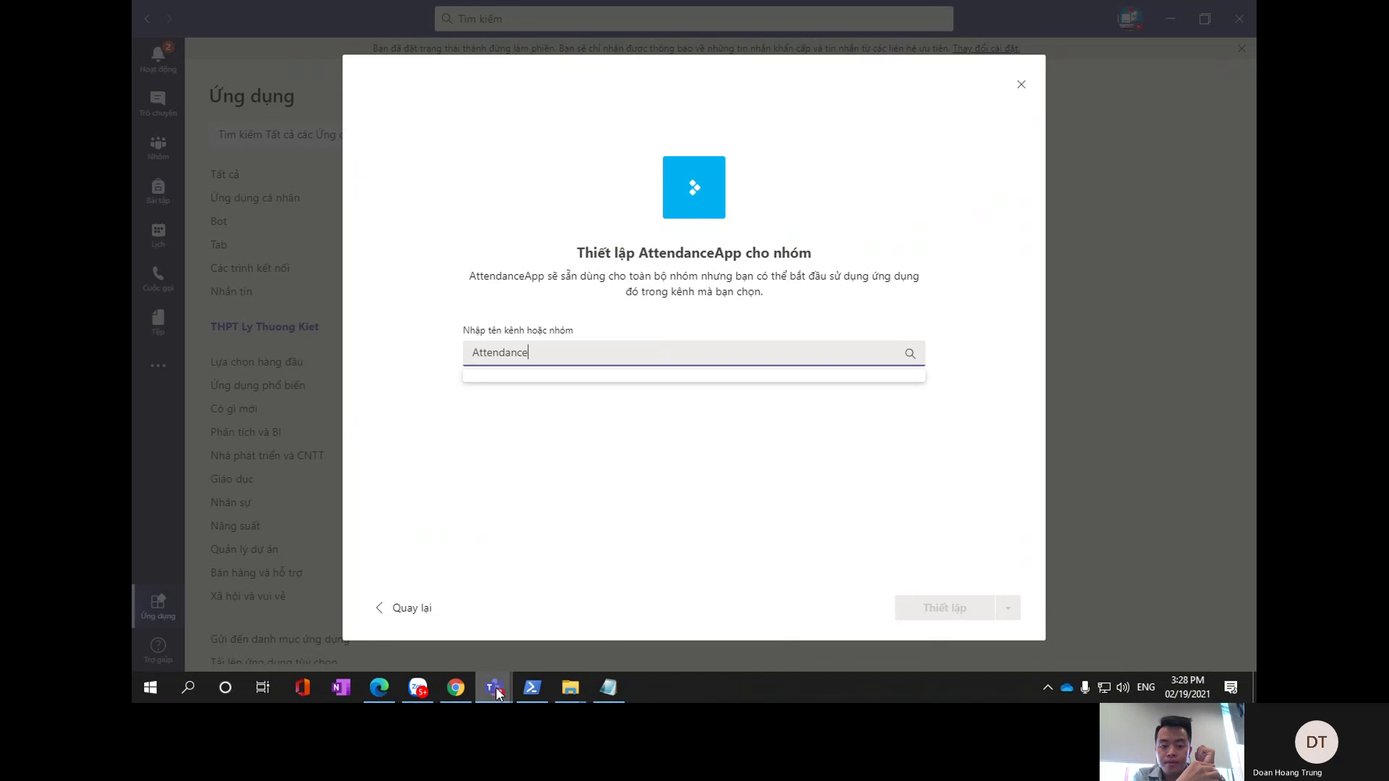
pyautogui.click(457, 688)
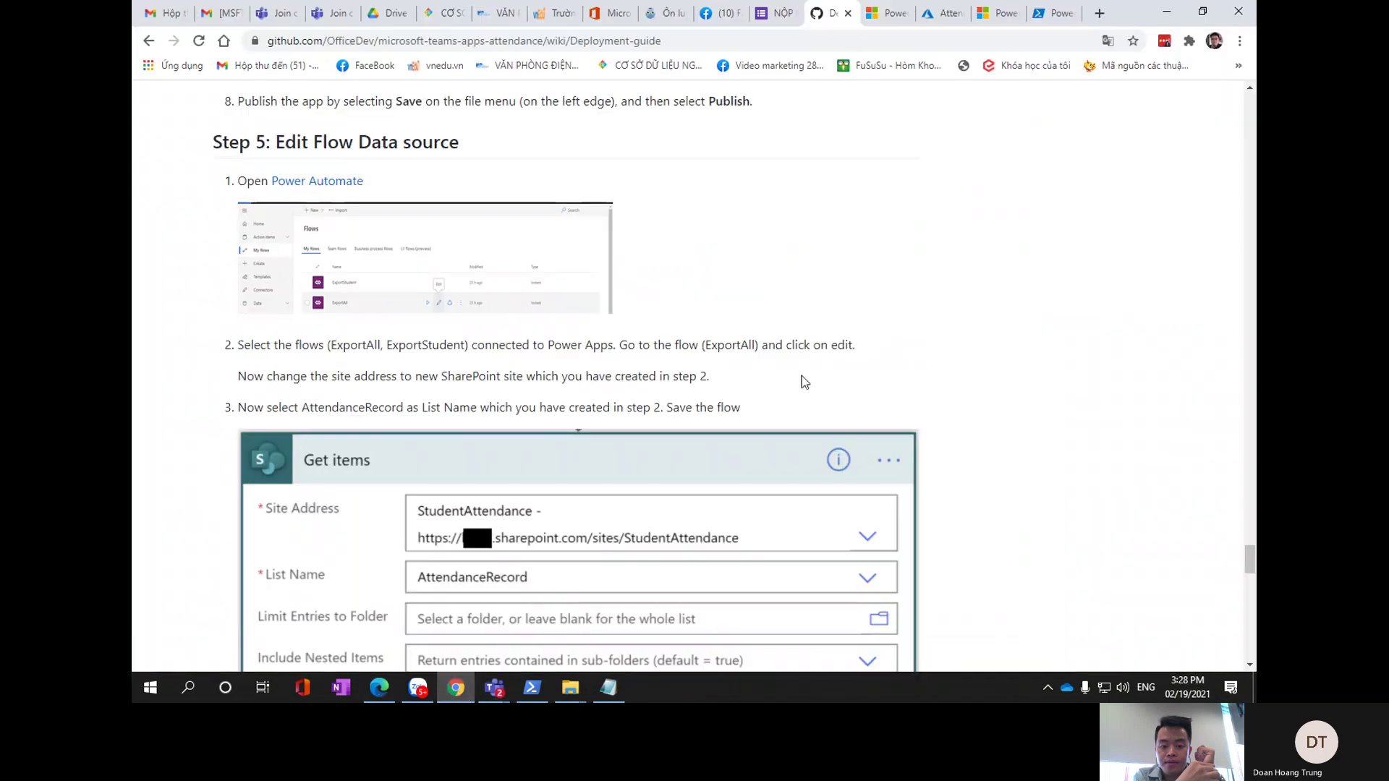
pyautogui.moveTo(773, 8)
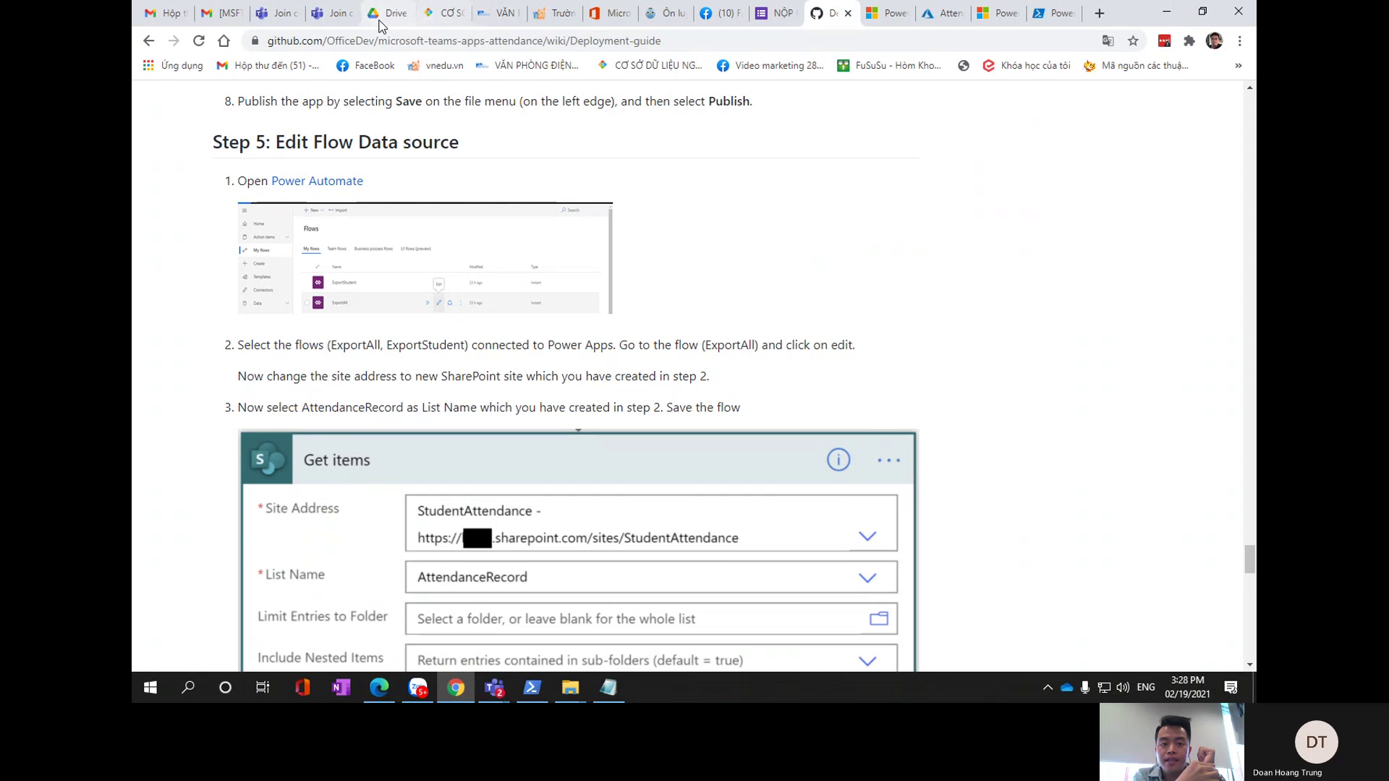
# Step: Switch to the admin center, close the Group Creators details, and refresh the Active groups list
pyautogui.click(616, 20)
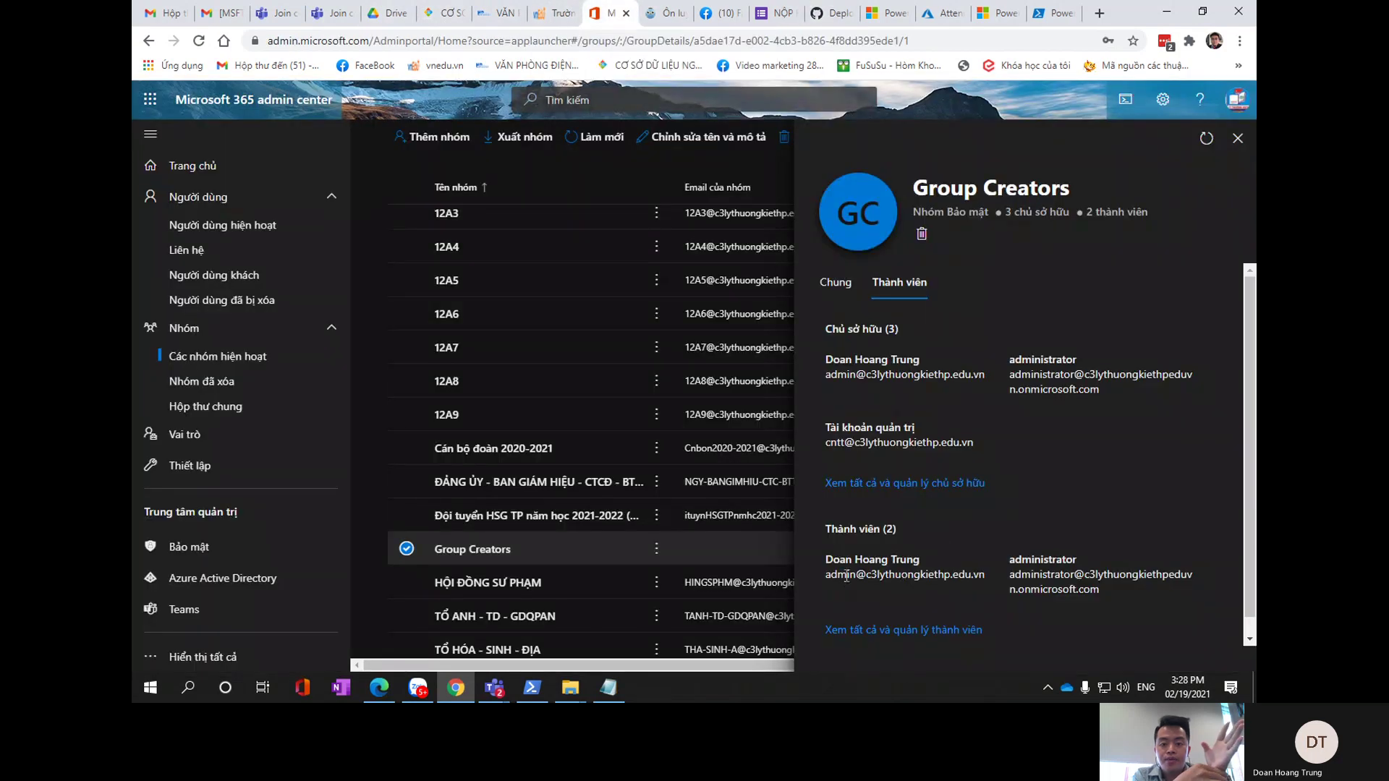
pyautogui.moveTo(837, 575); pyautogui.dragTo(888, 576)
pyautogui.click(890, 580)
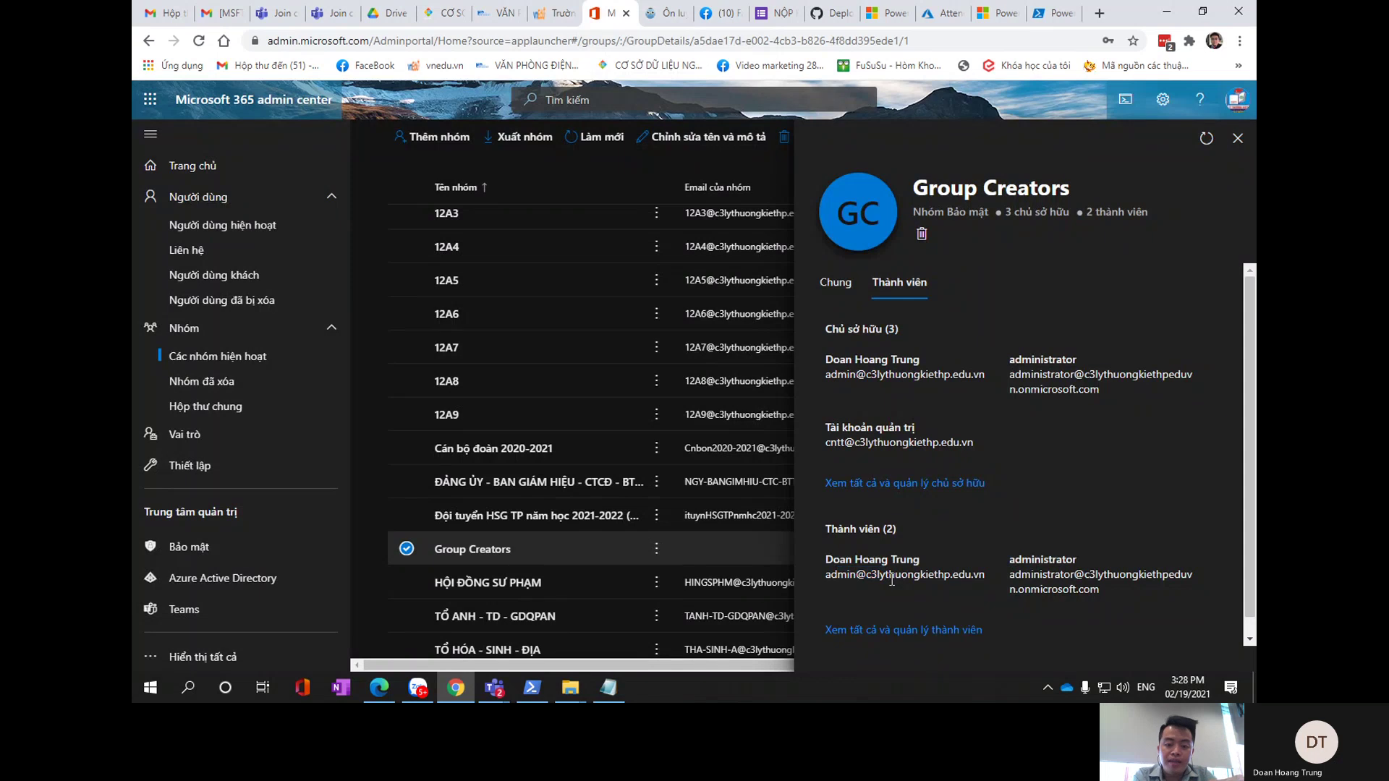
pyautogui.scroll(-5, 675, 530)
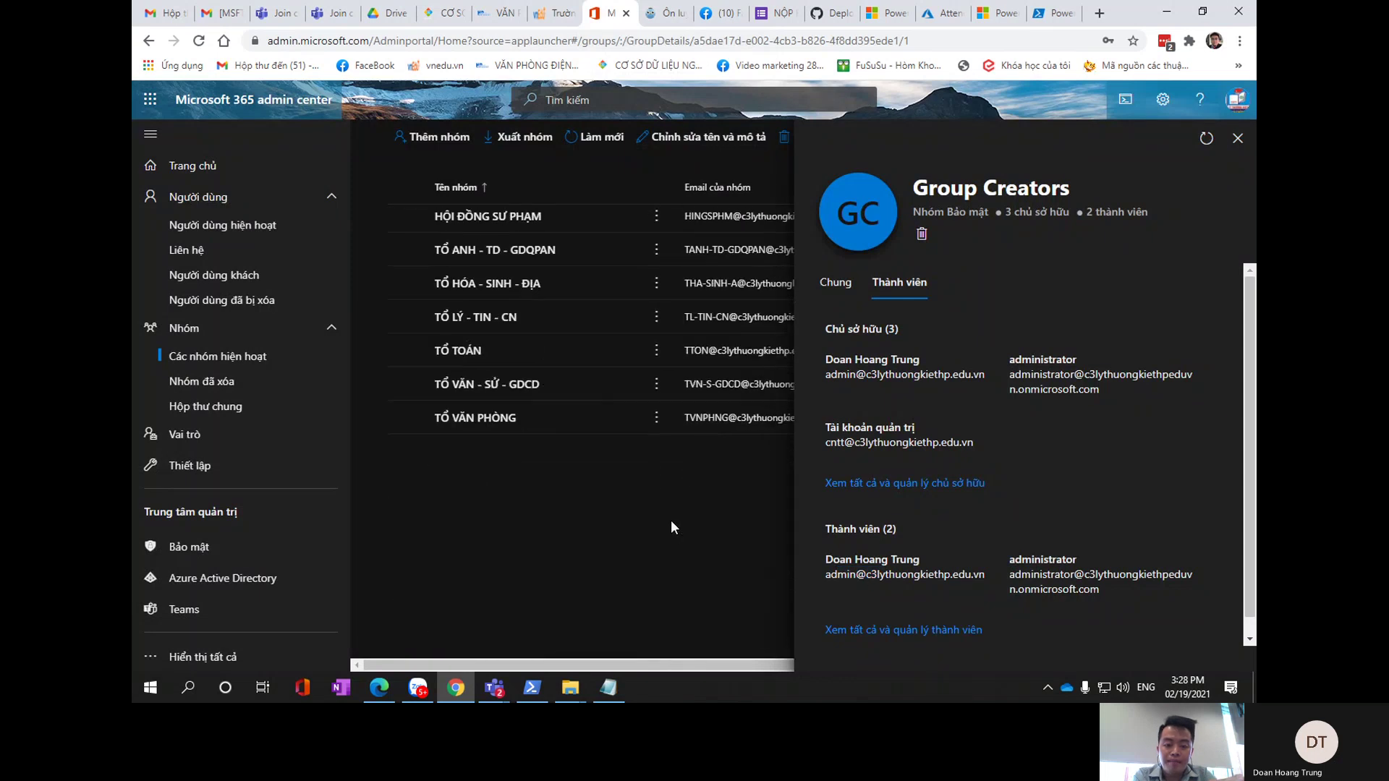
pyautogui.click(1238, 137)
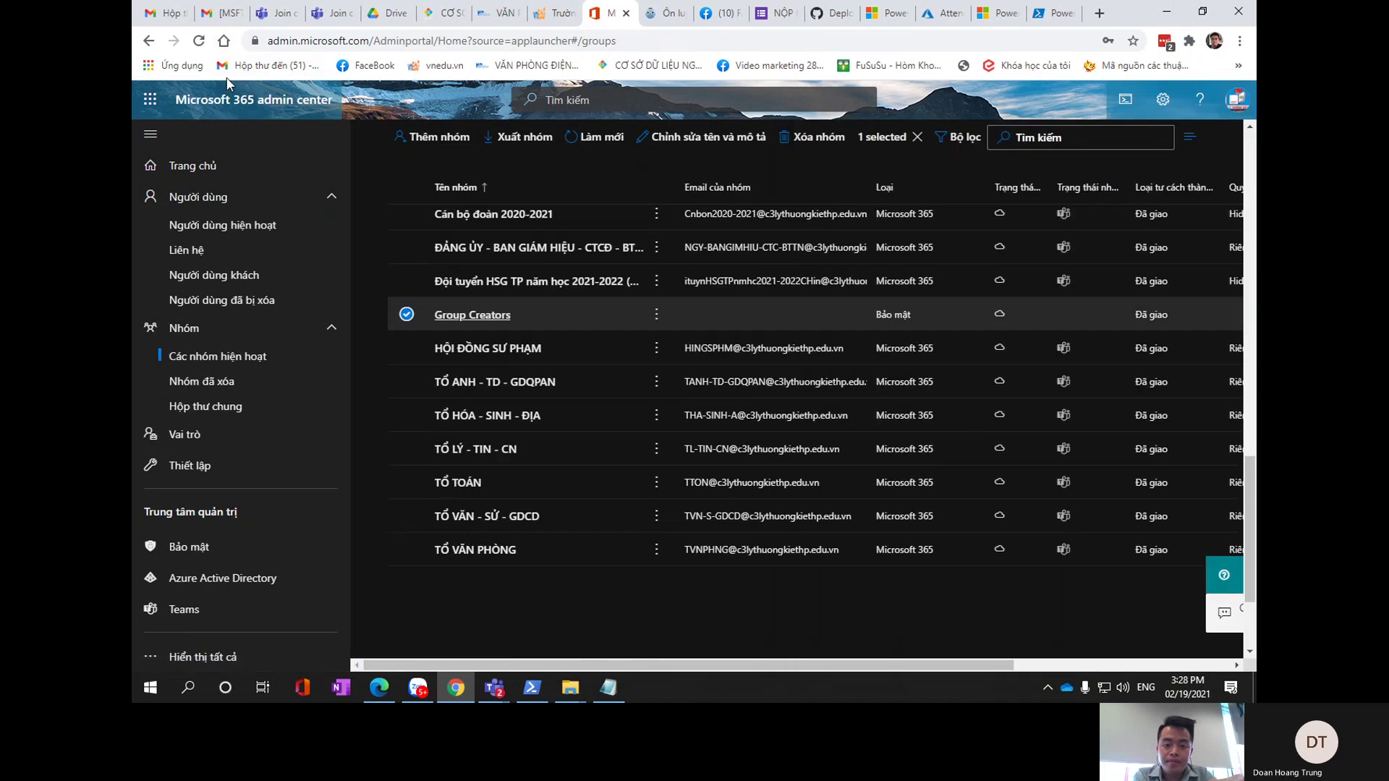
pyautogui.click(199, 41)
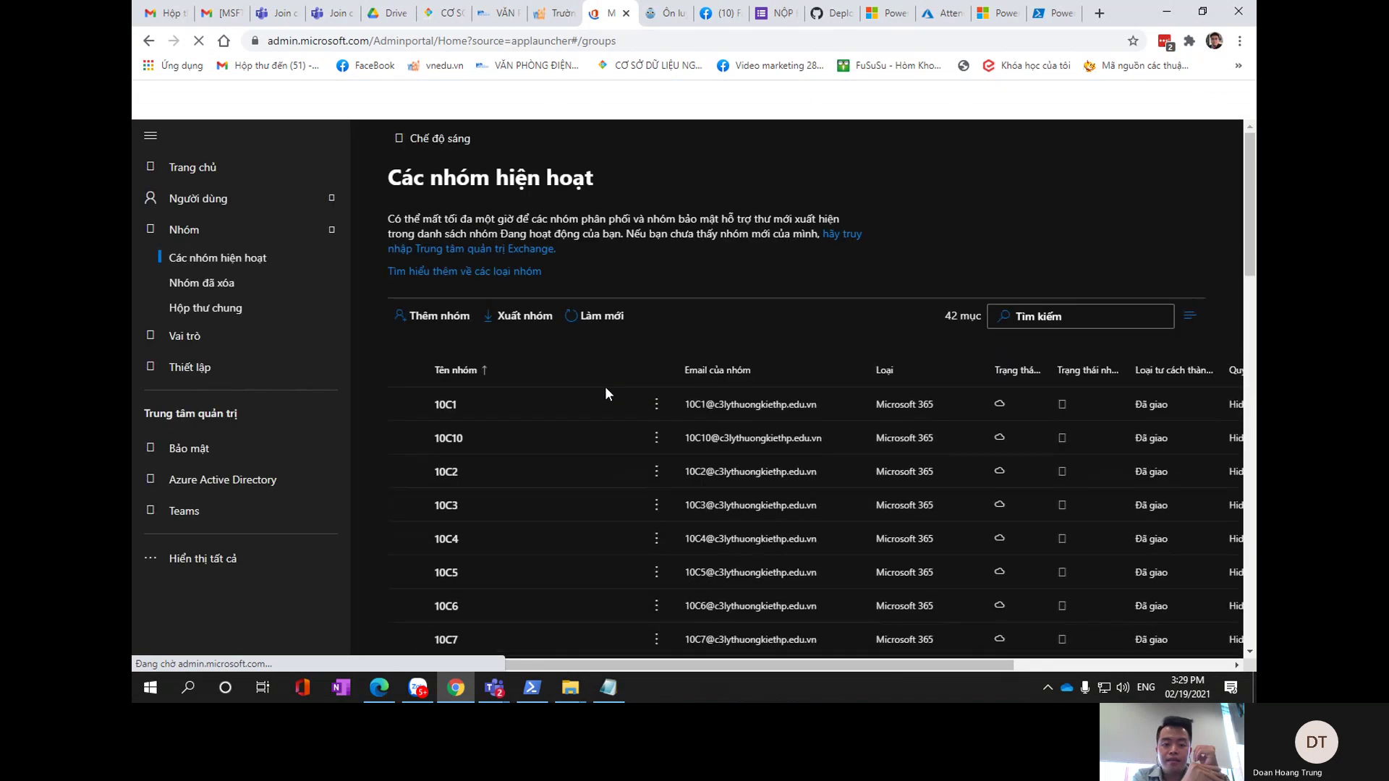
pyautogui.moveTo(1254, 289); pyautogui.dragTo(1246, 445)
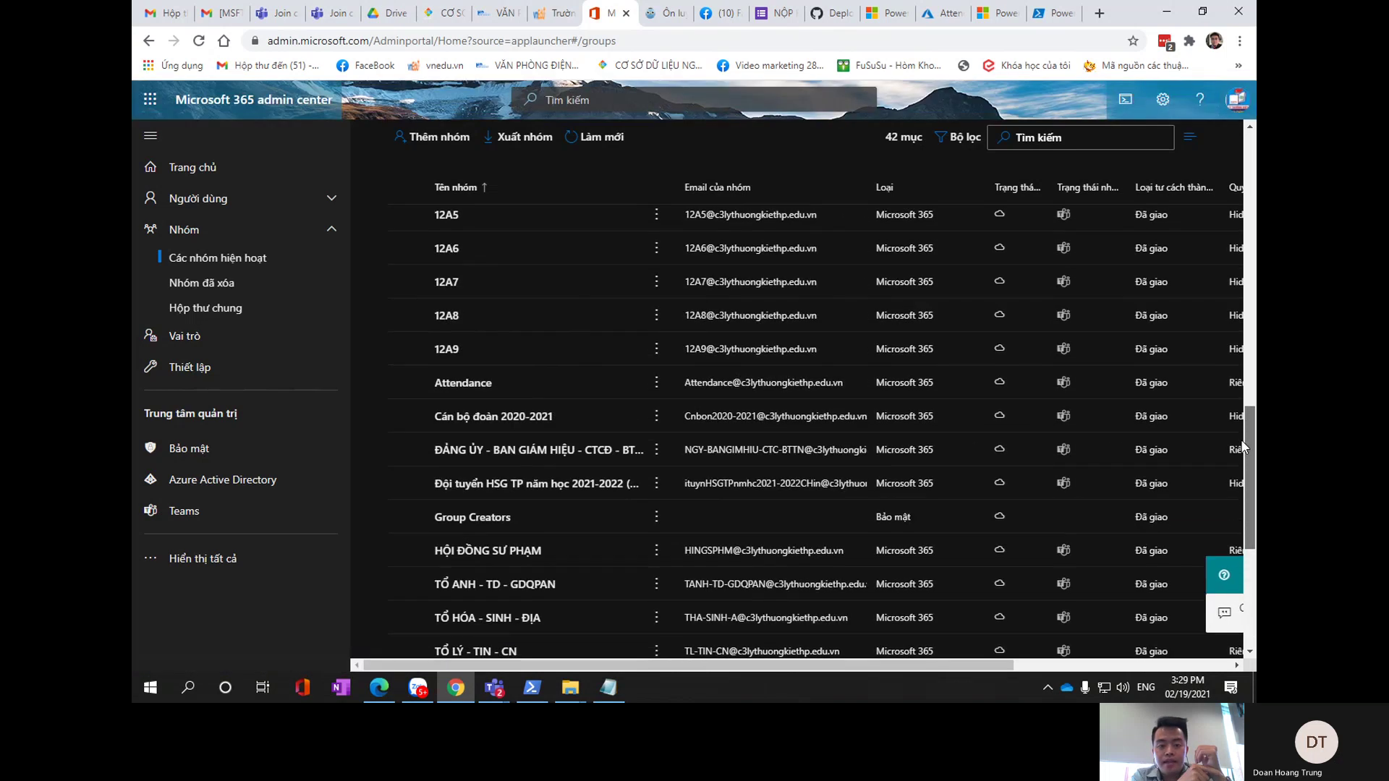
# Step: Open the Attendance group's full member list and start adding members
pyautogui.click(613, 389)
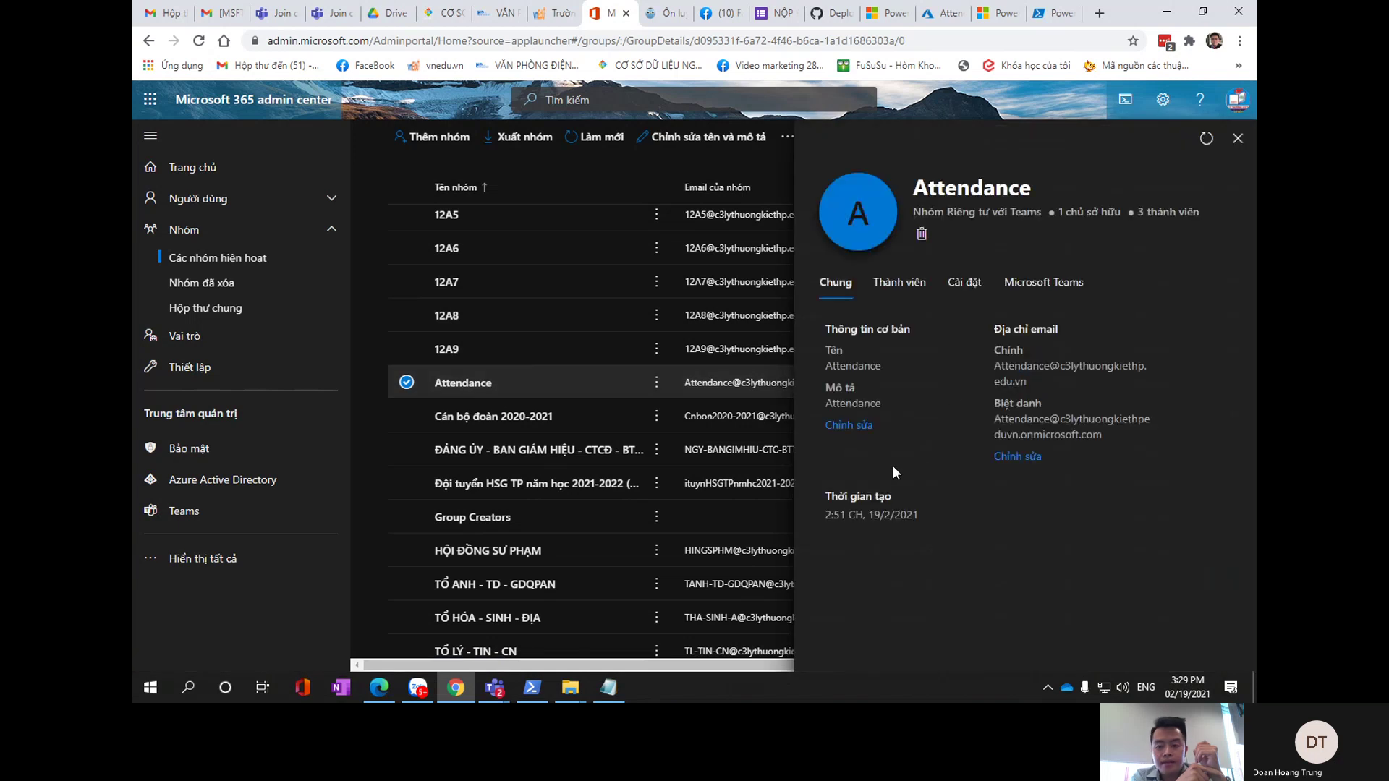
pyautogui.click(897, 284)
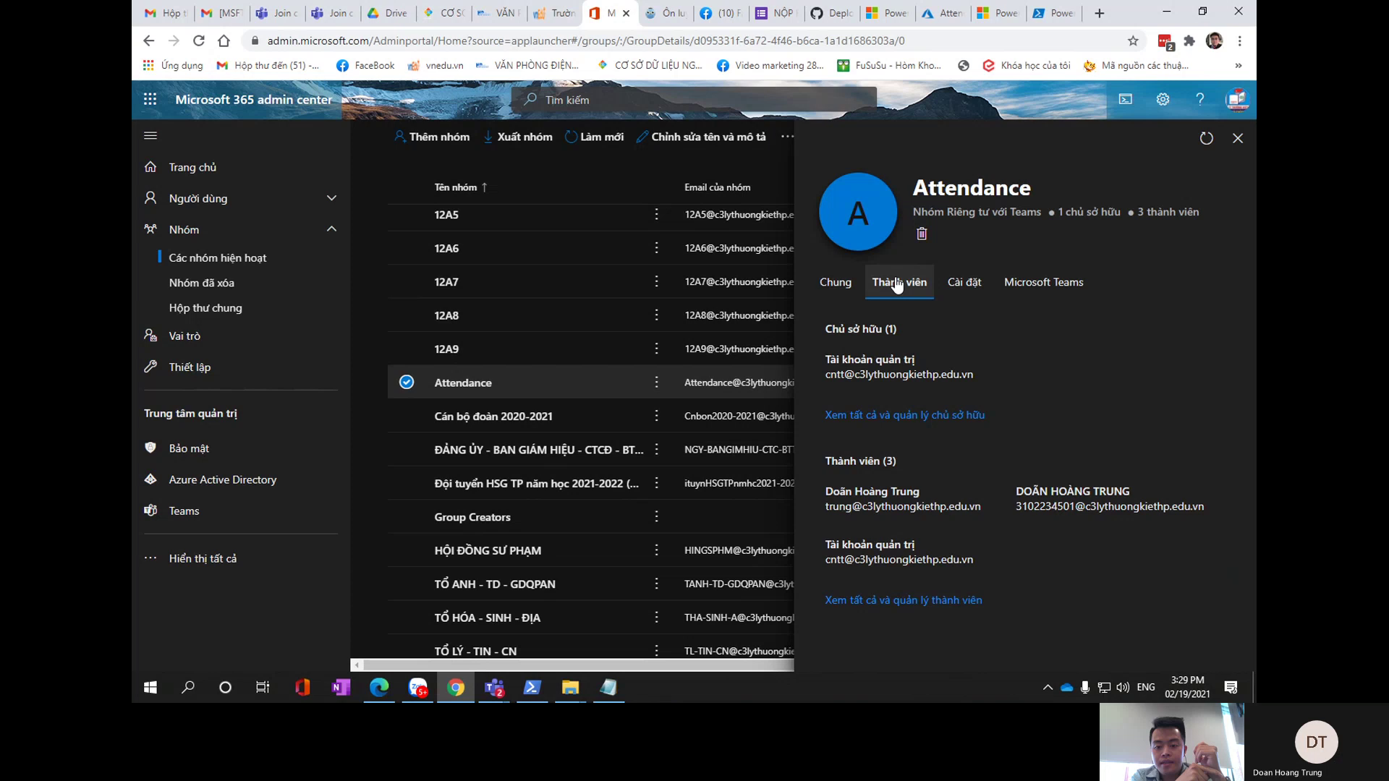
pyautogui.click(898, 601)
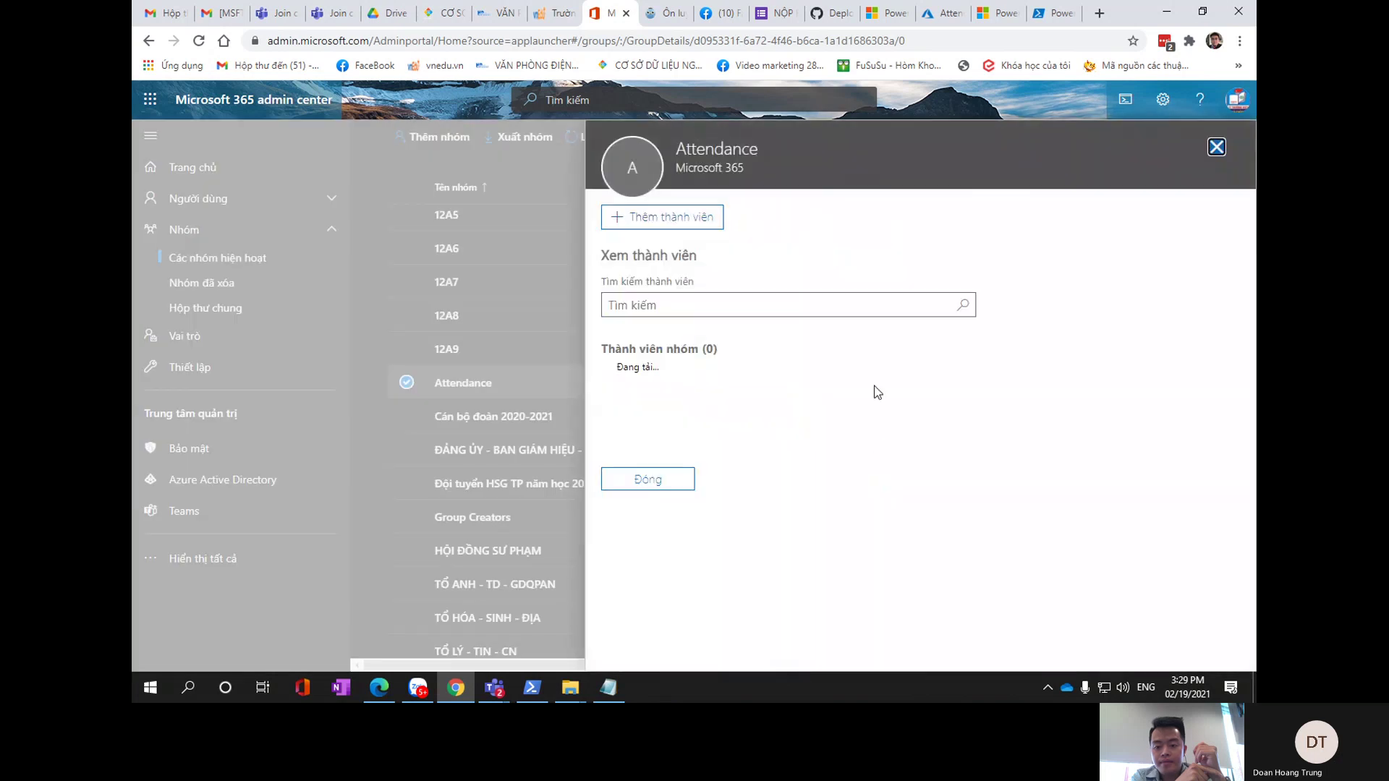
pyautogui.click(644, 313)
pyautogui.click(662, 219)
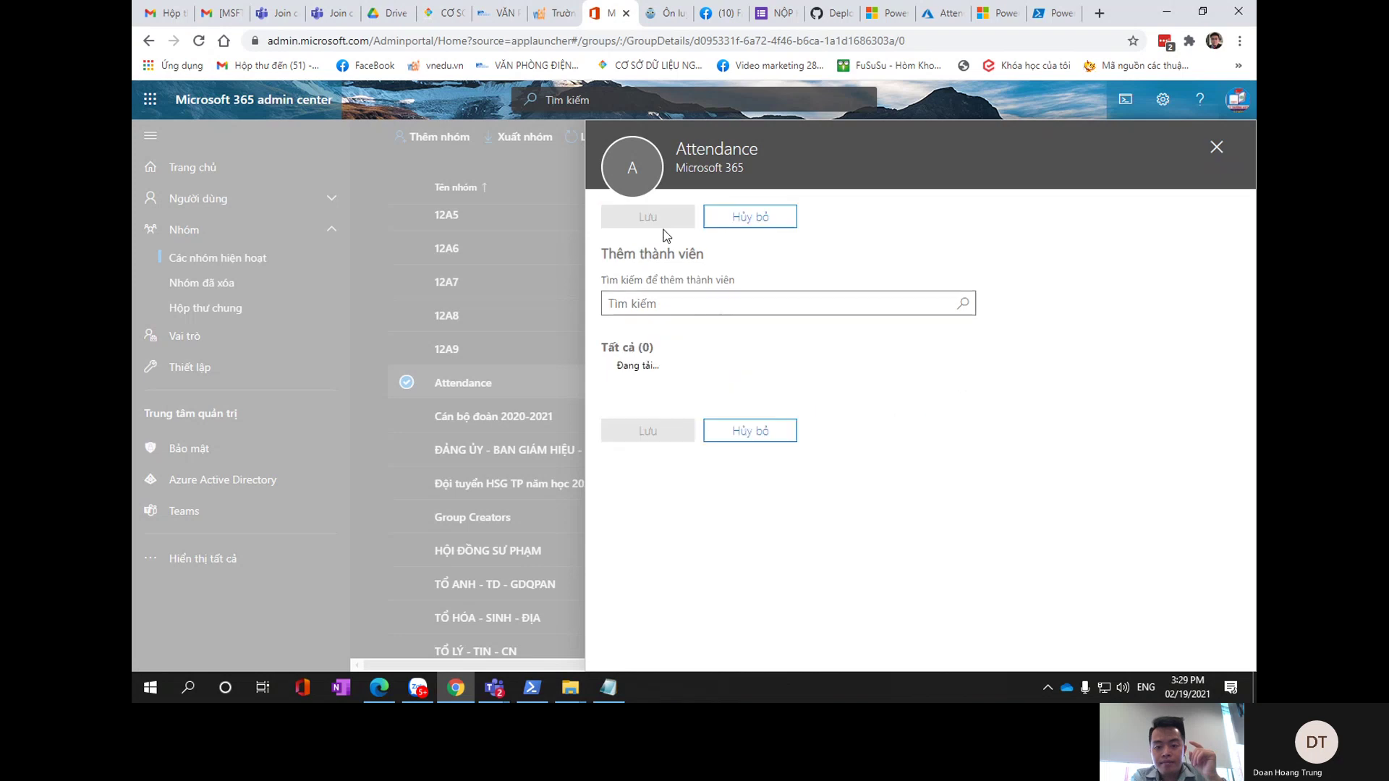
# Step: Search 'admin', tick the admin account, and save it as an Attendance group member
pyautogui.click(707, 302)
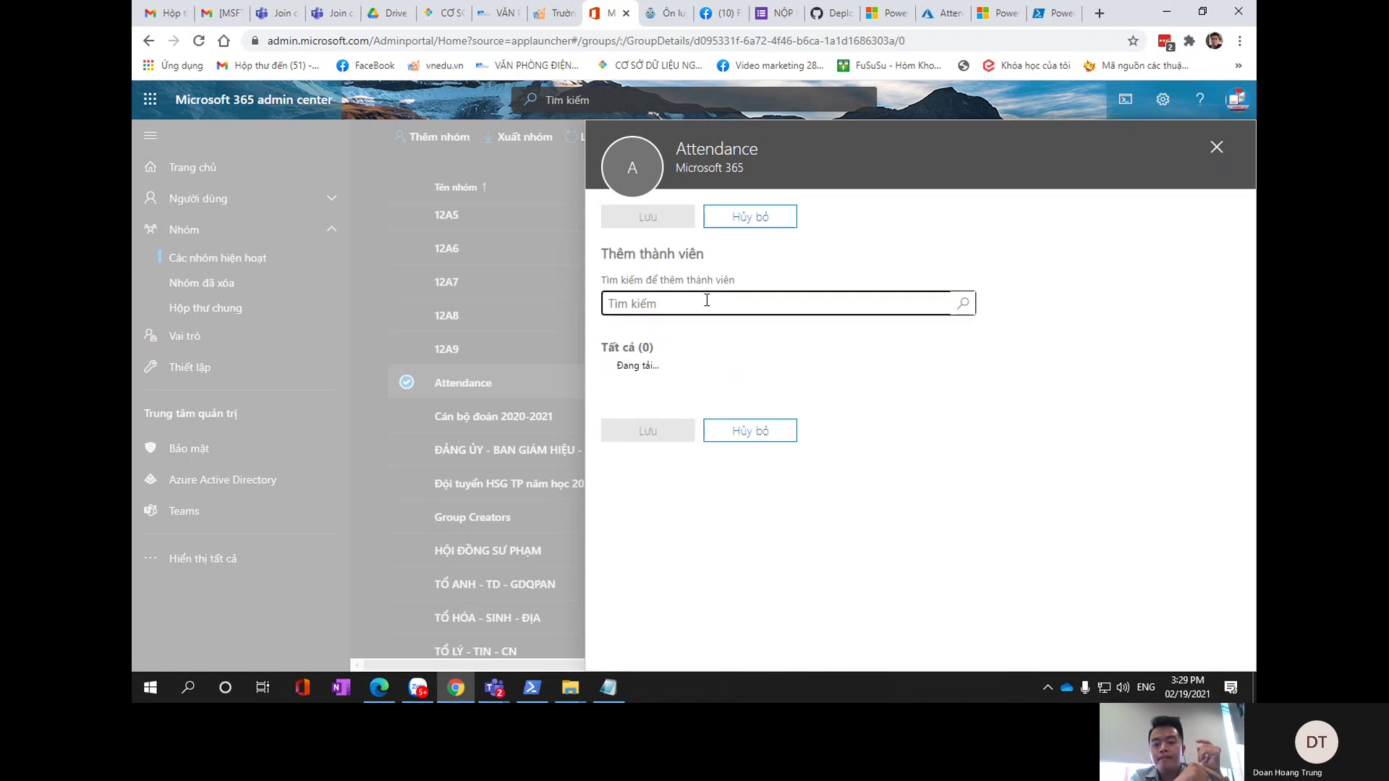
pyautogui.write('ad')
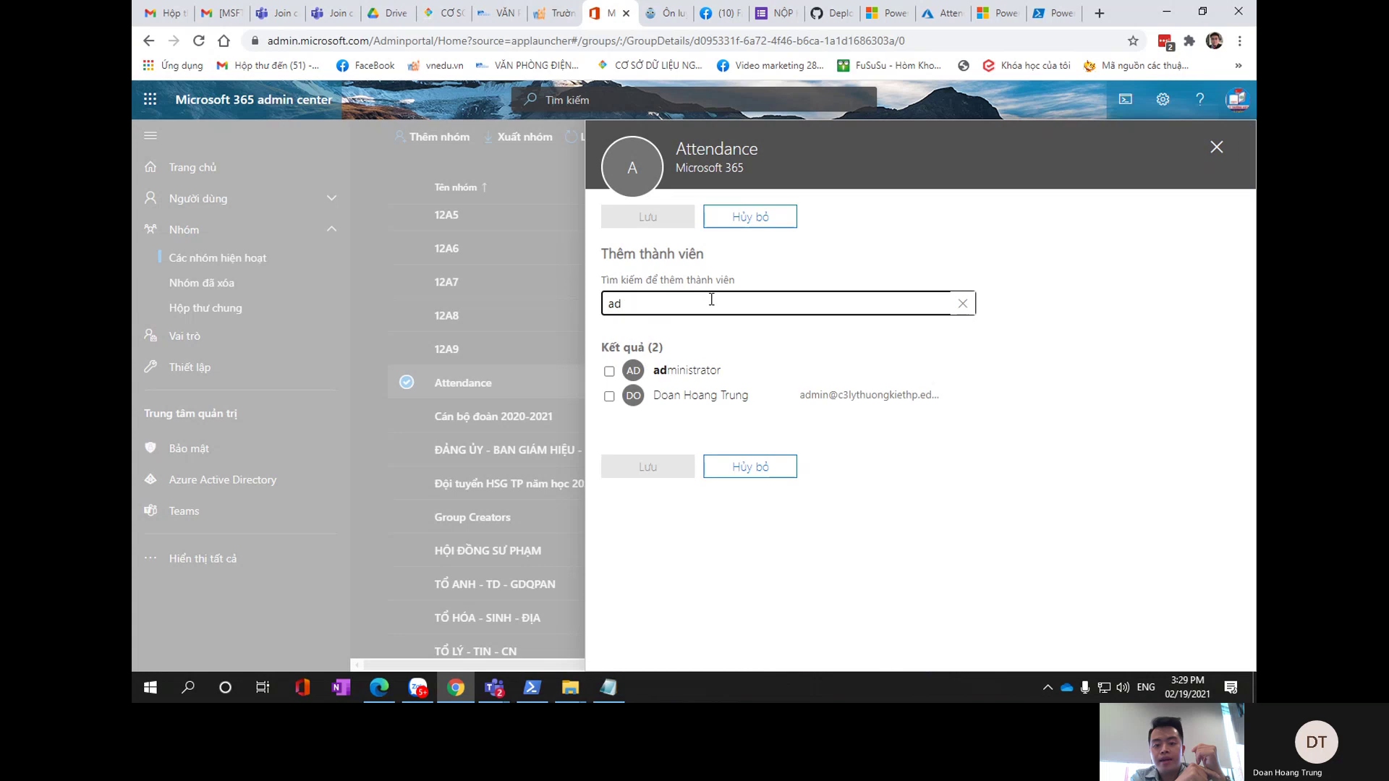
pyautogui.write('min')
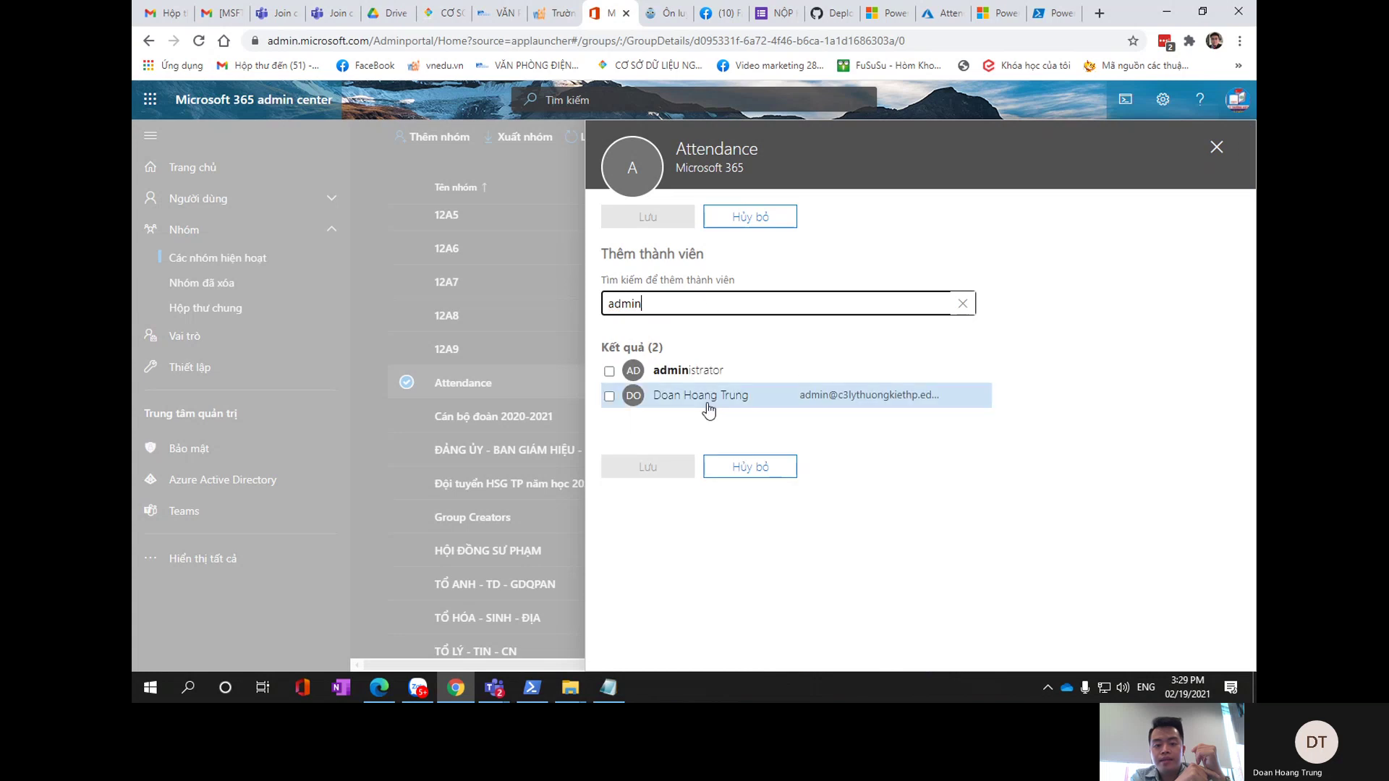
pyautogui.click(713, 402)
pyautogui.click(712, 402)
pyautogui.click(649, 505)
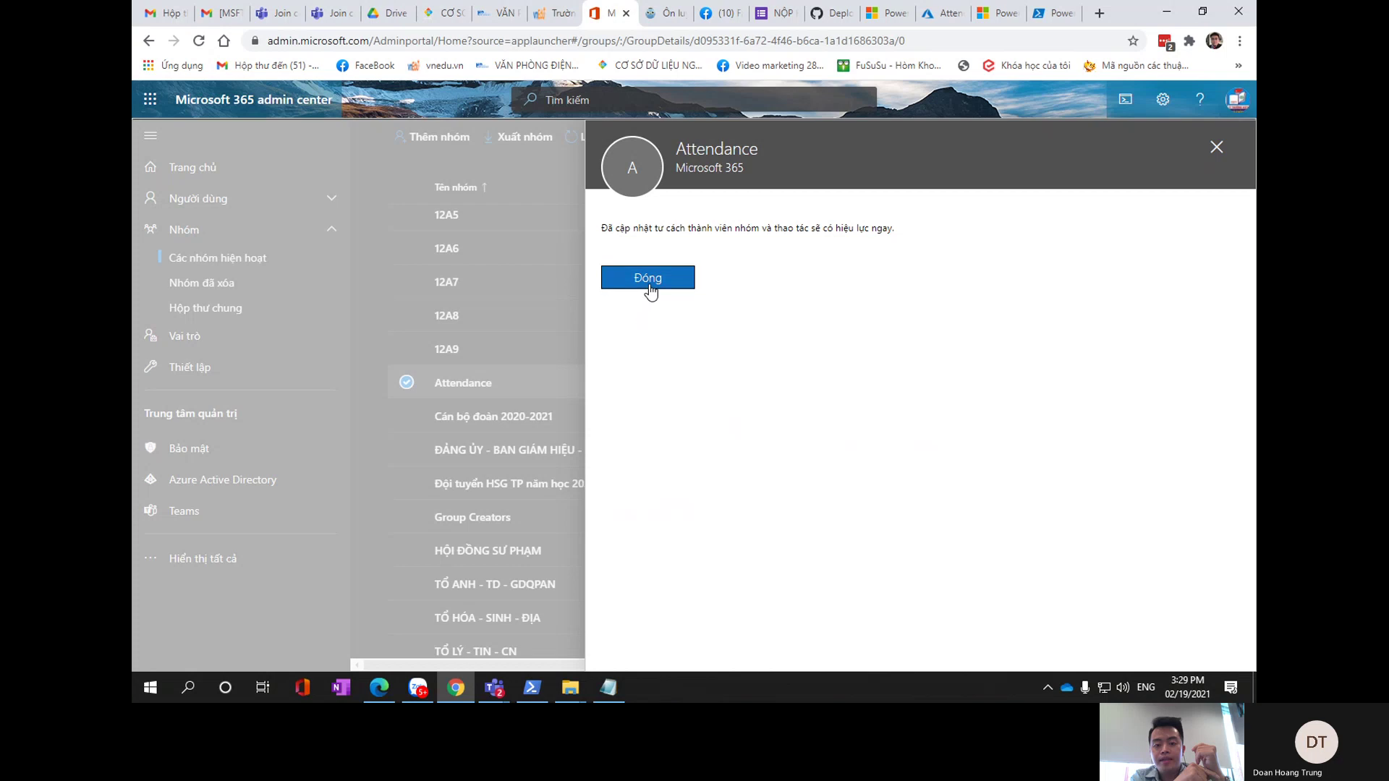
pyautogui.click(658, 278)
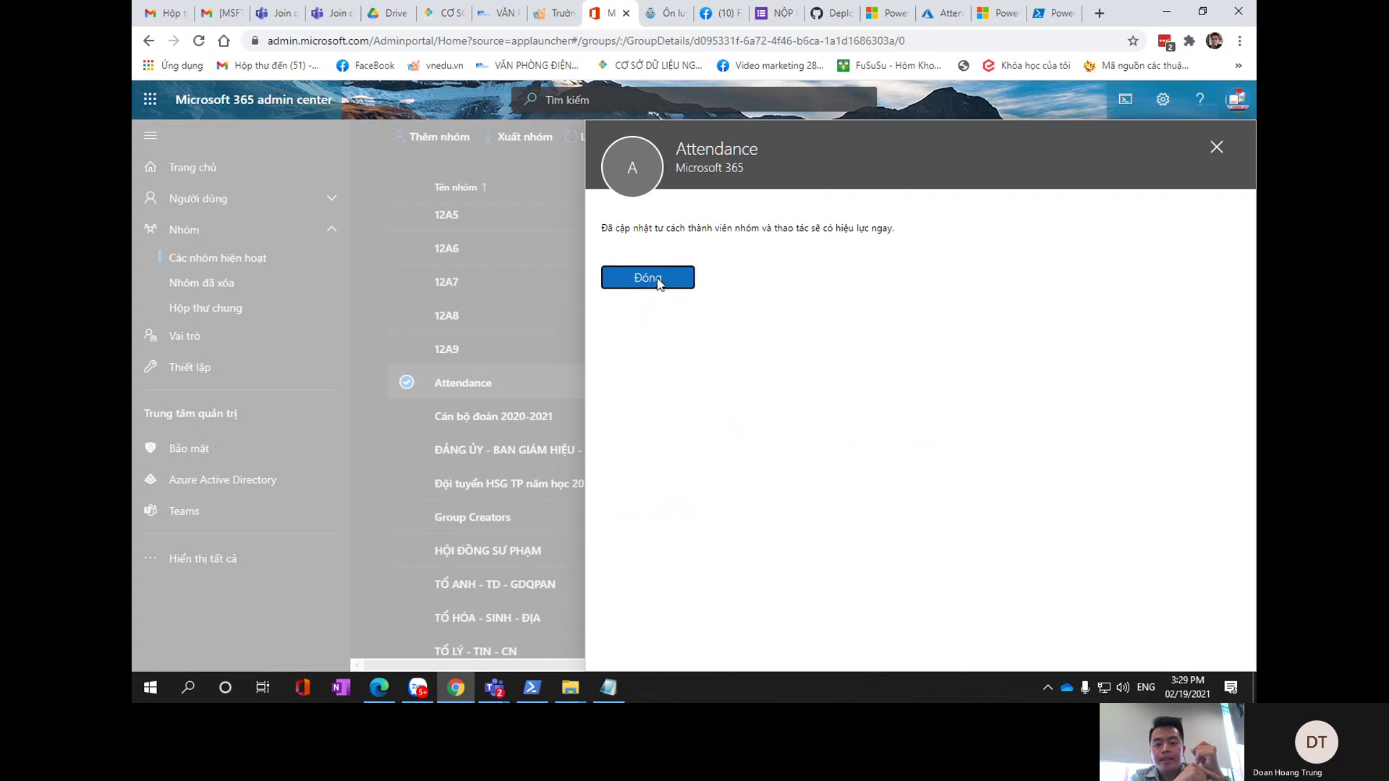
pyautogui.click(505, 695)
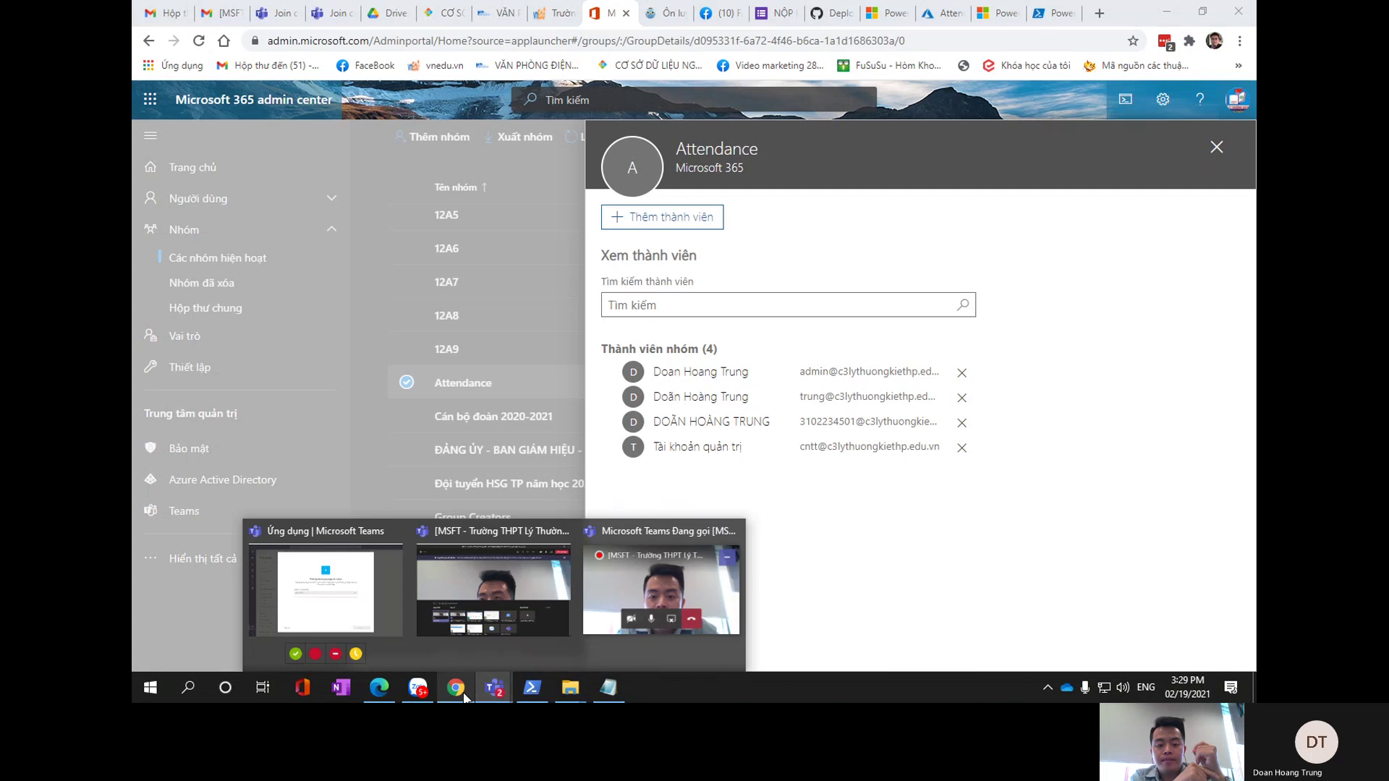
# Step: Bring back the Teams window showing AttendanceApp's details
pyautogui.click(519, 575)
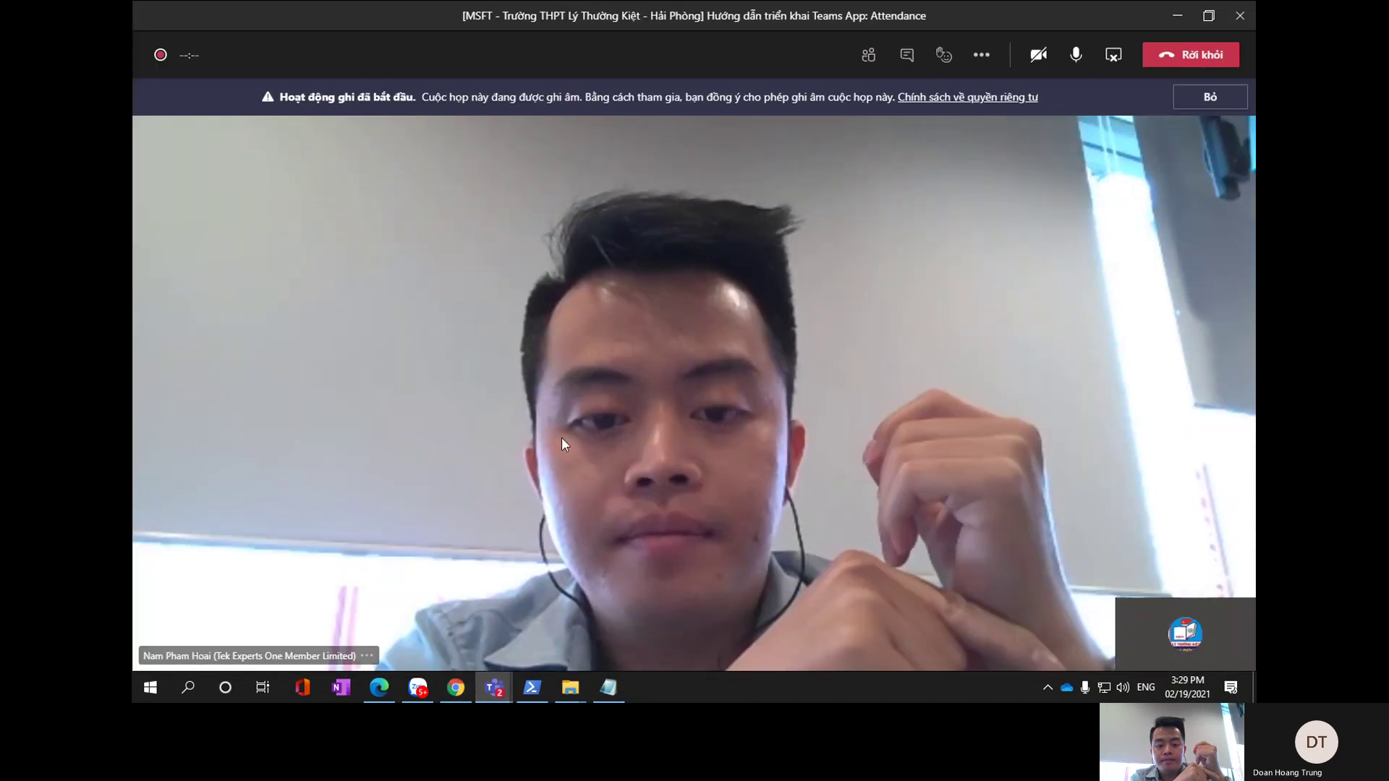
pyautogui.click(494, 687)
pyautogui.click(451, 602)
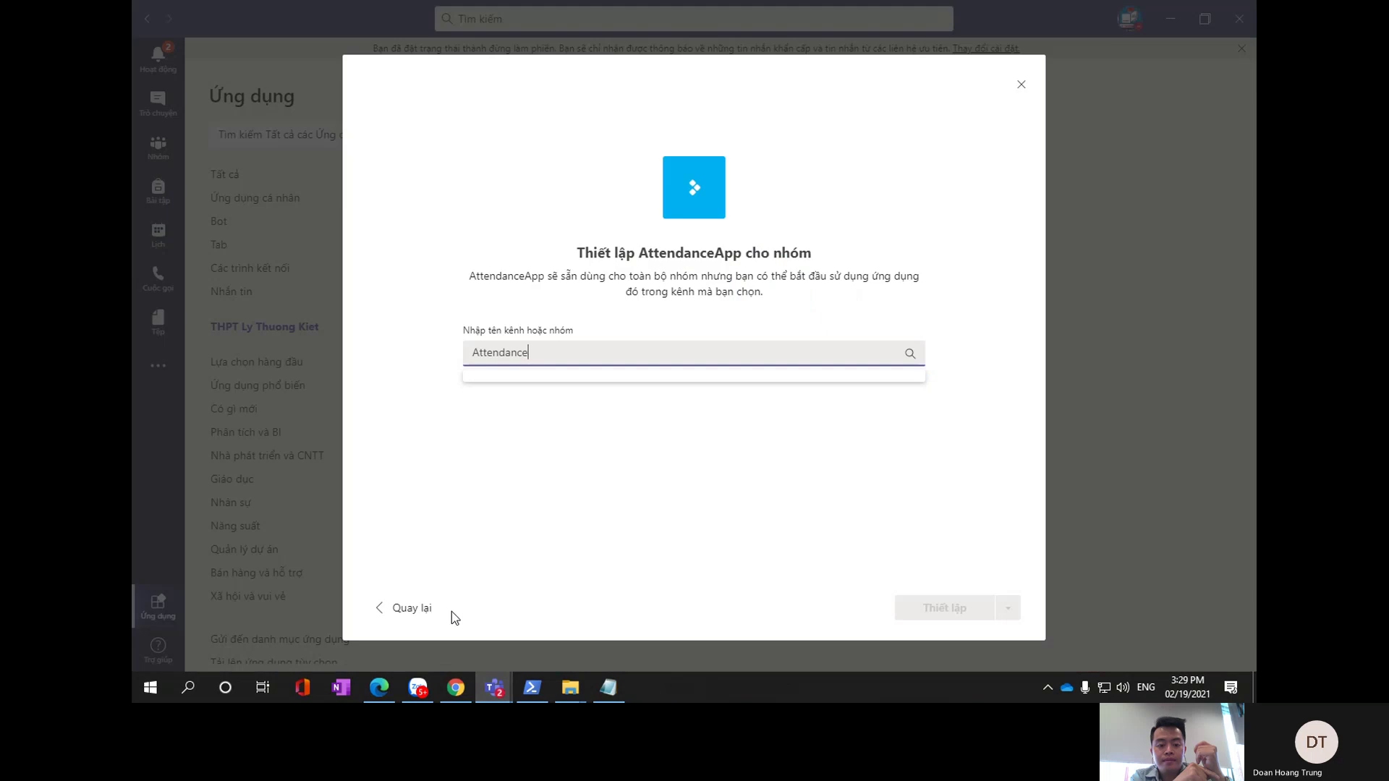
pyautogui.moveTo(574, 341); pyautogui.dragTo(416, 351)
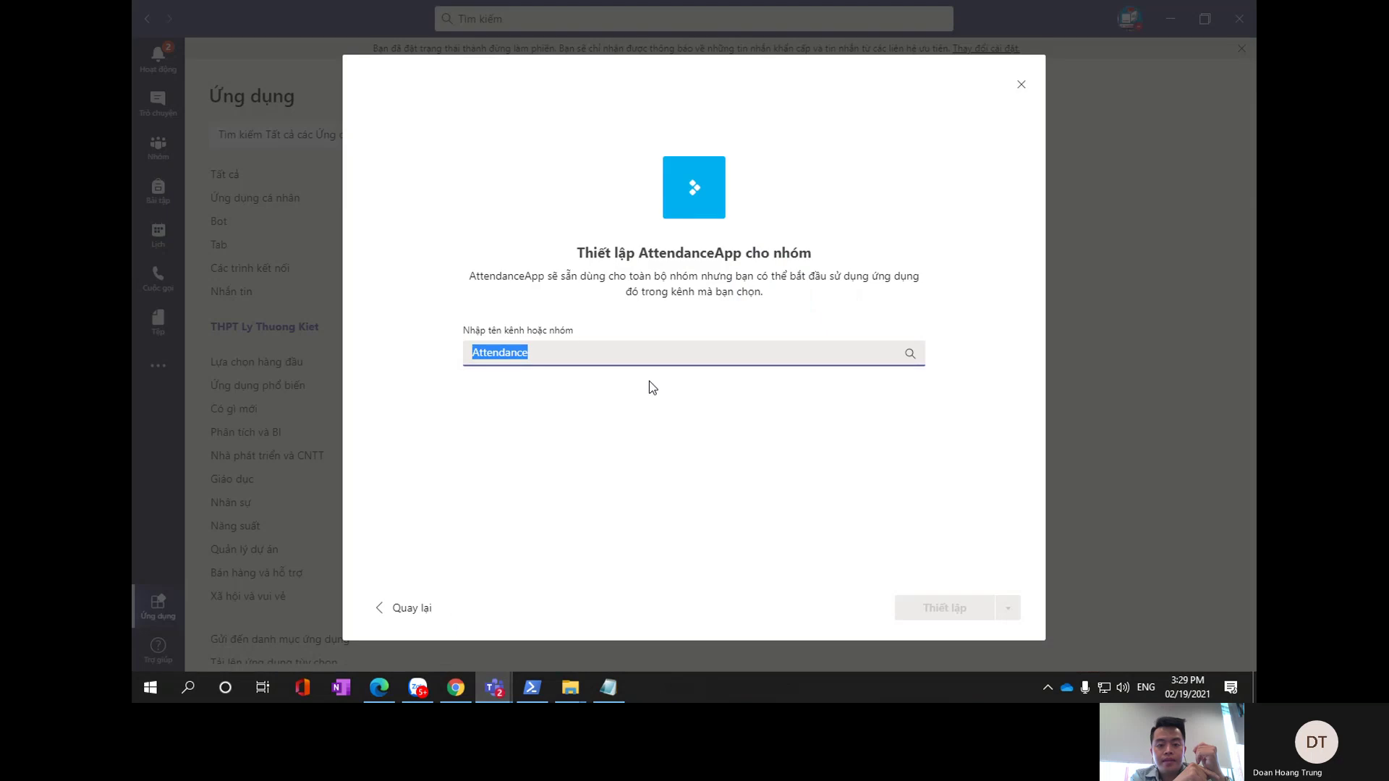
pyautogui.click(391, 608)
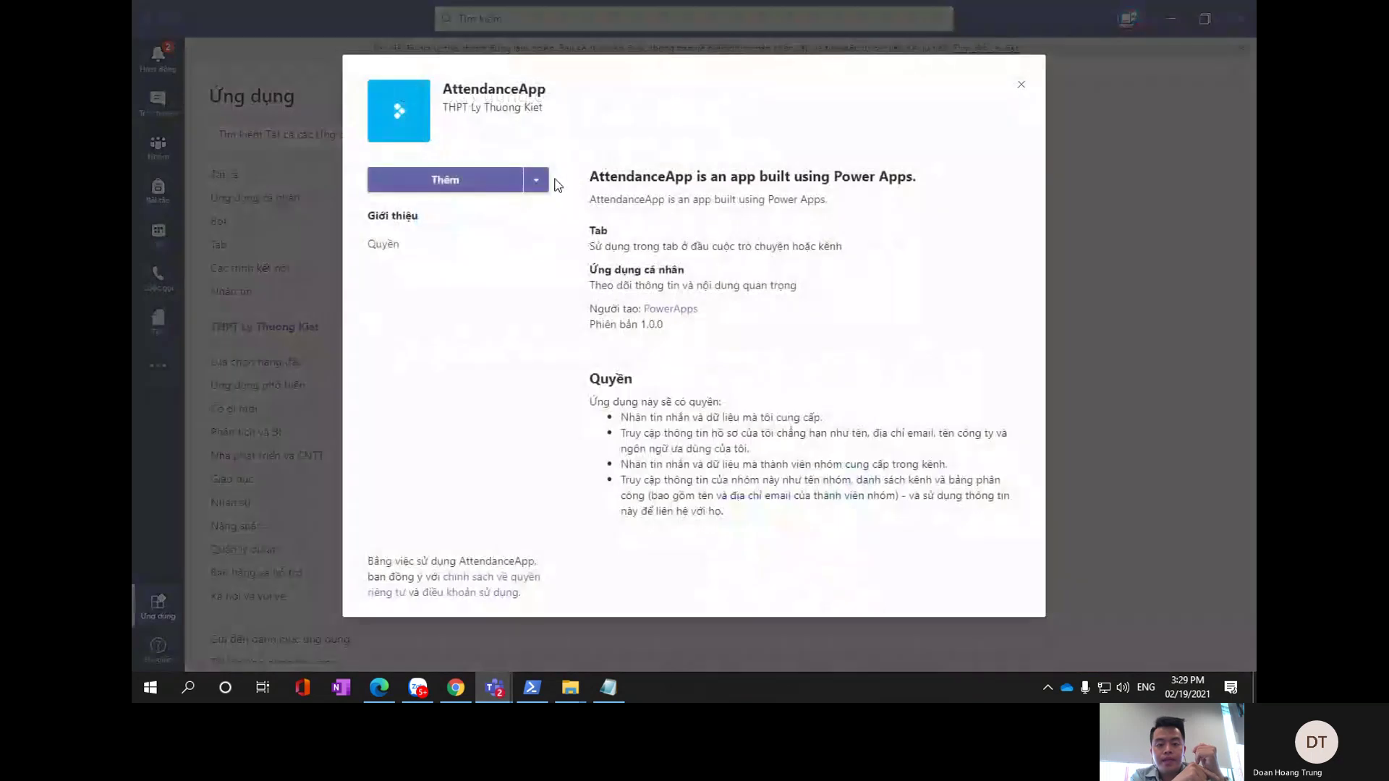
# Step: Choose Add to a team, pick the Attendance team's Chung channel, and set up the tab
pyautogui.click(539, 181)
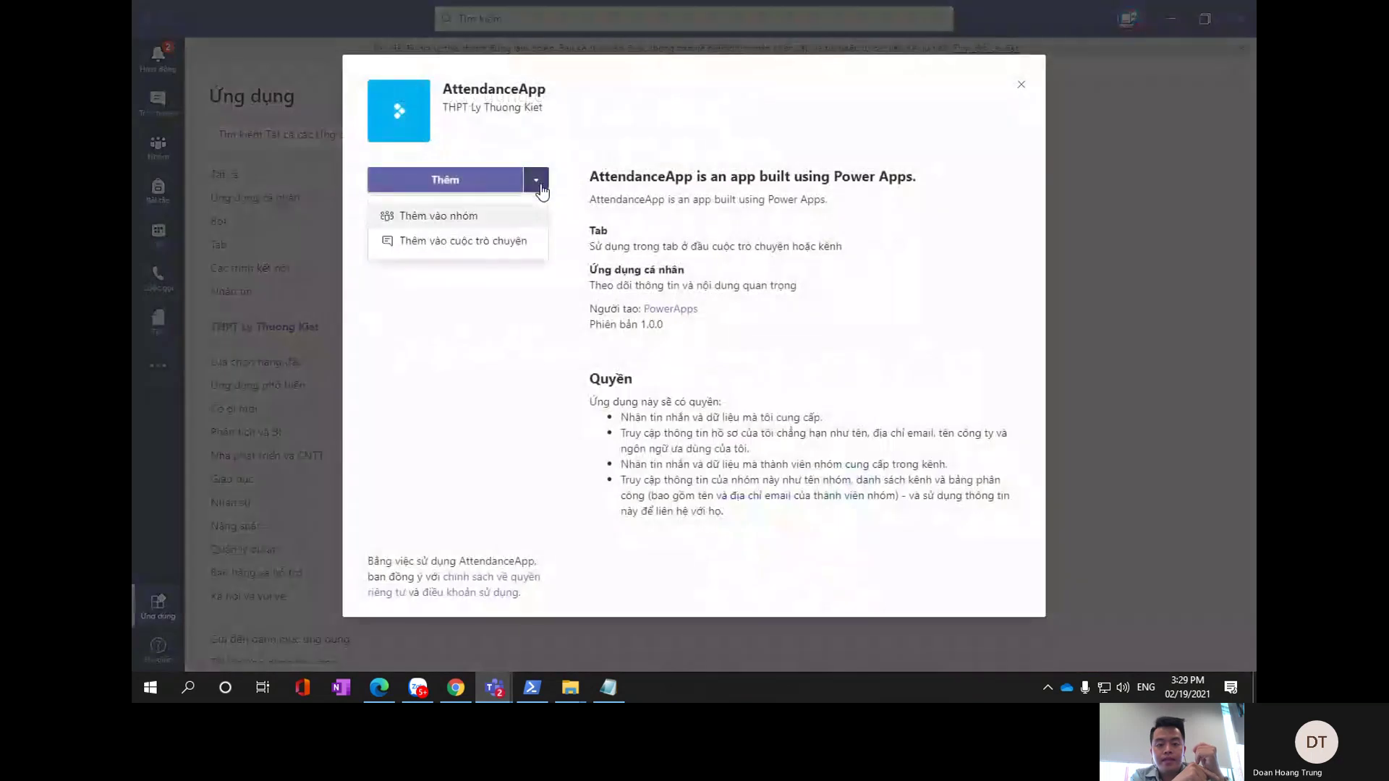
pyautogui.click(472, 216)
pyautogui.click(580, 353)
pyautogui.write('a')
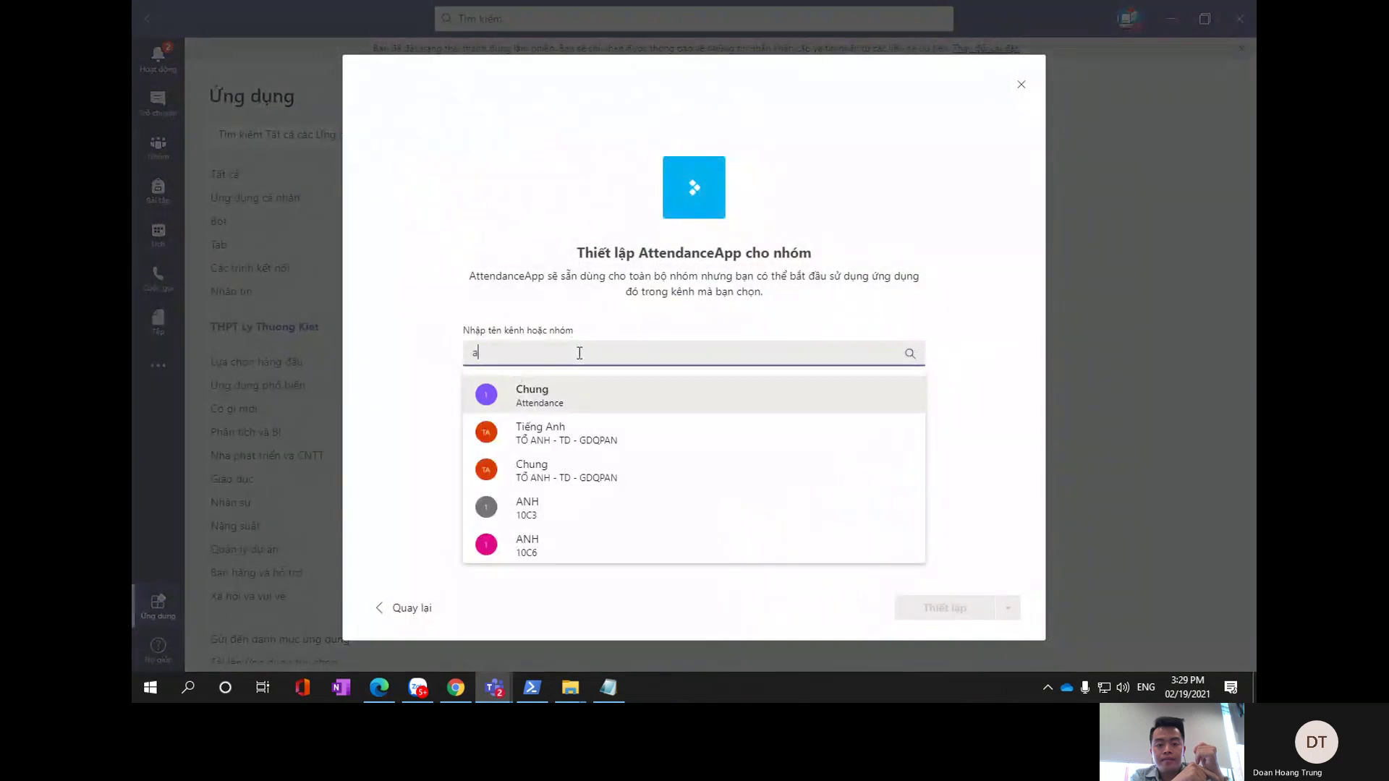
pyautogui.click(574, 398)
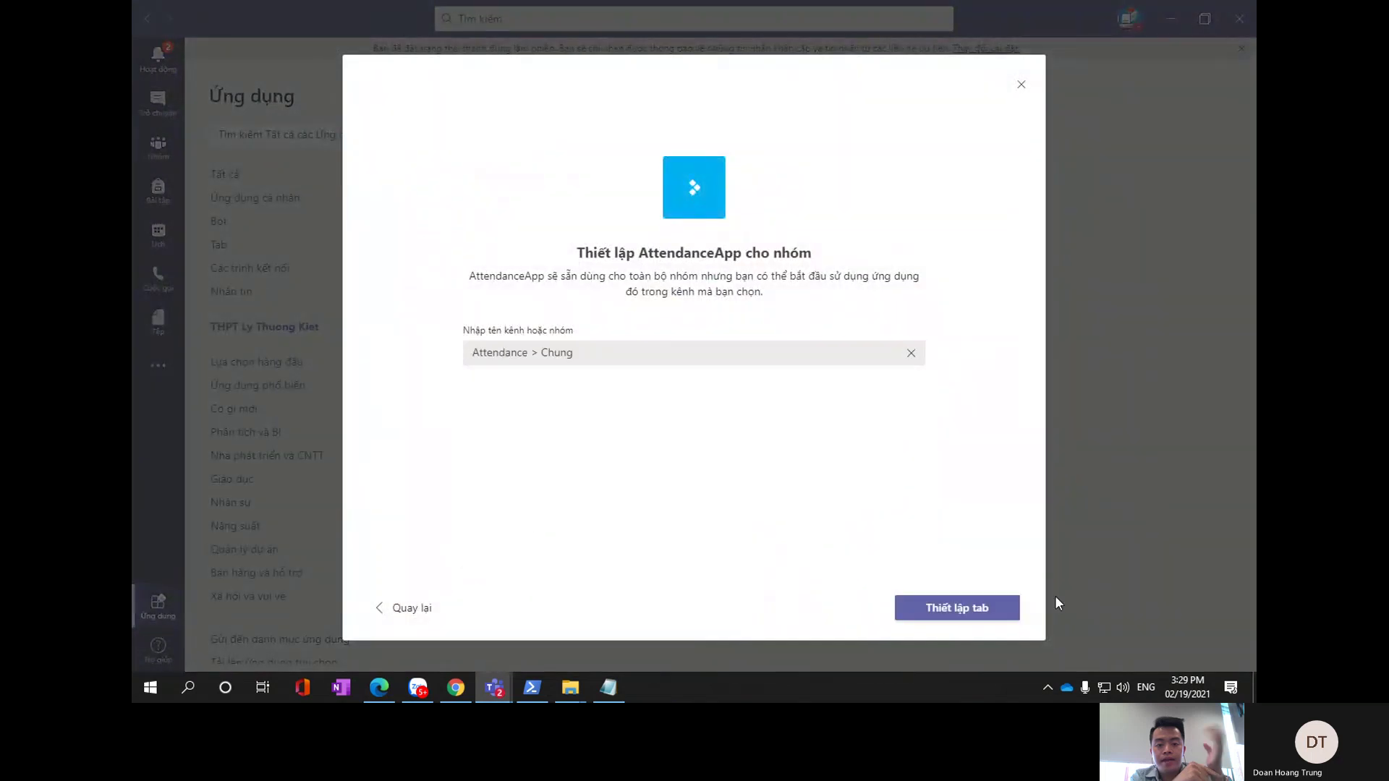
pyautogui.click(974, 610)
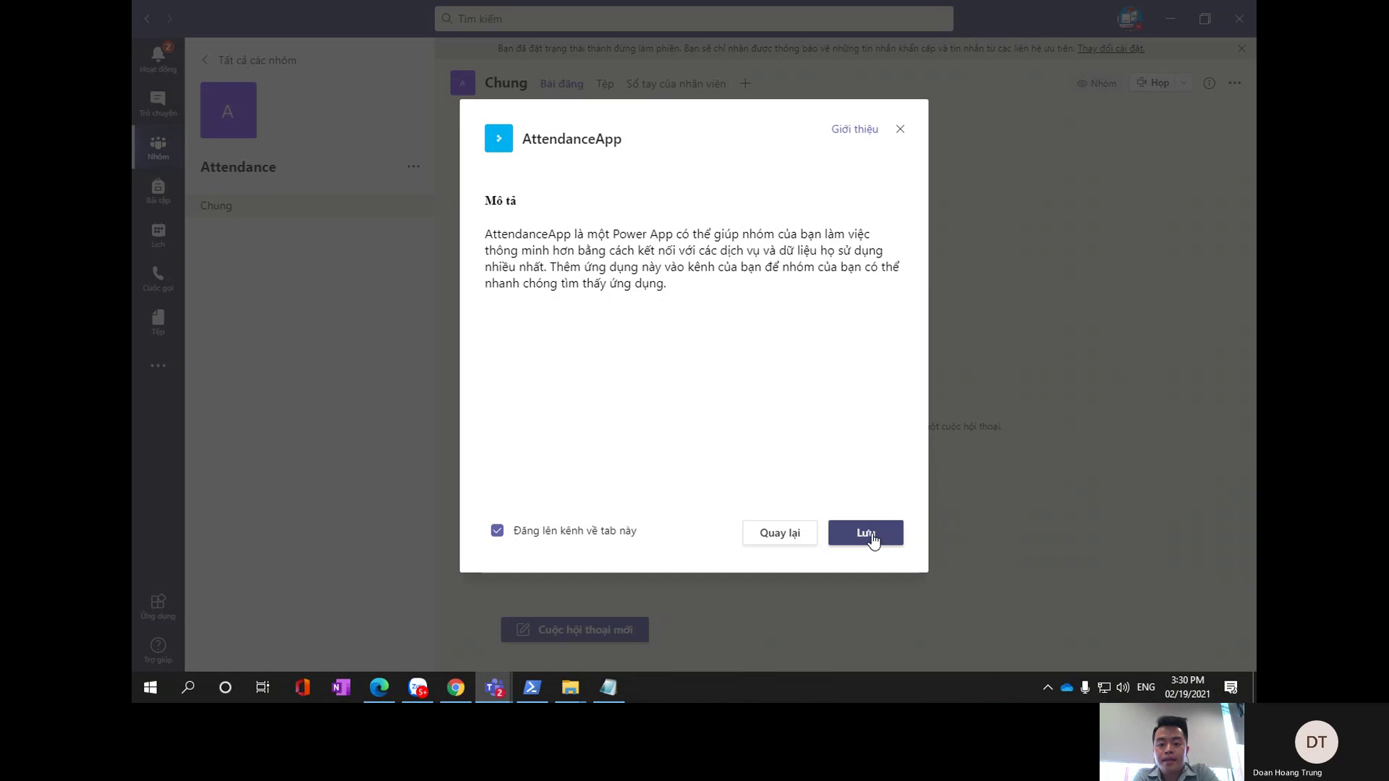
# Step: Save the AttendanceApp tab in the Chung channel and allow the permissions it requests
pyautogui.click(868, 534)
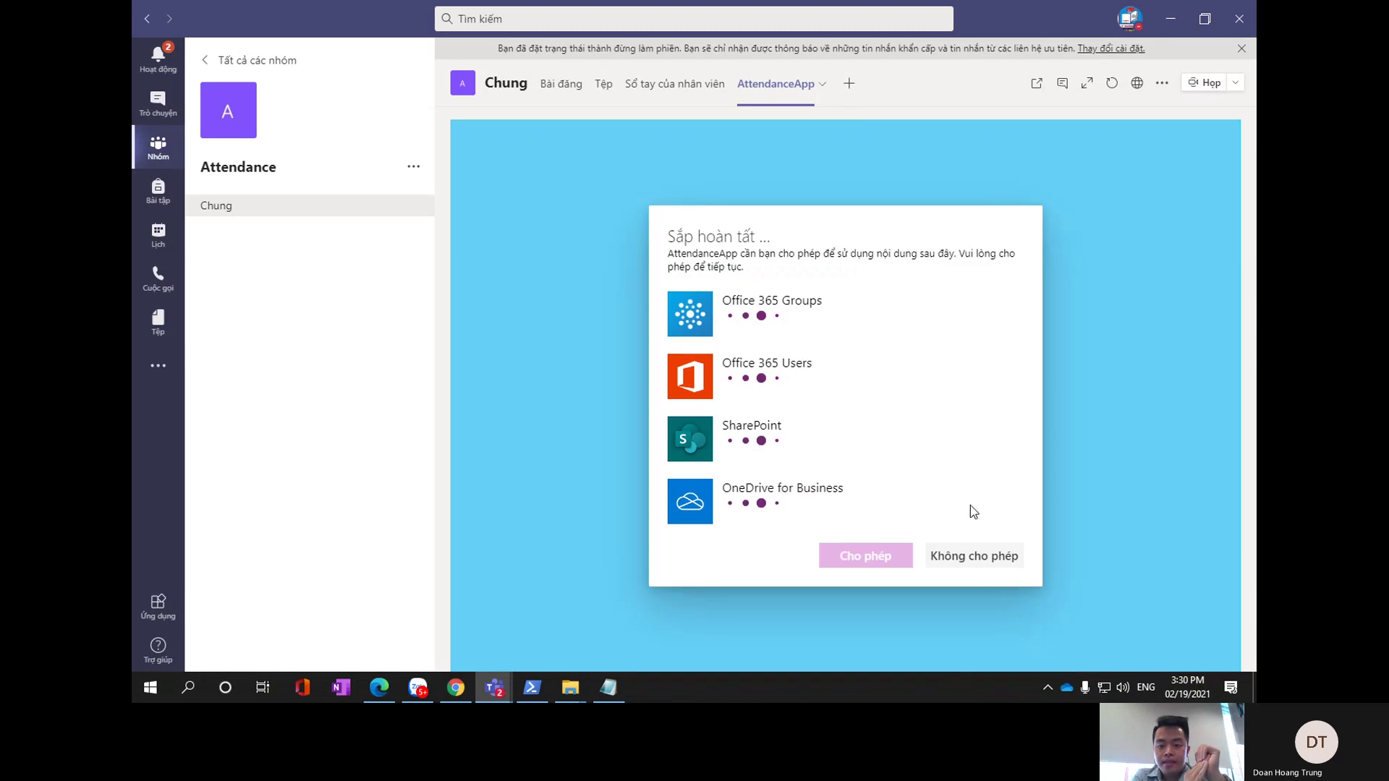
pyautogui.click(879, 561)
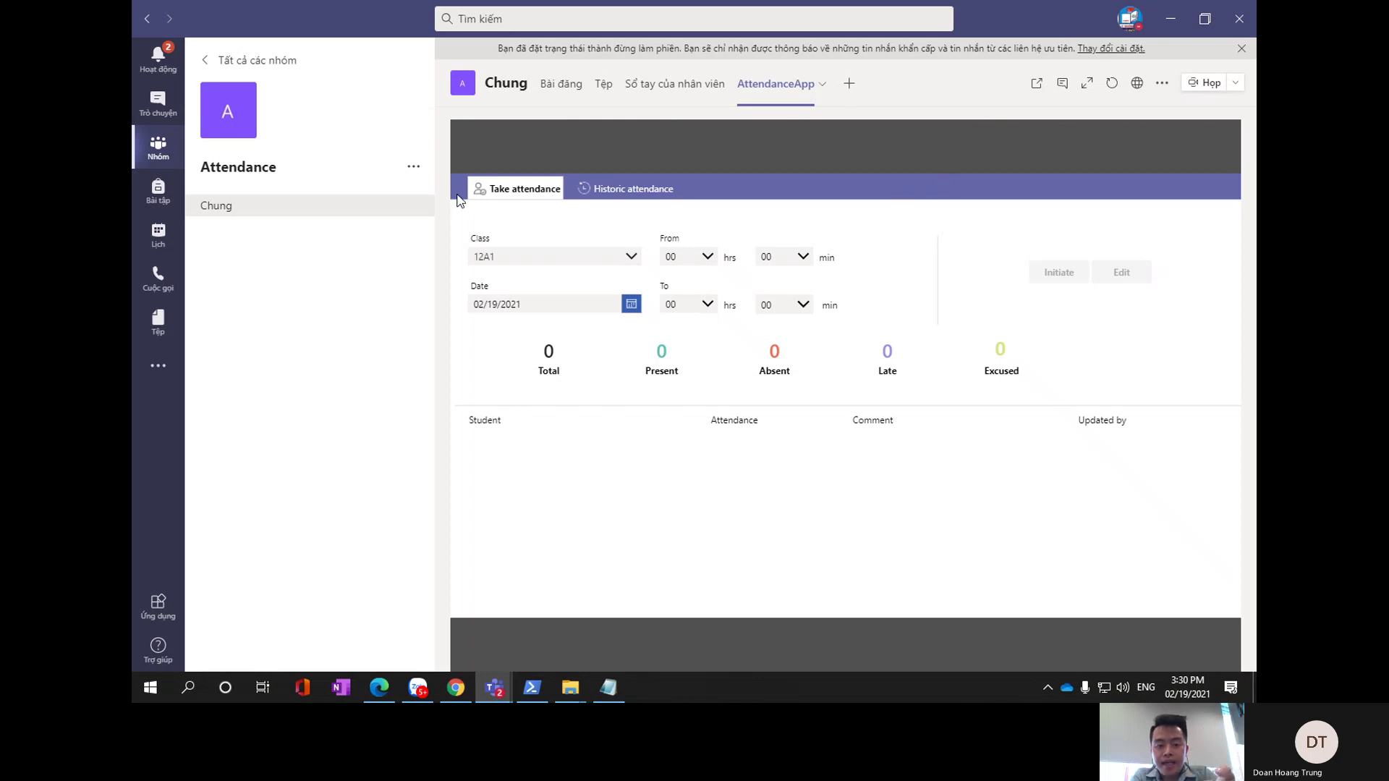
# Step: Choose class 12A7 and keep 02/19/2021 as the session date
pyautogui.click(570, 261)
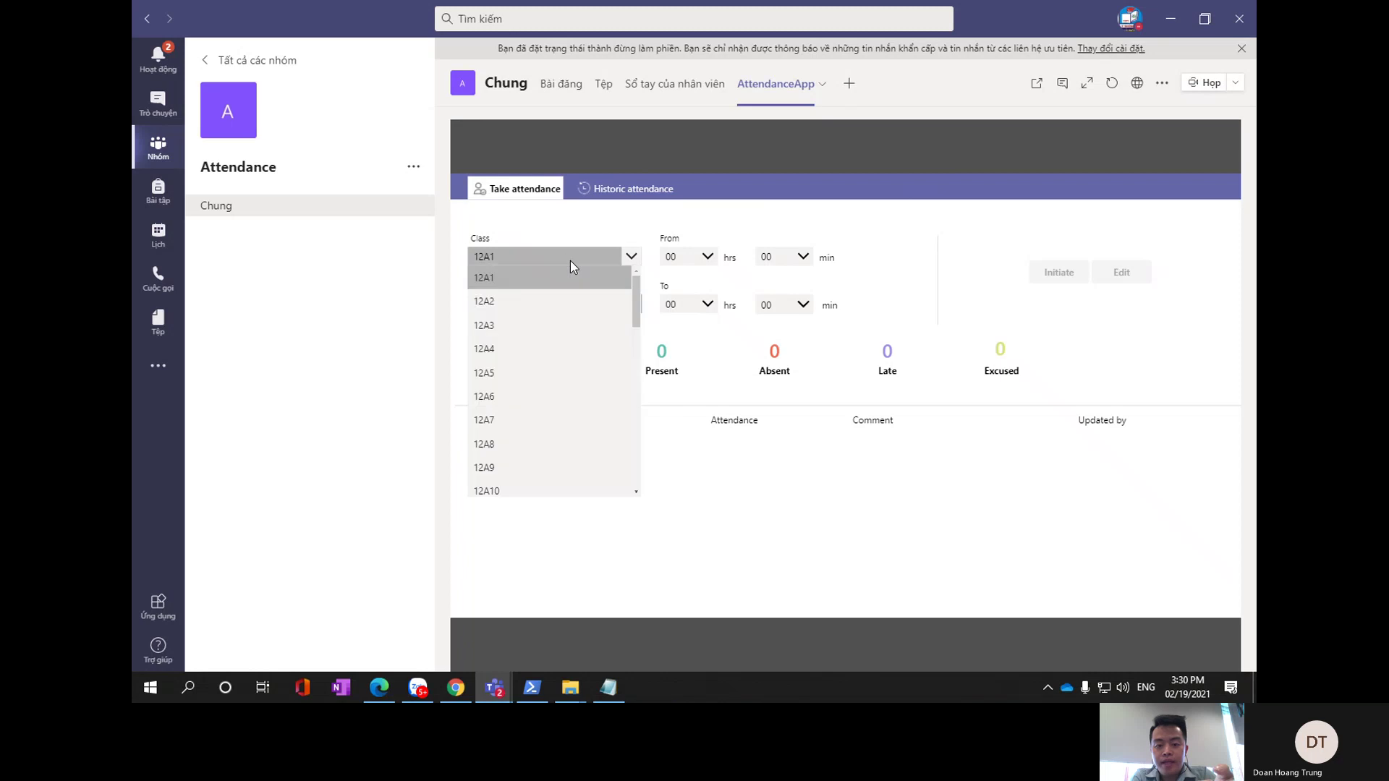
pyautogui.moveTo(639, 297)
pyautogui.mouseDown()
pyautogui.moveTo(638, 477)
pyautogui.moveTo(638, 300)
pyautogui.mouseUp()
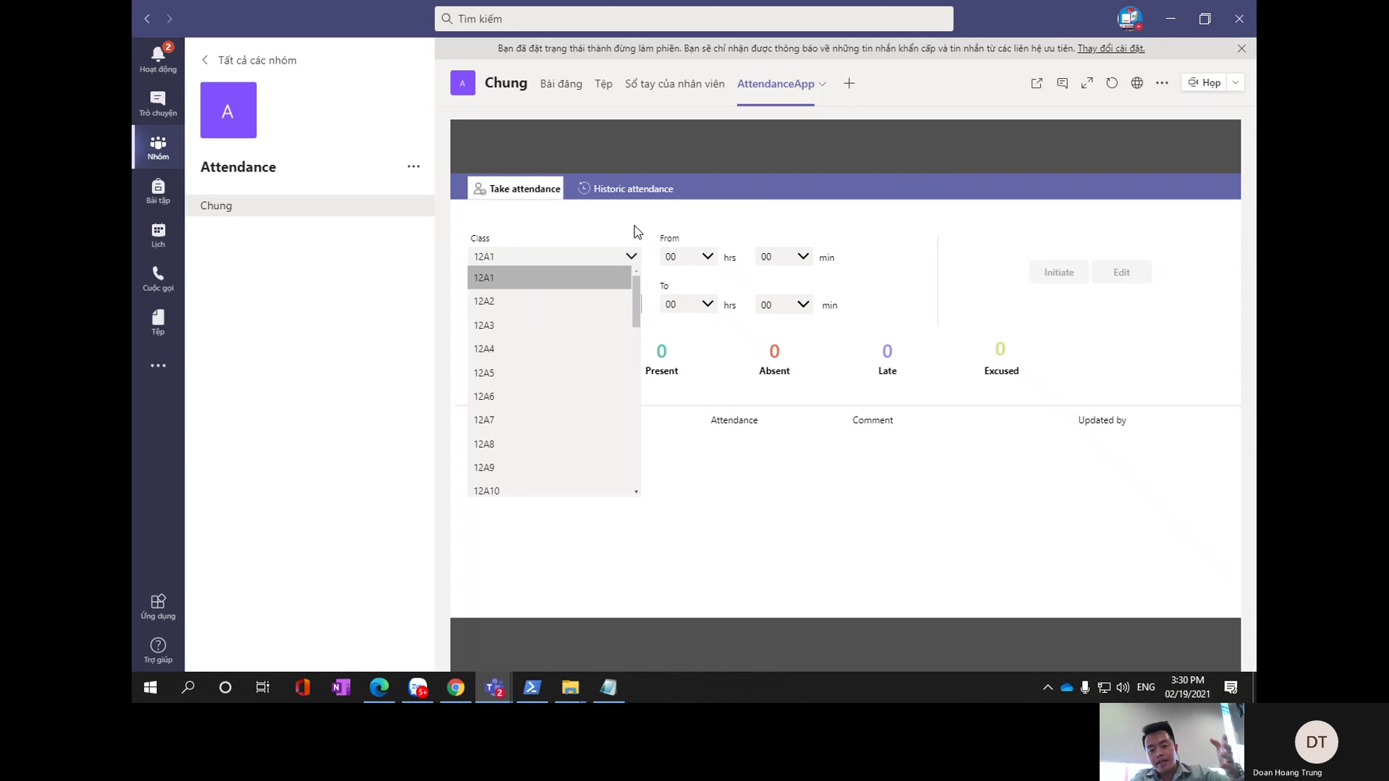
pyautogui.click(636, 231)
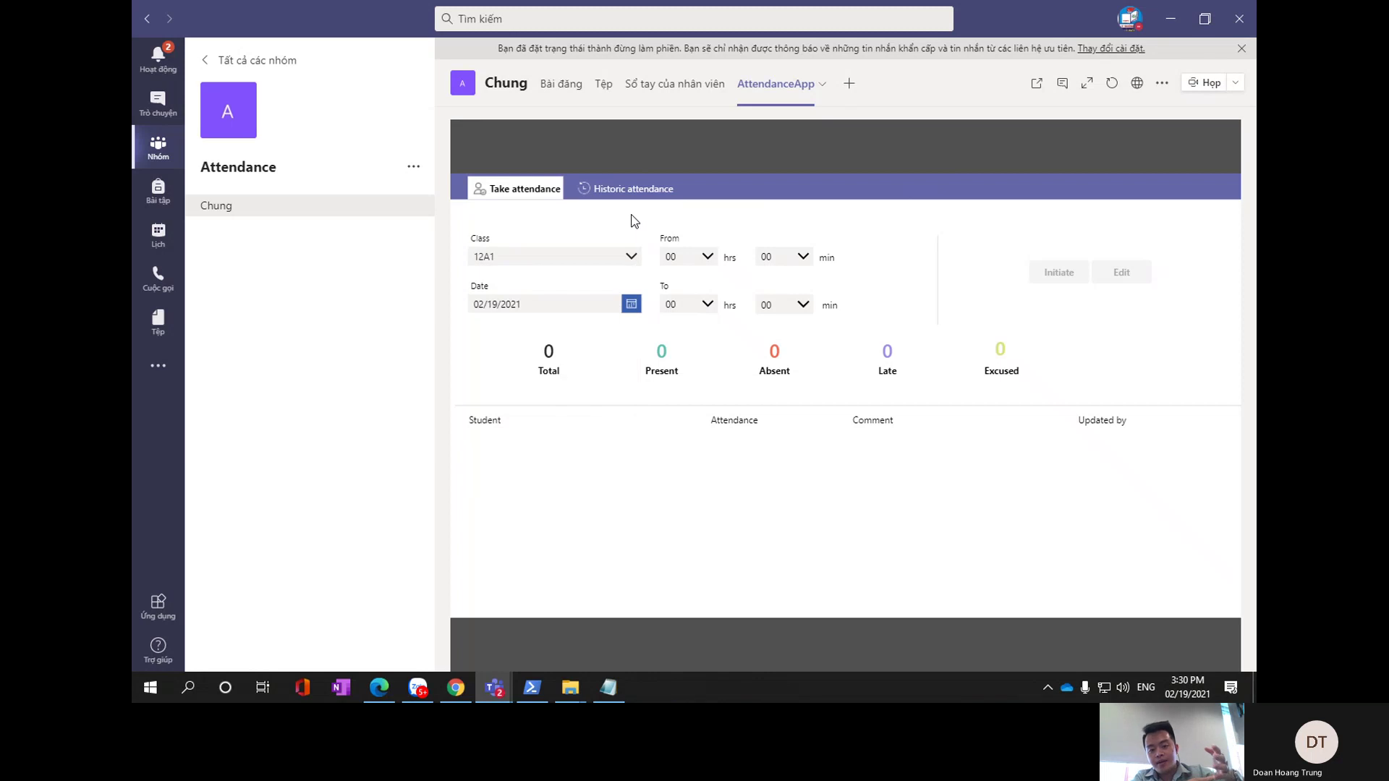
pyautogui.click(631, 307)
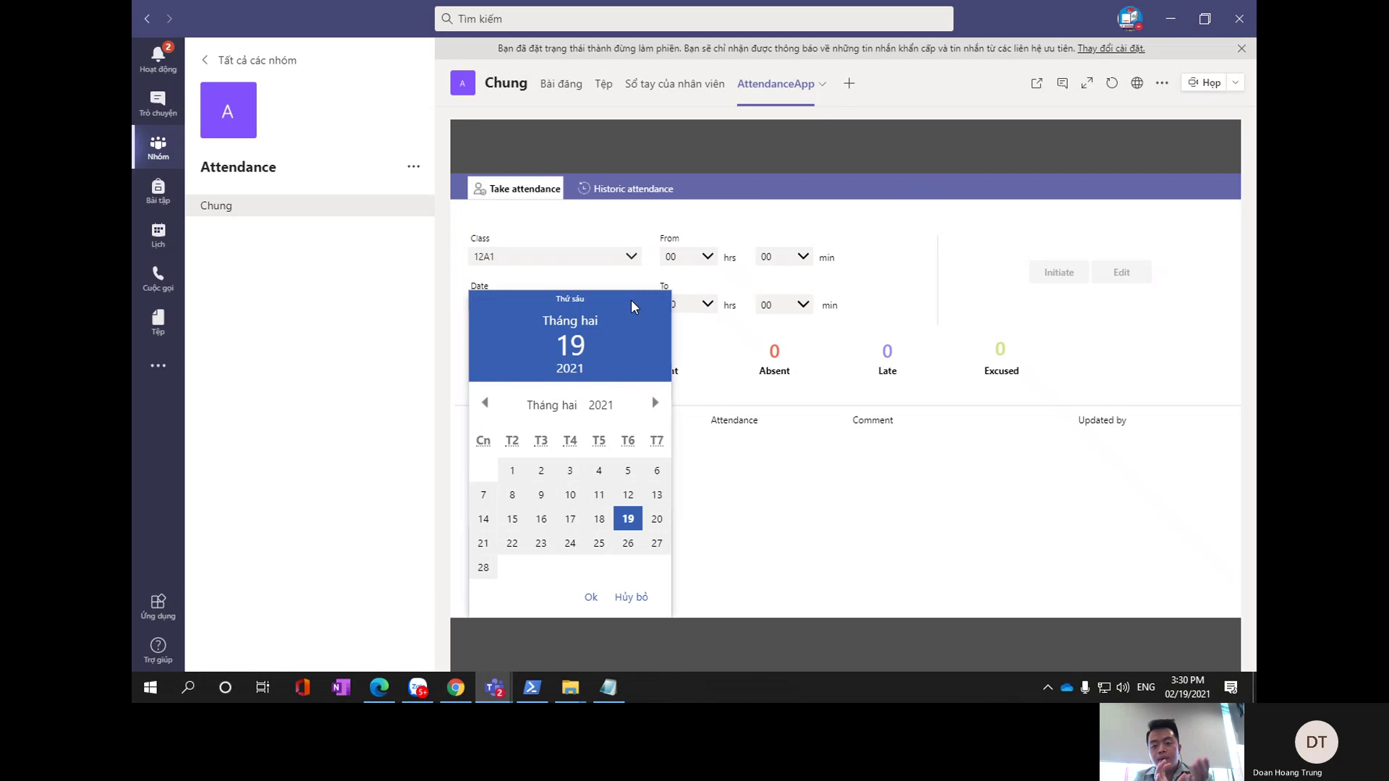
pyautogui.click(772, 528)
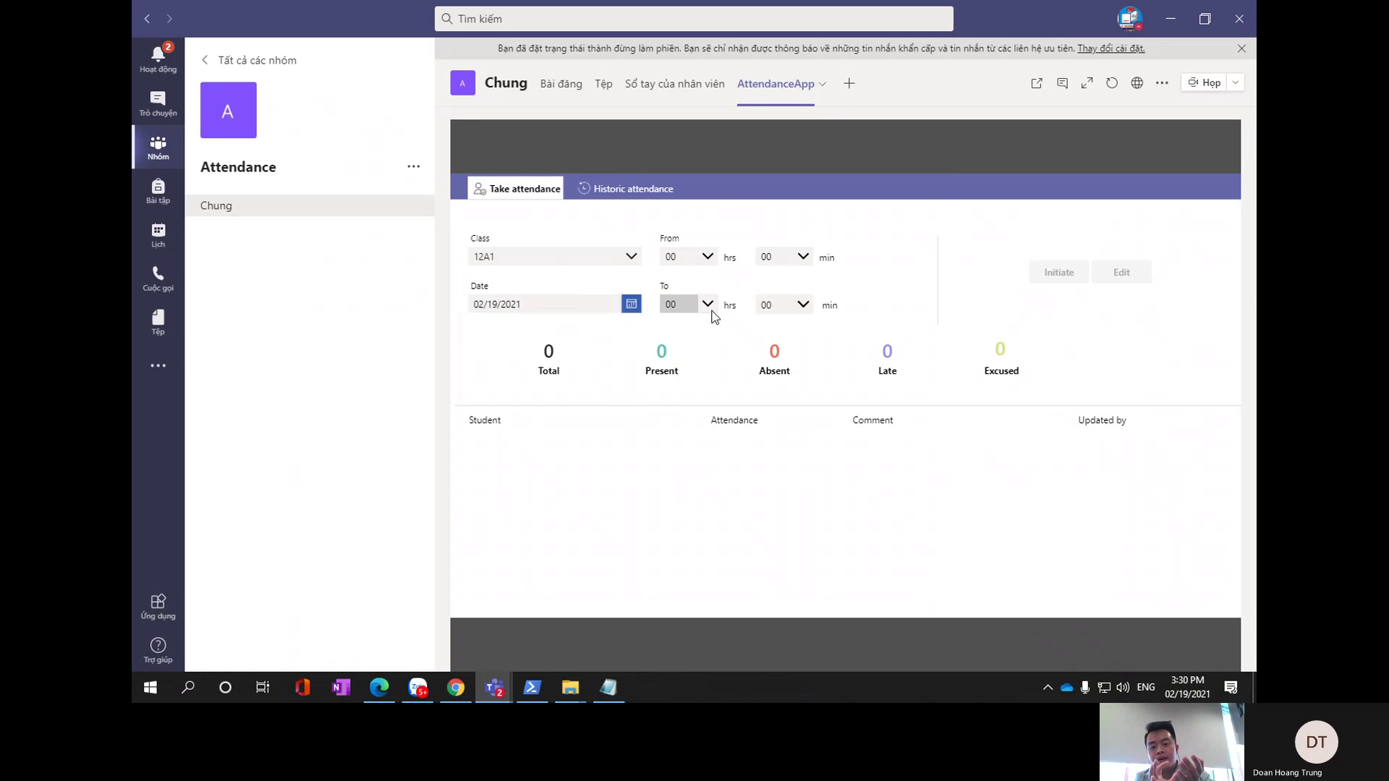
pyautogui.click(709, 304)
pyautogui.click(713, 304)
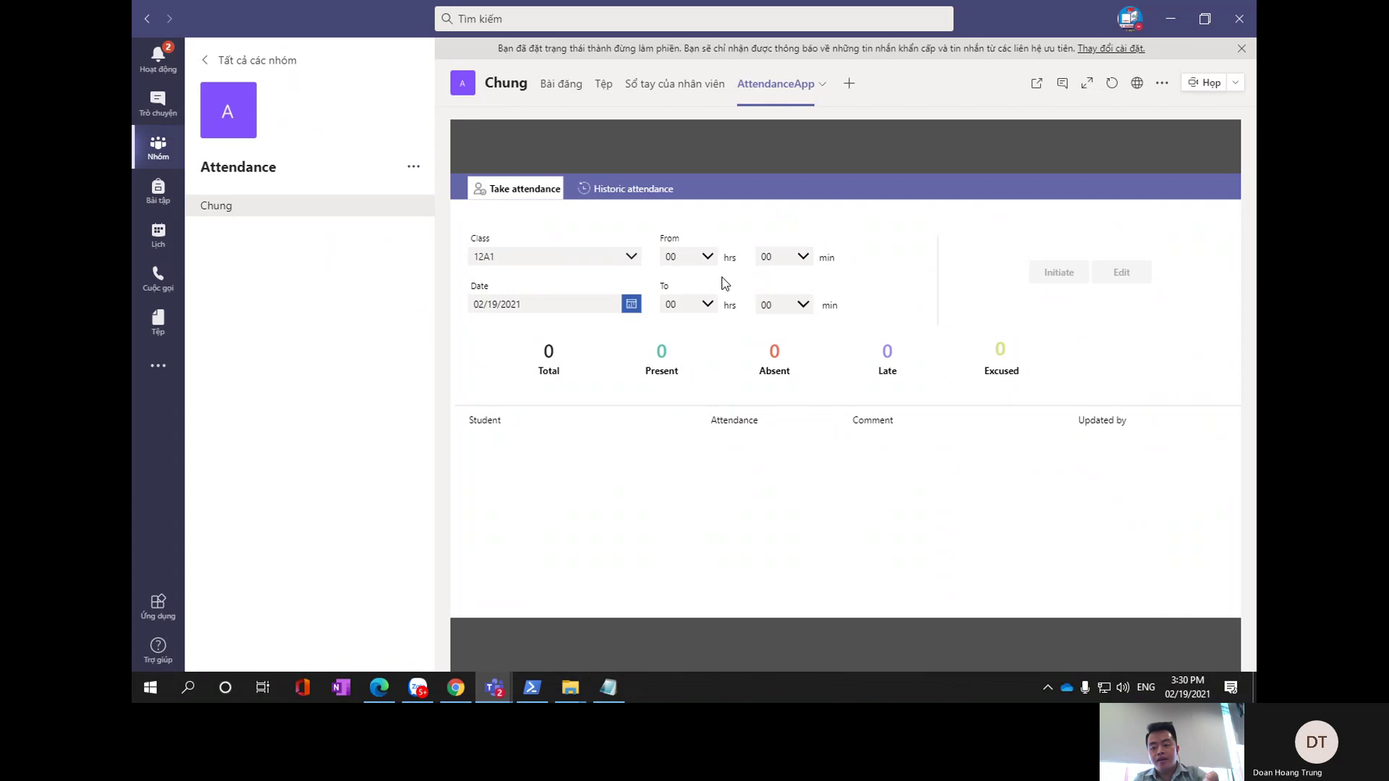
pyautogui.click(624, 257)
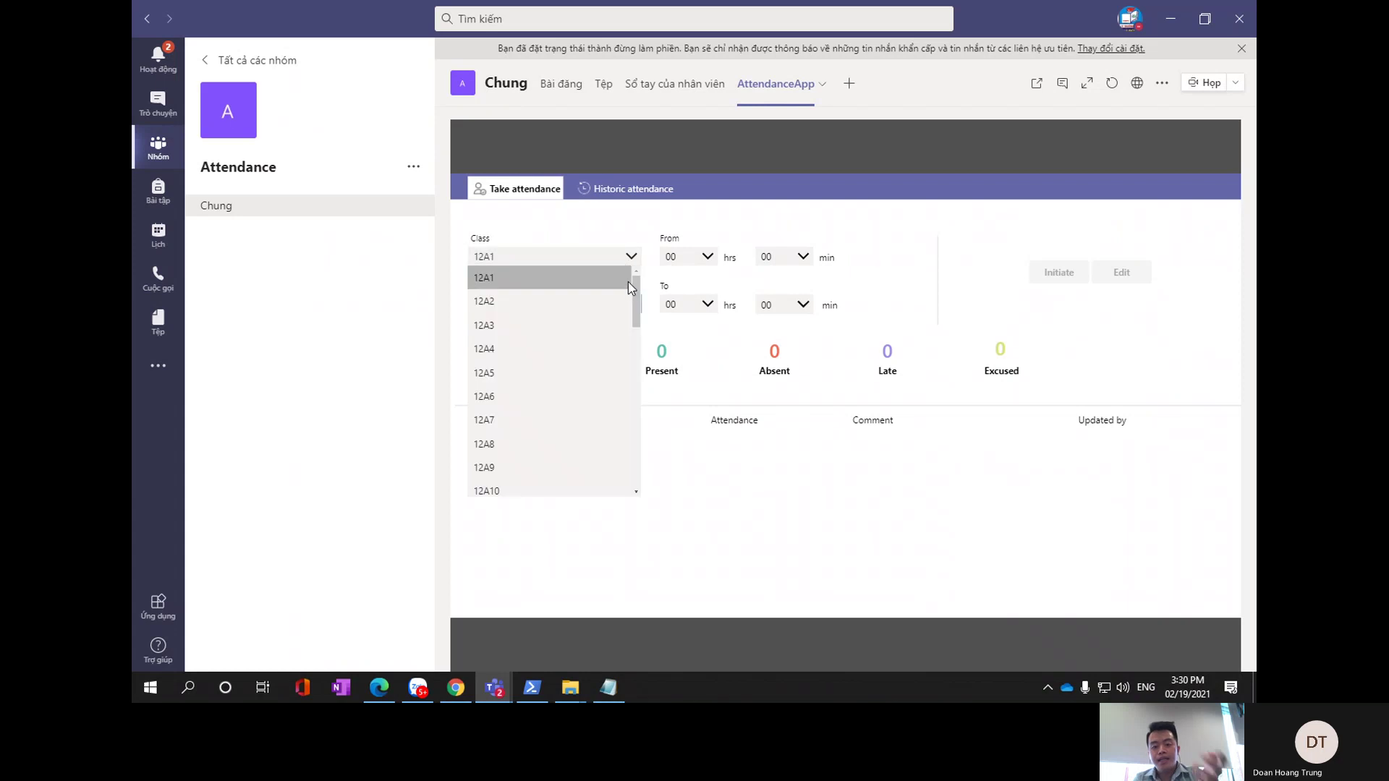
pyautogui.moveTo(636, 305); pyautogui.dragTo(636, 313)
pyautogui.click(552, 382)
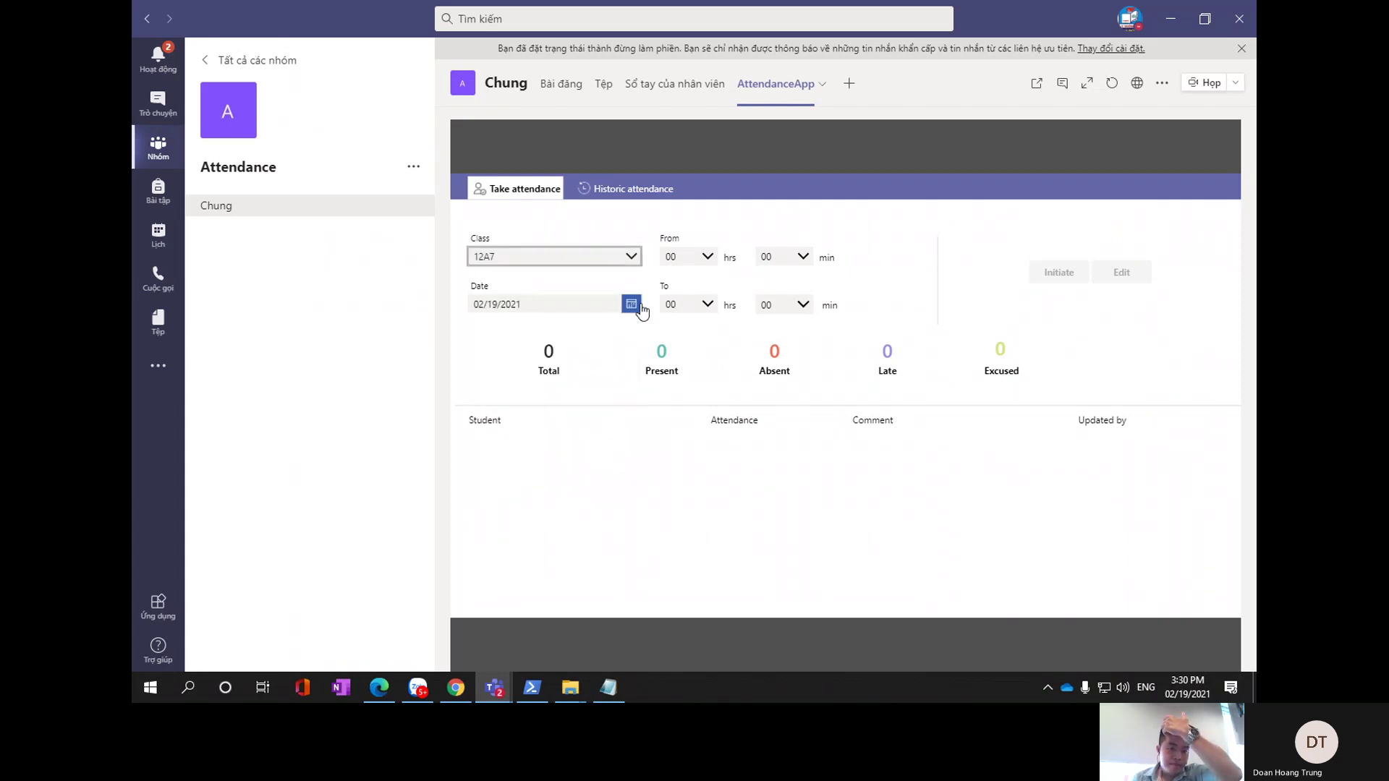
pyautogui.click(637, 305)
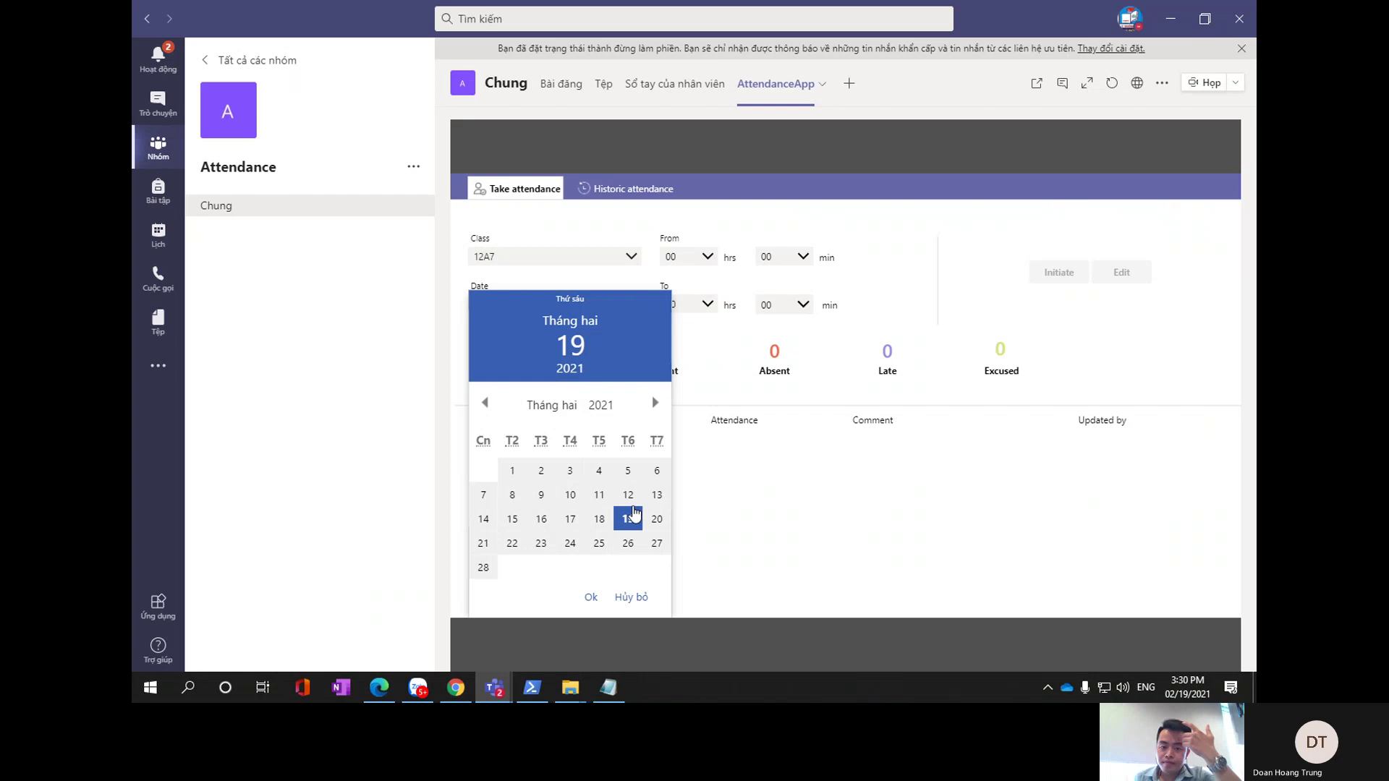
pyautogui.click(705, 328)
# Step: Set the session's To time to 15:35
pyautogui.click(703, 304)
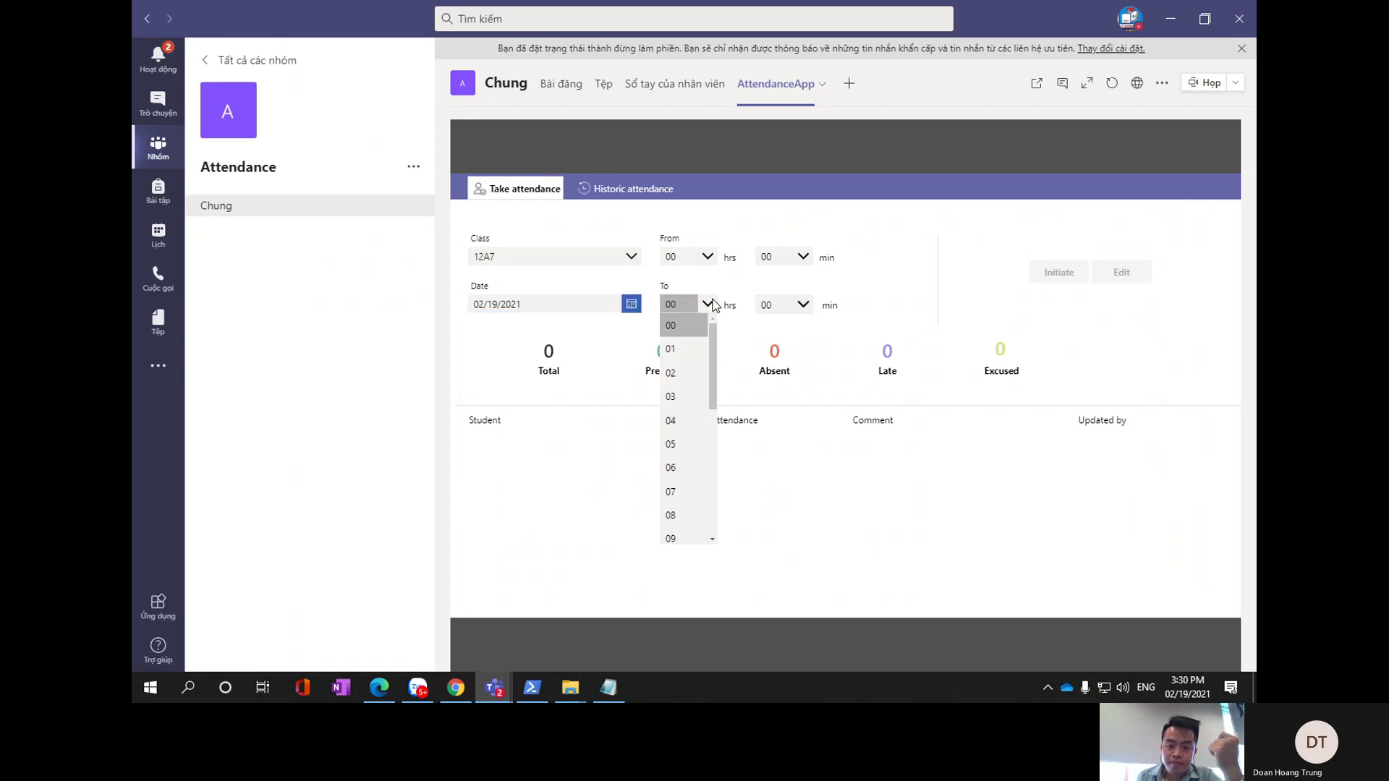
pyautogui.scroll(-5, 693, 422)
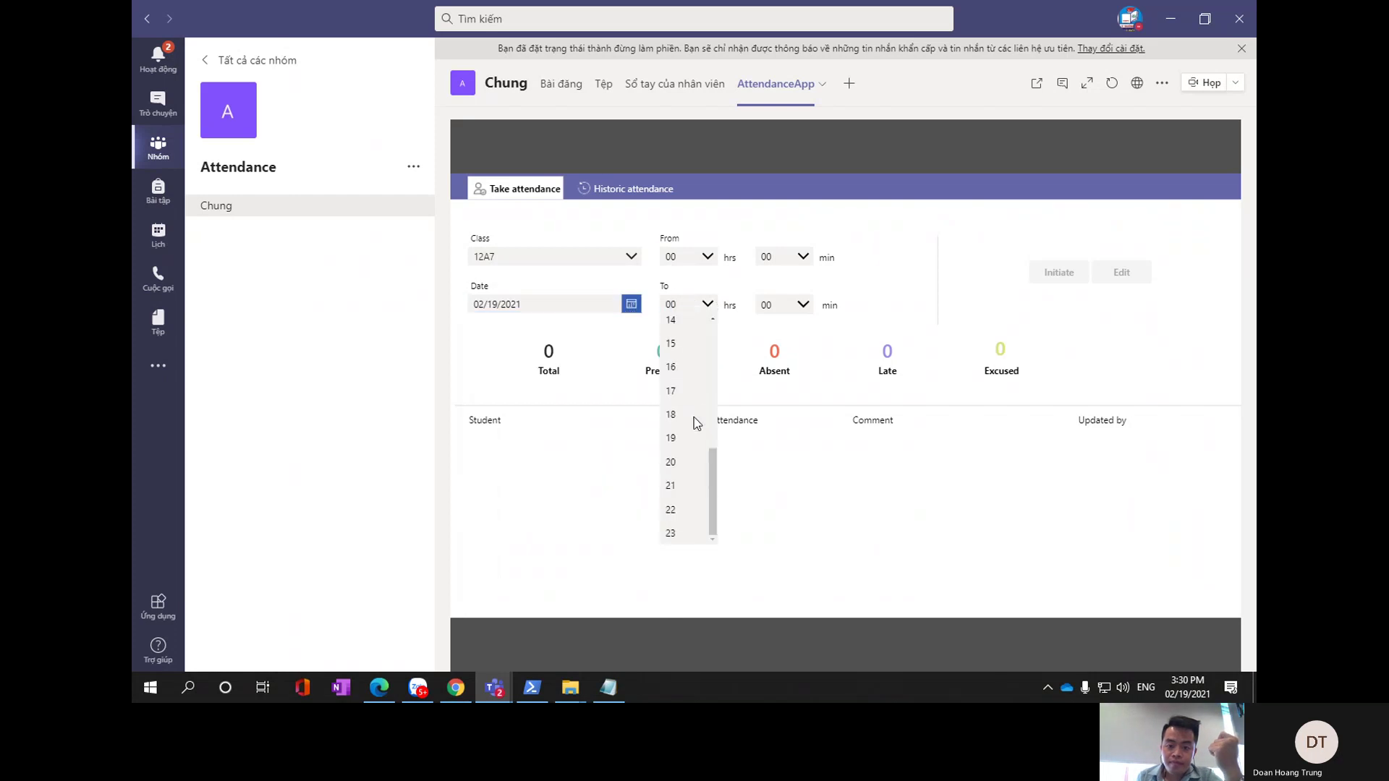
pyautogui.click(672, 342)
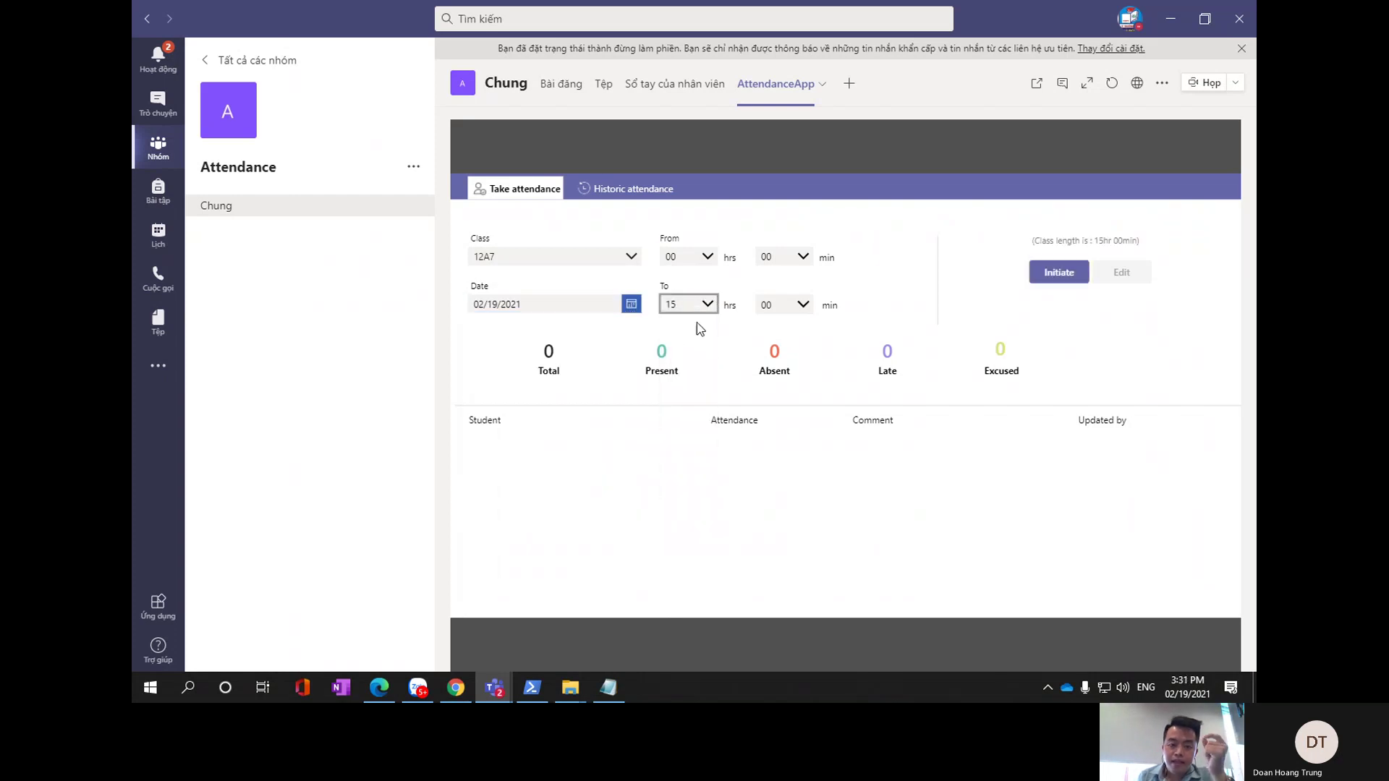
pyautogui.click(806, 306)
pyautogui.scroll(-6, 774, 470)
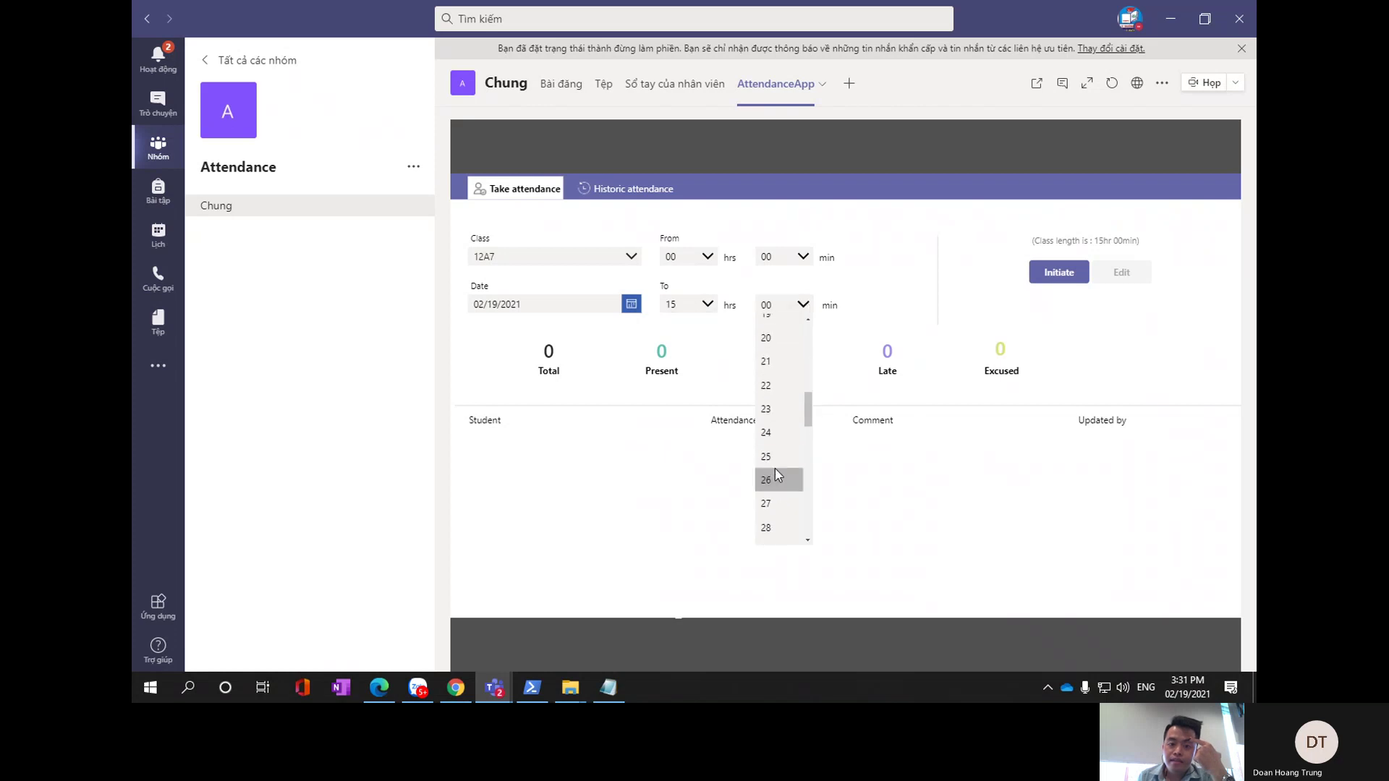
pyautogui.scroll(-3, 775, 463)
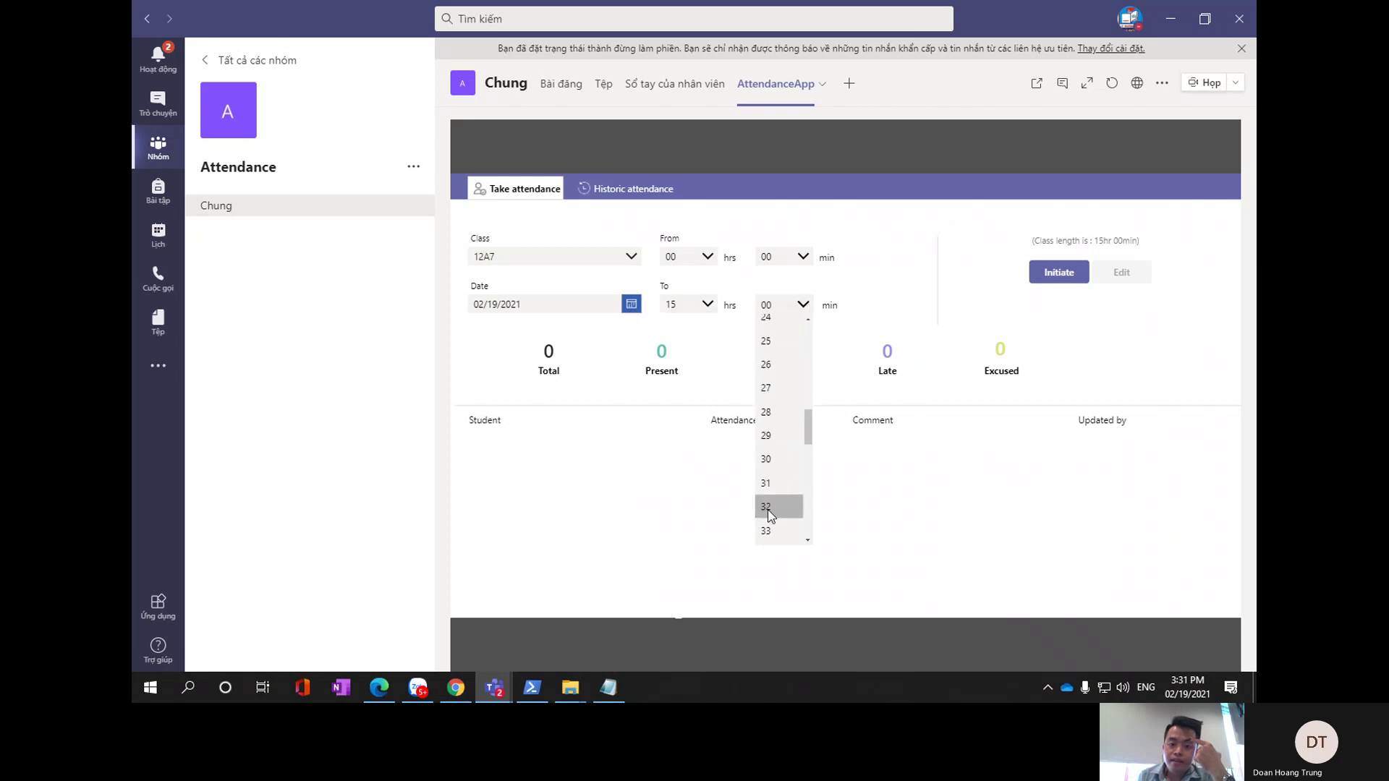
pyautogui.click(783, 462)
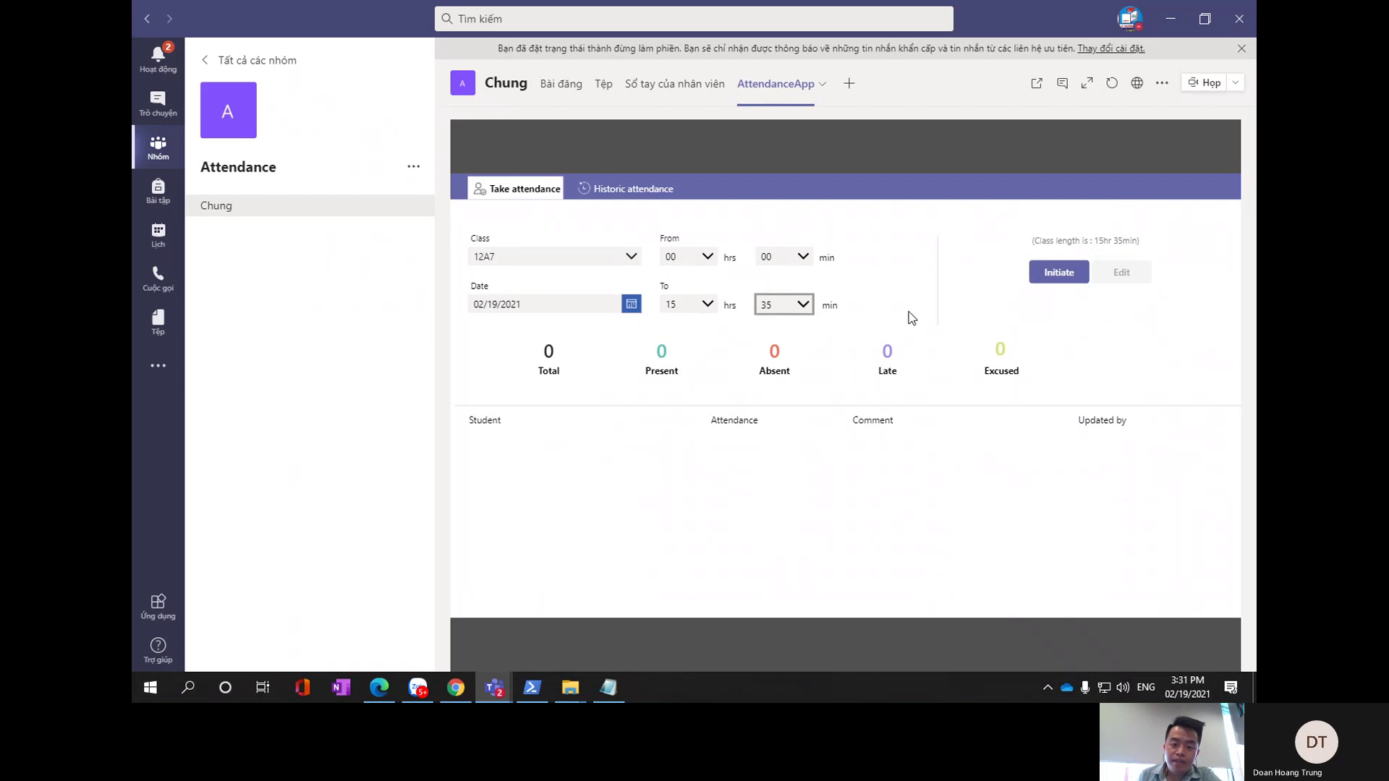
# Step: Set the session's From time to 15:30
pyautogui.click(708, 259)
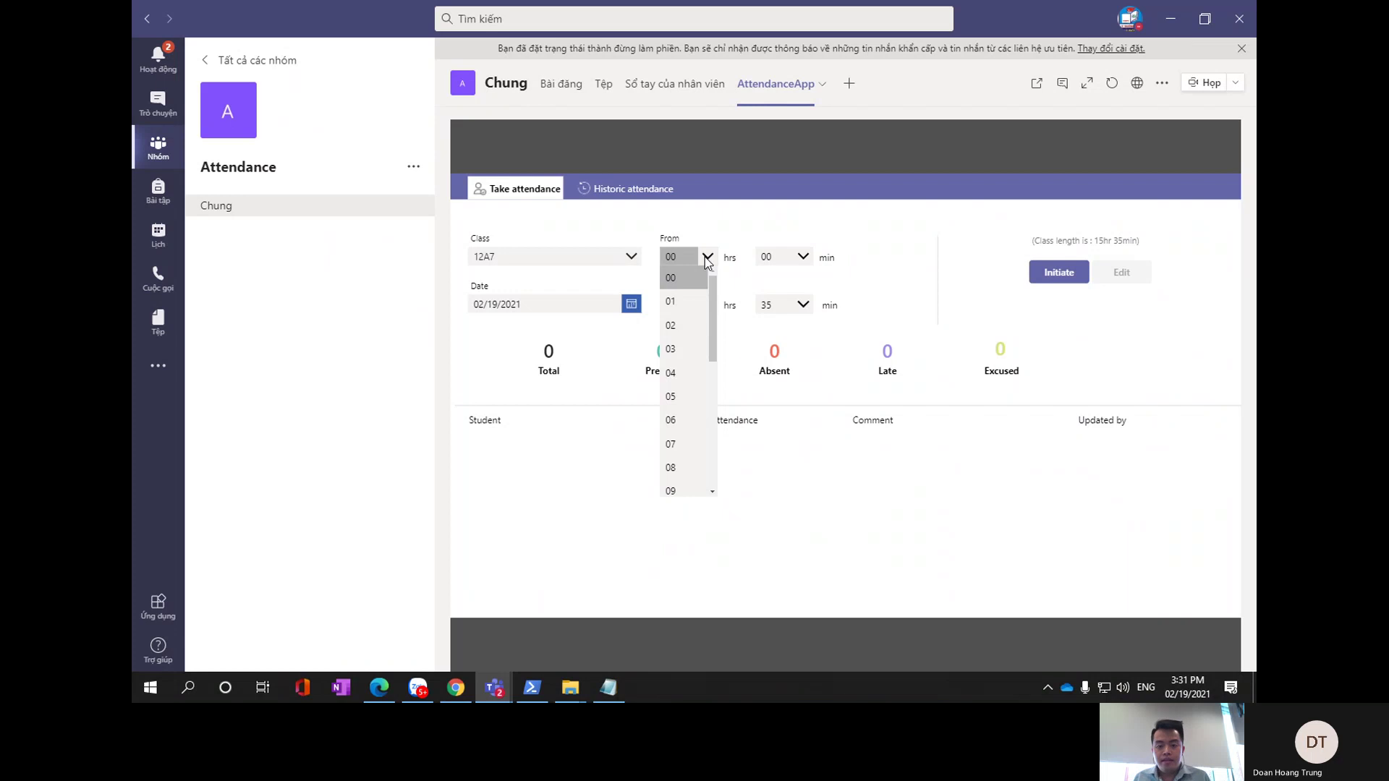
pyautogui.scroll(-5, 688, 395)
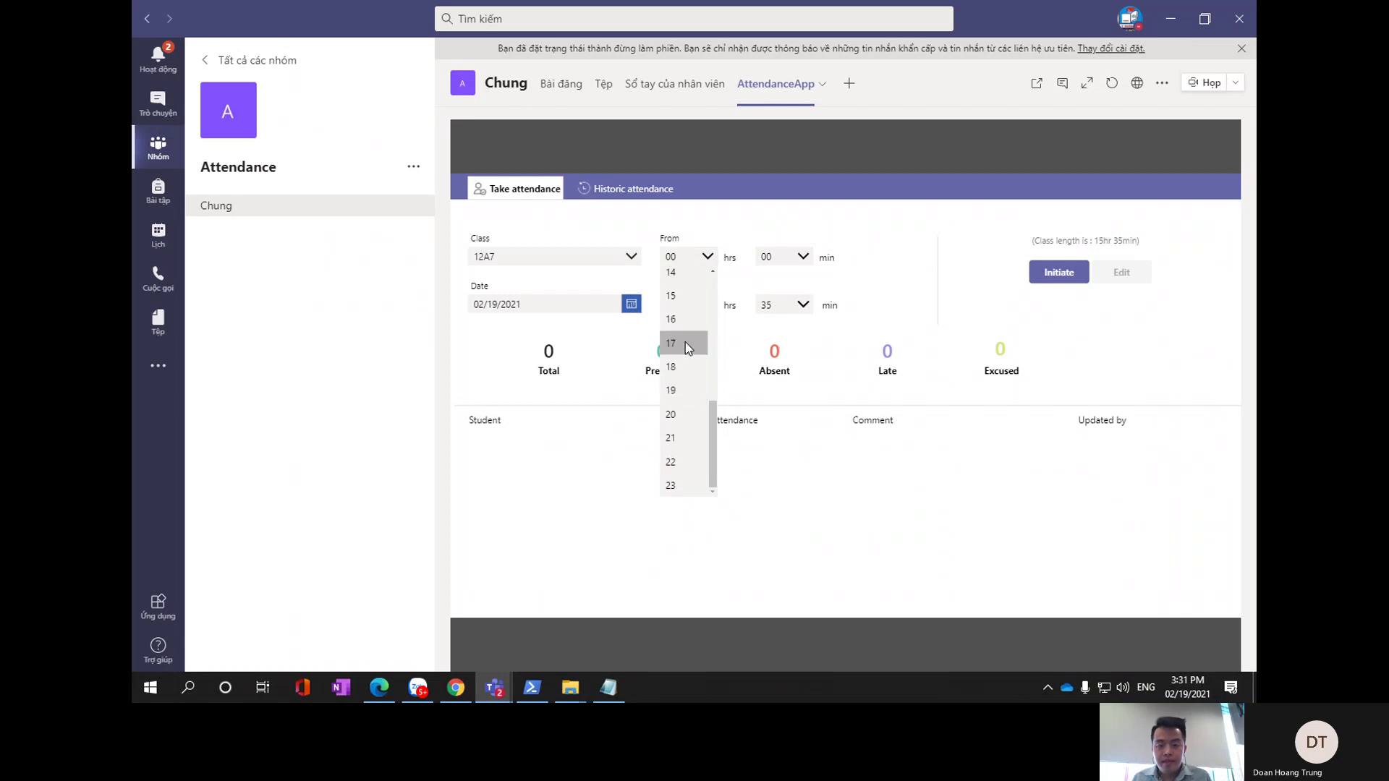
pyautogui.click(671, 296)
pyautogui.click(785, 257)
pyautogui.scroll(-2, 780, 391)
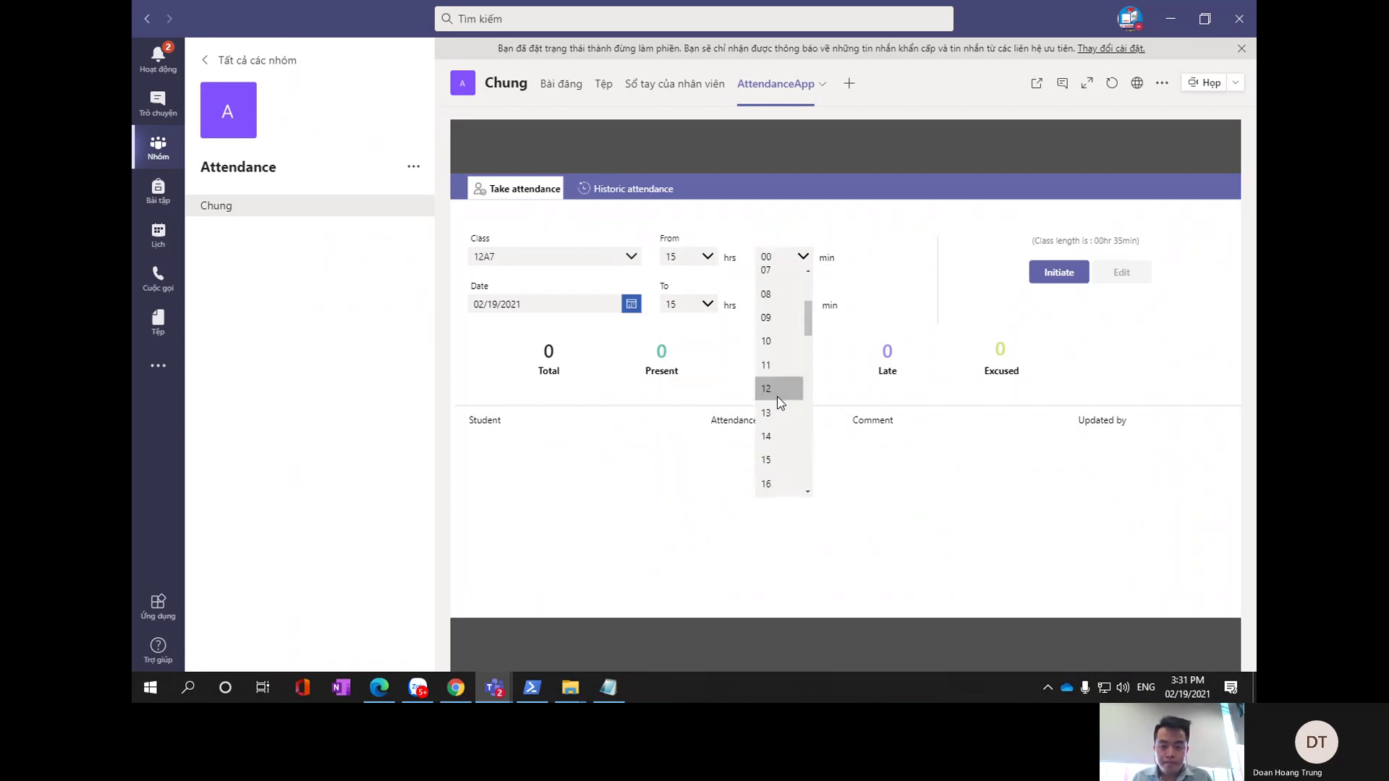
pyautogui.scroll(-5, 780, 398)
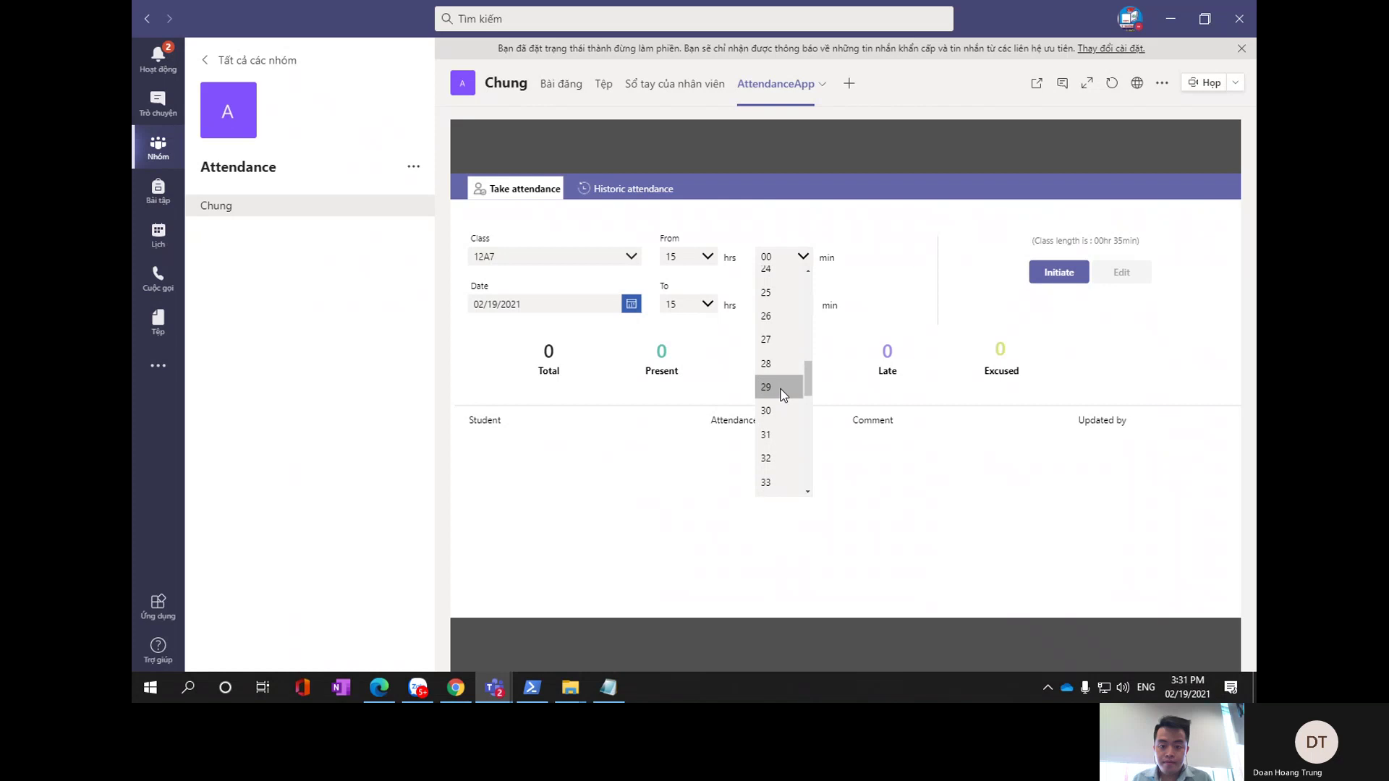
pyautogui.click(780, 410)
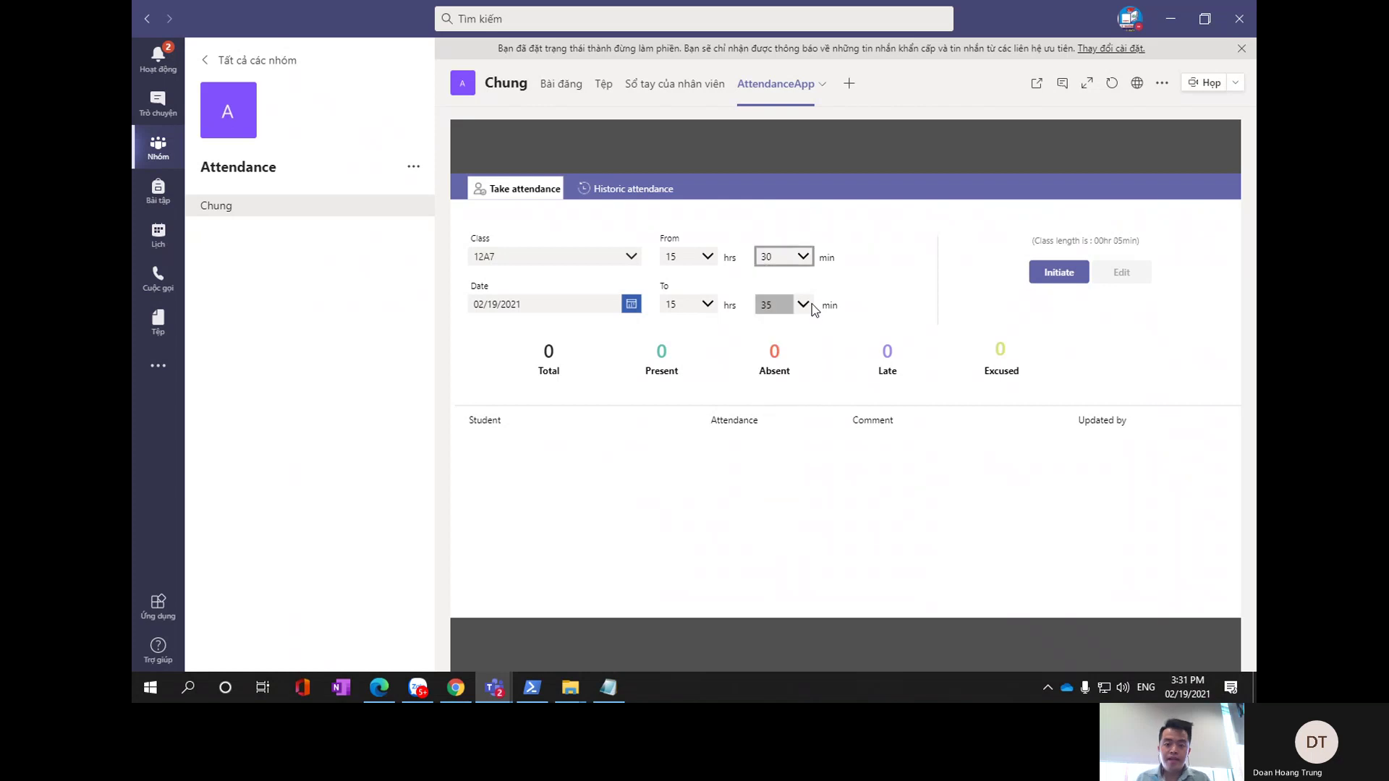
# Step: Initiate the 12A7 session and mark the third student on the 67-student roster Present
pyautogui.click(1063, 275)
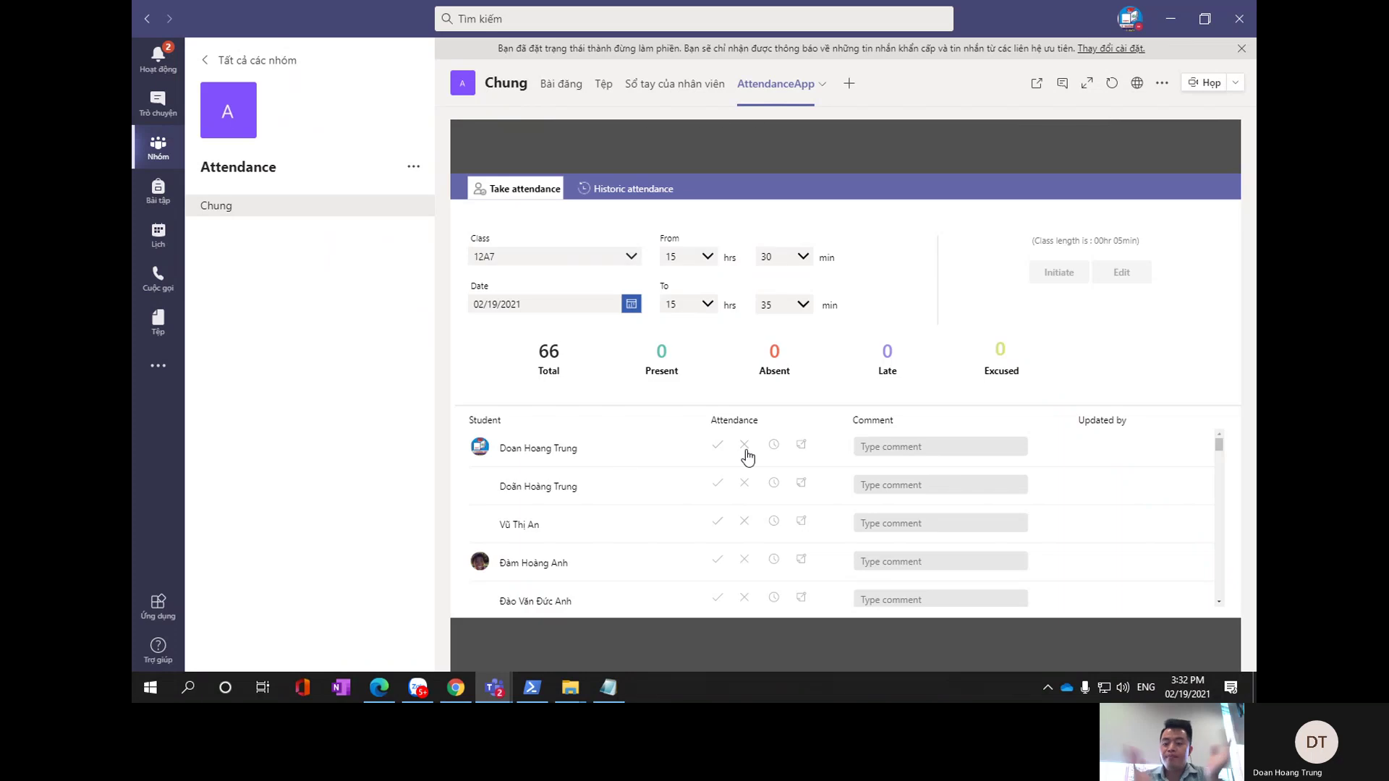
pyautogui.moveTo(1220, 448); pyautogui.dragTo(1231, 420)
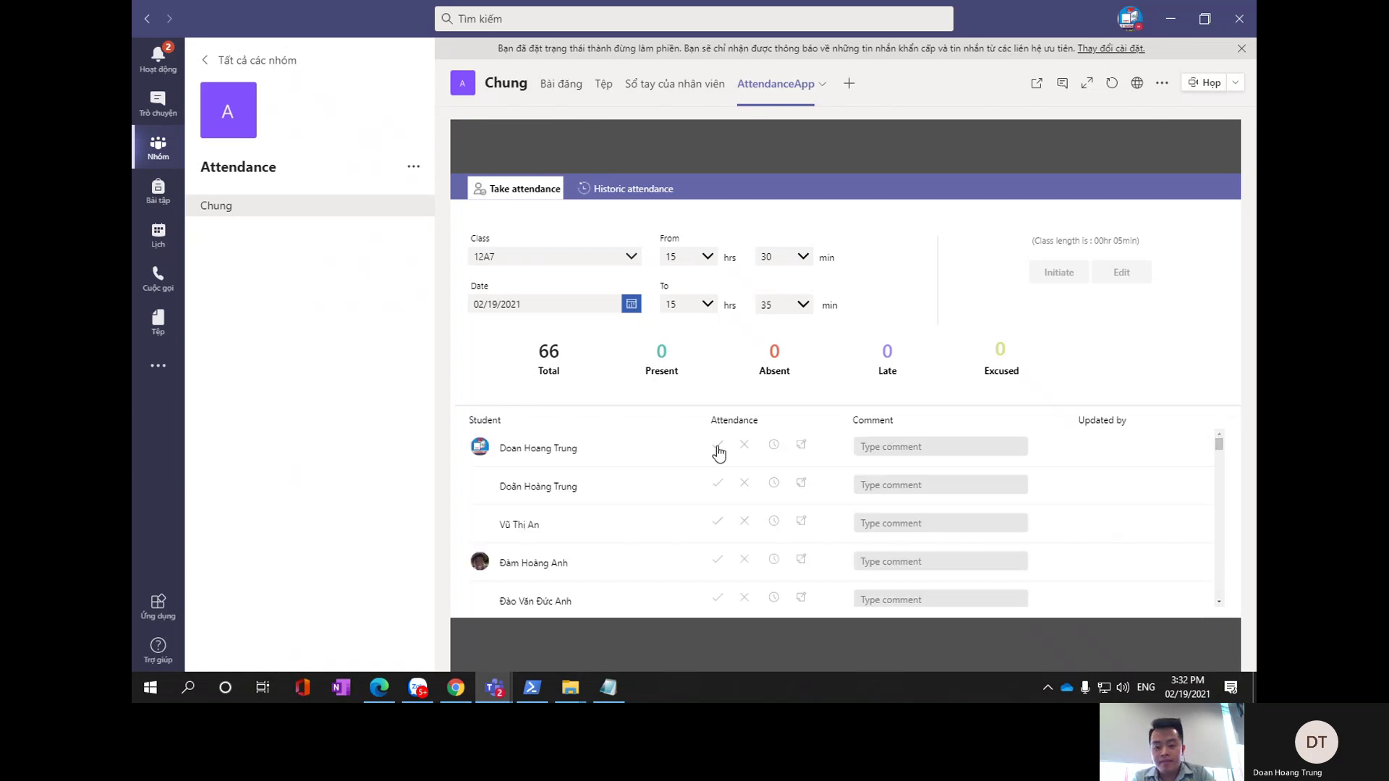
pyautogui.click(719, 535)
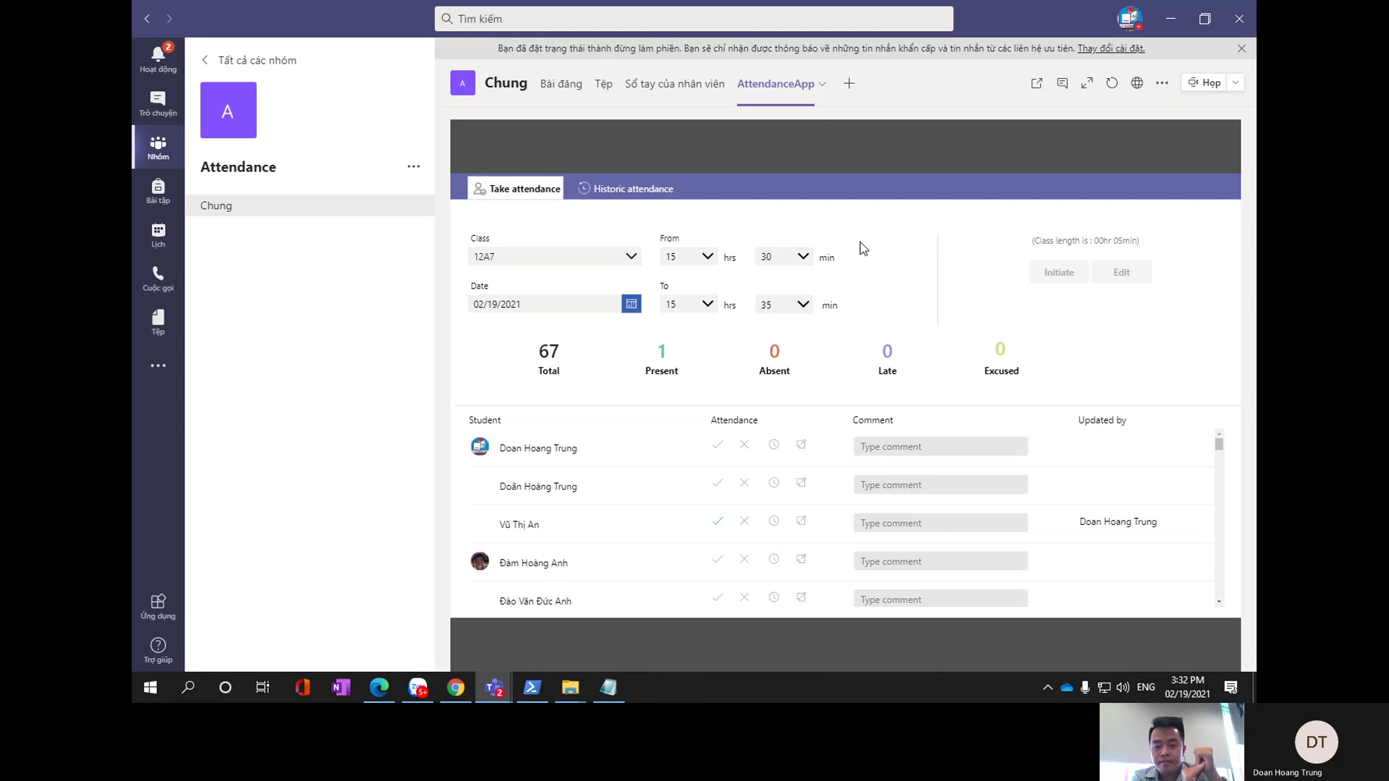
# Step: Go back to all teams, open the 12A7 team and select its TIN channel
pyautogui.click(164, 151)
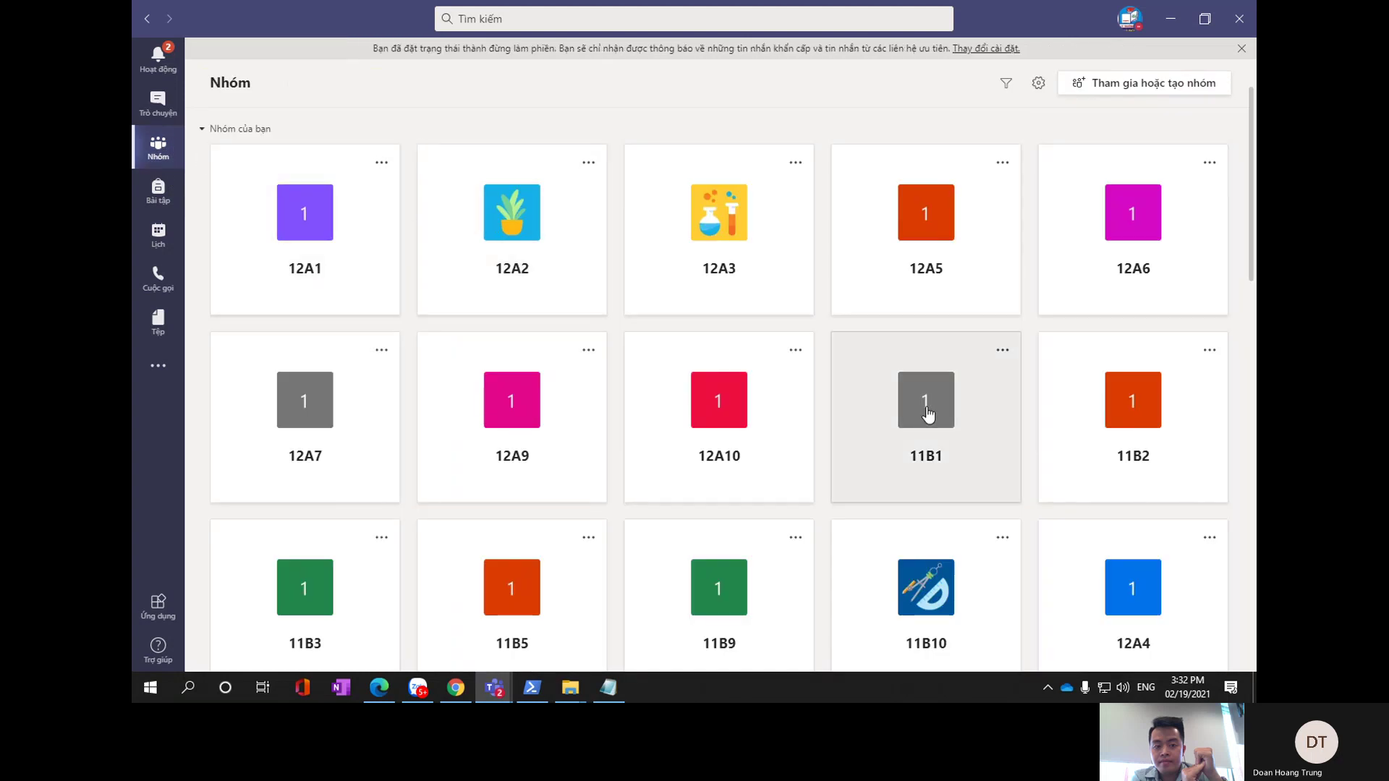
pyautogui.scroll(-5, 854, 402)
pyautogui.scroll(-8, 848, 398)
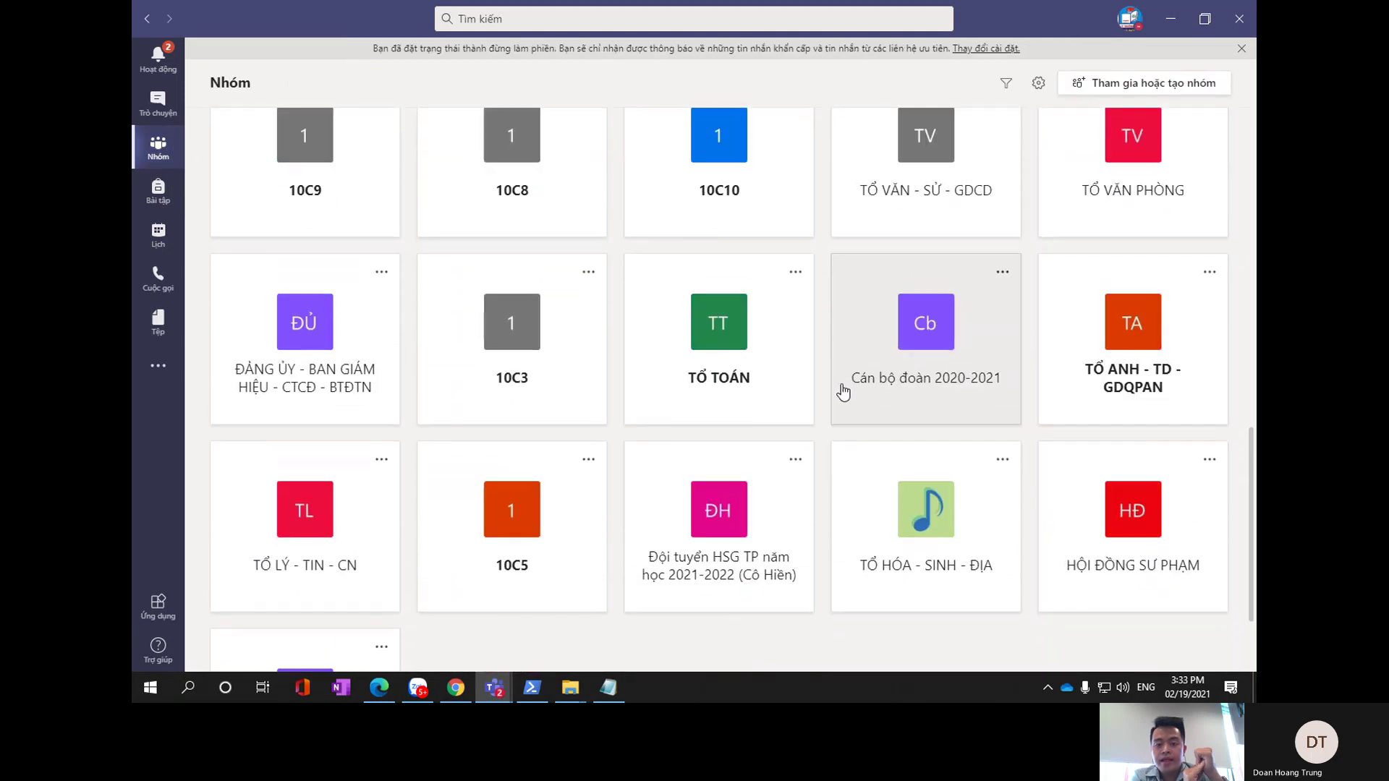
pyautogui.scroll(2, 640, 445)
pyautogui.scroll(5, 640, 445)
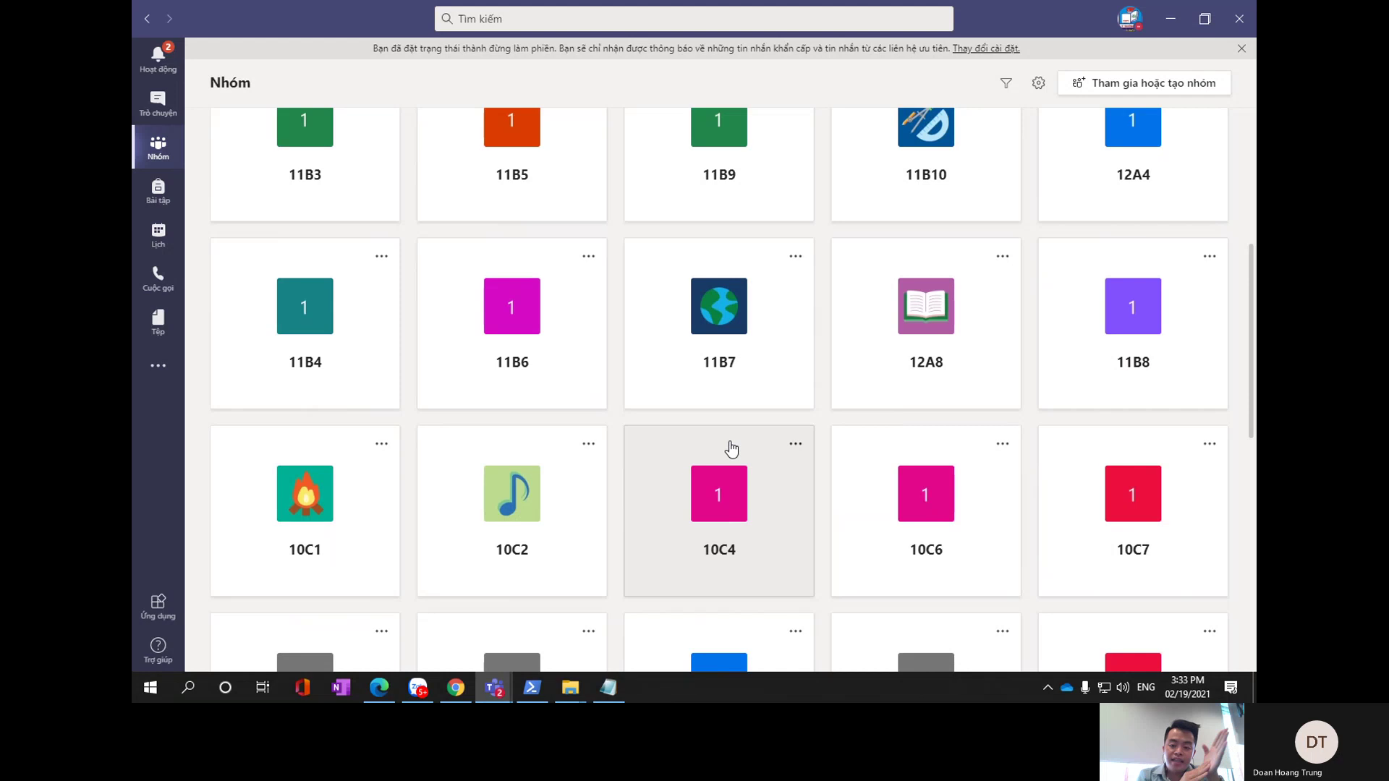
pyautogui.scroll(1, 831, 450)
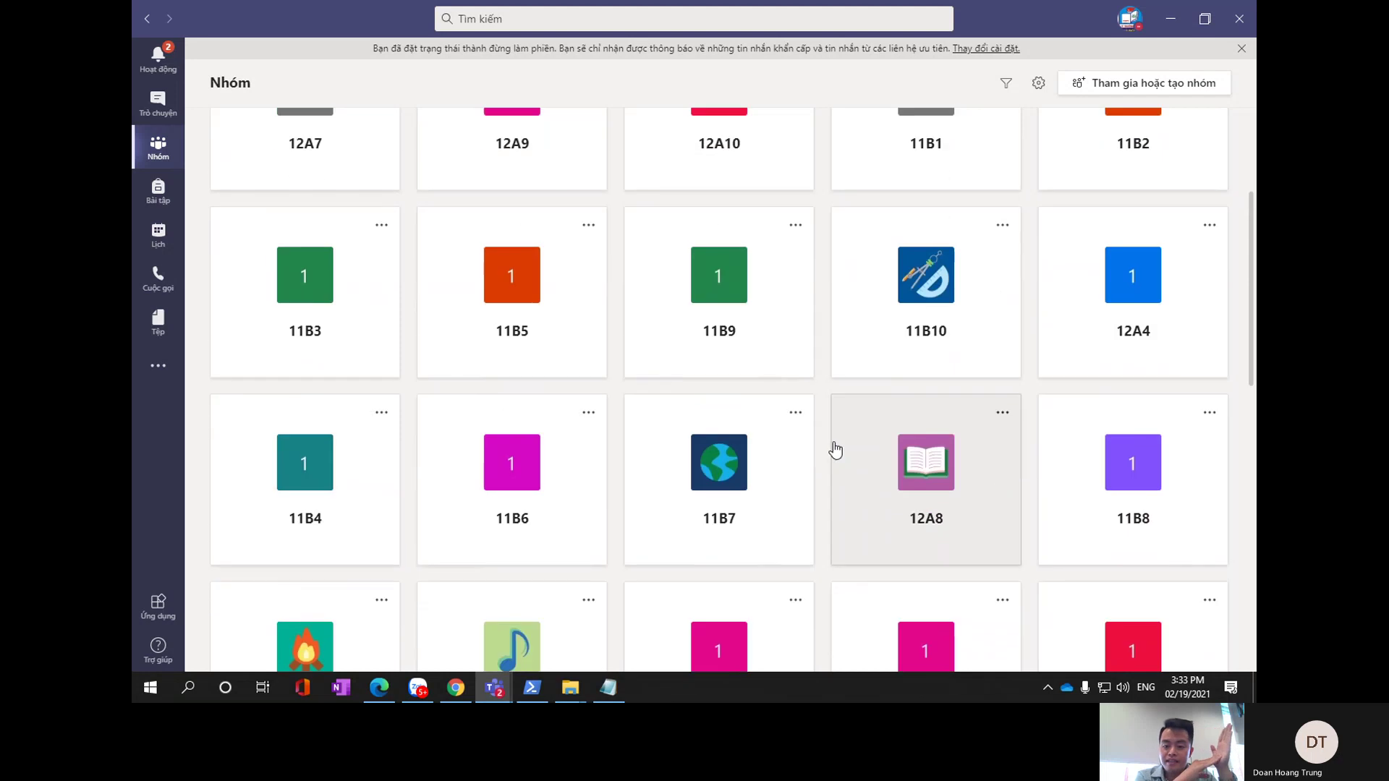
pyautogui.scroll(2, 921, 455)
pyautogui.scroll(2, 922, 456)
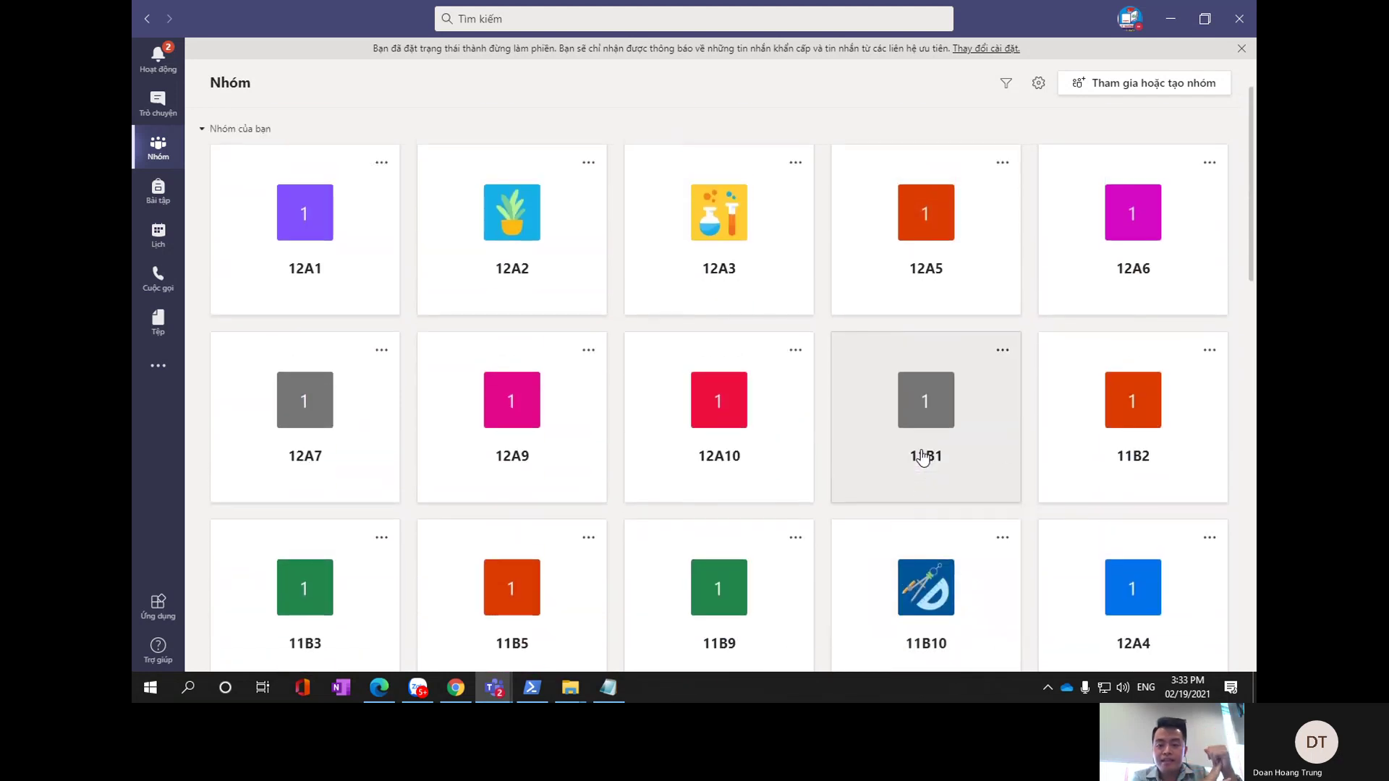
pyautogui.click(387, 420)
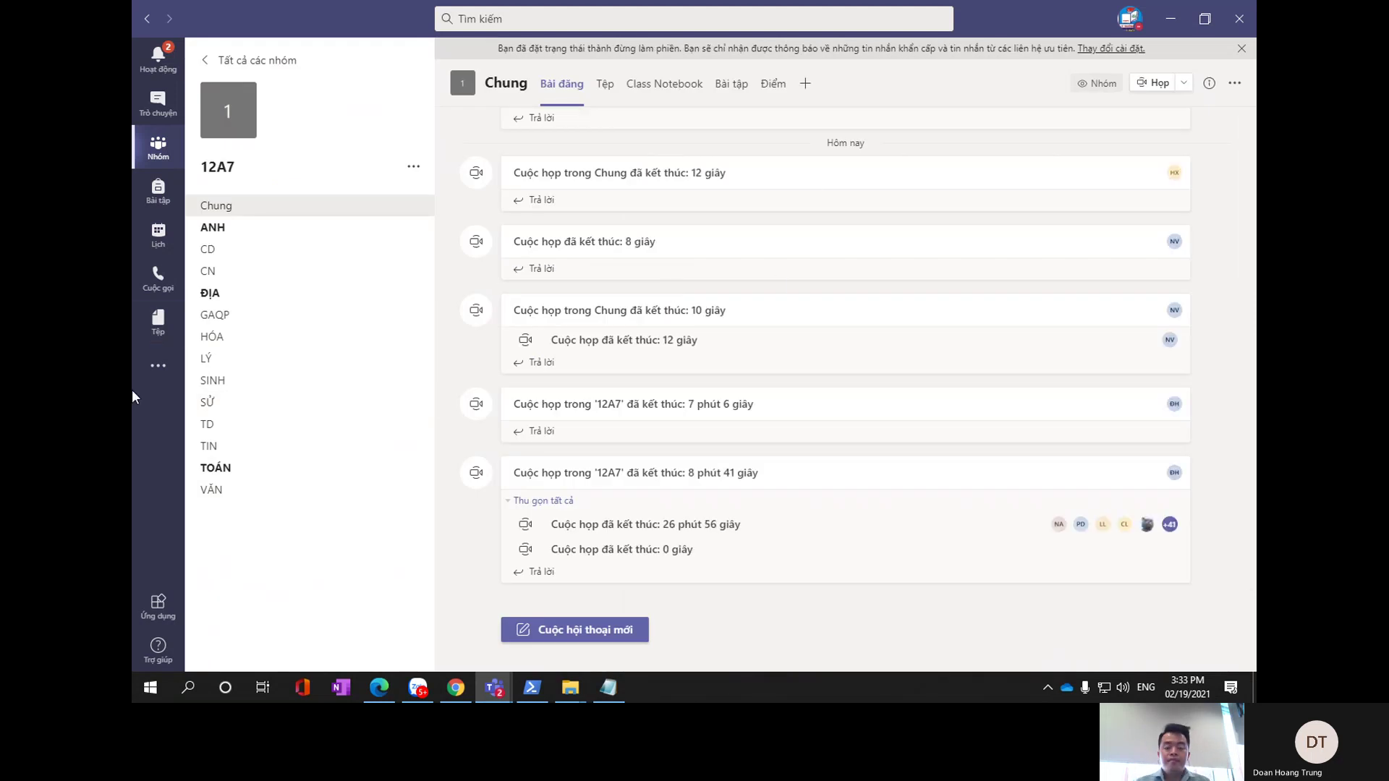
pyautogui.click(241, 454)
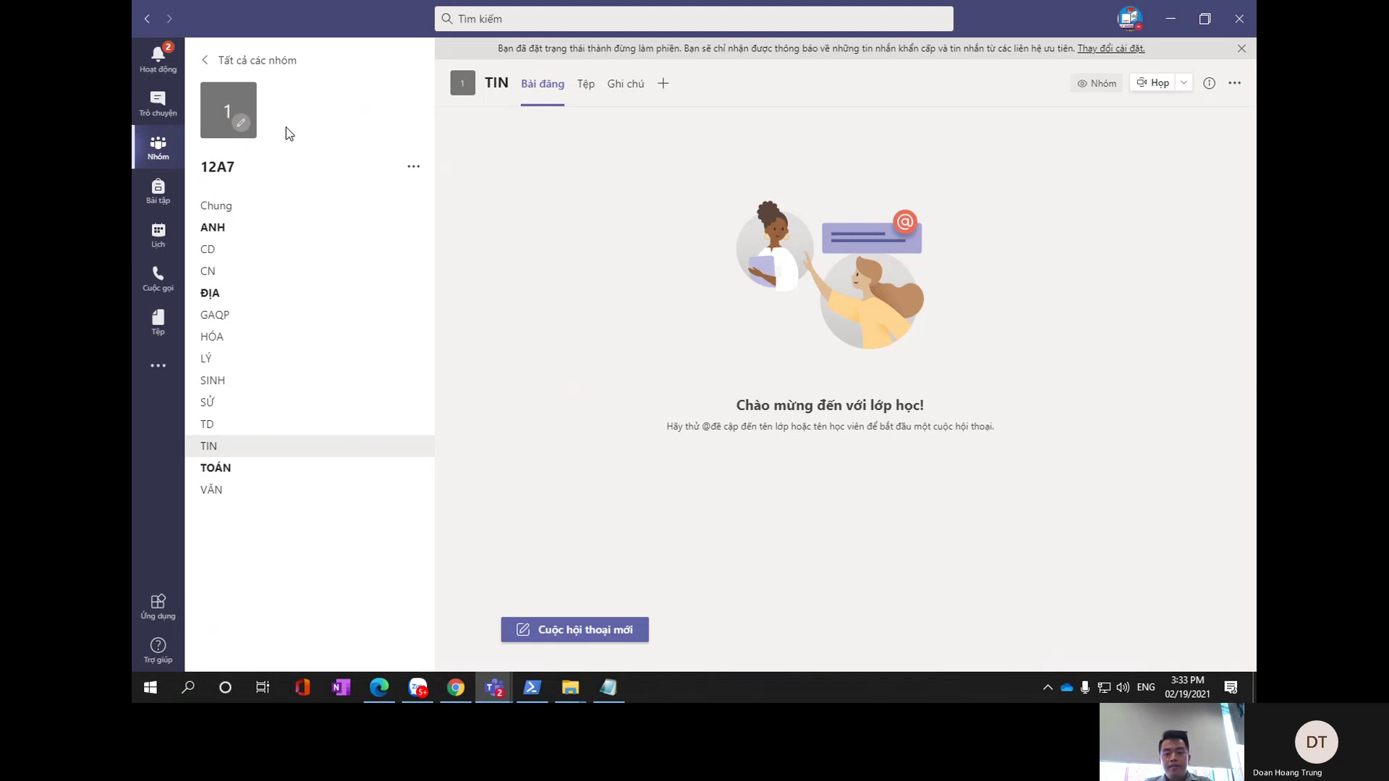
# Step: Add and save an AttendanceApp tab in TIN, then choose class 12A7
pyautogui.click(661, 85)
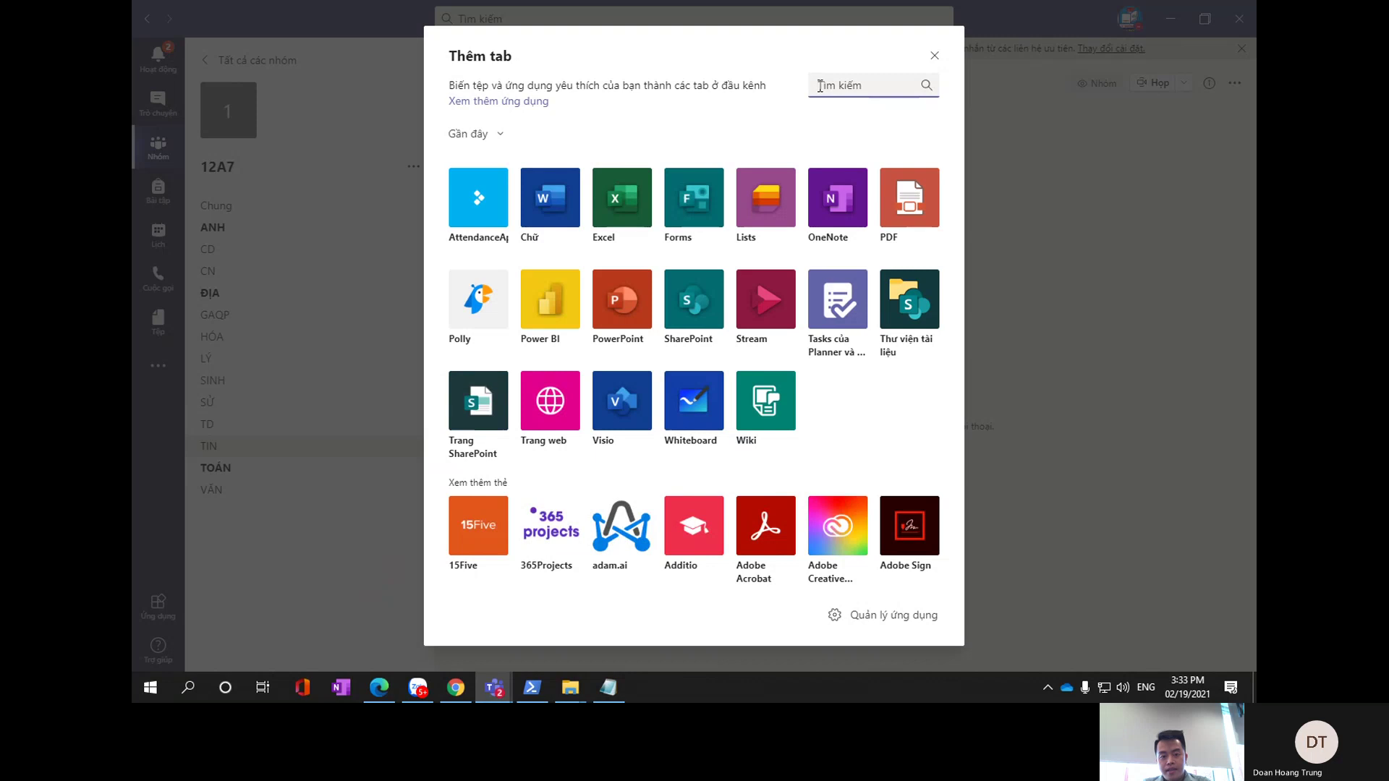
pyautogui.click(478, 202)
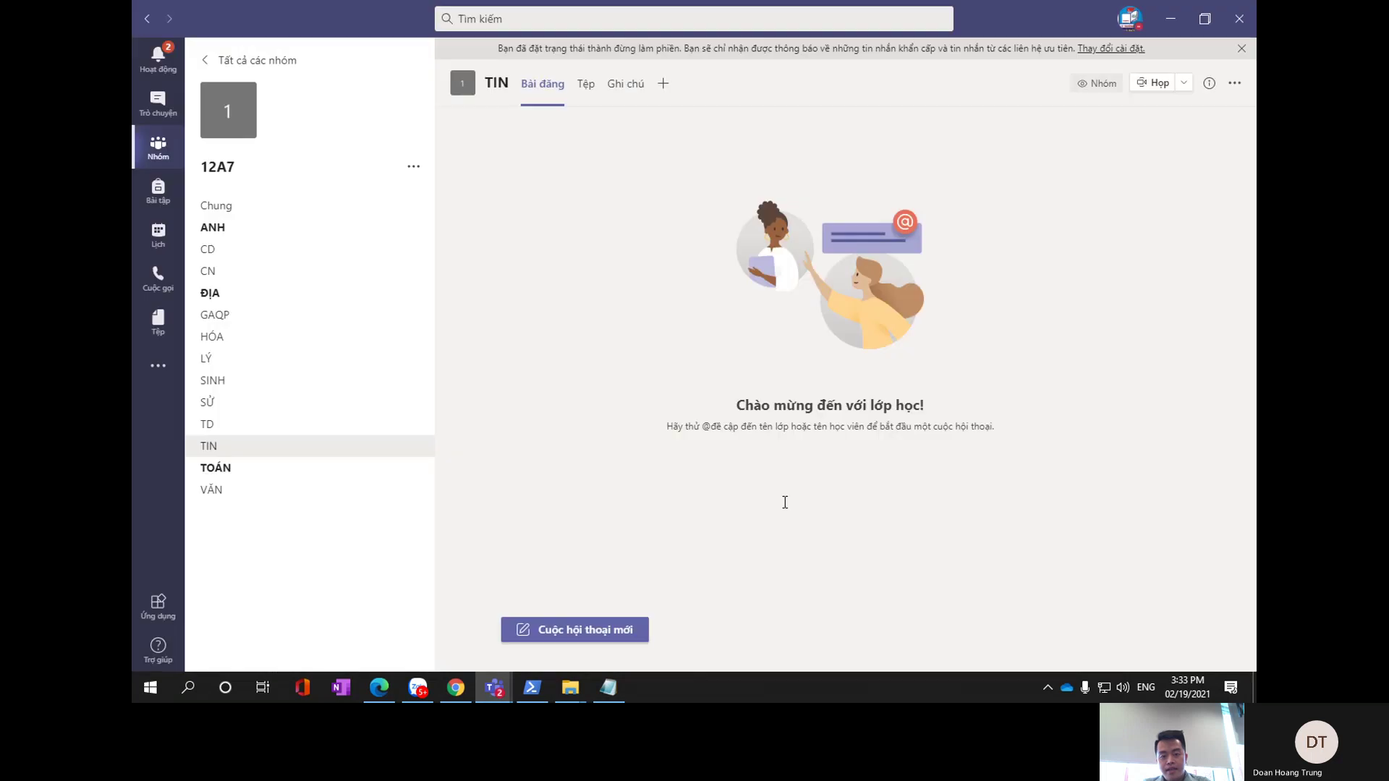
pyautogui.click(515, 181)
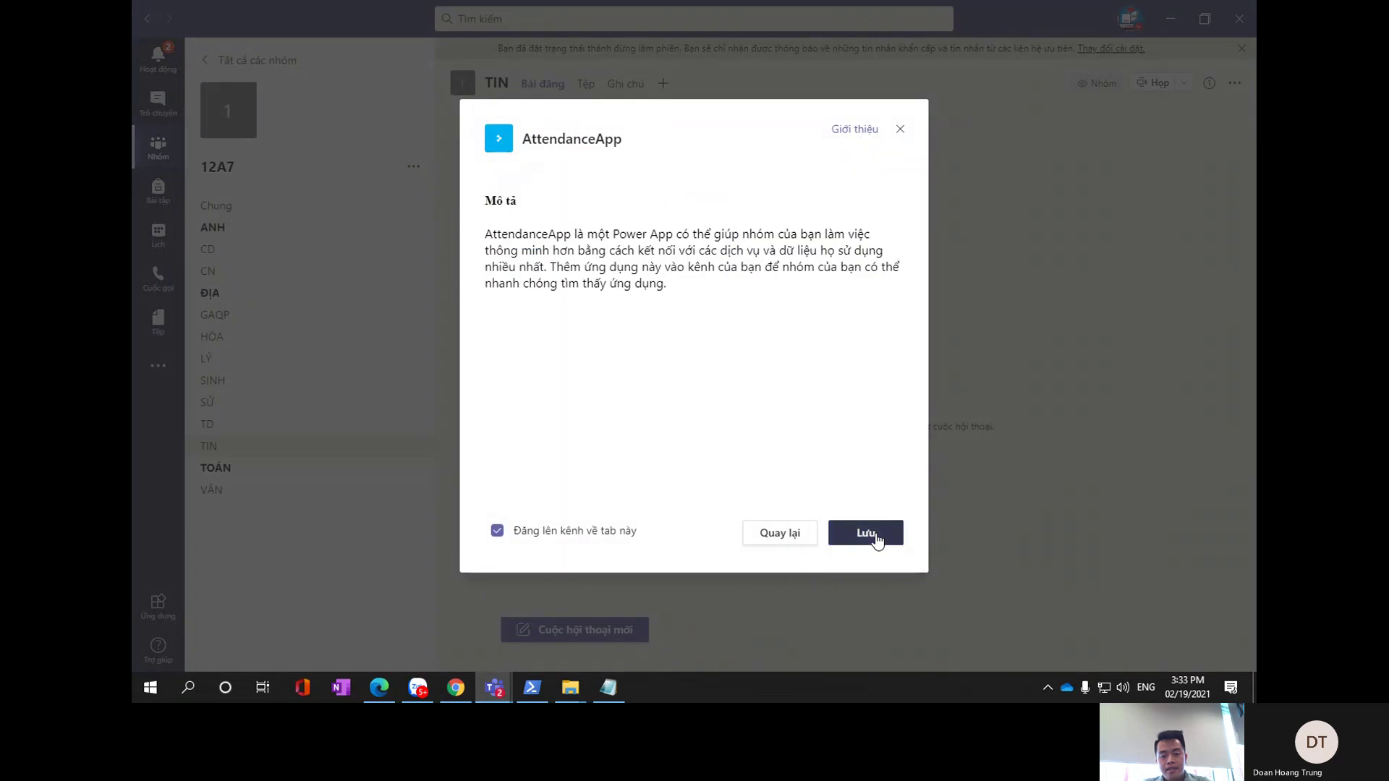
pyautogui.click(870, 539)
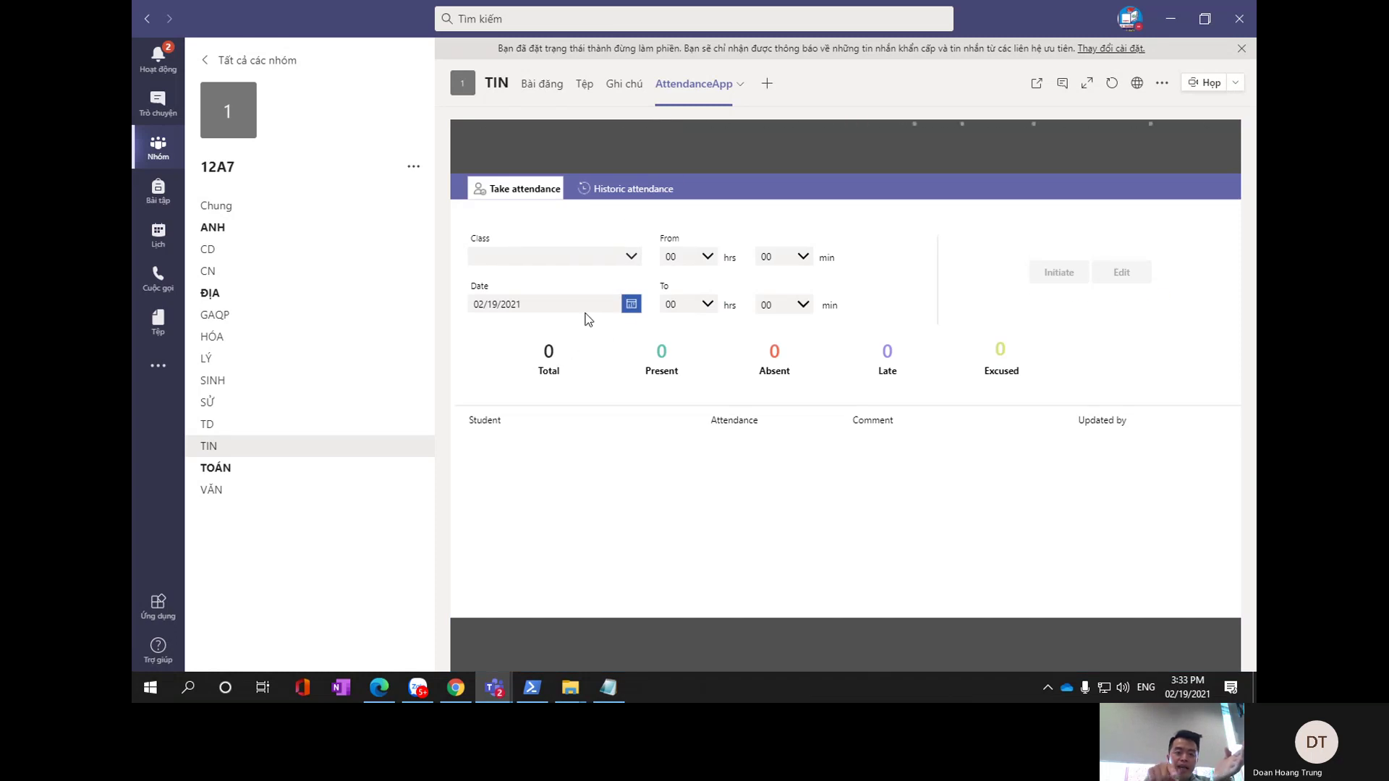
pyautogui.click(606, 259)
pyautogui.click(506, 421)
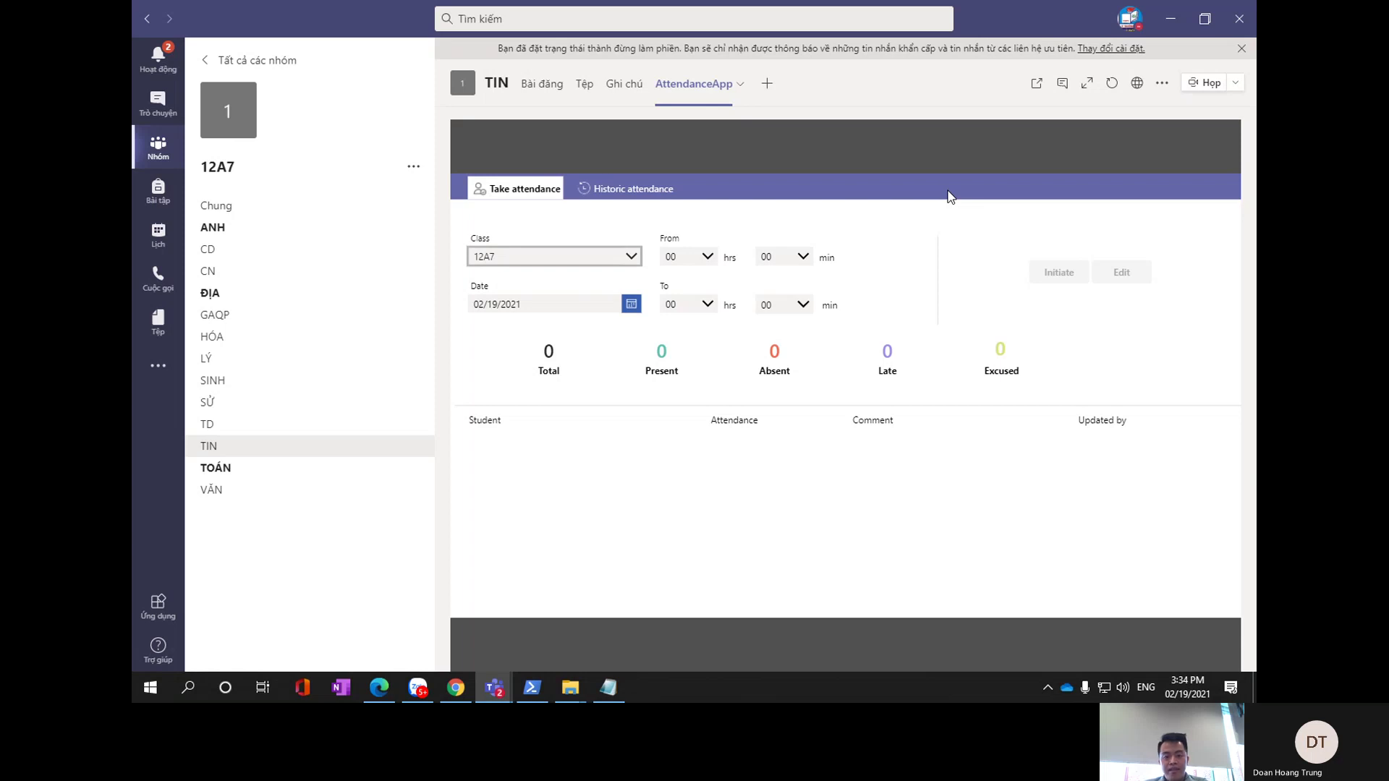
# Step: Switch to Historic attendance and select class 12A7
pyautogui.click(657, 418)
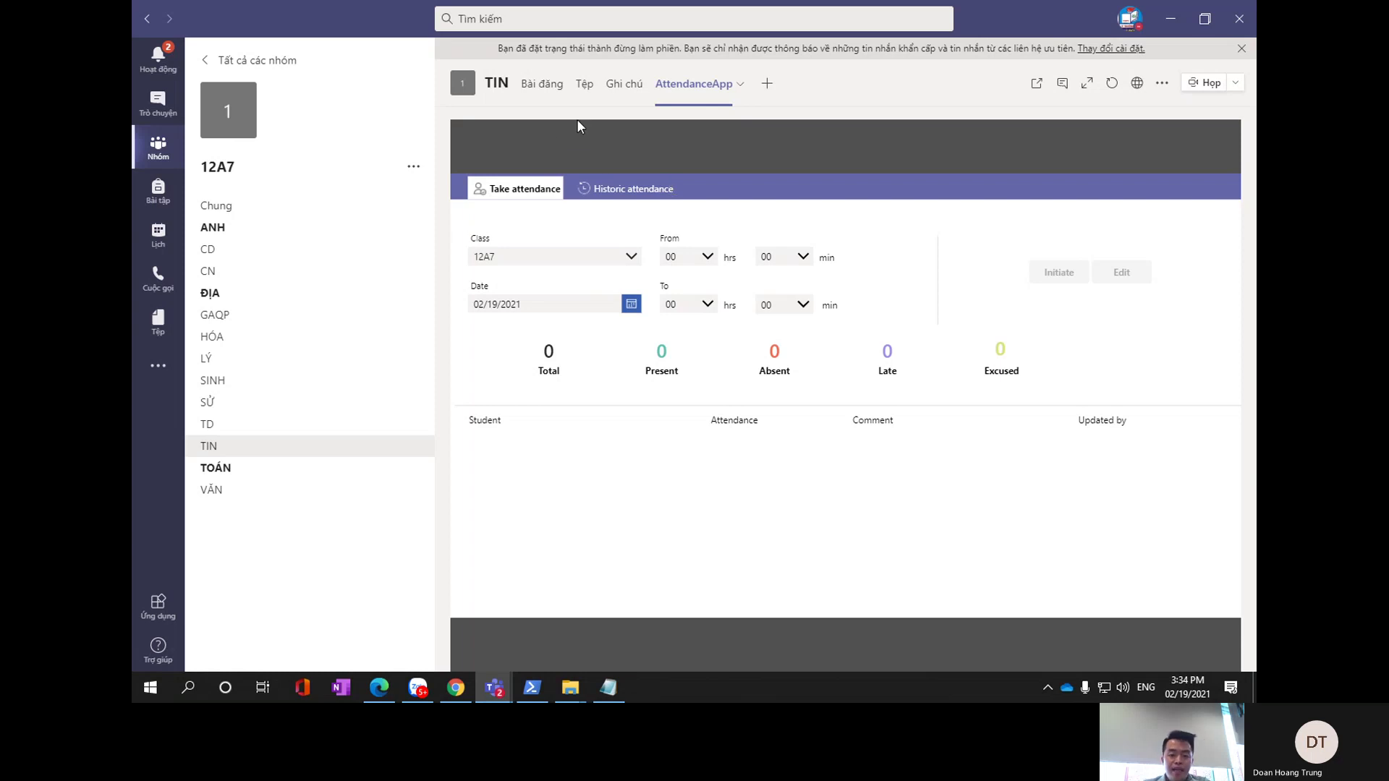
pyautogui.click(632, 190)
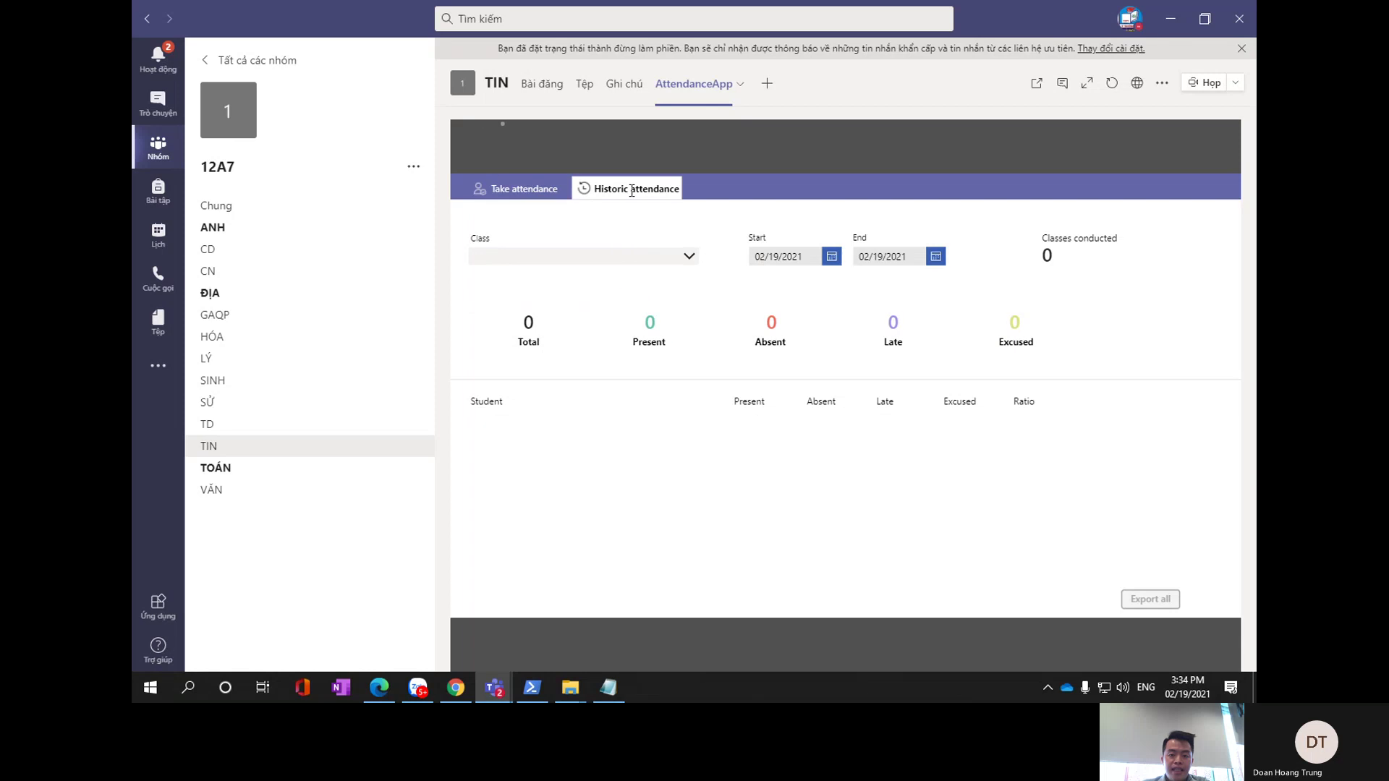
pyautogui.click(616, 259)
pyautogui.click(633, 231)
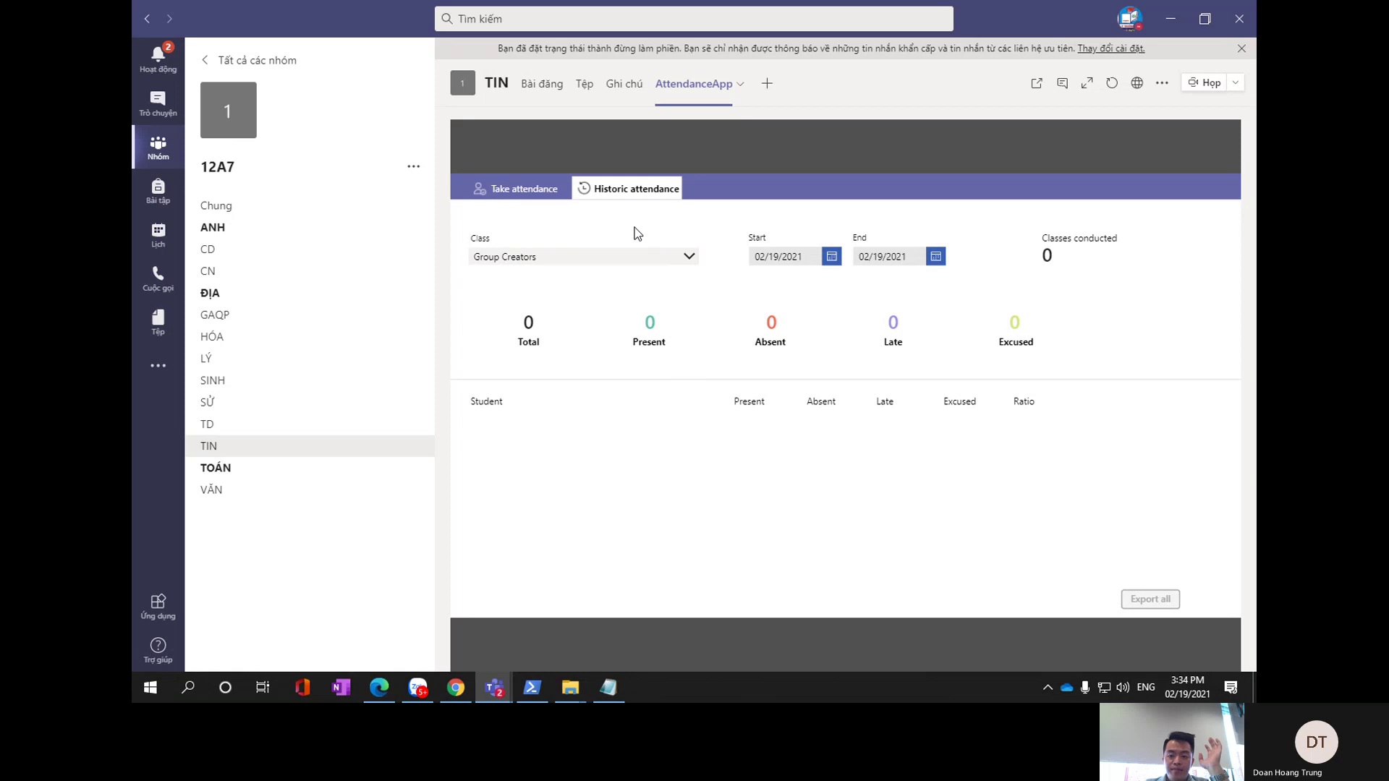
pyautogui.click(636, 253)
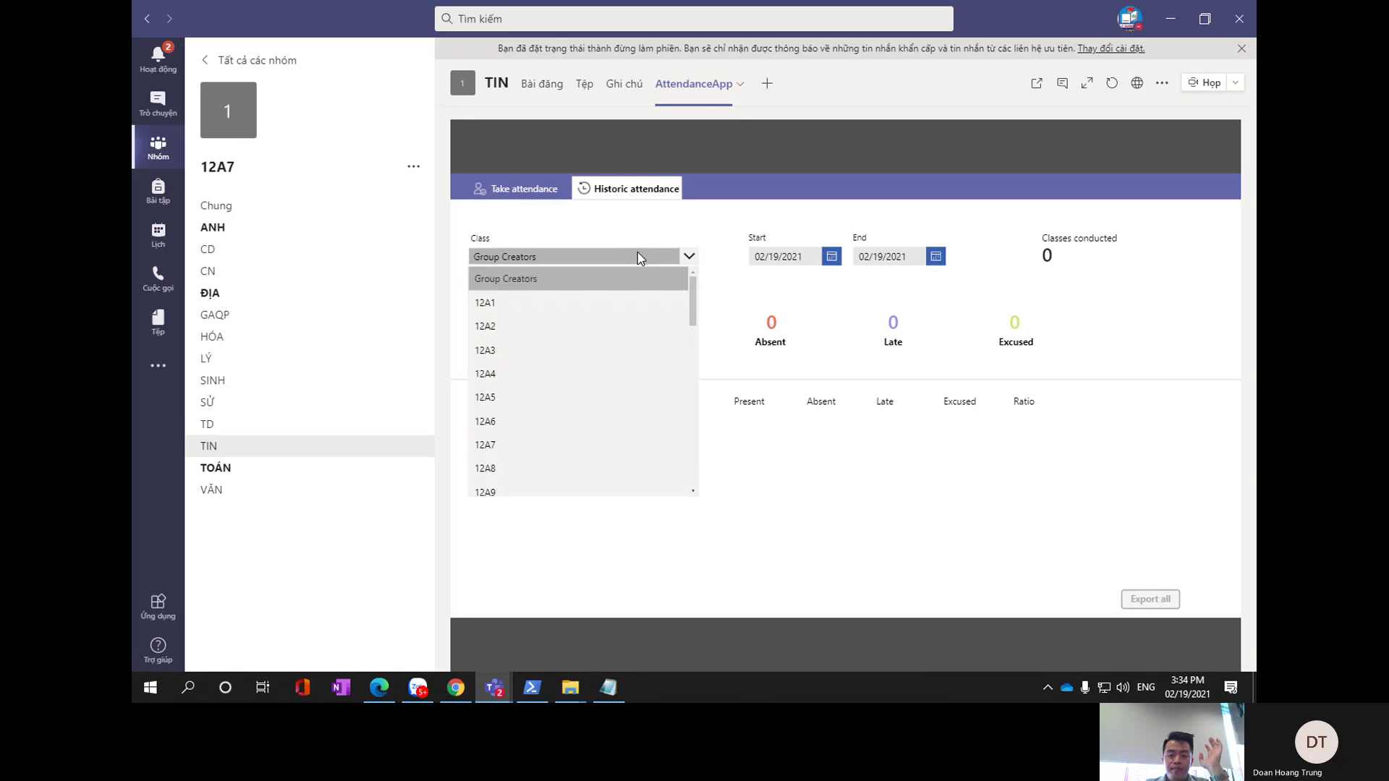
pyautogui.click(552, 442)
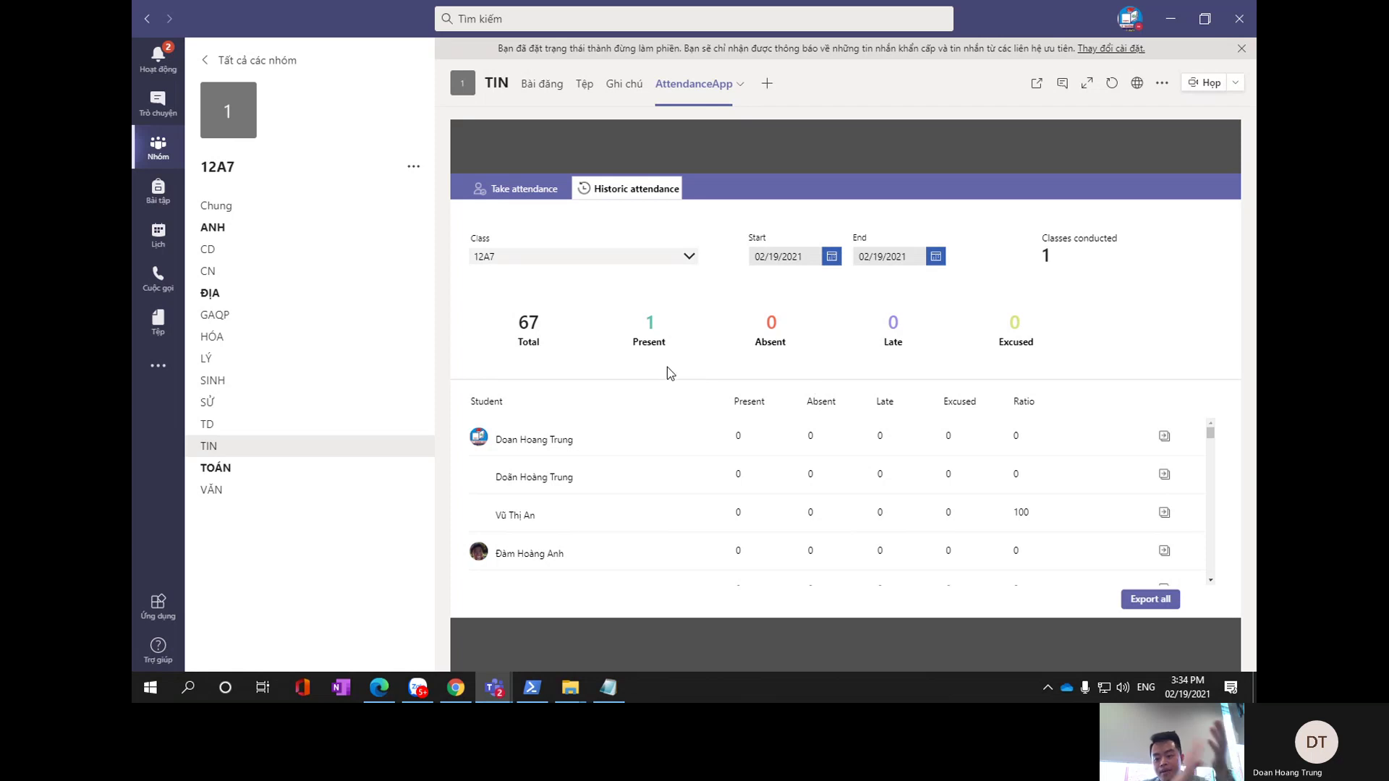
# Step: Scroll through 12A7's attendance table, then open and close the AttendanceApp tab options
pyautogui.scroll(-2, 1158, 512)
pyautogui.scroll(-3, 1165, 496)
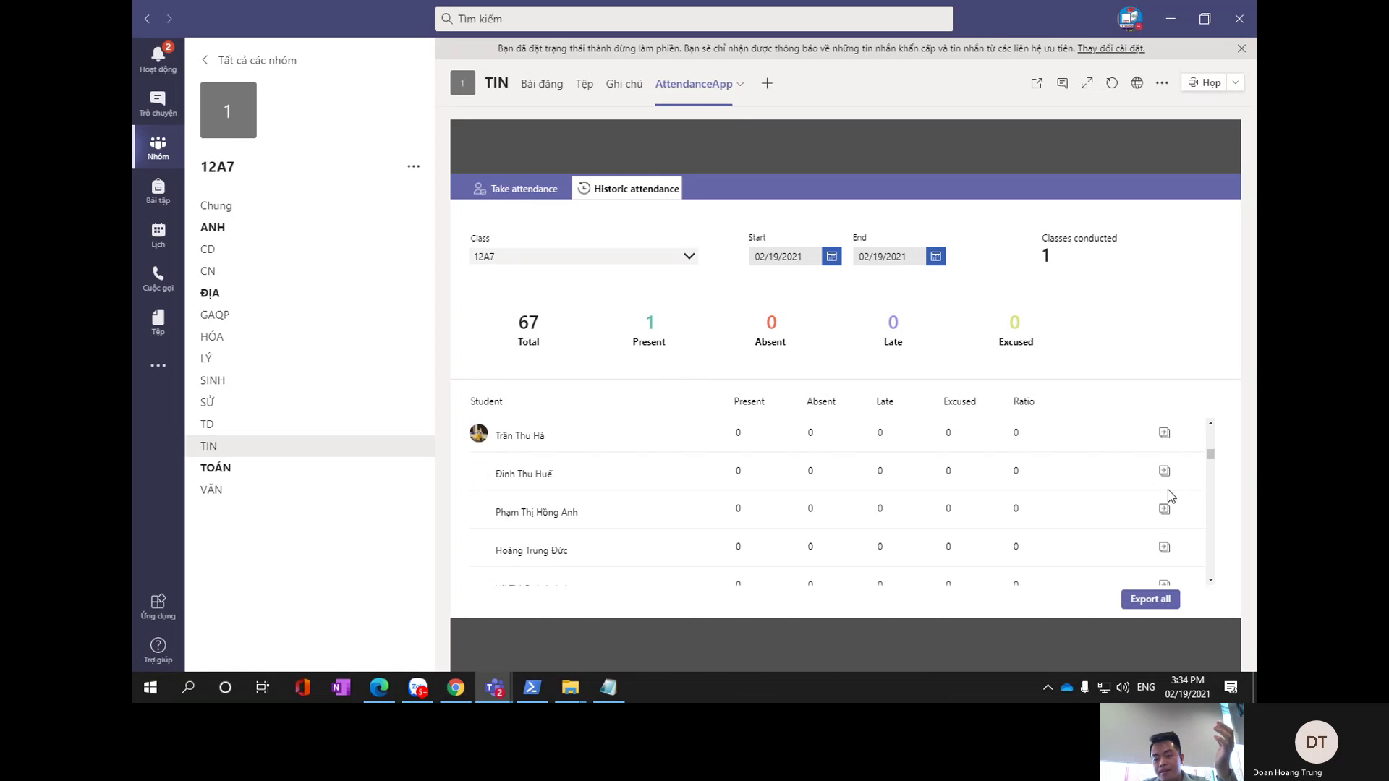
pyautogui.moveTo(1206, 465); pyautogui.dragTo(1214, 375)
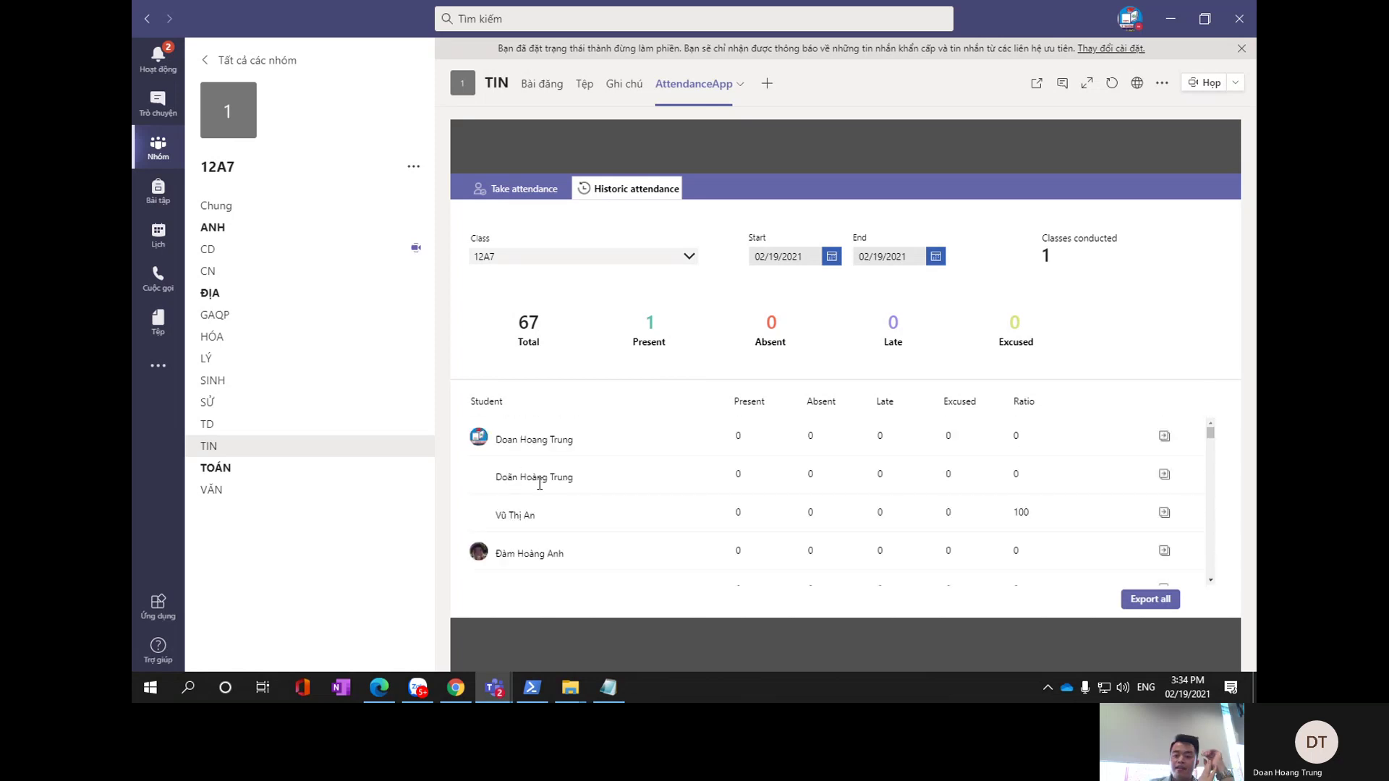
pyautogui.scroll(-2, 567, 474)
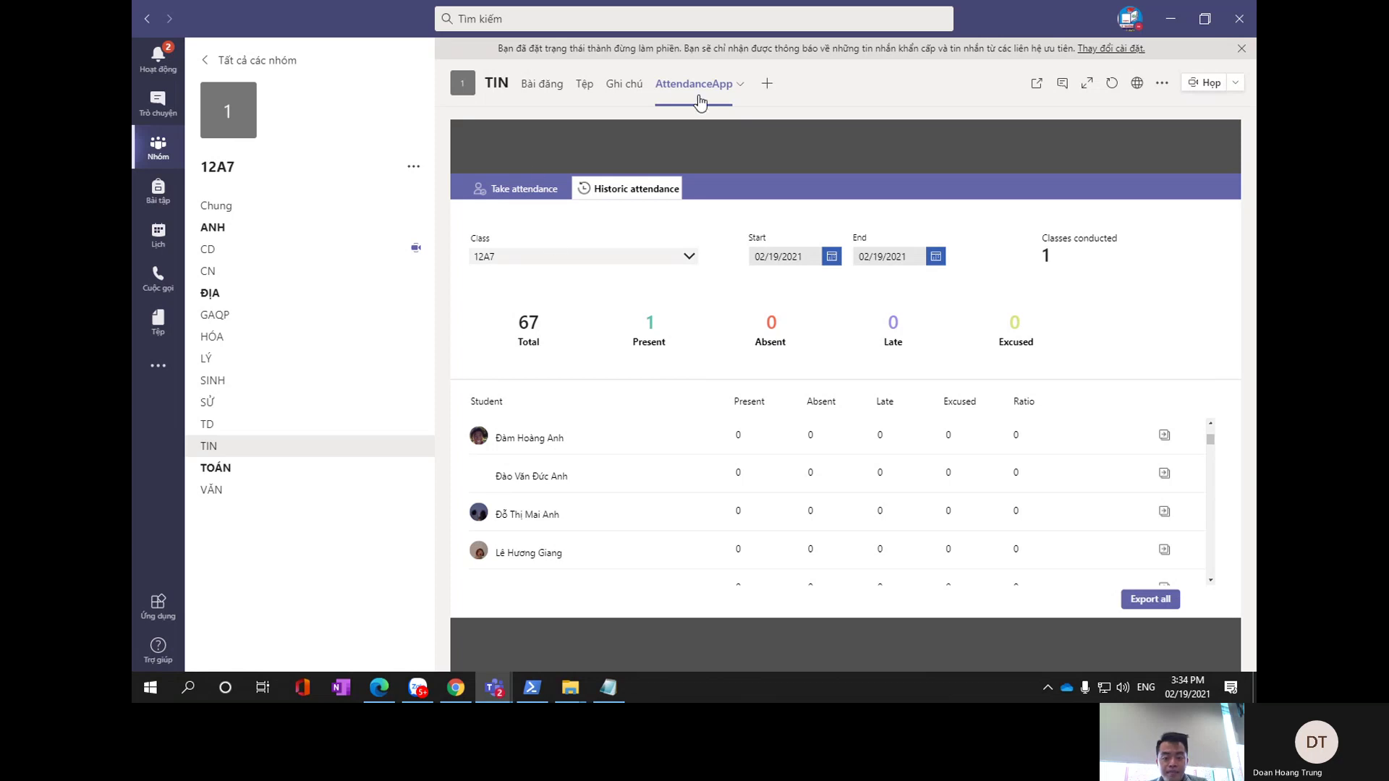
pyautogui.click(739, 85)
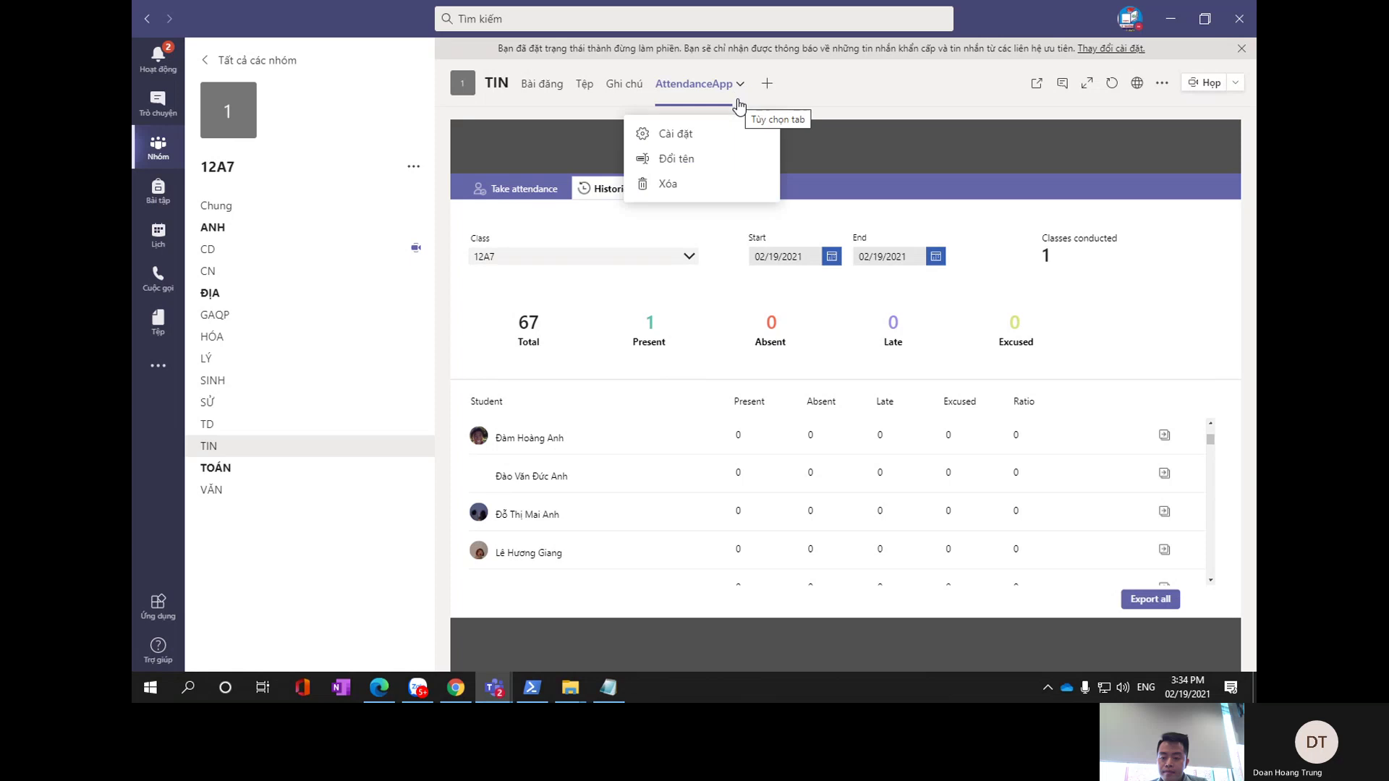
pyautogui.click(879, 135)
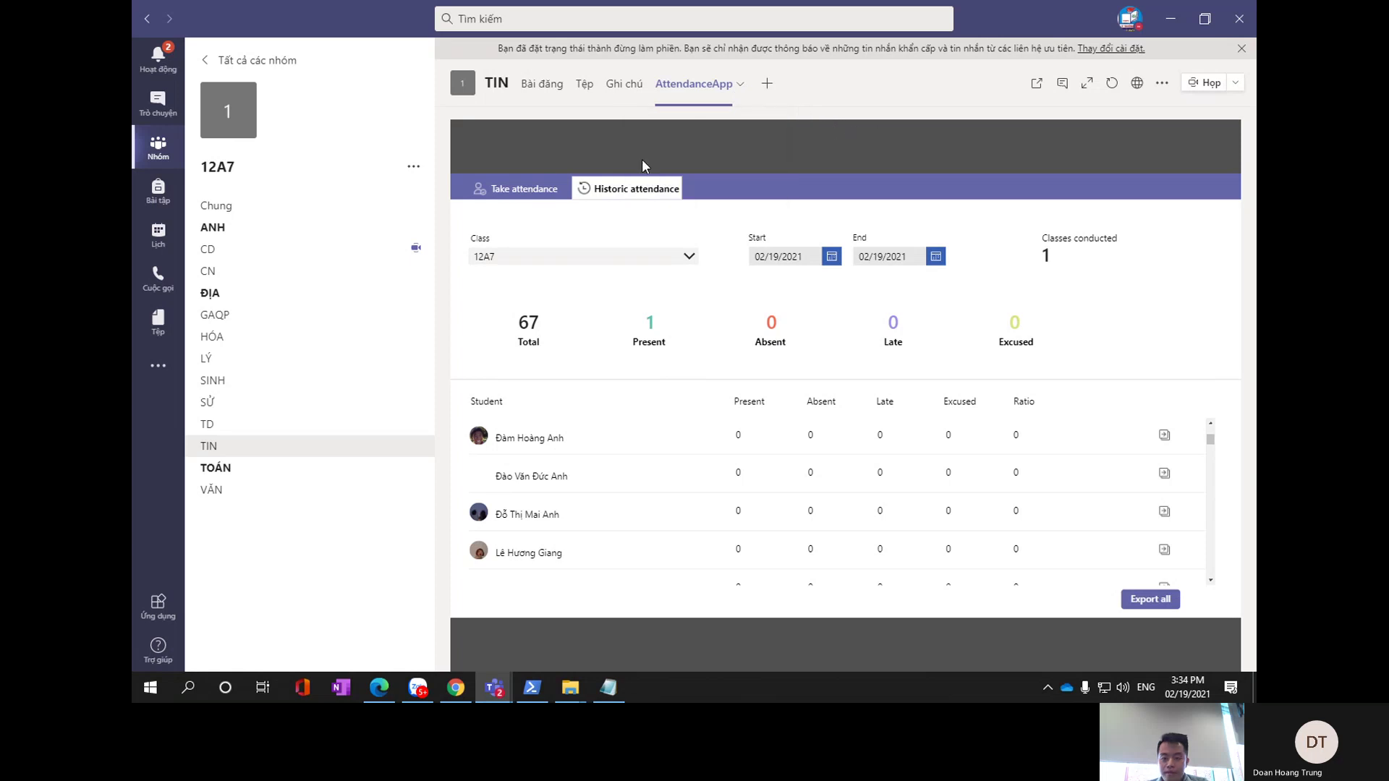
# Step: Toggle between the Take attendance and Historic attendance views, minimizing Notepad along the way
pyautogui.click(559, 182)
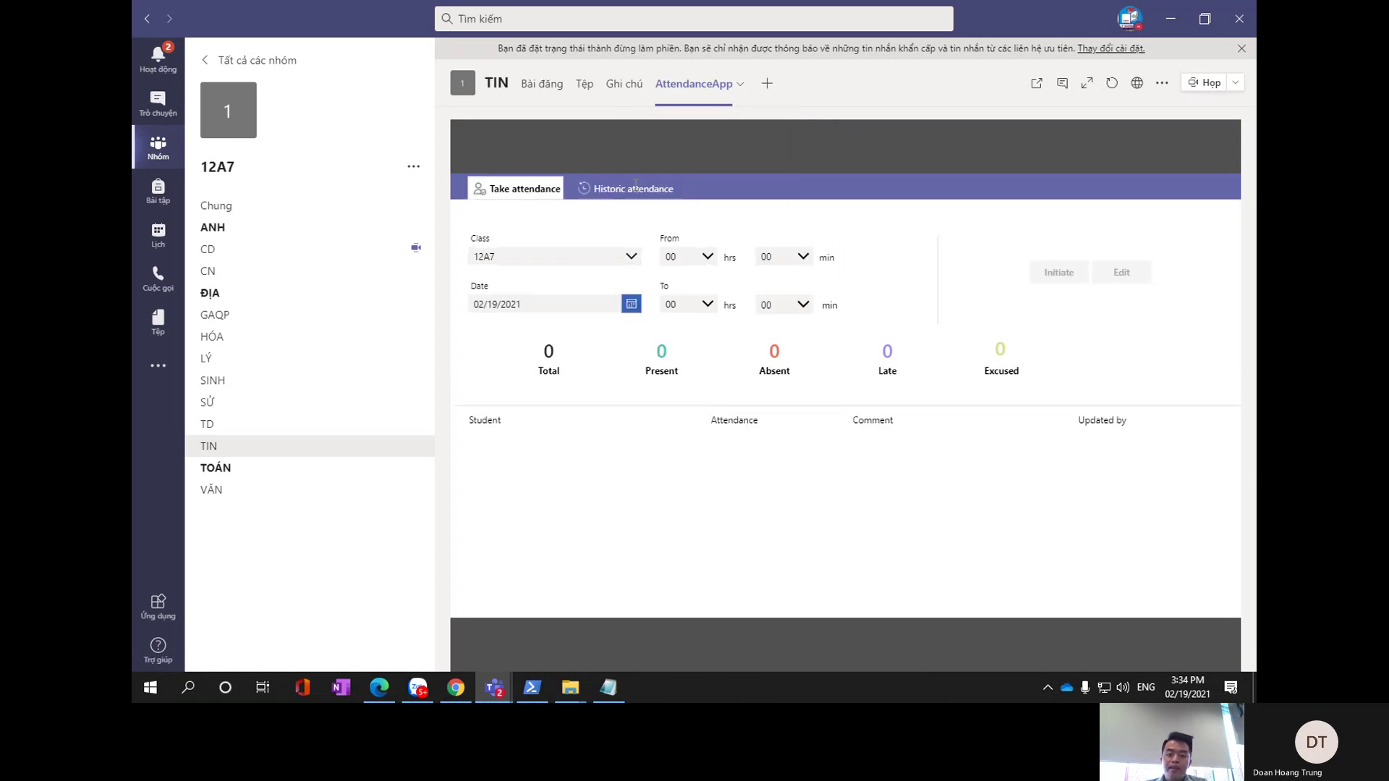
pyautogui.click(639, 185)
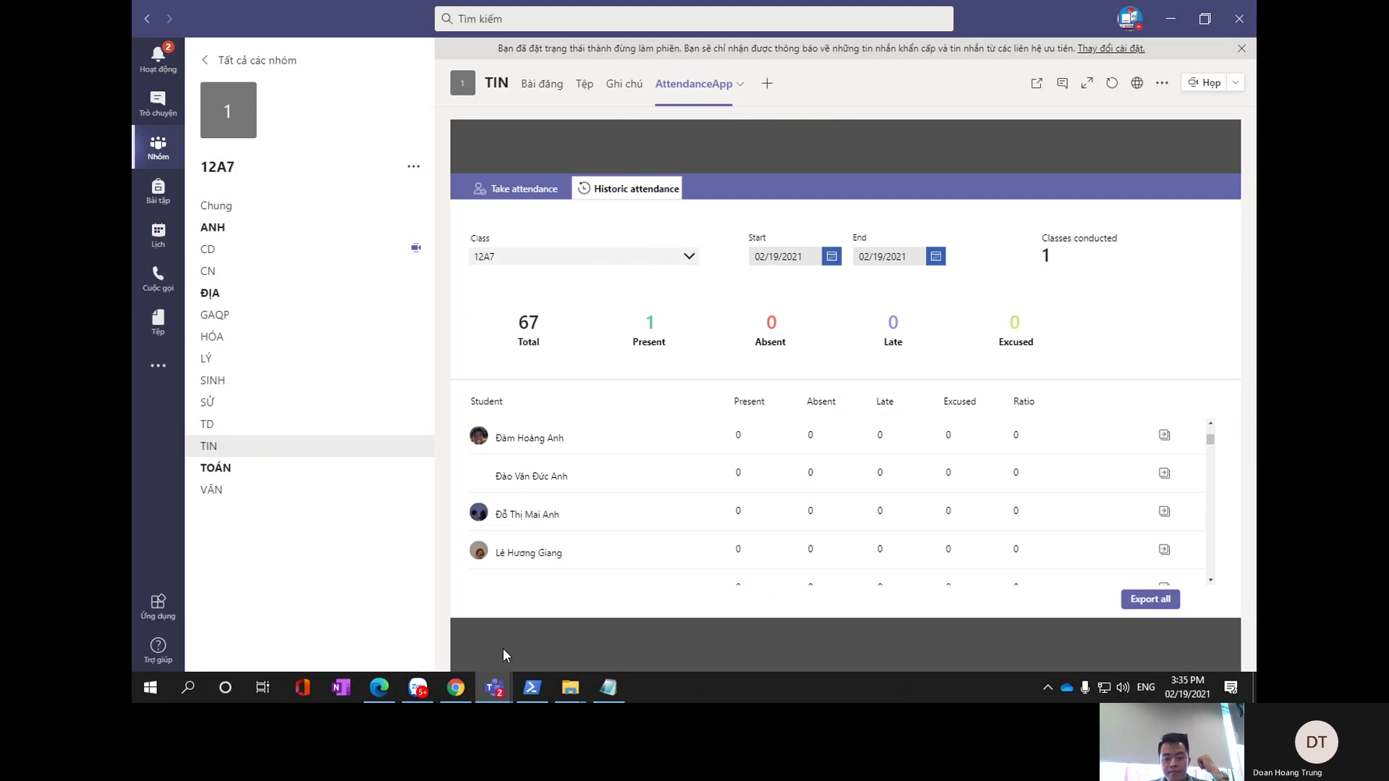
pyautogui.click(609, 698)
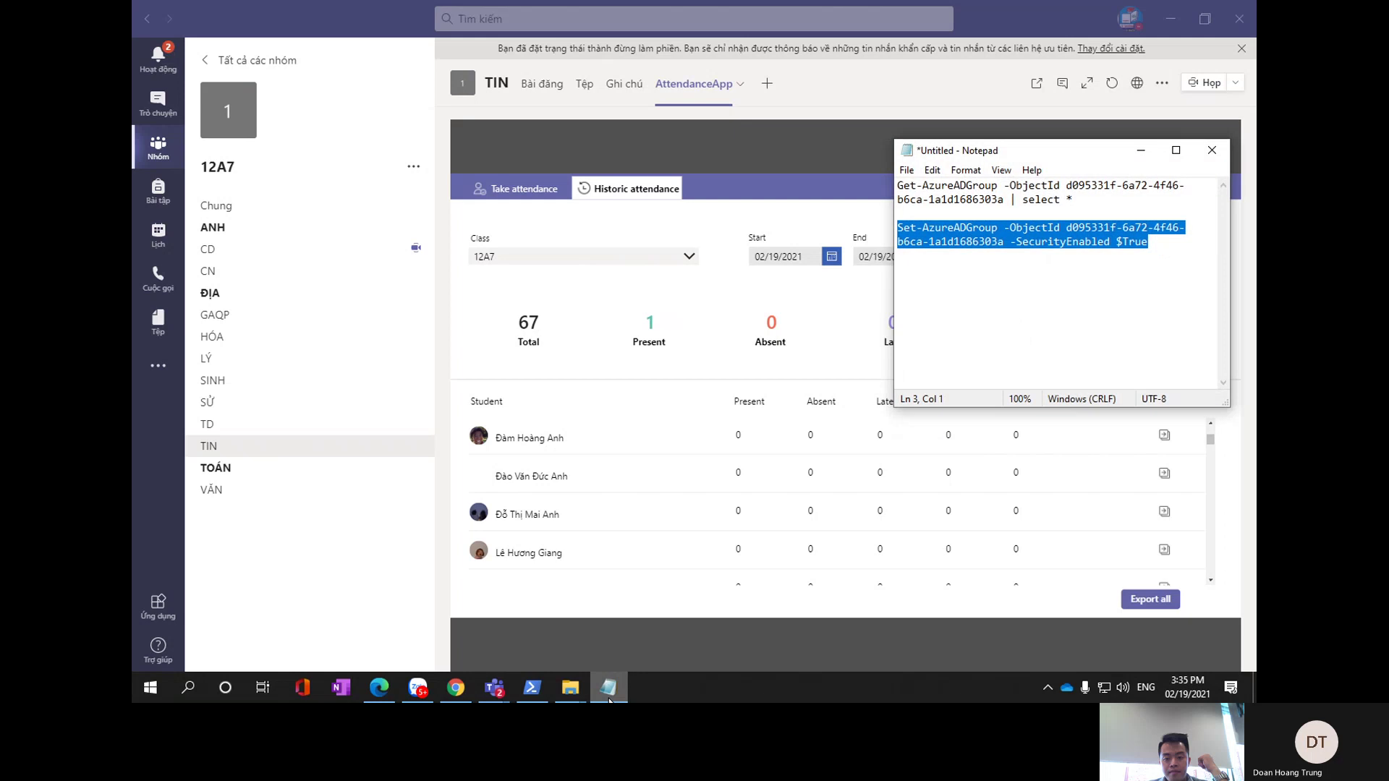
pyautogui.click(609, 698)
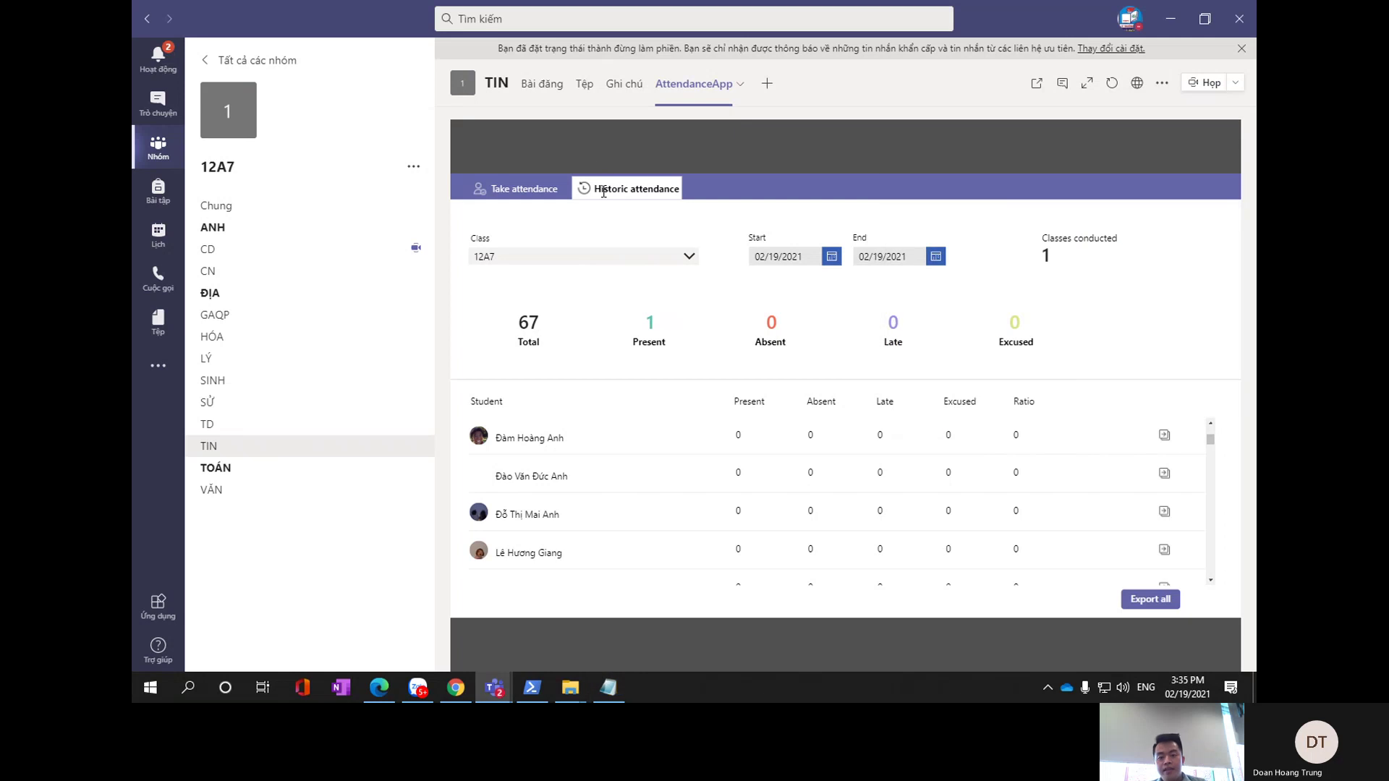
pyautogui.moveTo(603, 192); pyautogui.dragTo(628, 189)
pyautogui.click(625, 189)
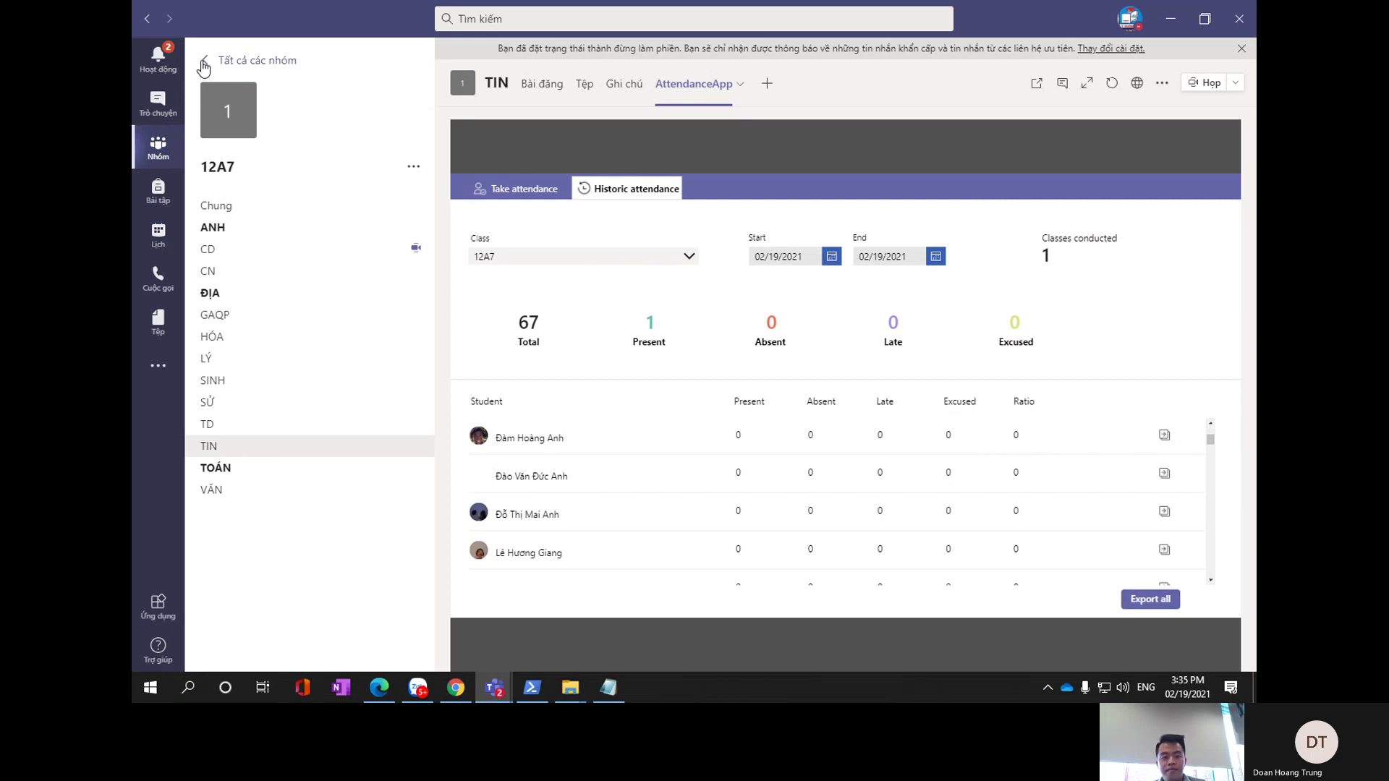
# Step: Return to Take attendance, then go back to the all-teams grid
pyautogui.click(740, 85)
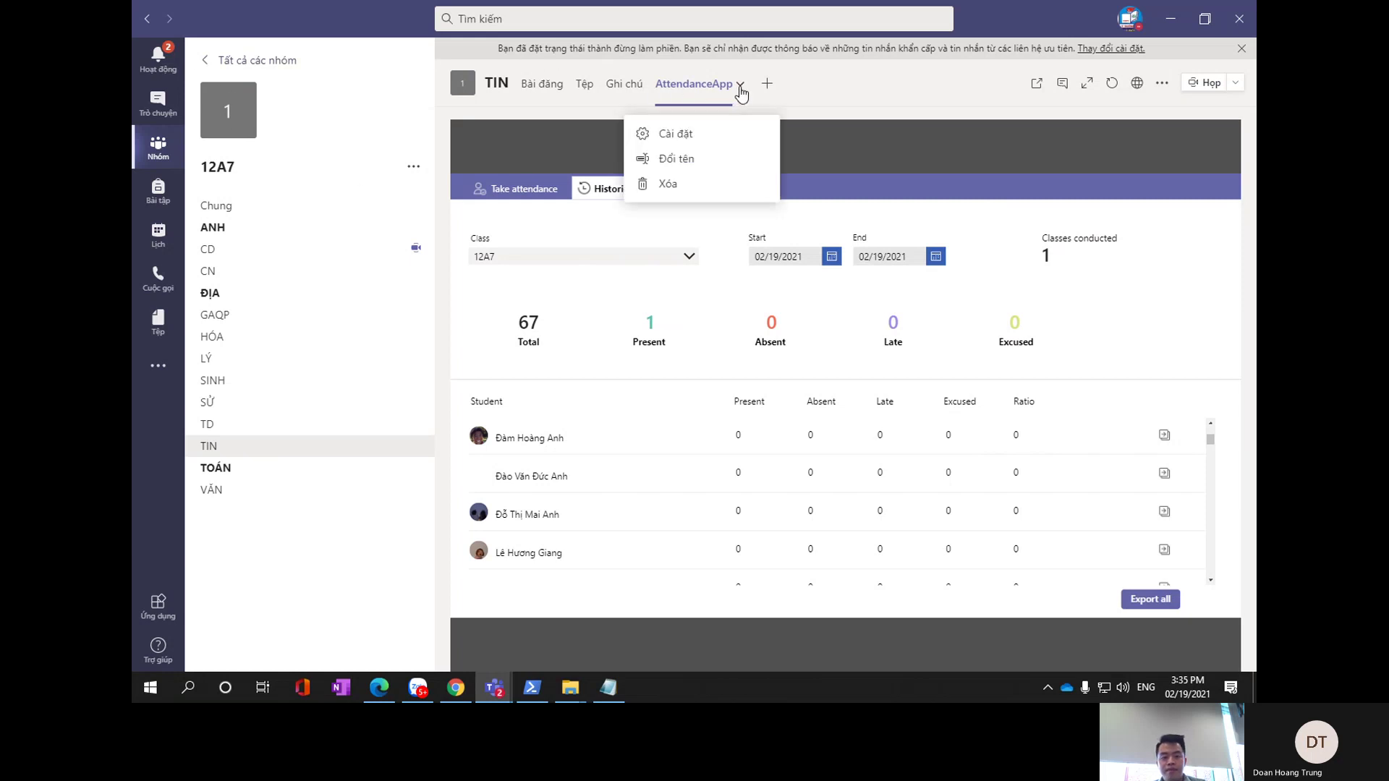
pyautogui.click(933, 88)
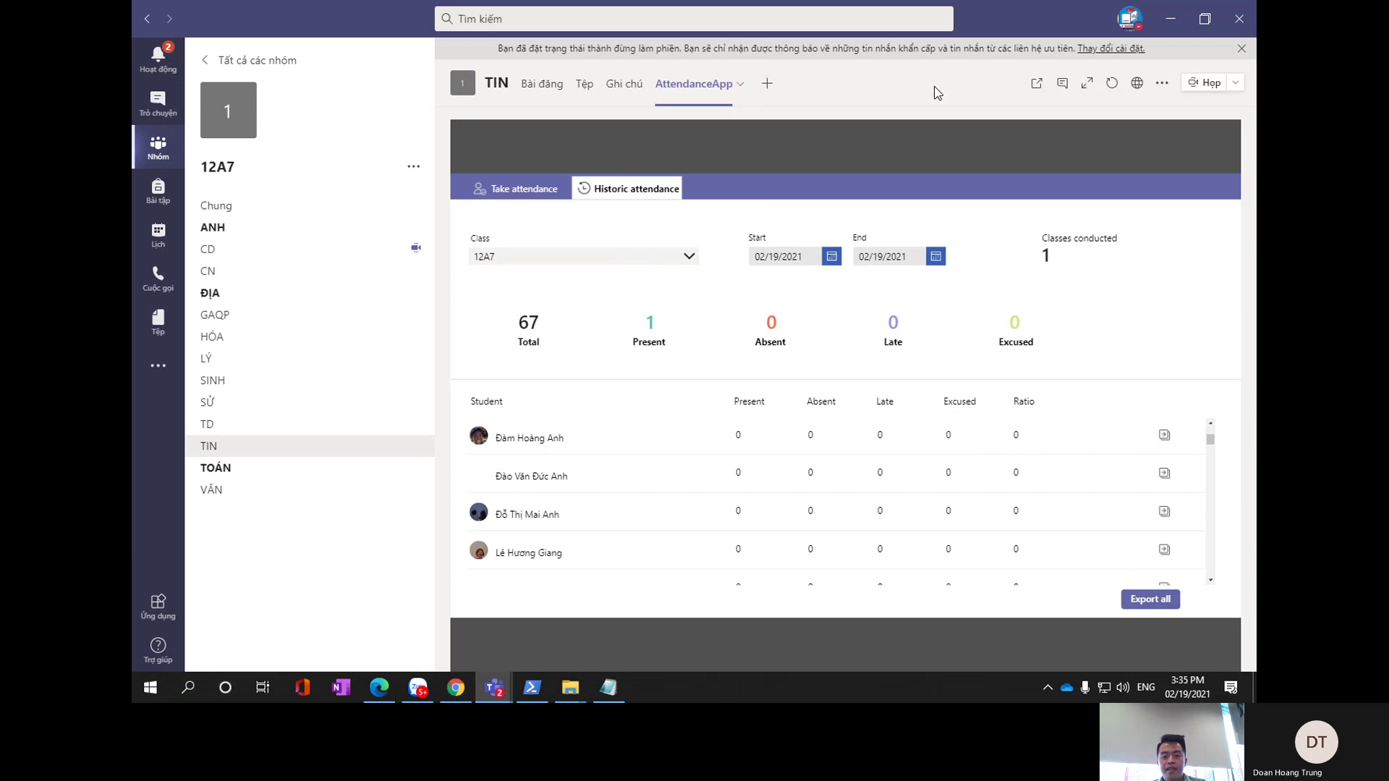
pyautogui.click(510, 189)
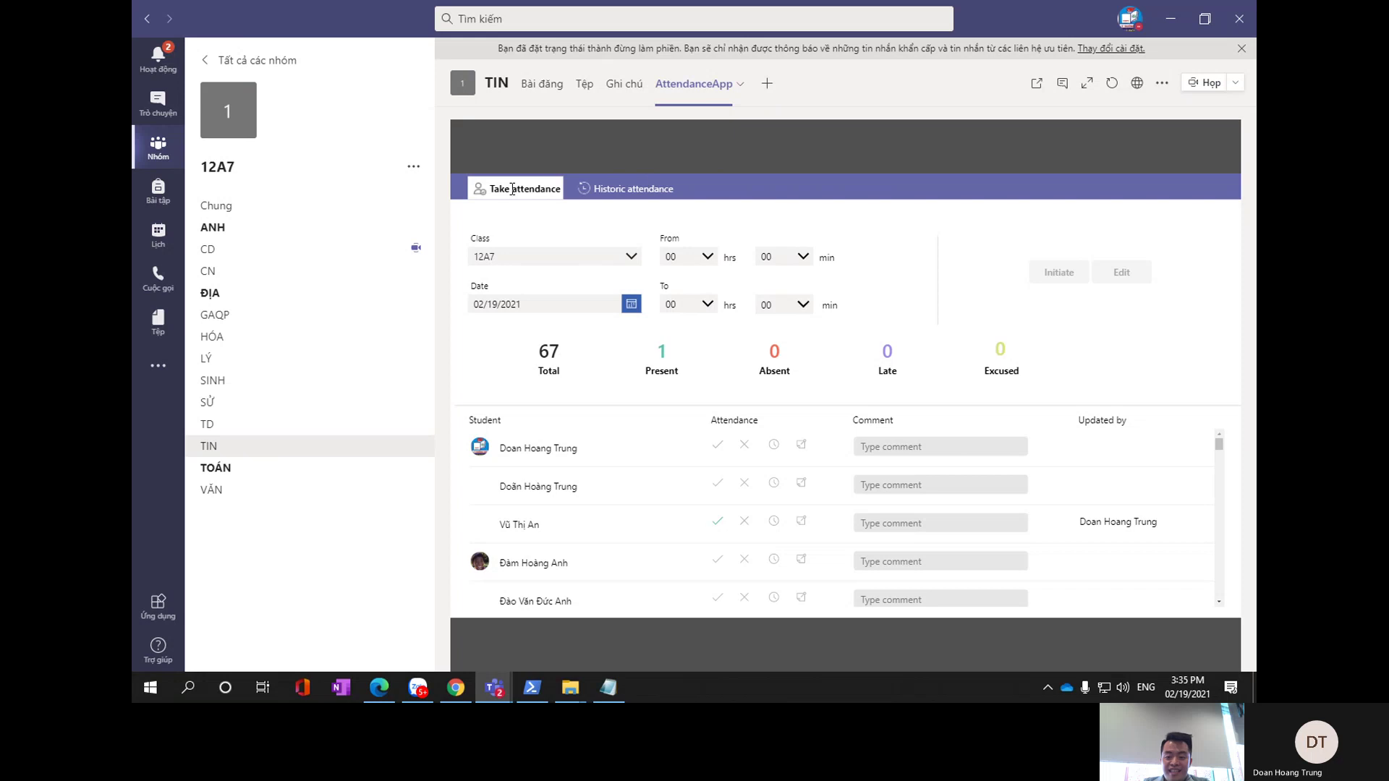
pyautogui.click(204, 60)
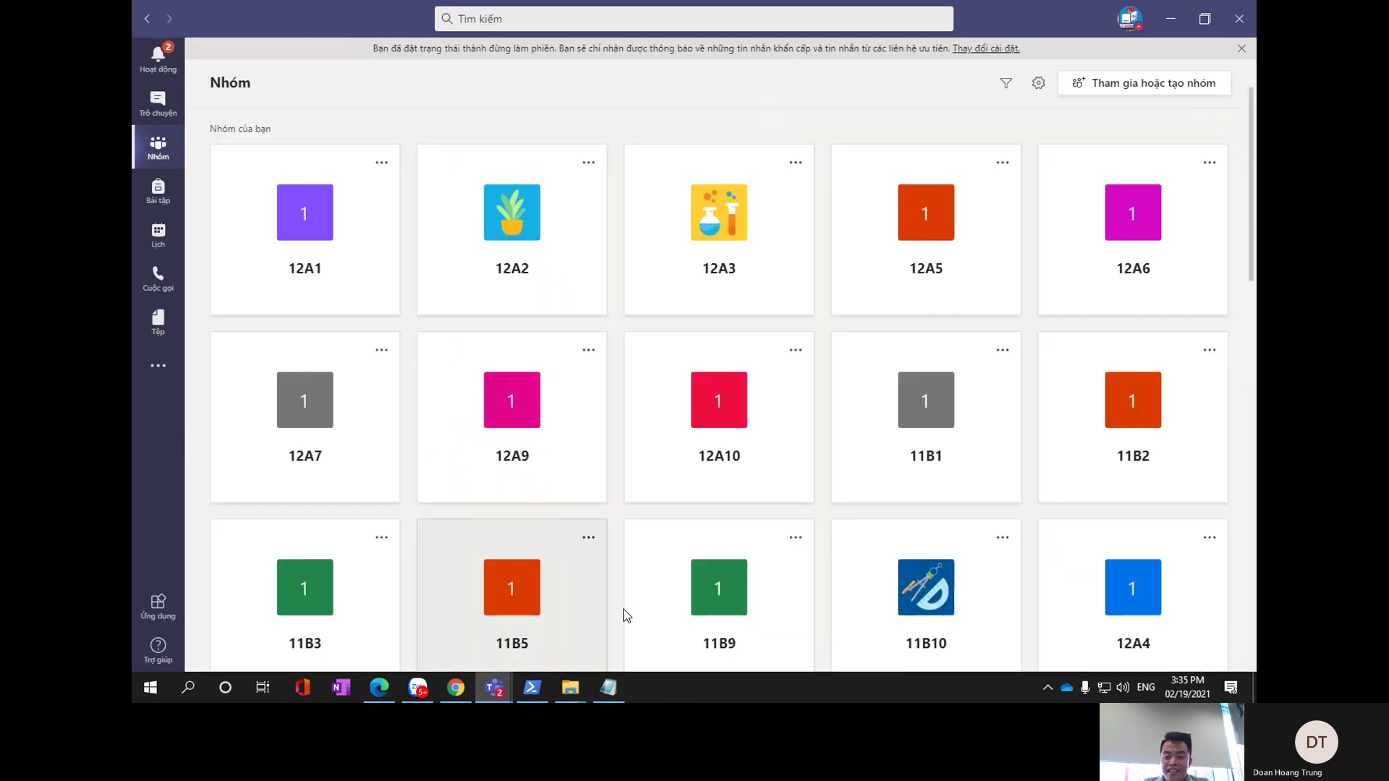